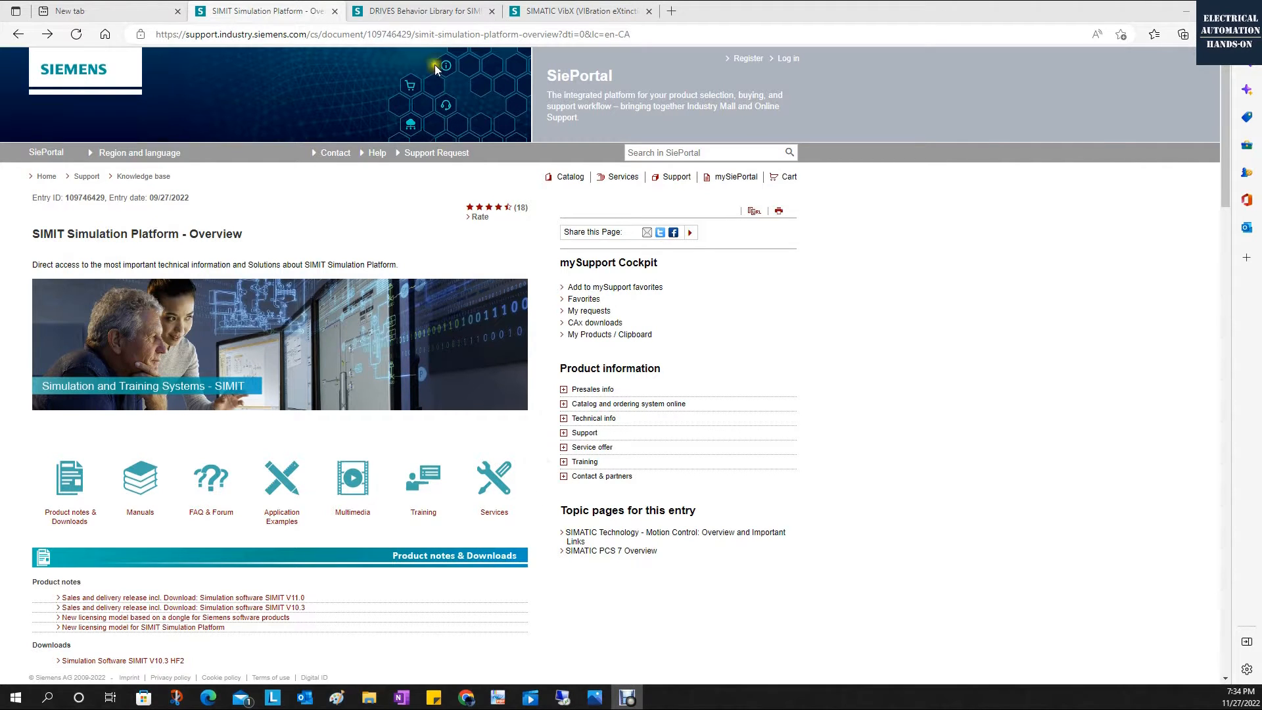
Examine the DRIVES Behavior Library for SIMIT page, including its overview diagram and its documentation and project downloads
{"action": "left_click", "coordinate": [412, 11]}
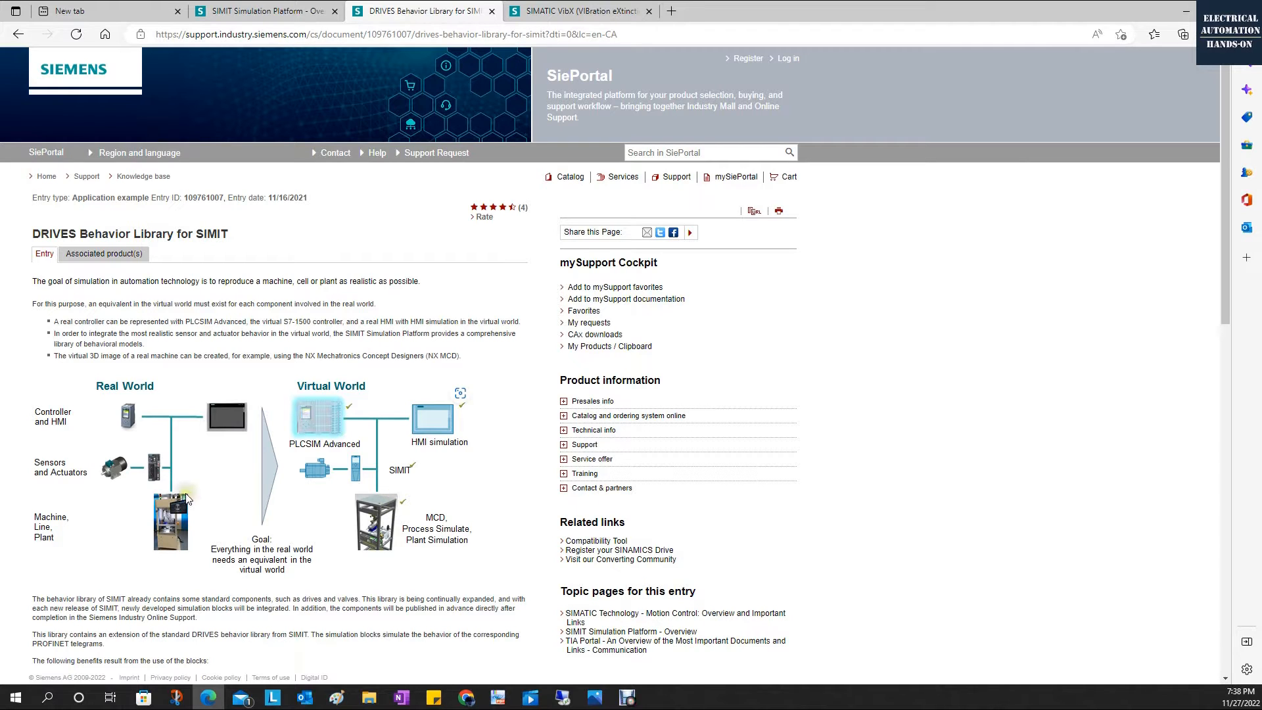
{"action": "left_click", "coordinate": [158, 474]}
{"action": "scroll", "coordinate": [365, 500], "scroll_direction": "down", "scroll_amount": 10}
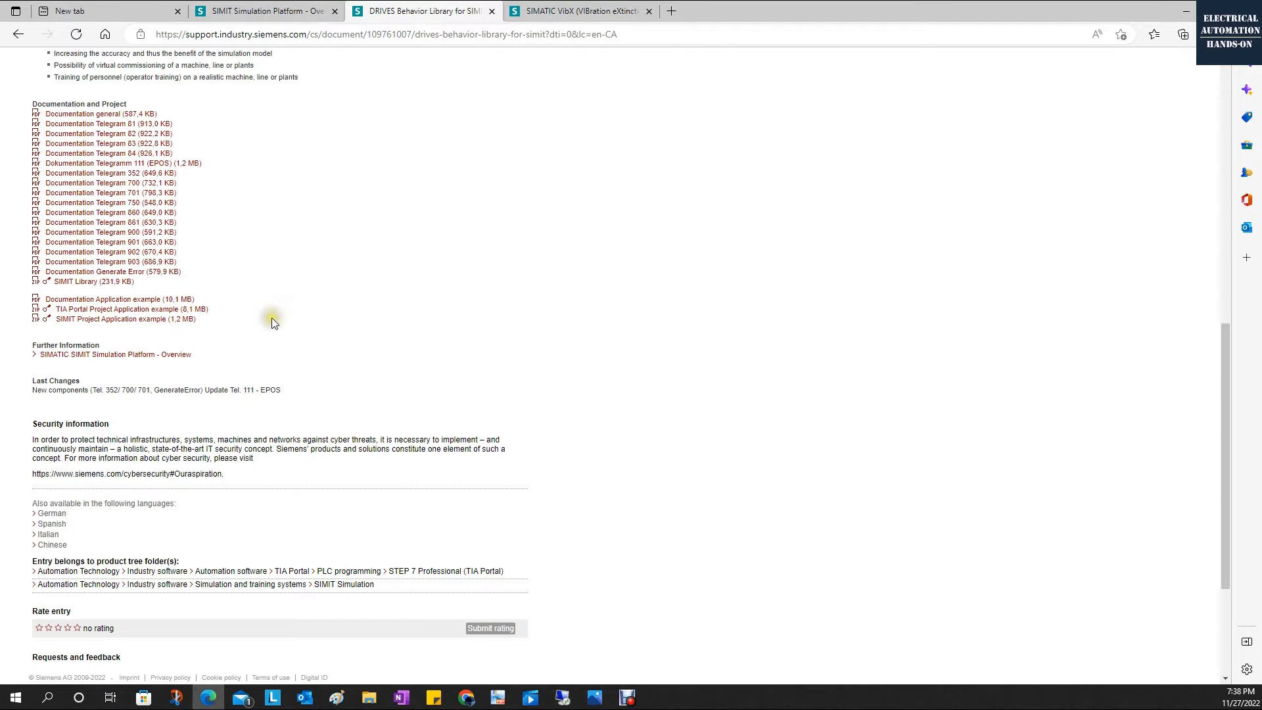
{"action": "scroll", "coordinate": [270, 324], "scroll_direction": "up", "scroll_amount": 5}
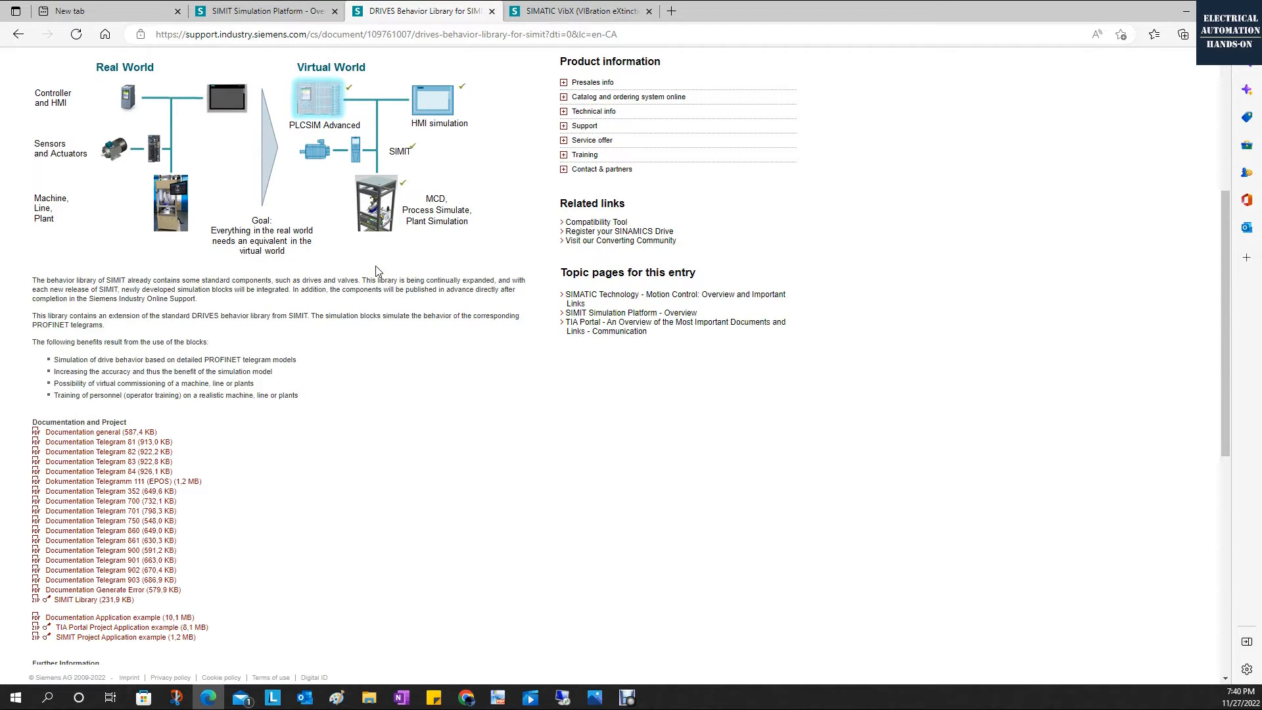
Examine the SIMIT Simulation Platform overview page: its entry ID, product notes, downloads, manuals and application examples
{"action": "key", "text": "alt+Tab"}
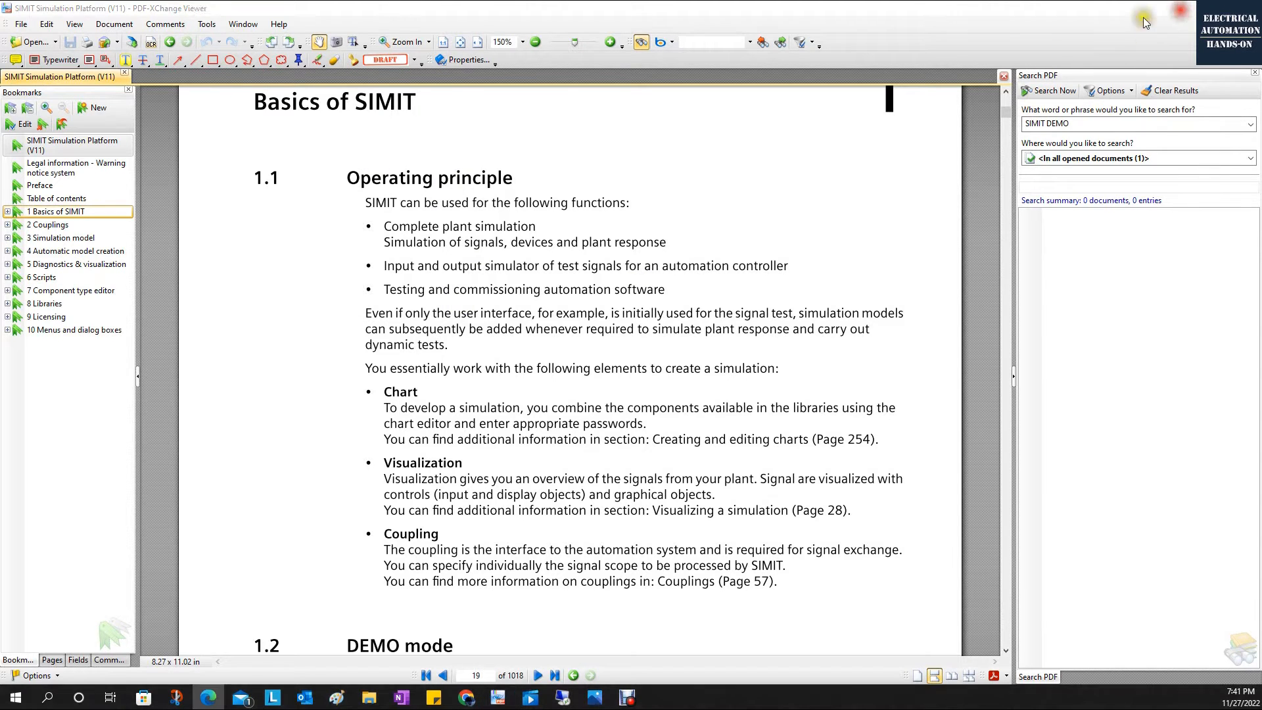
{"action": "left_click", "coordinate": [1185, 8]}
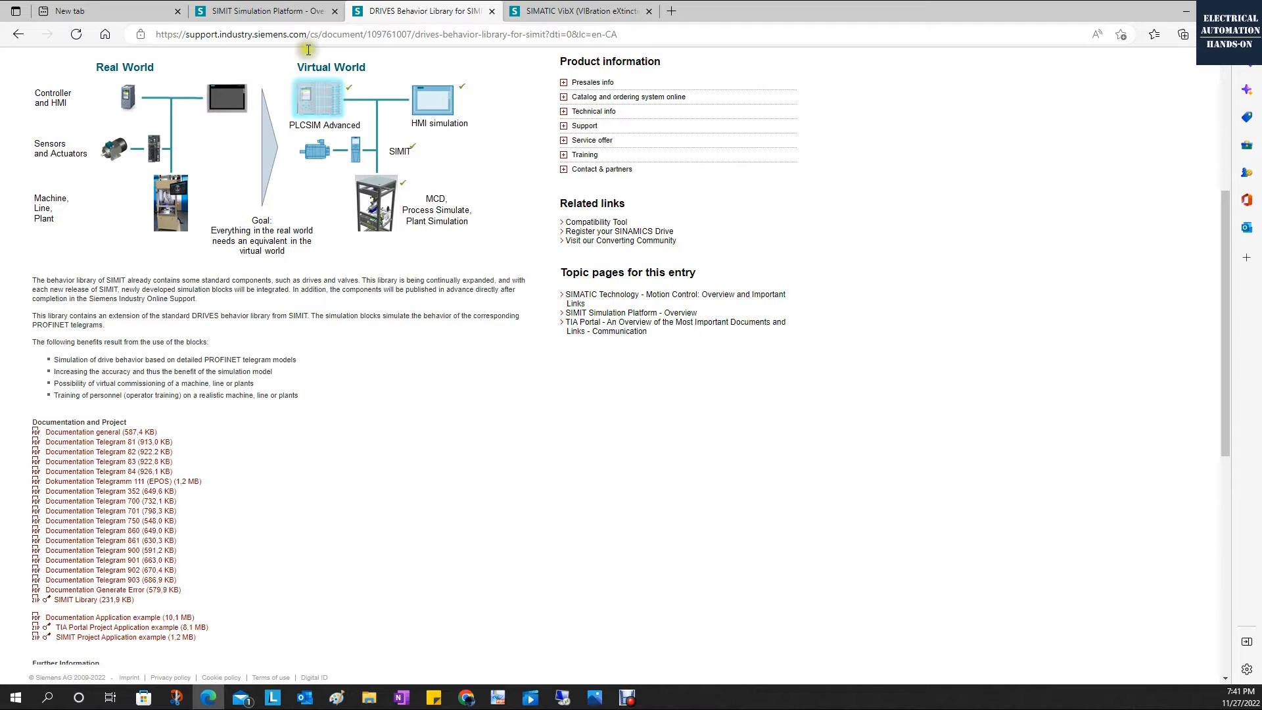
{"action": "left_click", "coordinate": [283, 23]}
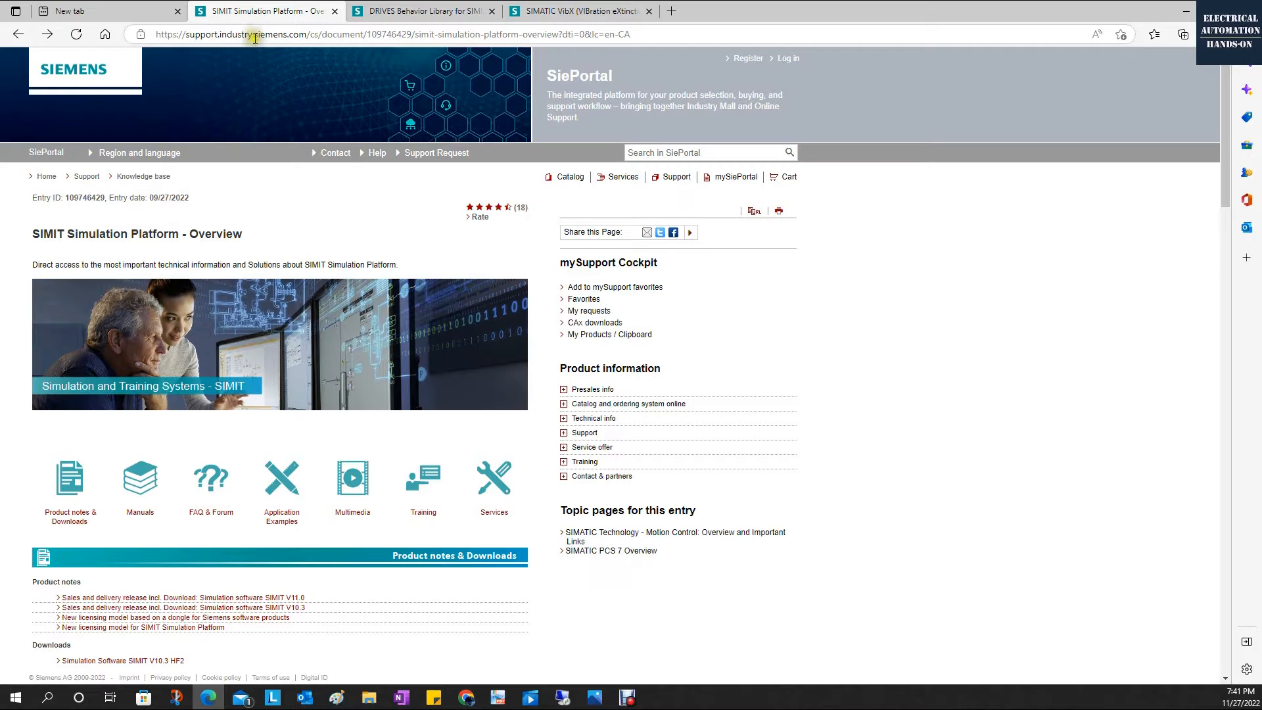
{"action": "mouse_move", "coordinate": [86, 176]}
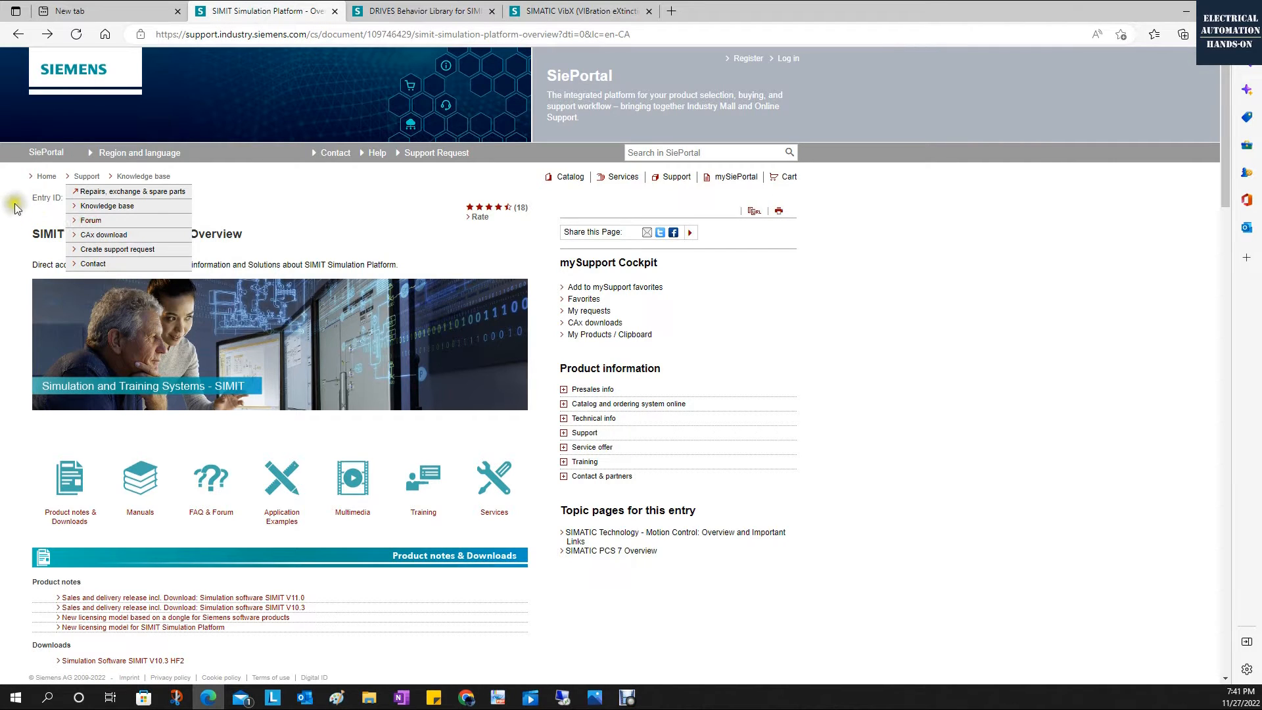
{"action": "left_click_drag", "start_coordinate": [63, 199], "coordinate": [108, 200]}
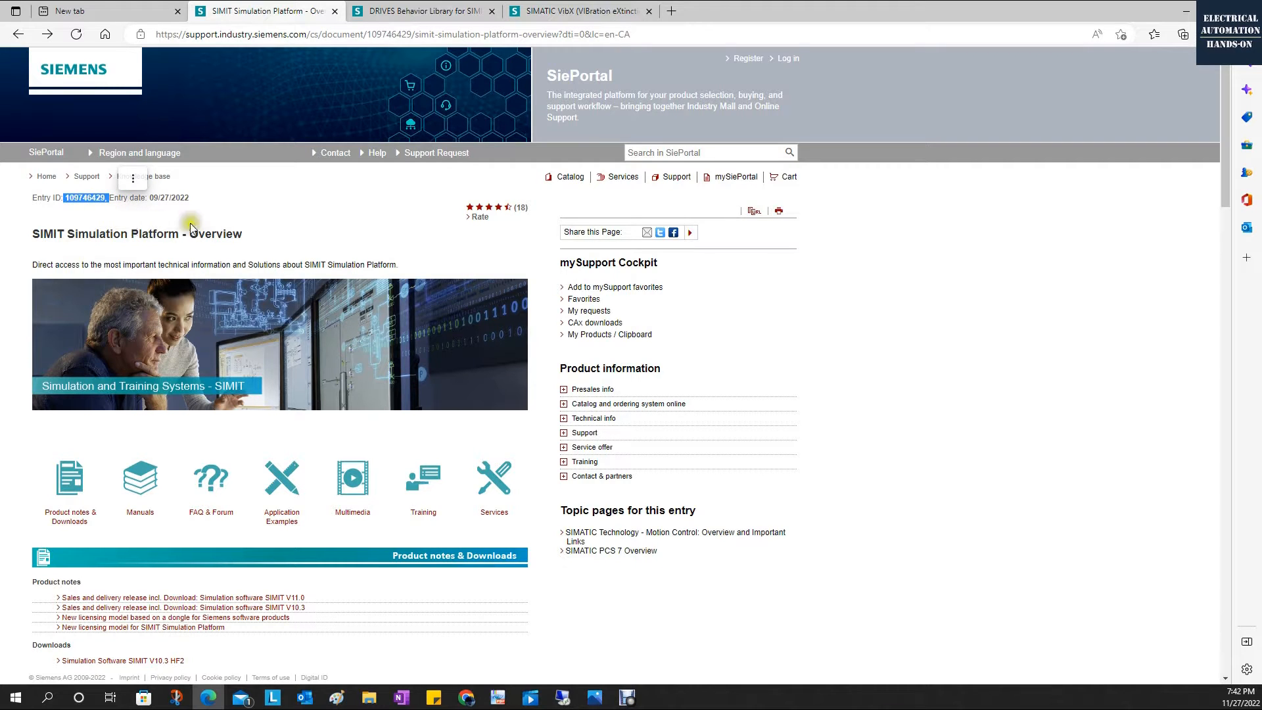
{"action": "left_click", "coordinate": [182, 306]}
{"action": "scroll", "coordinate": [182, 307], "scroll_direction": "down", "scroll_amount": 2}
{"action": "scroll", "coordinate": [184, 305], "scroll_direction": "down", "scroll_amount": 1}
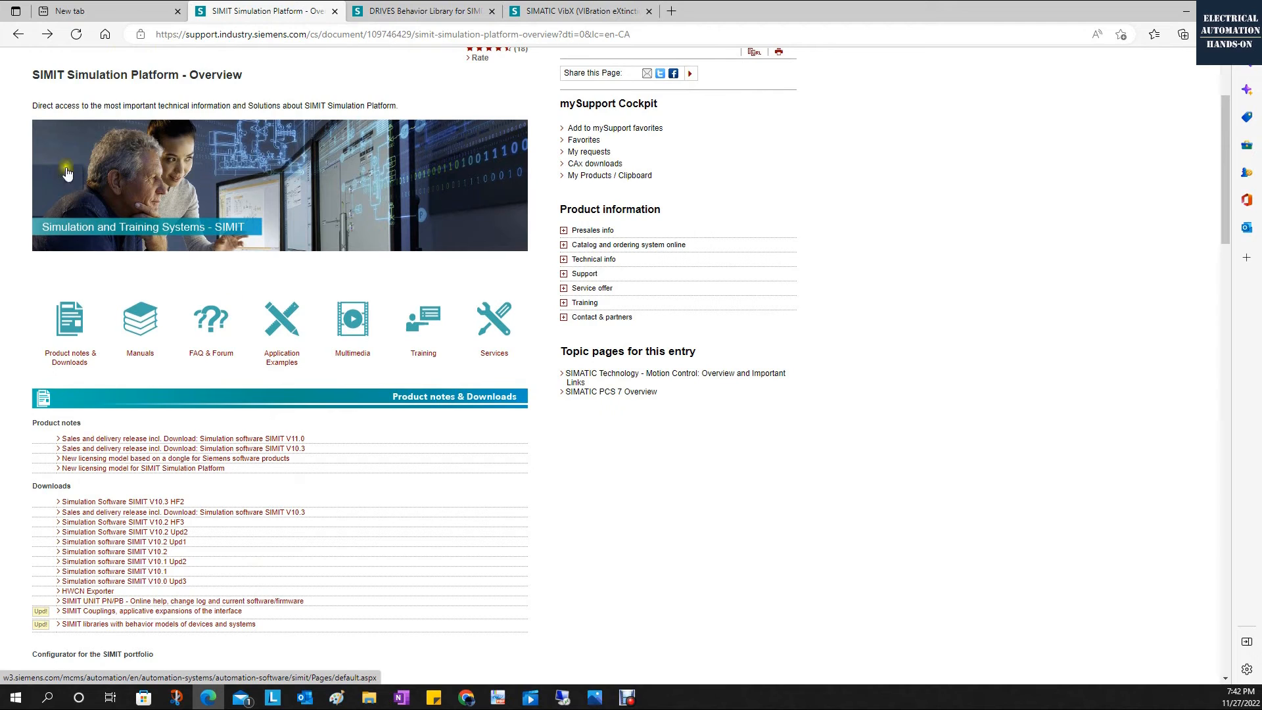
{"action": "scroll", "coordinate": [171, 318], "scroll_direction": "down", "scroll_amount": 3}
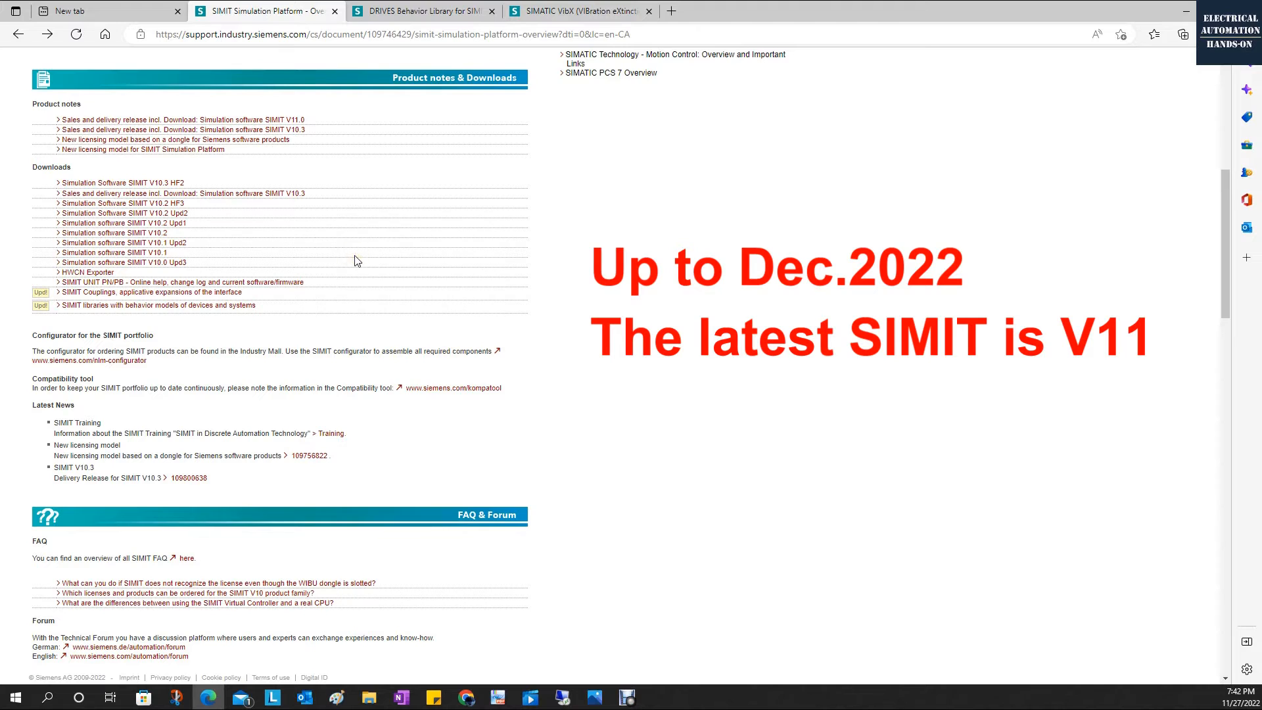
{"action": "scroll", "coordinate": [348, 266], "scroll_direction": "down", "scroll_amount": 7}
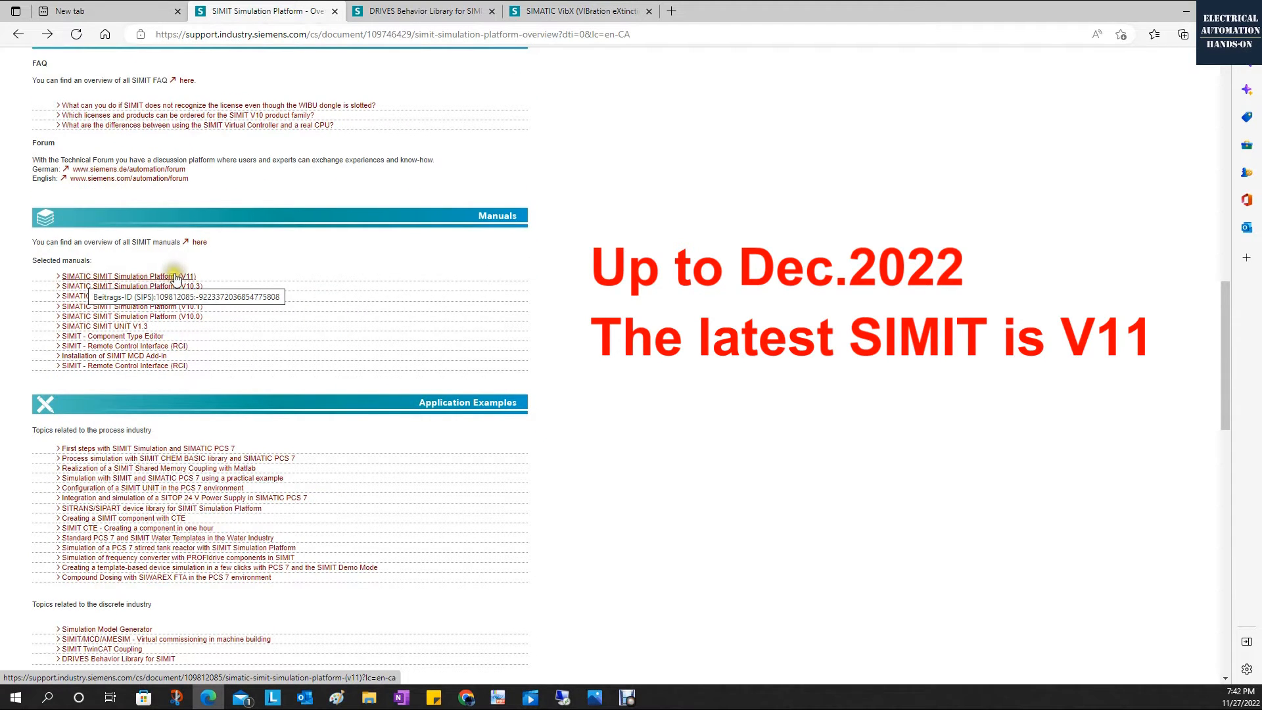
{"action": "scroll", "coordinate": [656, 289], "scroll_direction": "down", "scroll_amount": 2}
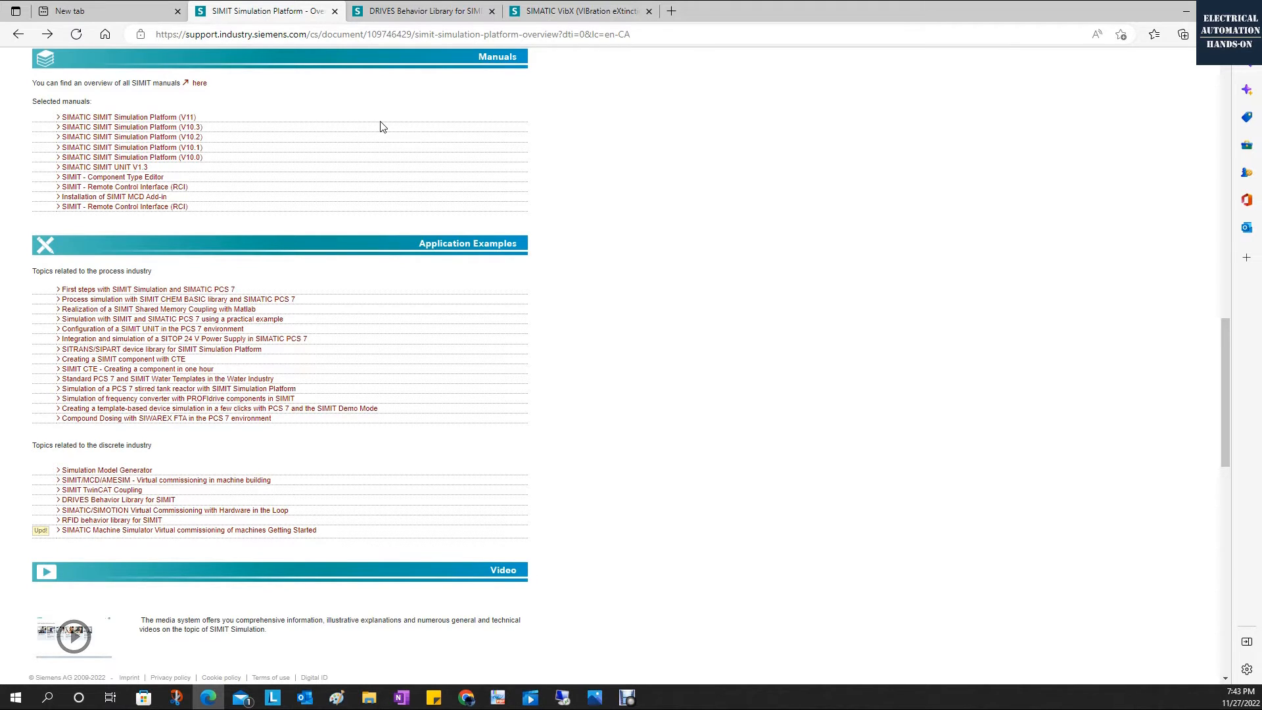
Switch to the SIMIT V11 manual in PDF-XChange Viewer and read the basics chapter on DEMO mode, starting SIMIT, the user interface and creating a simulation
{"action": "left_click", "coordinate": [497, 697]}
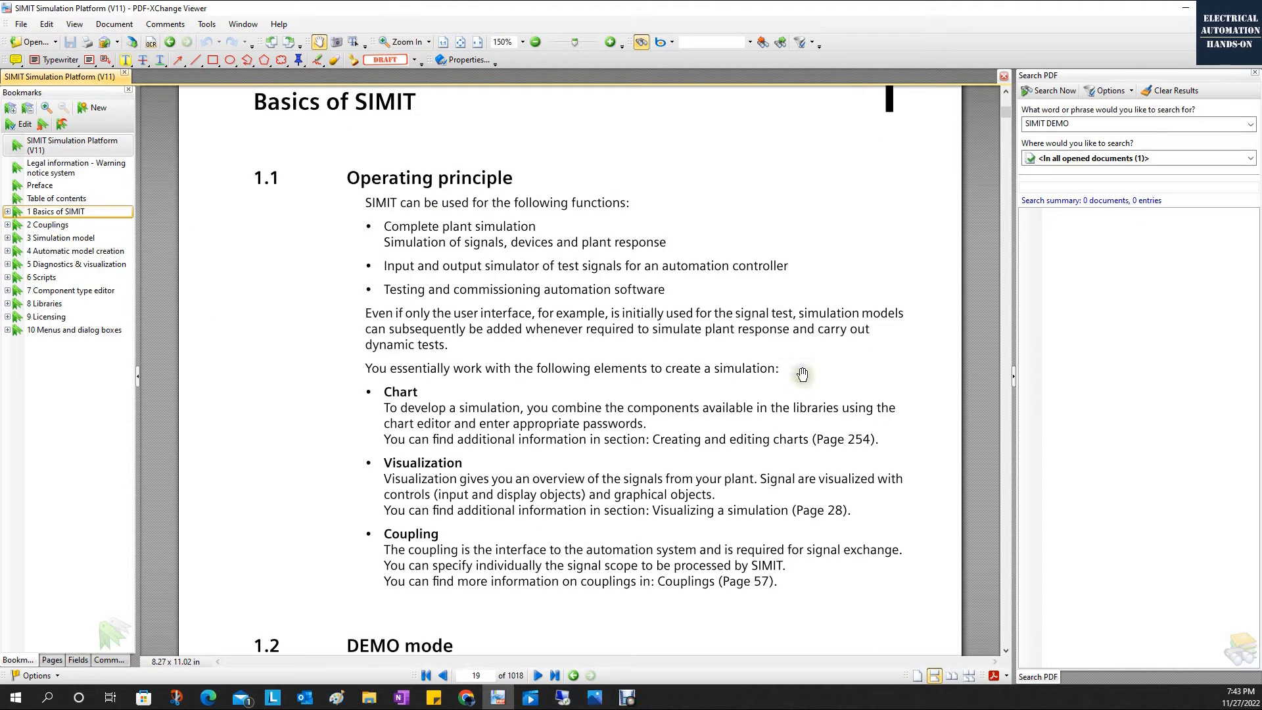
{"action": "left_click_drag", "start_coordinate": [778, 510], "coordinate": [896, 358]}
{"action": "scroll", "coordinate": [895, 358], "scroll_direction": "down", "scroll_amount": 5}
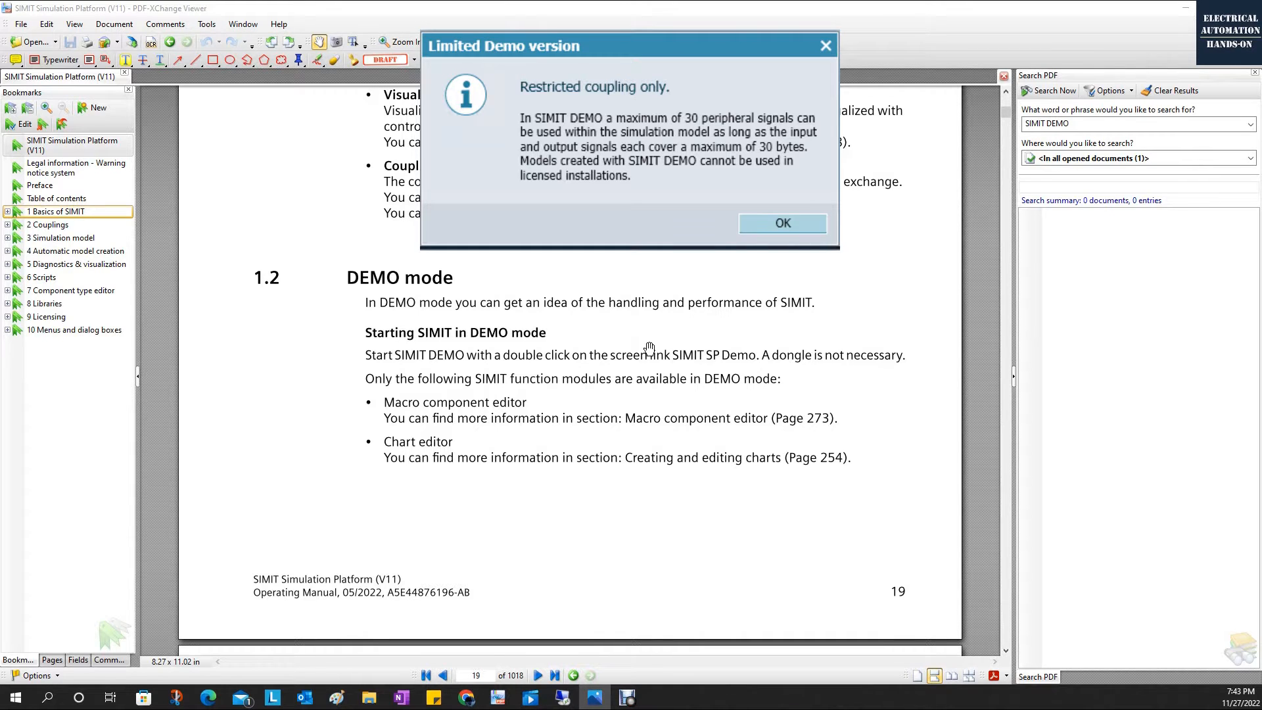
{"action": "key", "text": "Return"}
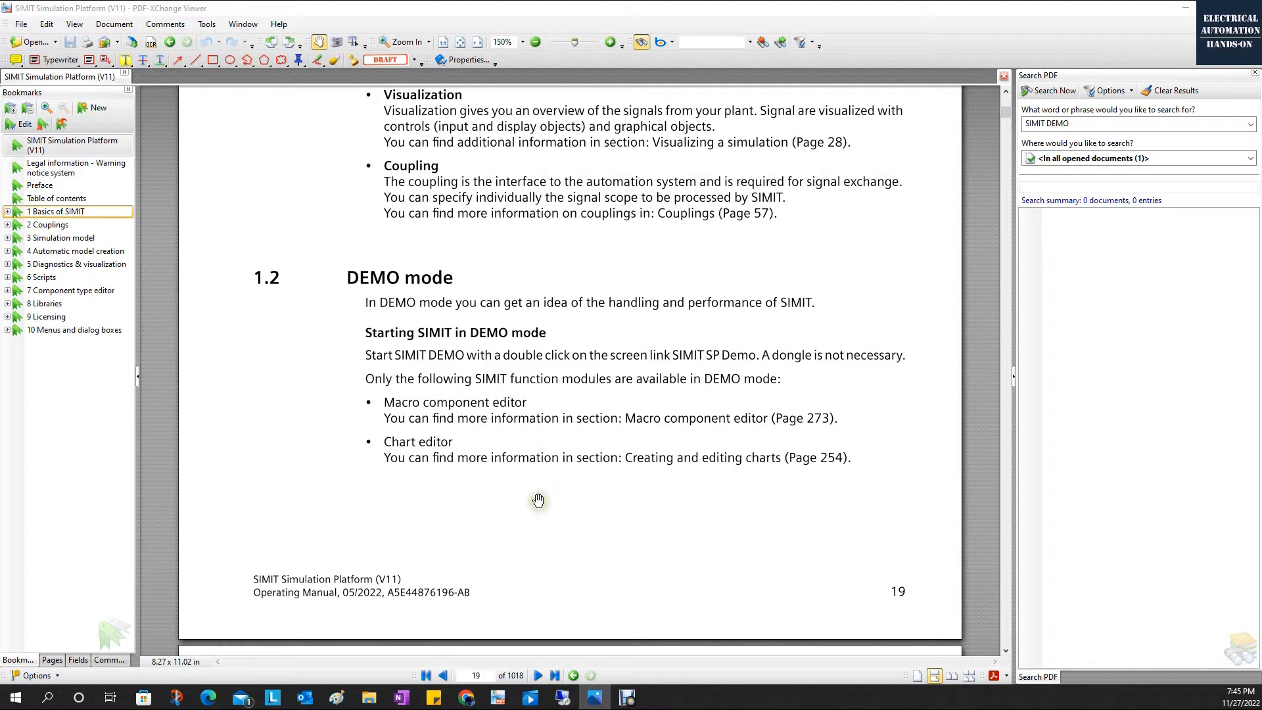
{"action": "scroll", "coordinate": [538, 501], "scroll_direction": "down", "scroll_amount": 20}
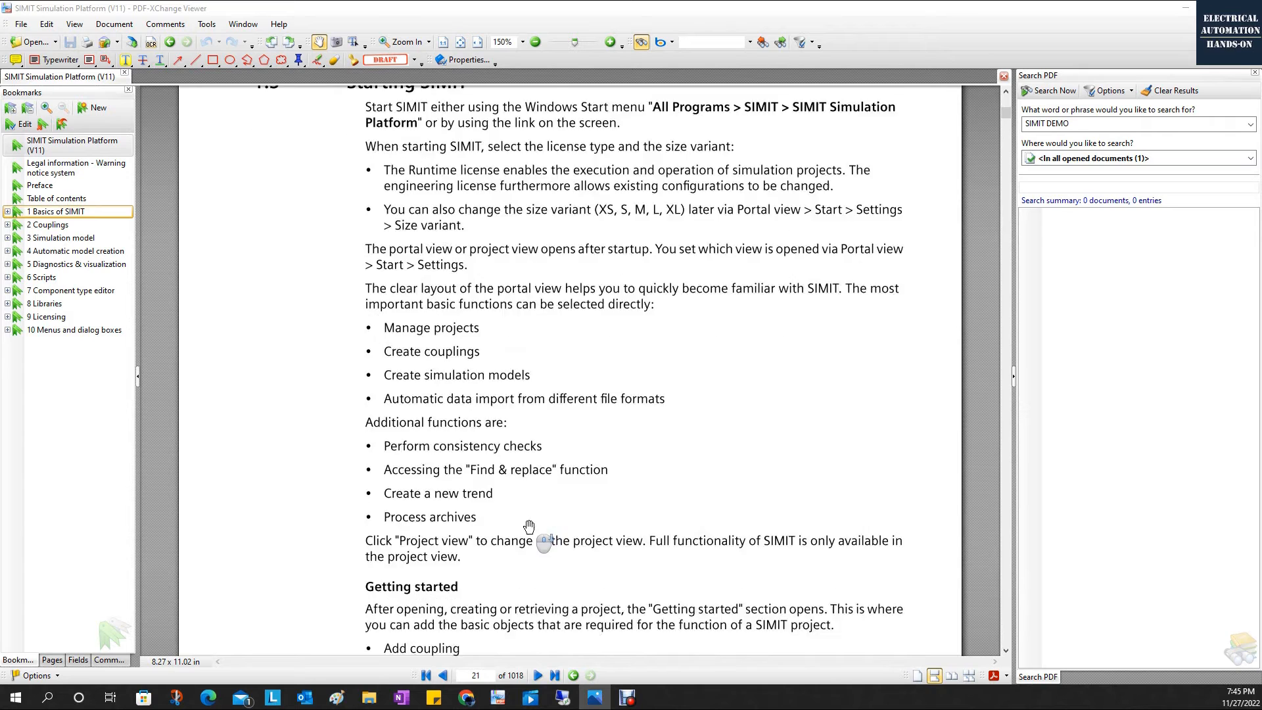
{"action": "mouse_move", "coordinate": [603, 570]}
{"action": "left_mouse_down"}
{"action": "mouse_move", "coordinate": [609, 598]}
{"action": "mouse_move", "coordinate": [599, 579]}
{"action": "left_mouse_up"}
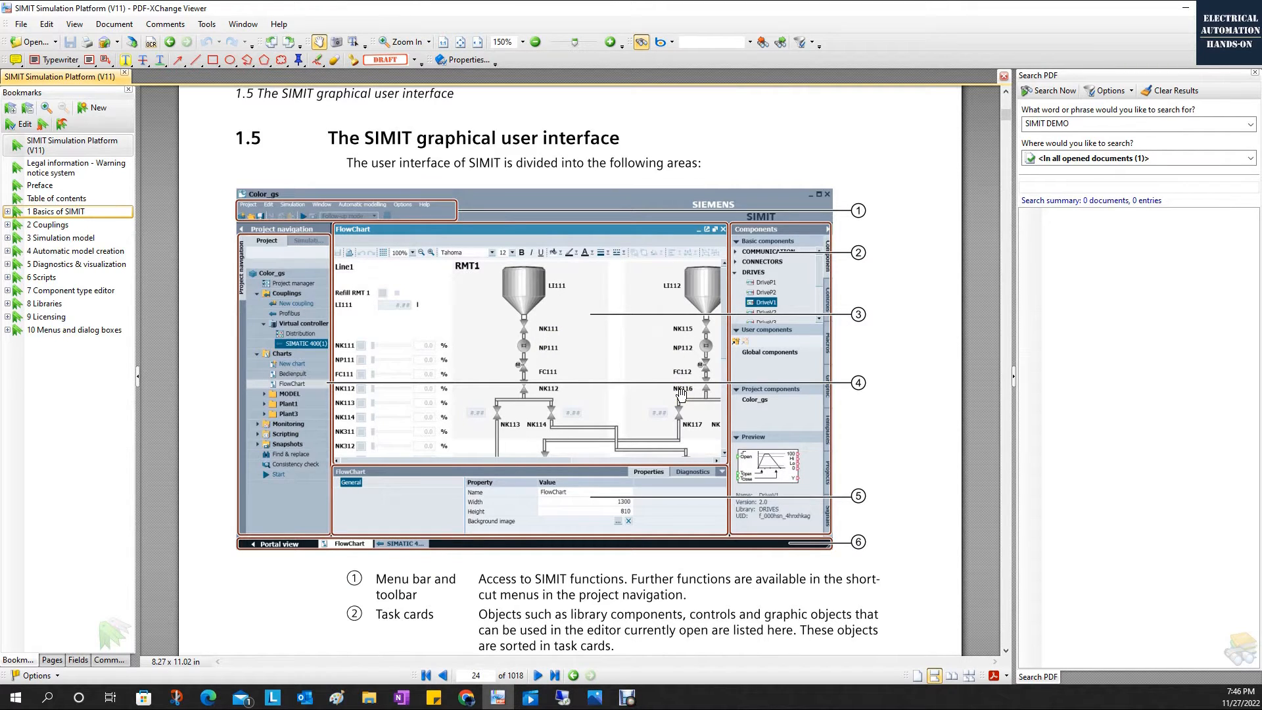
{"action": "scroll", "coordinate": [680, 393], "scroll_direction": "down", "scroll_amount": 20}
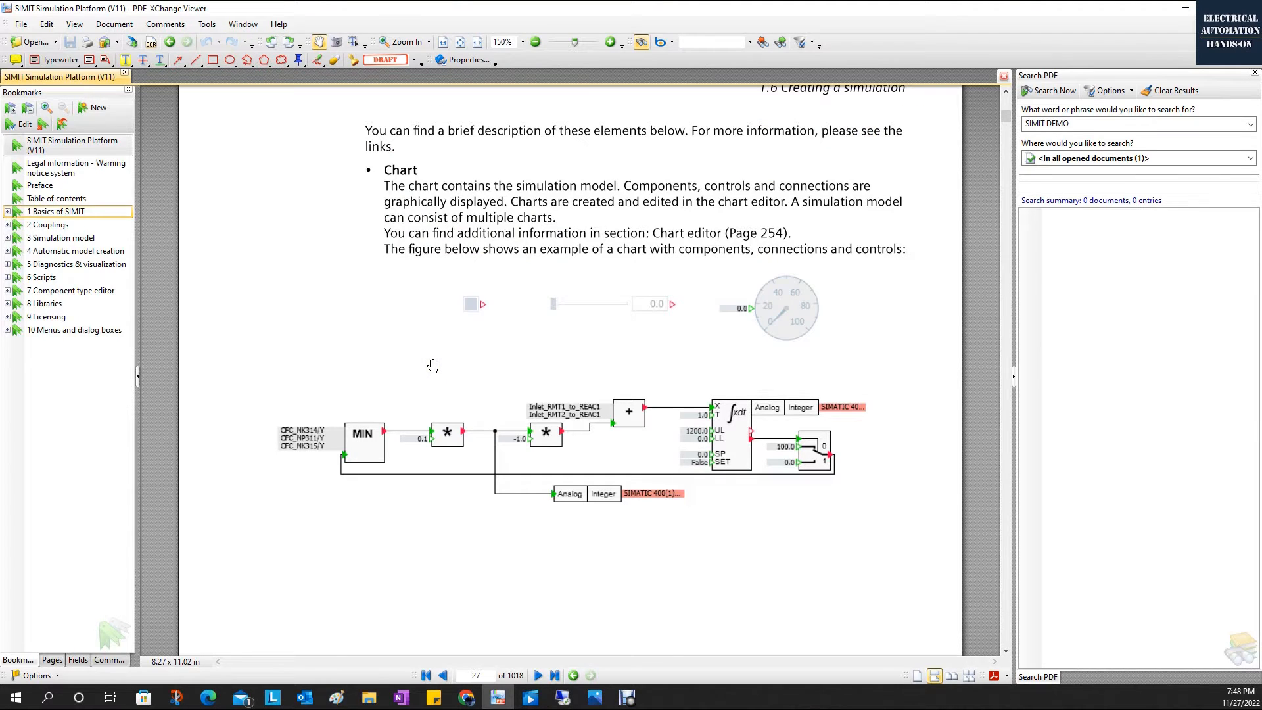
Move the manual window aside and examine the SIMATIC VibX page's description and downloads in the browser
{"action": "left_click_drag", "start_coordinate": [401, 9], "coordinate": [855, 25]}
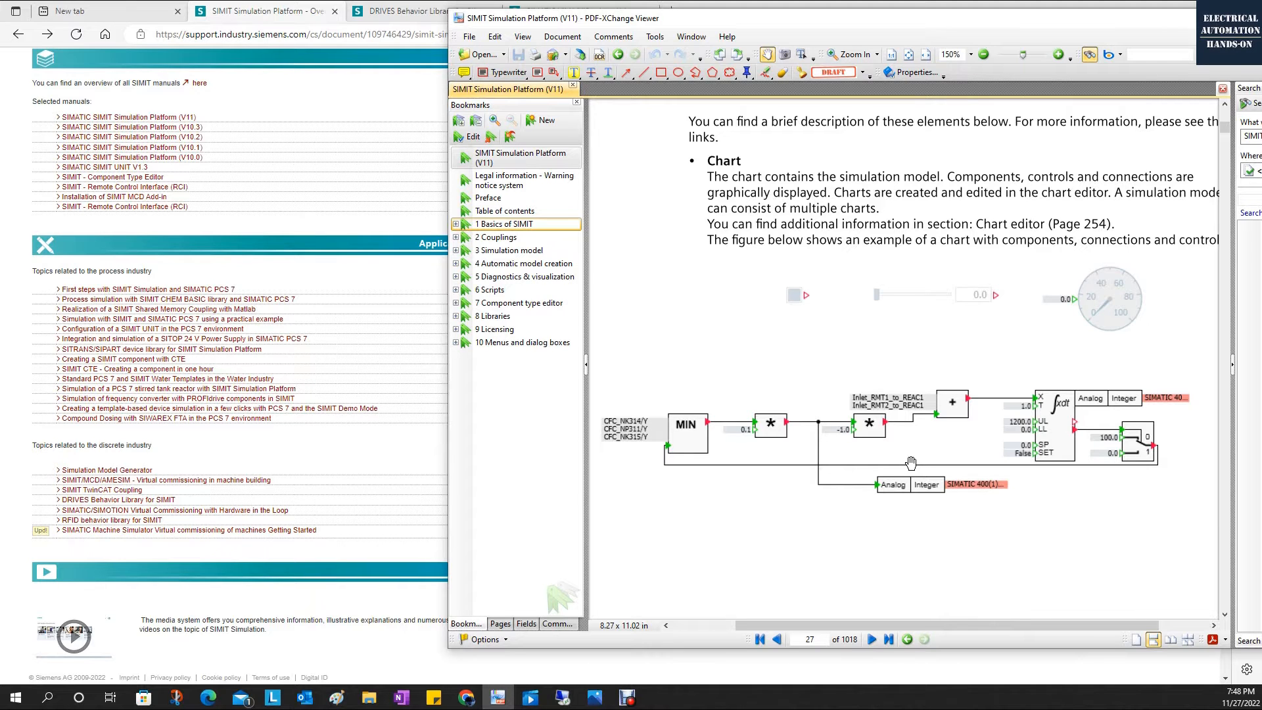
{"action": "left_click_drag", "start_coordinate": [723, 21], "coordinate": [722, 173]}
{"action": "left_click", "coordinate": [592, 11]}
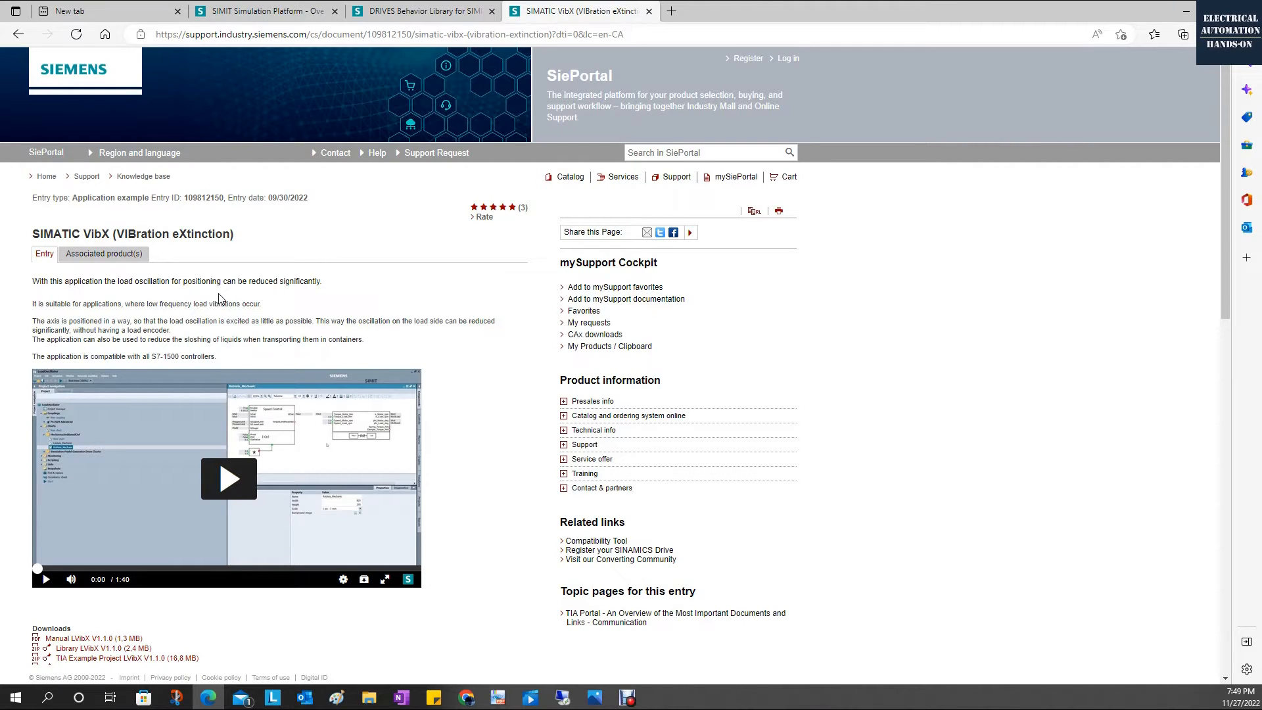
{"action": "scroll", "coordinate": [227, 309], "scroll_direction": "down", "scroll_amount": 3}
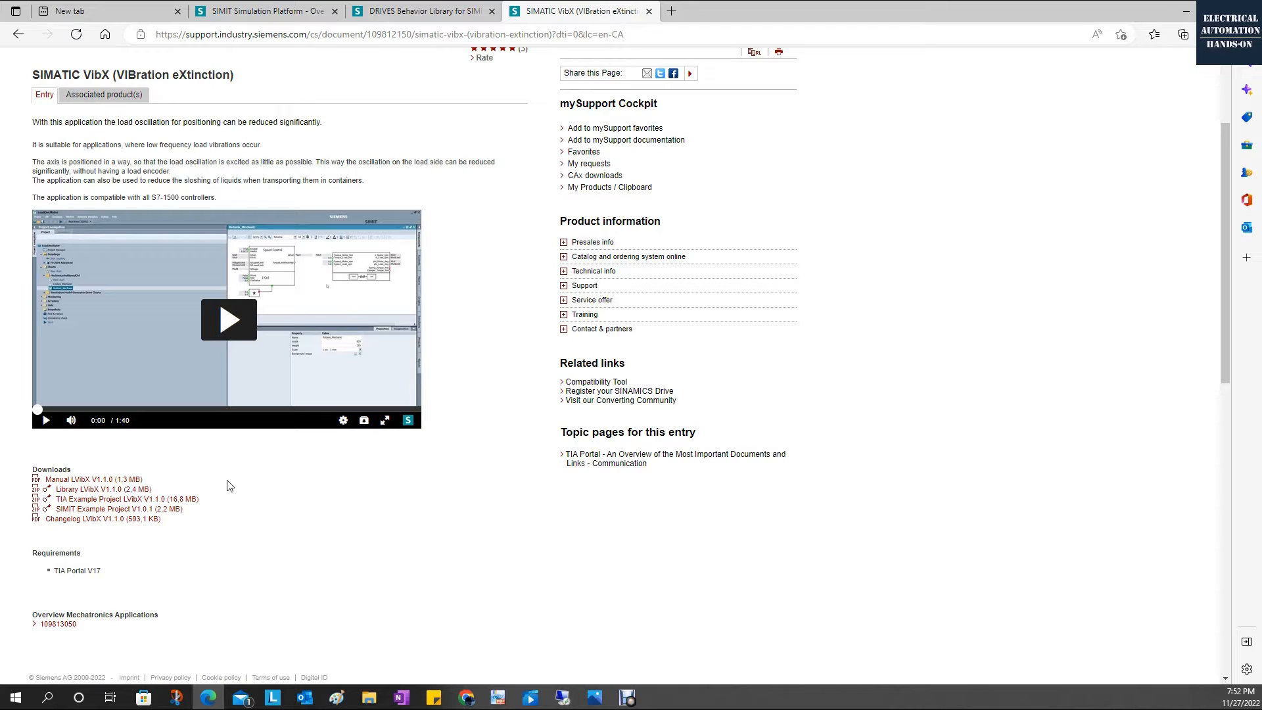
{"action": "left_click", "coordinate": [100, 96]}
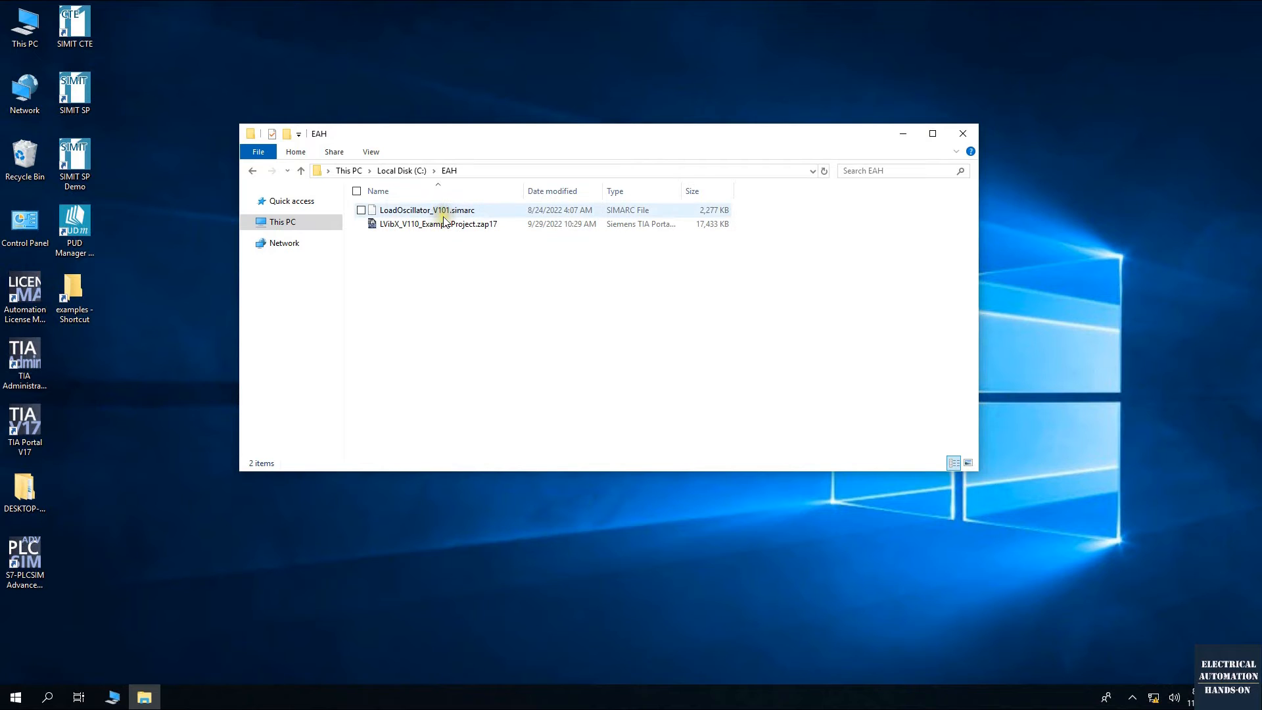
Move the EAH folder window aside and inspect the desktop shortcuts for SIMIT, S7-PLCSIM Advanced, TIA Portal V17 and PUD Manager
{"action": "left_click_drag", "start_coordinate": [519, 136], "coordinate": [468, 57]}
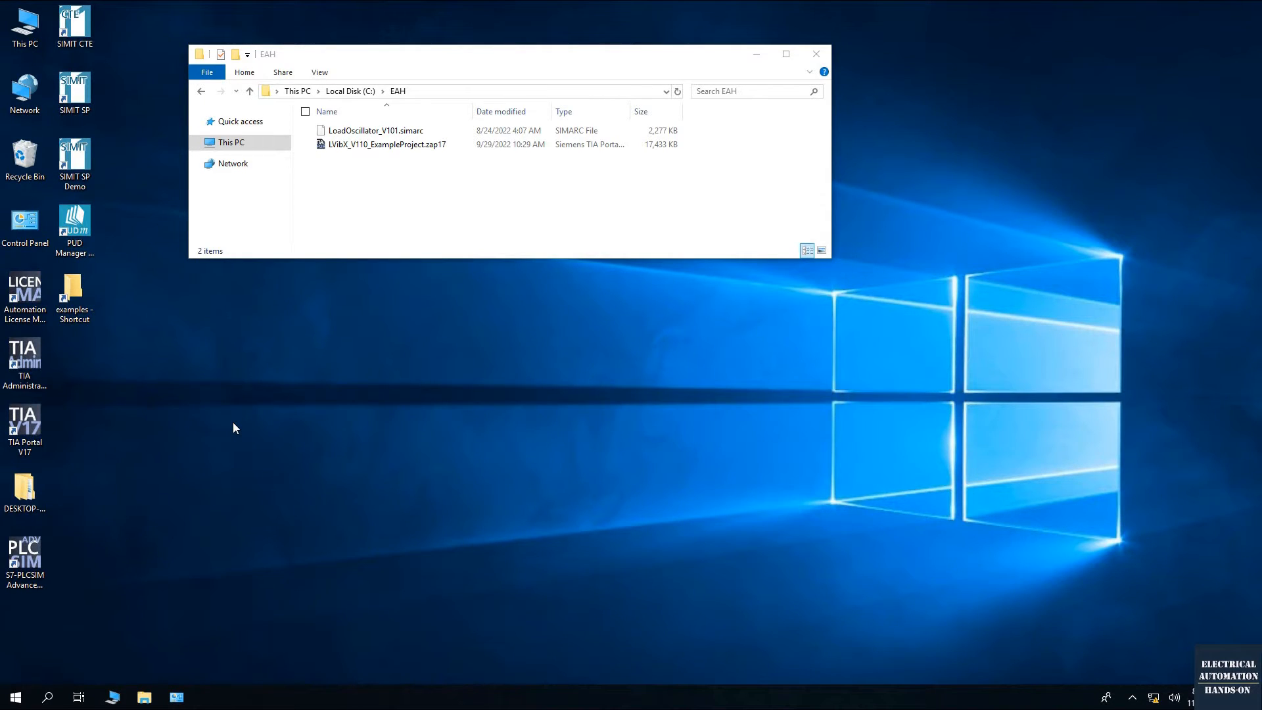
{"action": "left_click_drag", "start_coordinate": [120, 10], "coordinate": [49, 247]}
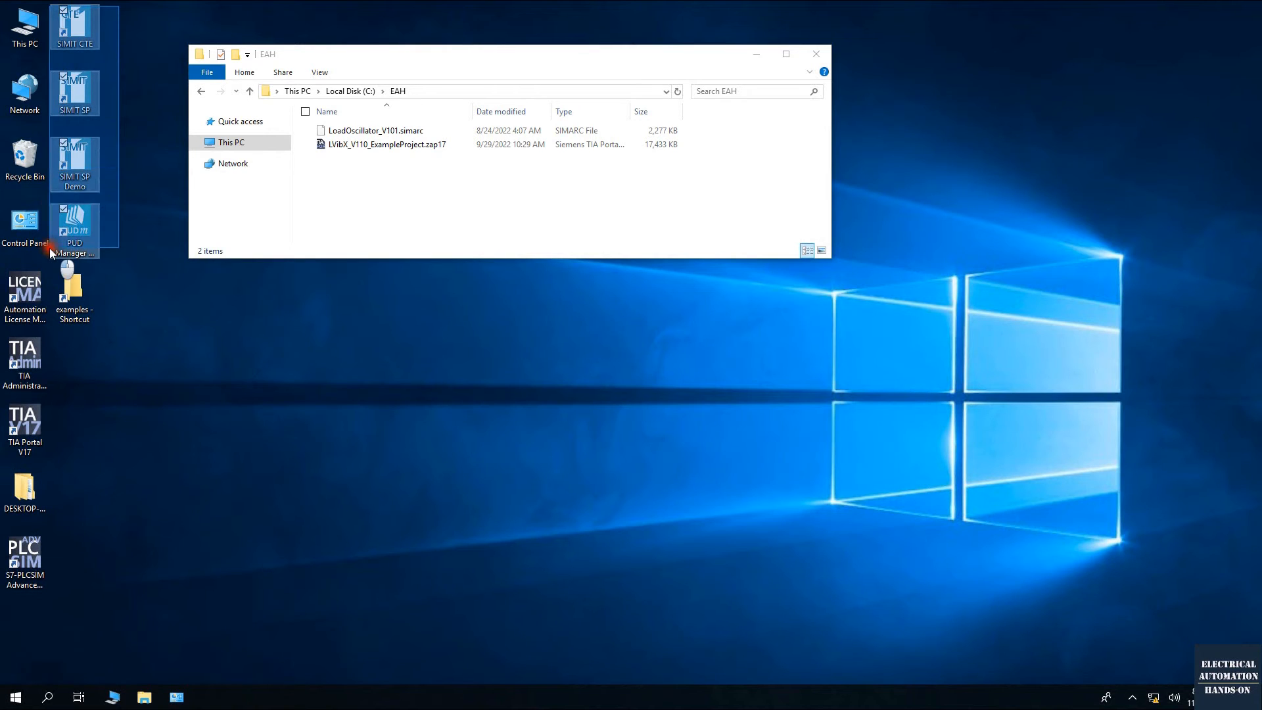
{"action": "left_click", "coordinate": [183, 373]}
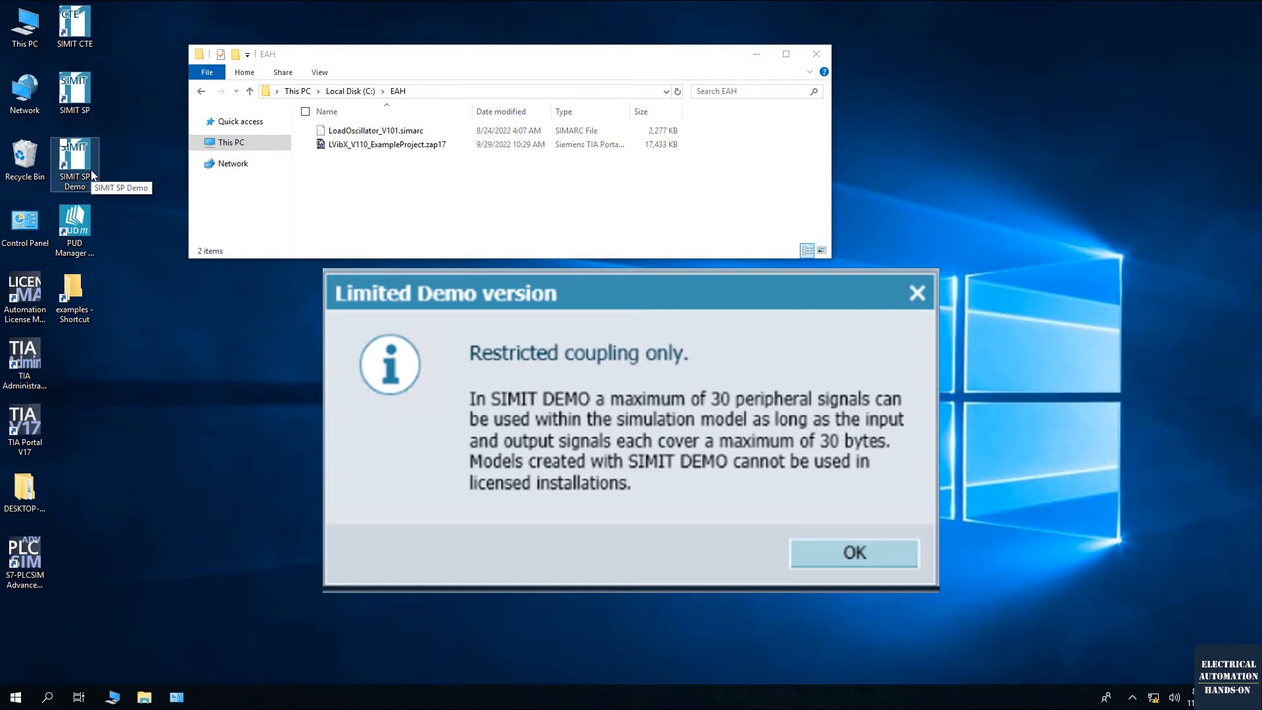
{"action": "left_click", "coordinate": [28, 562]}
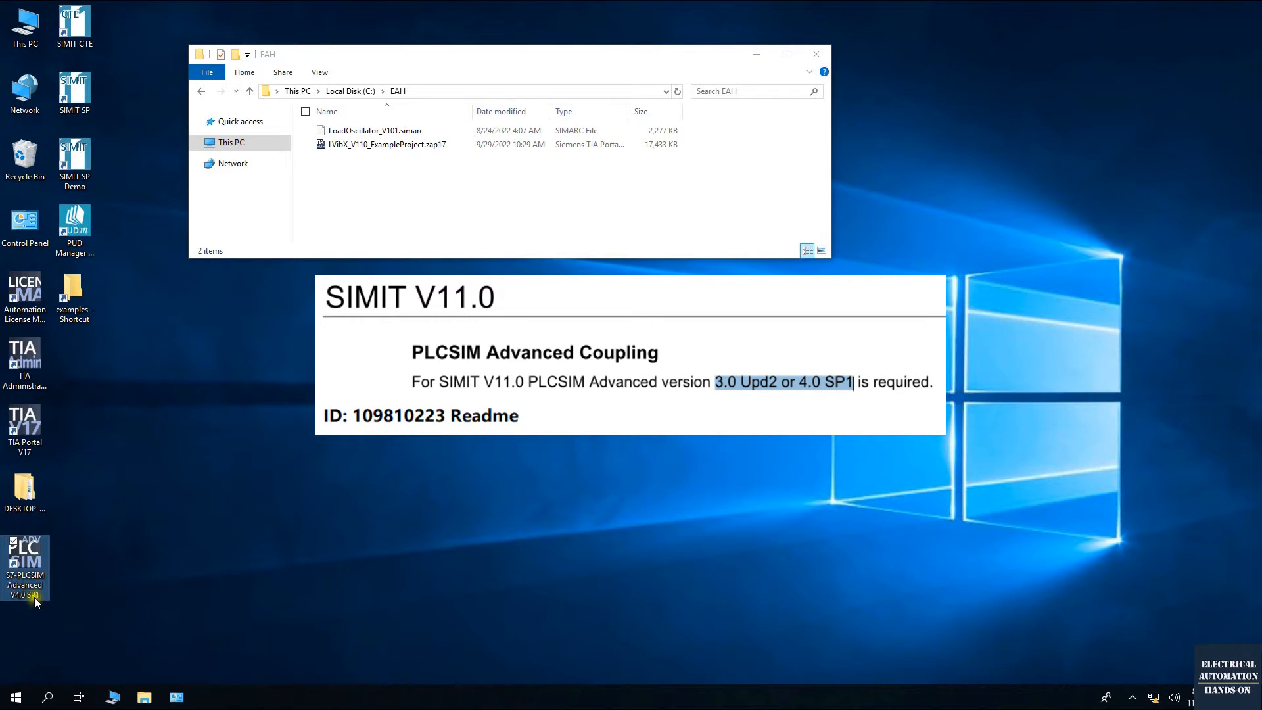
{"action": "left_click", "coordinate": [97, 573]}
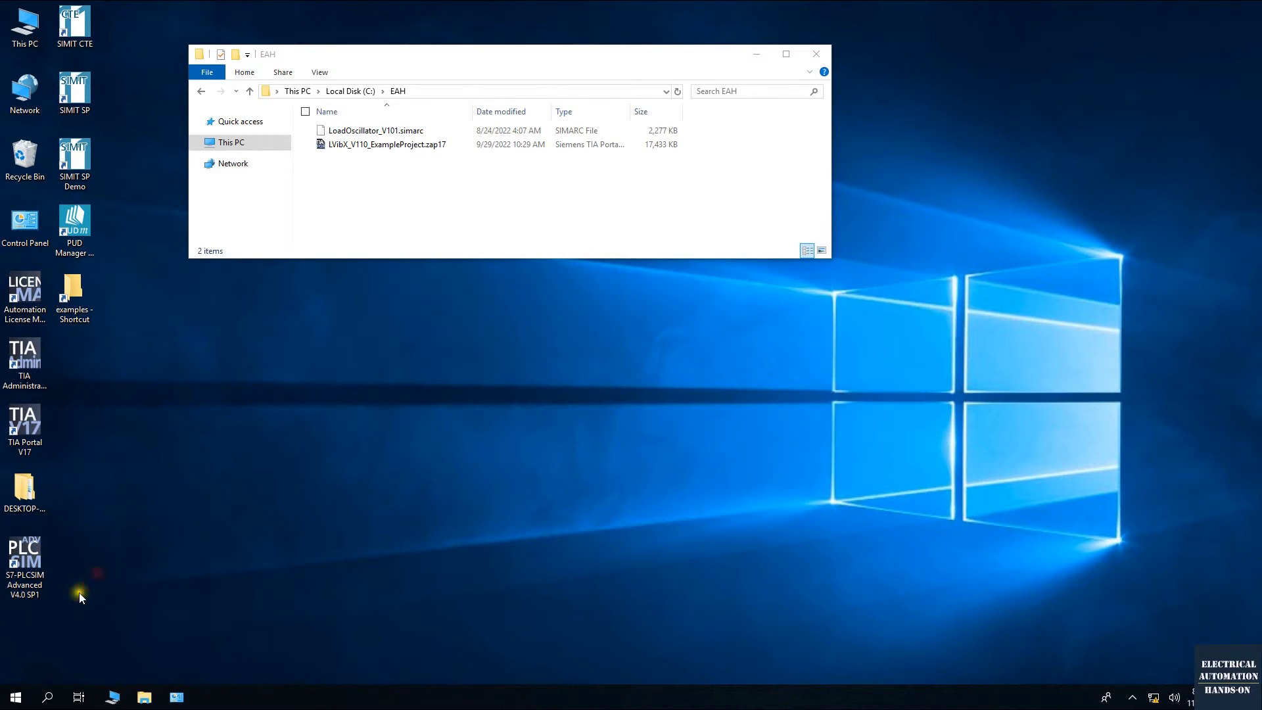
{"action": "left_click", "coordinate": [29, 446]}
{"action": "left_click", "coordinate": [46, 571]}
{"action": "left_click", "coordinate": [92, 255]}
{"action": "left_click", "coordinate": [114, 250]}
{"action": "left_click", "coordinate": [78, 182]}
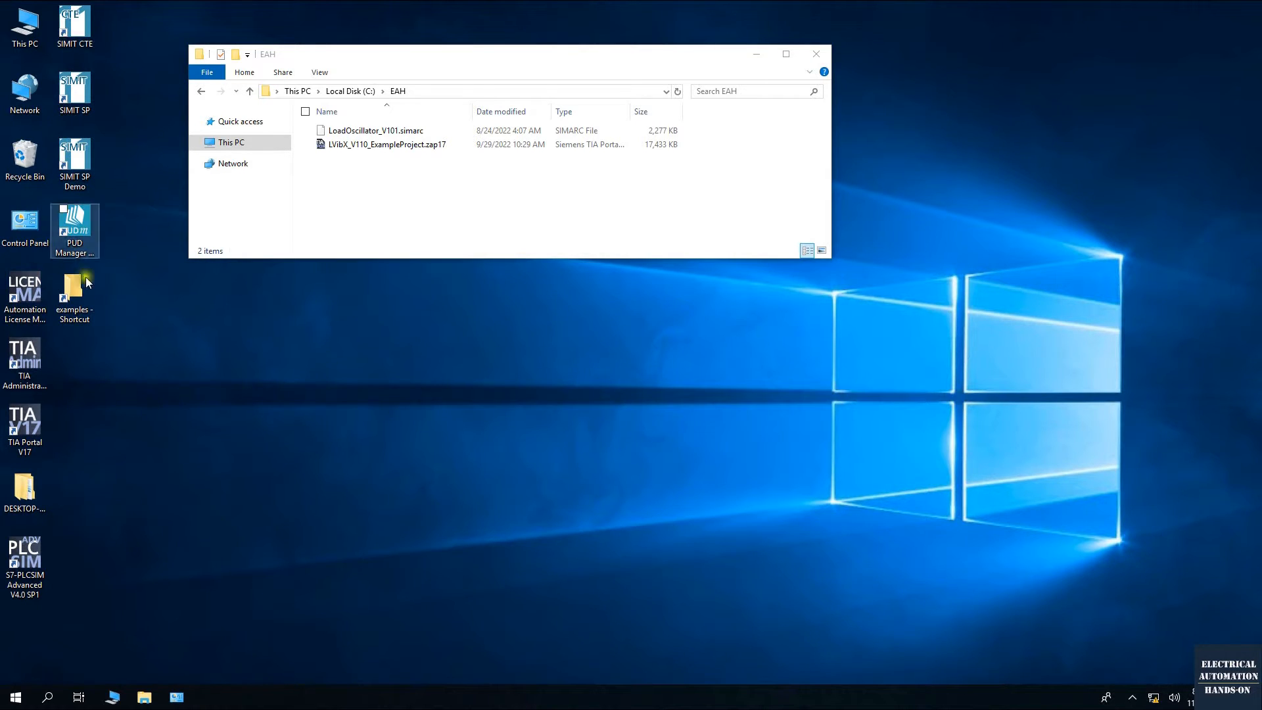
Open the SIMIT examples folder from its desktop shortcut, check its full path, and minimize the folder window
{"action": "double_click", "coordinate": [85, 297]}
{"action": "left_click_drag", "start_coordinate": [558, 72], "coordinate": [663, 401]}
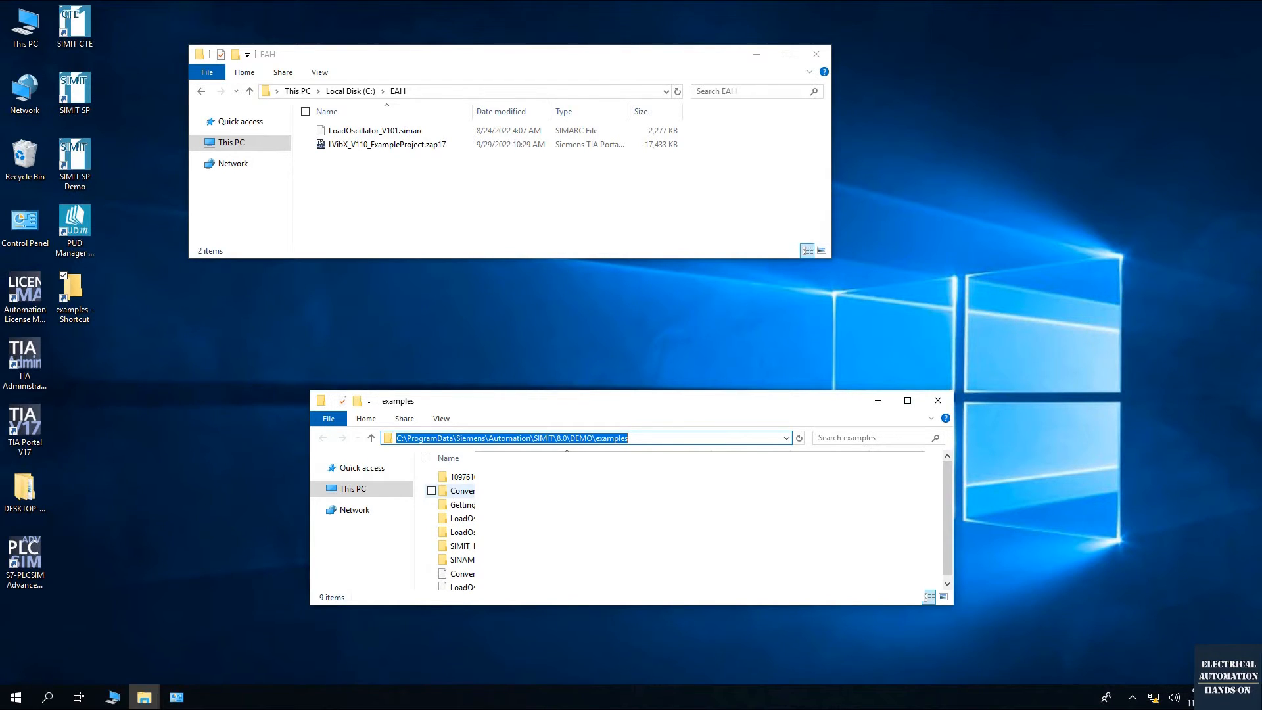
{"action": "left_click", "coordinate": [878, 401]}
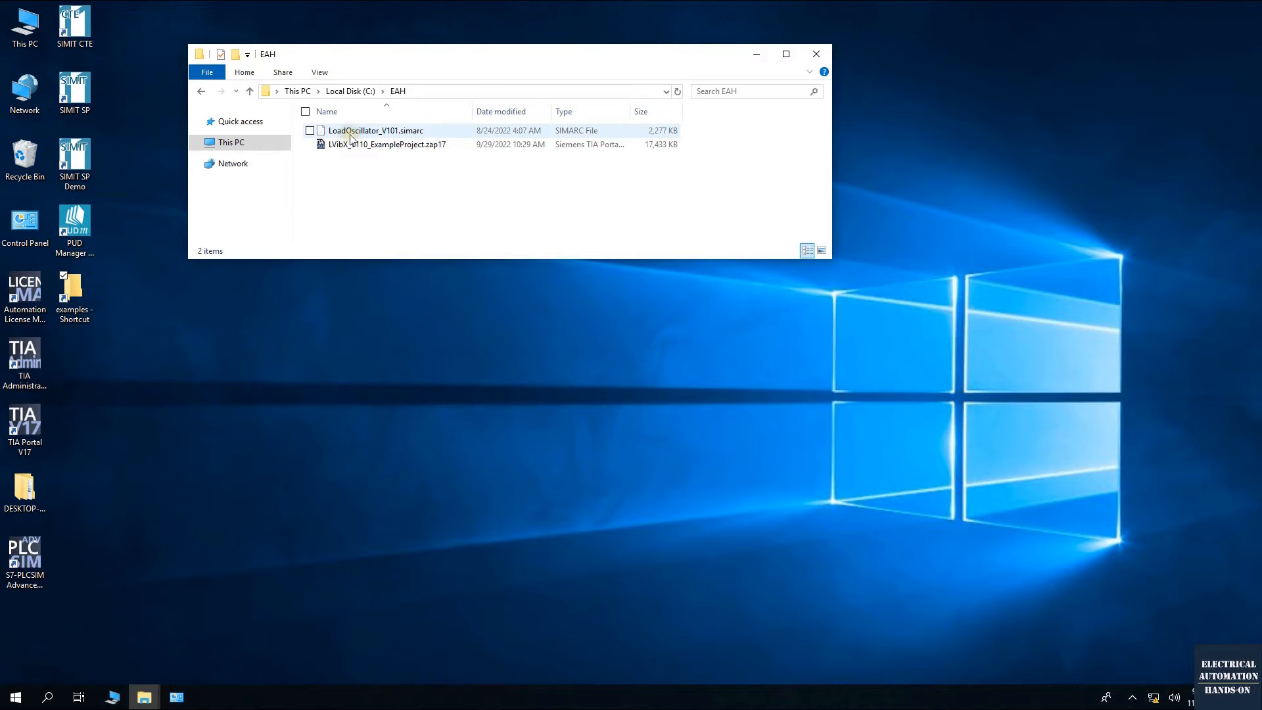
{"action": "left_click", "coordinate": [350, 347]}
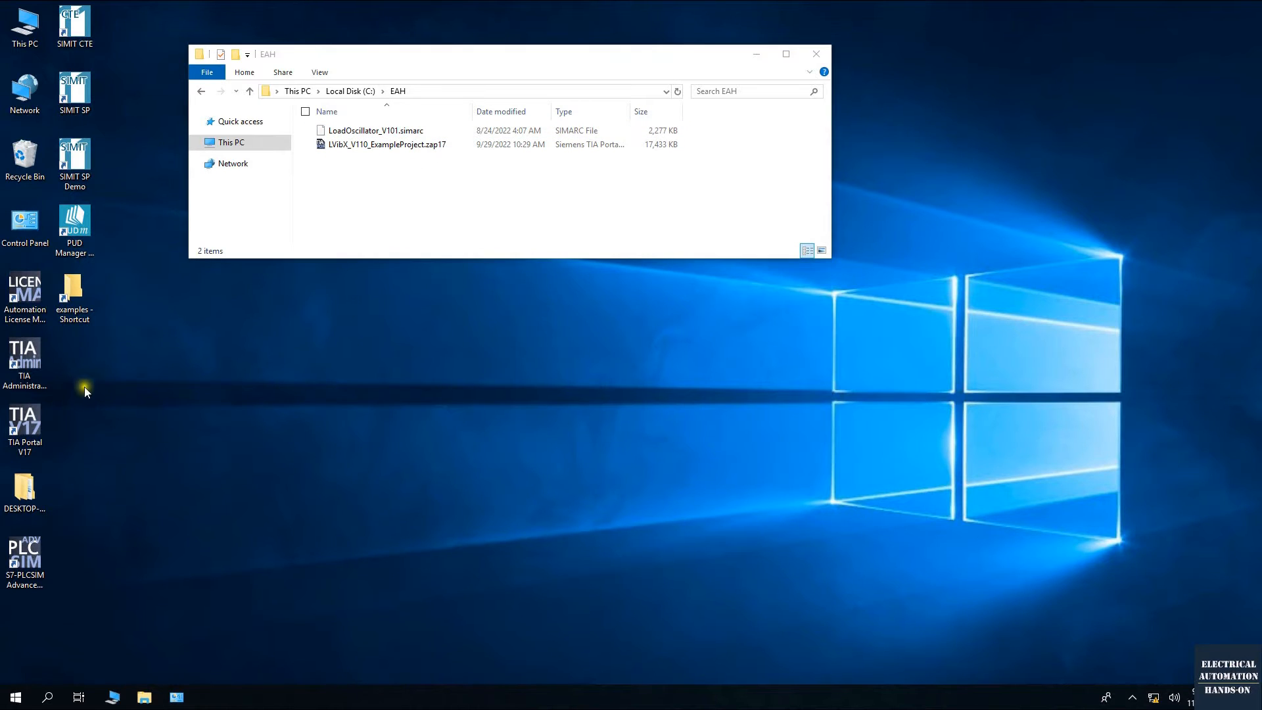
Start TIA Portal V17 and open the compressed project LVibX_V110_ExampleProject.zap17 from C:\EAH
{"action": "double_click", "coordinate": [33, 445]}
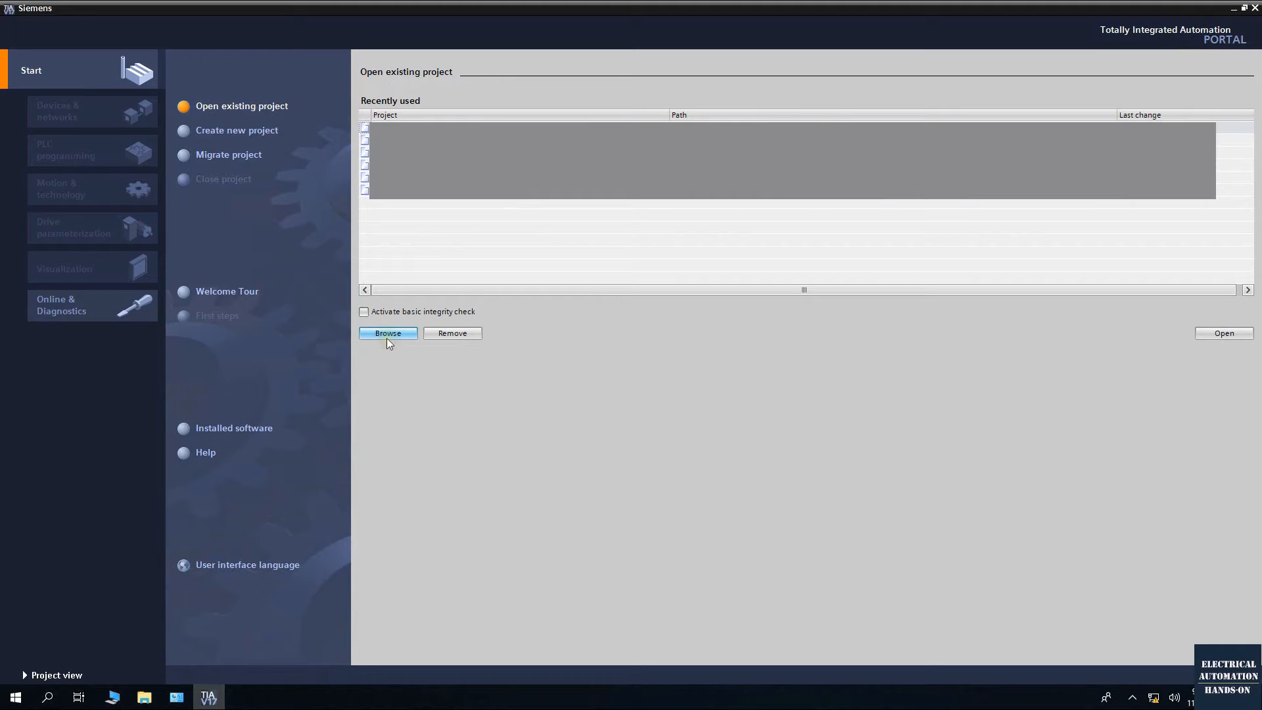
{"action": "left_click", "coordinate": [383, 336]}
{"action": "left_click", "coordinate": [233, 107]}
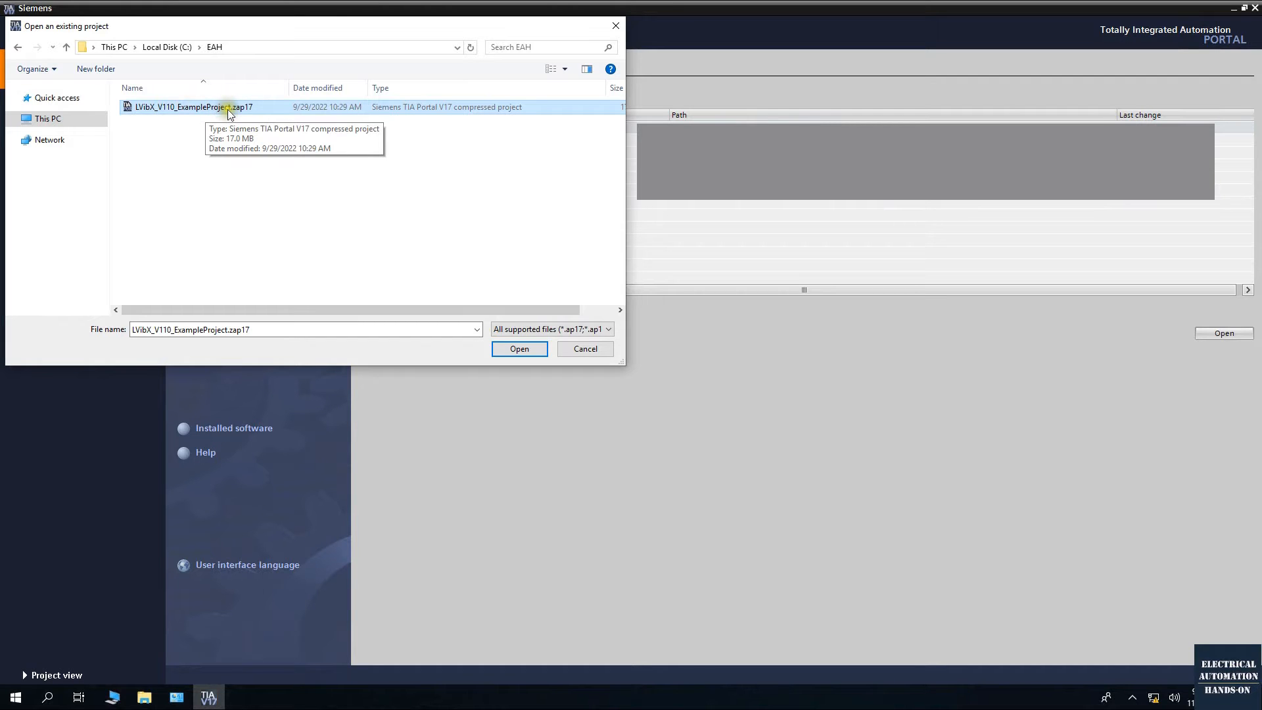
{"action": "left_click", "coordinate": [518, 349]}
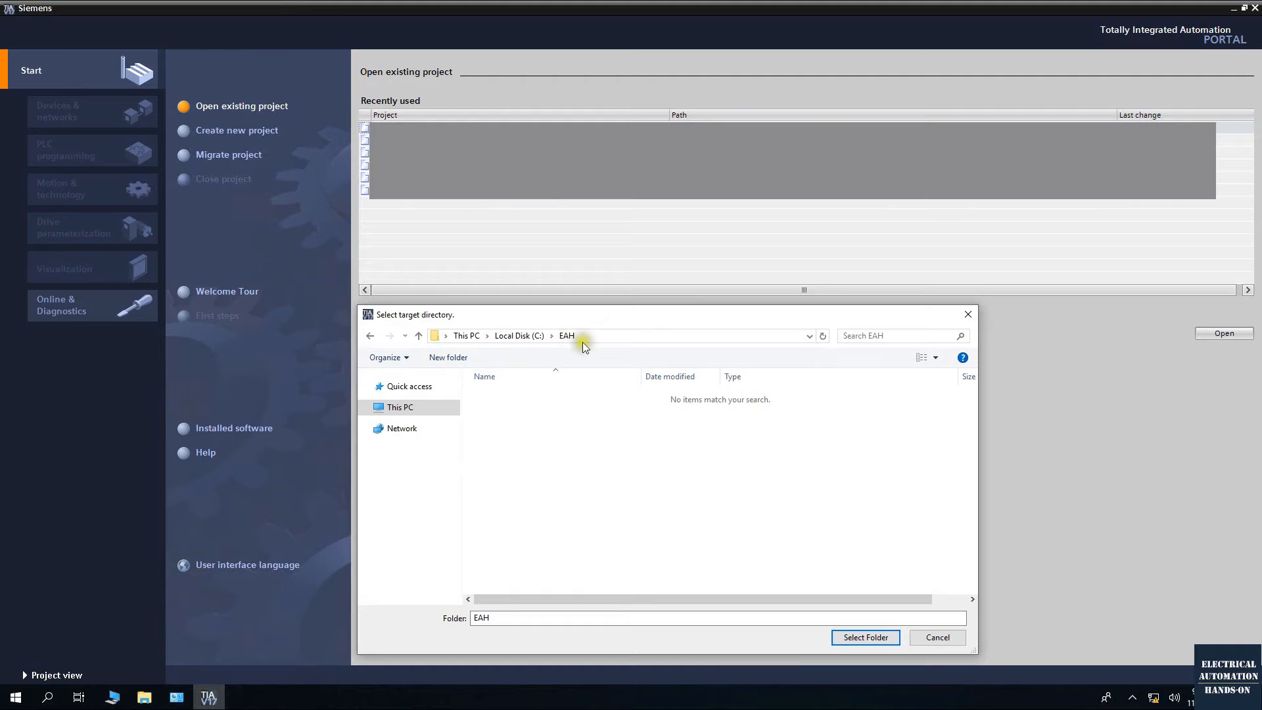
Create a folder named LVibX in C:\EAH and retrieve the example project into it
{"action": "left_click", "coordinate": [547, 470]}
{"action": "left_click", "coordinate": [448, 357]}
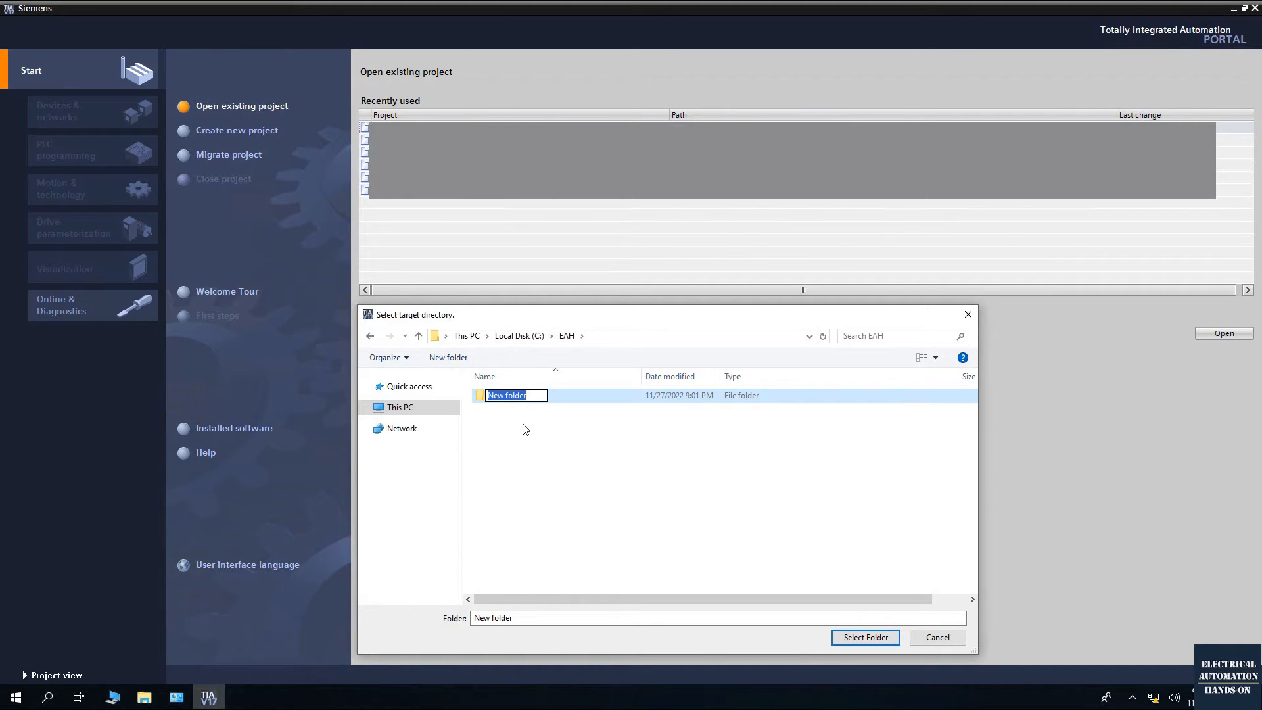
{"action": "type", "text": "LVibX"}
{"action": "key", "text": "Return"}
{"action": "double_click", "coordinate": [497, 394]}
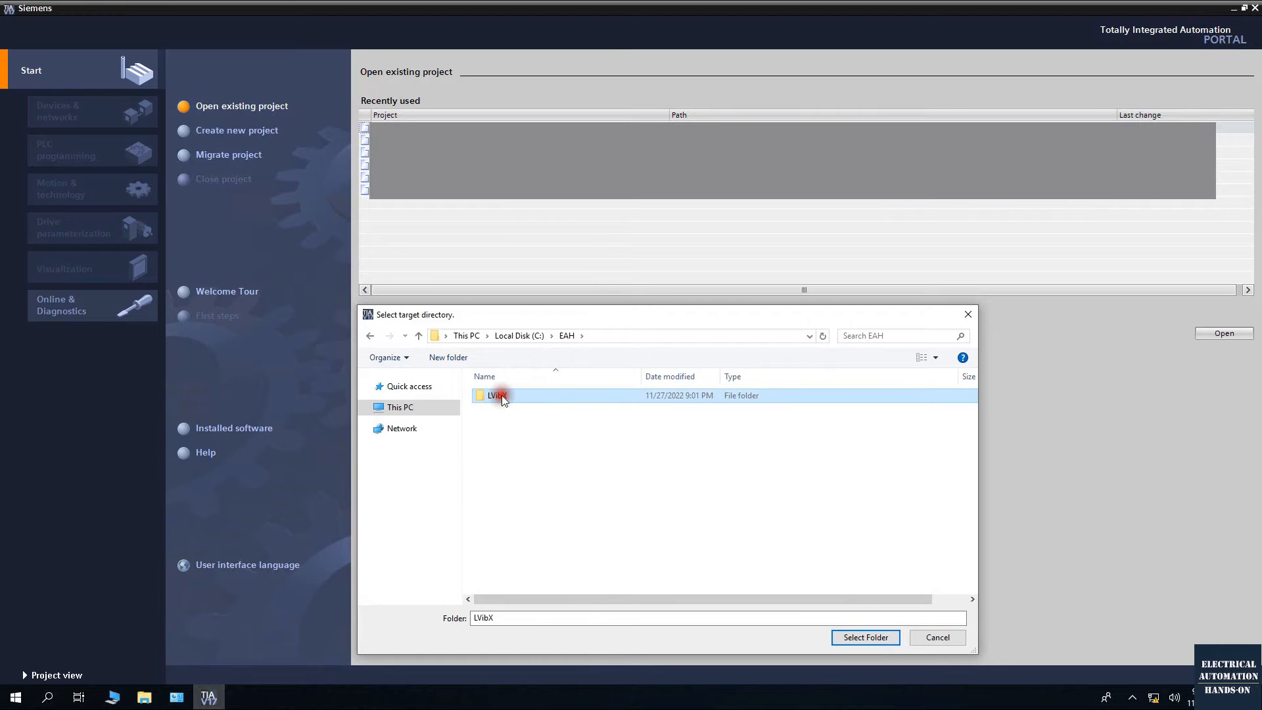
{"action": "left_click", "coordinate": [881, 637]}
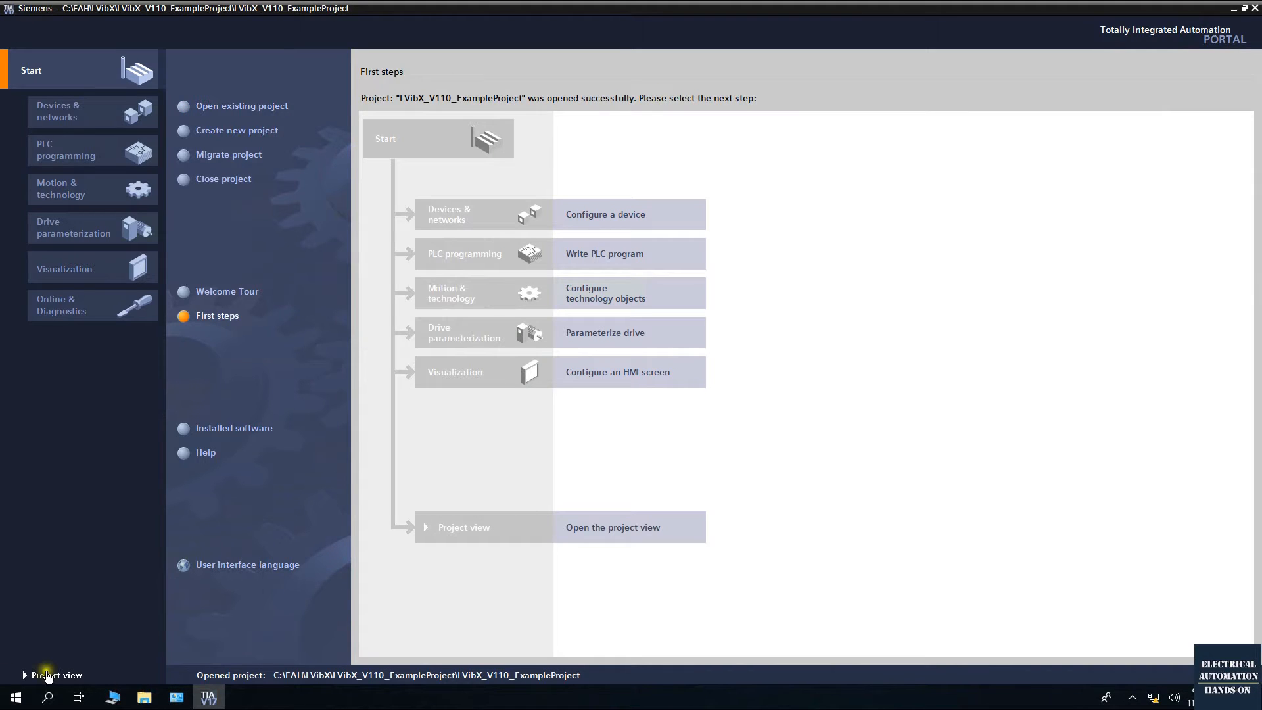
Switch to the project view and examine the PLC's program blocks, including the LVibX library, LinearAxis and RotaryAxis groups
{"action": "left_click", "coordinate": [55, 677]}
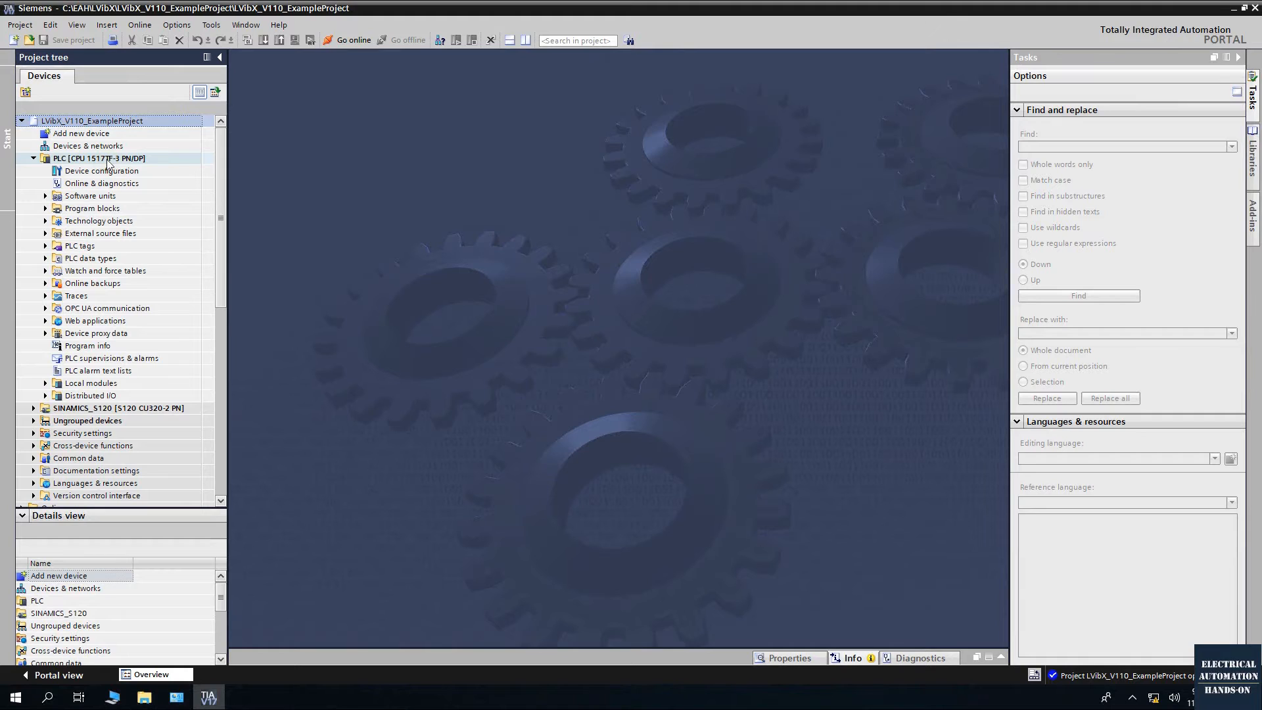
{"action": "left_click", "coordinate": [46, 209]}
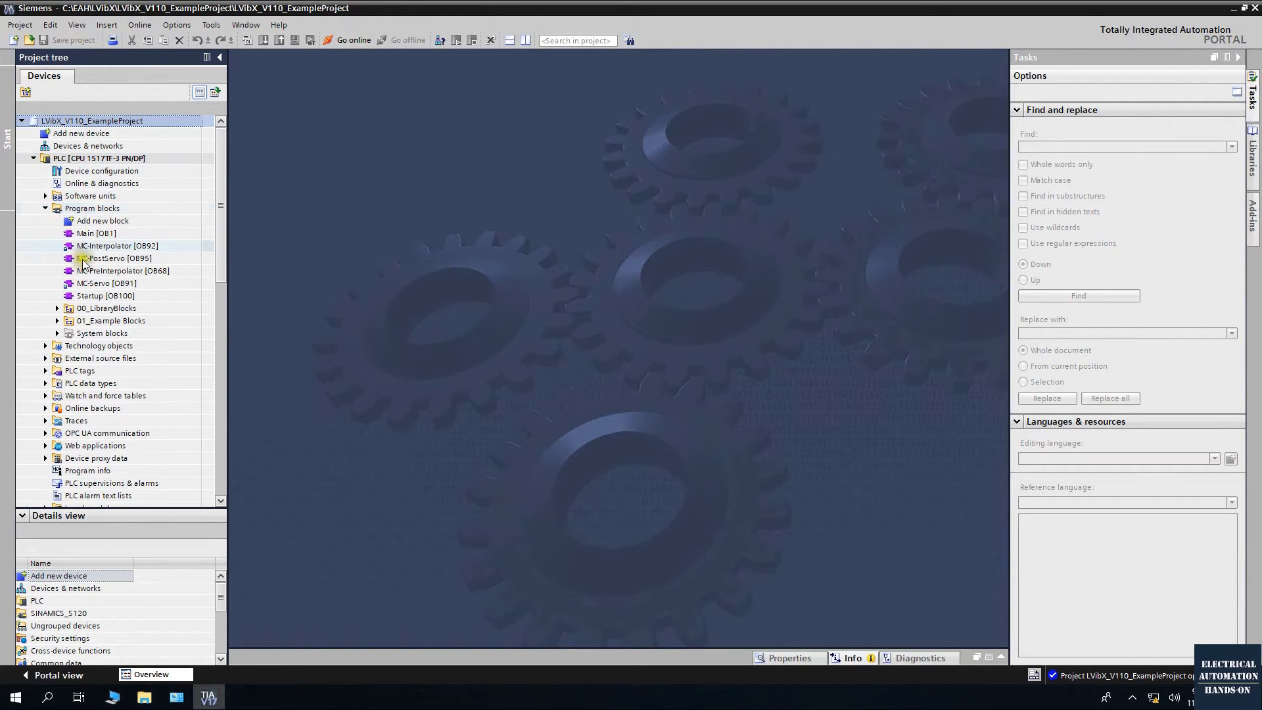
{"action": "left_click", "coordinate": [57, 308]}
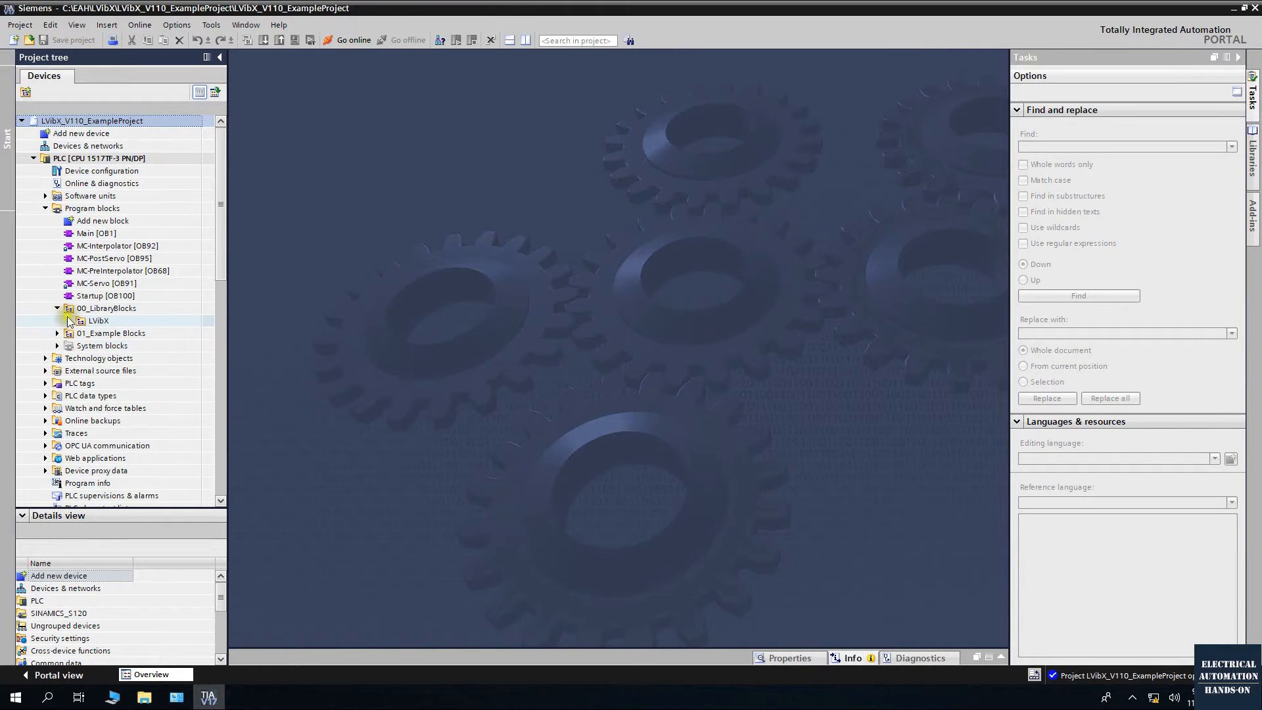
{"action": "left_click", "coordinate": [69, 321]}
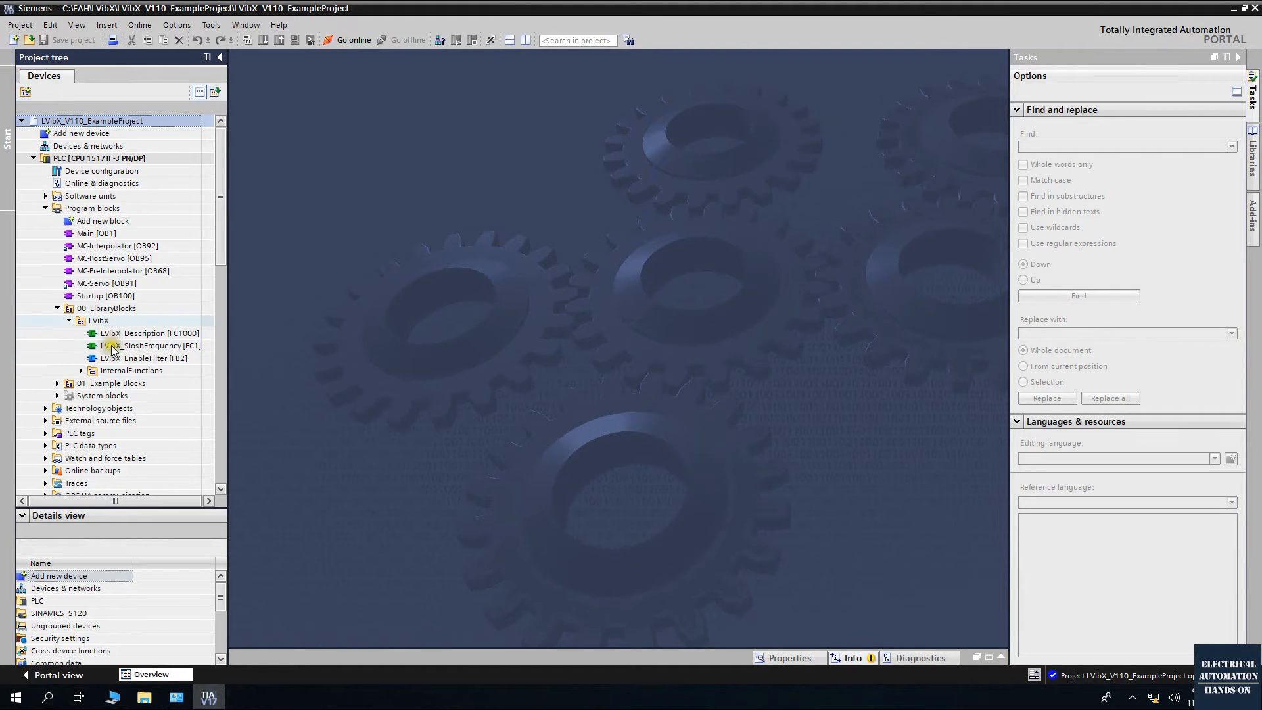
{"action": "left_click", "coordinate": [57, 383]}
{"action": "left_click_drag", "start_coordinate": [226, 311], "coordinate": [278, 310]}
{"action": "left_click", "coordinate": [69, 396]}
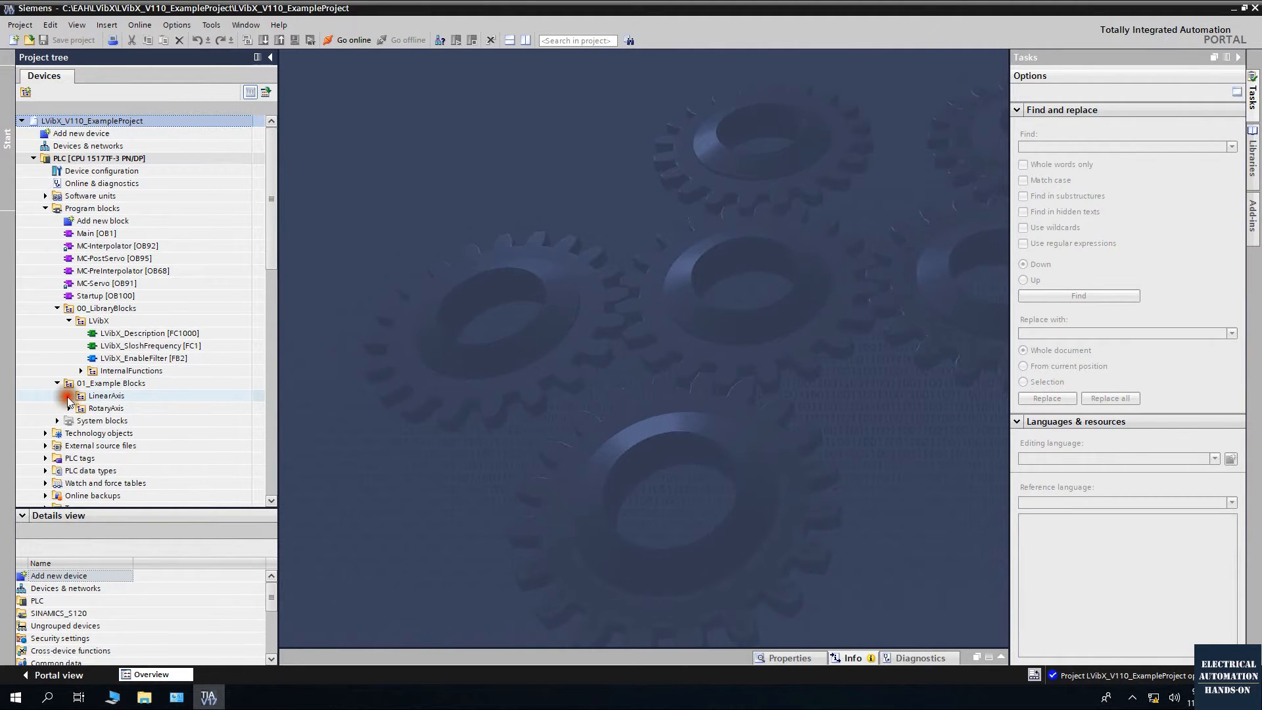
{"action": "scroll", "coordinate": [183, 399], "scroll_direction": "down", "scroll_amount": 2}
{"action": "left_click", "coordinate": [69, 383]}
{"action": "scroll", "coordinate": [151, 276], "scroll_direction": "down", "scroll_amount": 2}
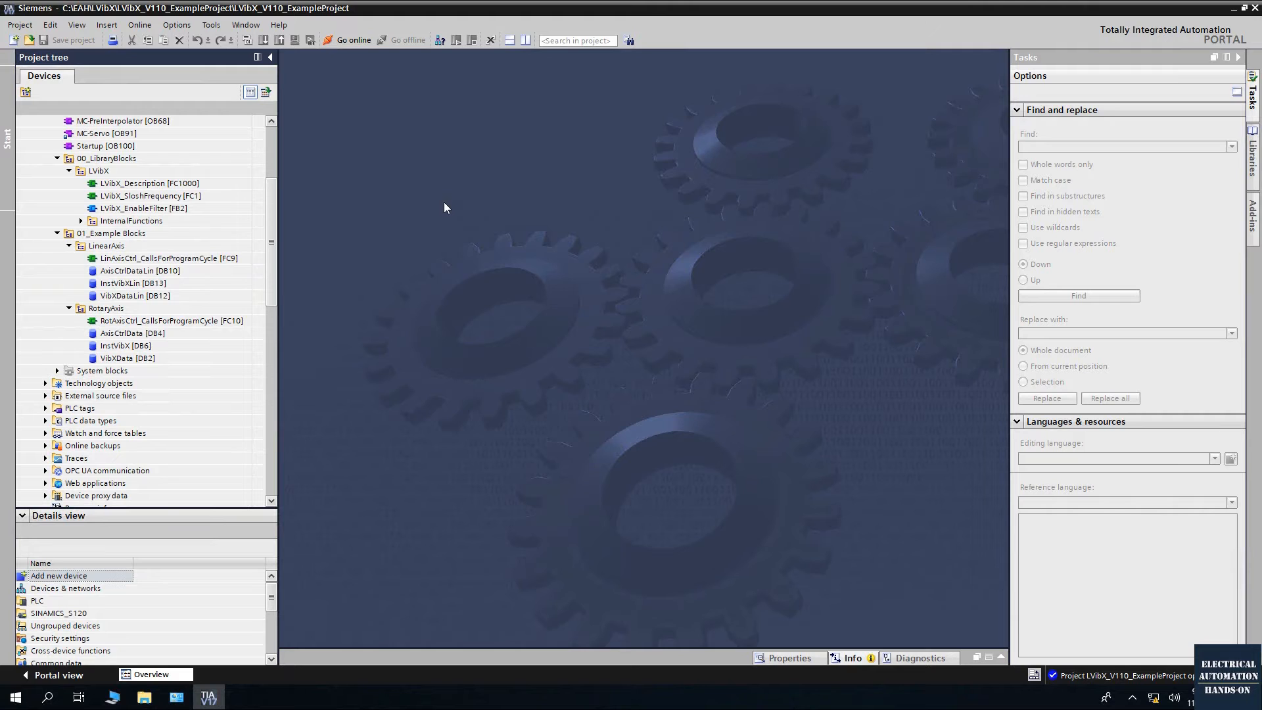
Inspect the PLC's technology objects RA_LinAxis, RA_RotAxis and RA_RotAxisLoad in the project tree
{"action": "left_click", "coordinate": [45, 383]}
{"action": "scroll", "coordinate": [50, 387], "scroll_direction": "down", "scroll_amount": 2}
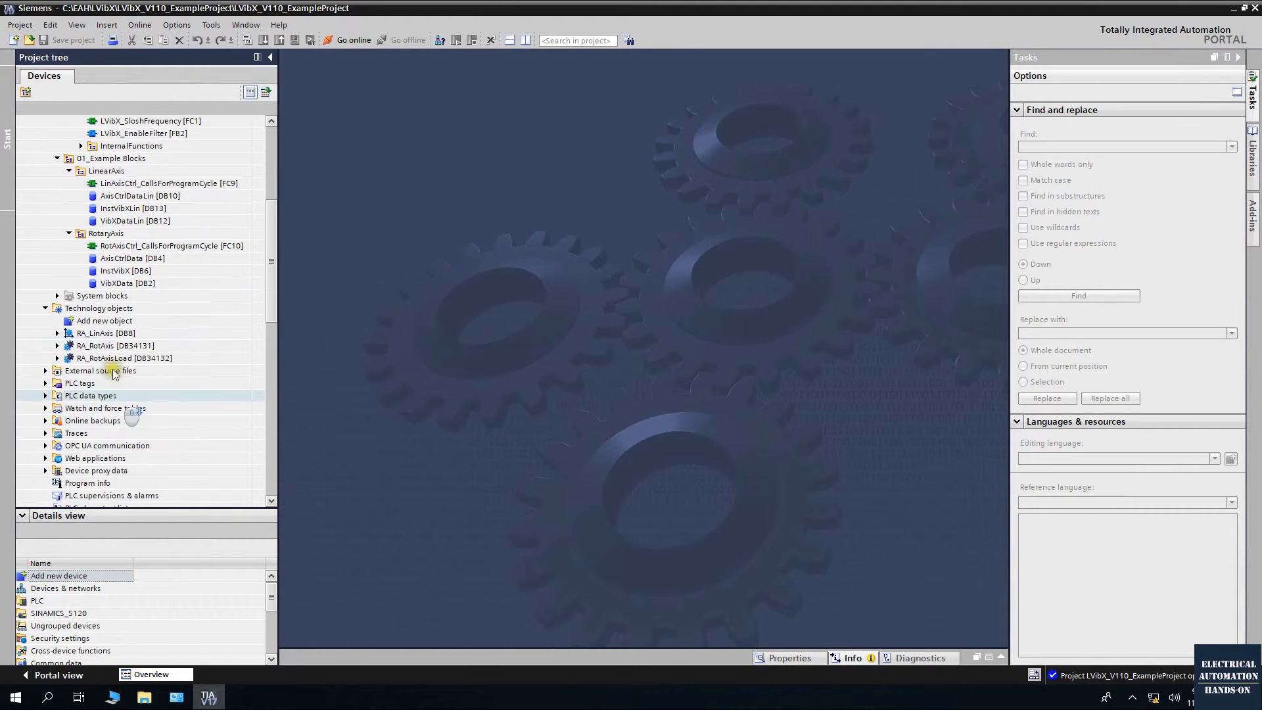
{"action": "left_click", "coordinate": [57, 335]}
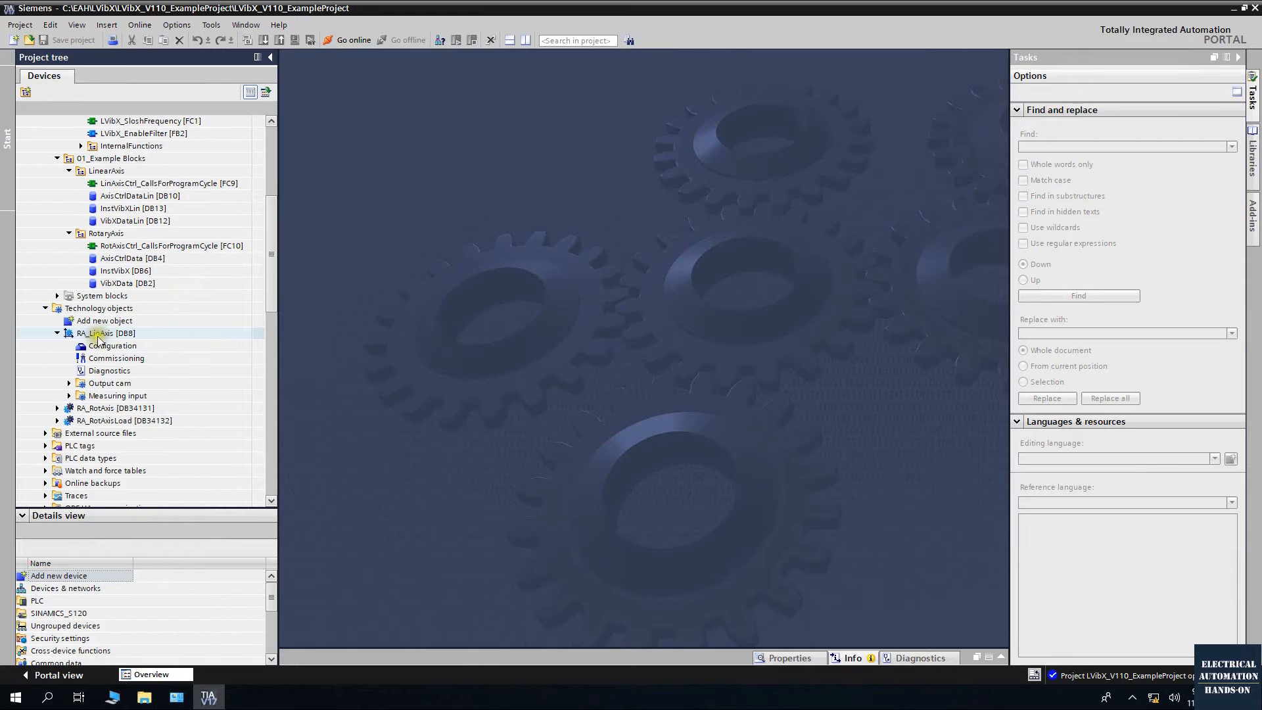
{"action": "left_click", "coordinate": [77, 337]}
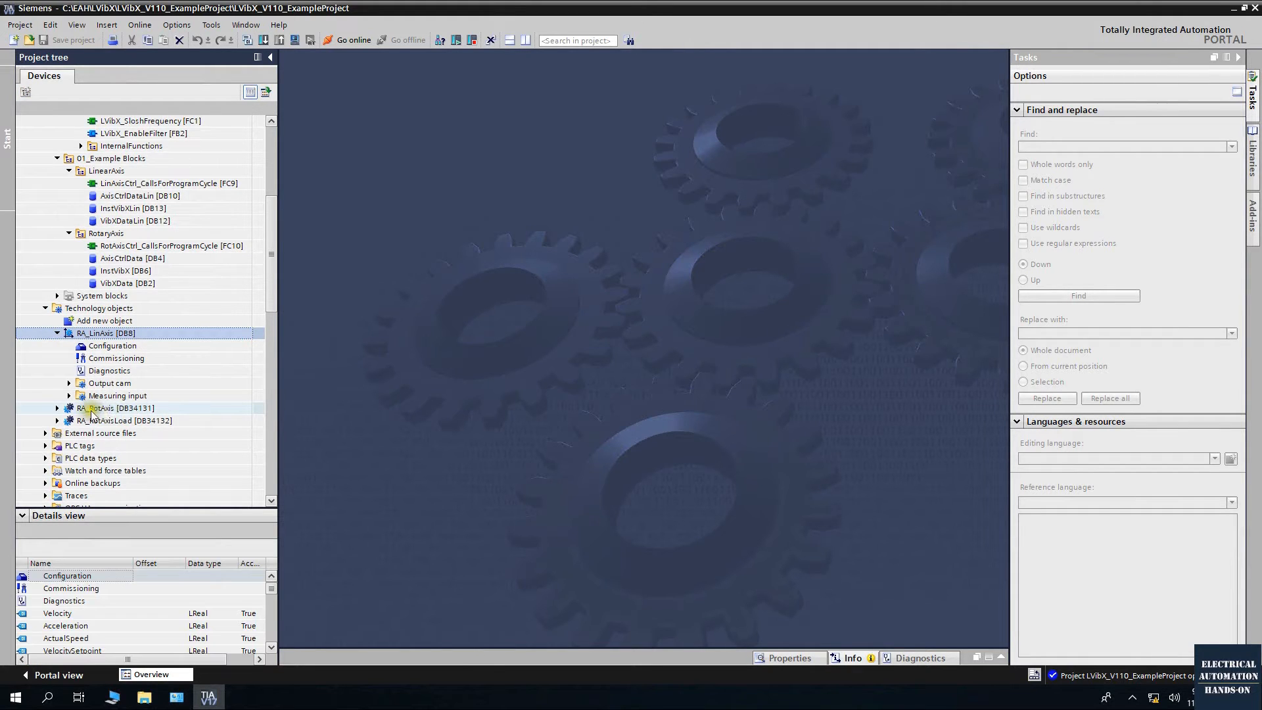
{"action": "left_click", "coordinate": [148, 410]}
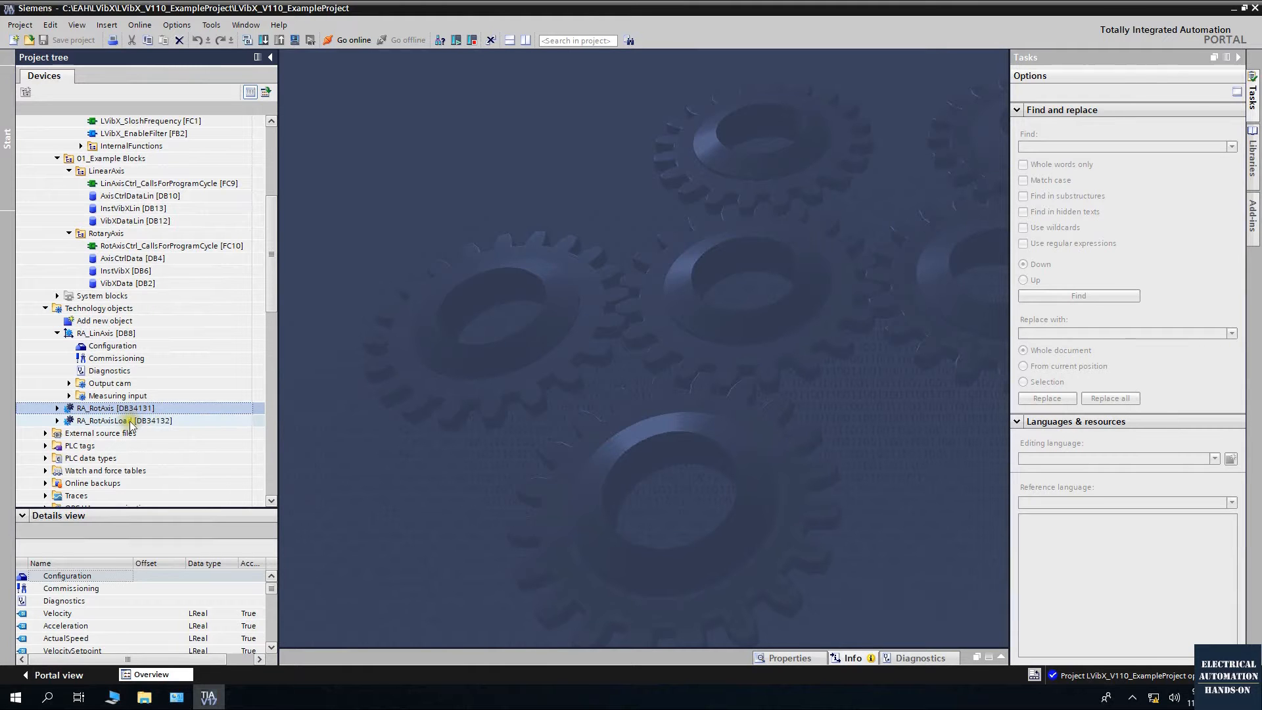
{"action": "left_click", "coordinate": [149, 421]}
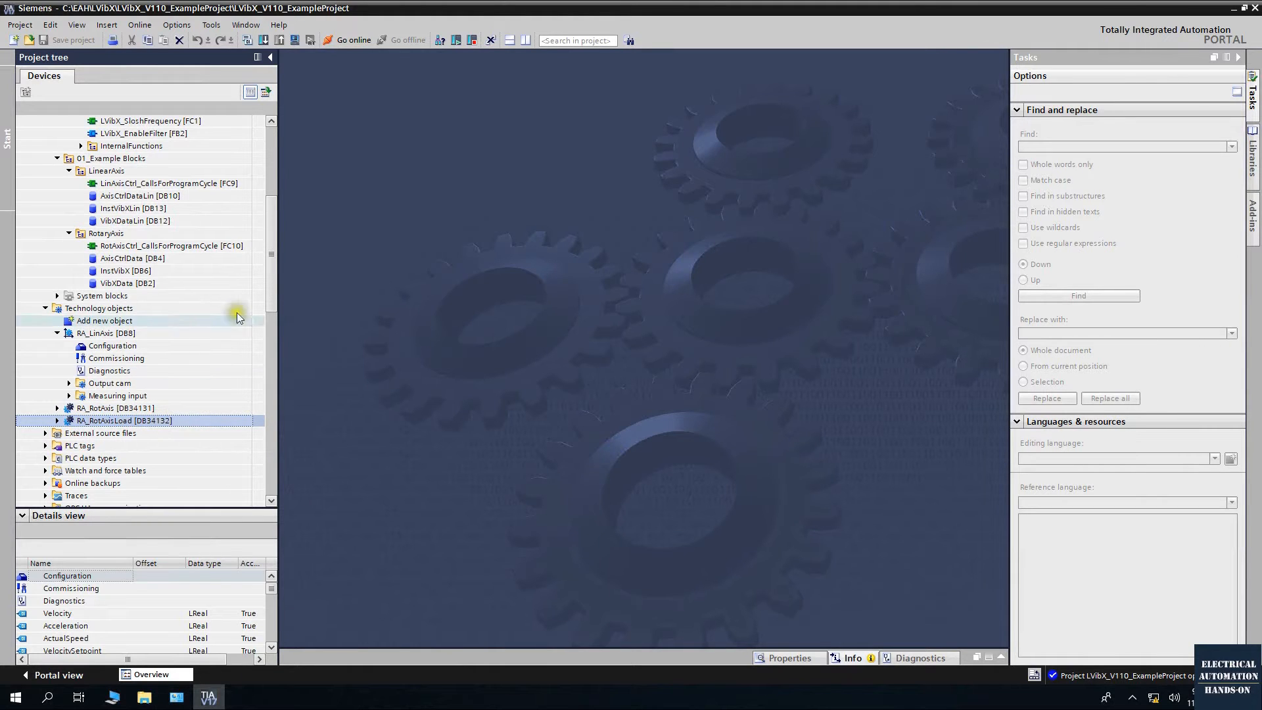
Open the PLC's device configuration and go from the network view to the SINAMICS_S120 device view
{"action": "left_click_drag", "start_coordinate": [272, 274], "coordinate": [282, 198]}
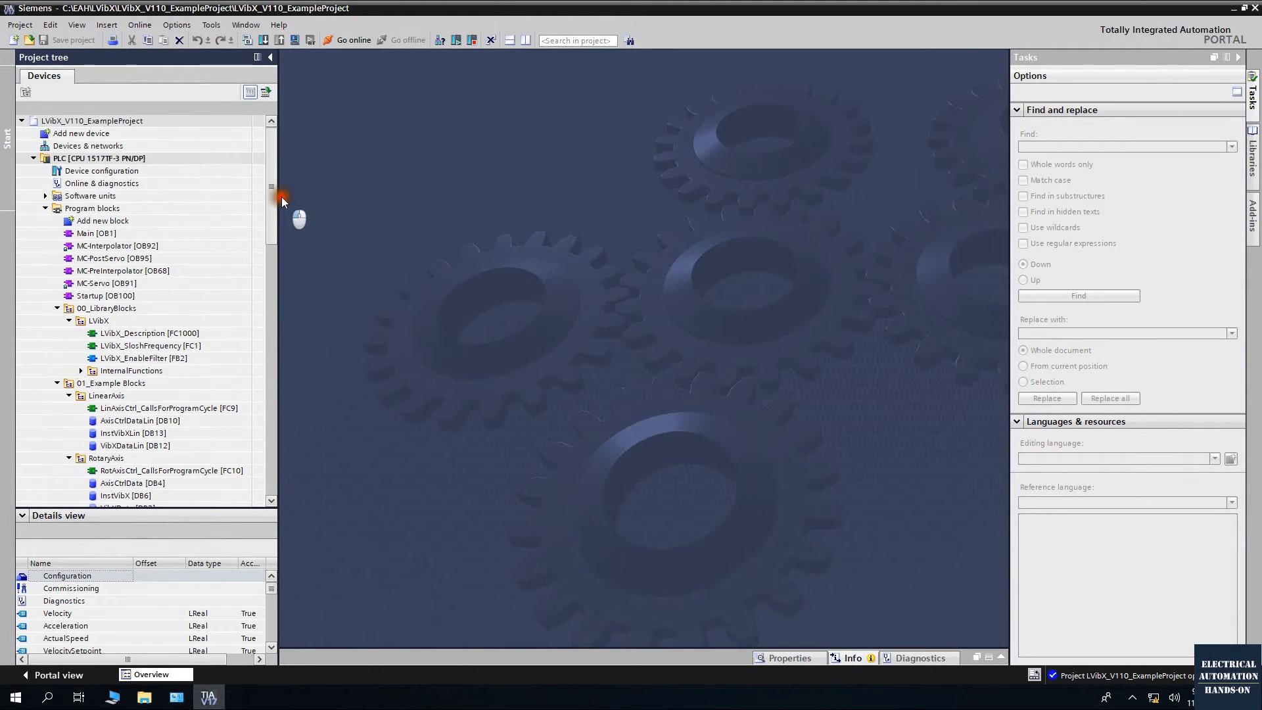
{"action": "double_click", "coordinate": [129, 172]}
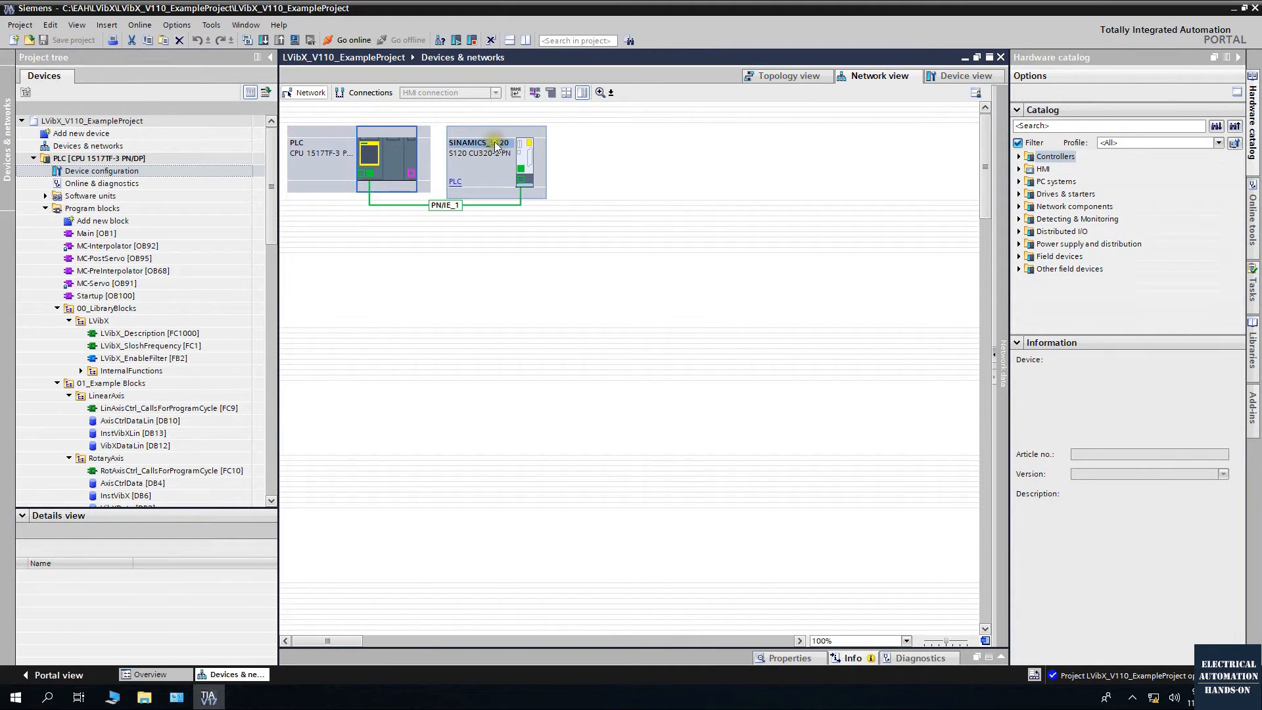
{"action": "left_click", "coordinate": [529, 140]}
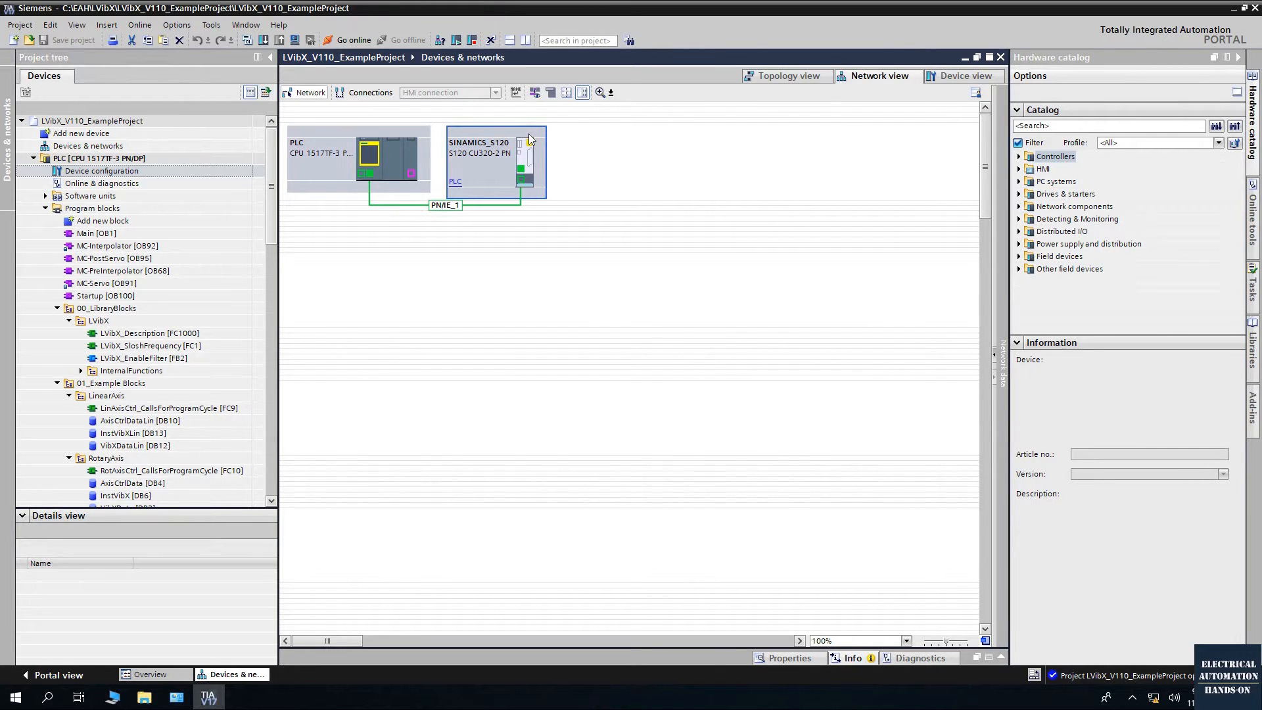
{"action": "double_click", "coordinate": [529, 140]}
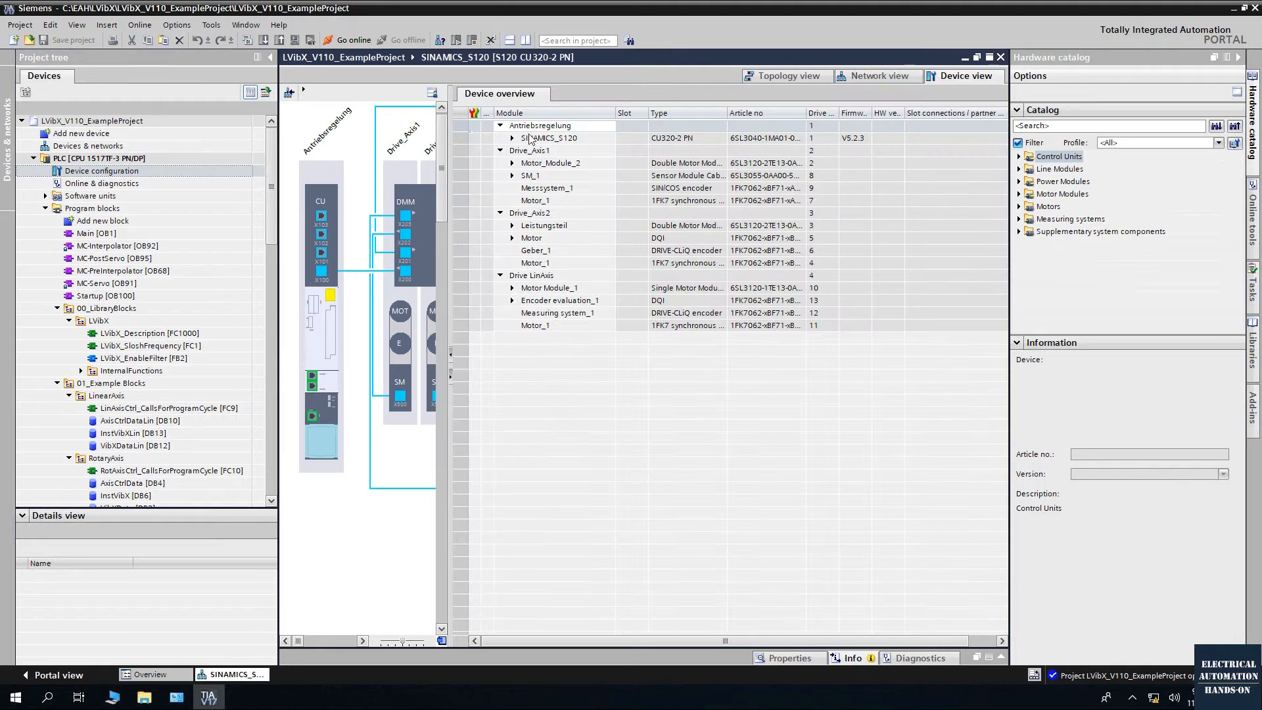
Widen the graphical device view and examine the S120 control unit and the double motor module of Drive_Axis1 and Drive_Axis2
{"action": "left_click_drag", "start_coordinate": [452, 203], "coordinate": [636, 203]}
{"action": "left_click", "coordinate": [320, 187]}
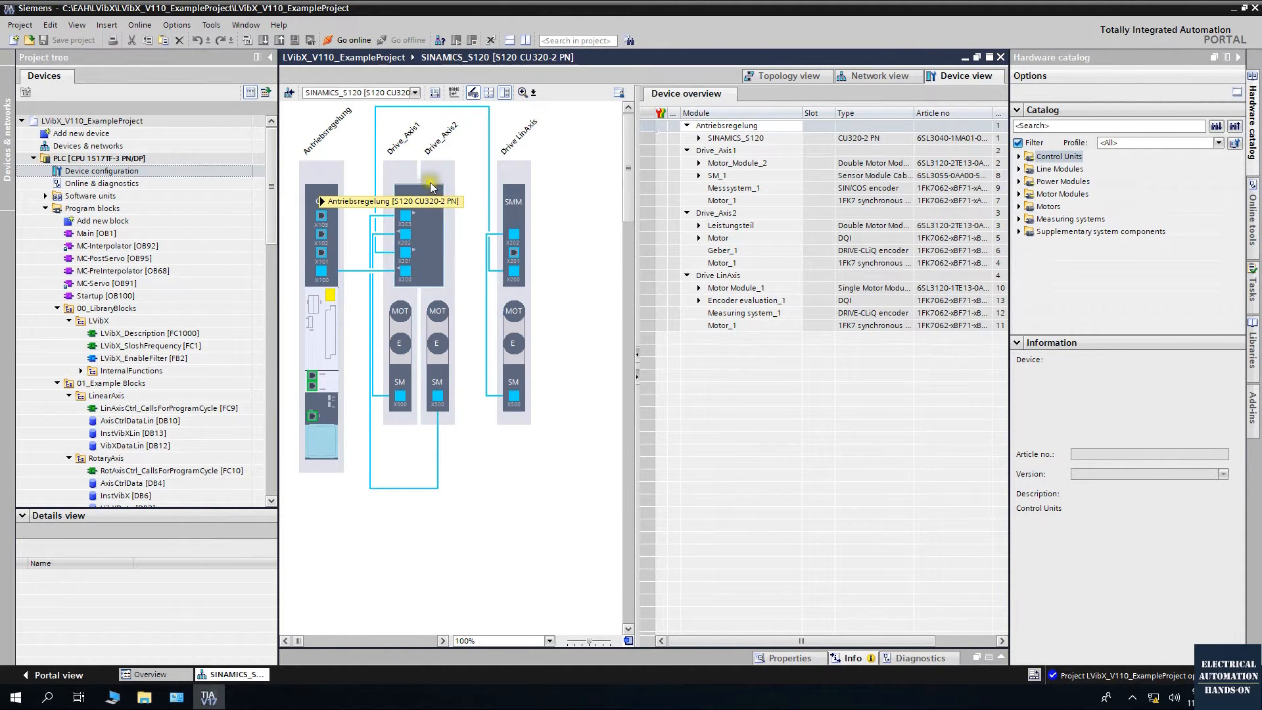
{"action": "left_click", "coordinate": [399, 343]}
{"action": "left_click", "coordinate": [432, 179]}
Compare the technology objects RA_RotAxis, RA_RotAxisLoad and RA_LinAxis with their drives in the S120 device view
{"action": "left_click_drag", "start_coordinate": [272, 210], "coordinate": [272, 293]}
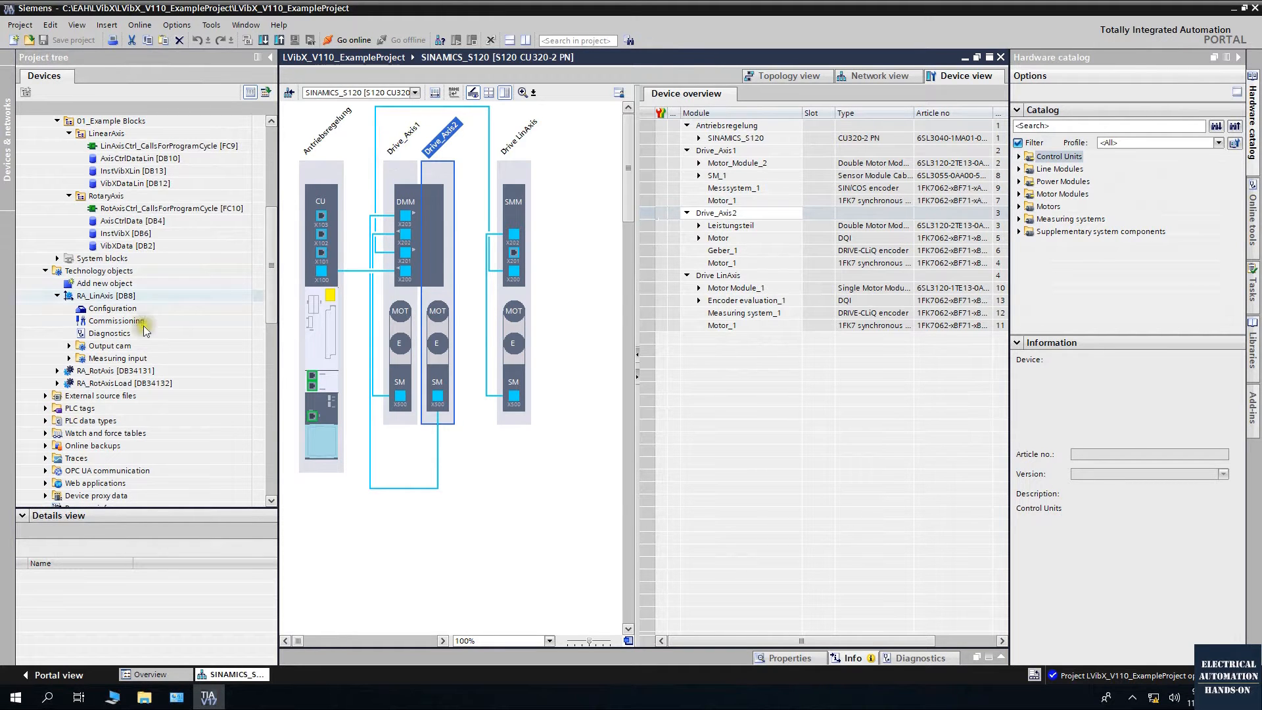
{"action": "left_click", "coordinate": [108, 370]}
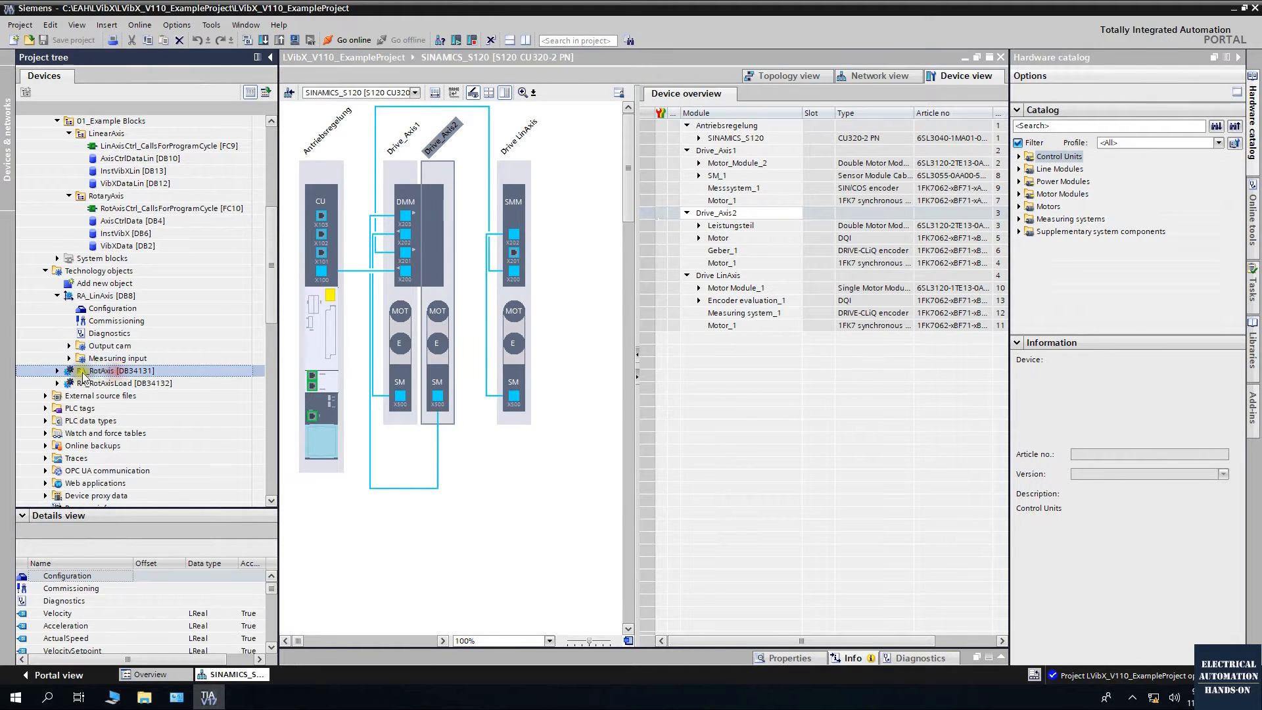
{"action": "left_click", "coordinate": [431, 176]}
{"action": "left_click", "coordinate": [129, 385]}
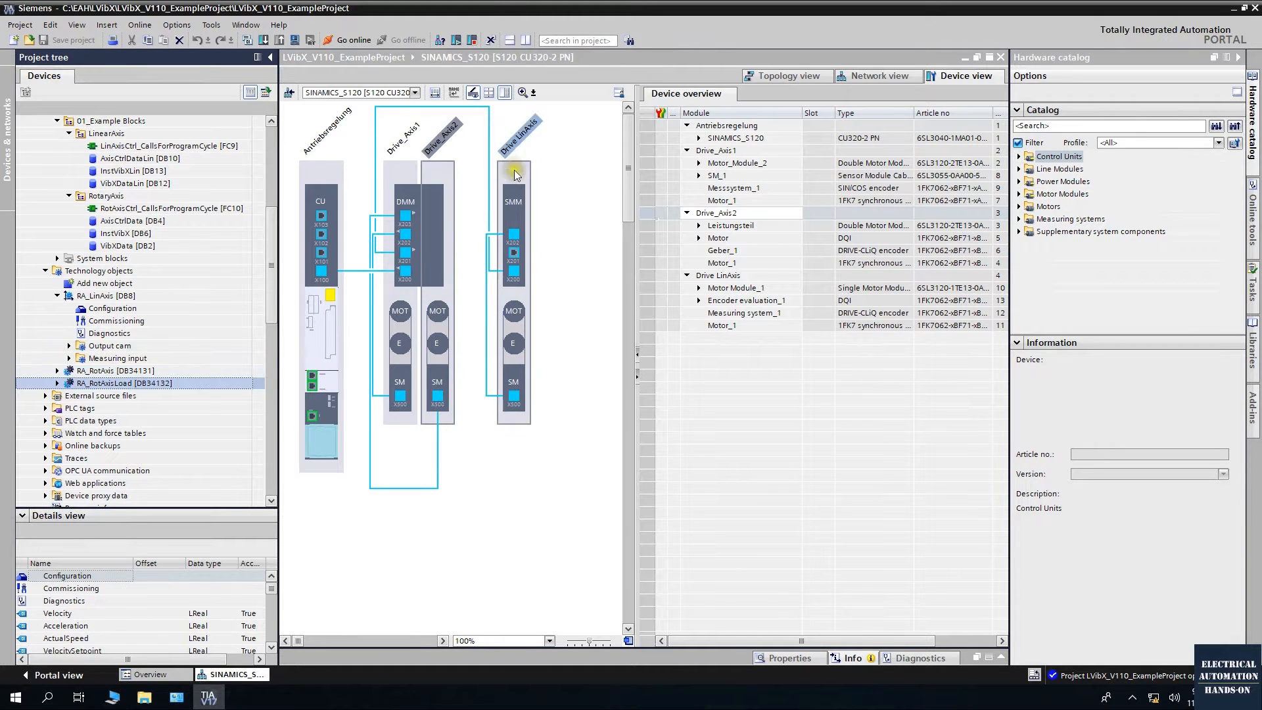
{"action": "left_click", "coordinate": [523, 136]}
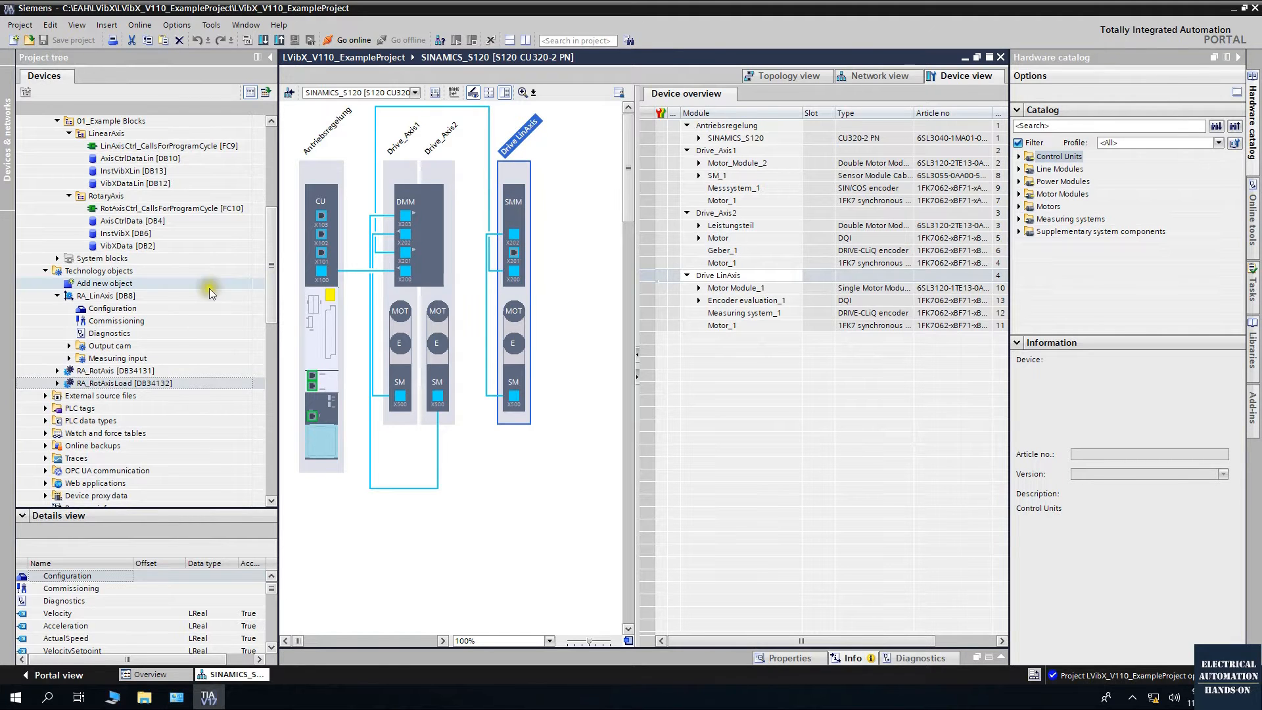
{"action": "left_click", "coordinate": [104, 296]}
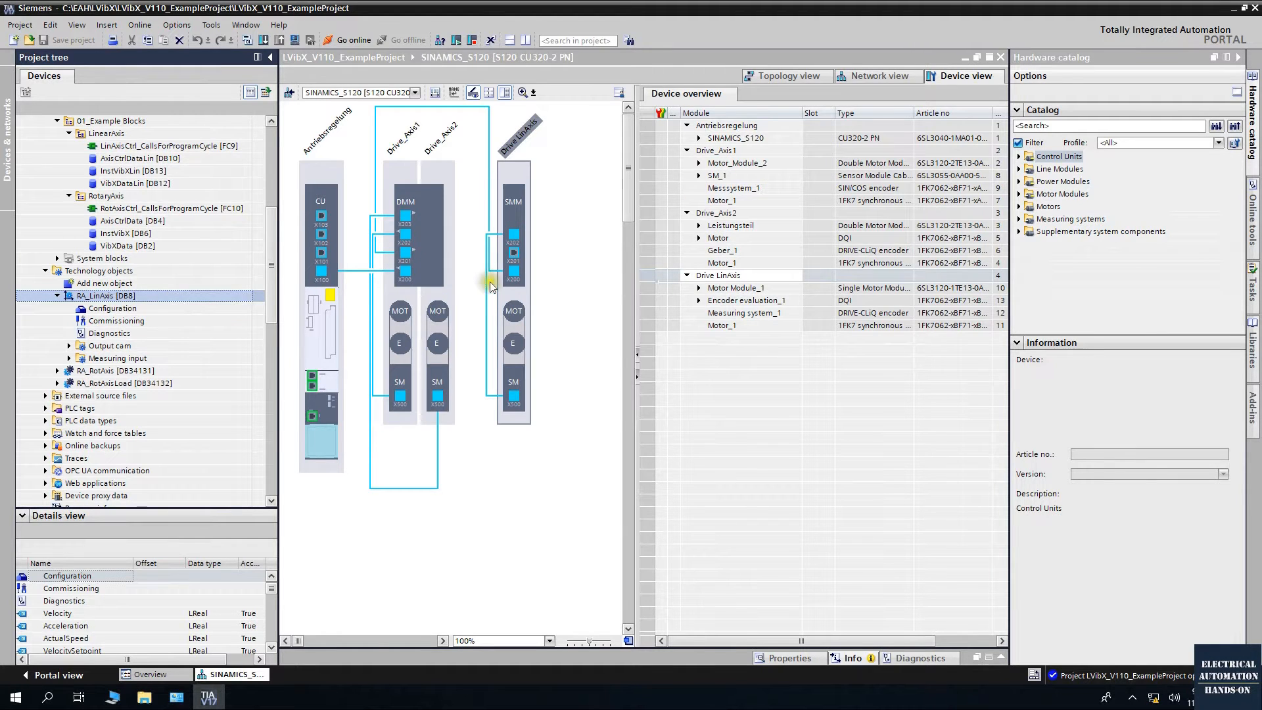
{"action": "left_click", "coordinate": [522, 172]}
{"action": "left_click", "coordinate": [520, 175]}
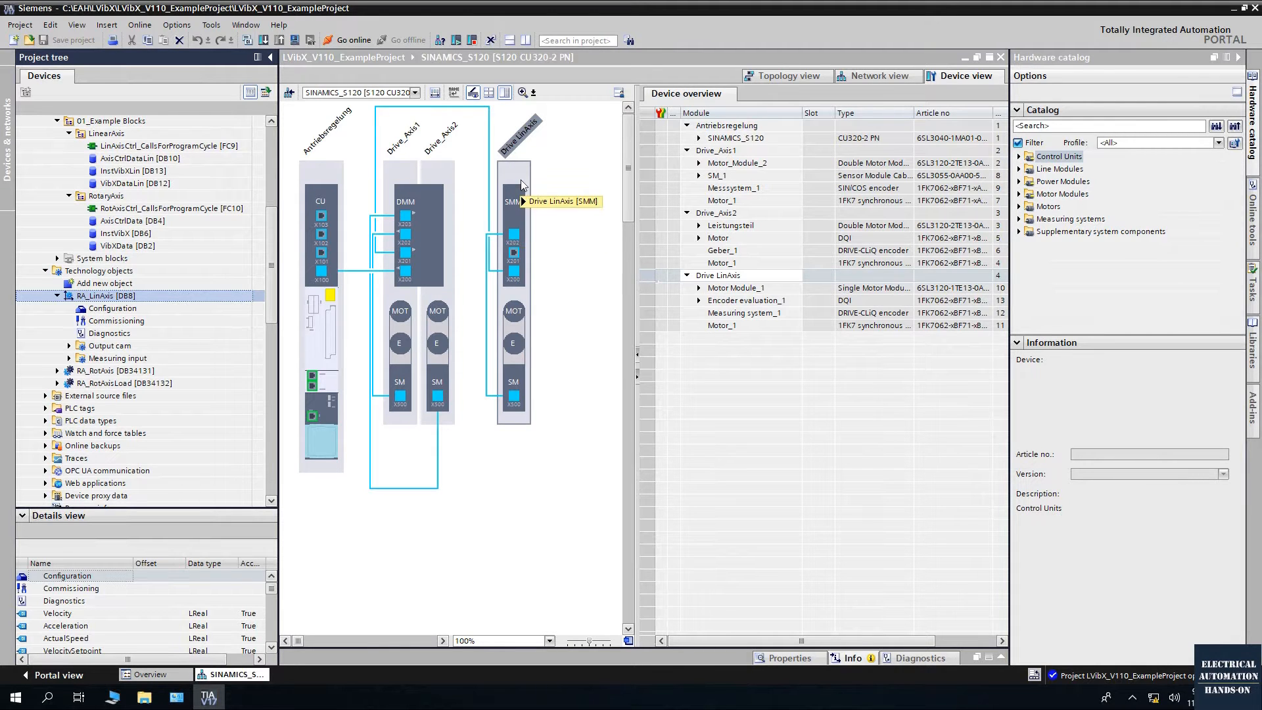
{"action": "left_click", "coordinate": [518, 179]}
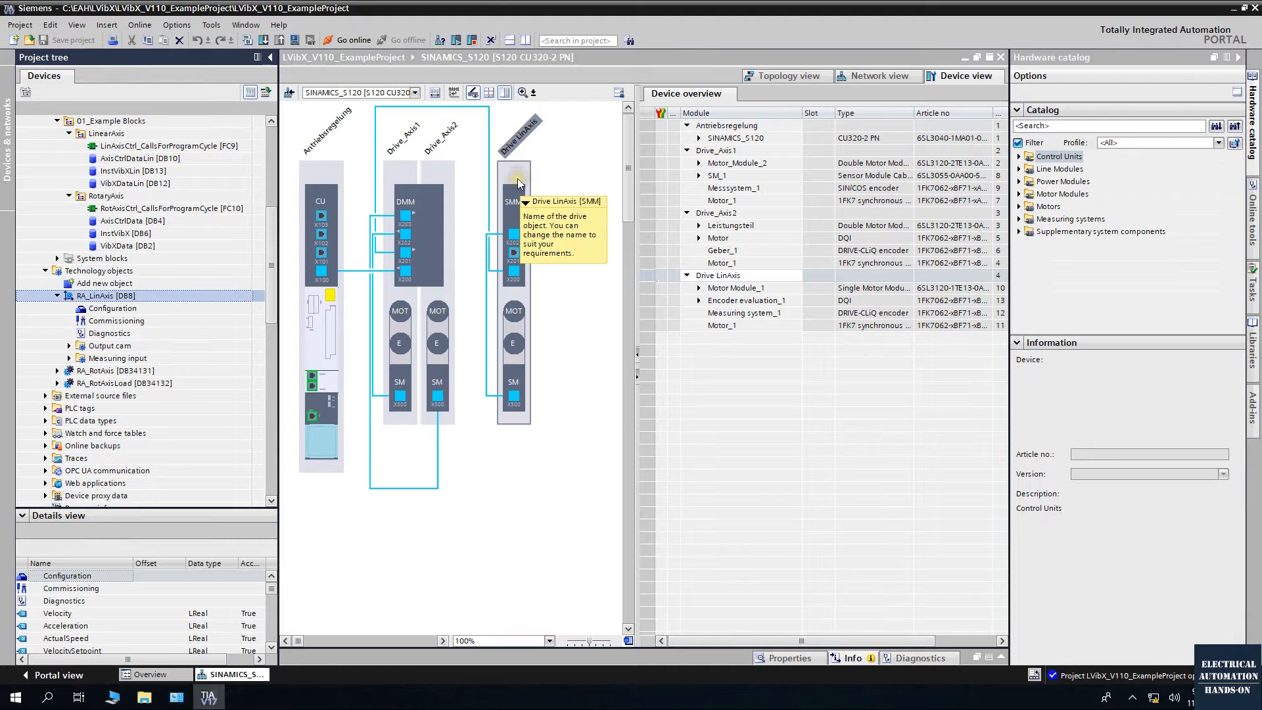
Open the configuration of RA_LinAxis and review its basic parameters, drive assignment and encoder settings
{"action": "left_click", "coordinate": [113, 309]}
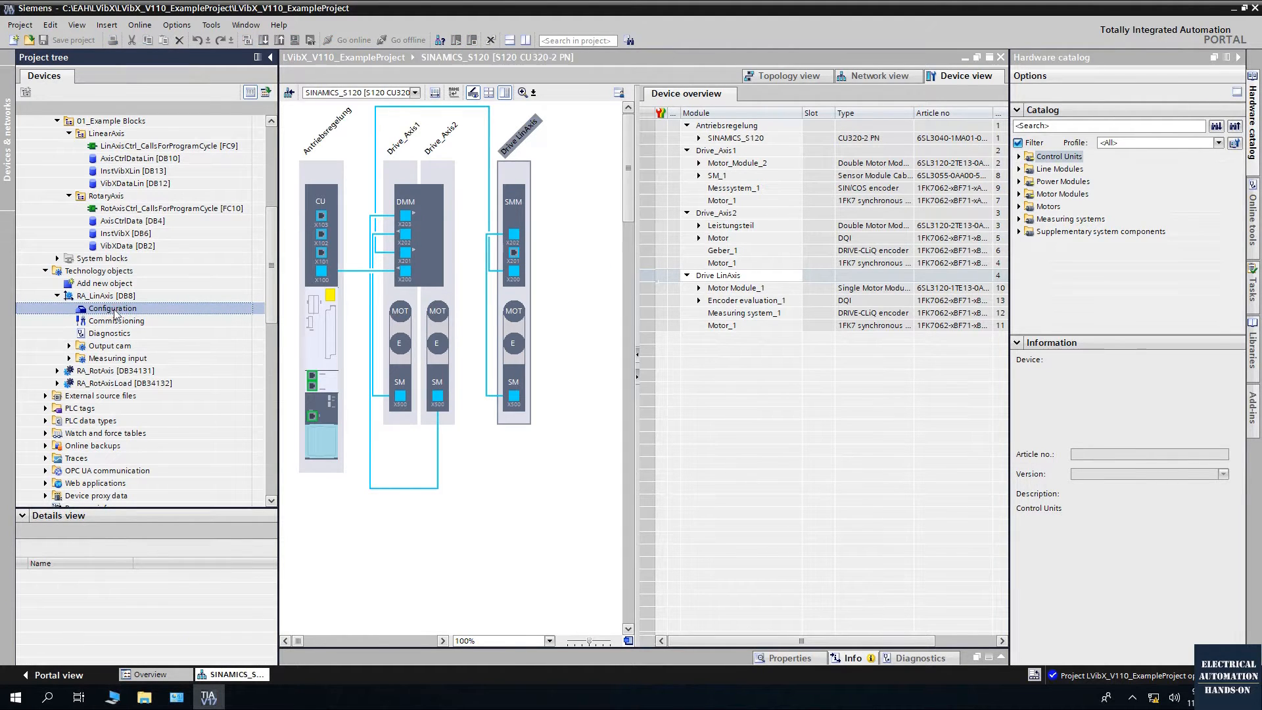
{"action": "double_click", "coordinate": [115, 310]}
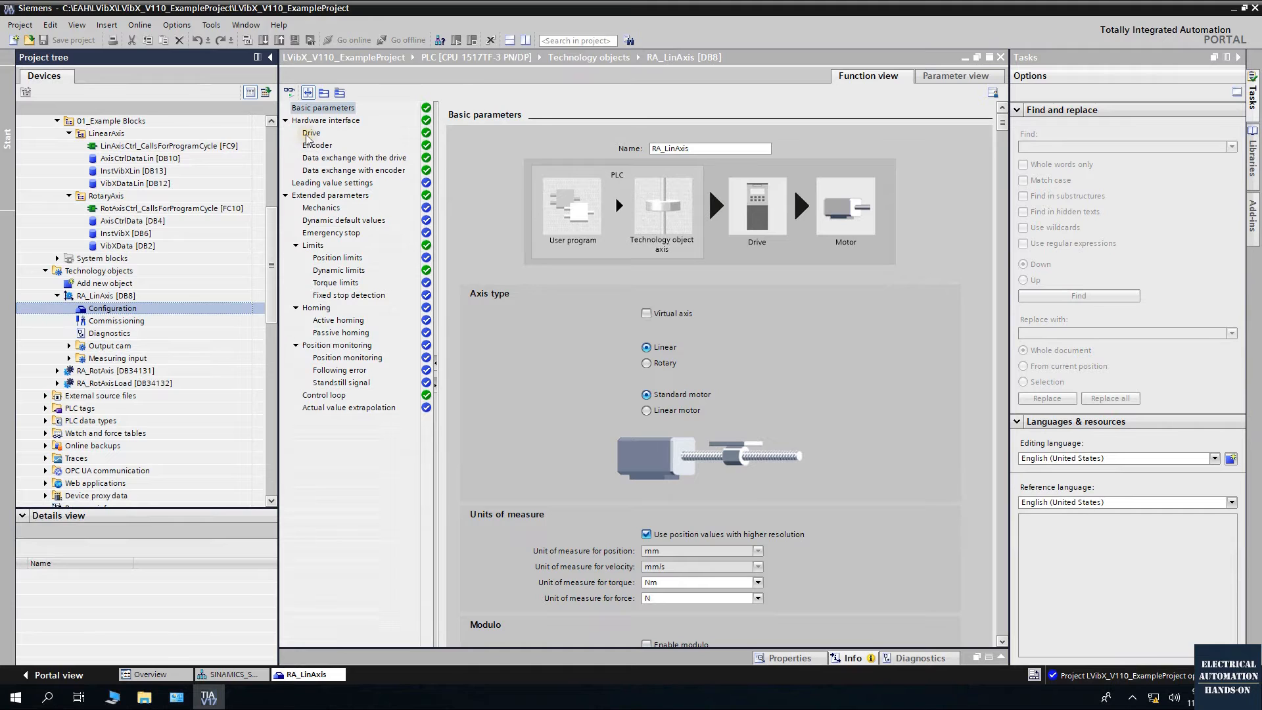
{"action": "left_click", "coordinate": [309, 134]}
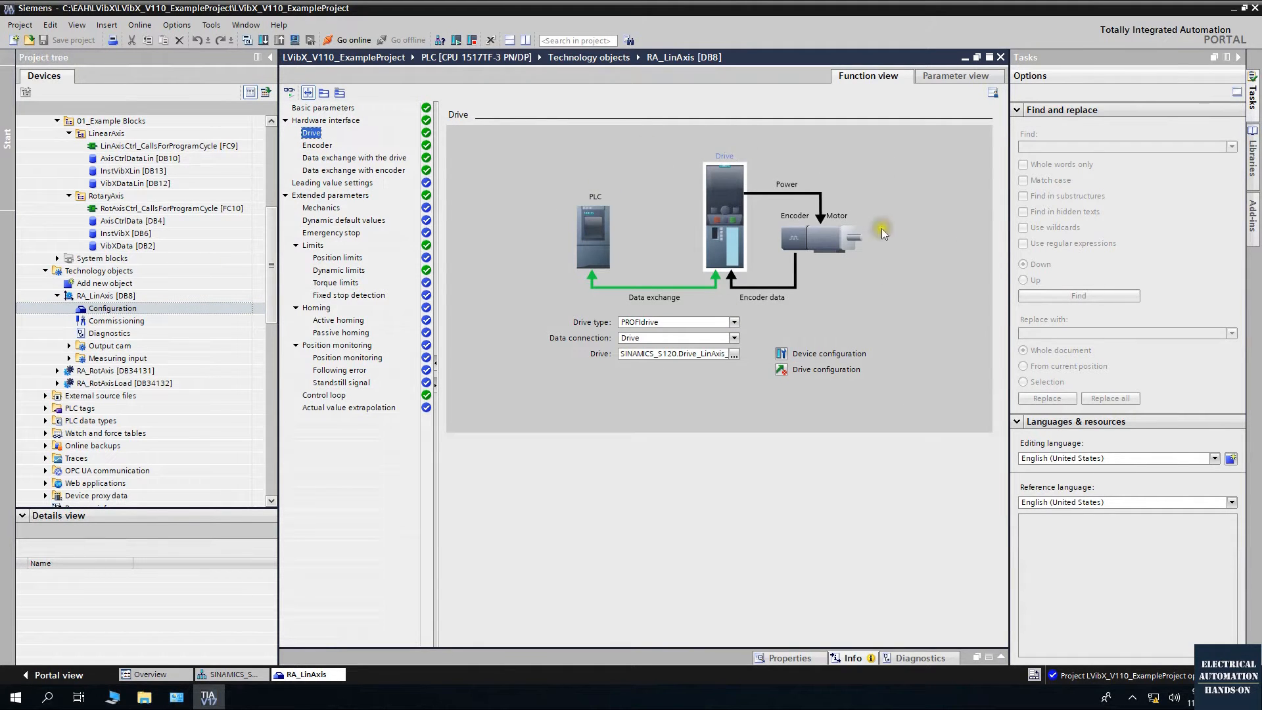
{"action": "left_click", "coordinate": [312, 150]}
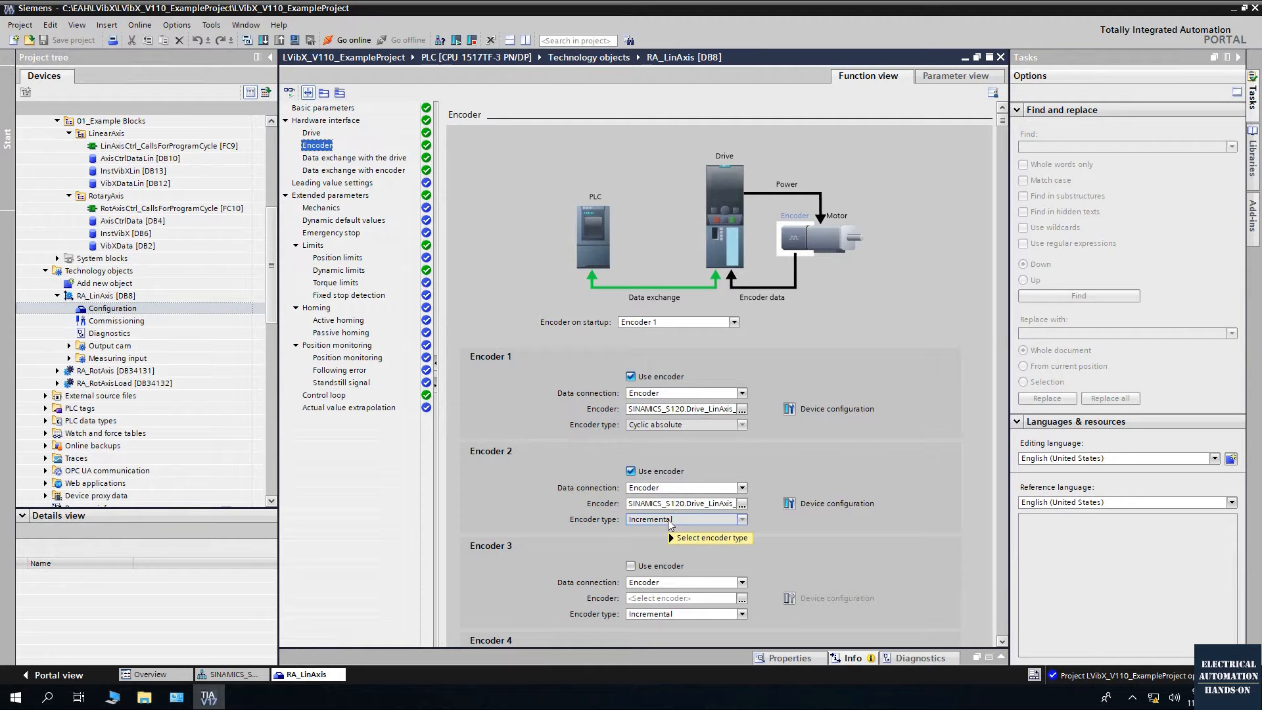
Examine the mechanics settings for Encoder 1 of RA_LinAxis and return to its encoder settings
{"action": "left_click", "coordinate": [320, 209]}
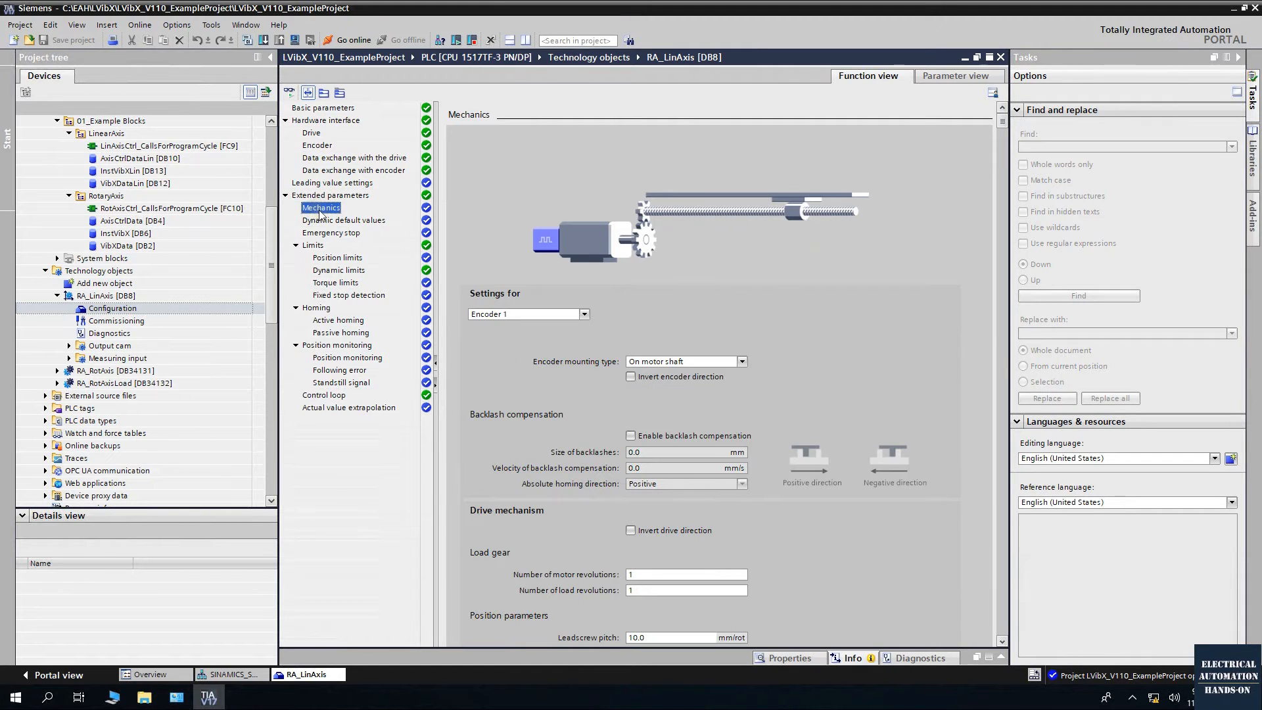
{"action": "left_click", "coordinate": [535, 229]}
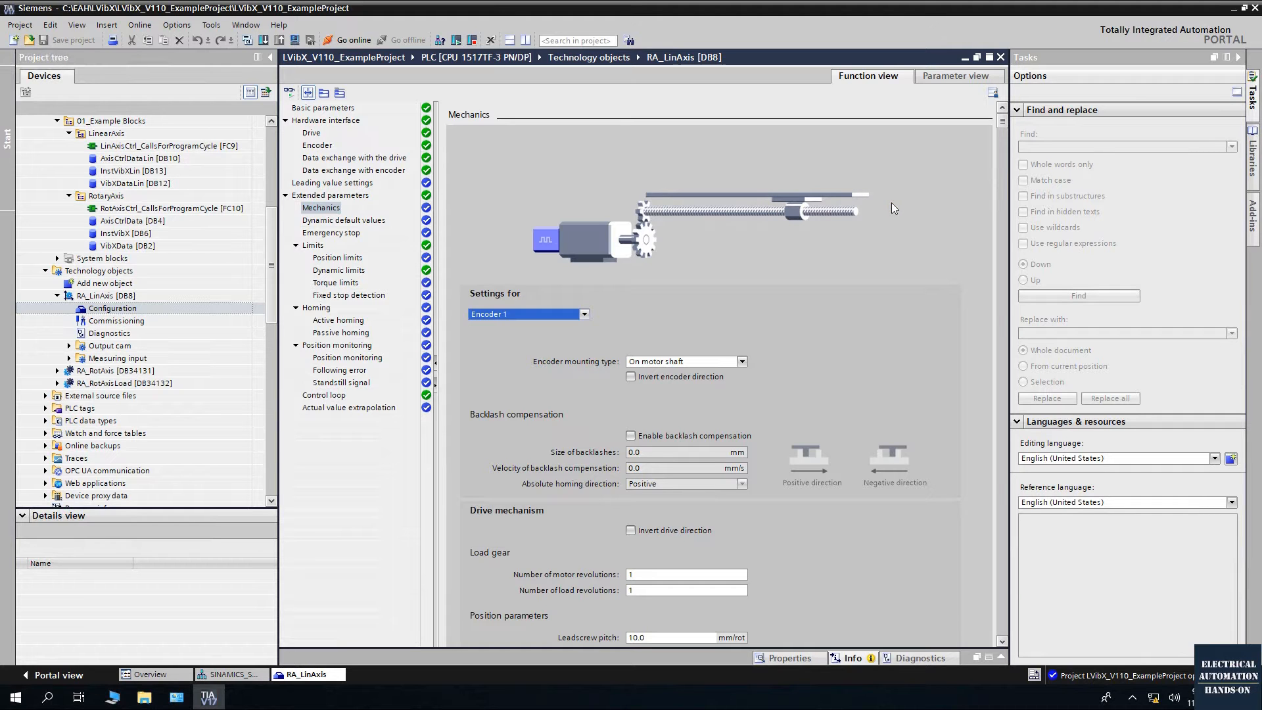
{"action": "left_click", "coordinate": [319, 145]}
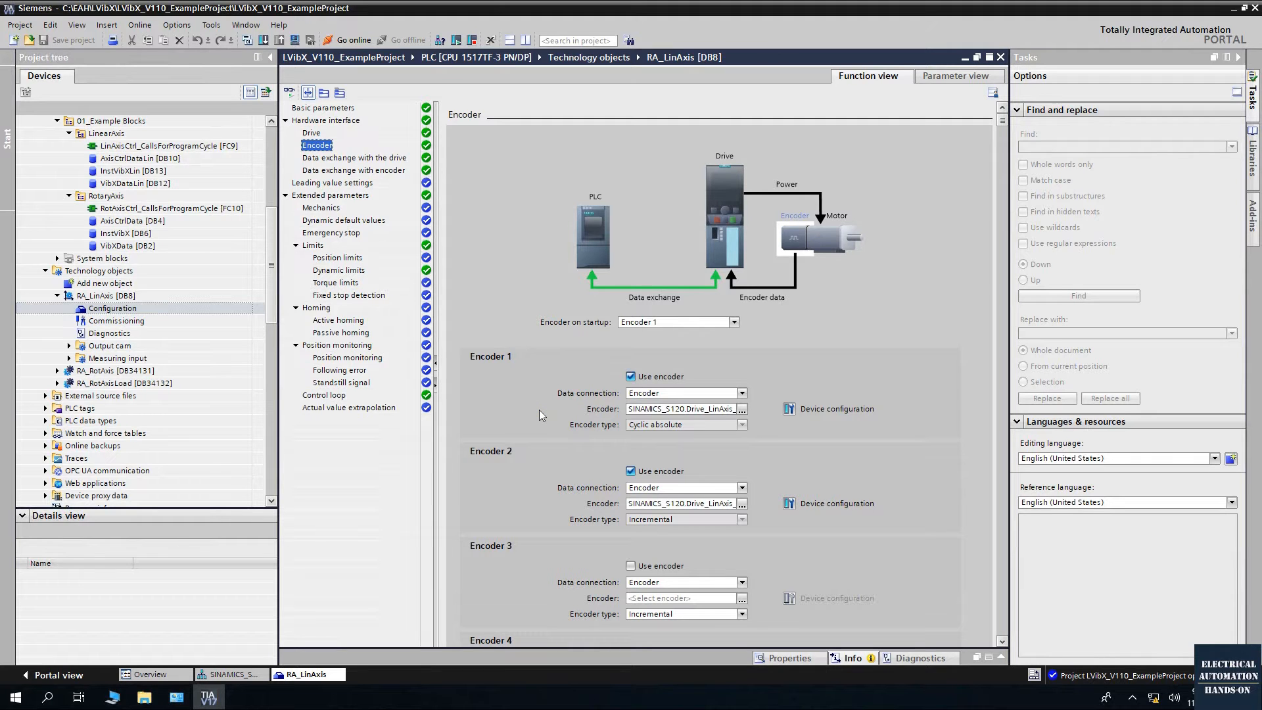
Review the data exchange between RA_LinAxis and its drive, including the available drive telegrams, keeping Standard telegram 106
{"action": "left_click", "coordinate": [367, 158]}
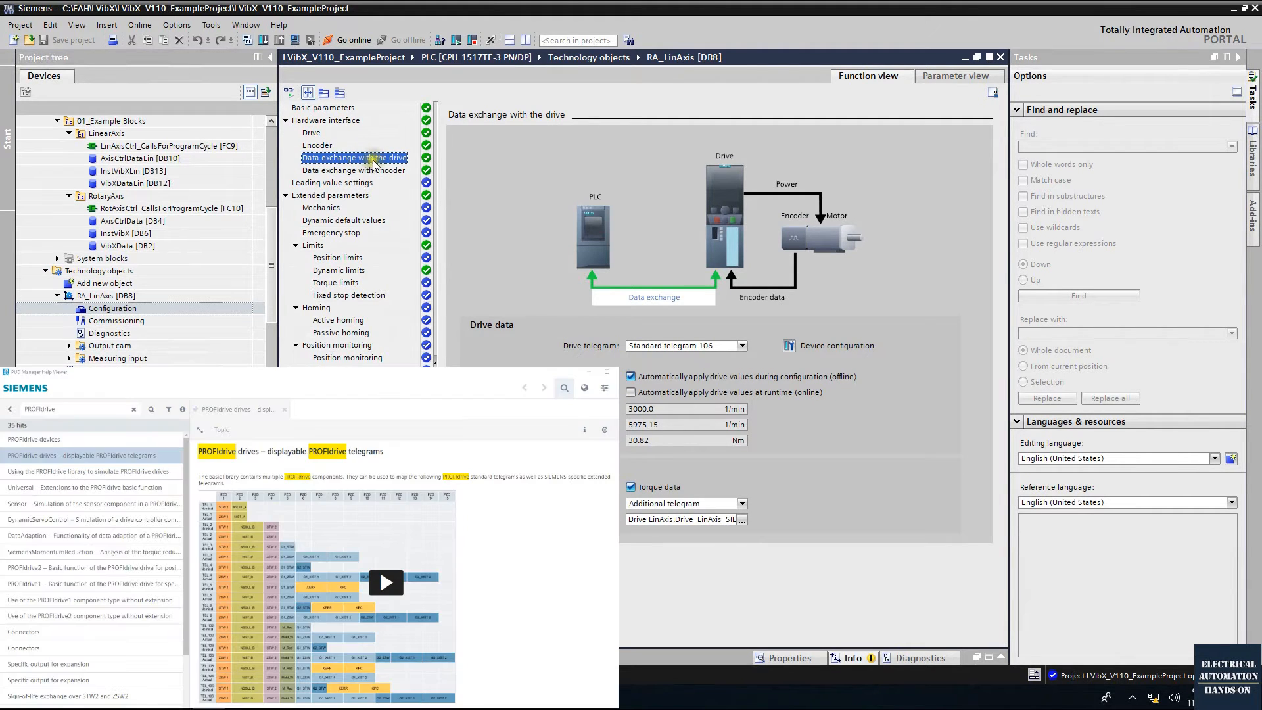
{"action": "left_click", "coordinate": [741, 346]}
{"action": "left_click", "coordinate": [741, 398]}
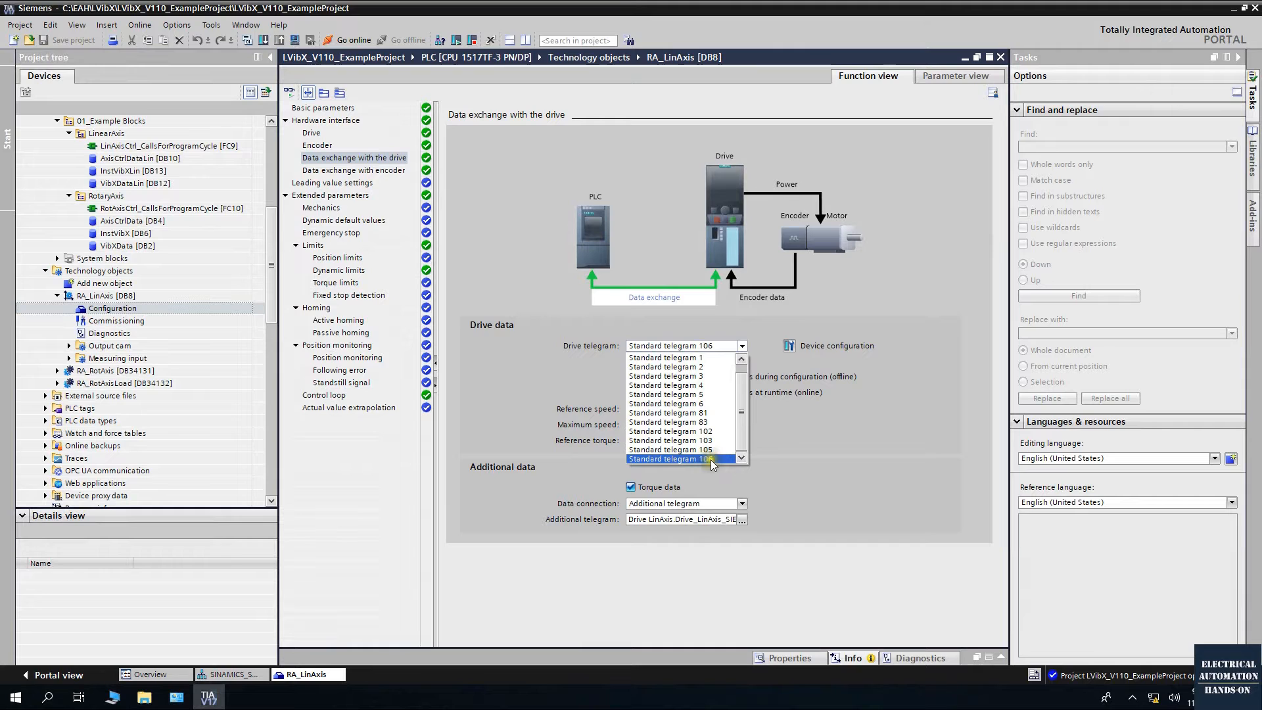
{"action": "left_click", "coordinate": [895, 460]}
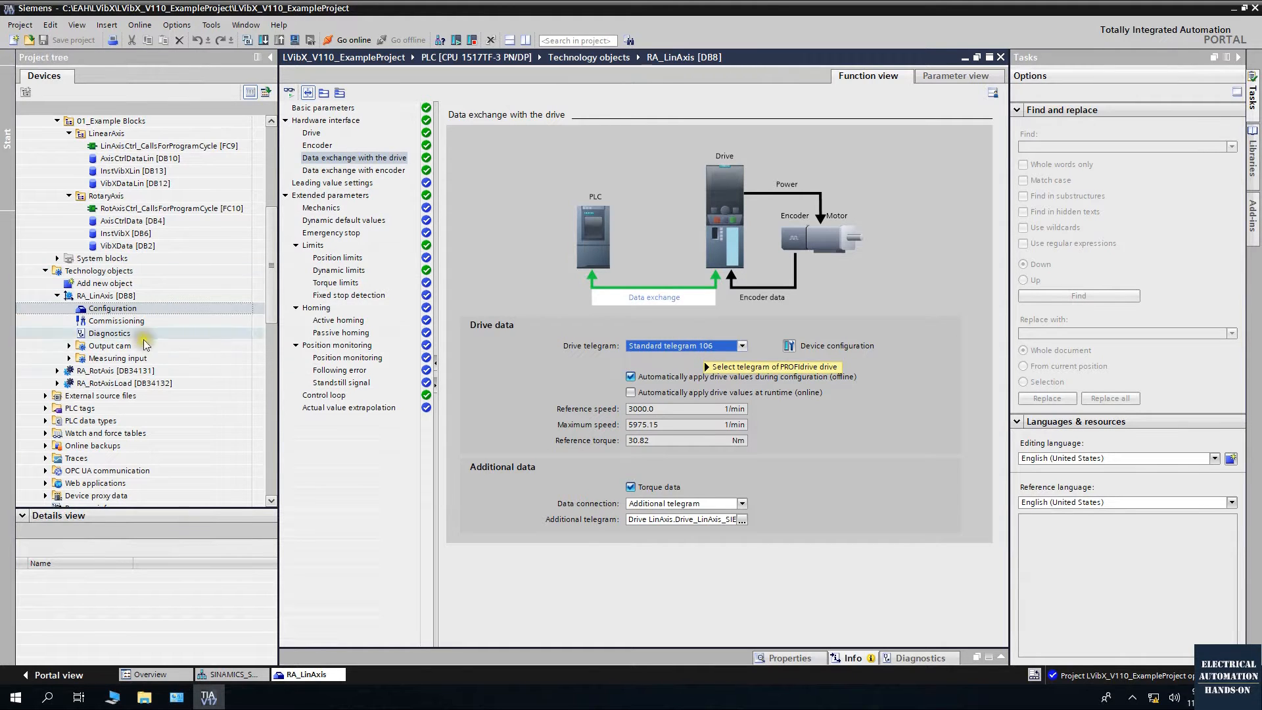
Open the configuration of RA_RotAxis and review its encoder settings and data exchange with the drive
{"action": "double_click", "coordinate": [100, 371]}
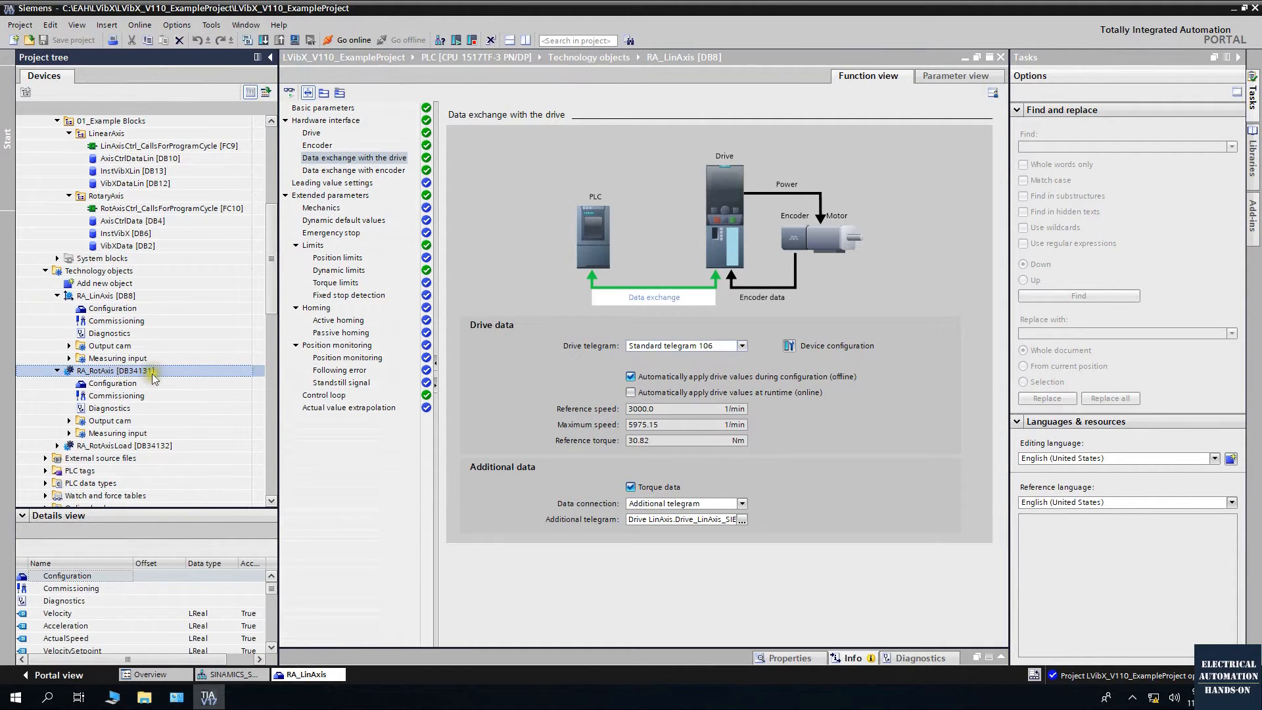
{"action": "double_click", "coordinate": [132, 383]}
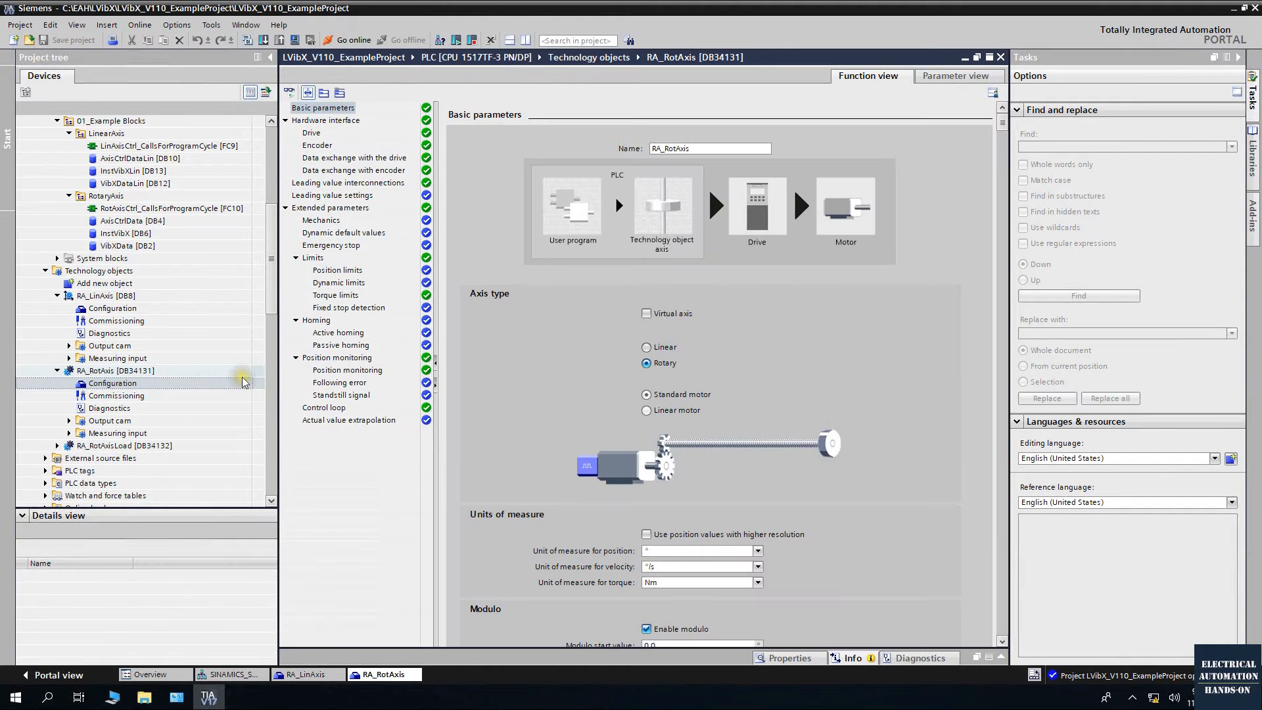
{"action": "left_click", "coordinate": [317, 145]}
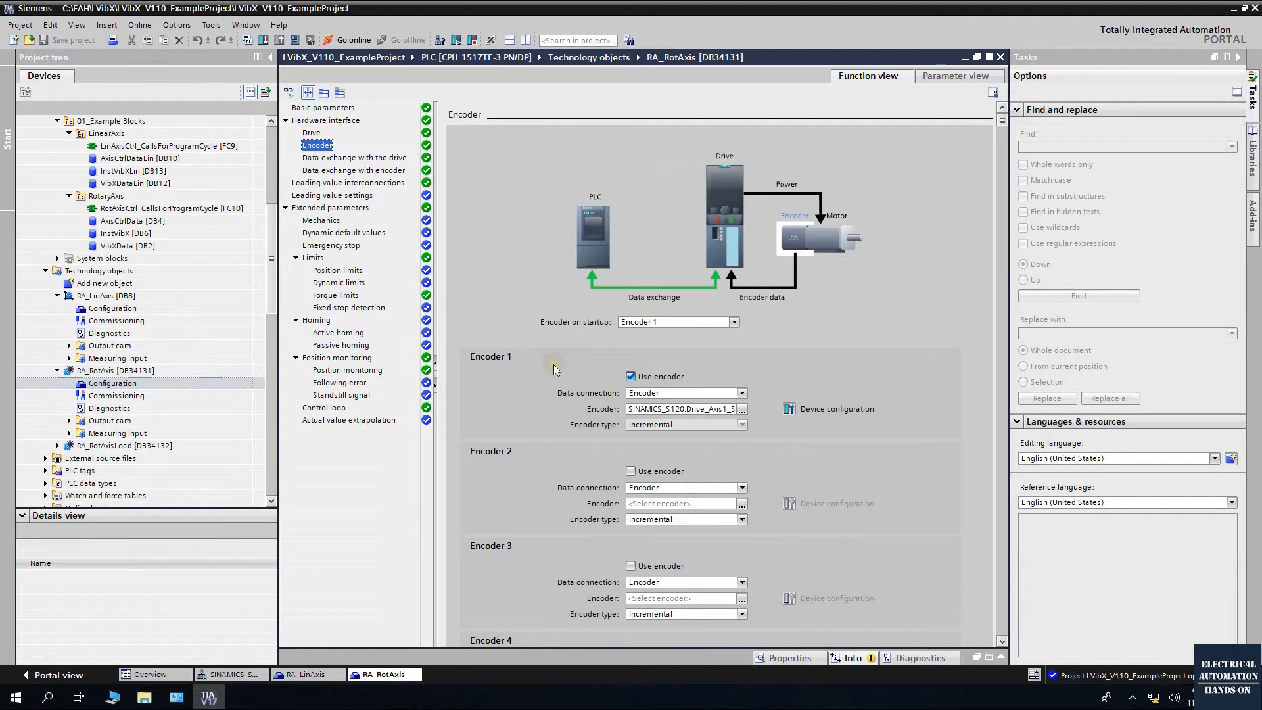
{"action": "left_click", "coordinate": [338, 163]}
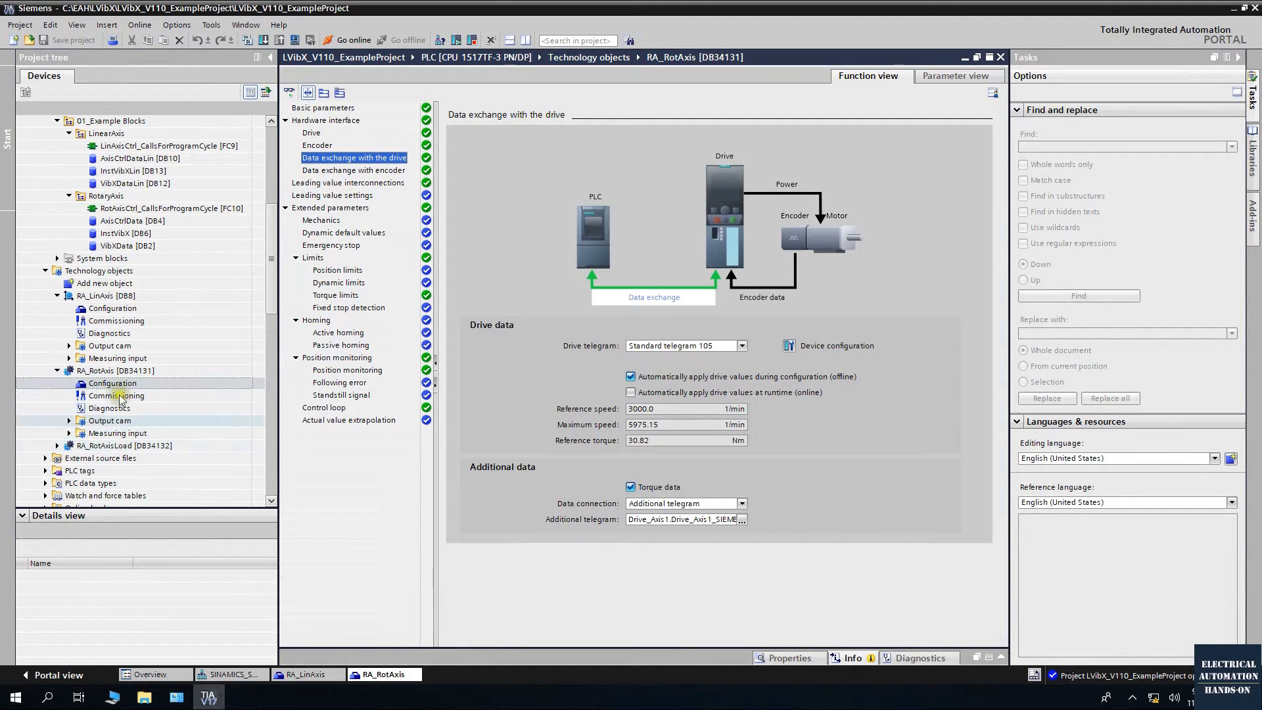
Review the leading value settings and interconnections of RA_RotAxis, then collapse RA_RotAxis and RA_RotAxisLoad in the project tree
{"action": "double_click", "coordinate": [138, 446]}
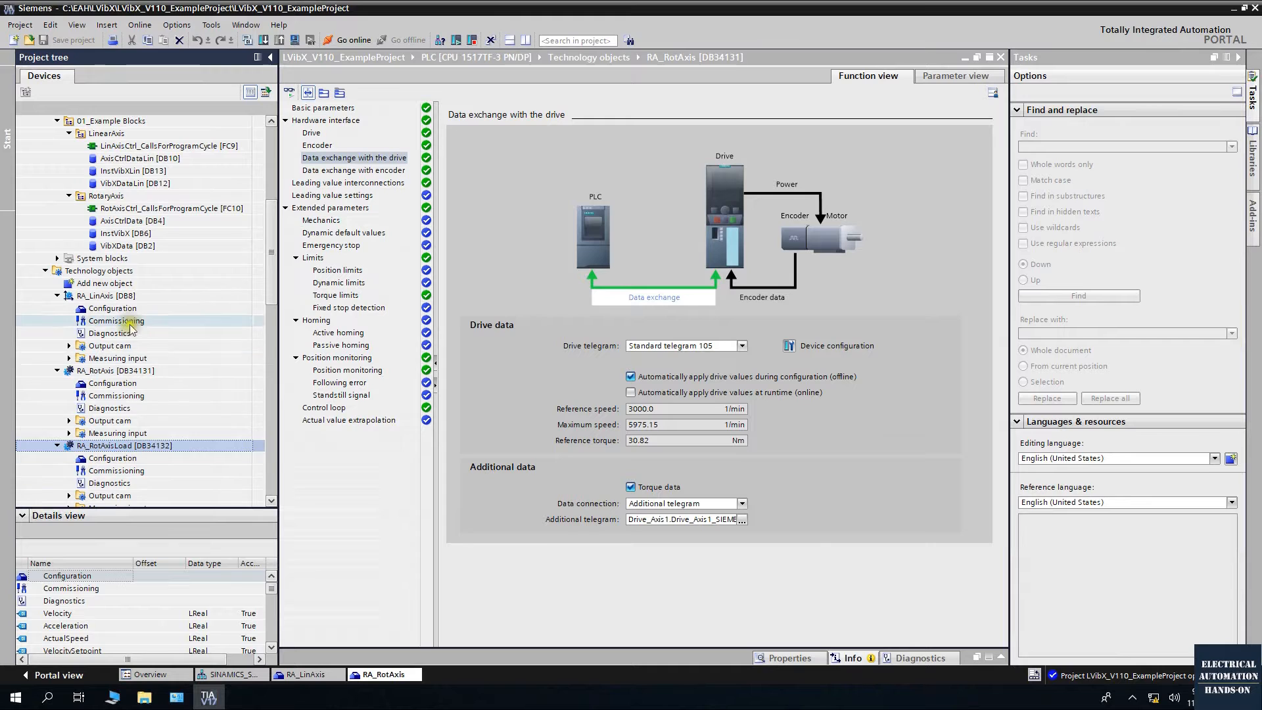
{"action": "left_click", "coordinate": [302, 195]}
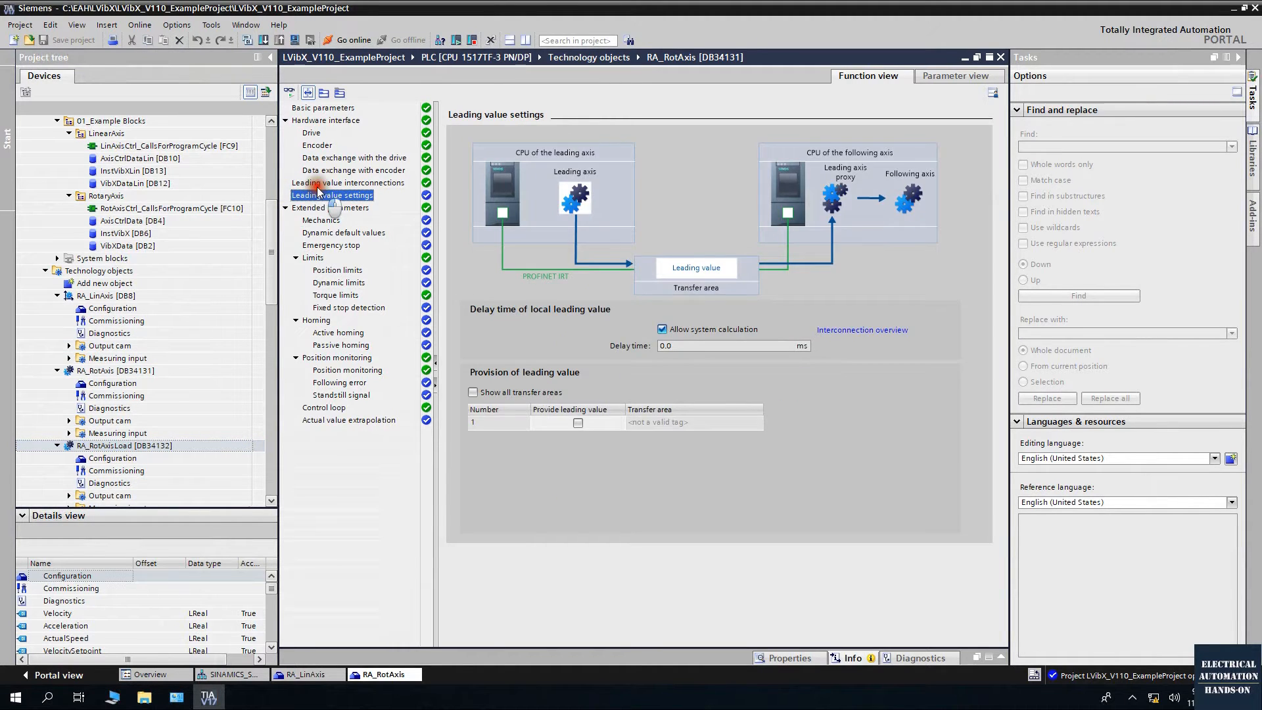
{"action": "left_click", "coordinate": [309, 183]}
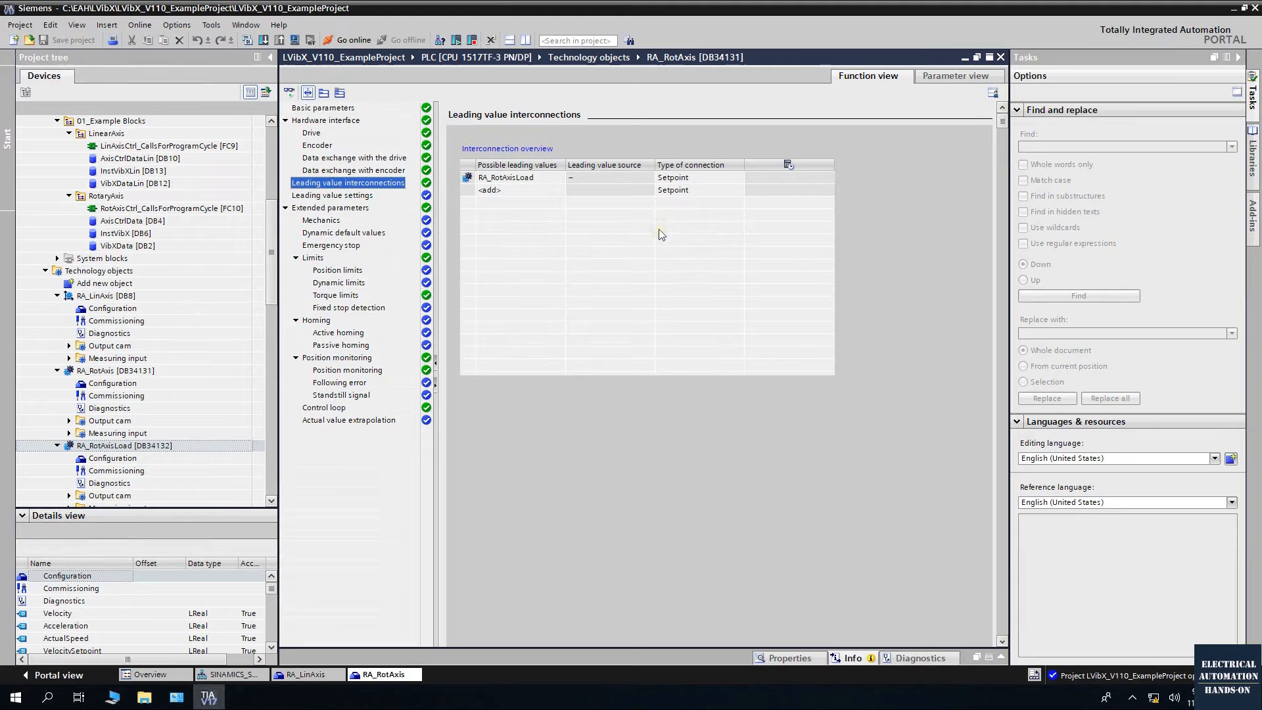
{"action": "left_click", "coordinate": [57, 371]}
{"action": "left_click", "coordinate": [113, 297]}
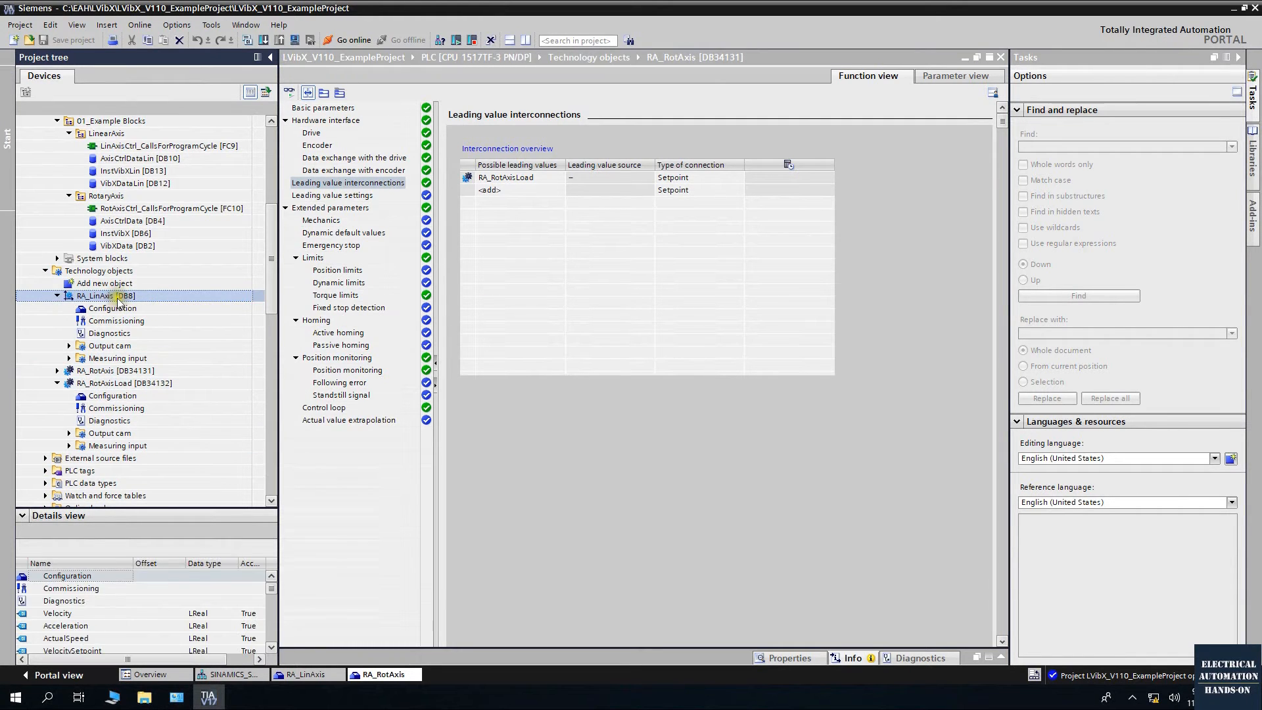
{"action": "left_click", "coordinate": [57, 383]}
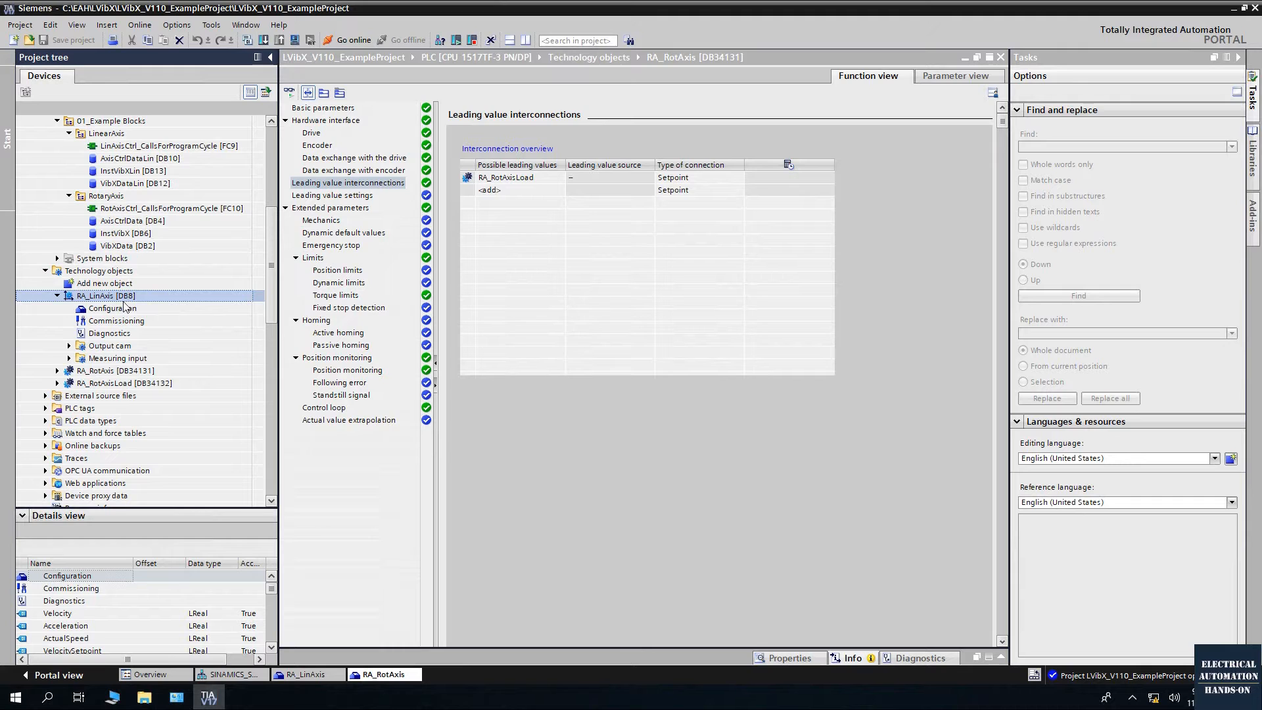
Close the RA_LinAxis configuration and return to the SINAMICS_S120 device view
{"action": "left_click", "coordinate": [103, 301]}
{"action": "double_click", "coordinate": [111, 308]}
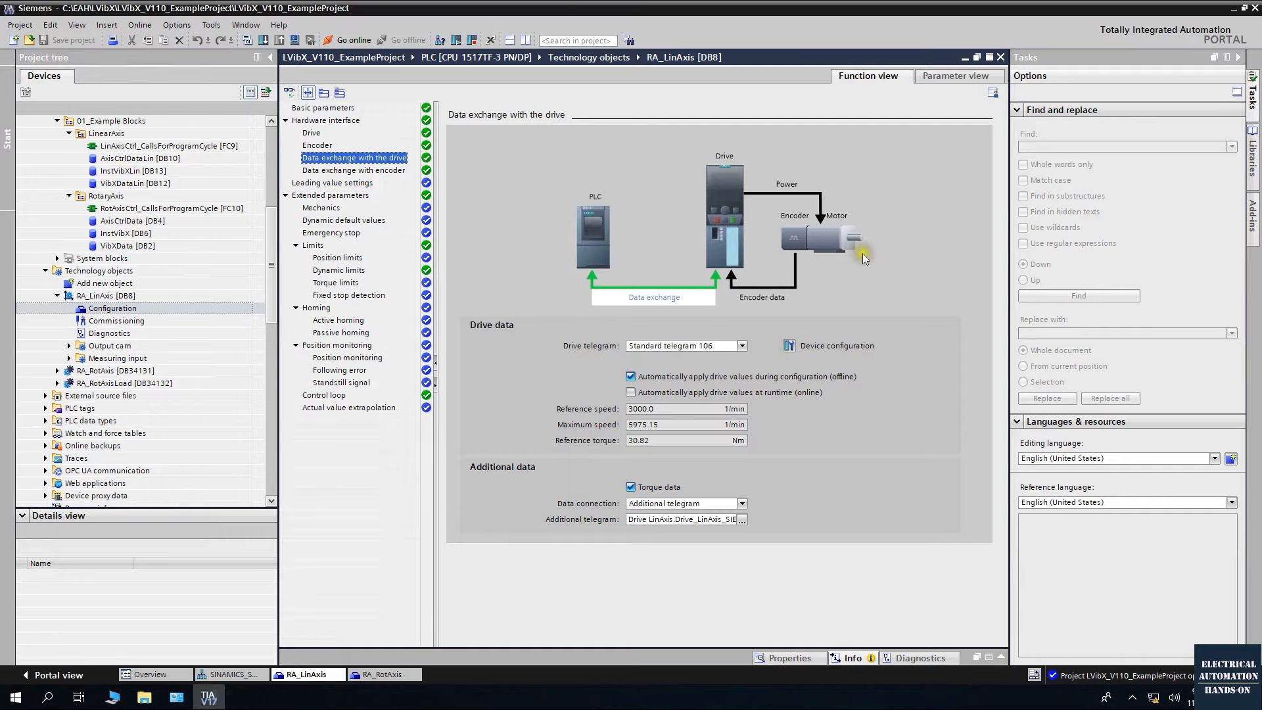
{"action": "left_click", "coordinate": [1000, 57]}
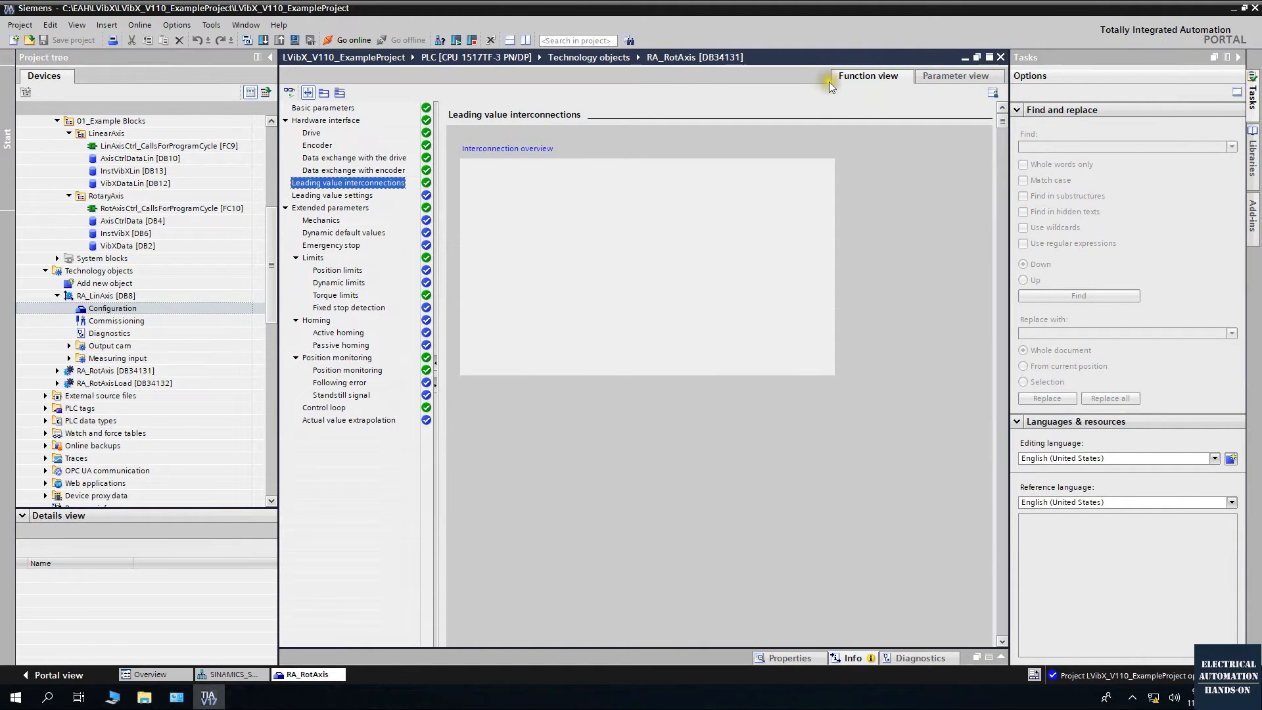
{"action": "left_click", "coordinate": [962, 59]}
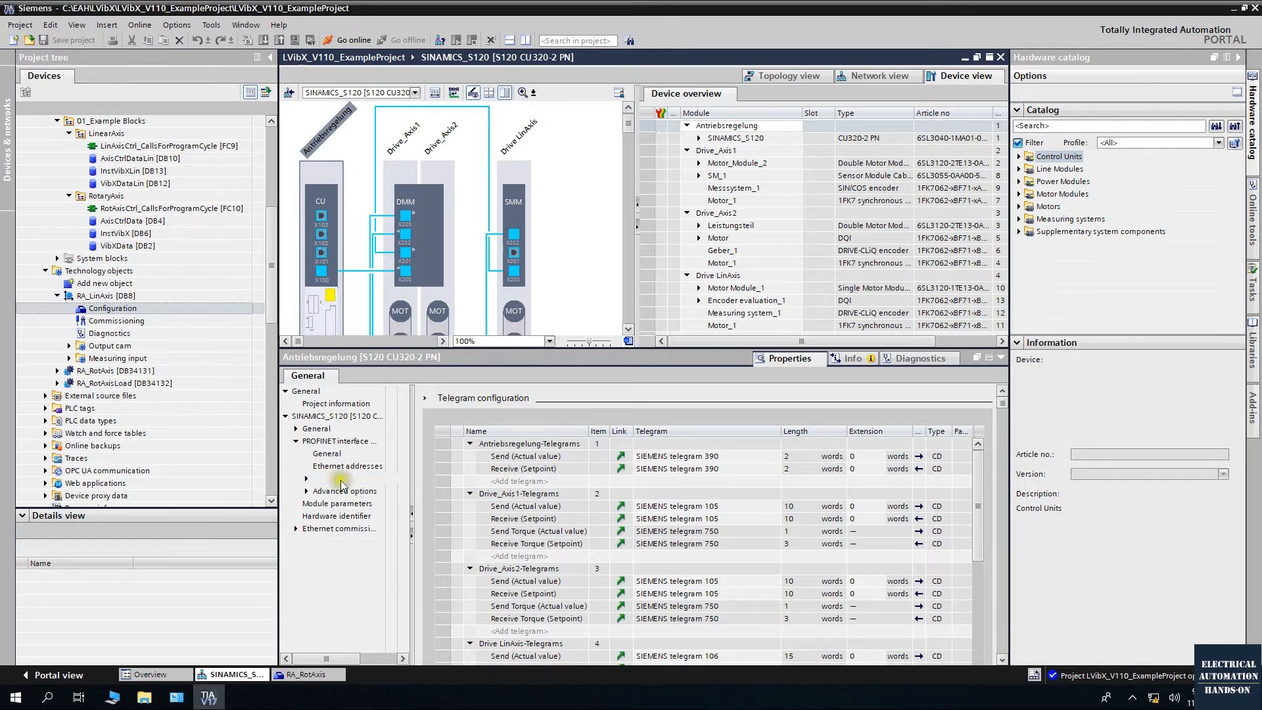
Enlarge the S120 telegram configuration and examine the telegrams assigned to Drive_Axis1, Drive_Axis2 and Drive LinAxis
{"action": "left_click_drag", "start_coordinate": [412, 451], "coordinate": [446, 451]}
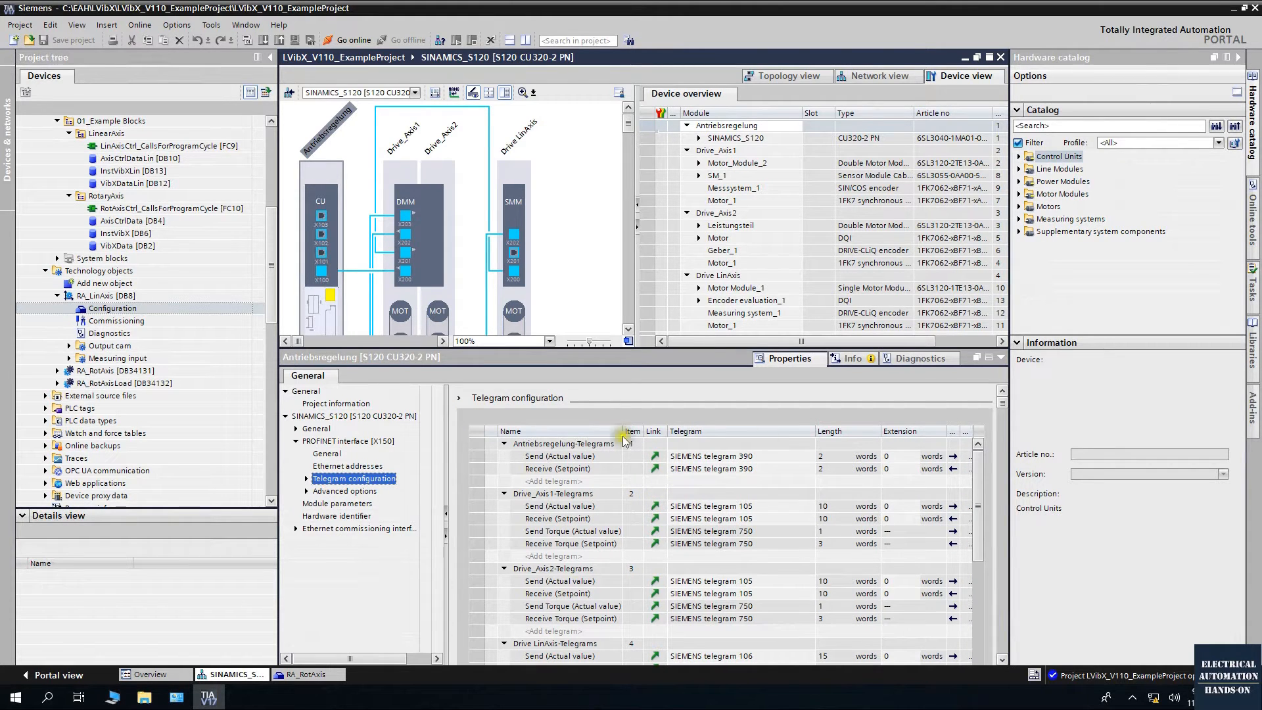
{"action": "left_click_drag", "start_coordinate": [743, 350], "coordinate": [784, 181]}
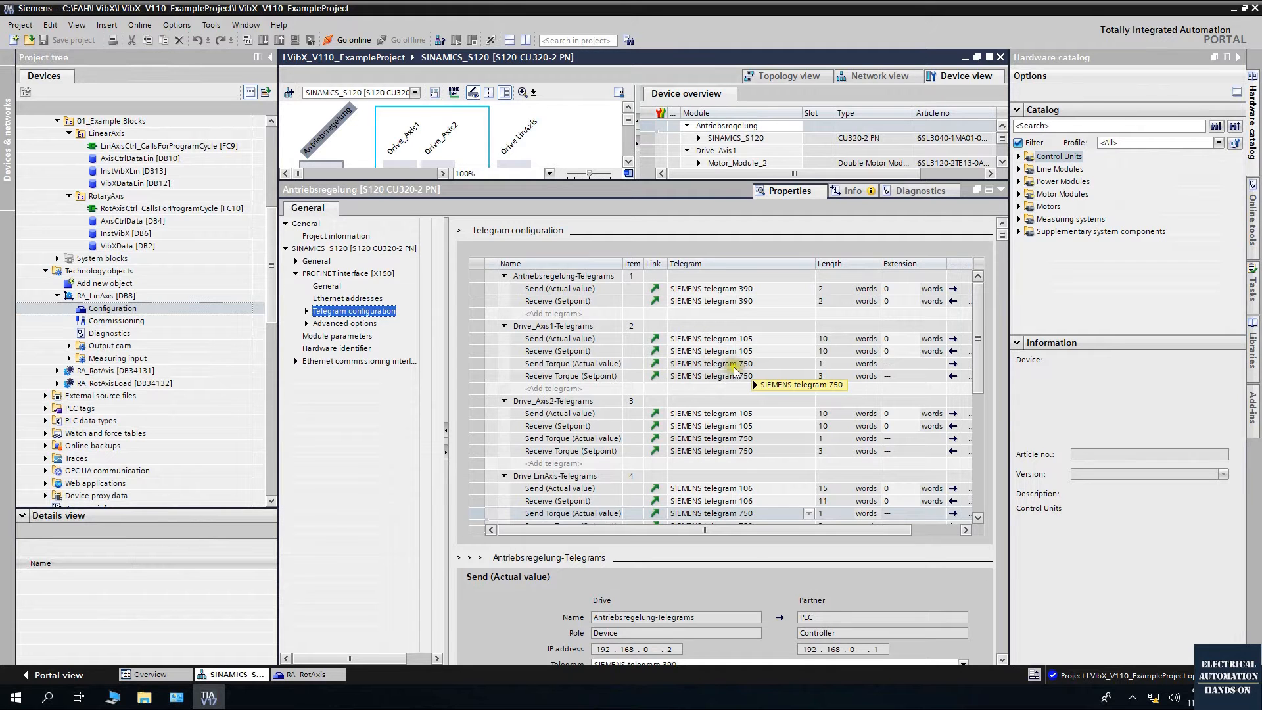
{"action": "left_click", "coordinate": [687, 476]}
{"action": "scroll", "coordinate": [715, 431], "scroll_direction": "down", "scroll_amount": 2}
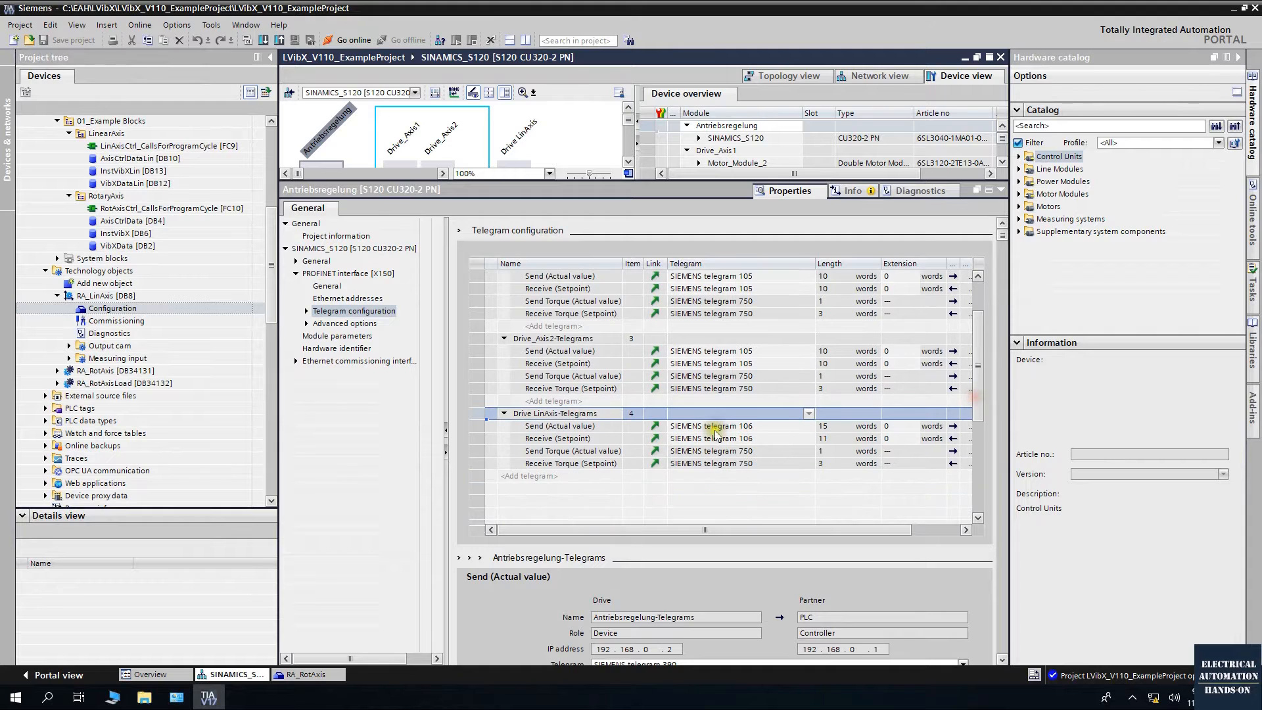
Examine the lengths of the send and receive telegrams 106 of Drive LinAxis, then shrink the properties area again
{"action": "left_click", "coordinate": [829, 430]}
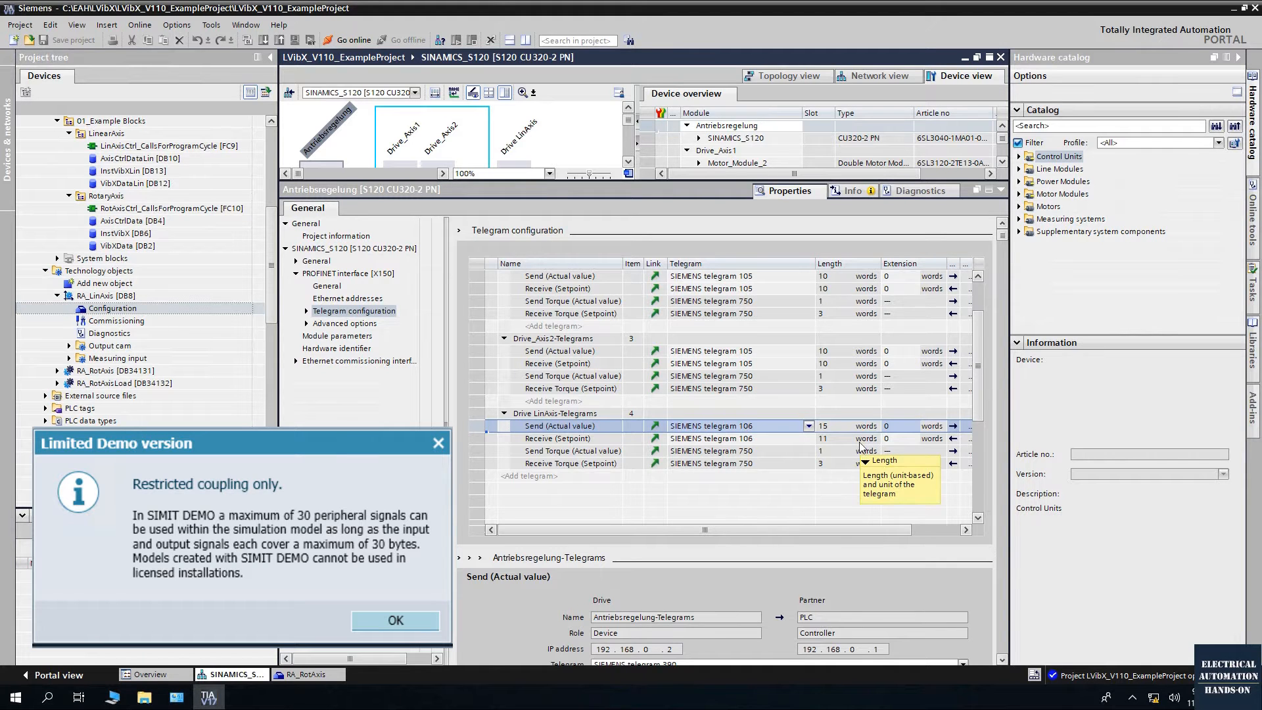
{"action": "left_click", "coordinate": [617, 438]}
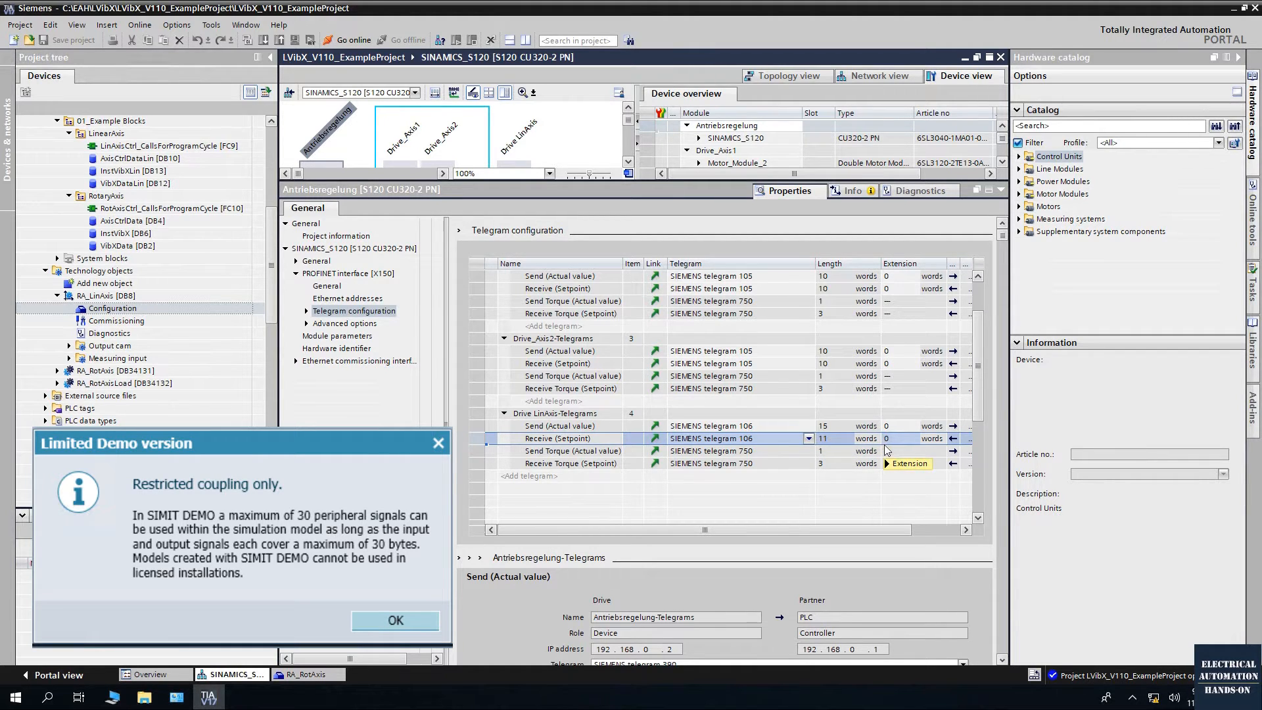
{"action": "left_click", "coordinate": [848, 426]}
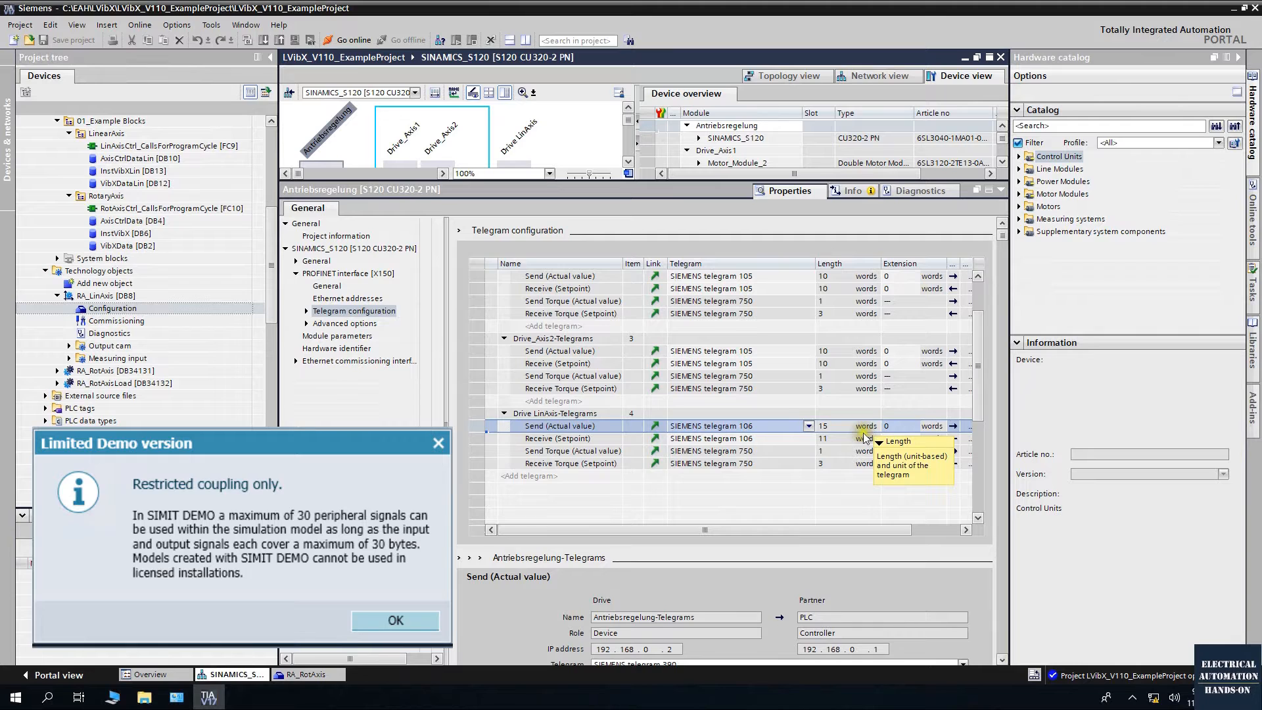
{"action": "key", "text": "Return"}
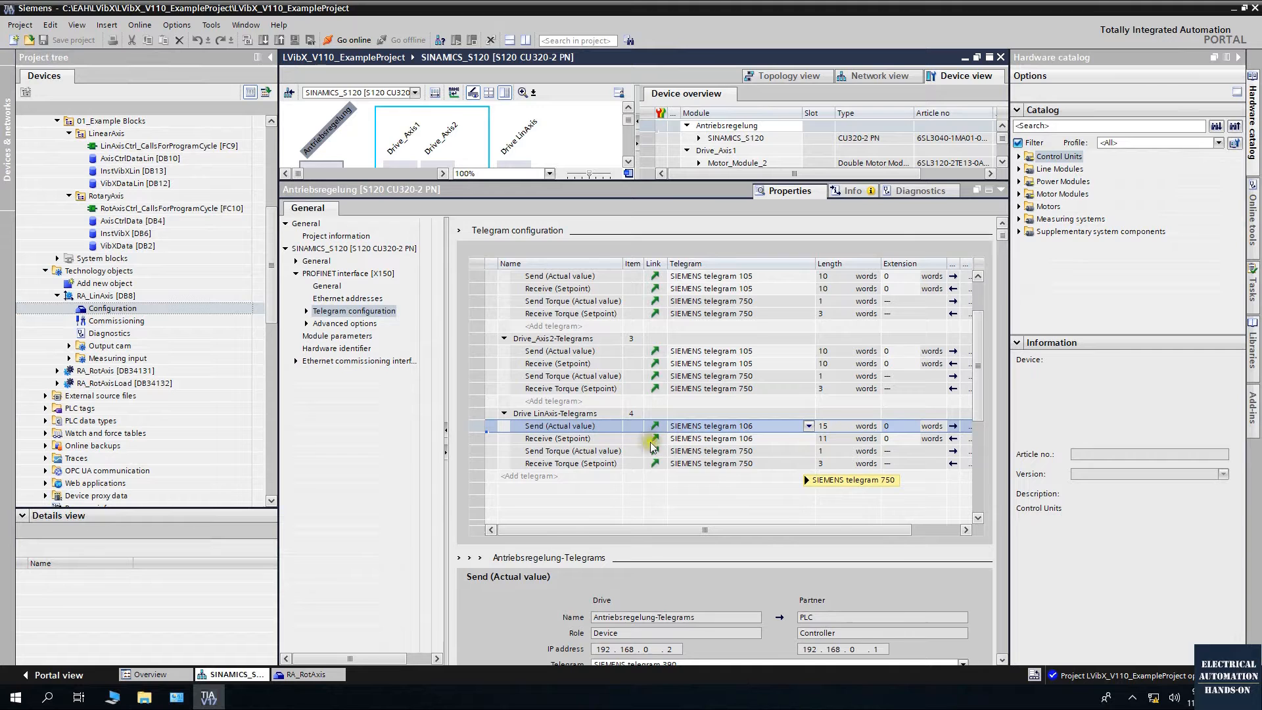
{"action": "left_click", "coordinate": [650, 484]}
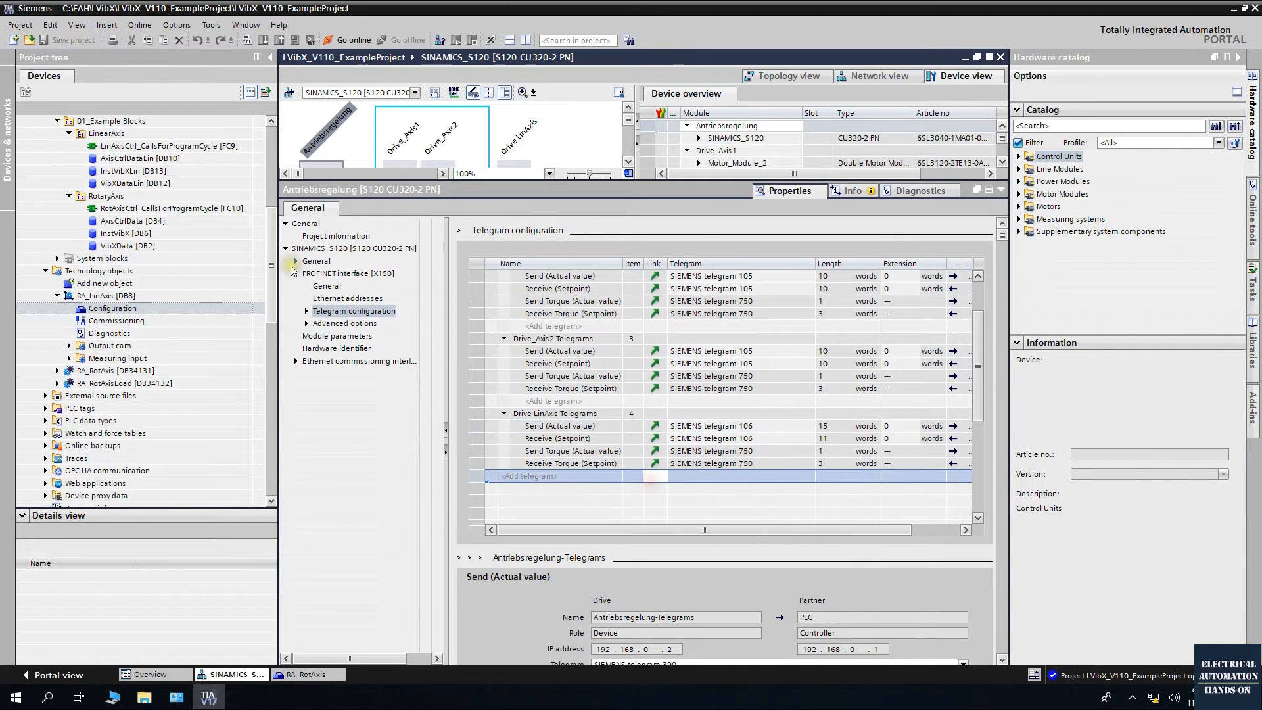
{"action": "left_click_drag", "start_coordinate": [449, 179], "coordinate": [450, 396]}
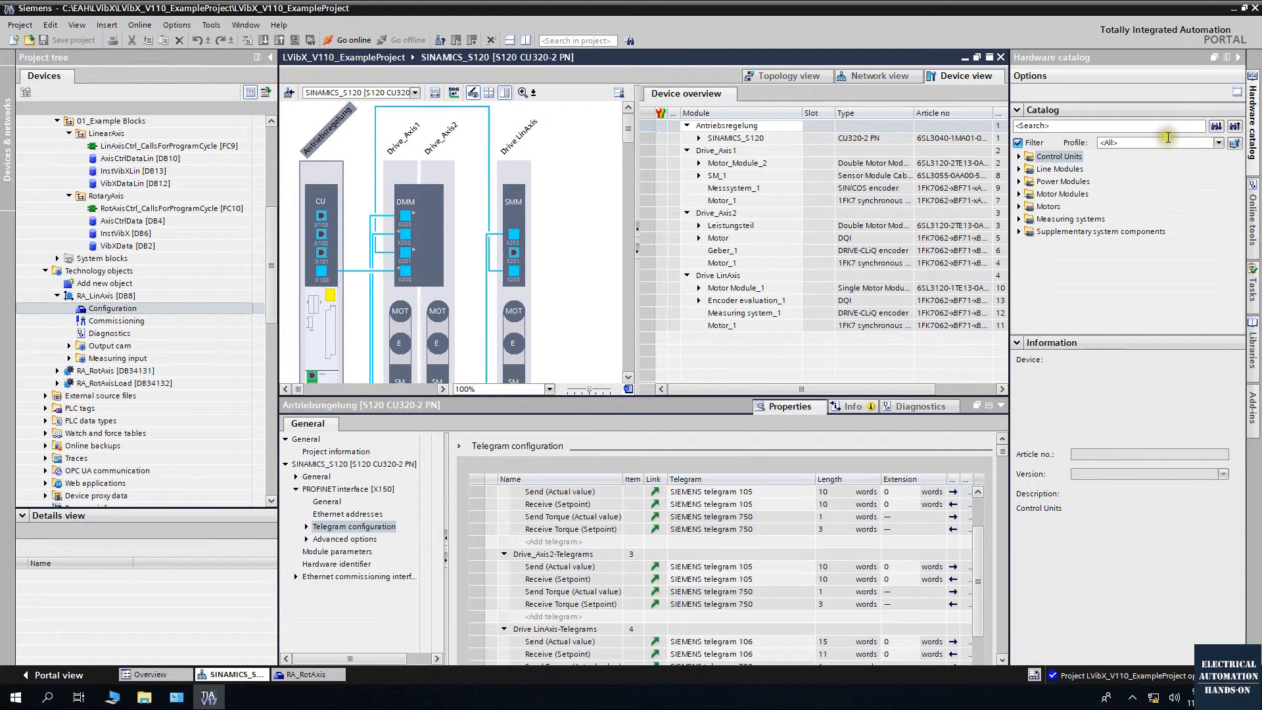
Switch to the EAH folder in File Explorer and locate the SIMIT archive LoadOscillator_V101.simarc
{"action": "left_click", "coordinate": [1233, 9]}
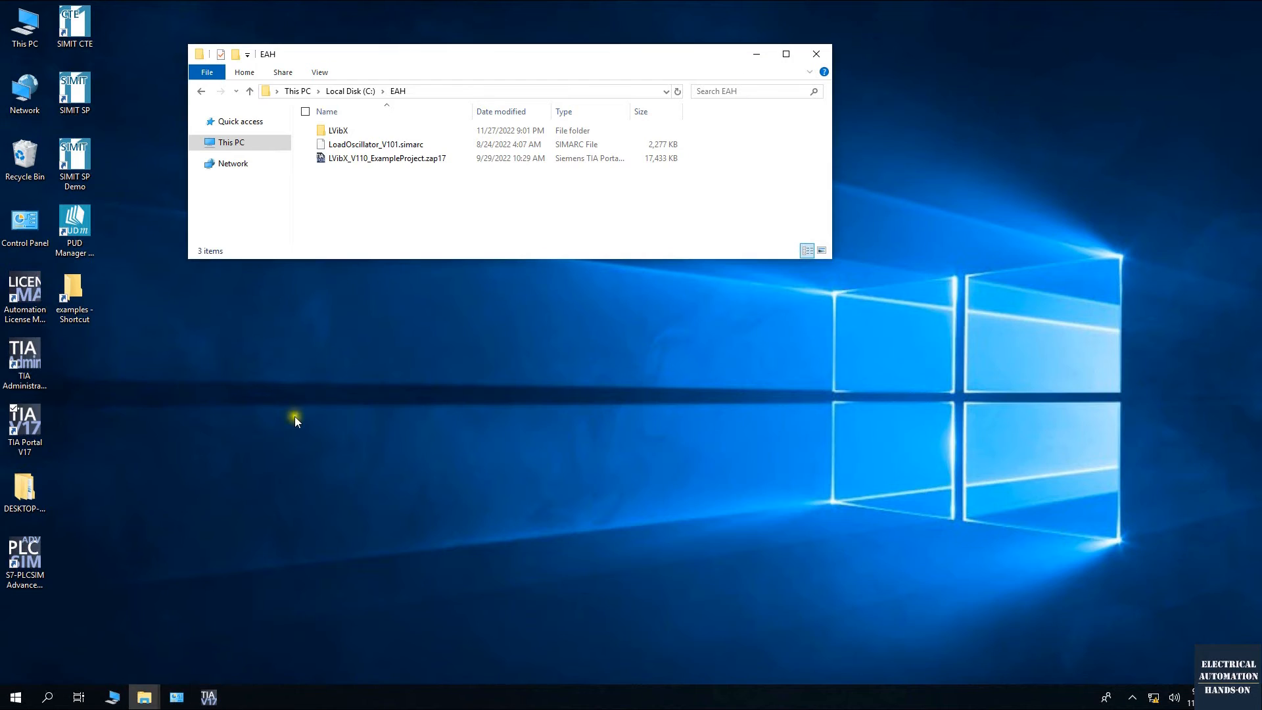
{"action": "left_click", "coordinate": [384, 227]}
{"action": "left_click", "coordinate": [347, 133]}
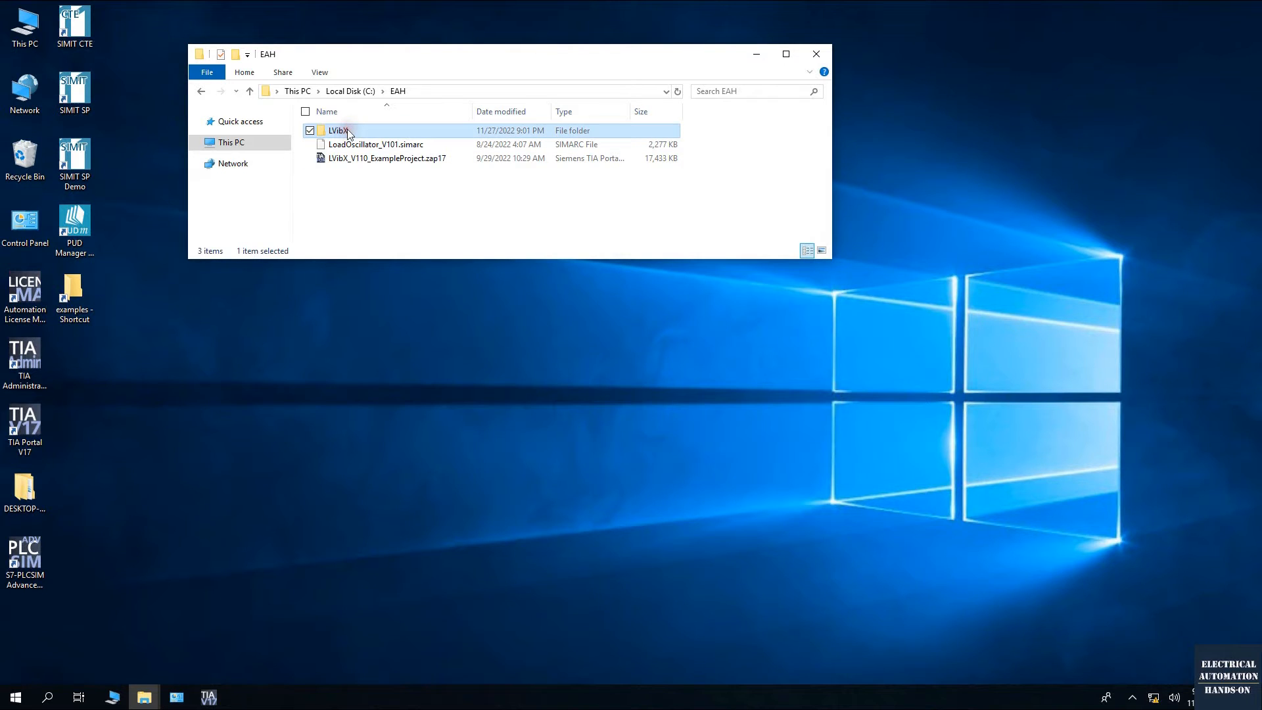
{"action": "left_click", "coordinate": [431, 205]}
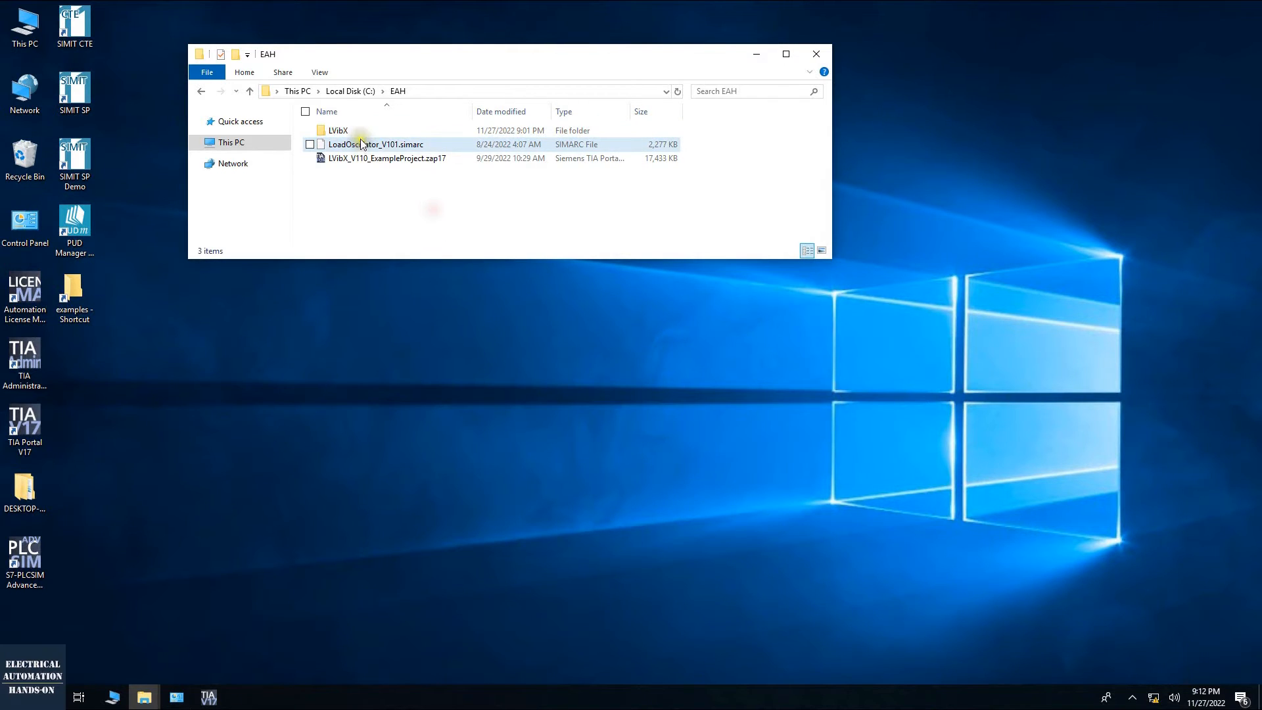
{"action": "left_click", "coordinate": [417, 144]}
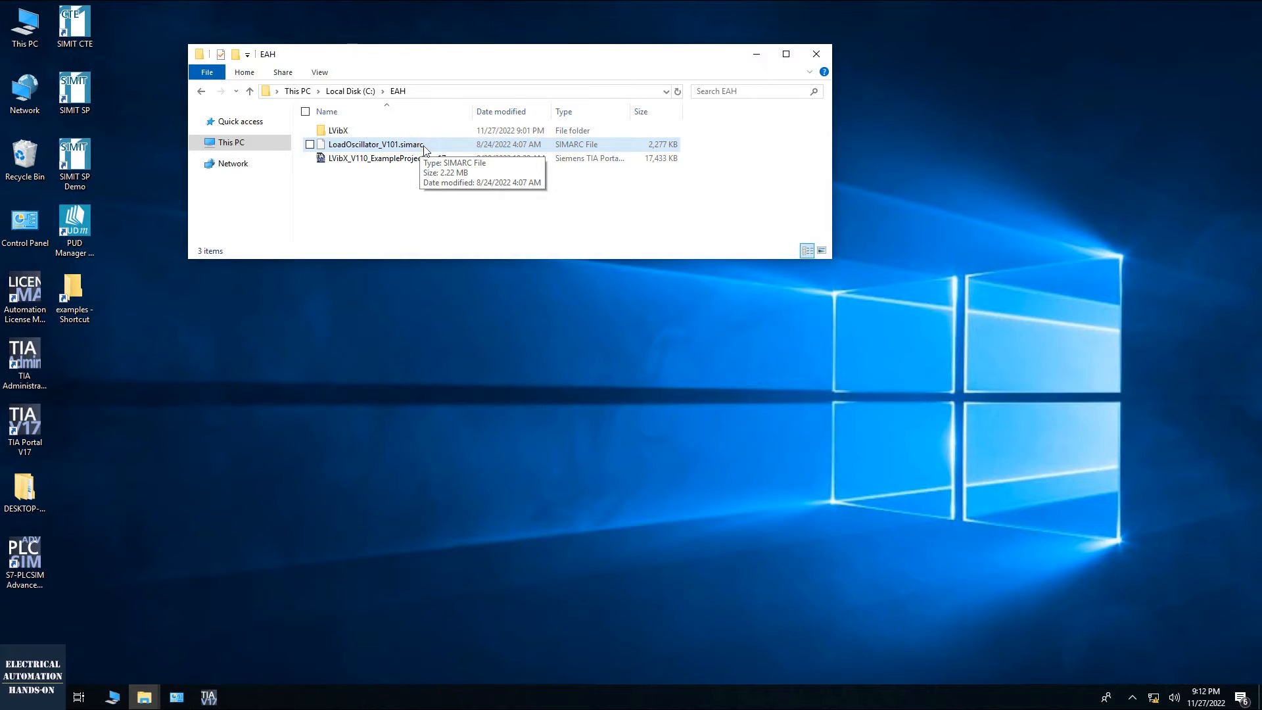
{"action": "left_click", "coordinate": [403, 198]}
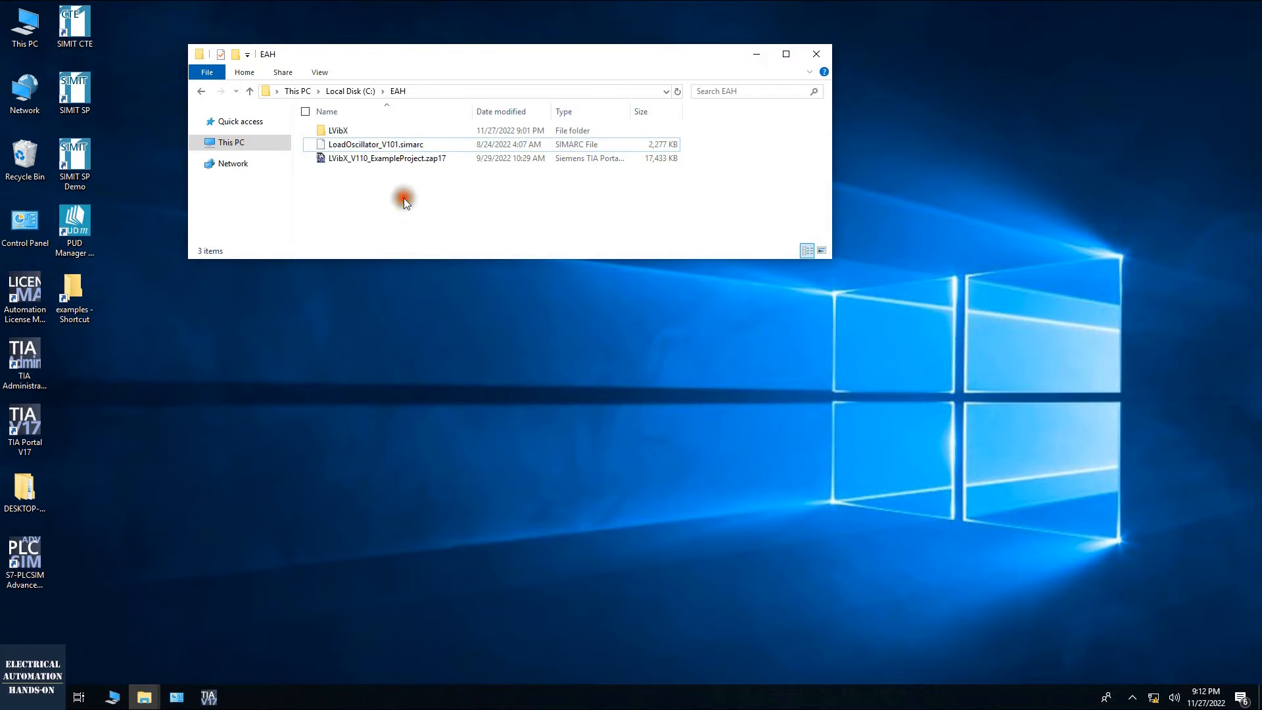
Switch to SIMIT SP Demo, choose to retrieve a project and start browsing for its archive
{"action": "double_click", "coordinate": [84, 156]}
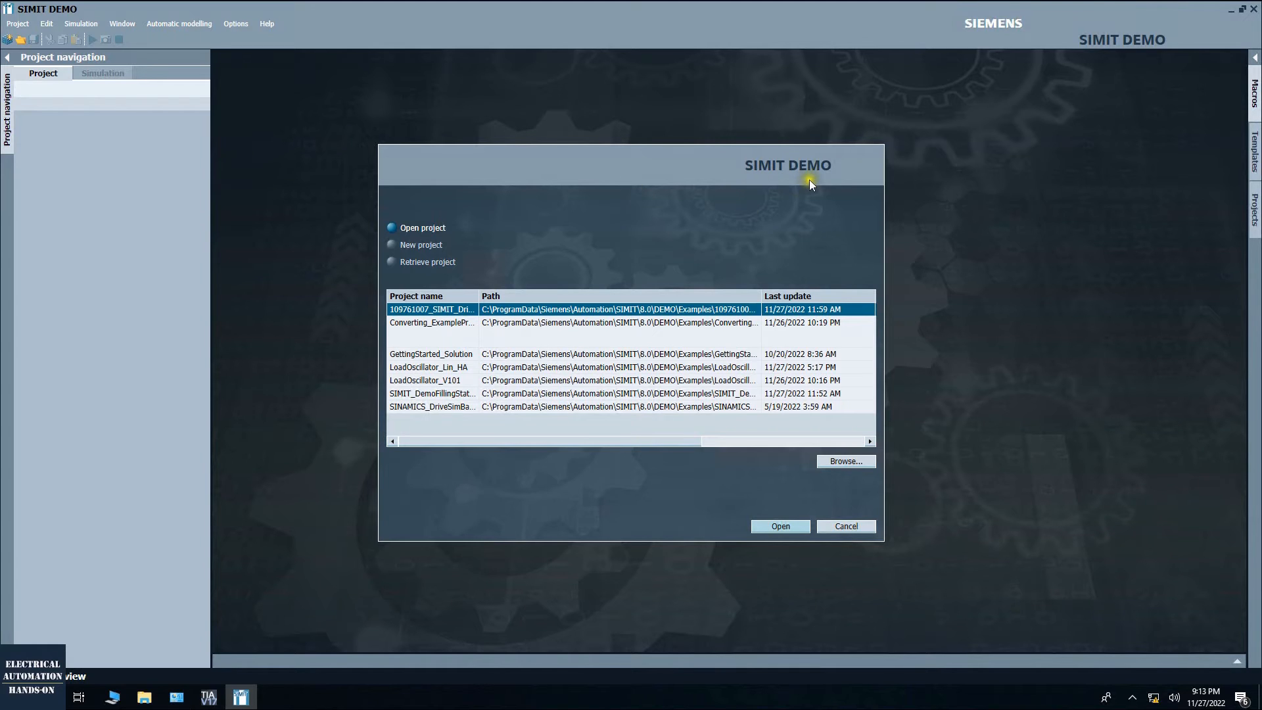
{"action": "left_click", "coordinate": [398, 261]}
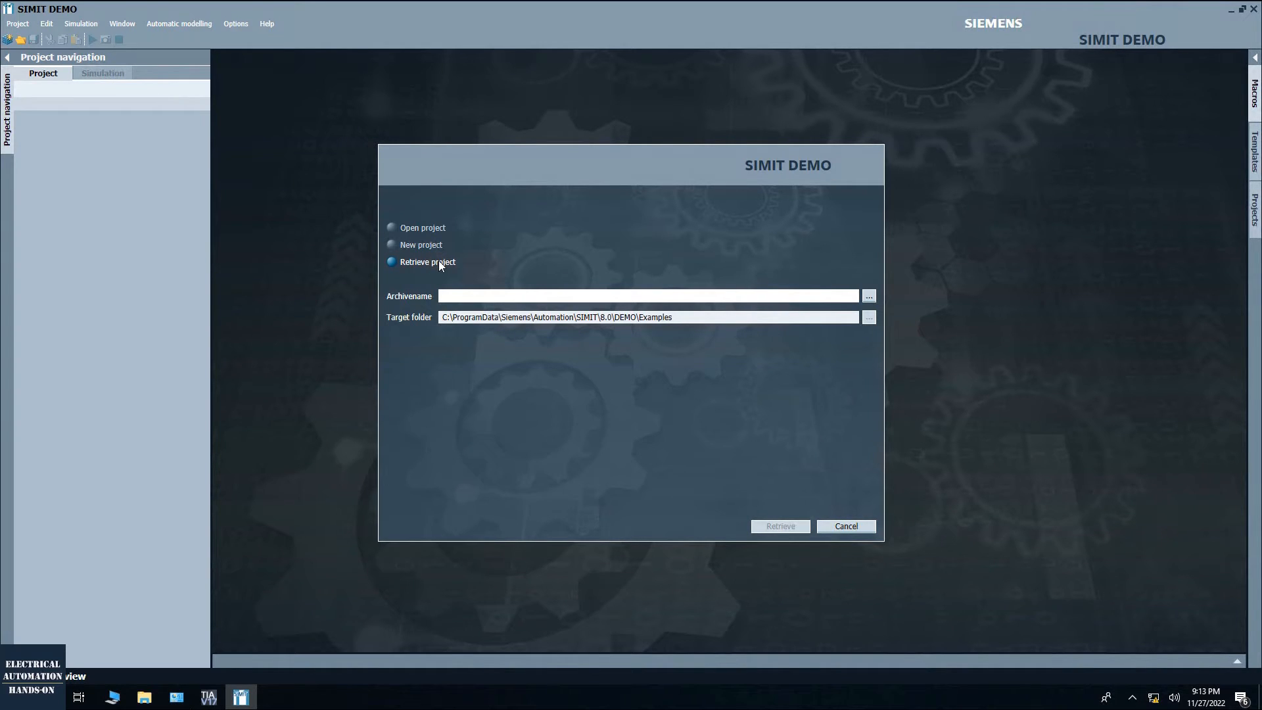
{"action": "left_click", "coordinate": [849, 296]}
{"action": "left_click", "coordinate": [871, 296]}
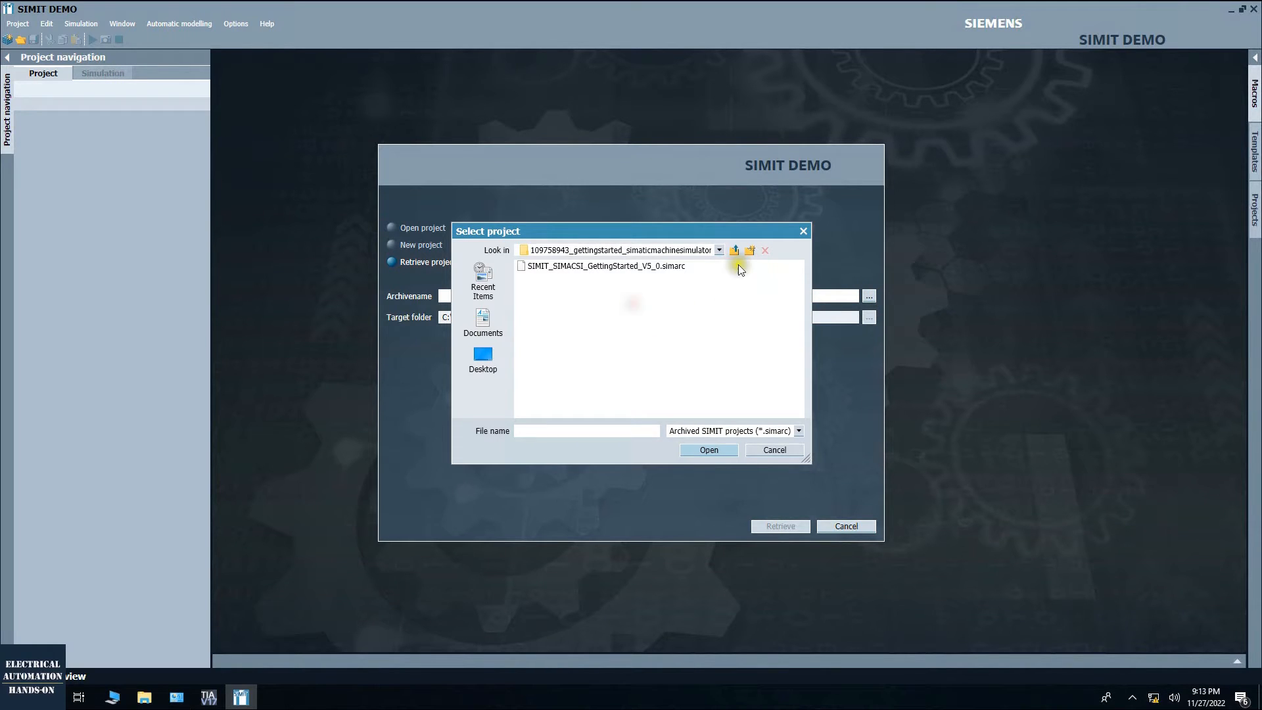
Select the archive LoadOscillator_V101.simarc in the EAH folder on Local Disk (C:)
{"action": "left_click", "coordinate": [719, 250]}
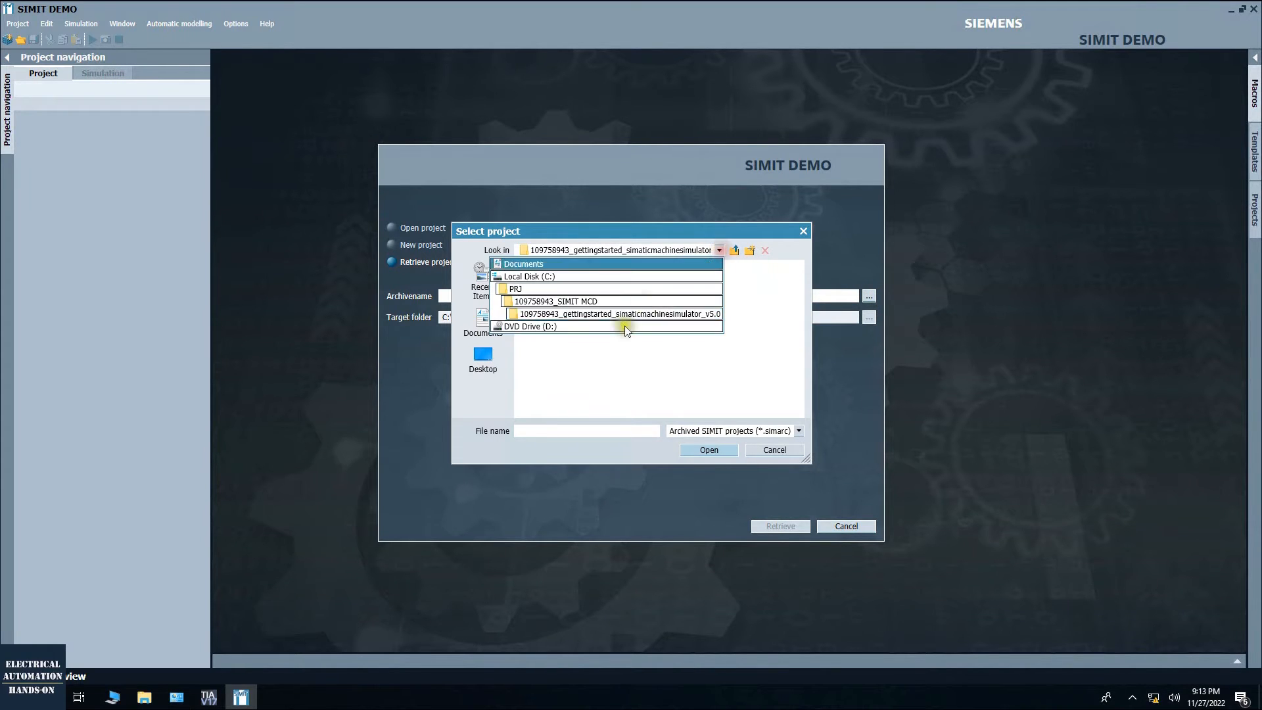
{"action": "left_click", "coordinate": [524, 290]}
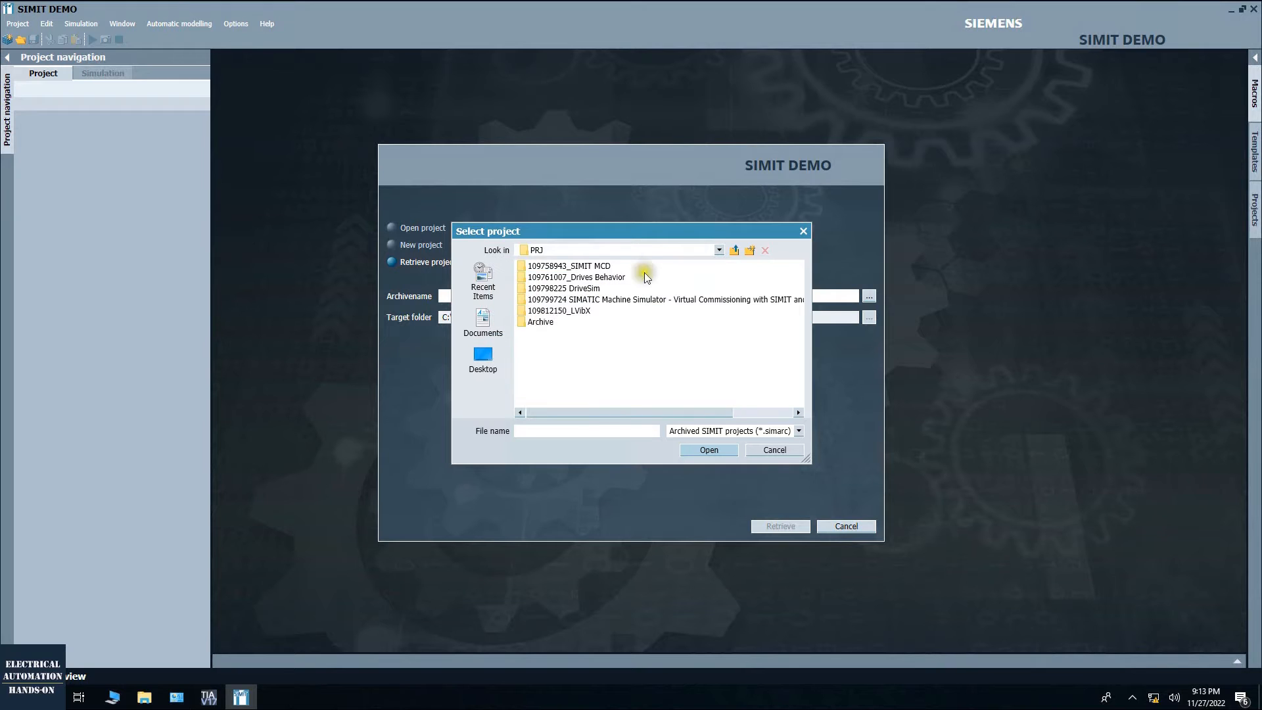
{"action": "left_click", "coordinate": [734, 250]}
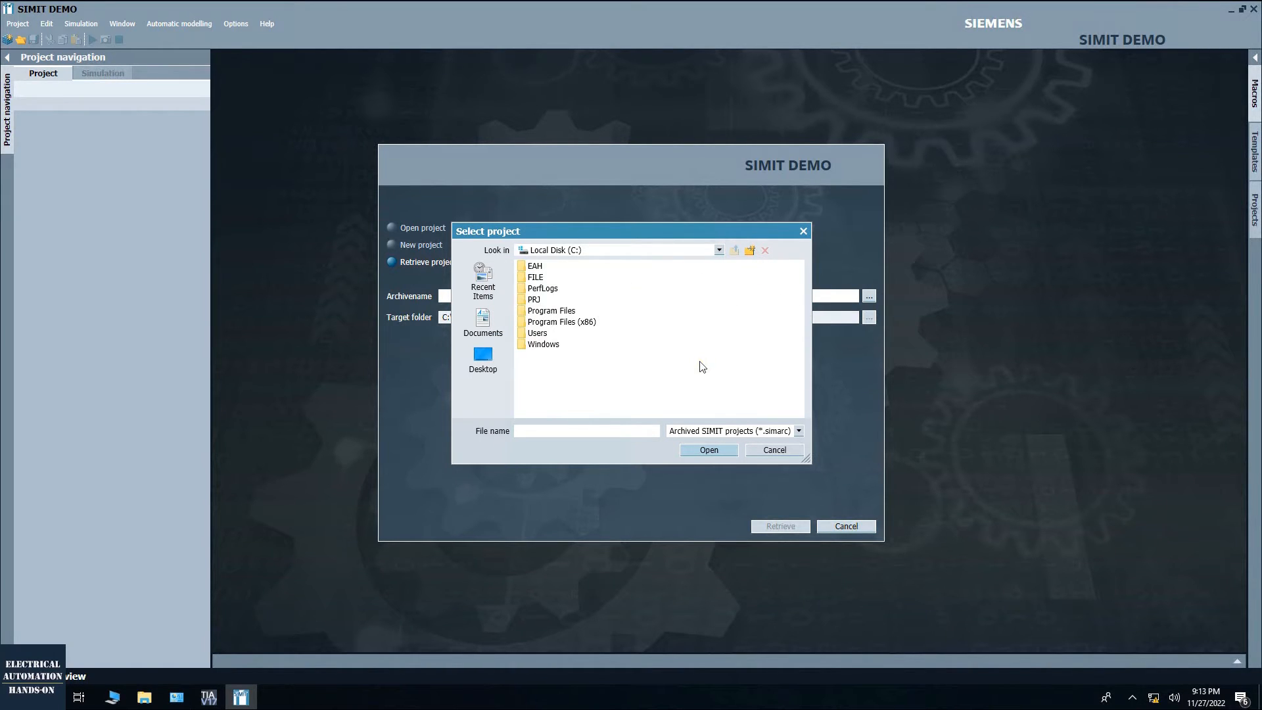
{"action": "double_click", "coordinate": [536, 265]}
{"action": "left_click", "coordinate": [599, 279]}
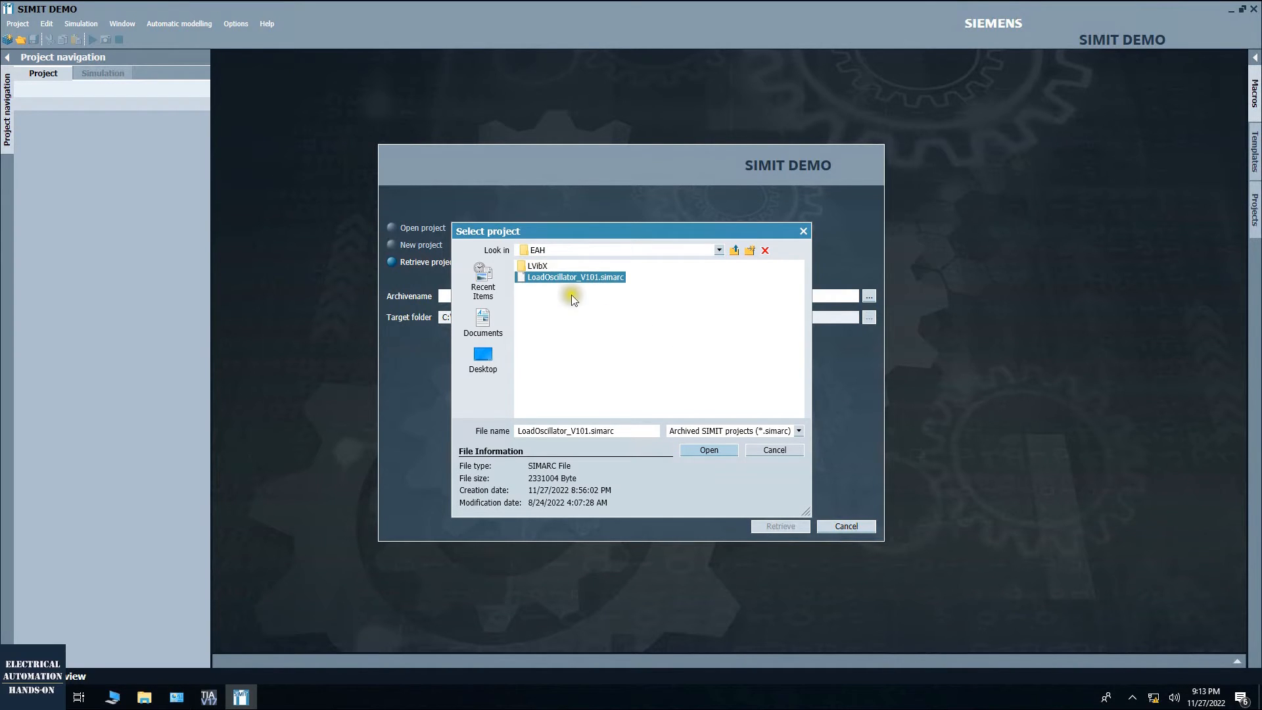
{"action": "left_click_drag", "start_coordinate": [591, 431], "coordinate": [604, 432]}
{"action": "left_click", "coordinate": [617, 431]}
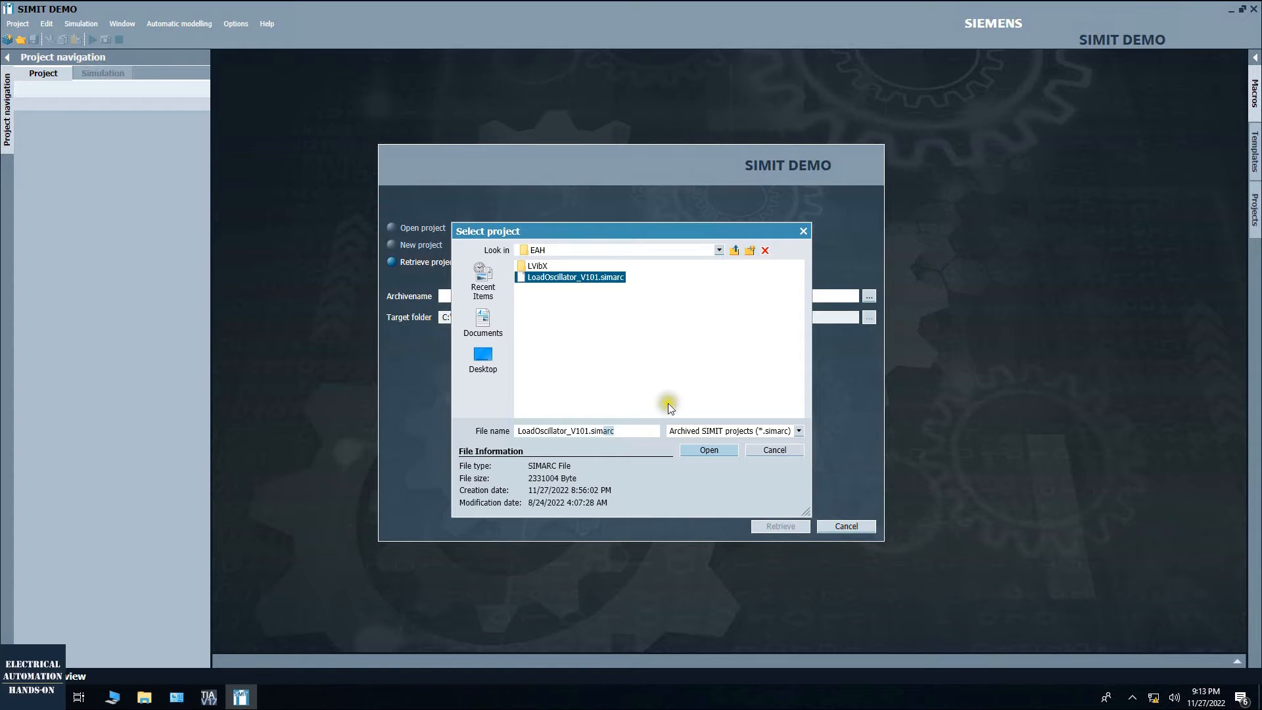
{"action": "left_click", "coordinate": [711, 450]}
Retrieve the archive into the target folder C:\ProgramData\Siemens\Automation\SIMIT\8.0\DEMO\Examples
{"action": "left_click", "coordinate": [579, 315]}
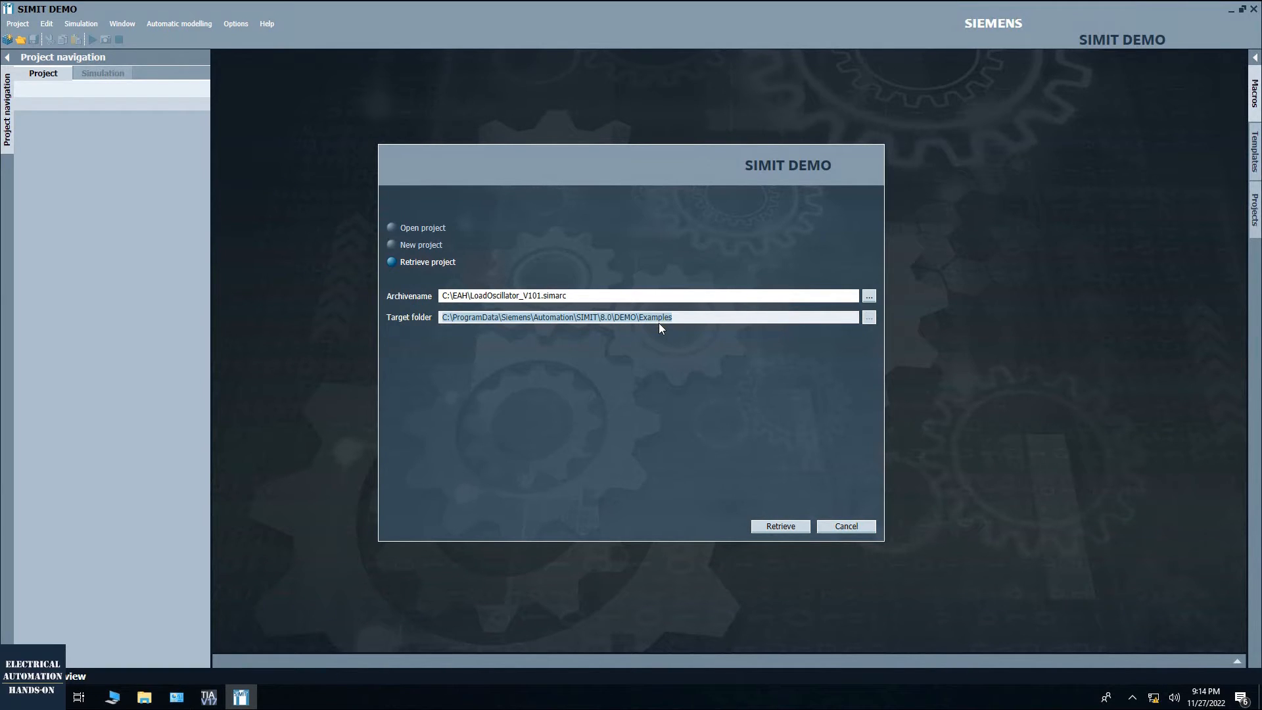
{"action": "left_click", "coordinate": [775, 527]}
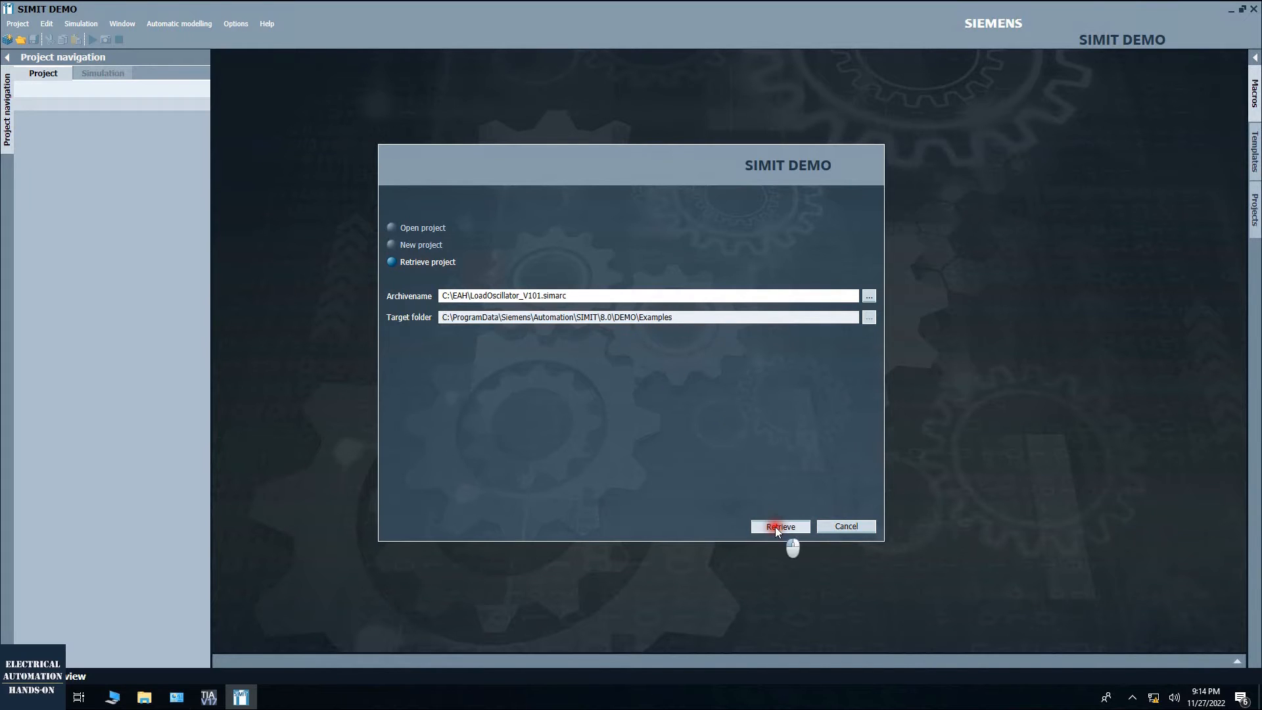
{"action": "left_click", "coordinate": [656, 394]}
Widen the project navigation and expand the MechanicsAndSpeedCtrl and Simulation Model Generator Drive Charts folders under Charts
{"action": "left_click", "coordinate": [209, 191]}
{"action": "left_click_drag", "start_coordinate": [211, 196], "coordinate": [262, 197]}
{"action": "left_click", "coordinate": [38, 214]}
{"action": "left_click", "coordinate": [38, 268]}
Open the drive charts RA_LinAxis, RA_RotAxis and RA_RotAxisLoad, examine their PROFIdrive blocks and signals, and return to RA_LinAxis
{"action": "left_click", "coordinate": [96, 297]}
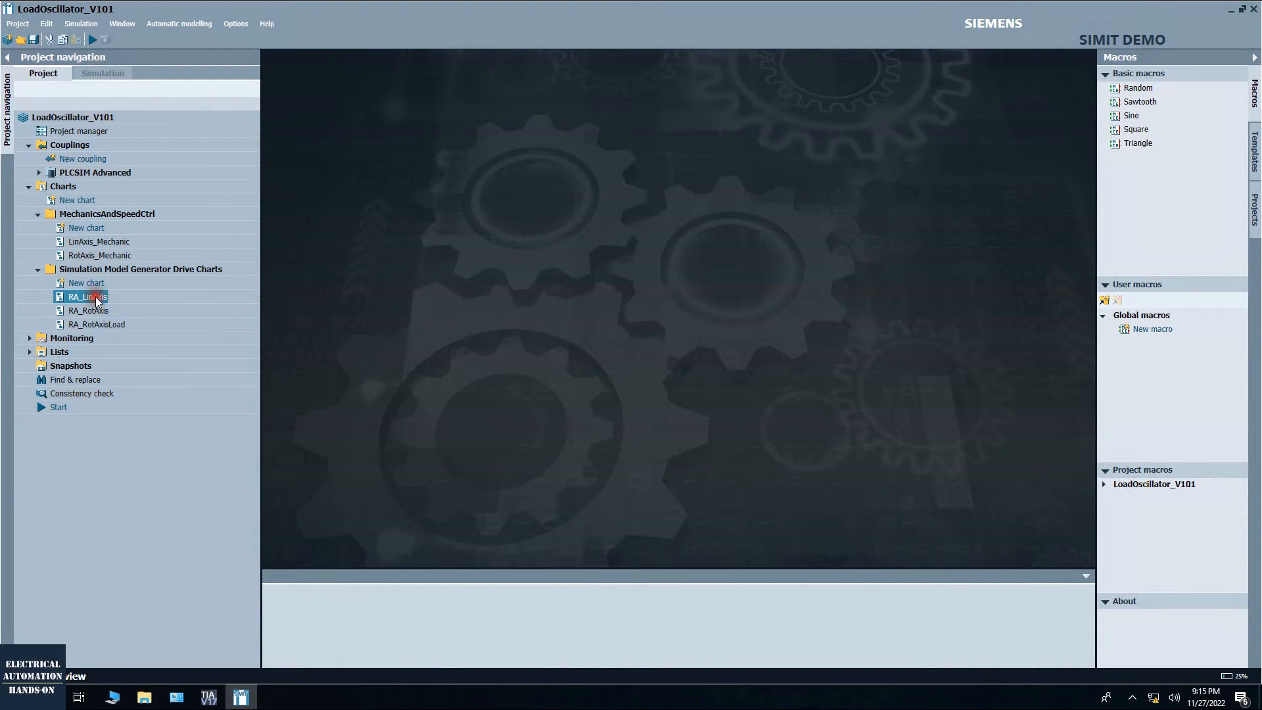
{"action": "double_click", "coordinate": [103, 298]}
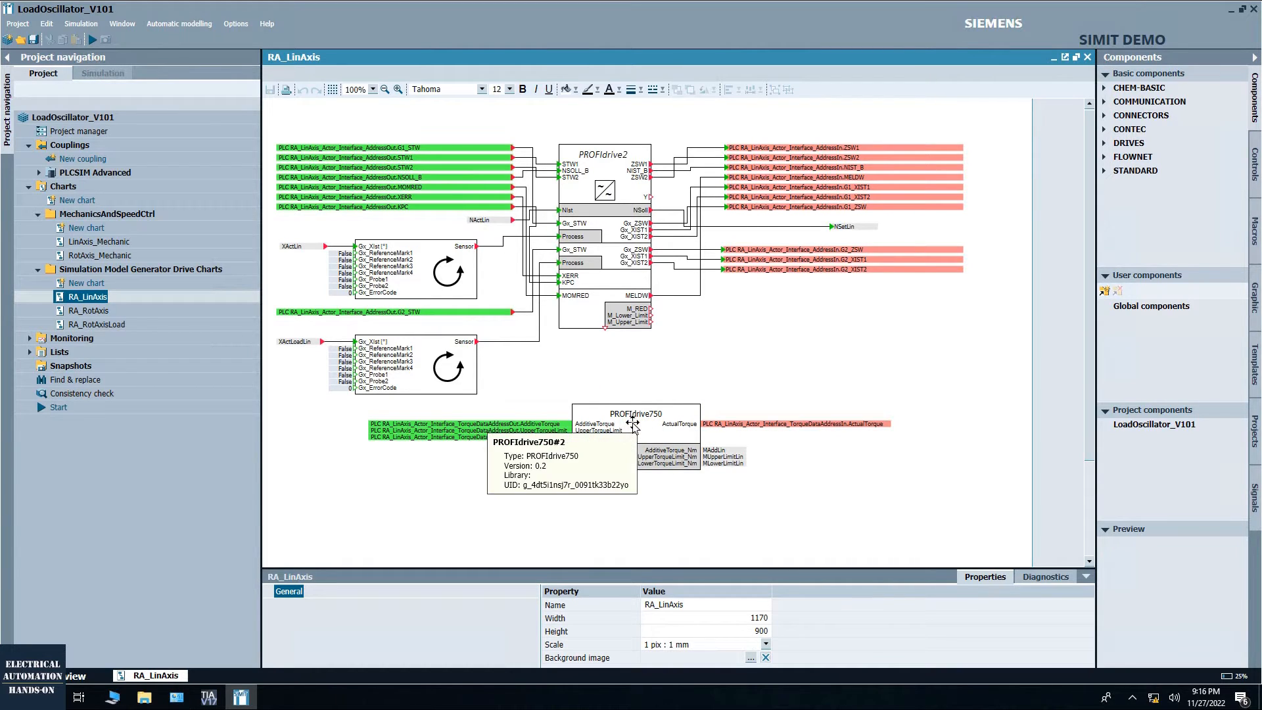
{"action": "left_click", "coordinate": [771, 348]}
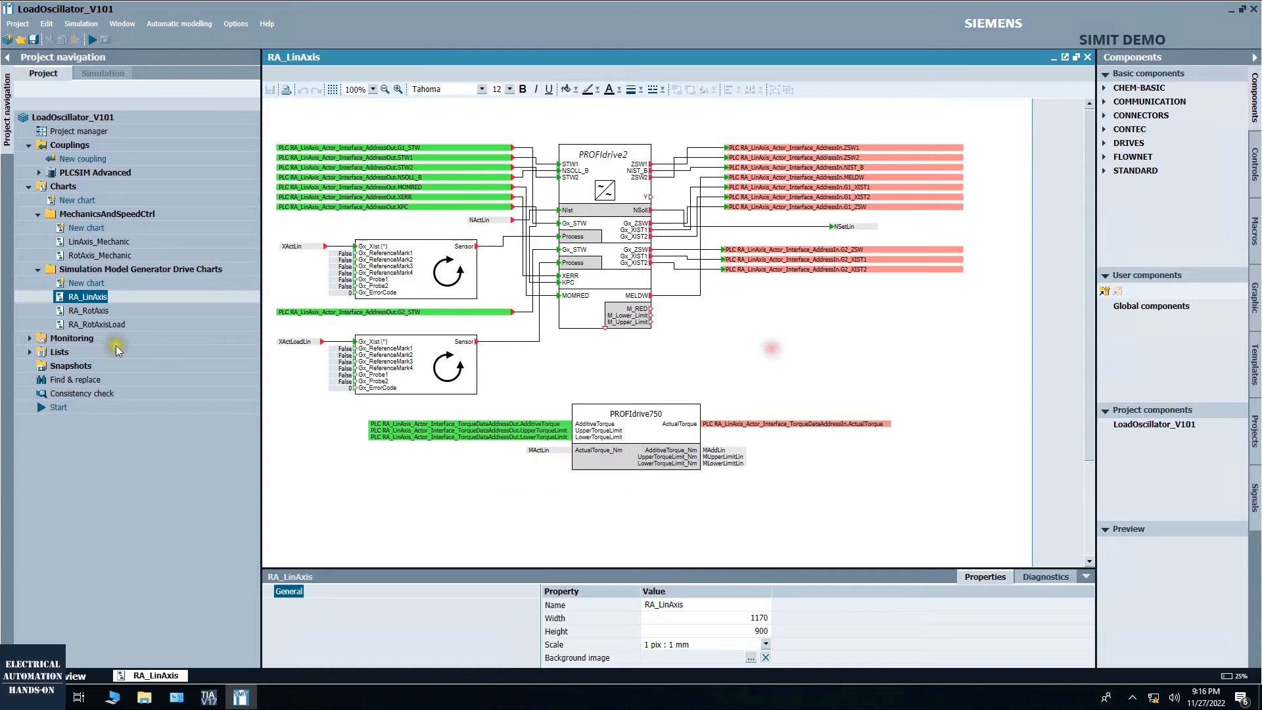
{"action": "double_click", "coordinate": [95, 311]}
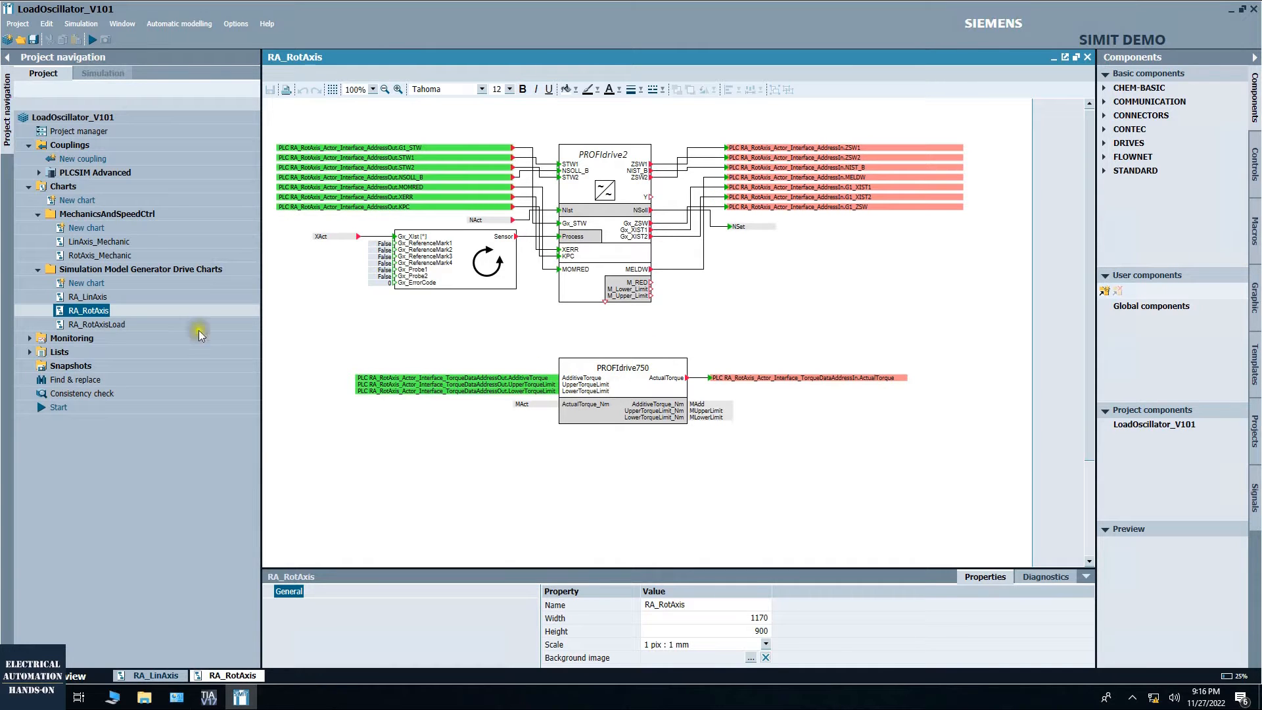
{"action": "double_click", "coordinate": [101, 324]}
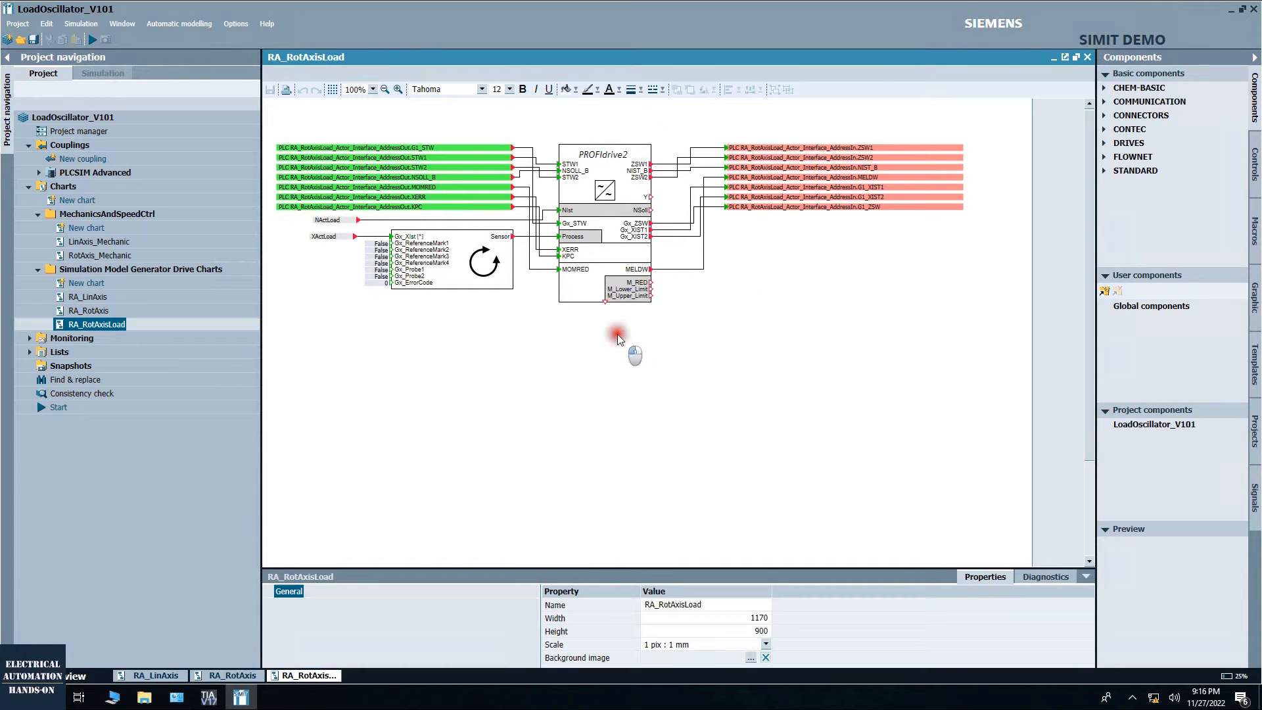
{"action": "double_click", "coordinate": [87, 297]}
Open the LinAxis_Mechanic chart at 125% and examine its Speed Control block and motor-load system
{"action": "left_click", "coordinate": [99, 241]}
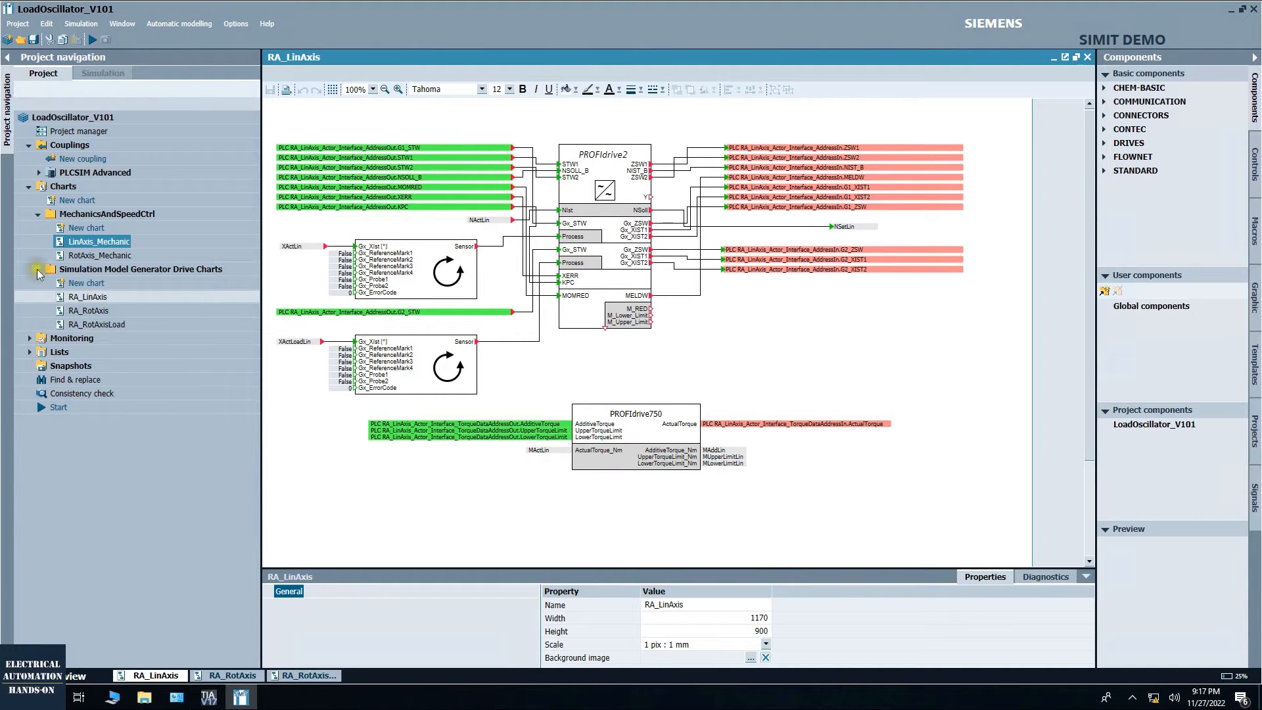
{"action": "double_click", "coordinate": [88, 242]}
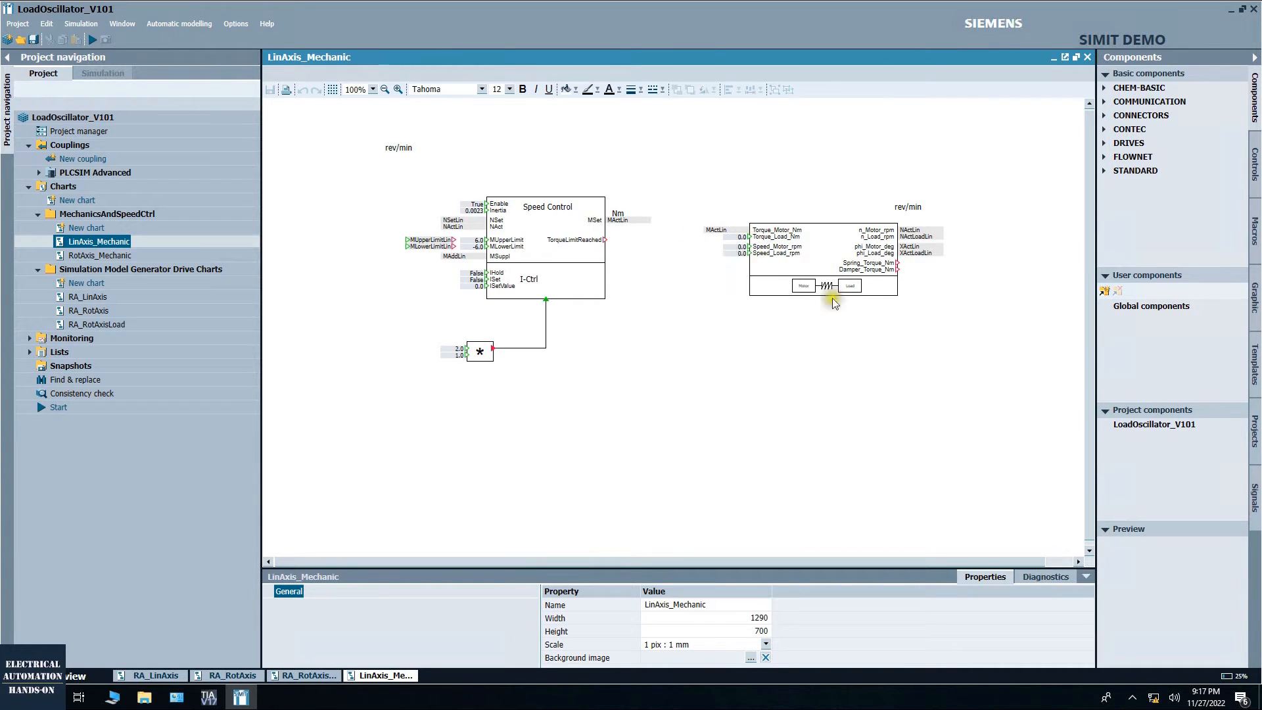
{"action": "left_click", "coordinate": [397, 90]}
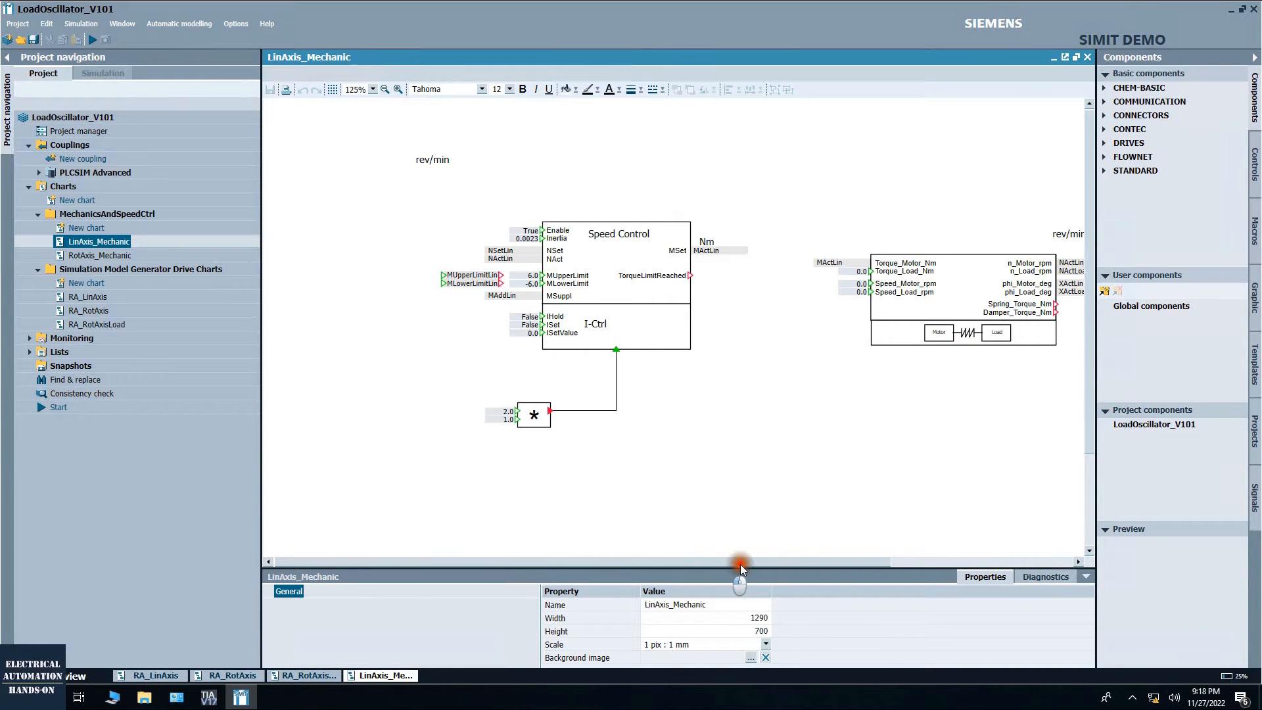
{"action": "left_click_drag", "start_coordinate": [684, 562], "coordinate": [783, 544]}
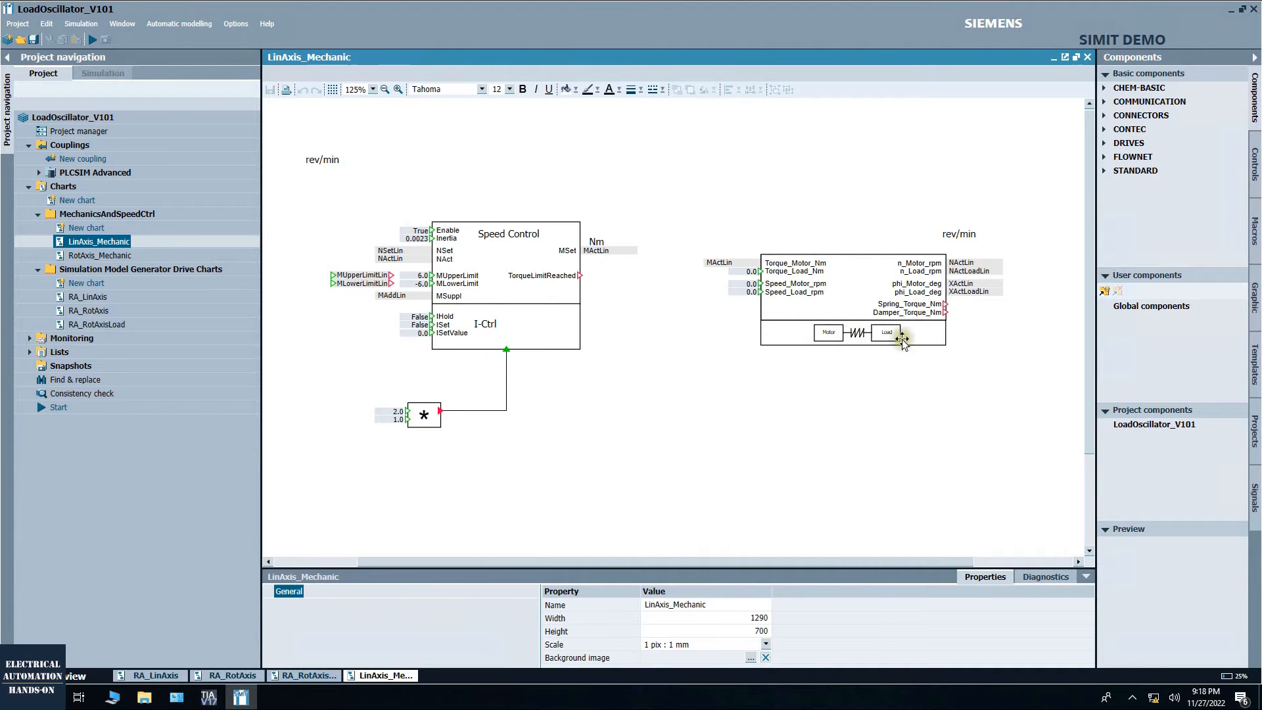
Enlarge the properties area and examine the parameters and states of the TwoMassSystemLinAxis component
{"action": "left_click", "coordinate": [873, 268]}
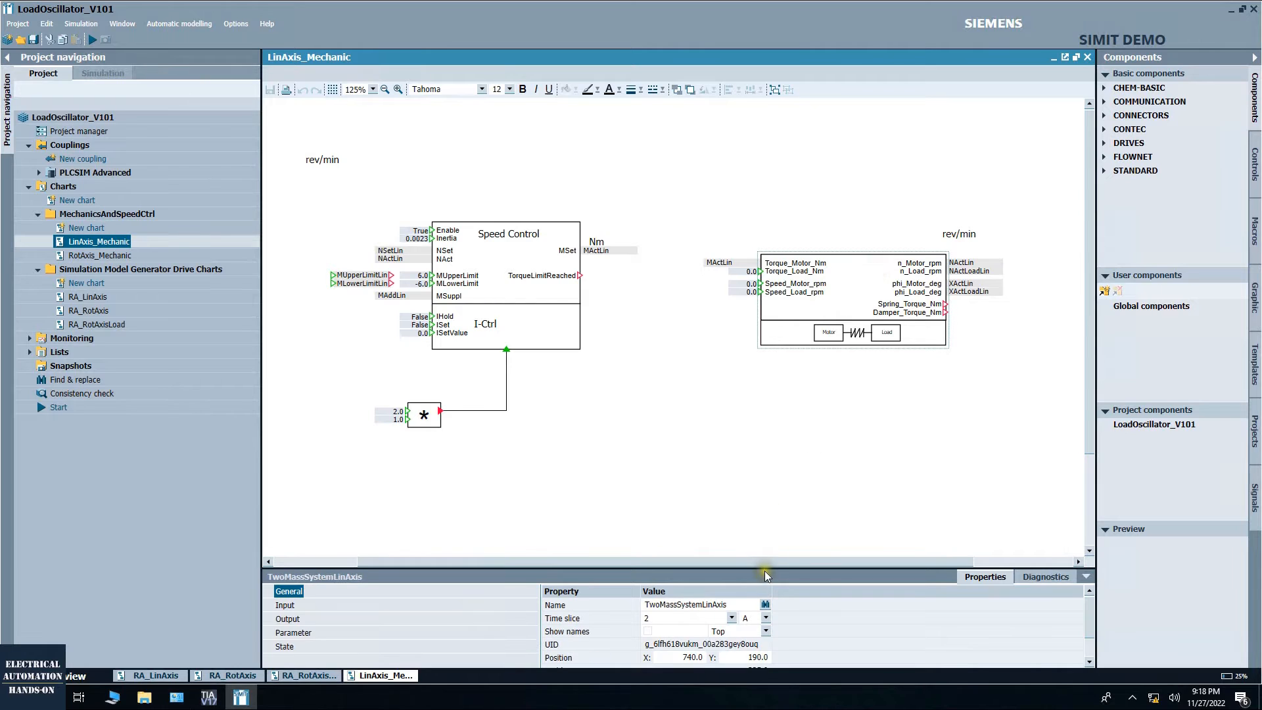
{"action": "left_click_drag", "start_coordinate": [764, 569], "coordinate": [788, 394]}
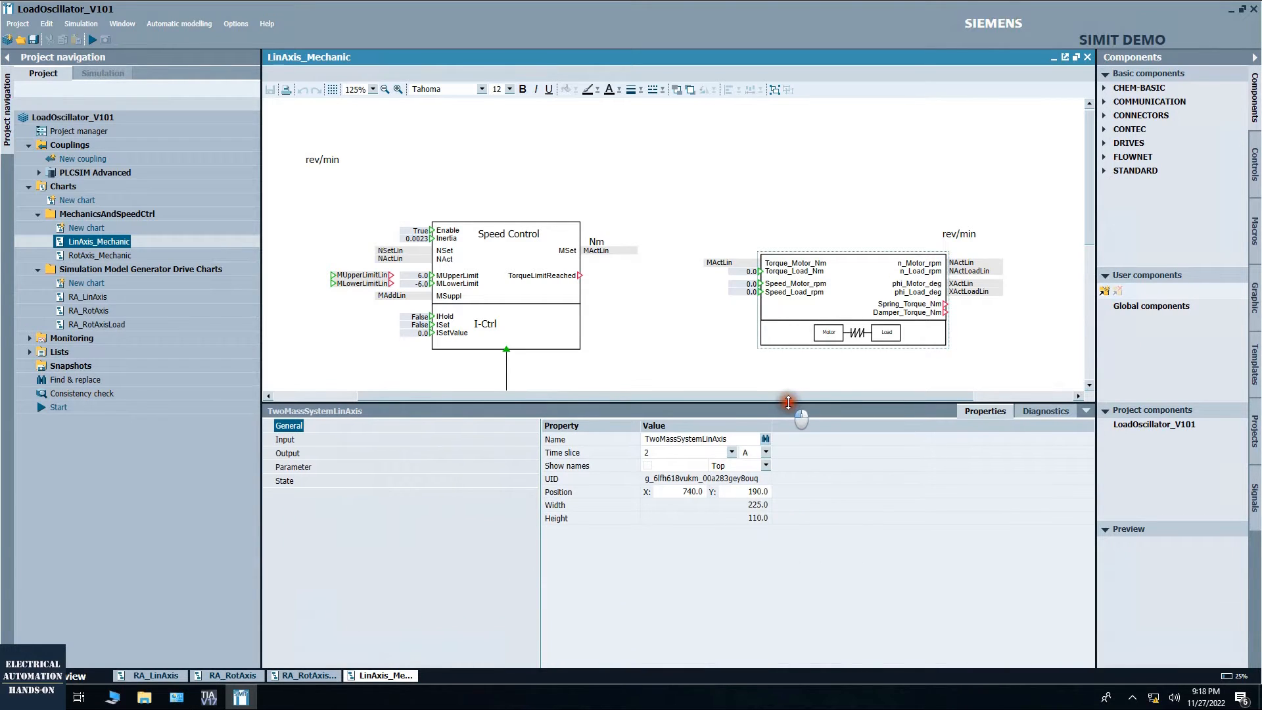
{"action": "left_click", "coordinate": [295, 467]}
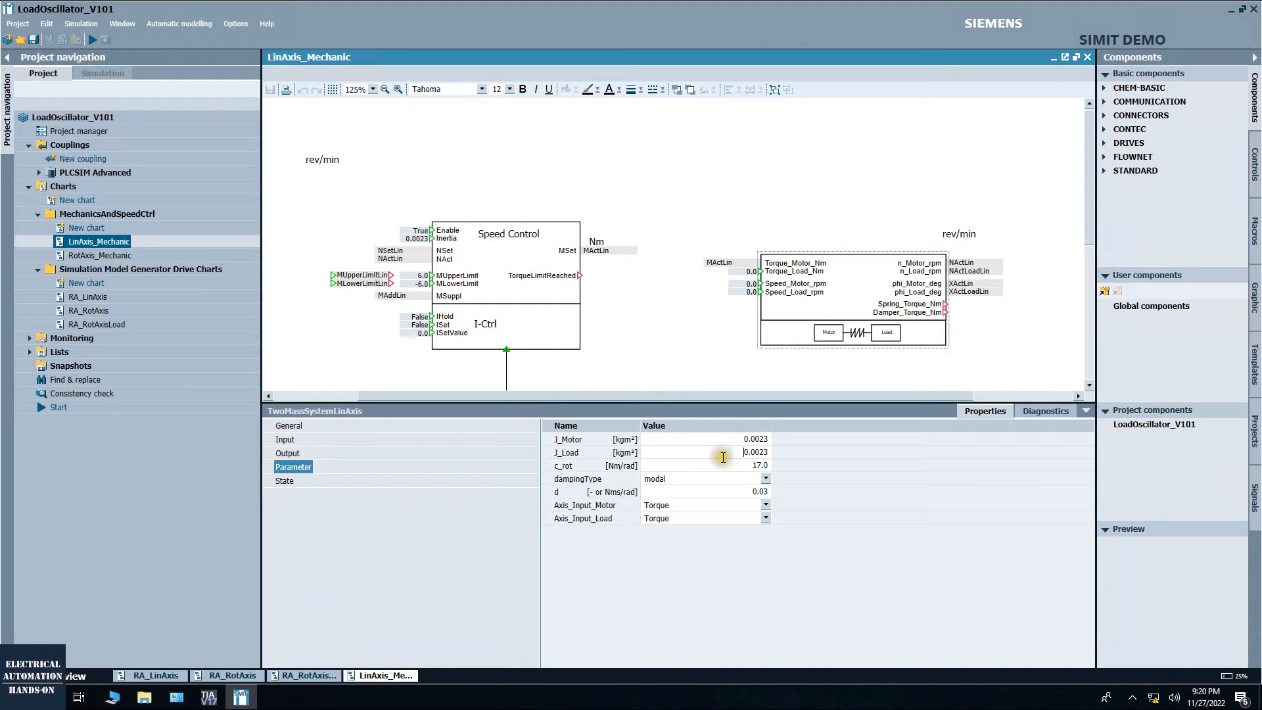
{"action": "left_click_drag", "start_coordinate": [725, 454], "coordinate": [815, 457]}
{"action": "left_click", "coordinate": [287, 480]}
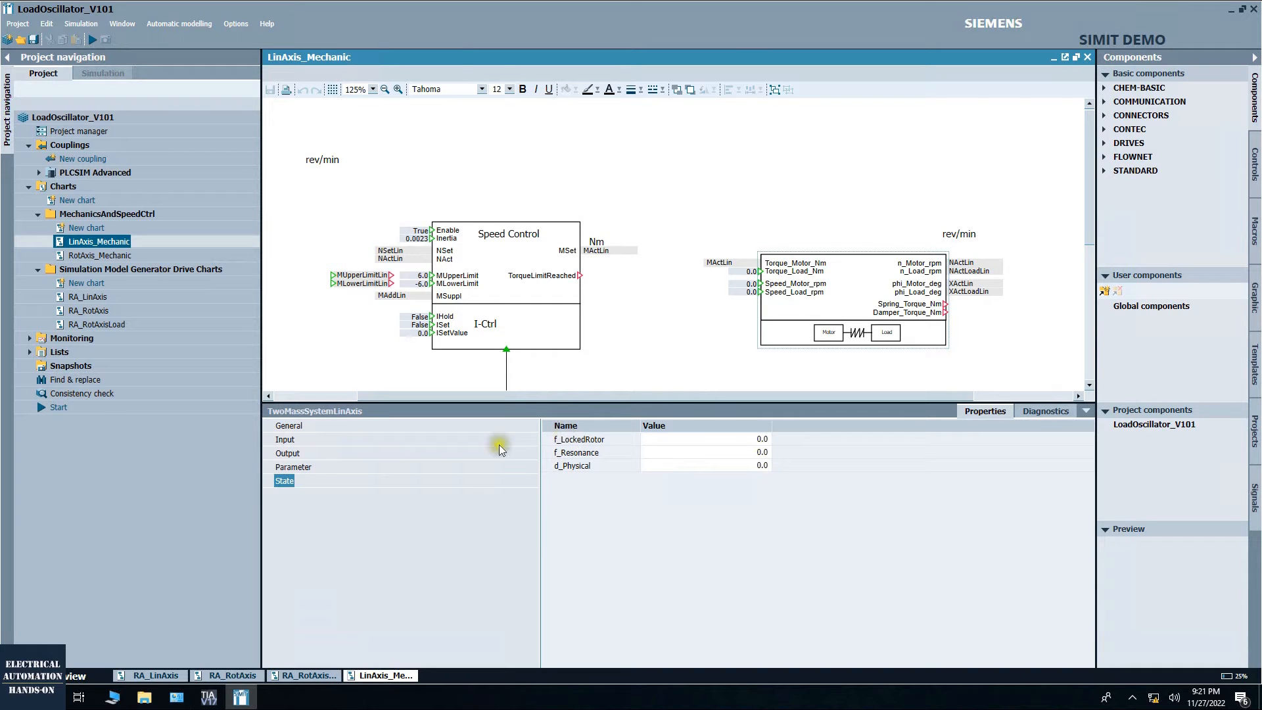
{"action": "left_click_drag", "start_coordinate": [554, 452], "coordinate": [569, 456]}
Check the type and library of the TwoMassSystemLinAxis component, then deselect it
{"action": "left_click", "coordinate": [860, 288]}
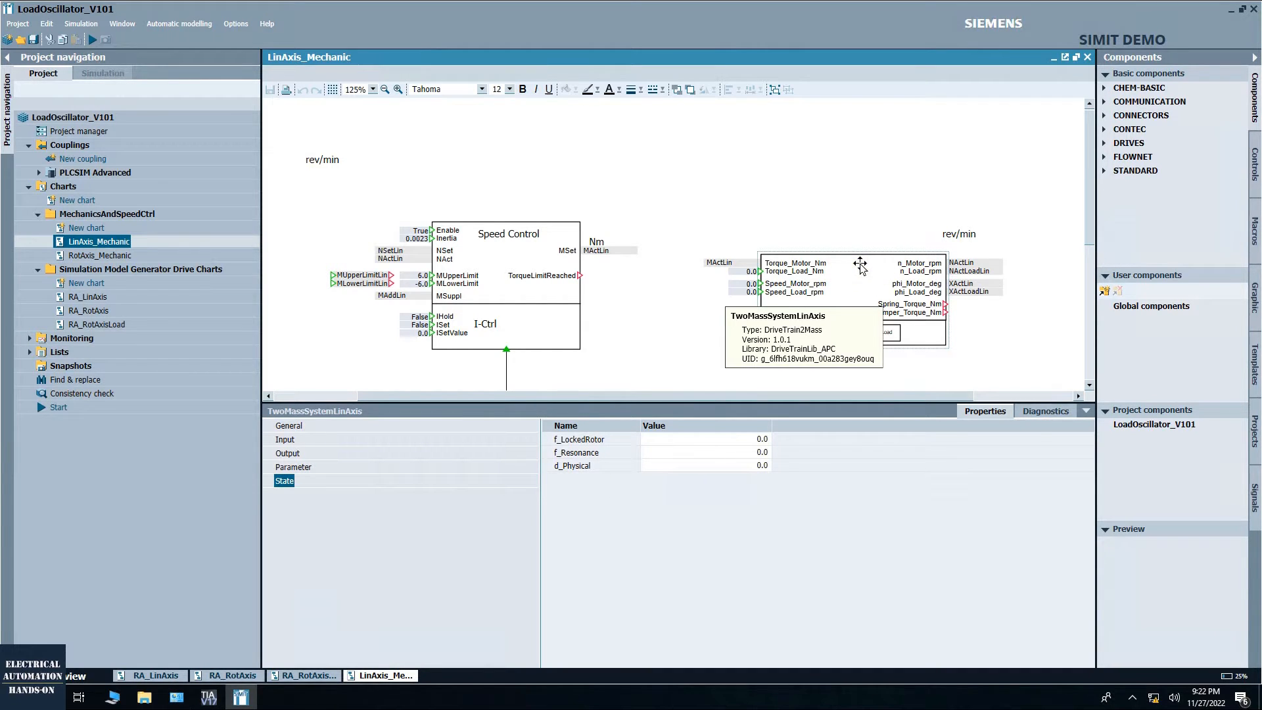
{"action": "left_click", "coordinate": [858, 262]}
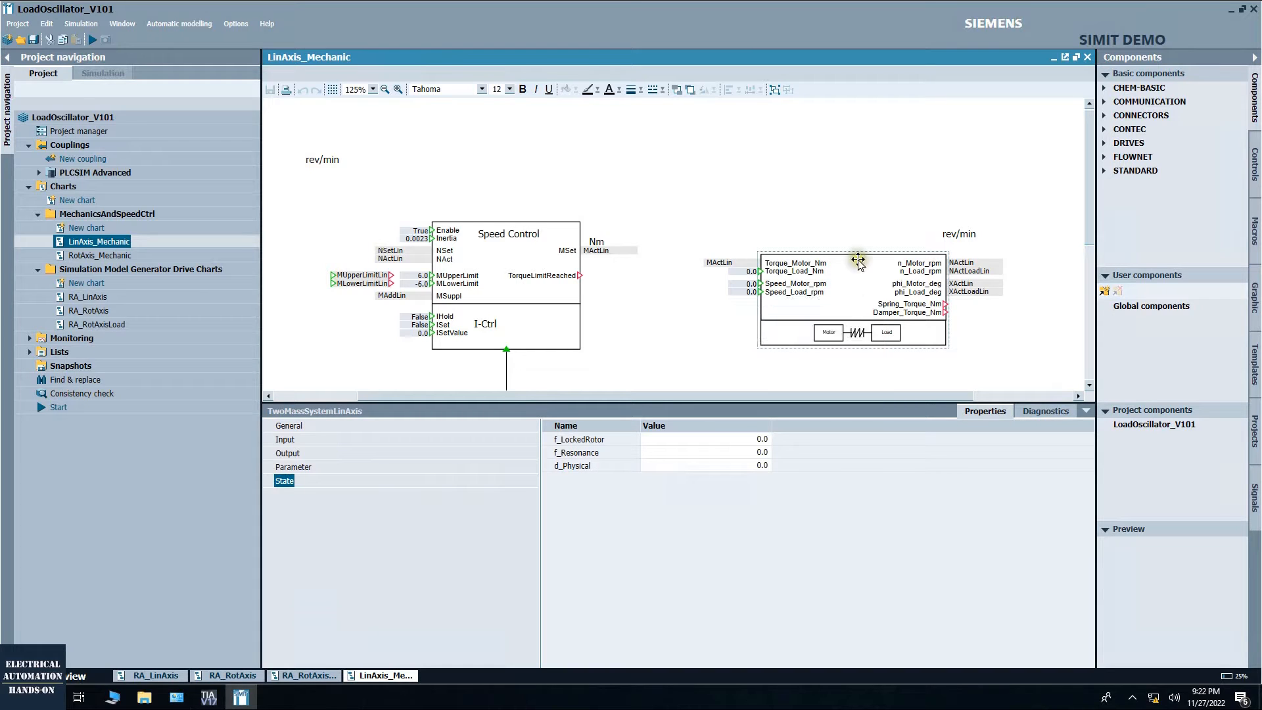
{"action": "left_click", "coordinate": [873, 268]}
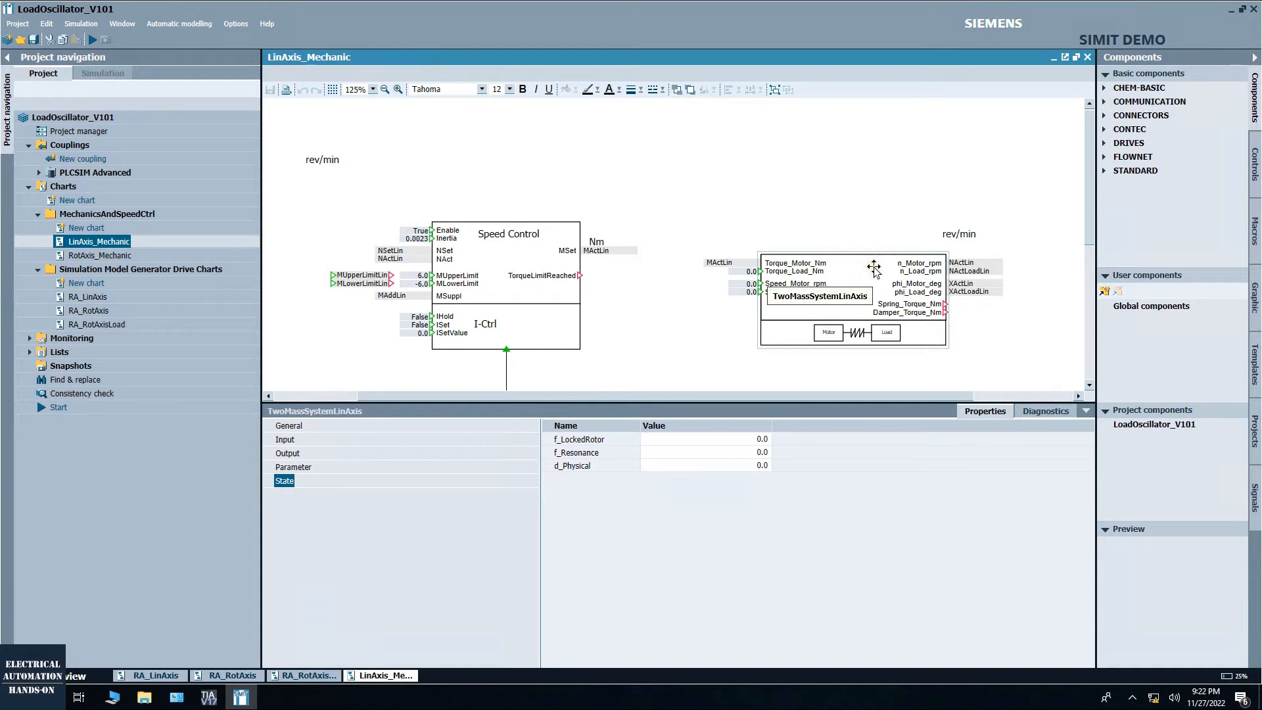
{"action": "left_click", "coordinate": [672, 290]}
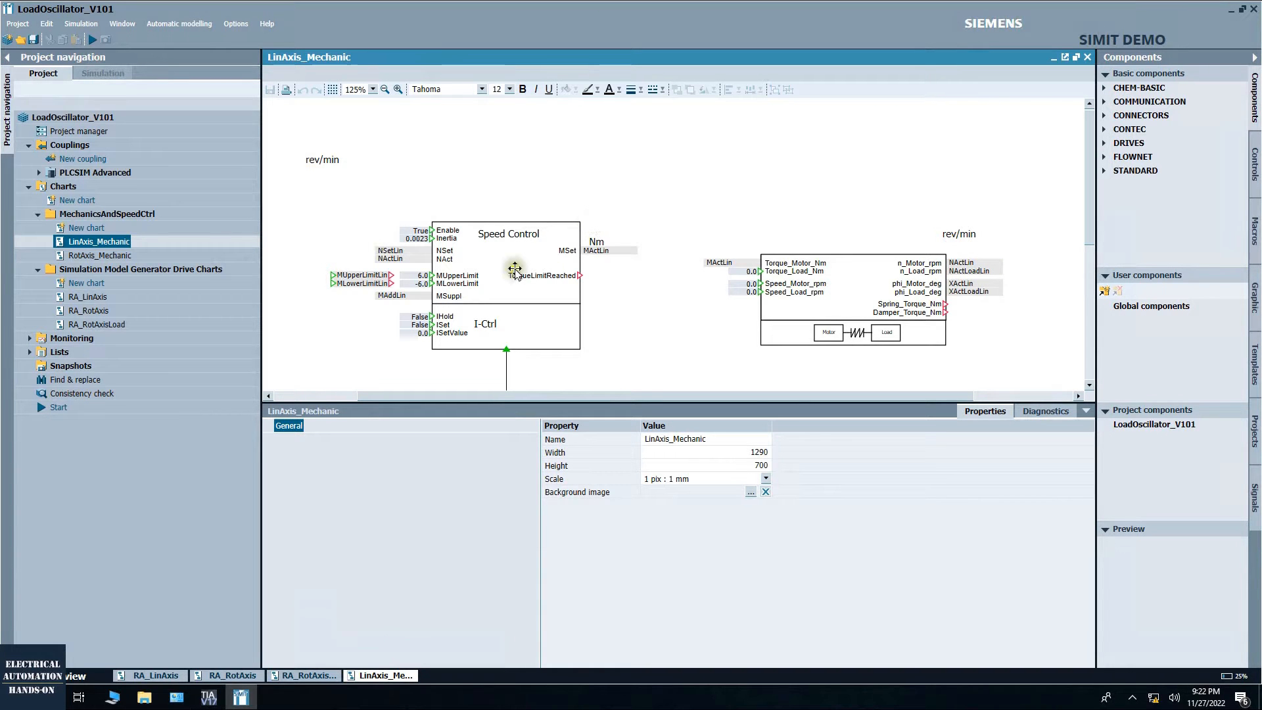
Float the LinAxis_Mechanic chart below RA_LinAxis and compare the signals that connect the two charts
{"action": "left_click_drag", "start_coordinate": [562, 58], "coordinate": [642, 358]}
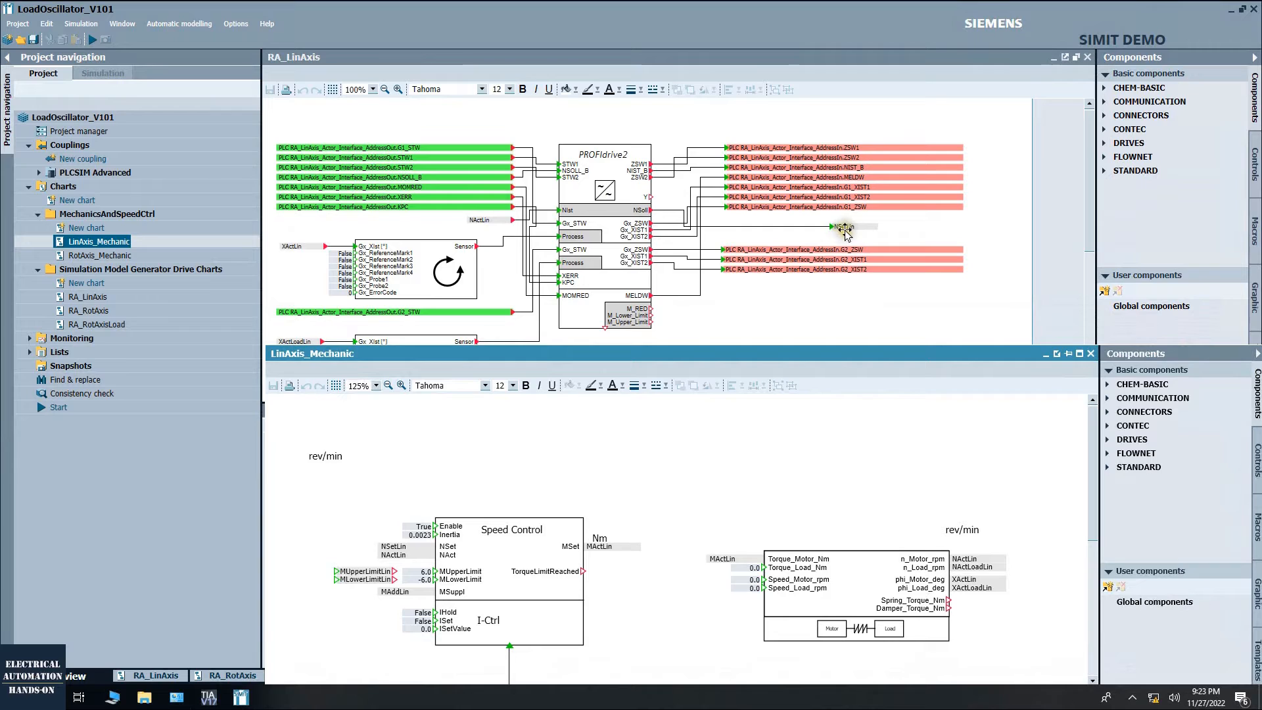
{"action": "left_click_drag", "start_coordinate": [845, 232], "coordinate": [394, 546]}
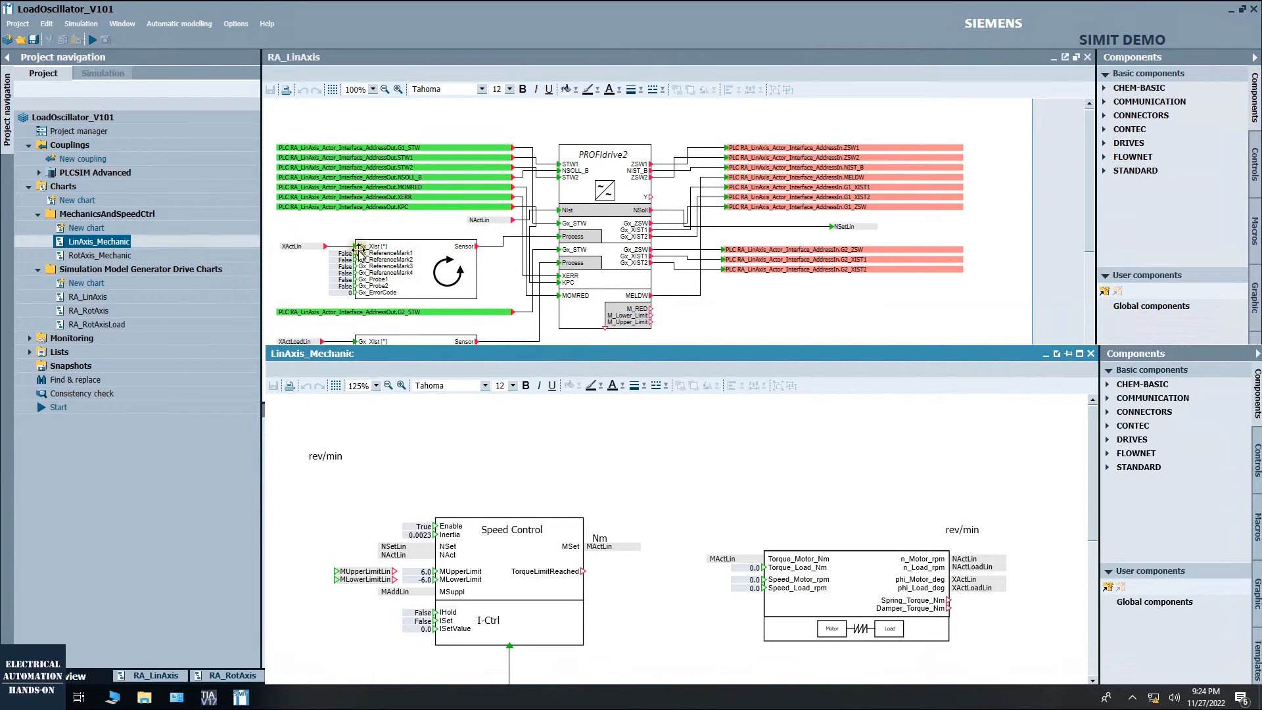
{"action": "scroll", "coordinate": [360, 249], "scroll_direction": "down", "scroll_amount": 1}
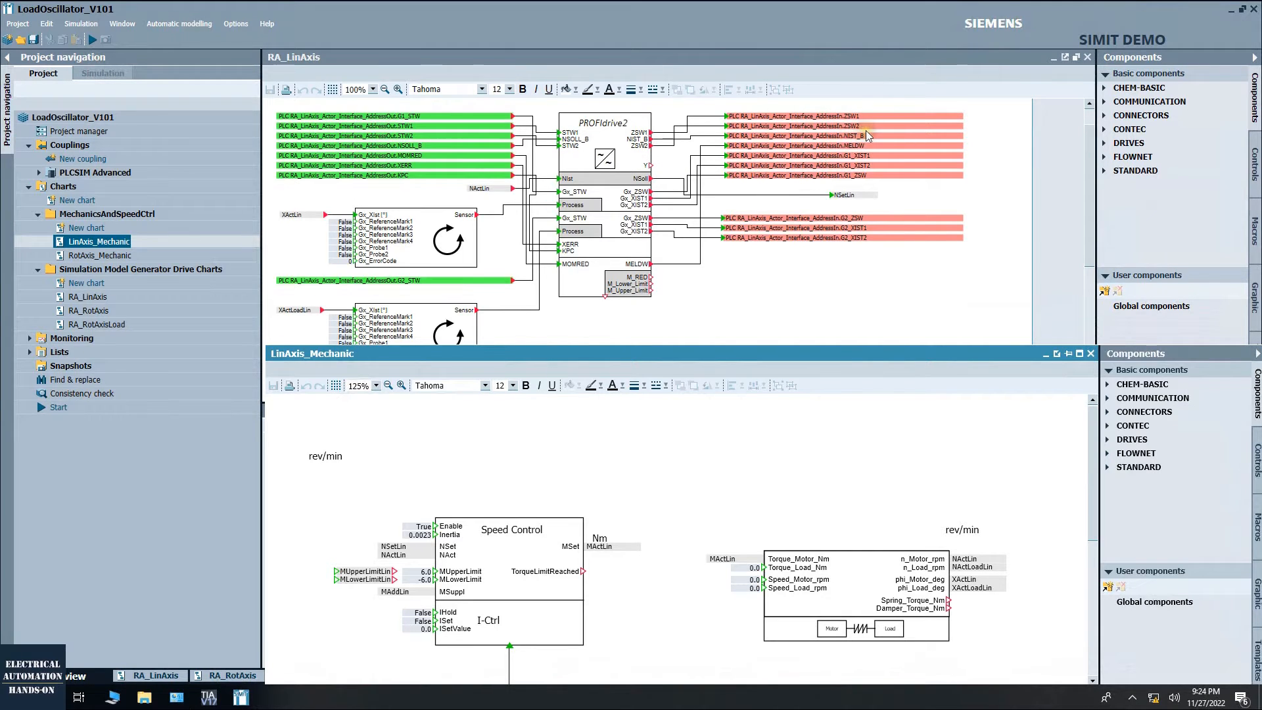
{"action": "scroll", "coordinate": [746, 283], "scroll_direction": "down", "scroll_amount": 3}
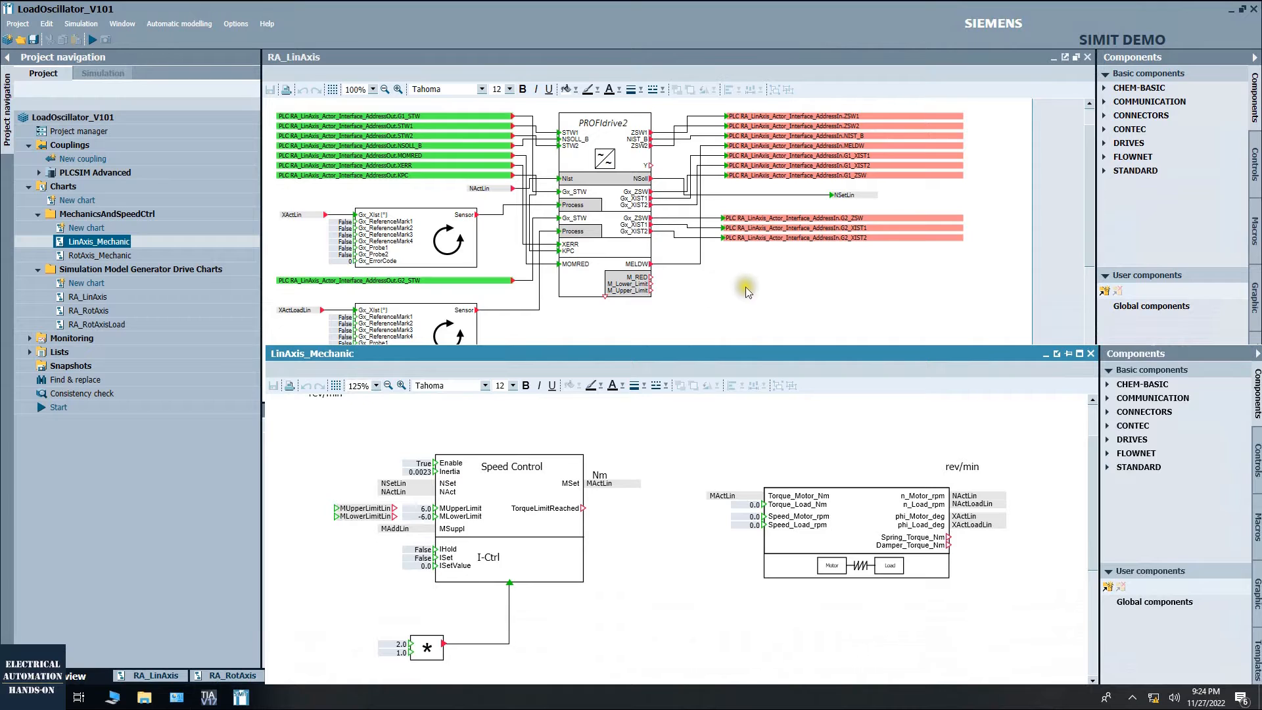
{"action": "left_click_drag", "start_coordinate": [746, 354], "coordinate": [740, 365]}
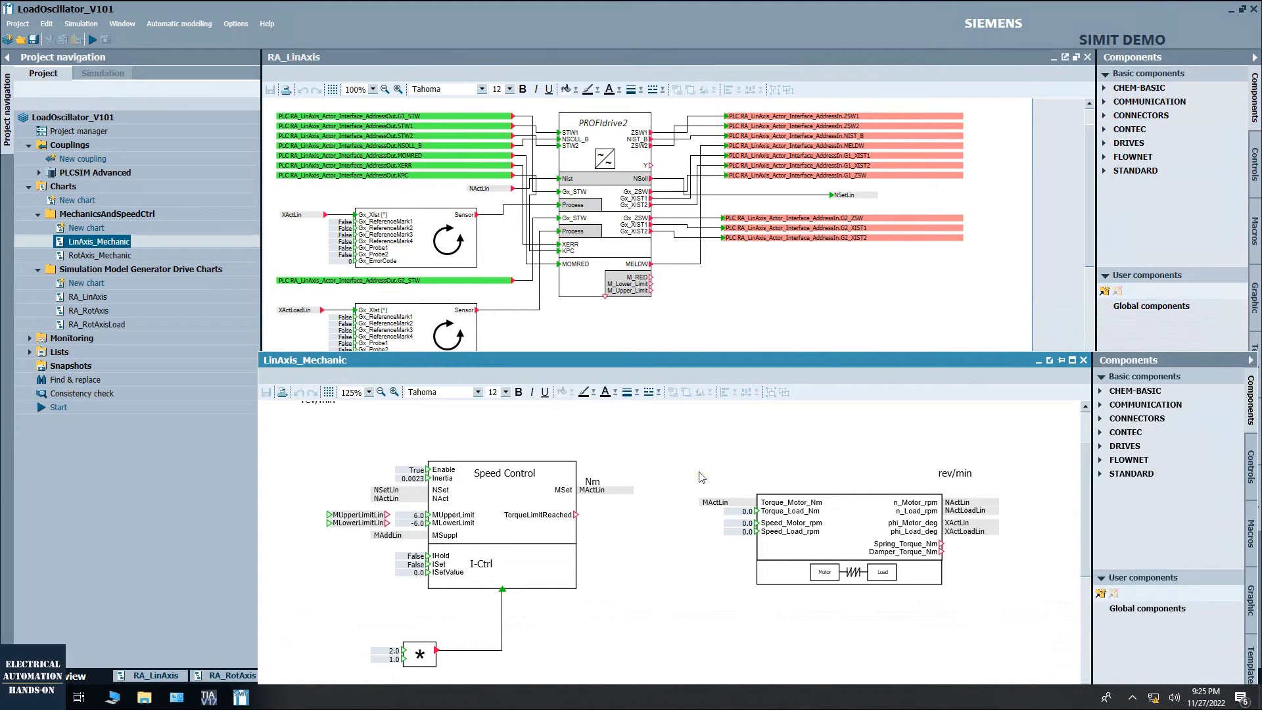
Open the PLC coupling under PLCSIM Advanced, examine its input signals, and enlarge the input and output tables
{"action": "left_click", "coordinate": [39, 172]}
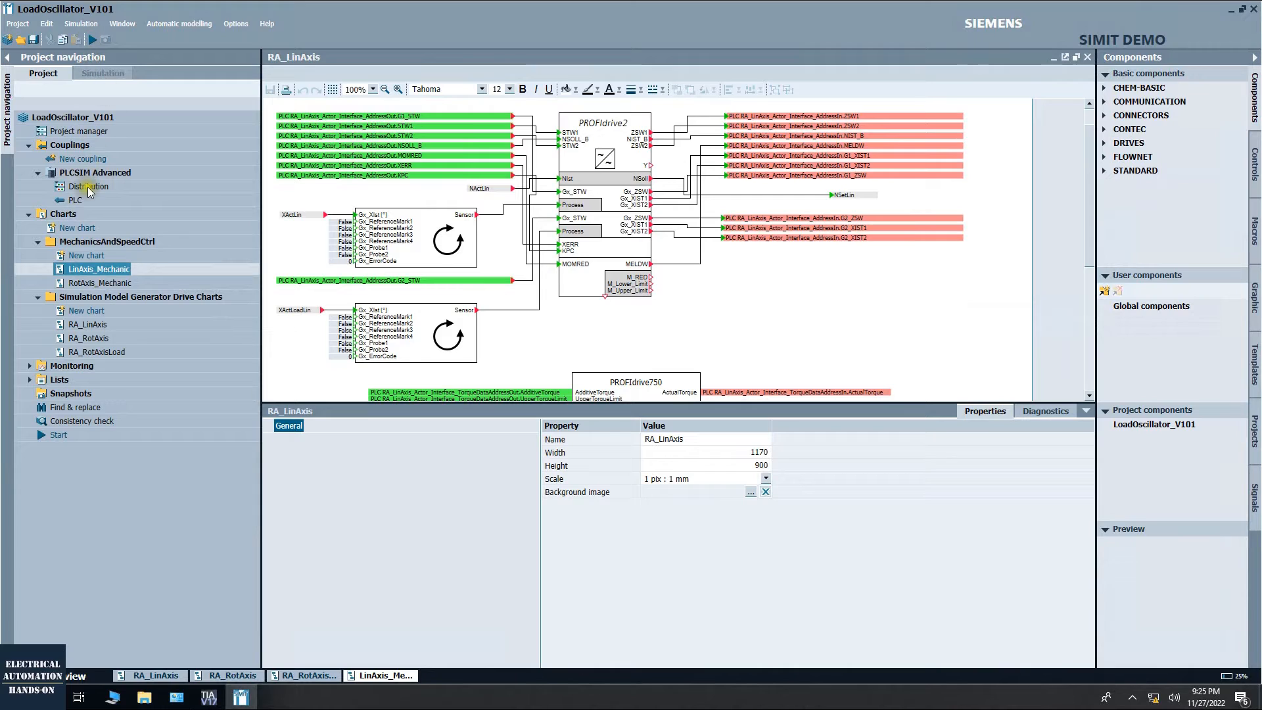
{"action": "left_click", "coordinate": [75, 201]}
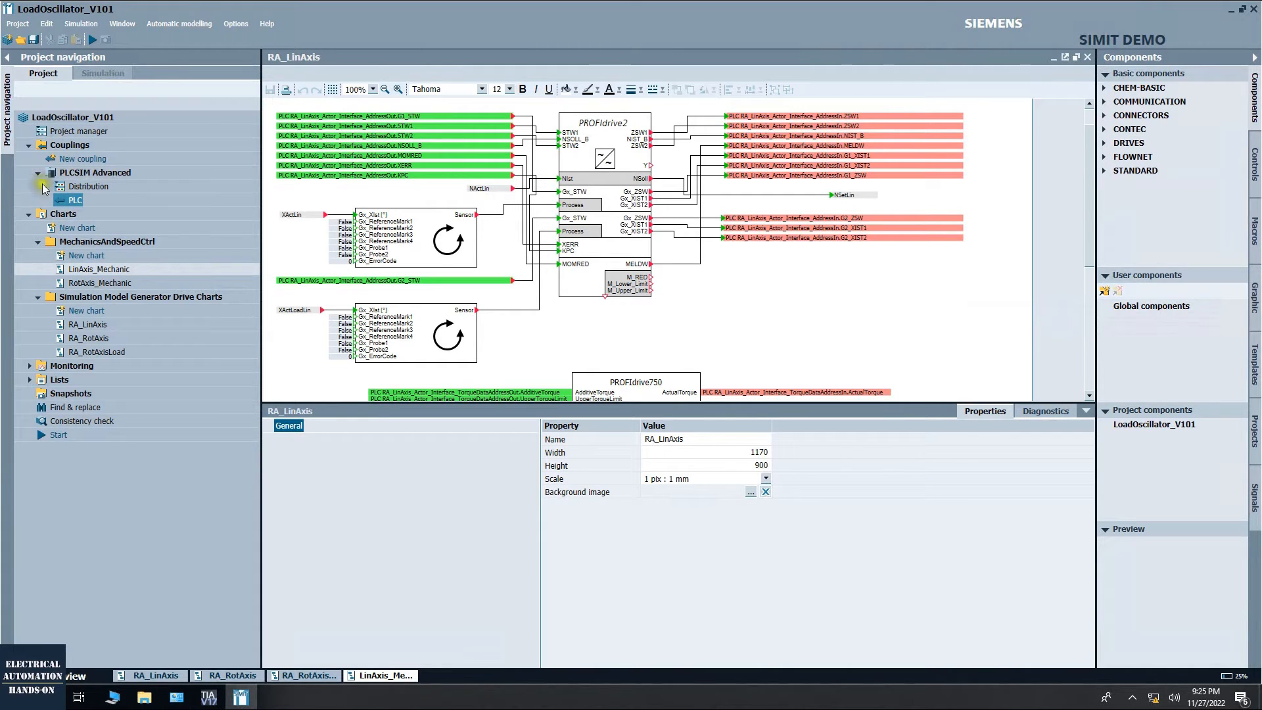
{"action": "double_click", "coordinate": [73, 201]}
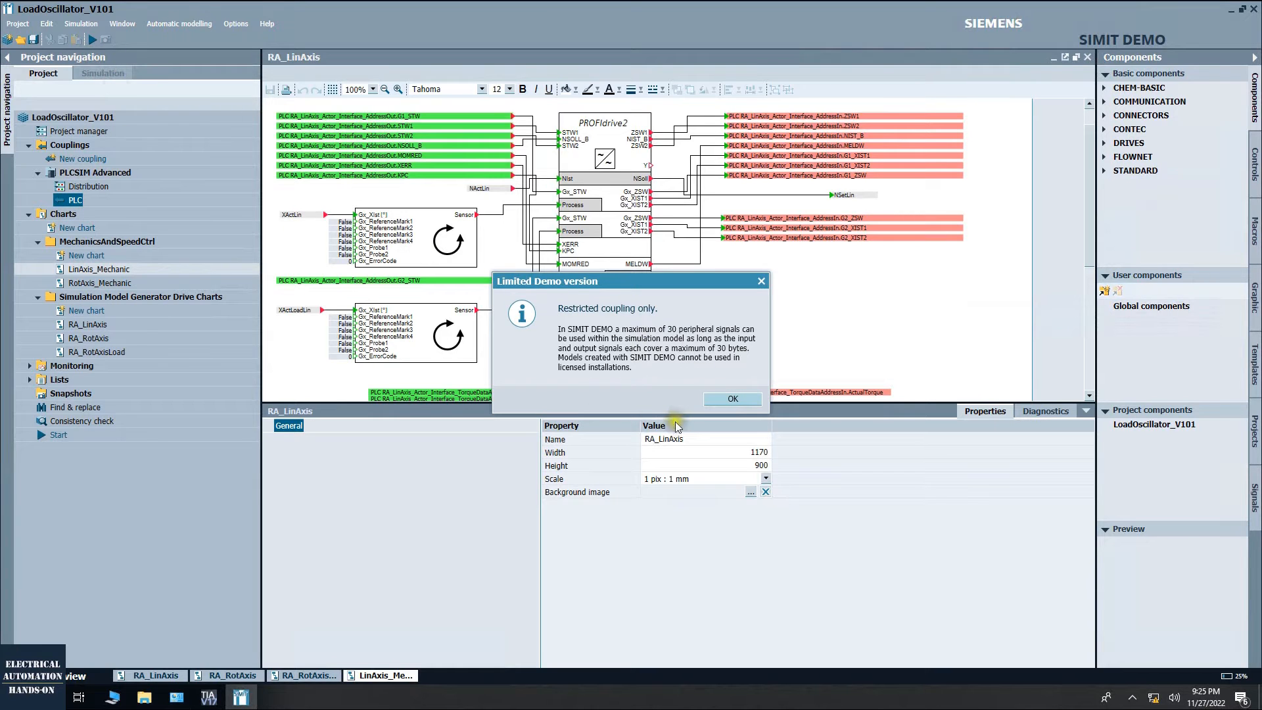
{"action": "left_click", "coordinate": [735, 399]}
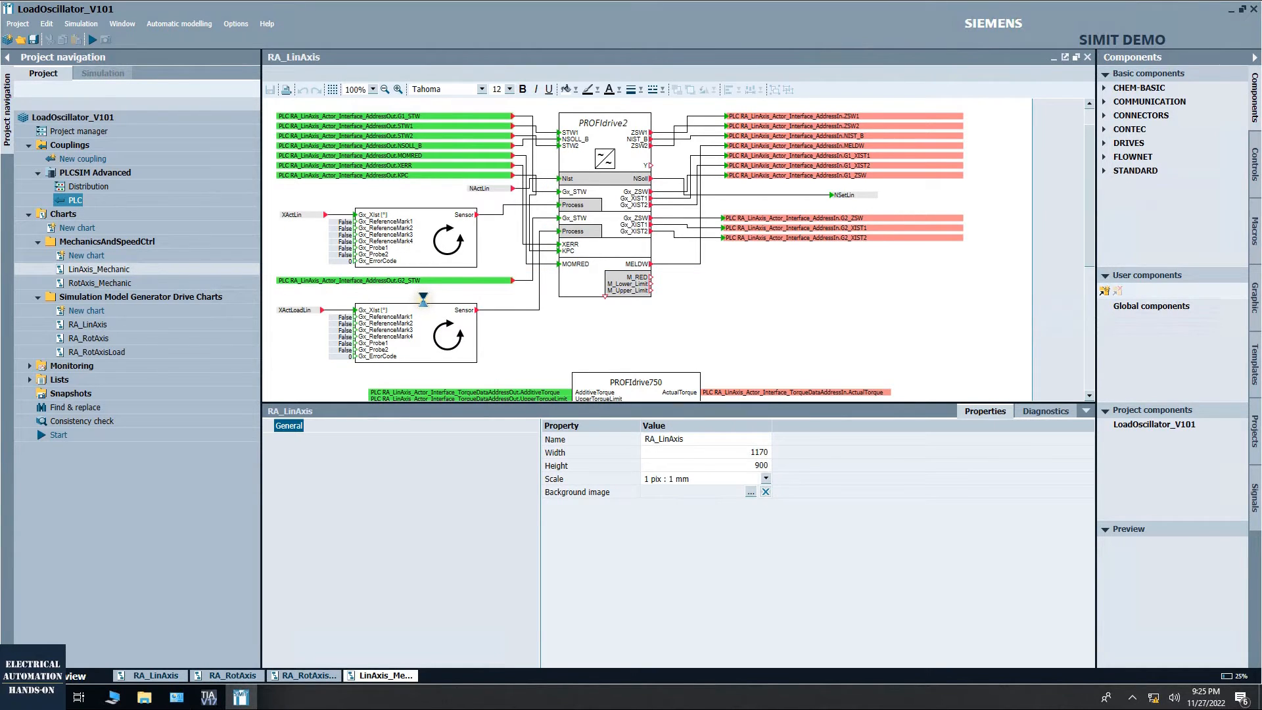
{"action": "scroll", "coordinate": [569, 198], "scroll_direction": "down", "scroll_amount": 3}
{"action": "scroll", "coordinate": [565, 196], "scroll_direction": "down", "scroll_amount": 10}
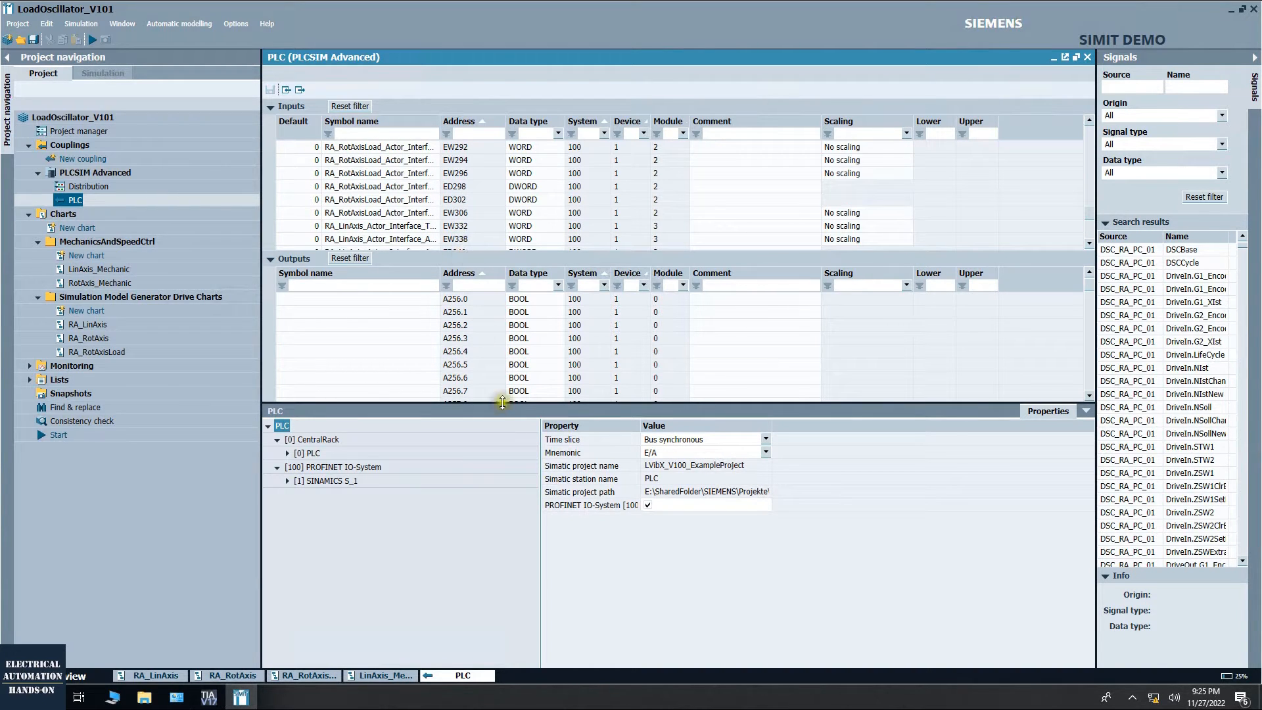
{"action": "left_click_drag", "start_coordinate": [500, 405], "coordinate": [500, 636]}
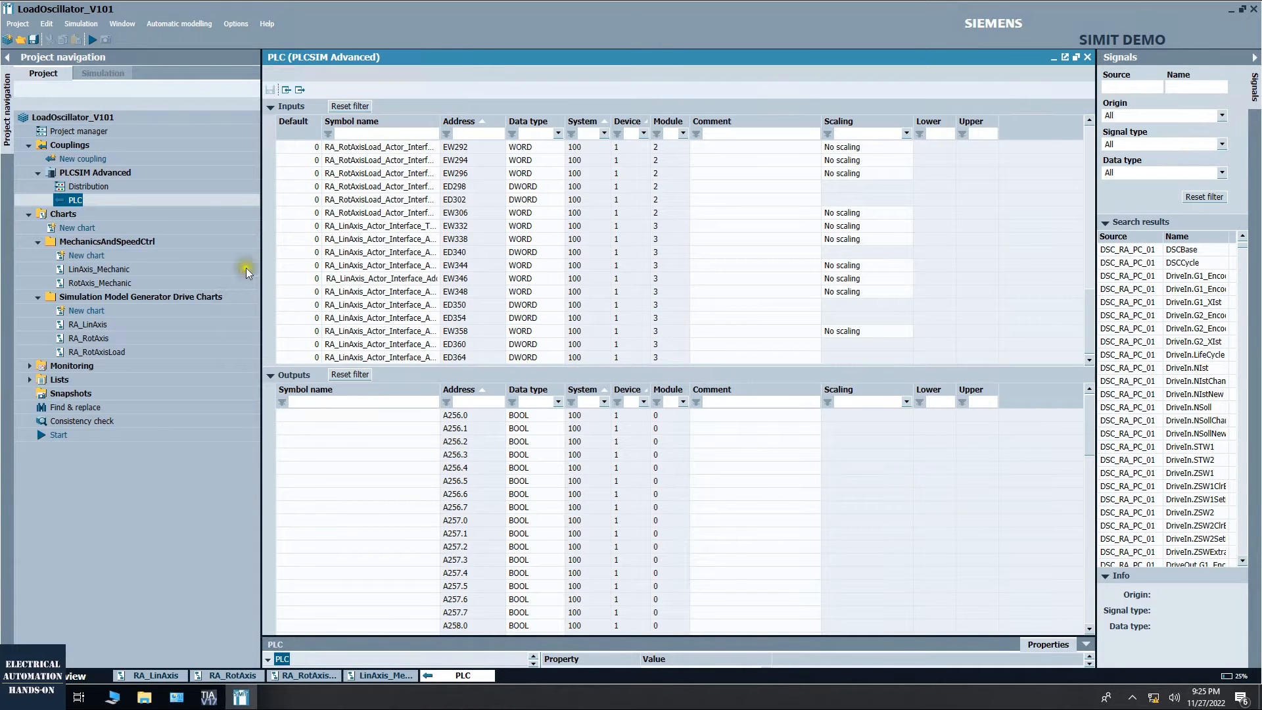
Compare the signals in the LinAxis_Mechanic and RA_LinAxis charts with the full input symbol names in the PLC coupling
{"action": "double_click", "coordinate": [116, 270]}
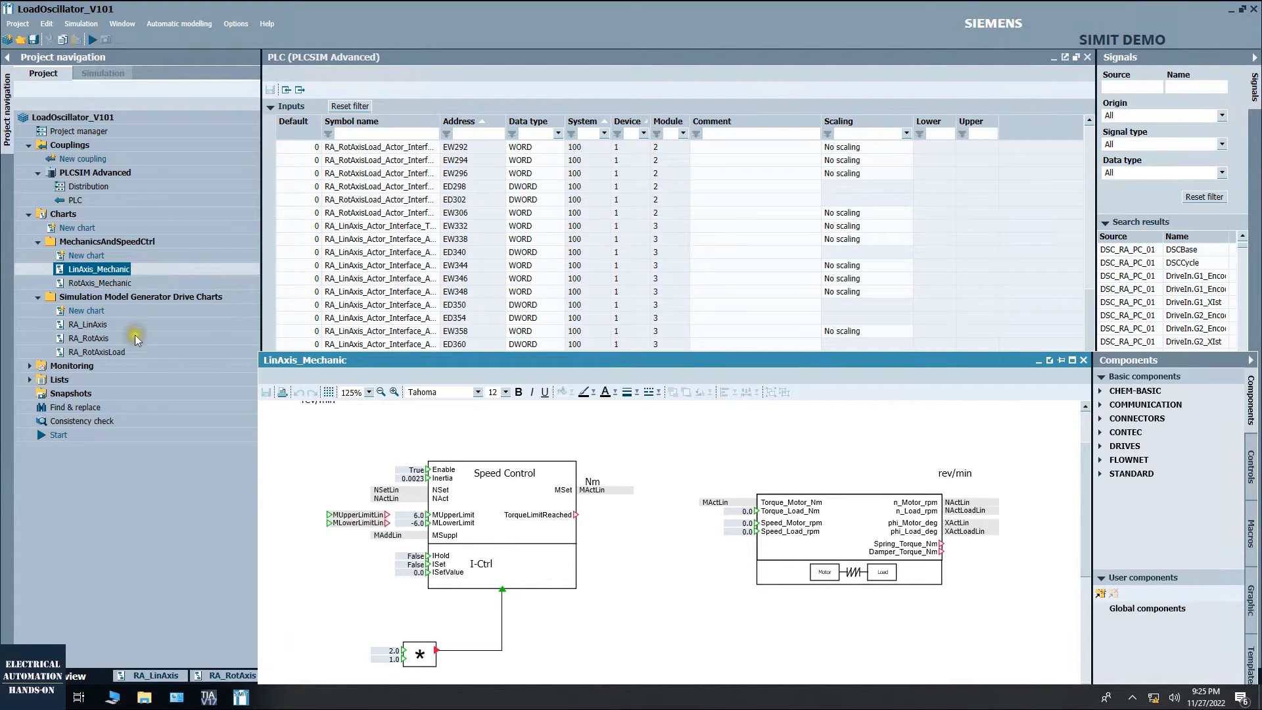
{"action": "double_click", "coordinate": [89, 325]}
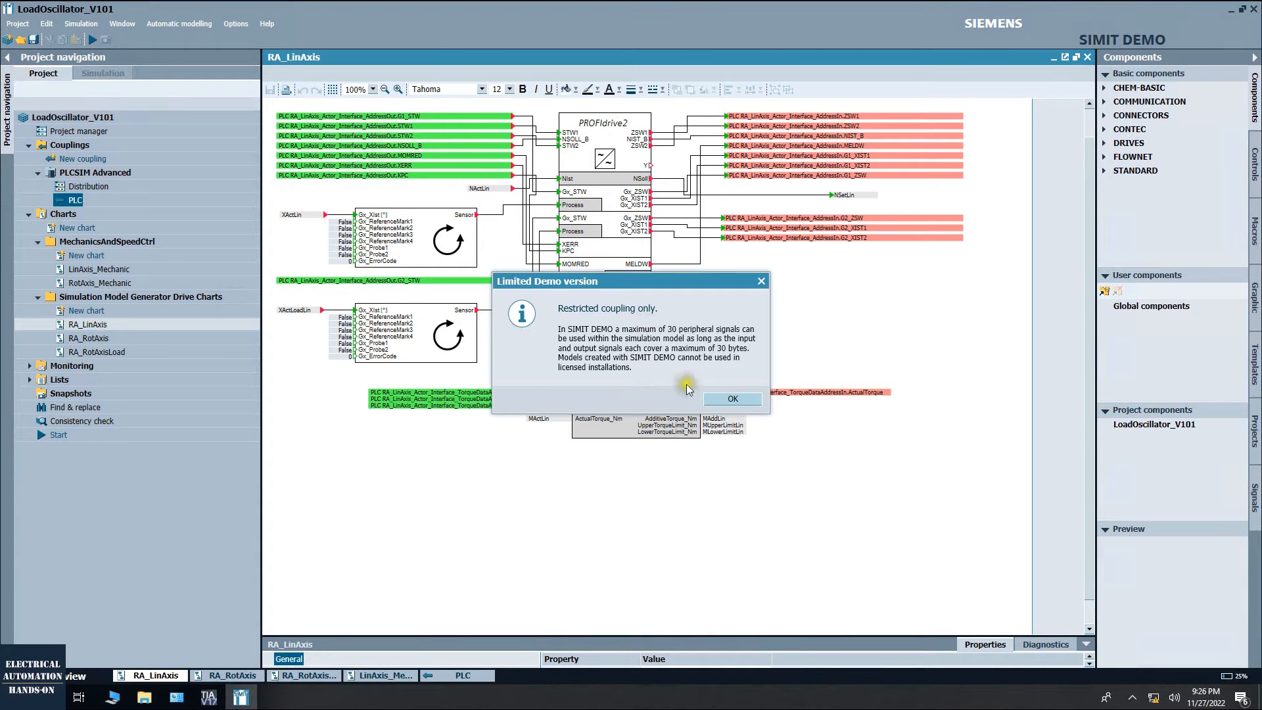
{"action": "left_click", "coordinate": [711, 398]}
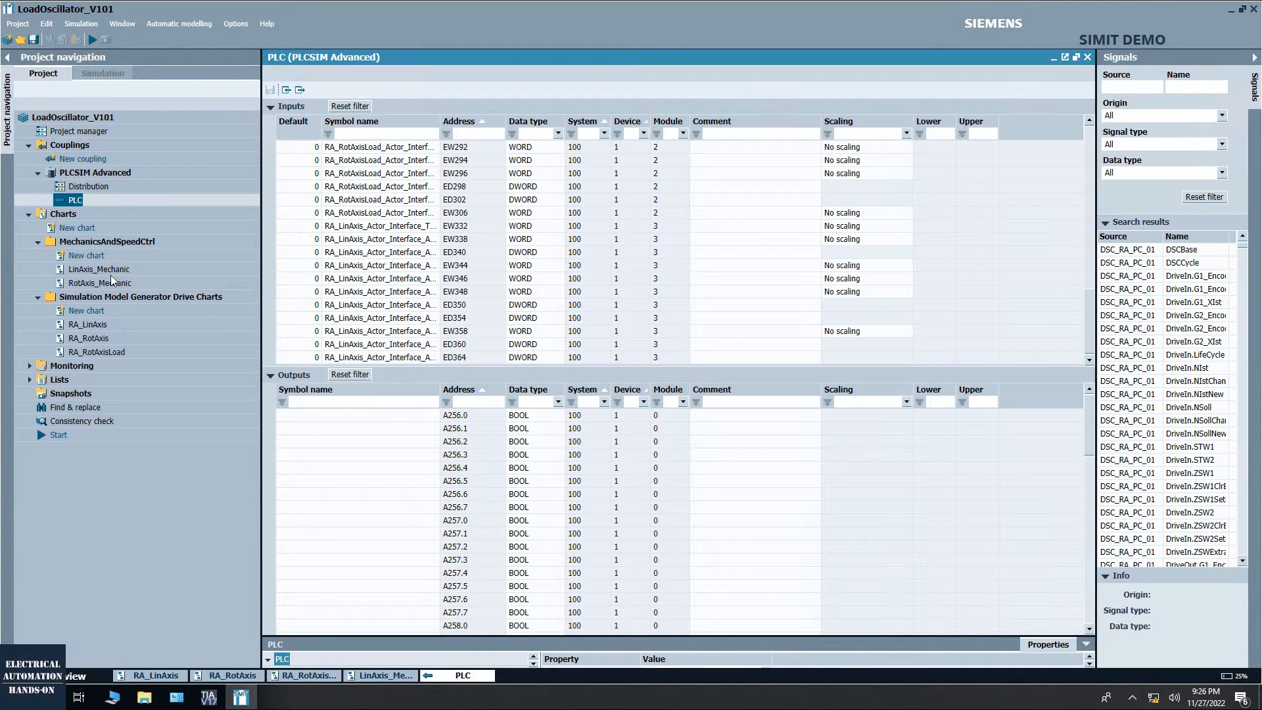
{"action": "double_click", "coordinate": [87, 324]}
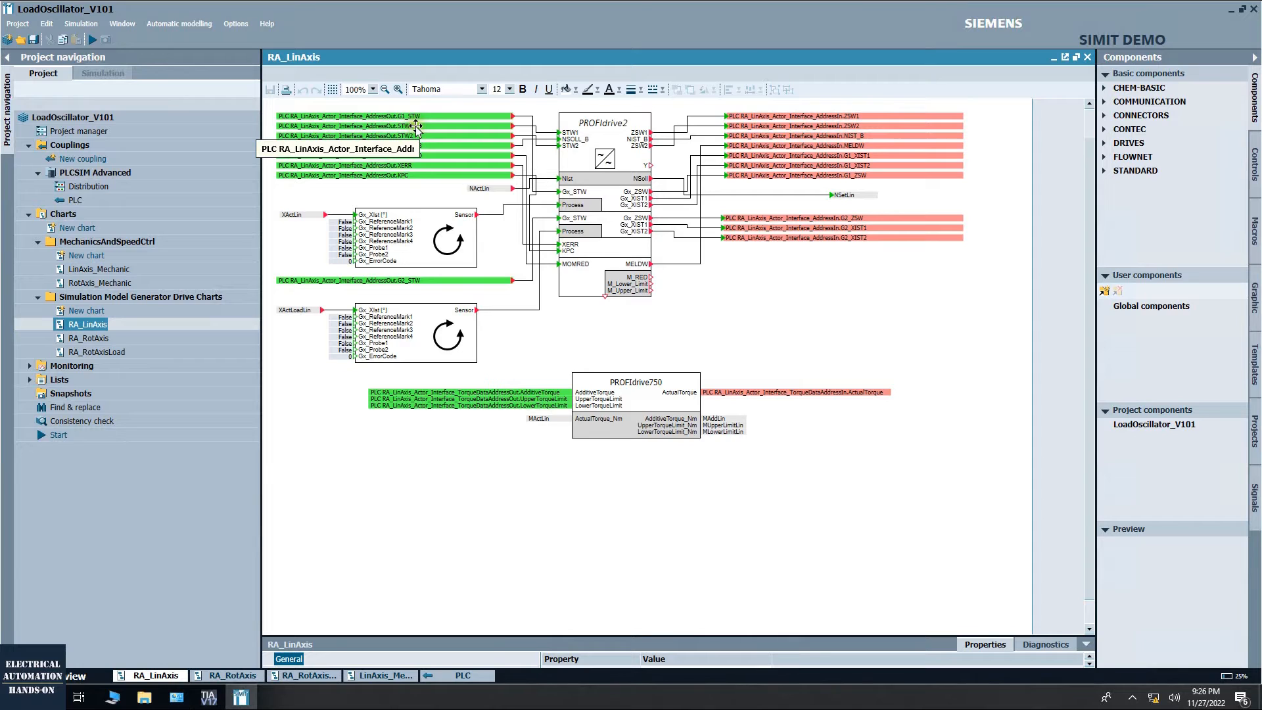
{"action": "double_click", "coordinate": [78, 198]}
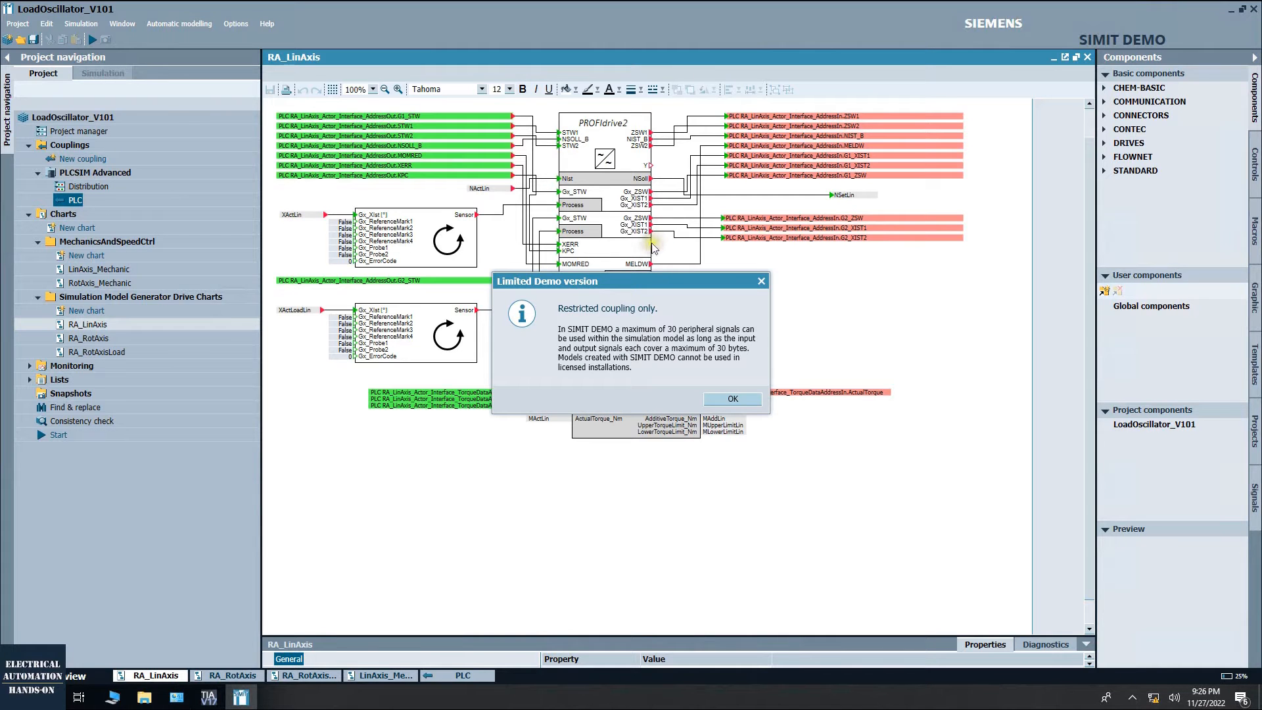
{"action": "left_click", "coordinate": [732, 399]}
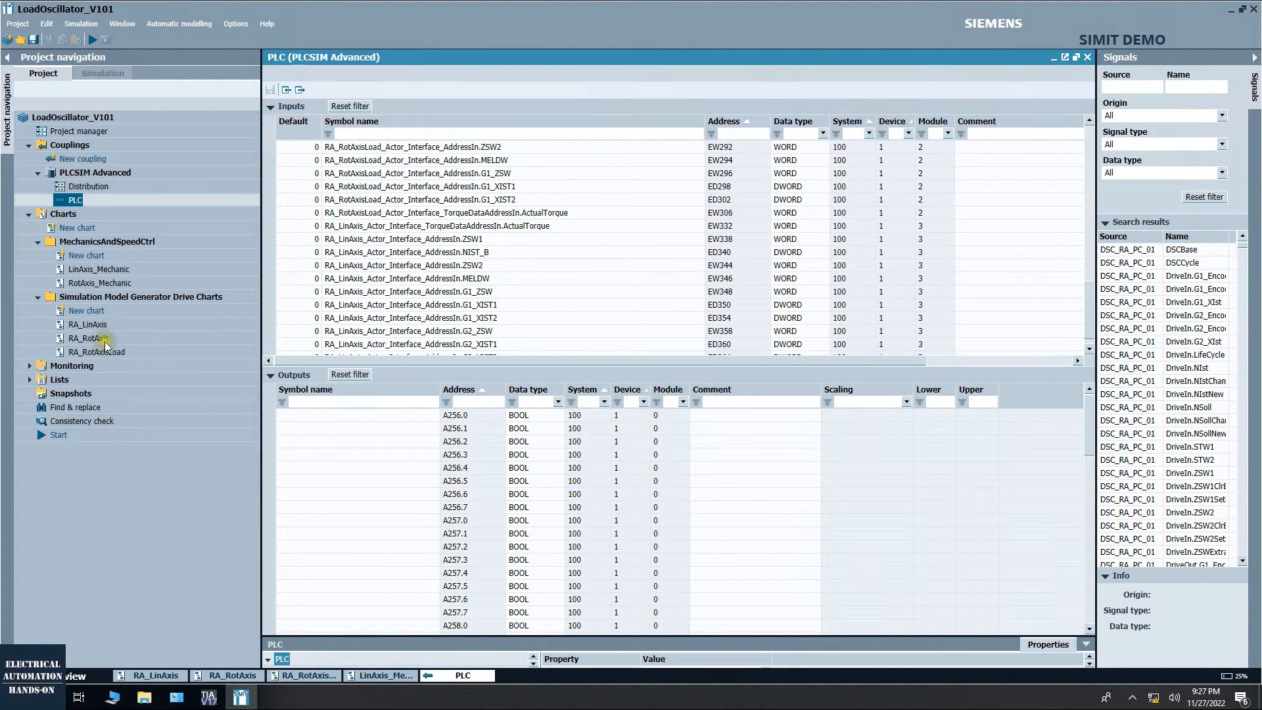
{"action": "left_click", "coordinate": [434, 226]}
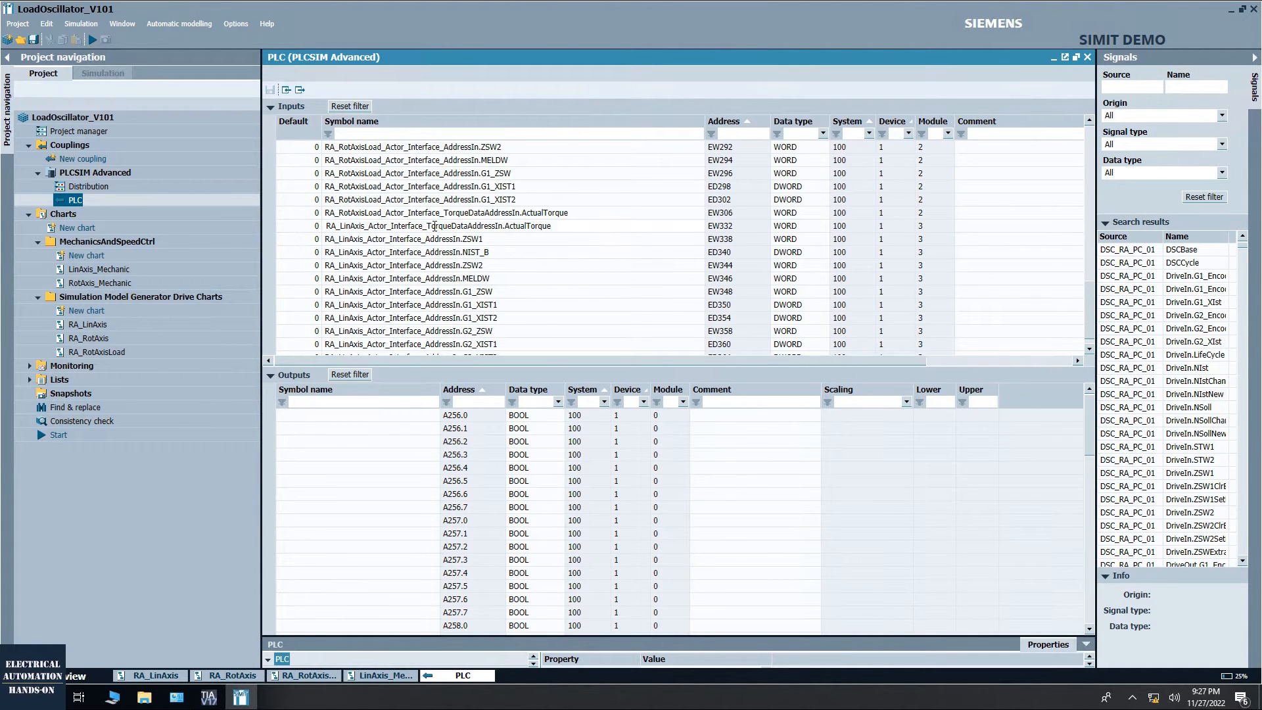
Delete the RA_RotAxis and RA_RotAxisLoad charts from the Simulation Model Generator Drive Charts folder
{"action": "left_click", "coordinate": [92, 340]}
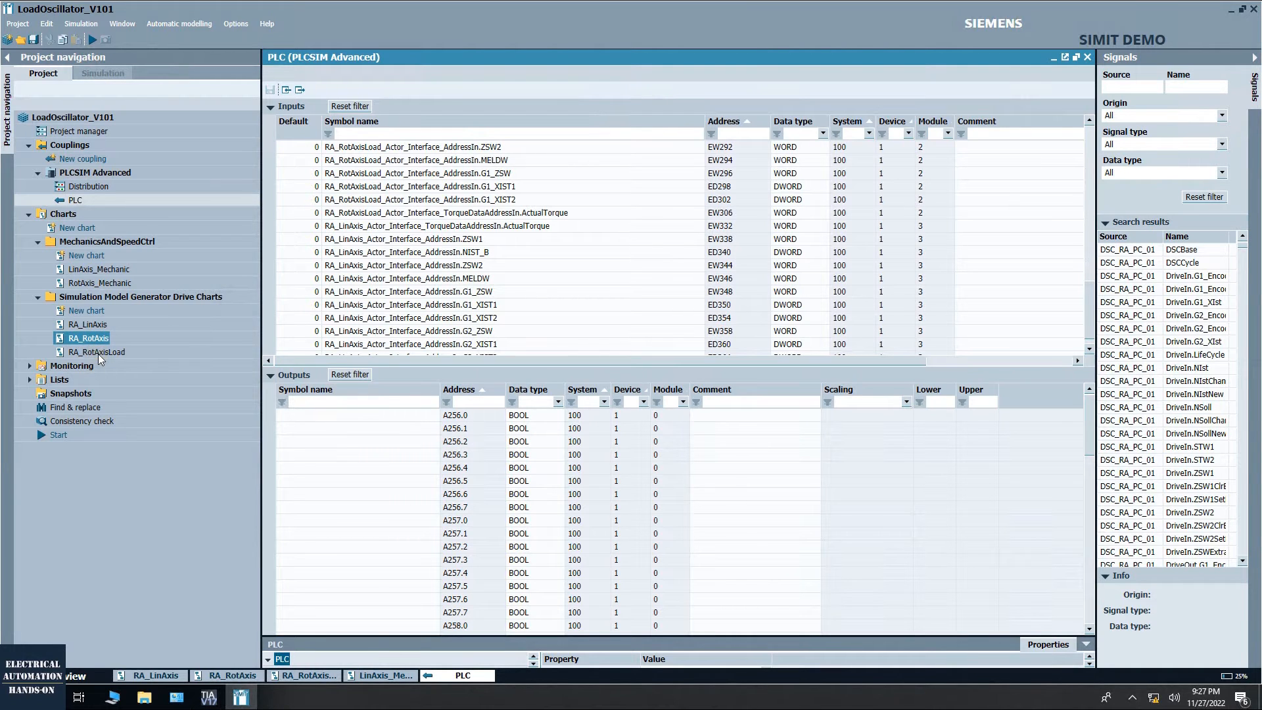
{"action": "double_click", "coordinate": [97, 352]}
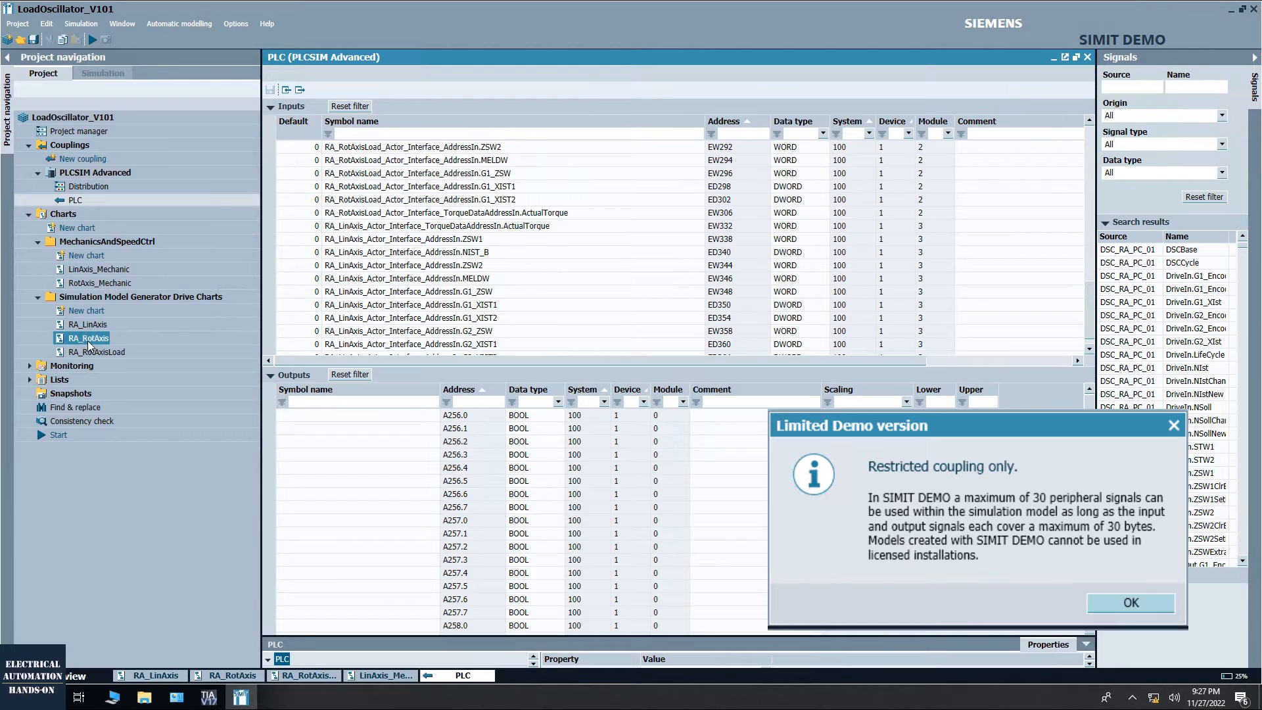
{"action": "key", "text": "Delete"}
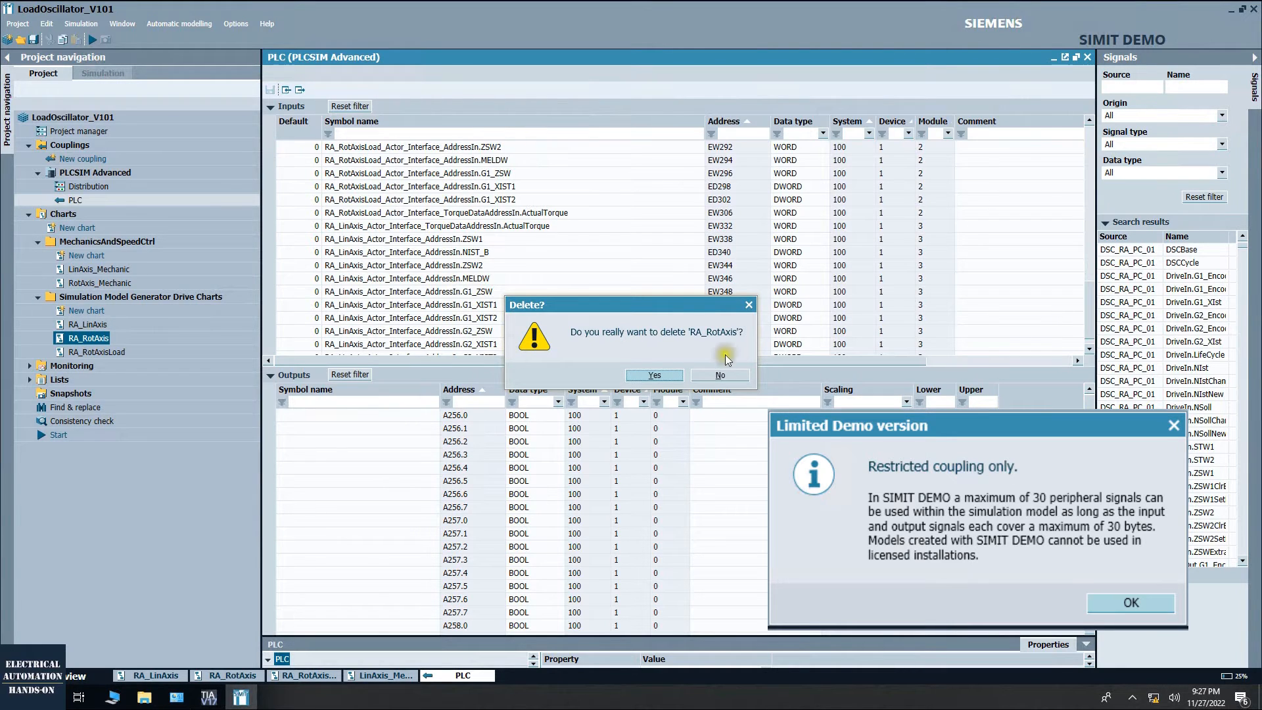
{"action": "left_click", "coordinate": [659, 376]}
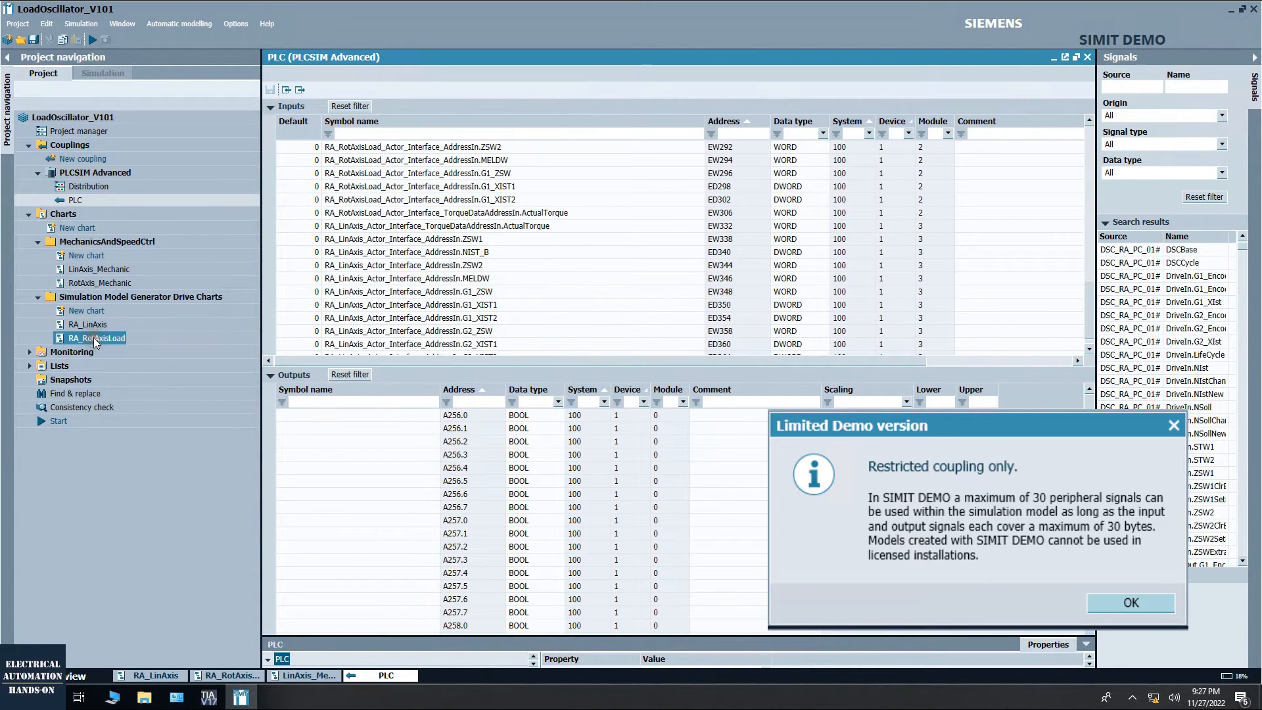
{"action": "key", "text": "Delete"}
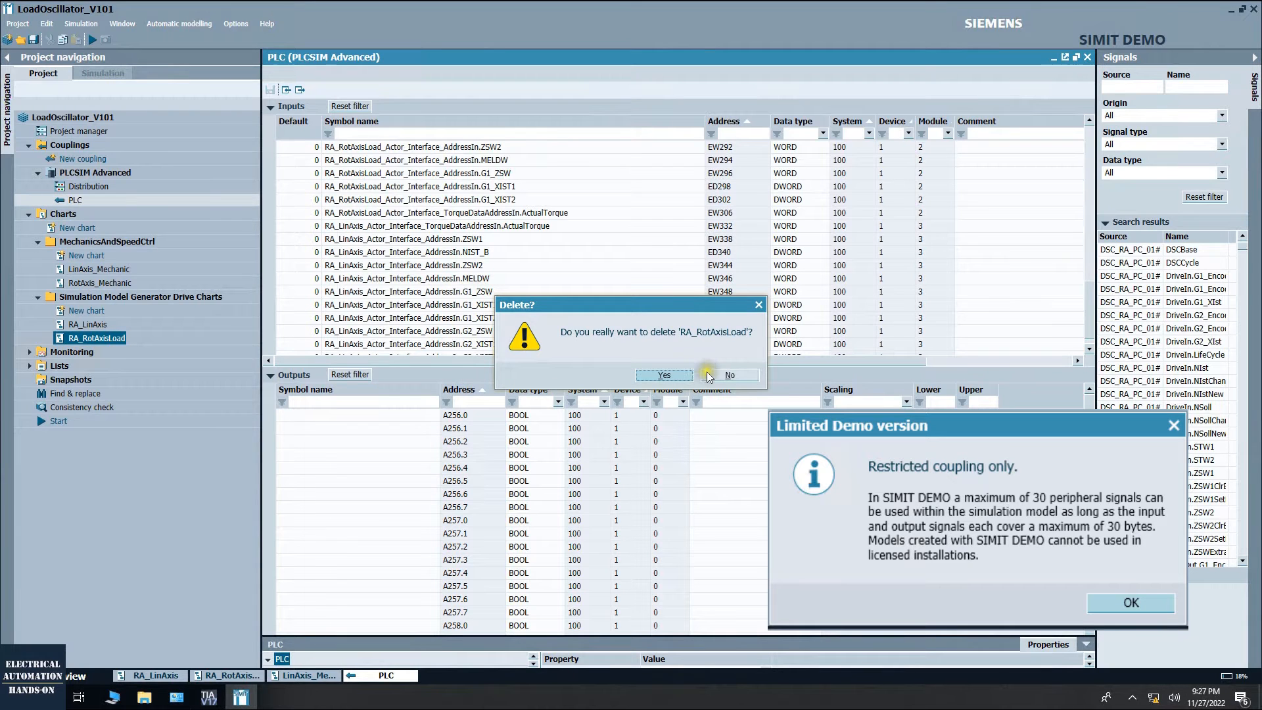
{"action": "left_click", "coordinate": [679, 376]}
View the RA_LinAxis chart, then delete the RotAxis_Mechanic chart from the MechanicsAndSpeedCtrl folder
{"action": "double_click", "coordinate": [87, 325]}
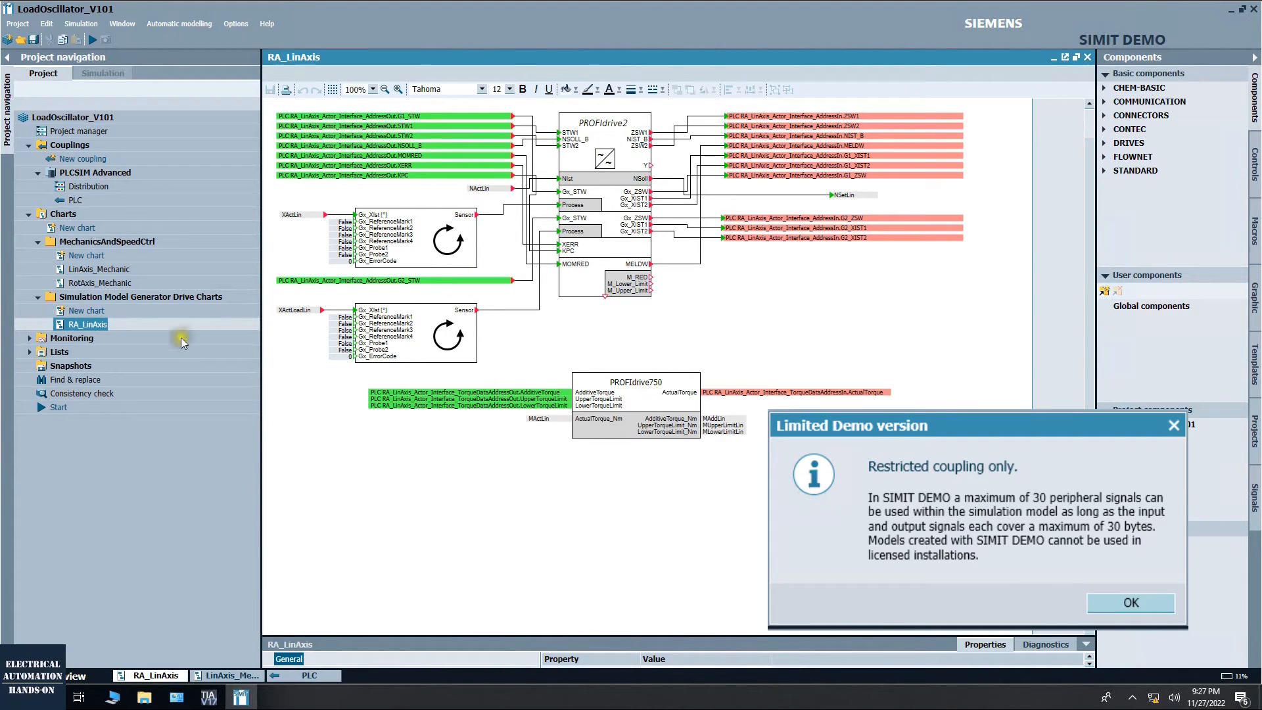
{"action": "left_click", "coordinate": [94, 284]}
{"action": "double_click", "coordinate": [94, 283]}
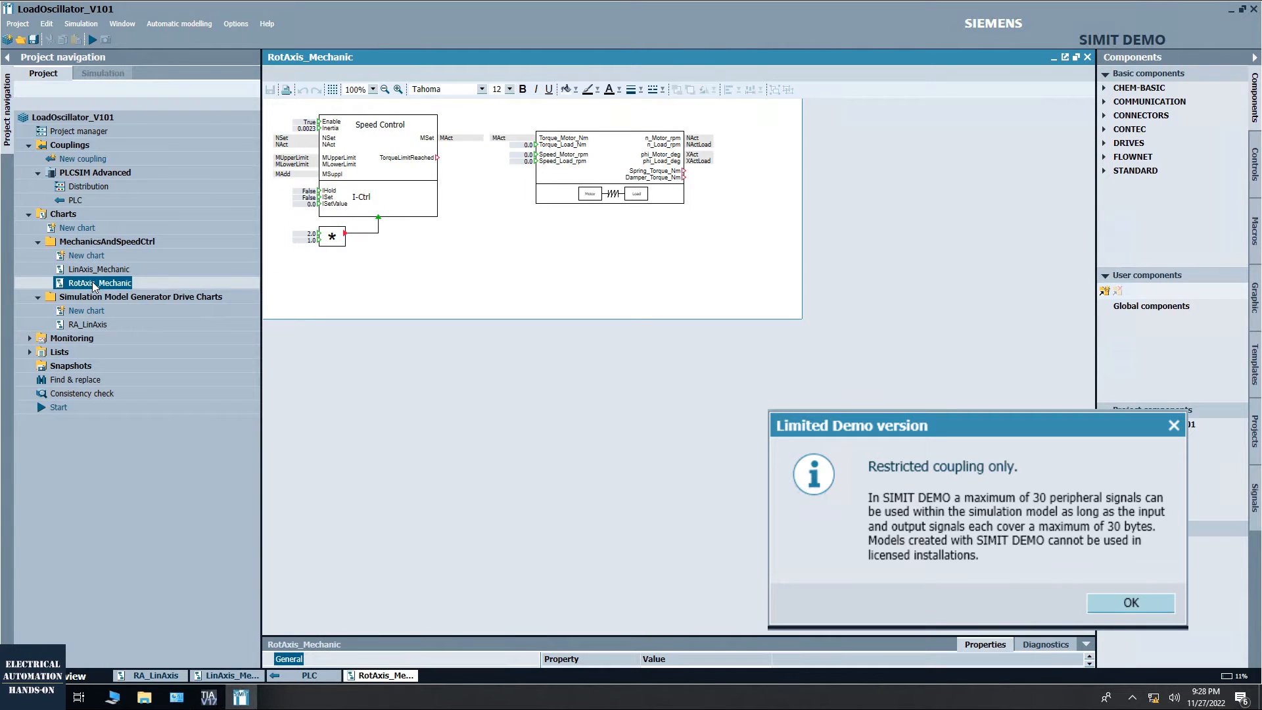
{"action": "left_click", "coordinate": [117, 288]}
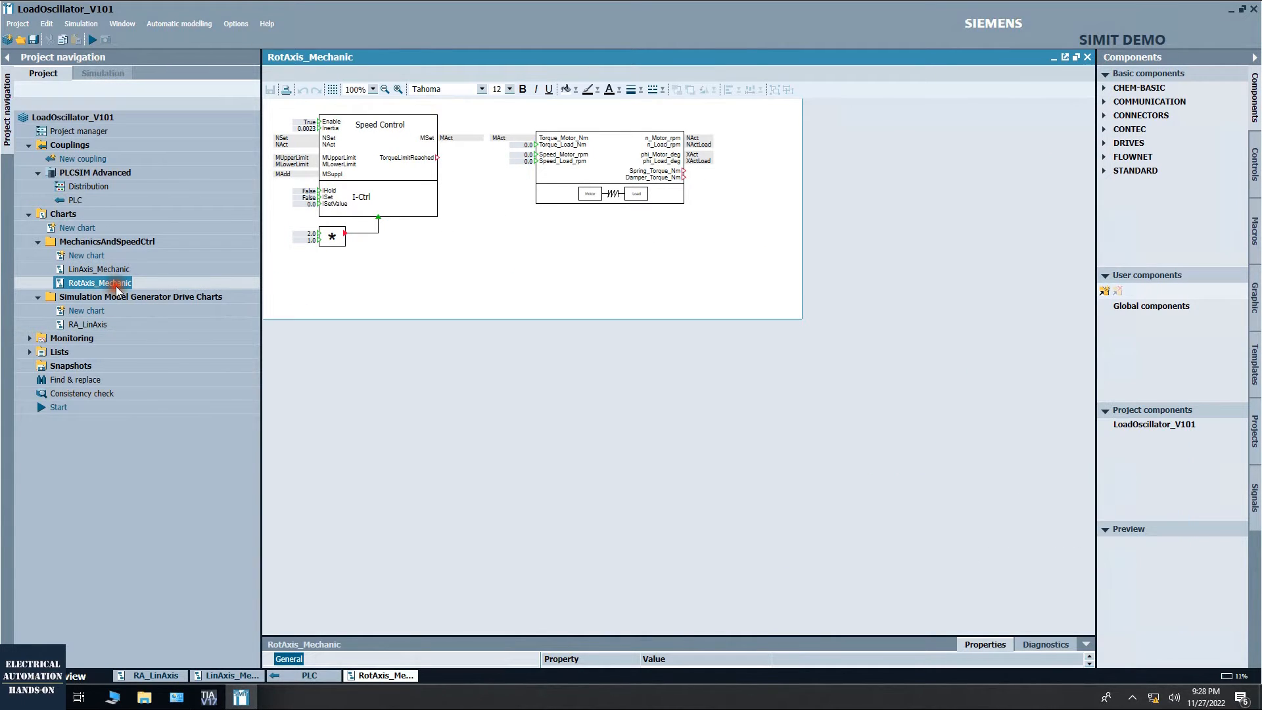
{"action": "key", "text": "Delete"}
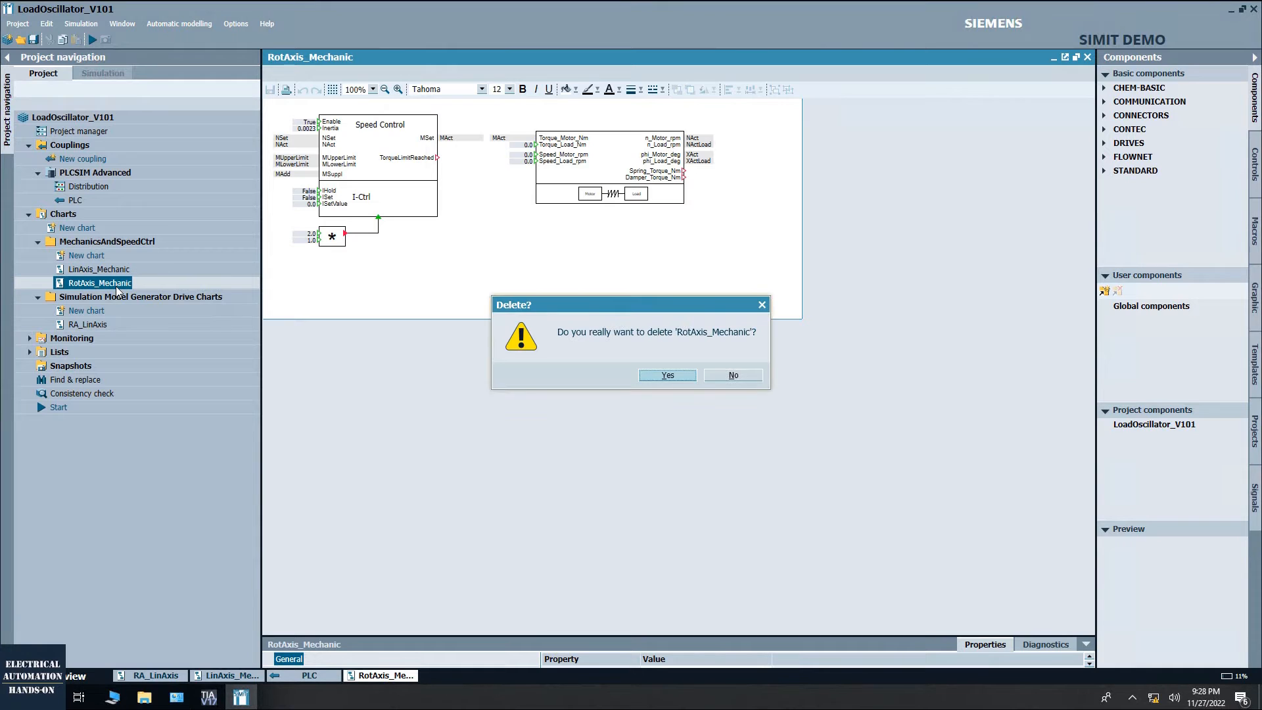
{"action": "left_click", "coordinate": [667, 375]}
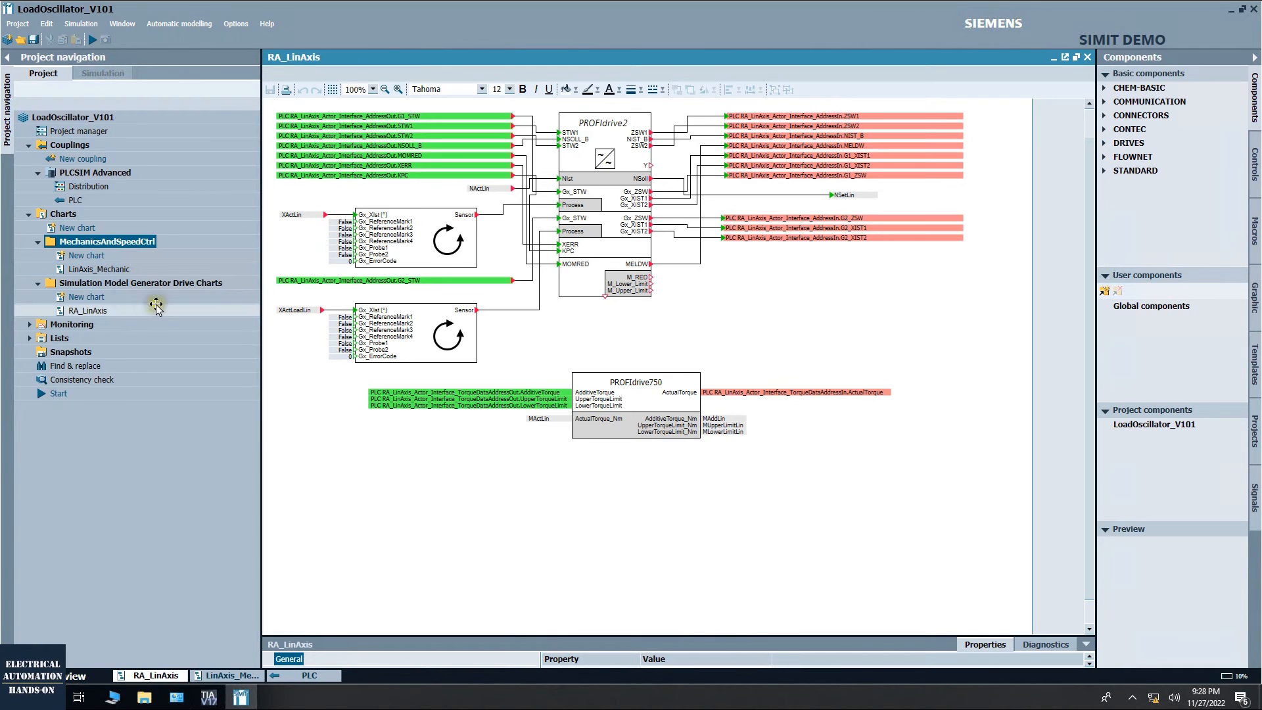
Reopen LinAxis_Mechanic over RA_LinAxis and review the linear axis signals exchanged with the PLC coupling
{"action": "double_click", "coordinate": [70, 271]}
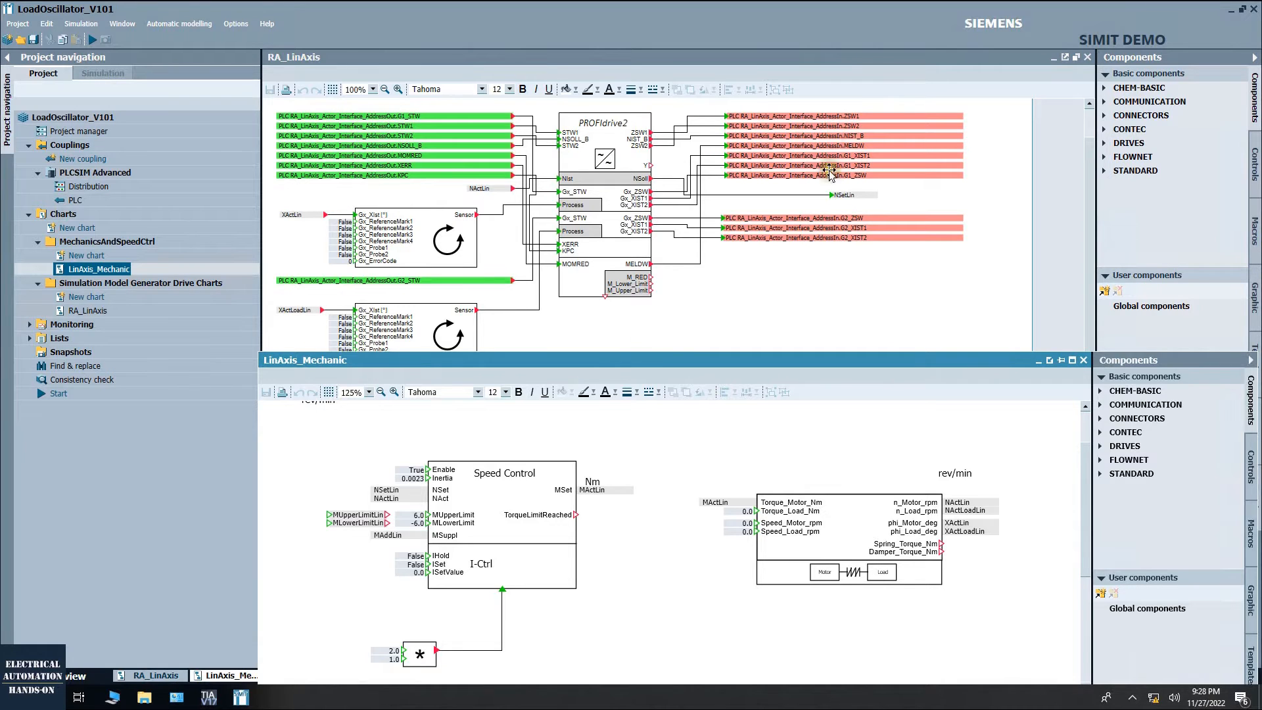
{"action": "left_click", "coordinate": [802, 190]}
{"action": "double_click", "coordinate": [72, 200]}
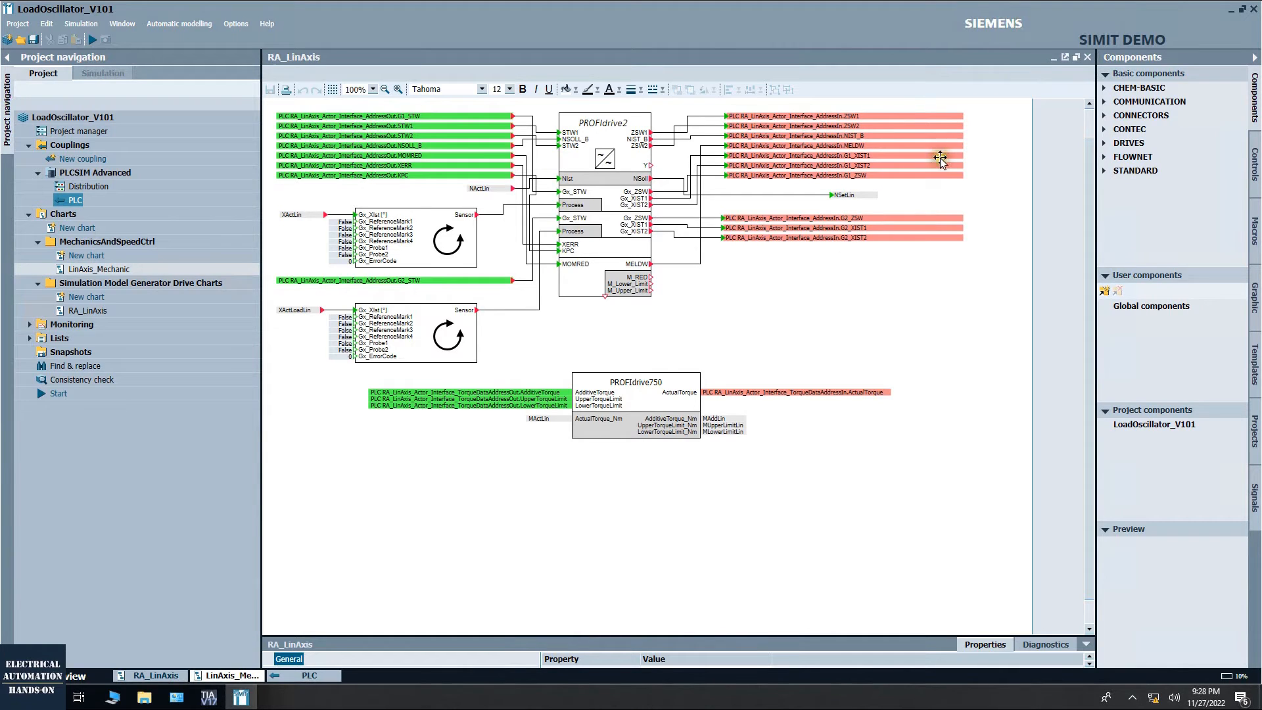
{"action": "left_click", "coordinate": [935, 195]}
Switch to TIA Portal, open the RA_LinAxis technology object's configuration, and examine the settings of Encoder 1 and Encoder 2
{"action": "left_click", "coordinate": [214, 701]}
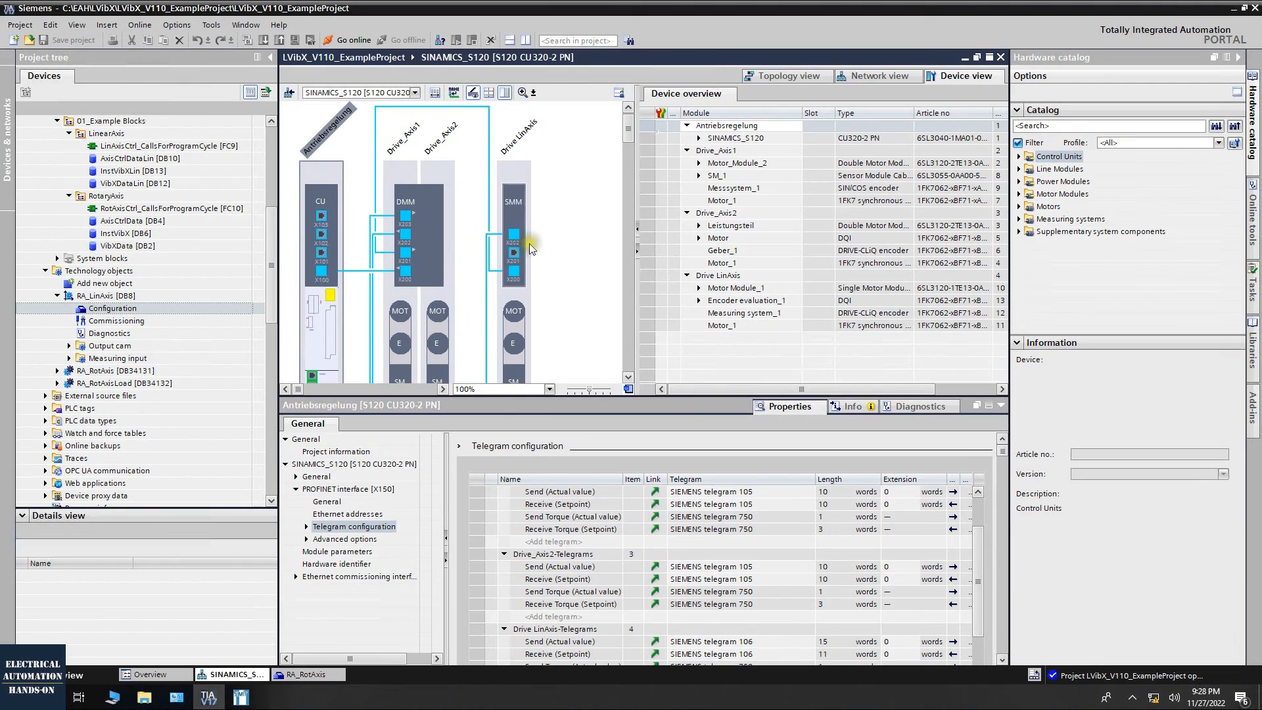
{"action": "left_click", "coordinate": [18, 367]}
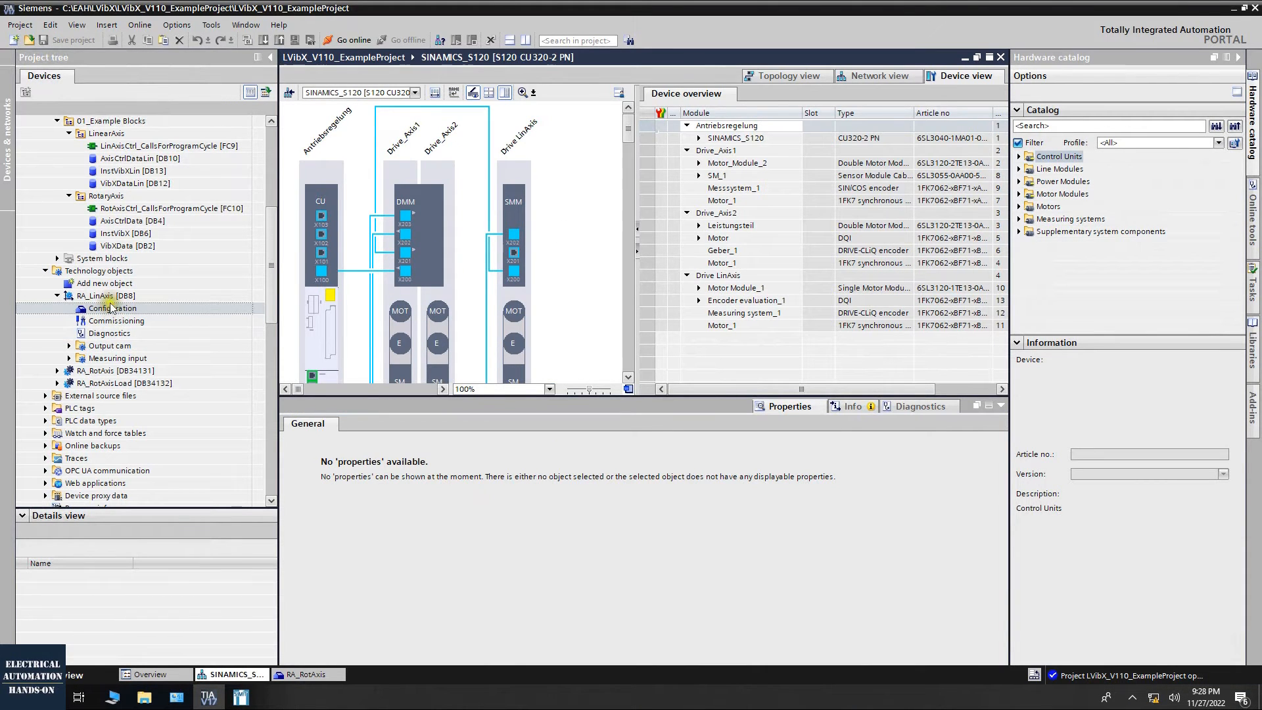
{"action": "double_click", "coordinate": [98, 309]}
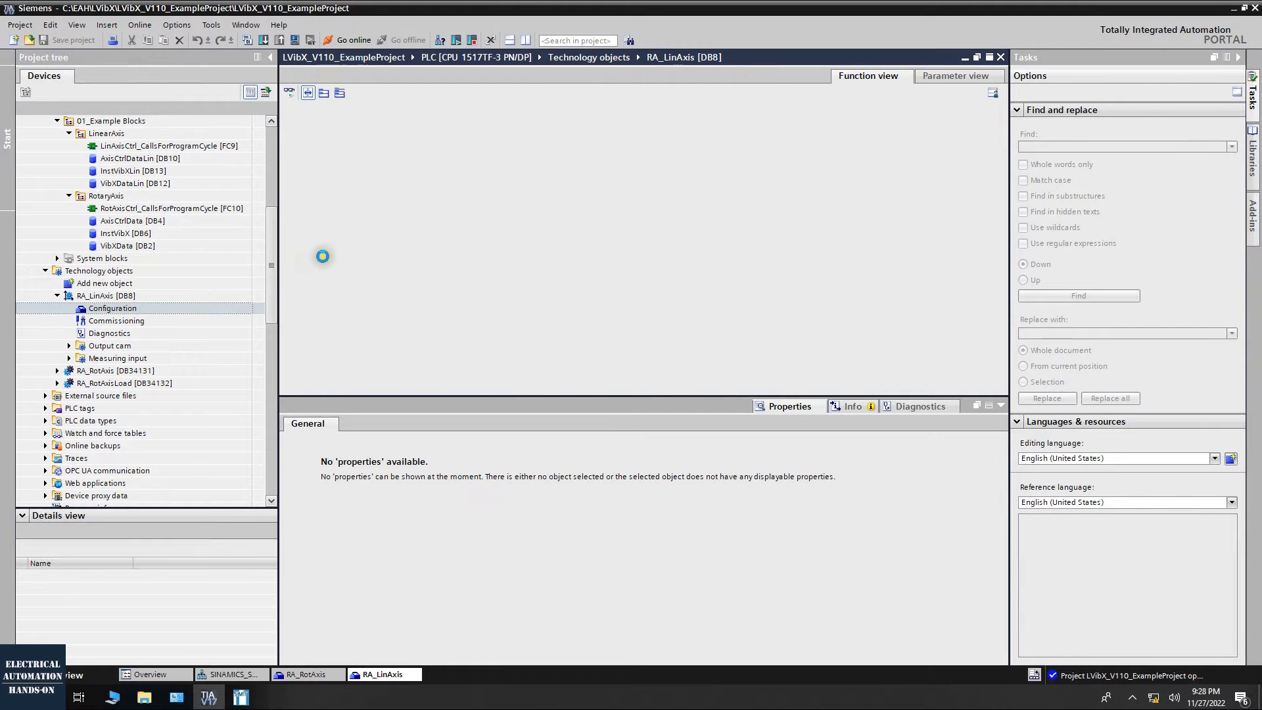
{"action": "left_click", "coordinate": [318, 123]}
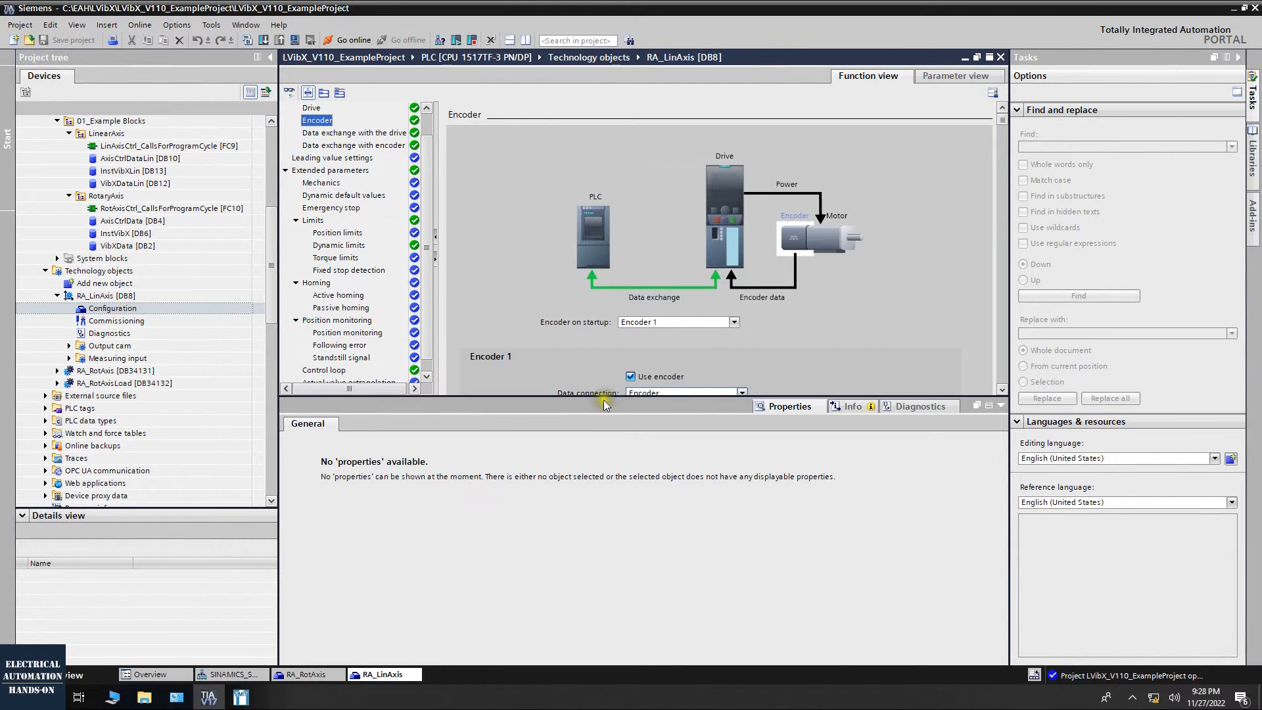
{"action": "left_click_drag", "start_coordinate": [605, 403], "coordinate": [605, 579]}
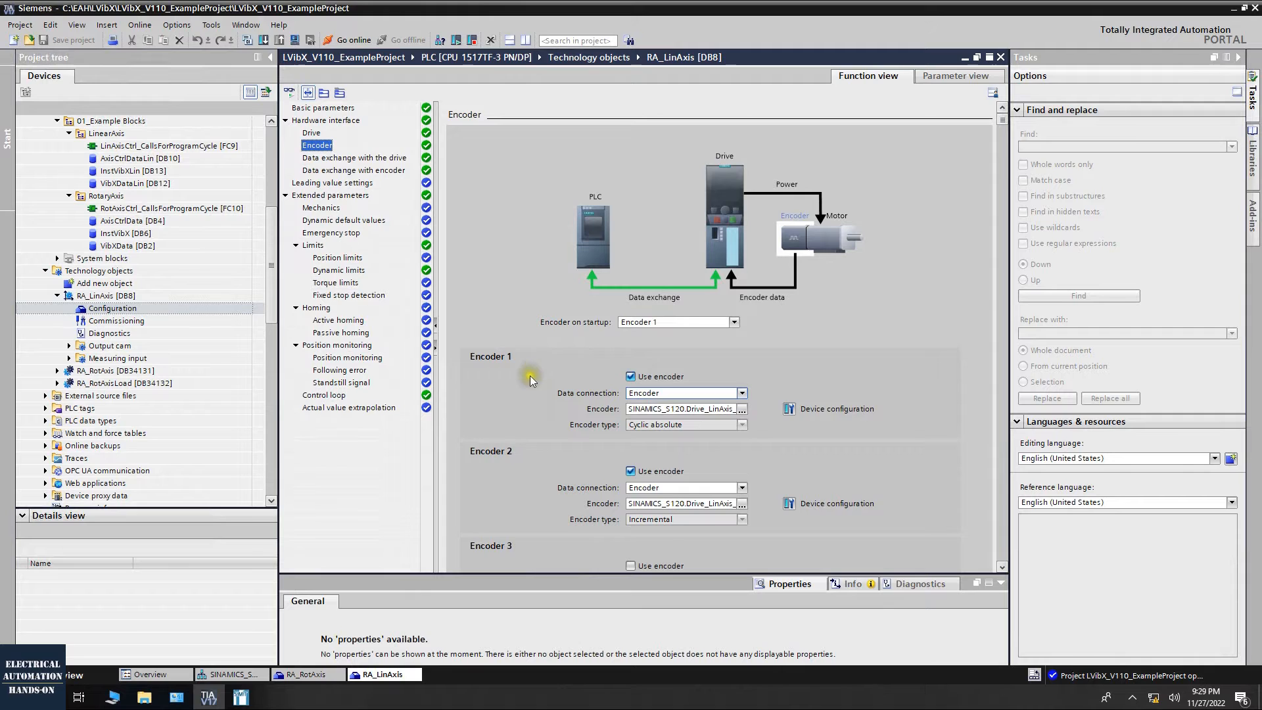
{"action": "scroll", "coordinate": [529, 400], "scroll_direction": "down", "scroll_amount": 3}
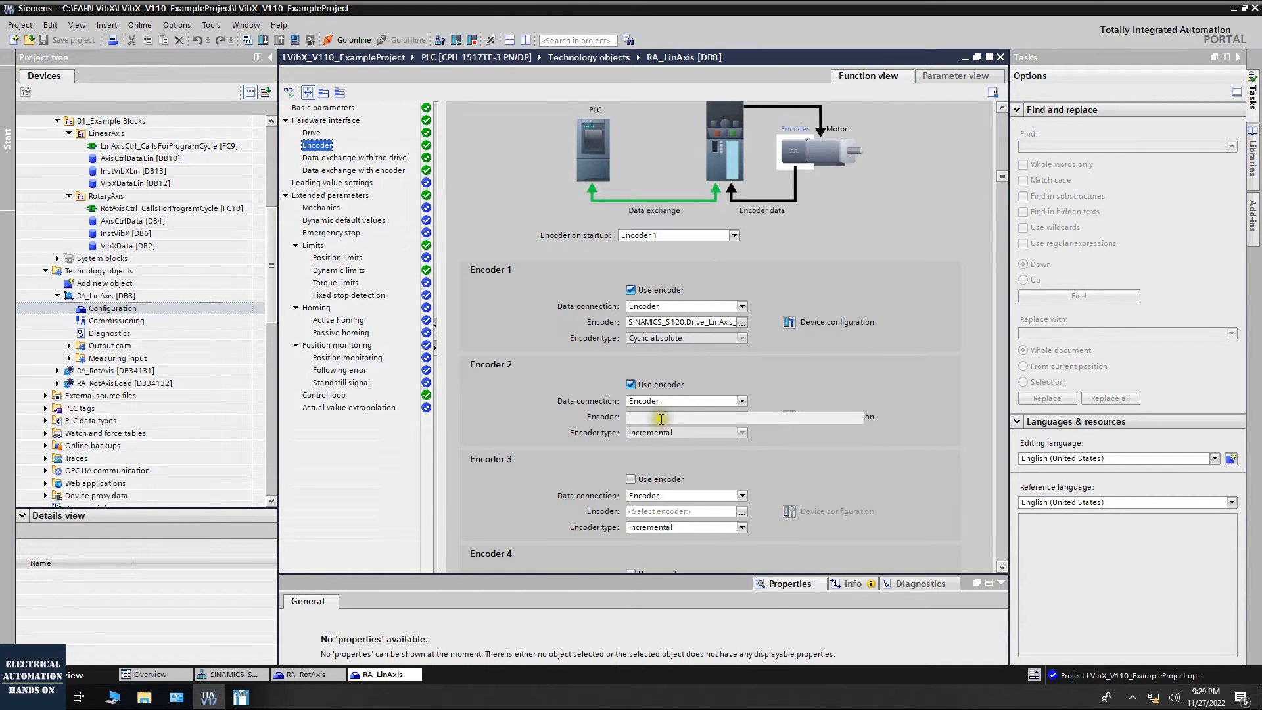
{"action": "scroll", "coordinate": [660, 441], "scroll_direction": "up", "scroll_amount": 3}
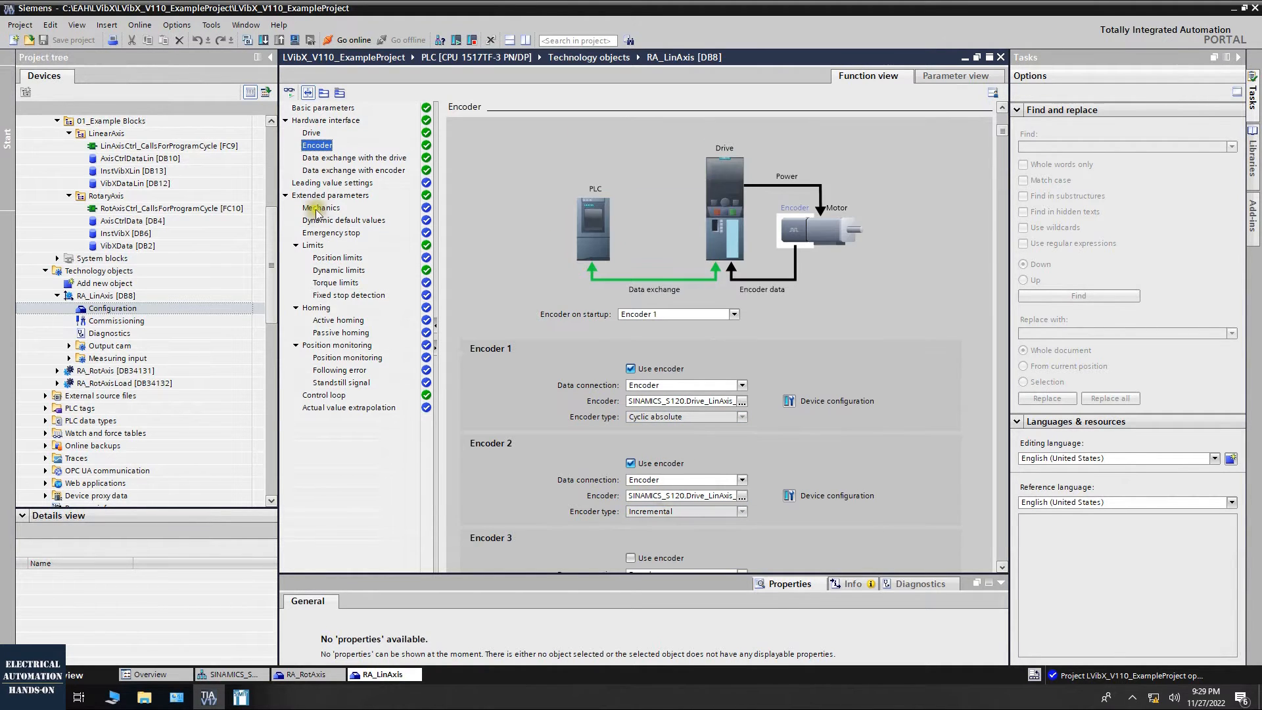
Examine the telegram and fine resolution settings for the data exchange with Encoder 1 and Encoder 2 of RA_LinAxis
{"action": "left_click", "coordinate": [322, 172]}
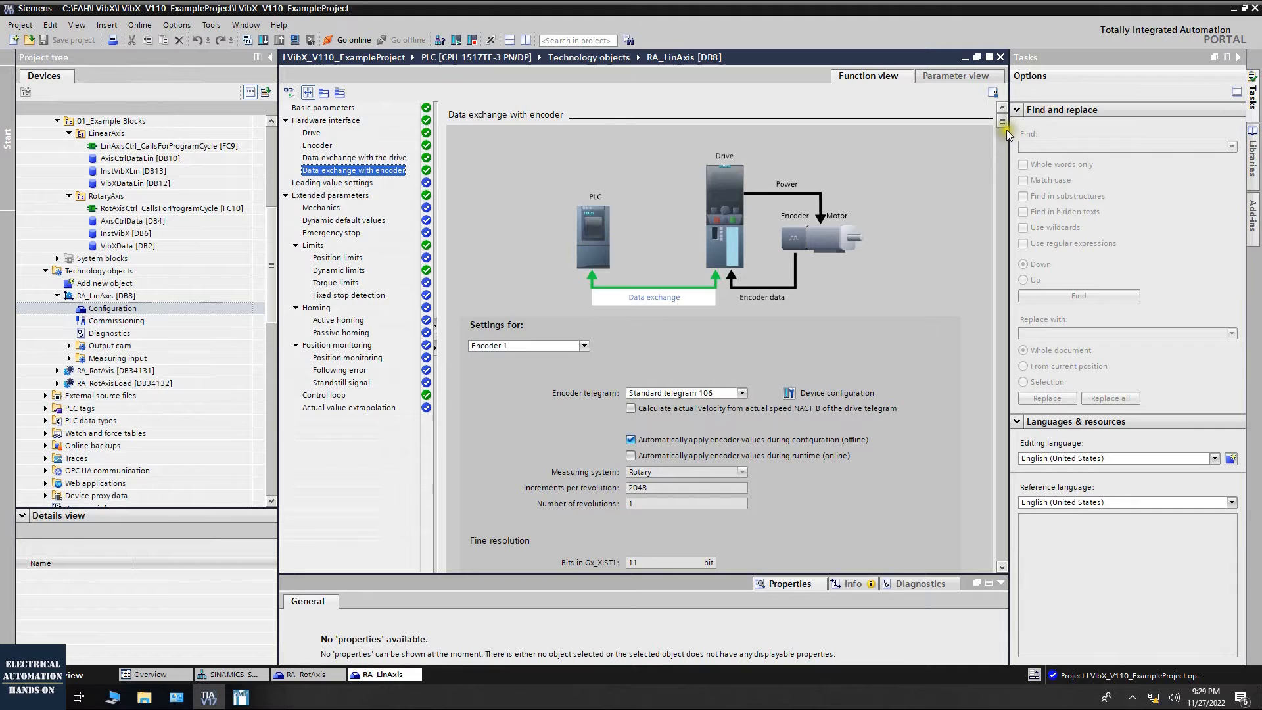
{"action": "left_click_drag", "start_coordinate": [1007, 126], "coordinate": [1001, 172]}
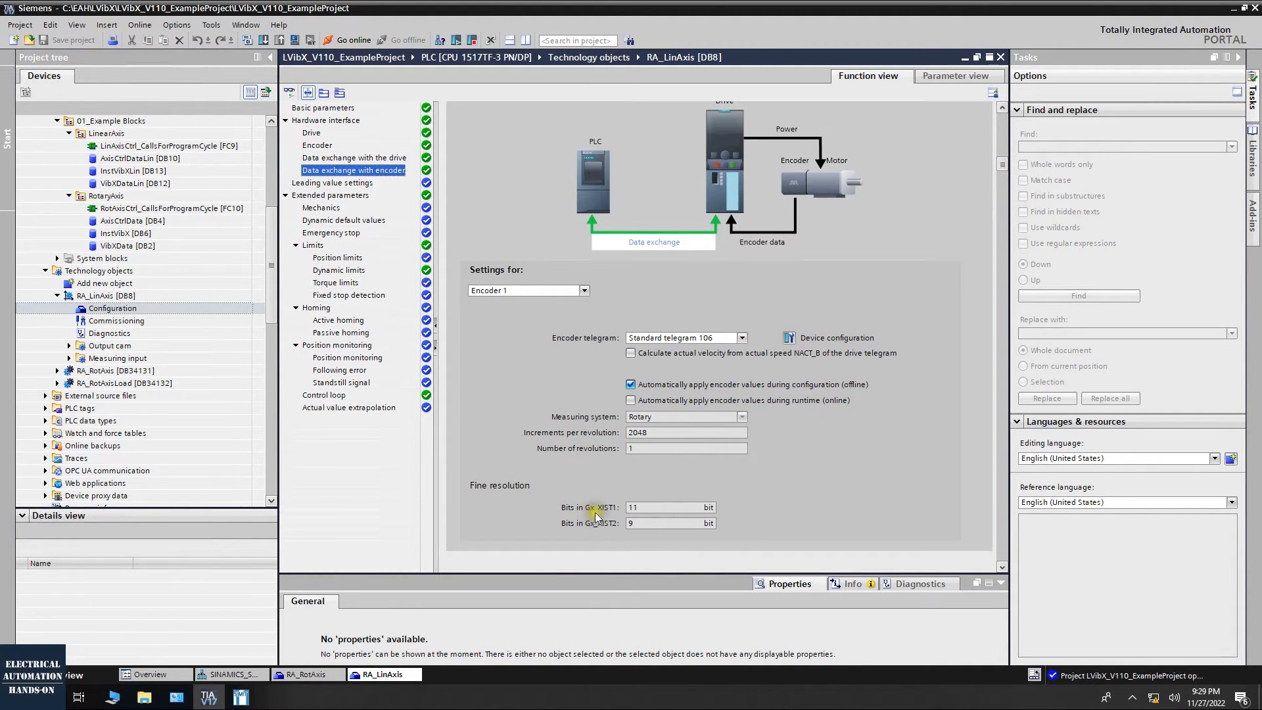
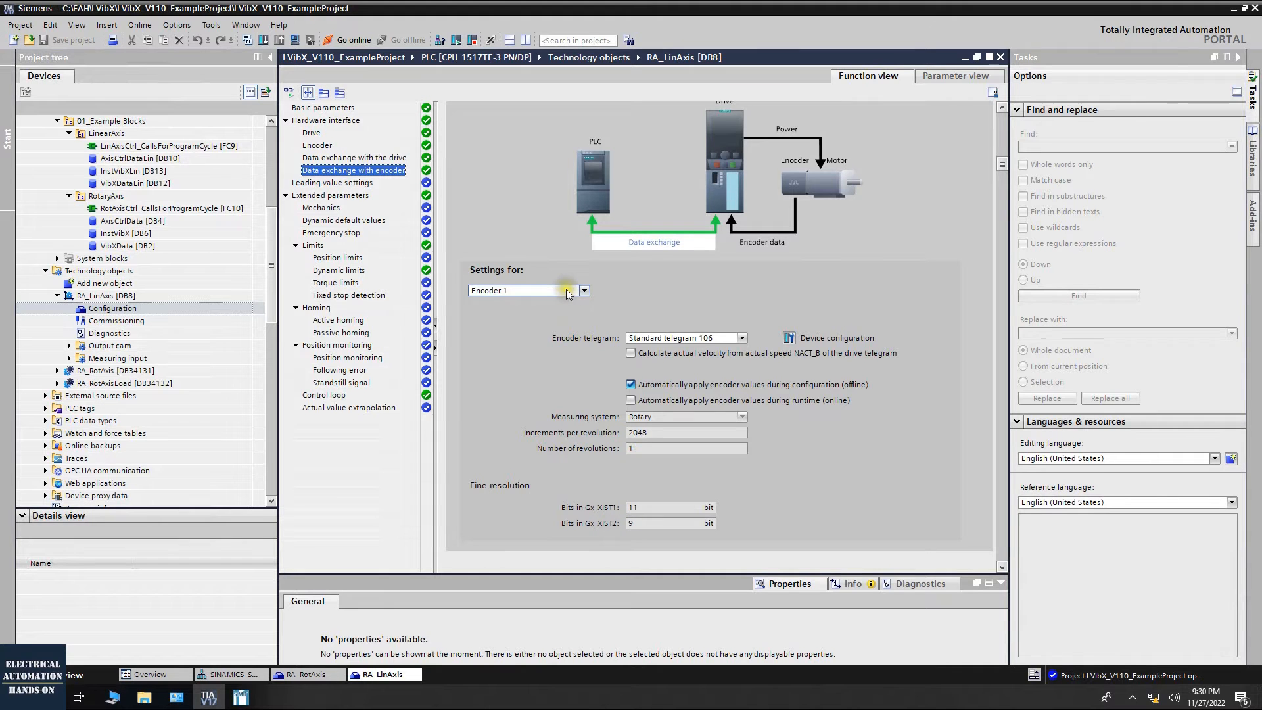
{"action": "left_click", "coordinate": [574, 290]}
{"action": "left_click", "coordinate": [499, 311]}
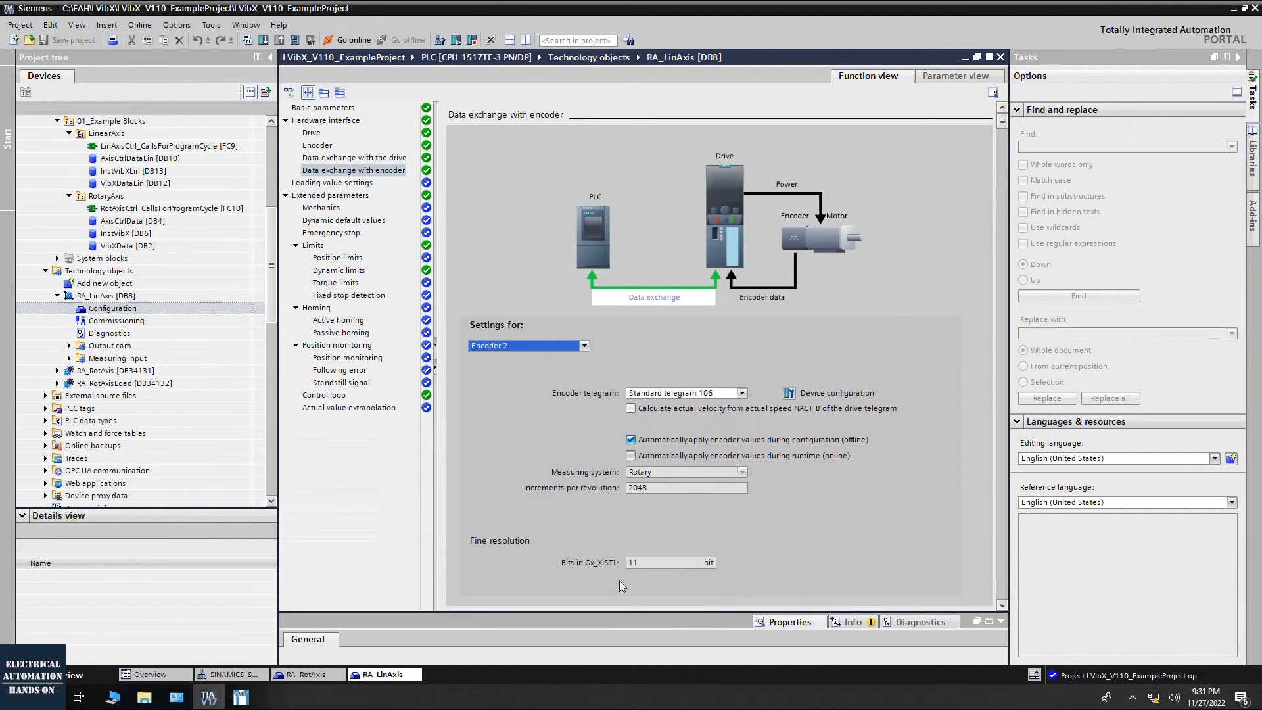
Switch to SIMIT and locate the G2_XIST2 input signal connector in the RA_LinAxis chart
{"action": "left_click", "coordinate": [240, 697]}
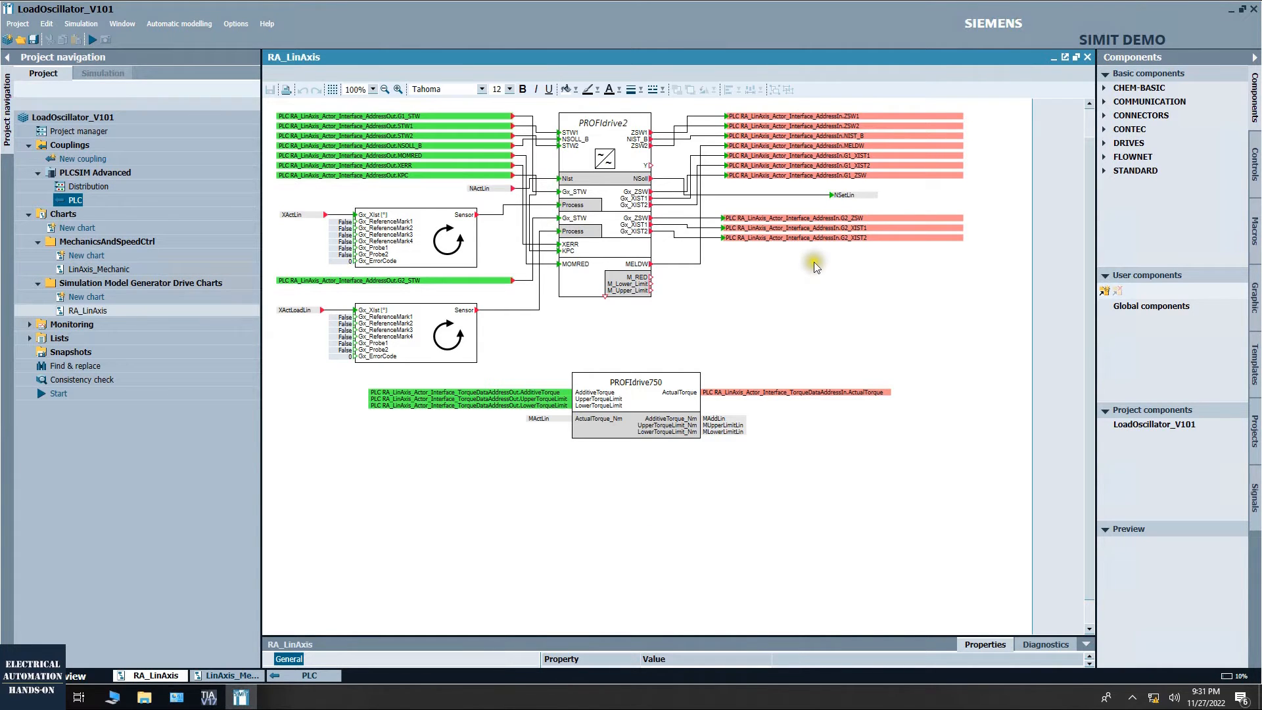
{"action": "left_click", "coordinate": [859, 238]}
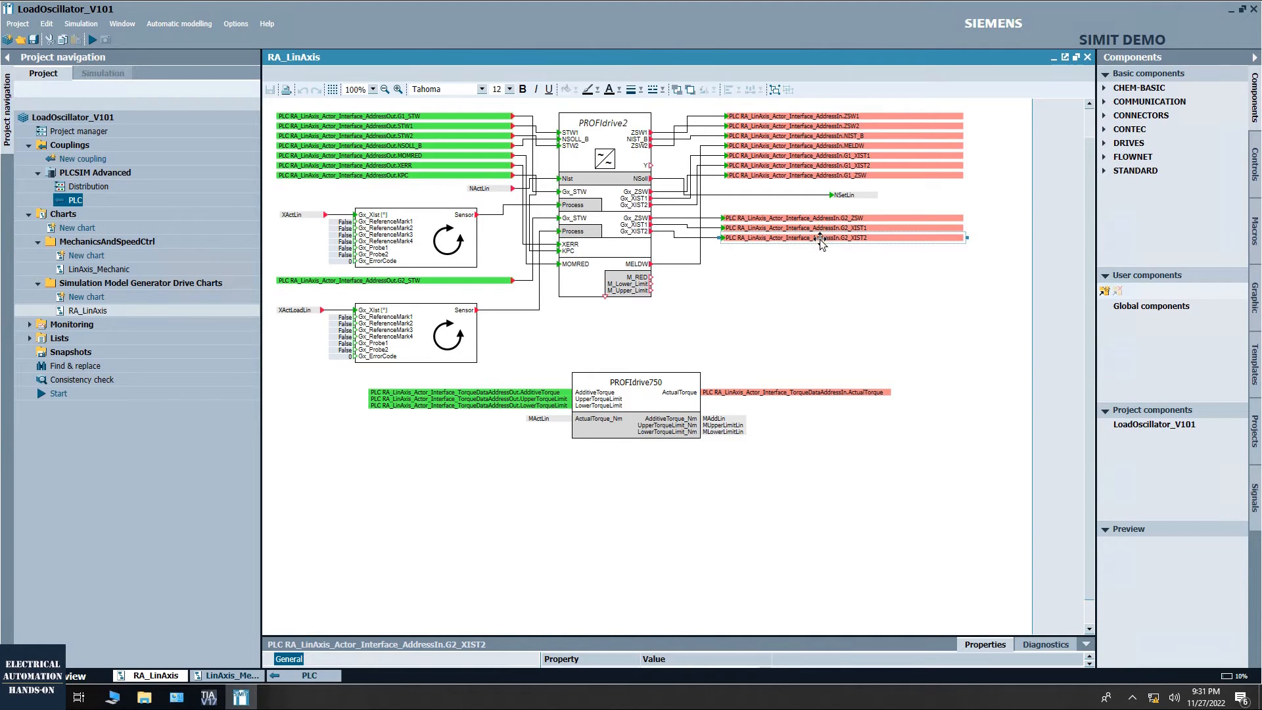
{"action": "left_click", "coordinate": [802, 284]}
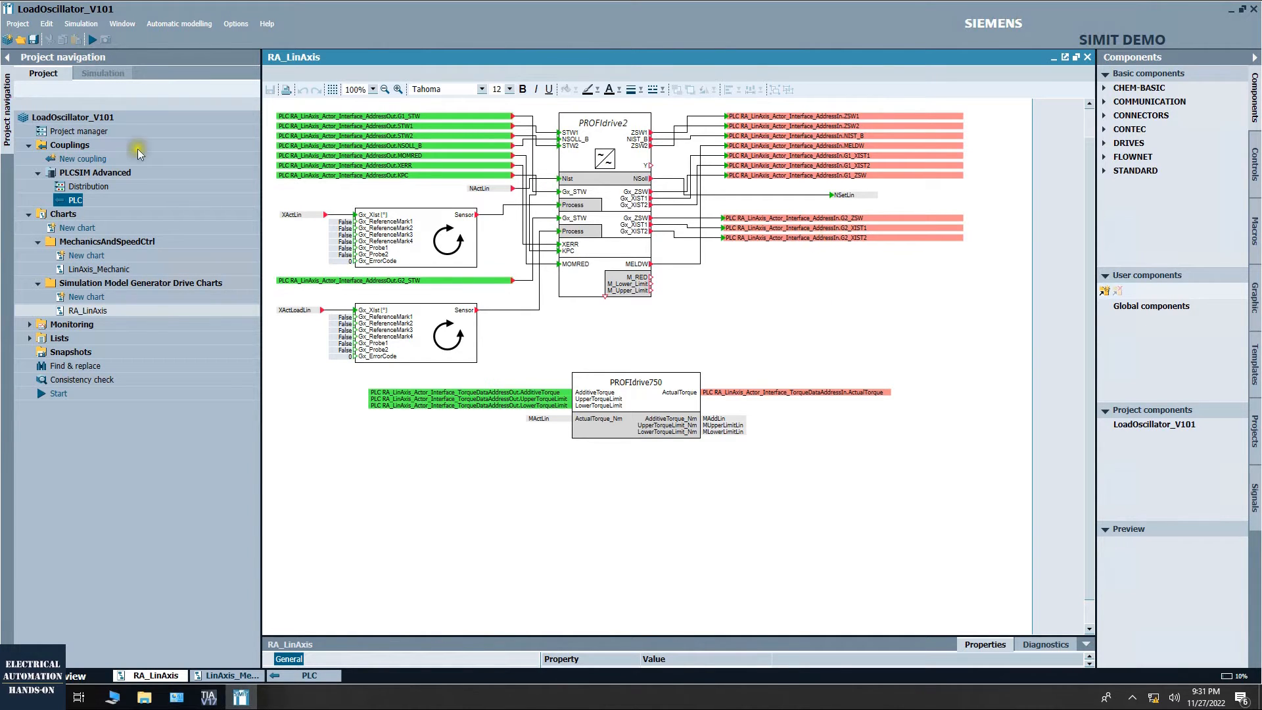
Try to start the simulation, then inspect the coupling signal error in the consistency check and close the check
{"action": "left_click", "coordinate": [92, 40]}
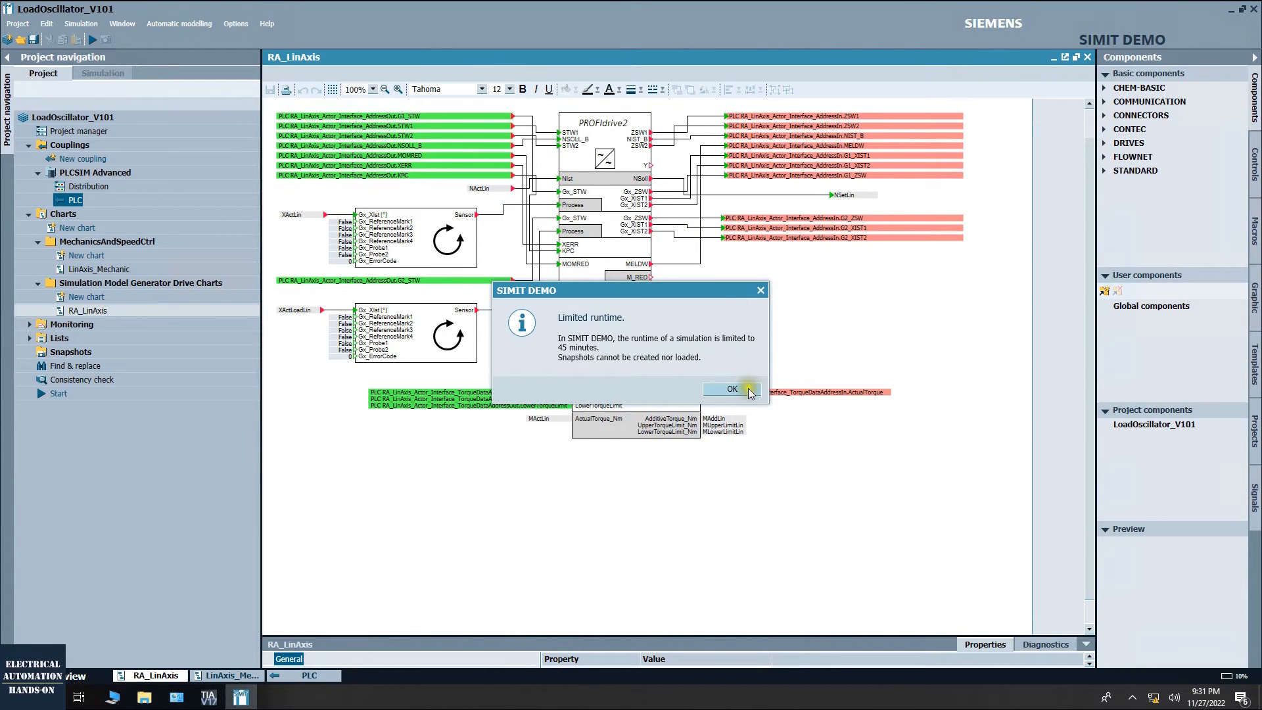
{"action": "left_click", "coordinate": [745, 397]}
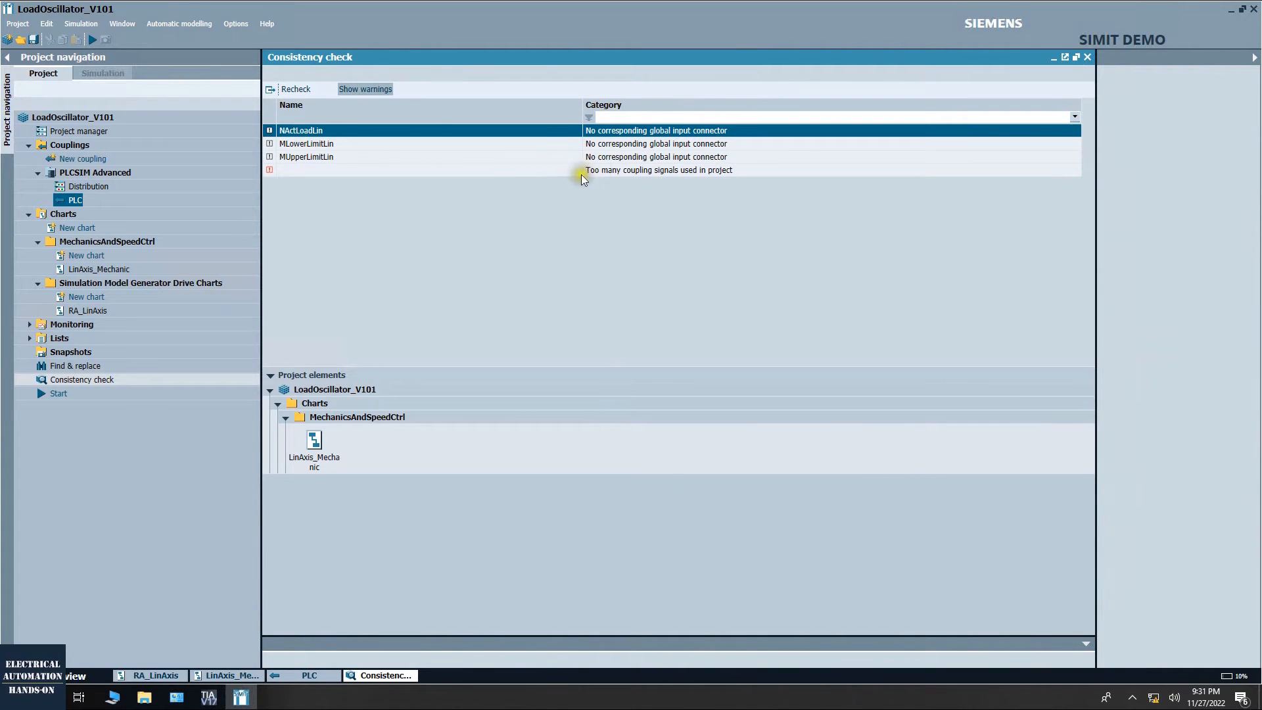
{"action": "left_click", "coordinate": [716, 172]}
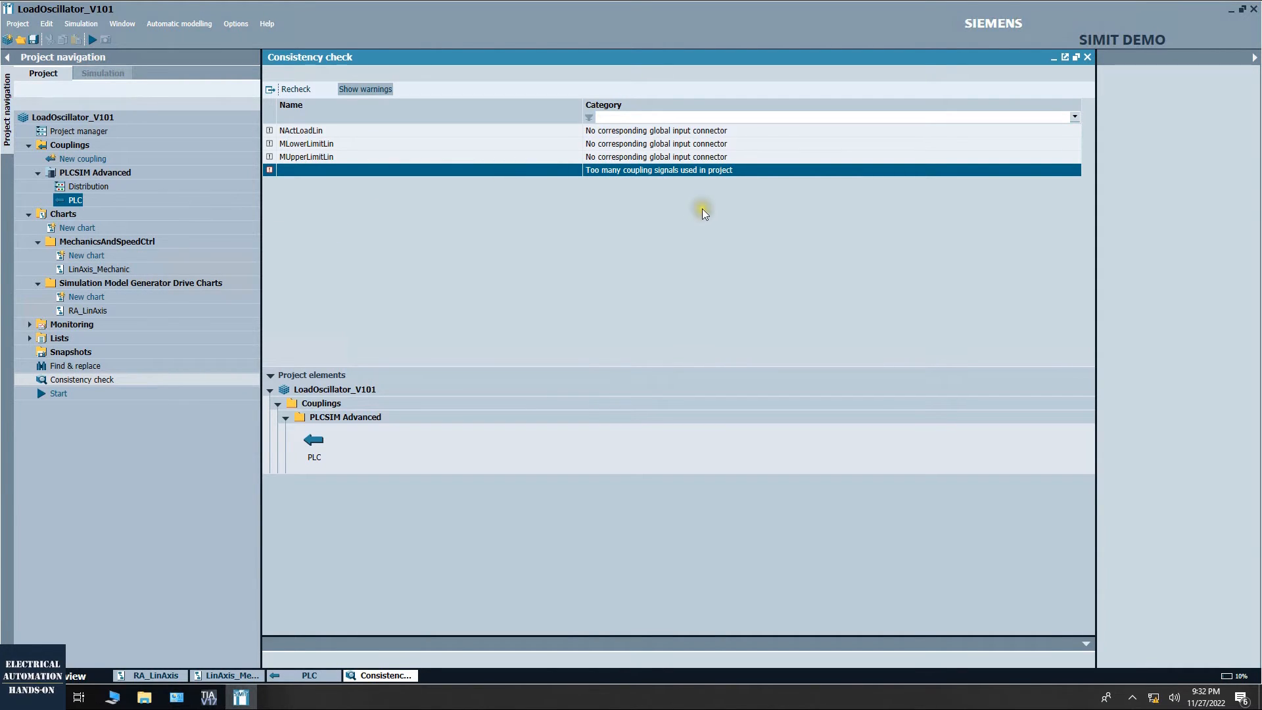
{"action": "left_click", "coordinate": [1088, 57]}
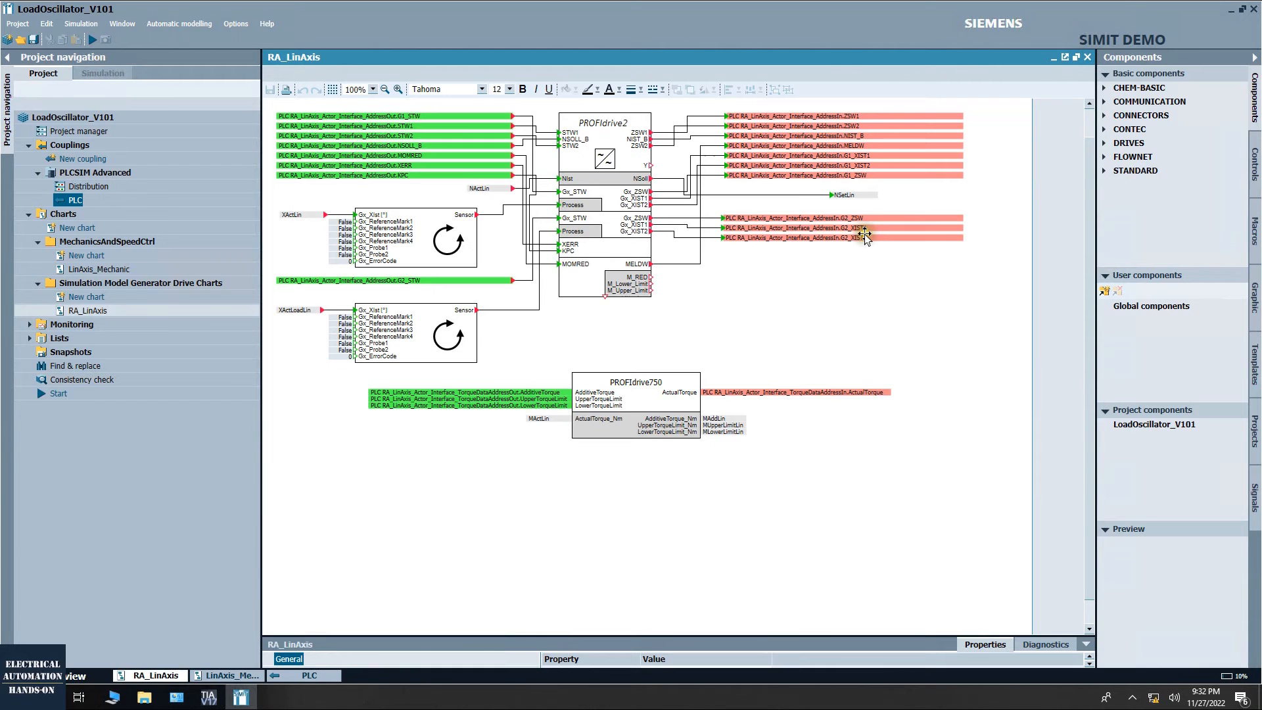
Delete the RA_LinAxis_Actor_Interface_AddressIn.G2_XIST2 connector from the RA_LinAxis chart
{"action": "left_click", "coordinate": [833, 238]}
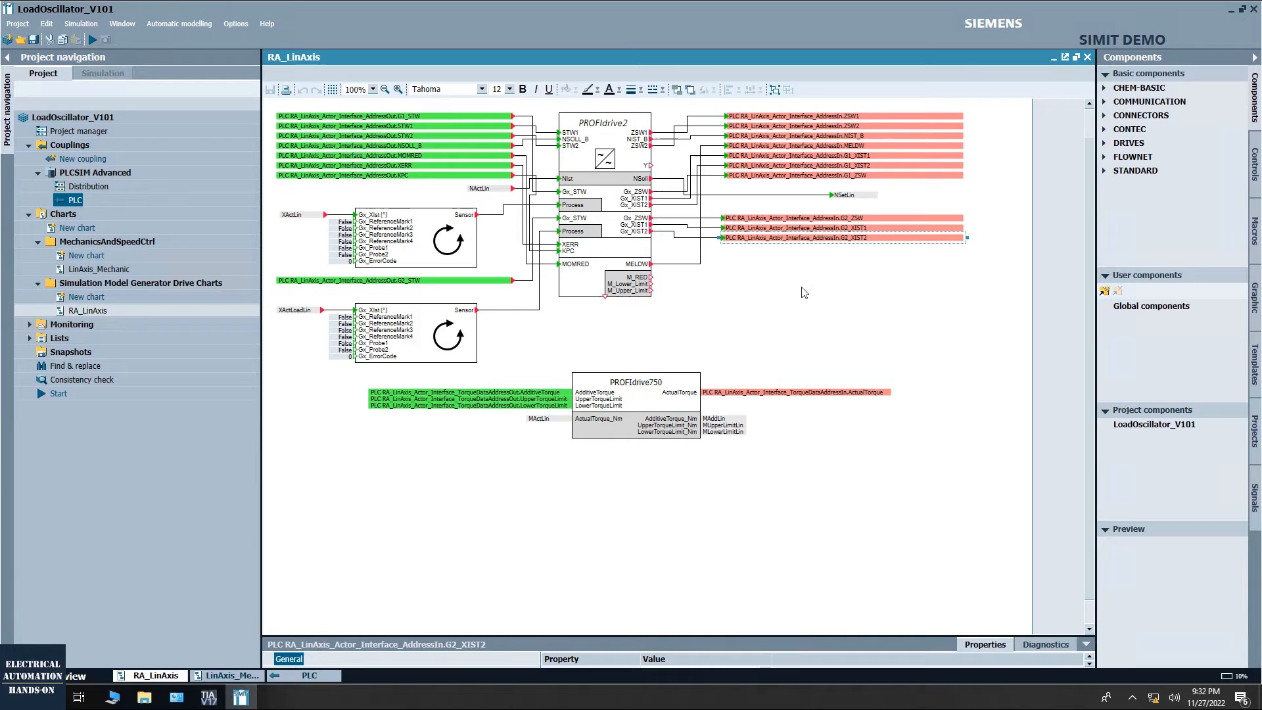
{"action": "key", "text": "Delete"}
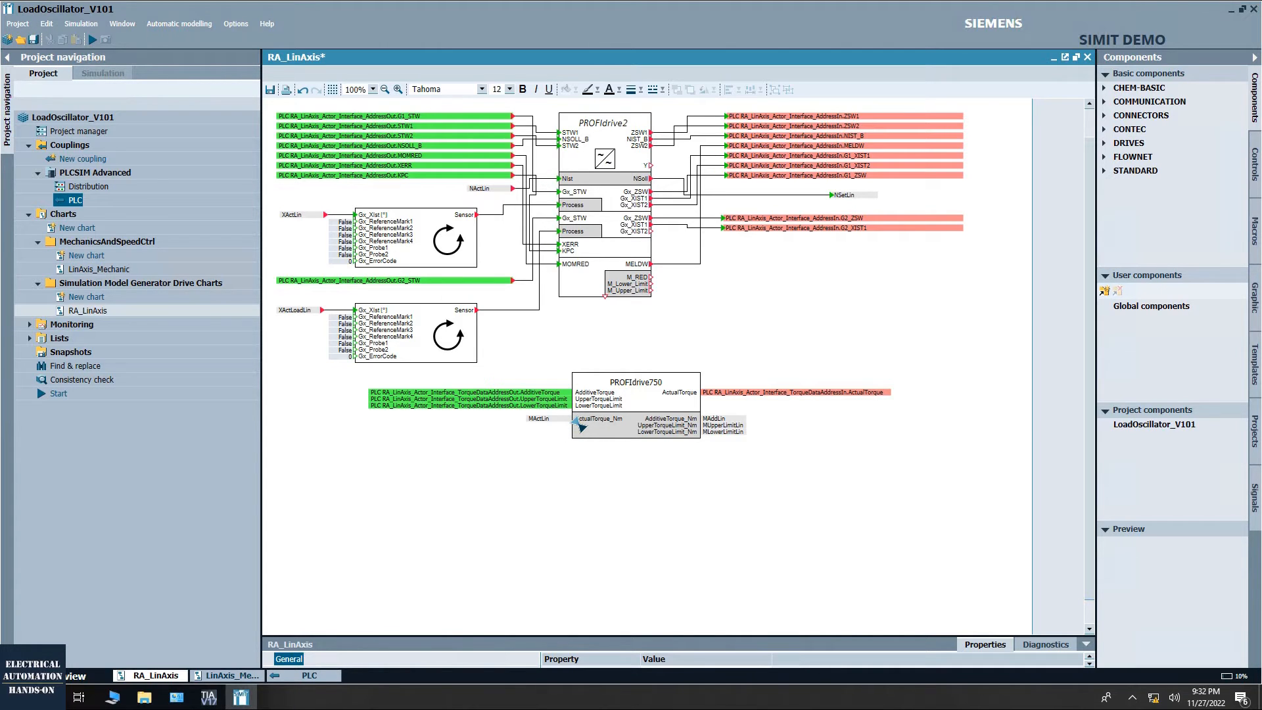
{"action": "left_click", "coordinate": [494, 474]}
Try to start the simulation with the reduced RA_LinAxis chart and dismiss the limited runtime notice
{"action": "left_click", "coordinate": [92, 41]}
{"action": "left_click_drag", "start_coordinate": [636, 290], "coordinate": [623, 461]}
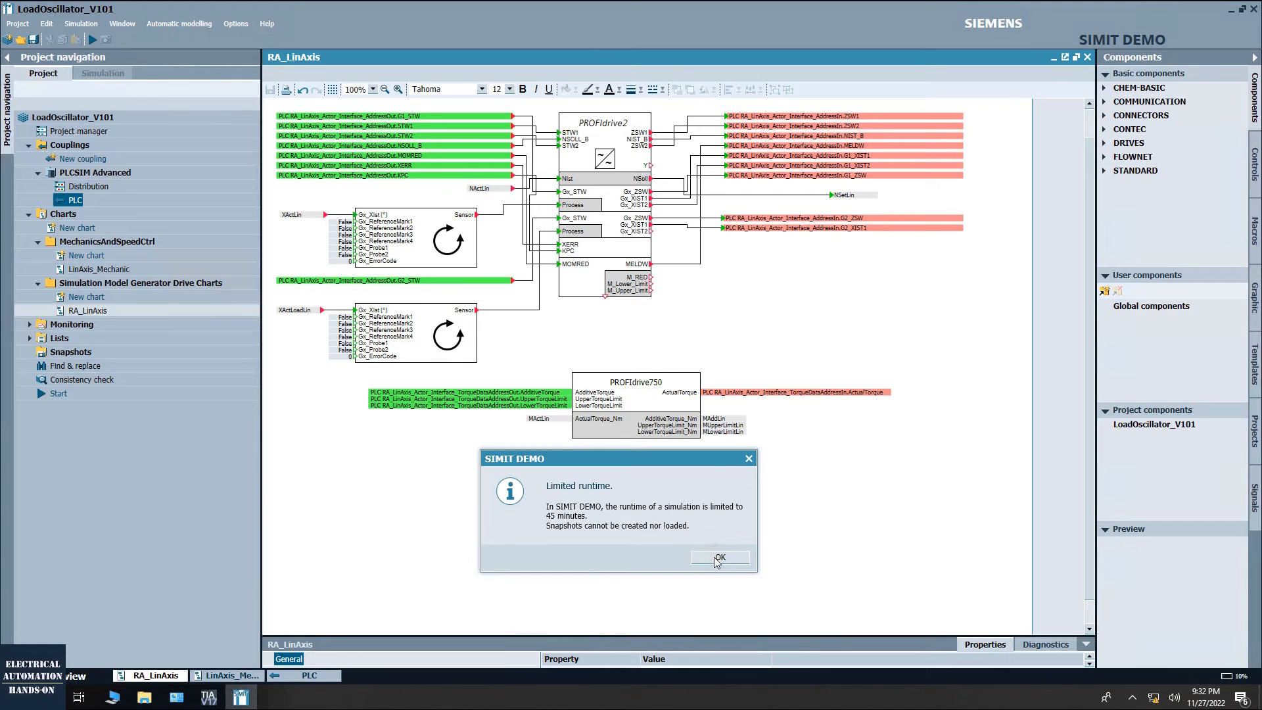
{"action": "left_click", "coordinate": [748, 460]}
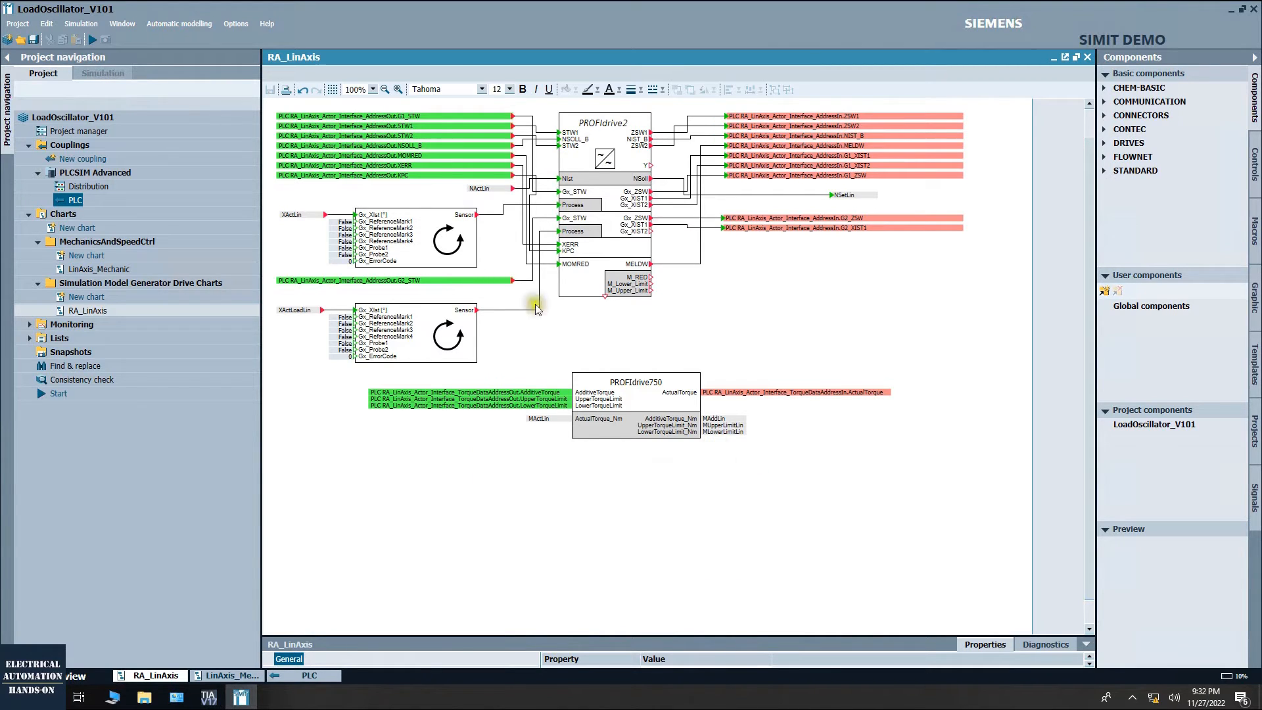
Open the PLC coupling under PLCSIM Advanced and acknowledge the demo's coupling restriction notice
{"action": "double_click", "coordinate": [74, 201]}
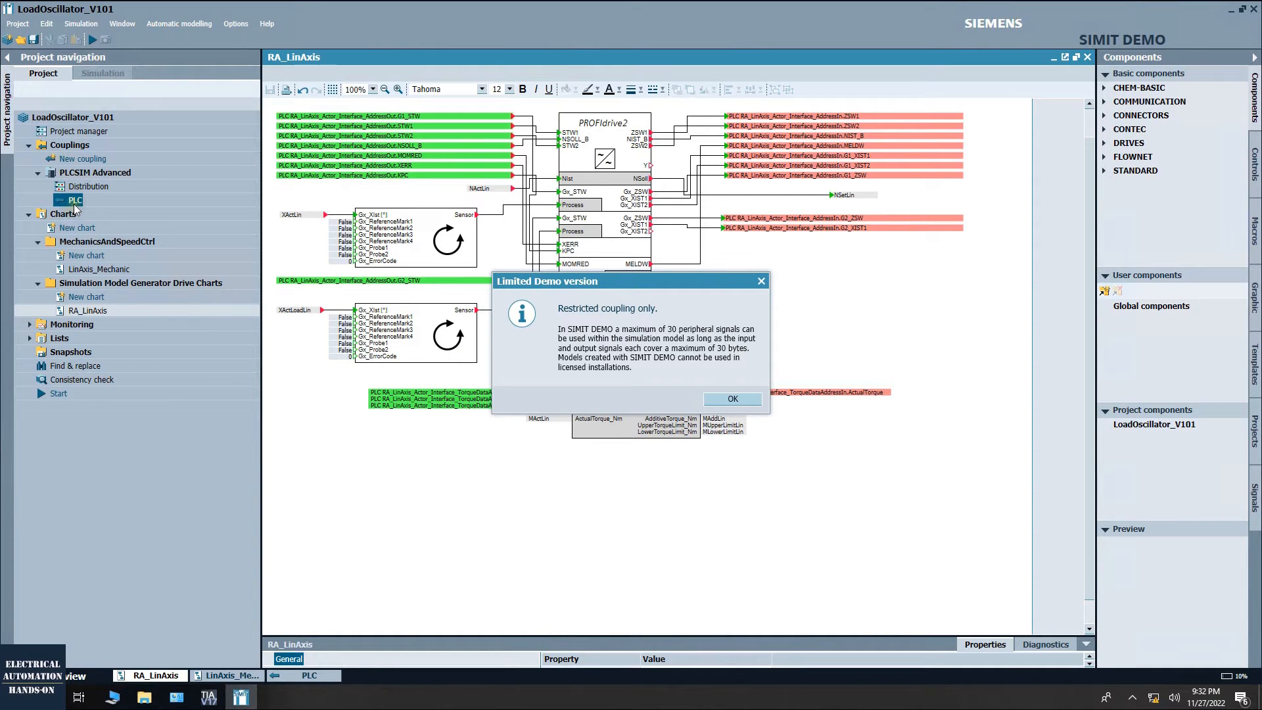
{"action": "left_click", "coordinate": [740, 323]}
{"action": "left_click", "coordinate": [719, 370]}
{"action": "left_click", "coordinate": [622, 284]}
{"action": "left_click", "coordinate": [732, 398]}
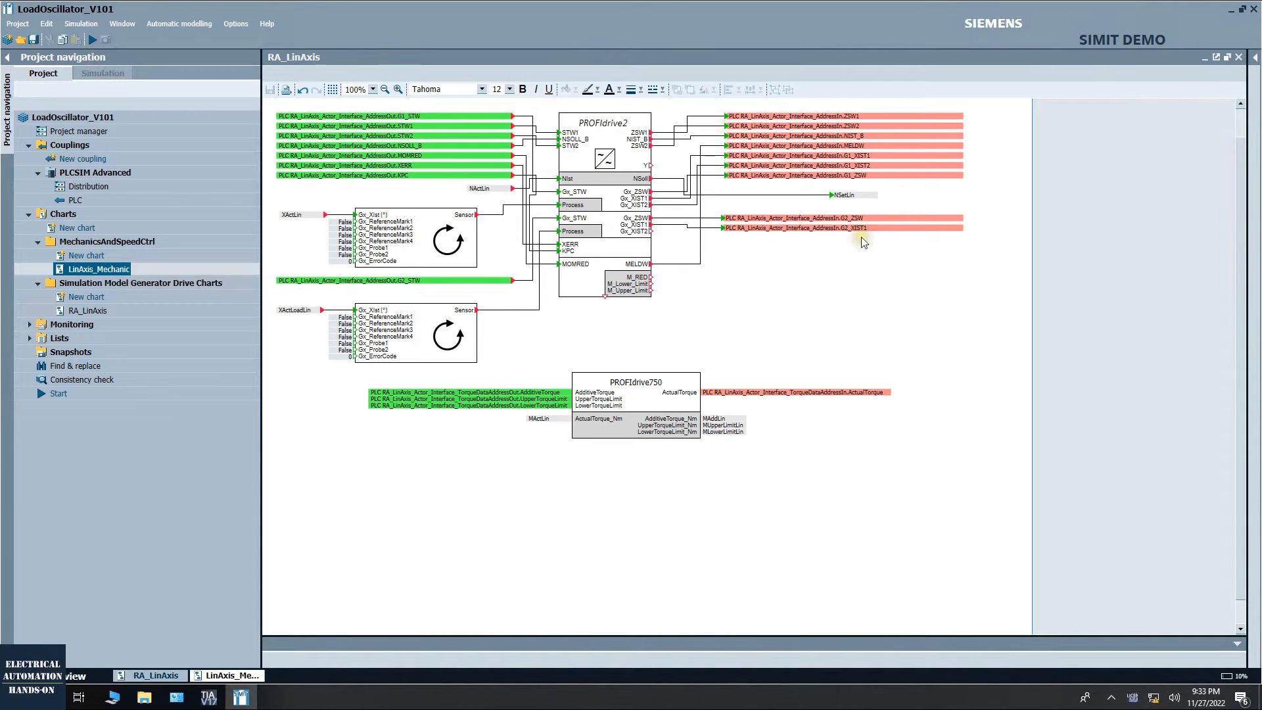
Start the linear axis simulation, acknowledging the limited runtime notice, and stop it again
{"action": "left_click", "coordinate": [91, 42]}
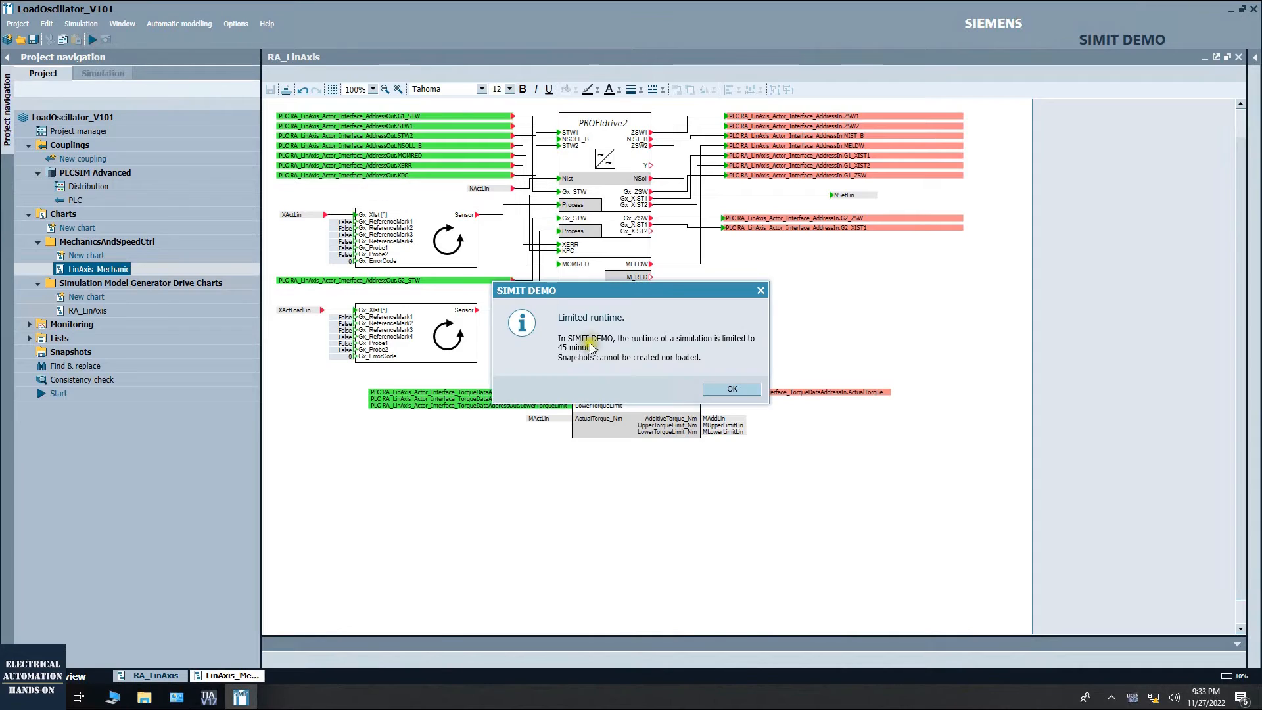
{"action": "left_click", "coordinate": [730, 389]}
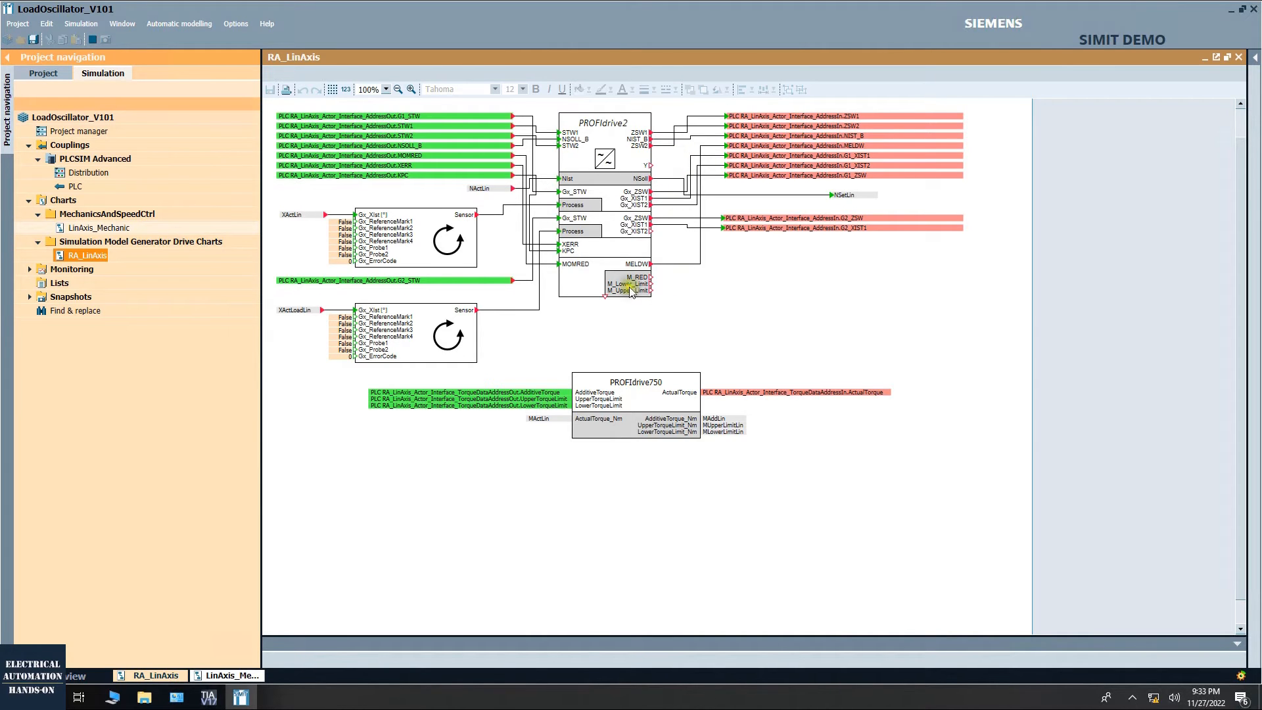
{"action": "left_click", "coordinate": [92, 39]}
{"action": "left_click", "coordinate": [94, 41]}
{"action": "left_click", "coordinate": [659, 378]}
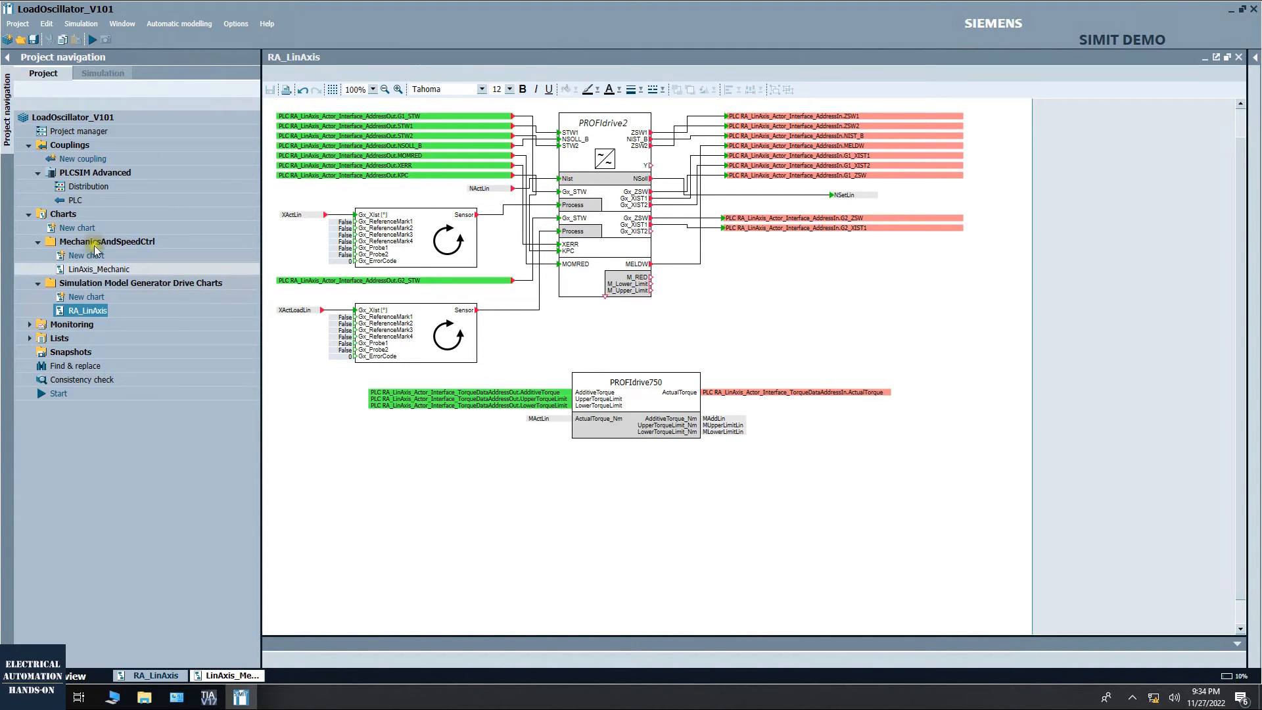
Switch to TIA Portal, compile the RA_RotAxis technology object and save the project
{"action": "left_click", "coordinate": [99, 269]}
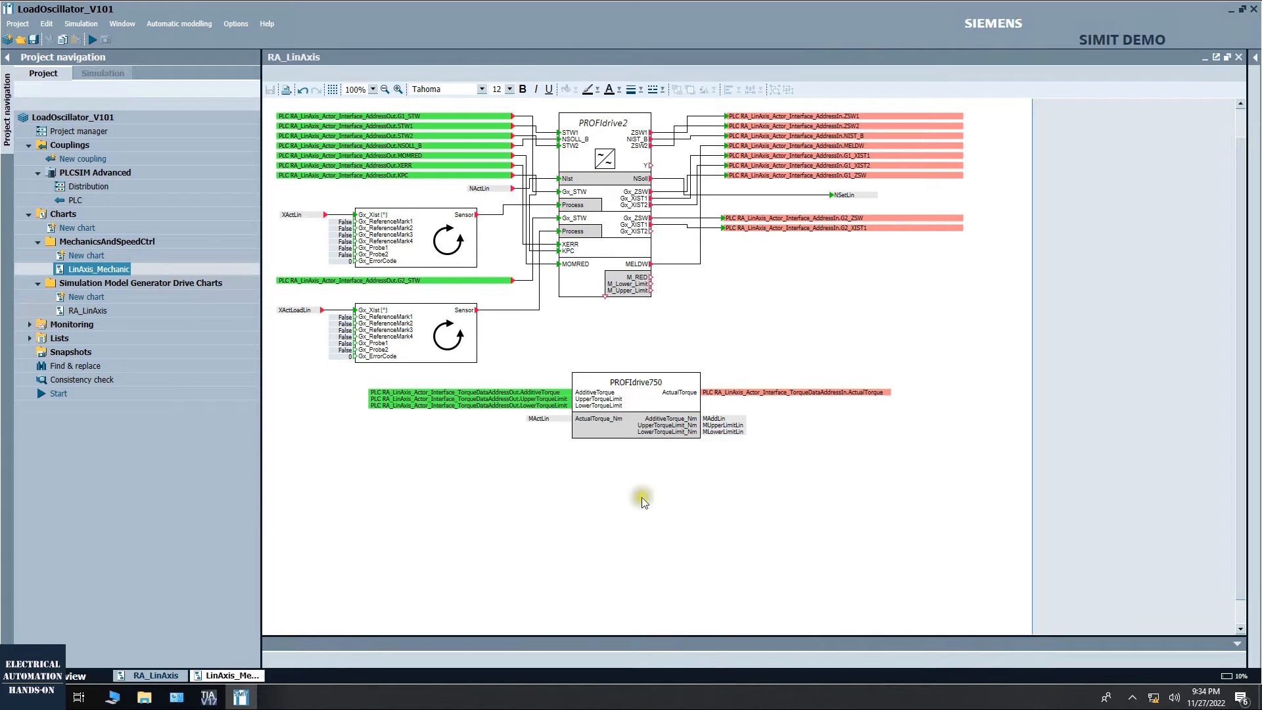
{"action": "left_click", "coordinate": [208, 698]}
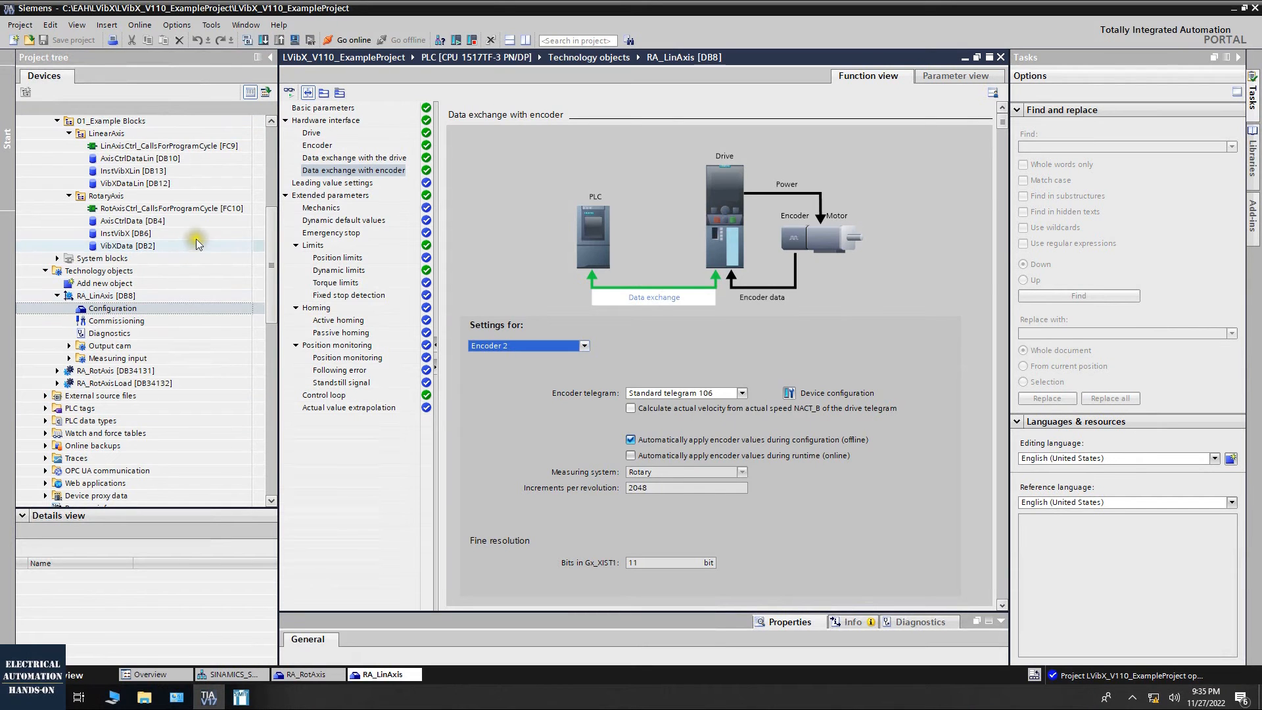
{"action": "left_click", "coordinate": [113, 371]}
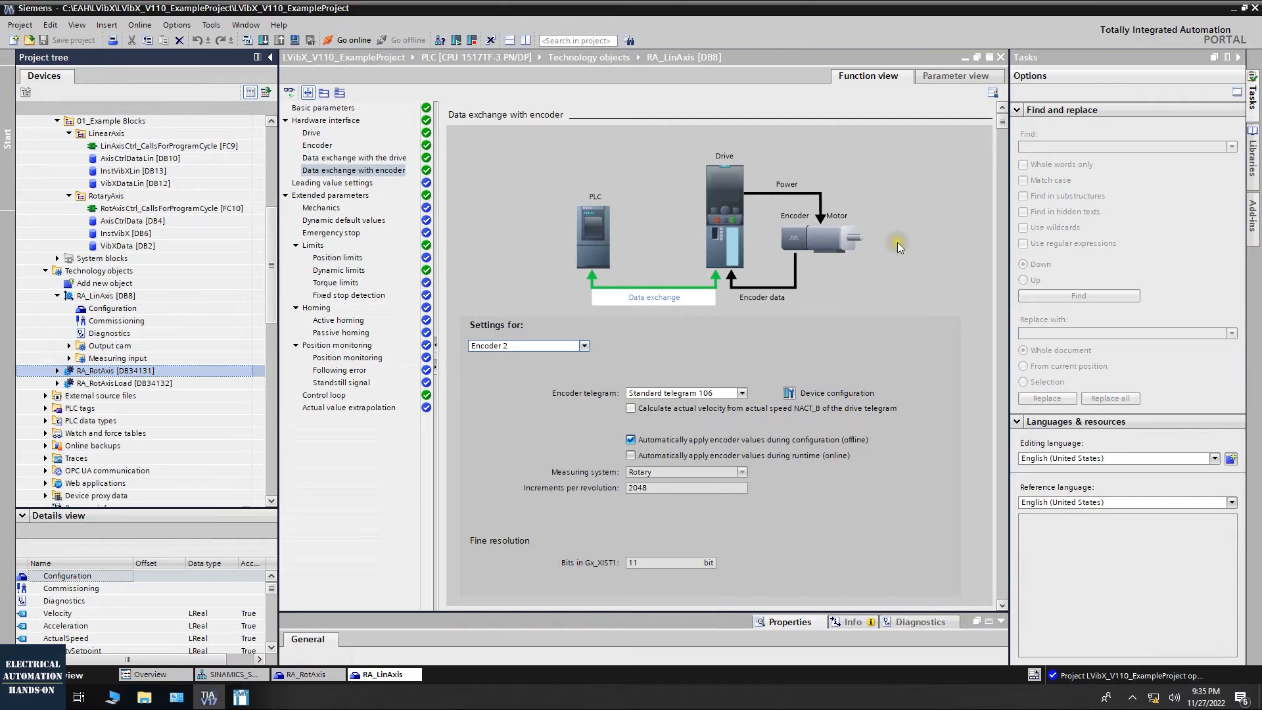
{"action": "left_click", "coordinate": [247, 40]}
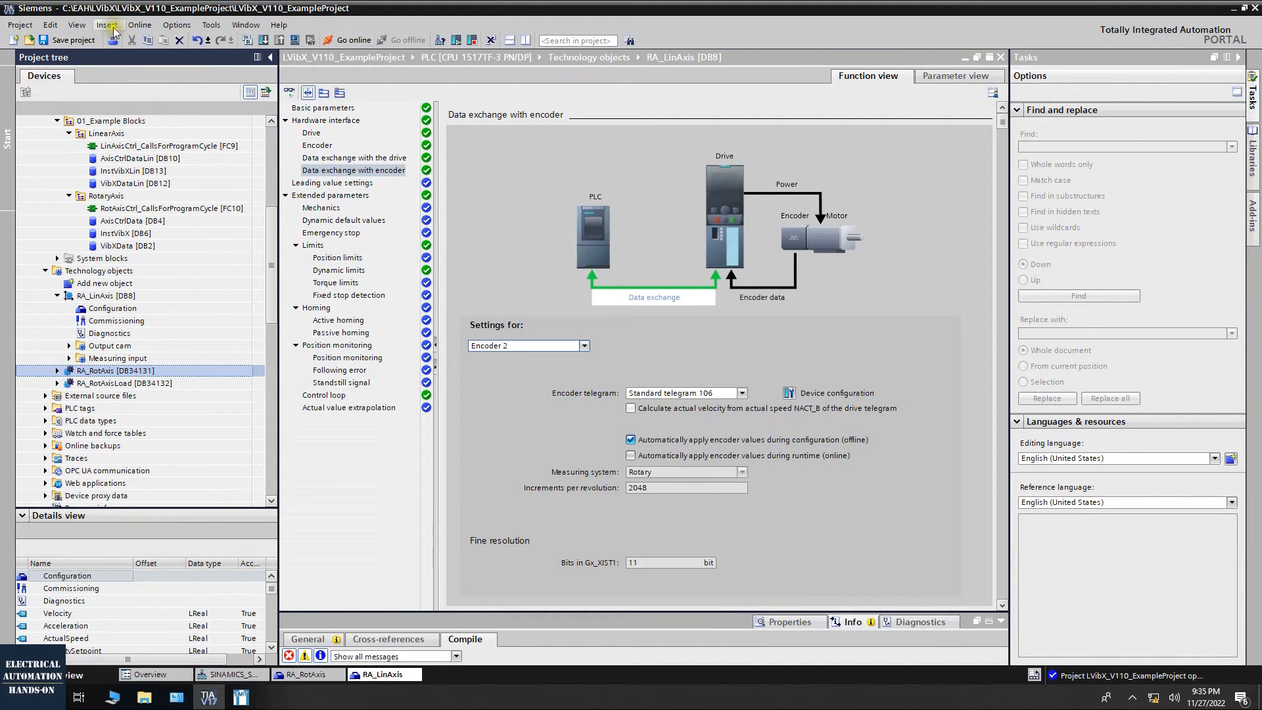
{"action": "left_click", "coordinate": [67, 39]}
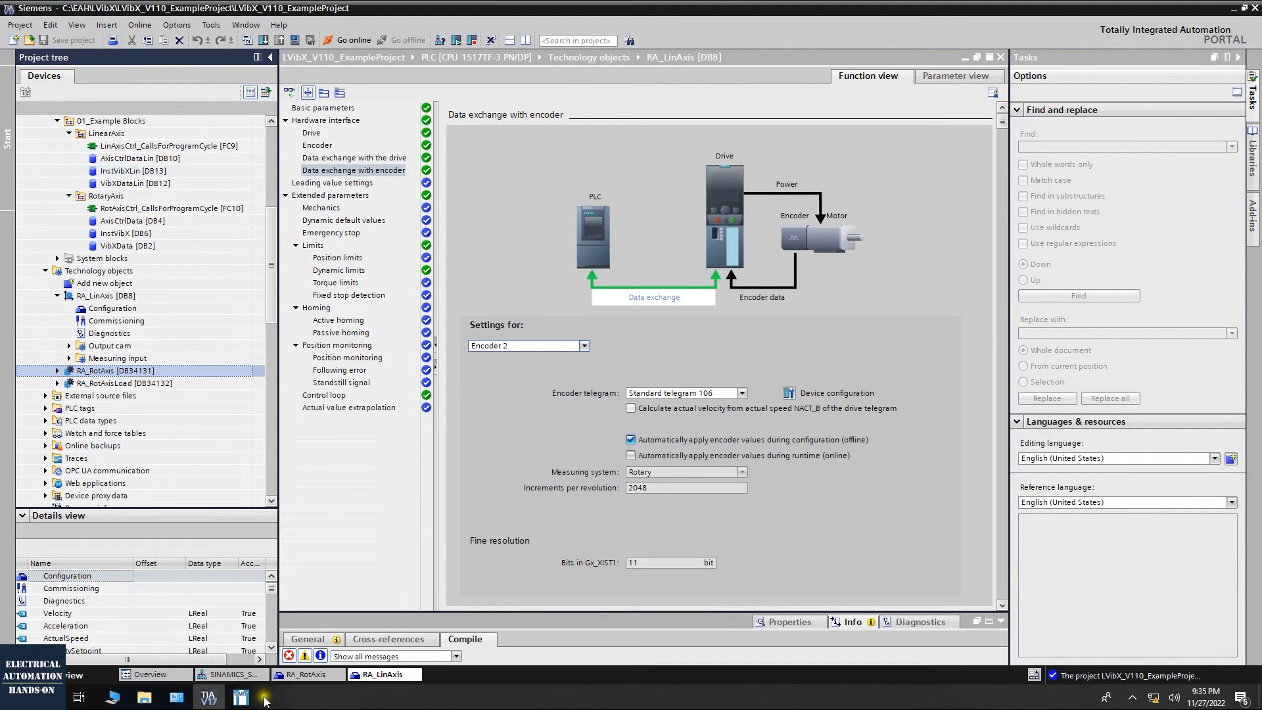
Return to SIMIT, open the PLC coupling and review its RA_LinAxis input signals with the symbol name column widened
{"action": "left_click", "coordinate": [241, 697]}
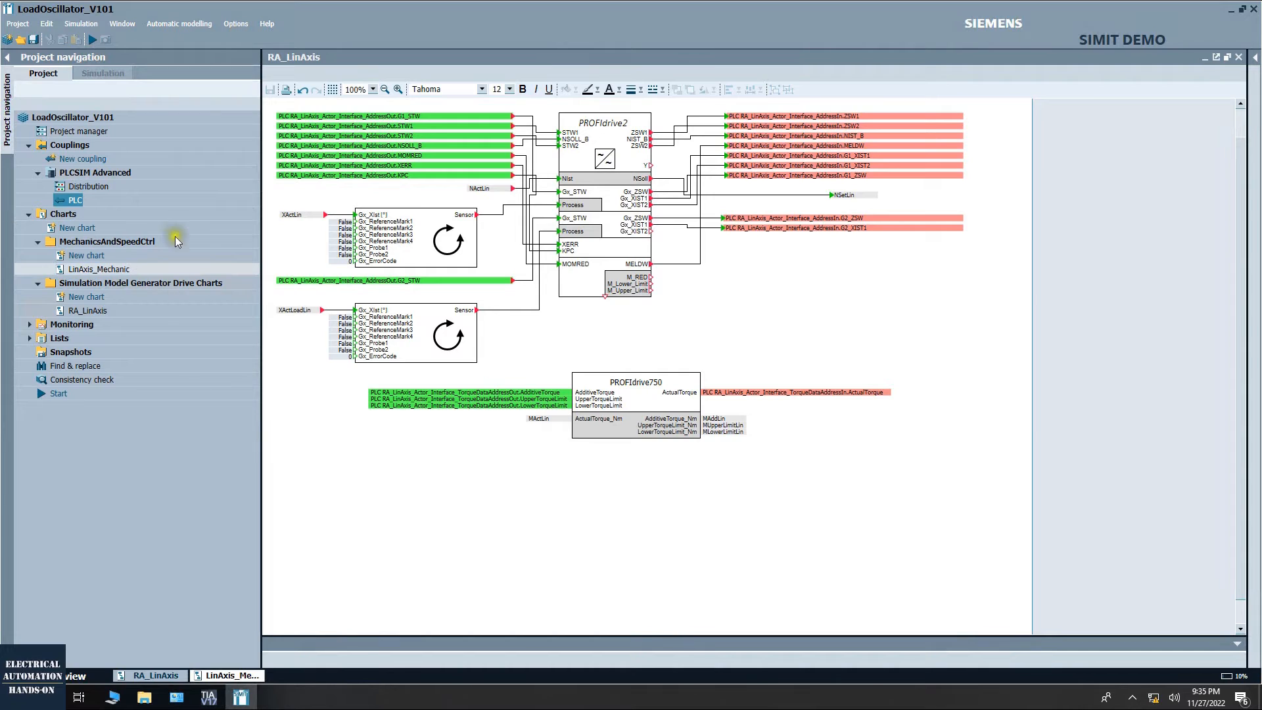
{"action": "double_click", "coordinate": [75, 201]}
{"action": "left_click", "coordinate": [751, 397]}
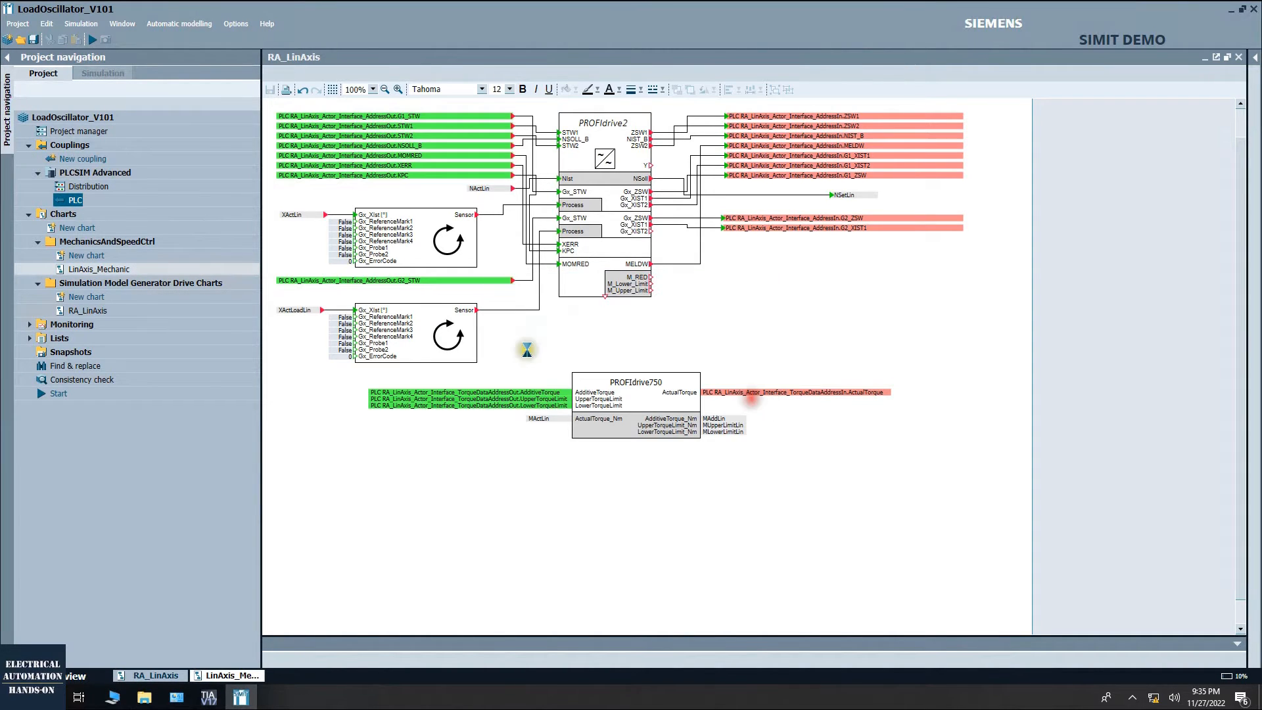
{"action": "scroll", "coordinate": [596, 325], "scroll_direction": "down", "scroll_amount": 6}
{"action": "scroll", "coordinate": [594, 325], "scroll_direction": "down", "scroll_amount": 10}
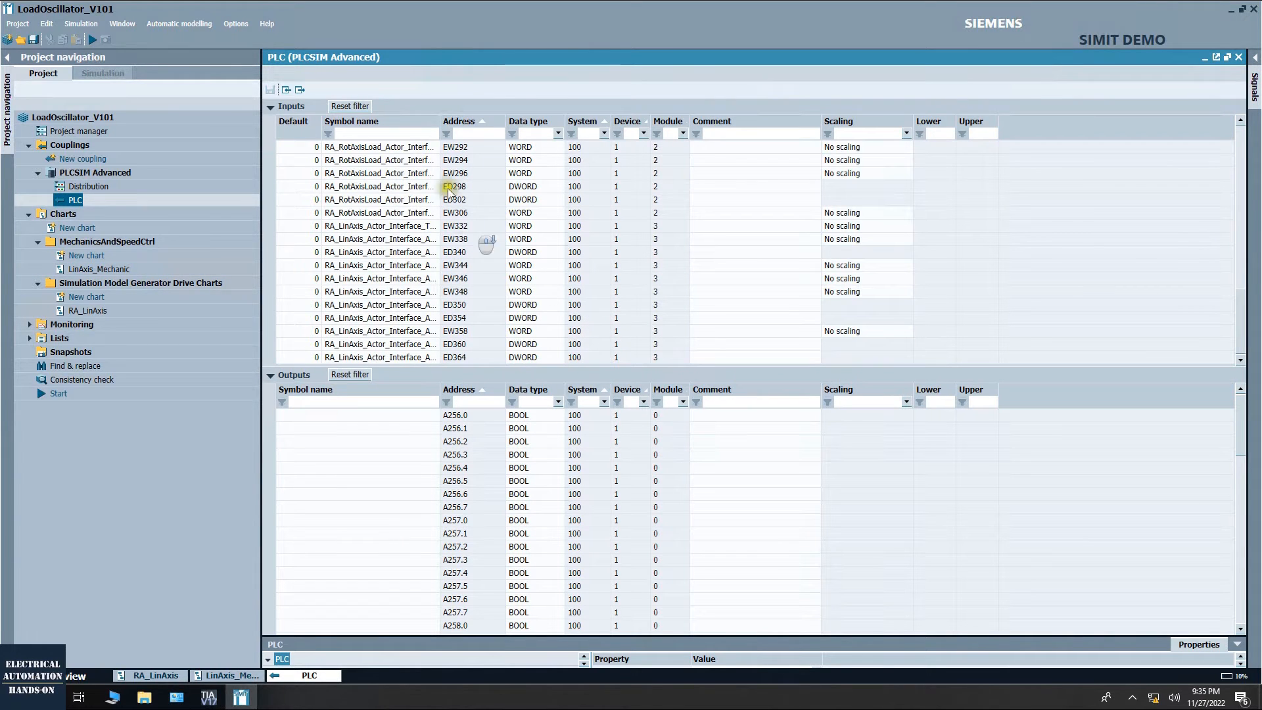
{"action": "left_click_drag", "start_coordinate": [439, 121], "coordinate": [633, 121]}
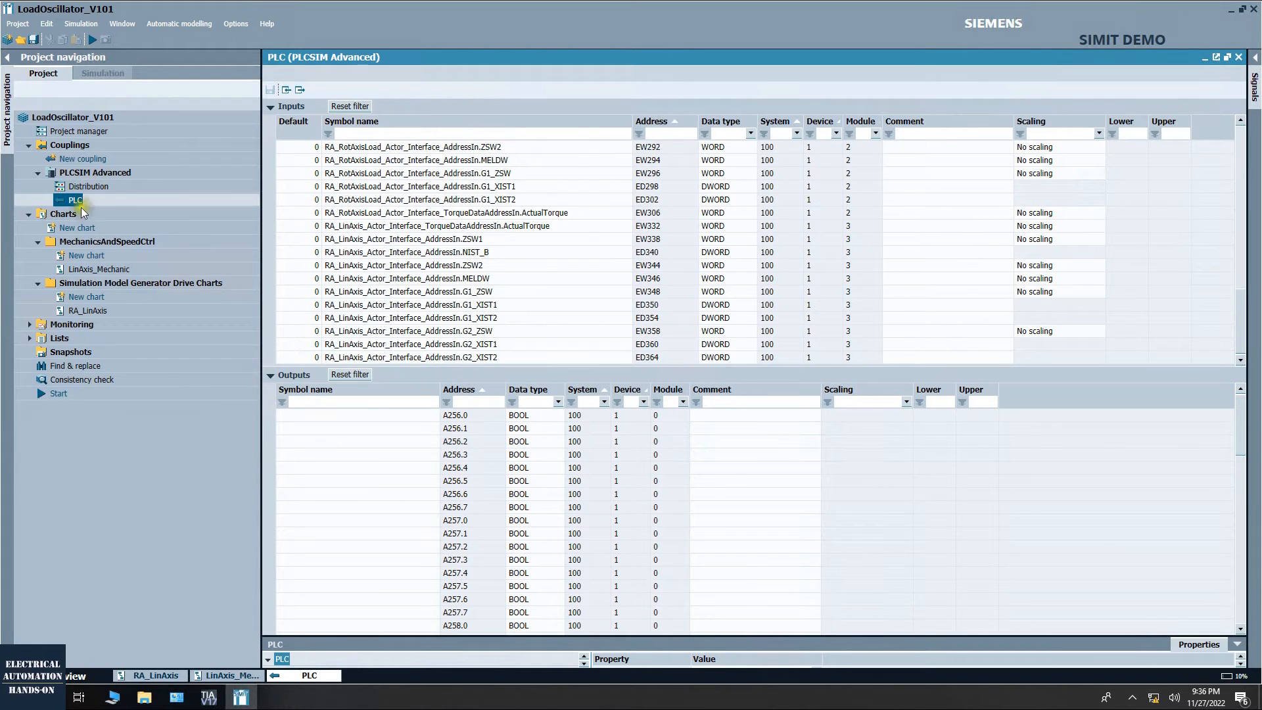
Delete the PLCSIM Advanced coupling, including its PLC, from the project's Couplings
{"action": "right_click", "coordinate": [77, 172]}
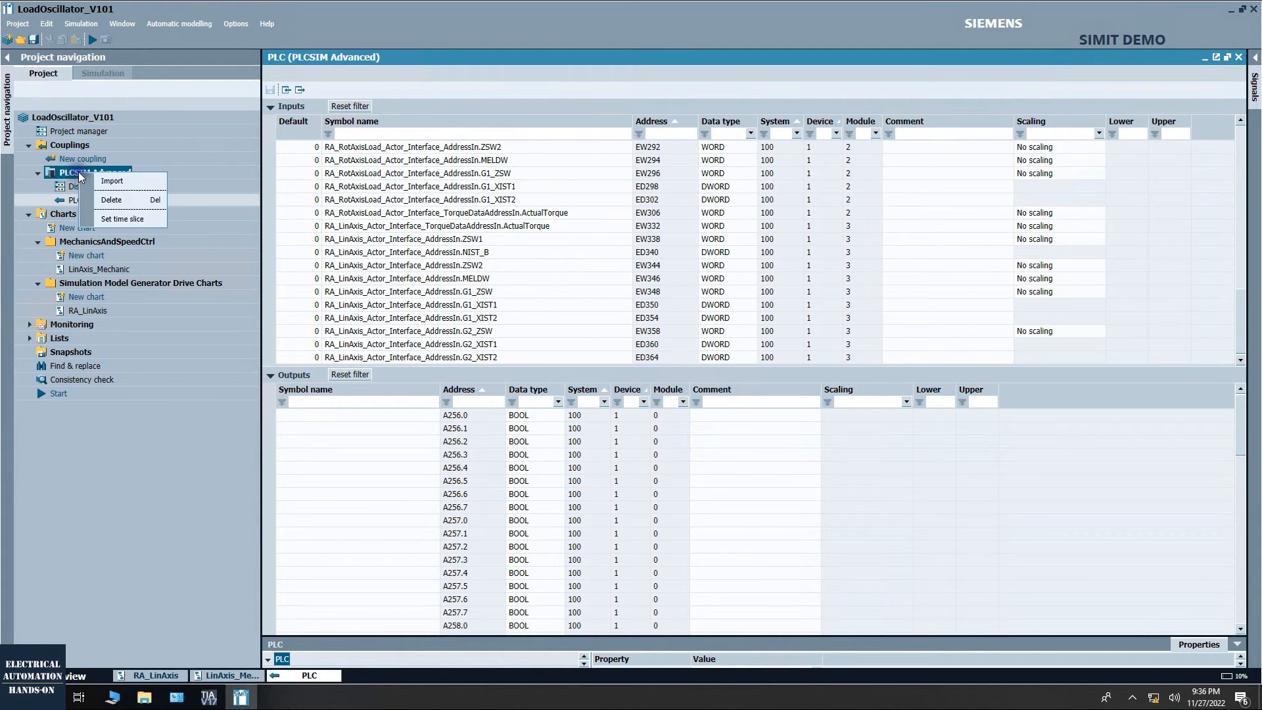
{"action": "left_click", "coordinate": [108, 201]}
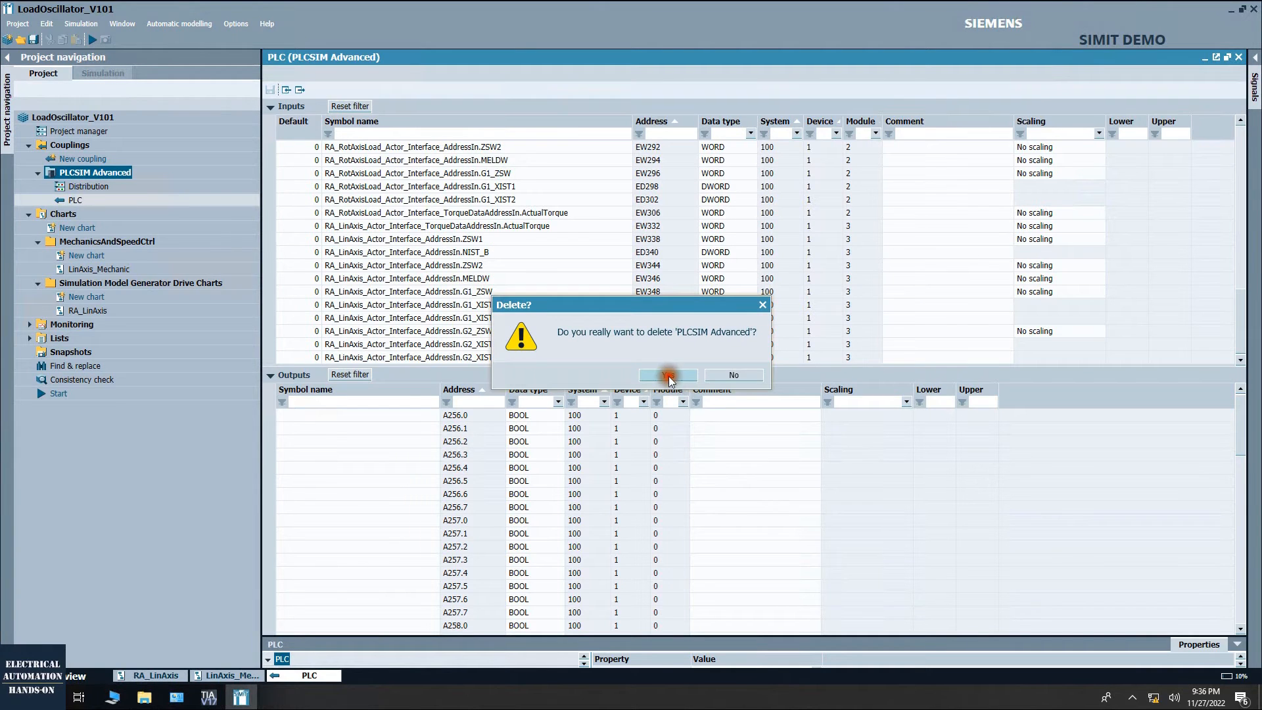
{"action": "left_click", "coordinate": [668, 376]}
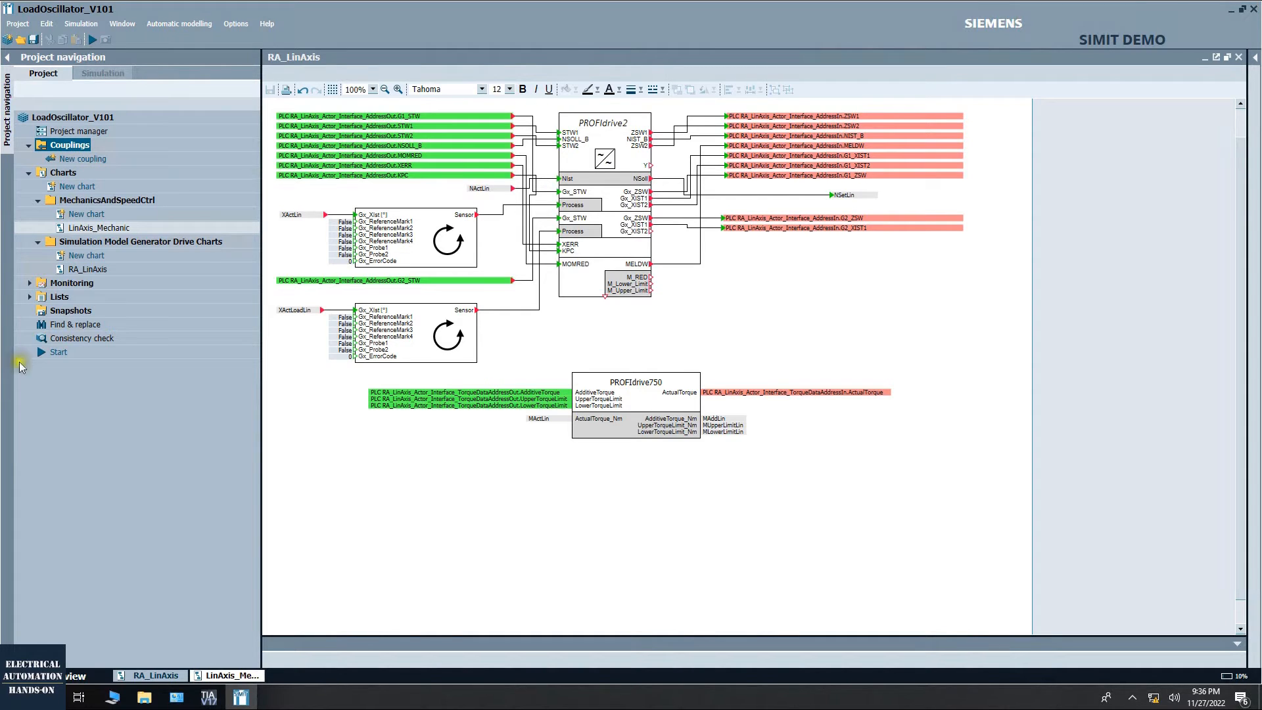
Add a new coupling of type PLCSIM Advanced to the project's Couplings
{"action": "left_click", "coordinate": [82, 160]}
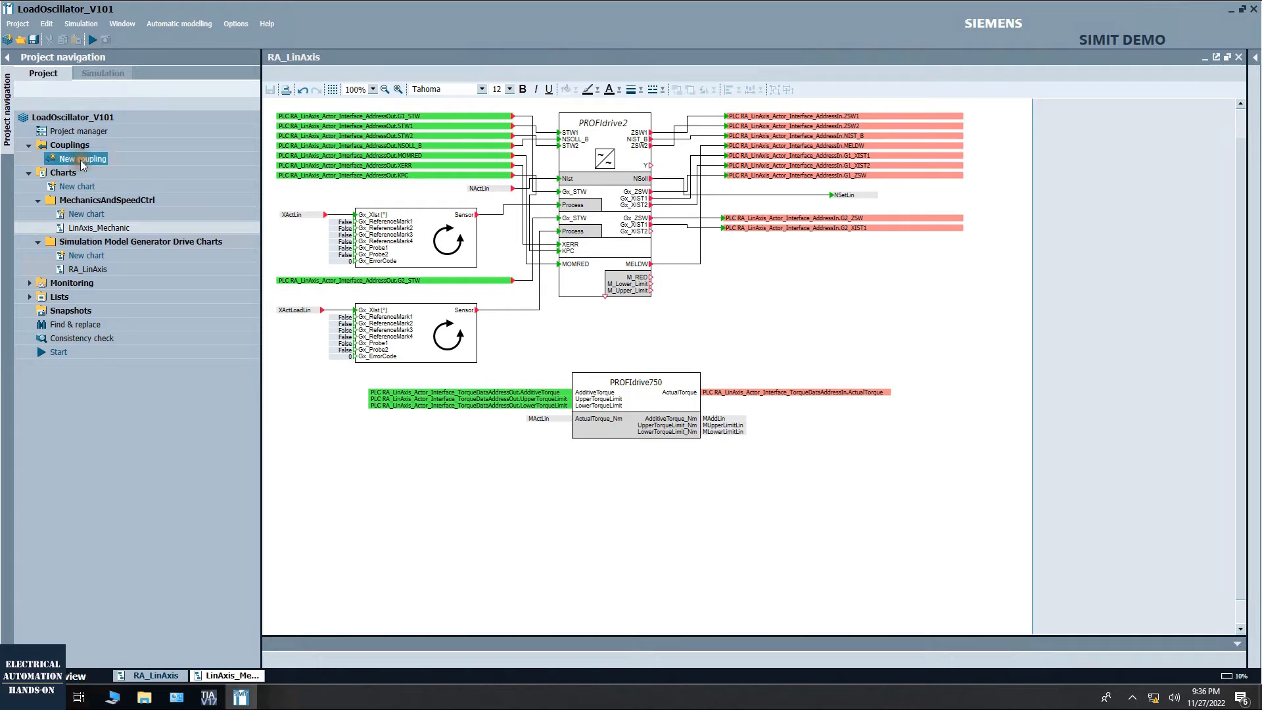
{"action": "double_click", "coordinate": [81, 159]}
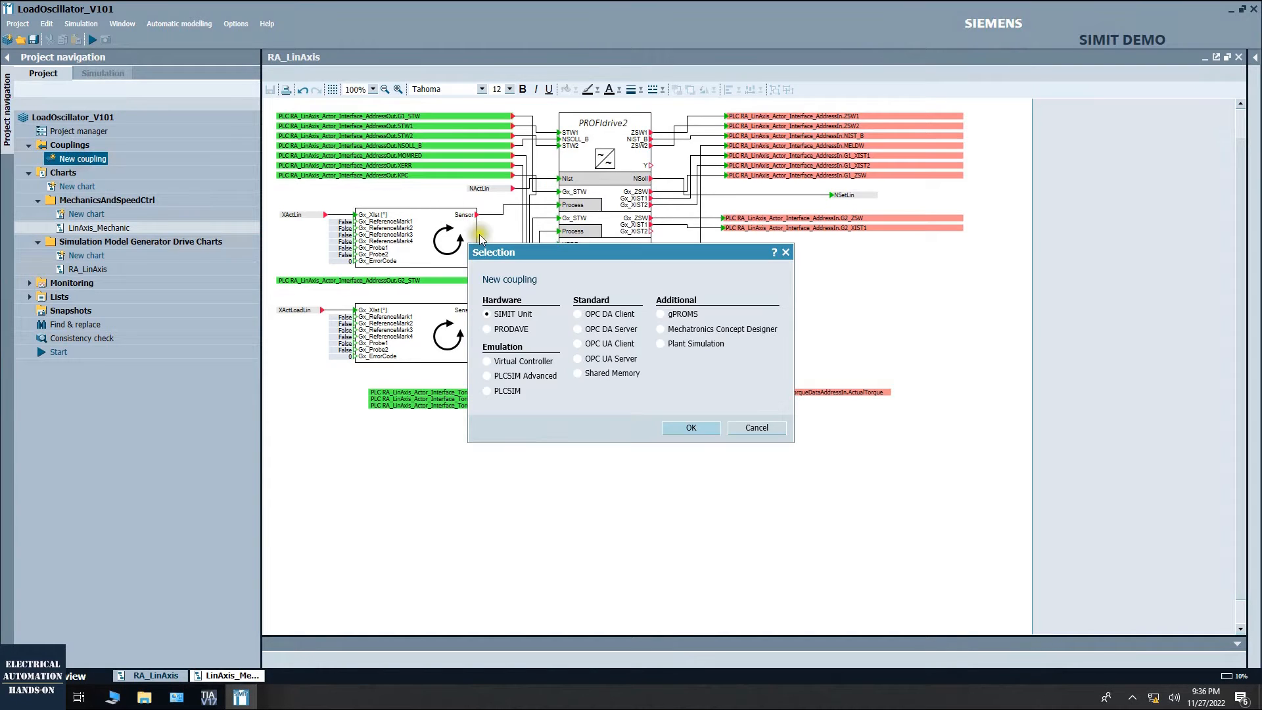
{"action": "left_click_drag", "start_coordinate": [616, 256], "coordinate": [610, 326]}
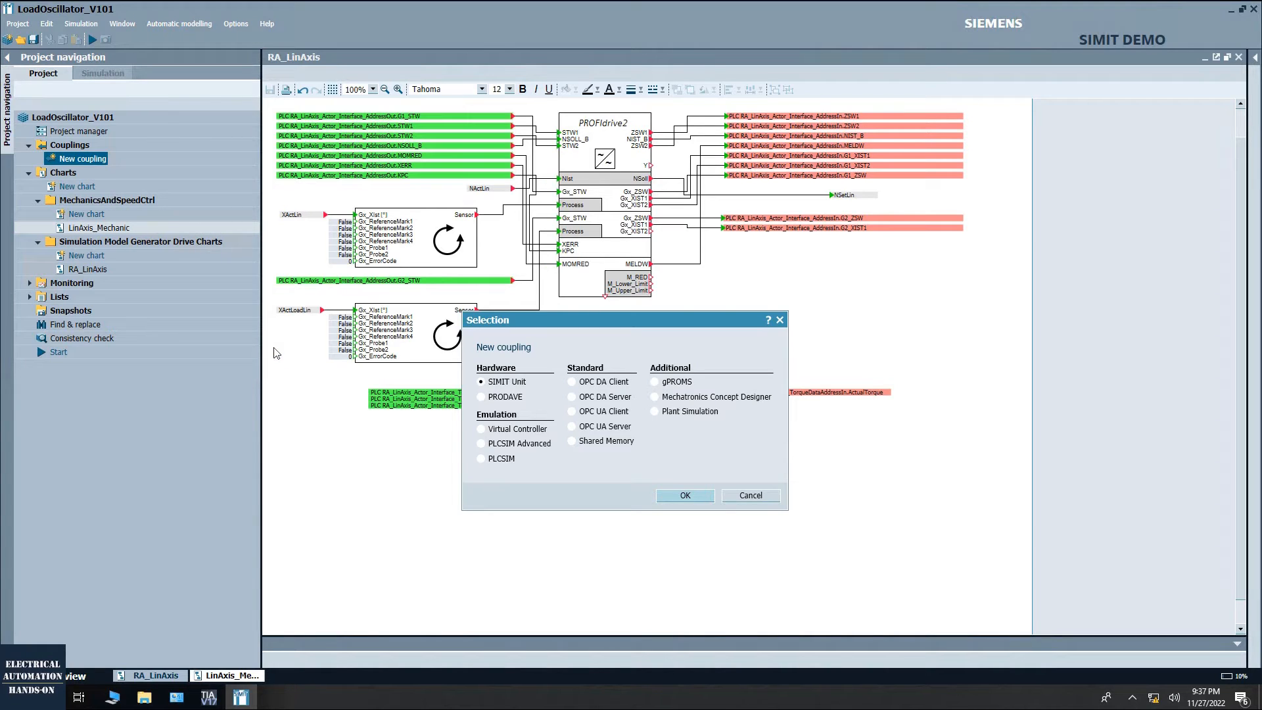
{"action": "left_click", "coordinate": [510, 445]}
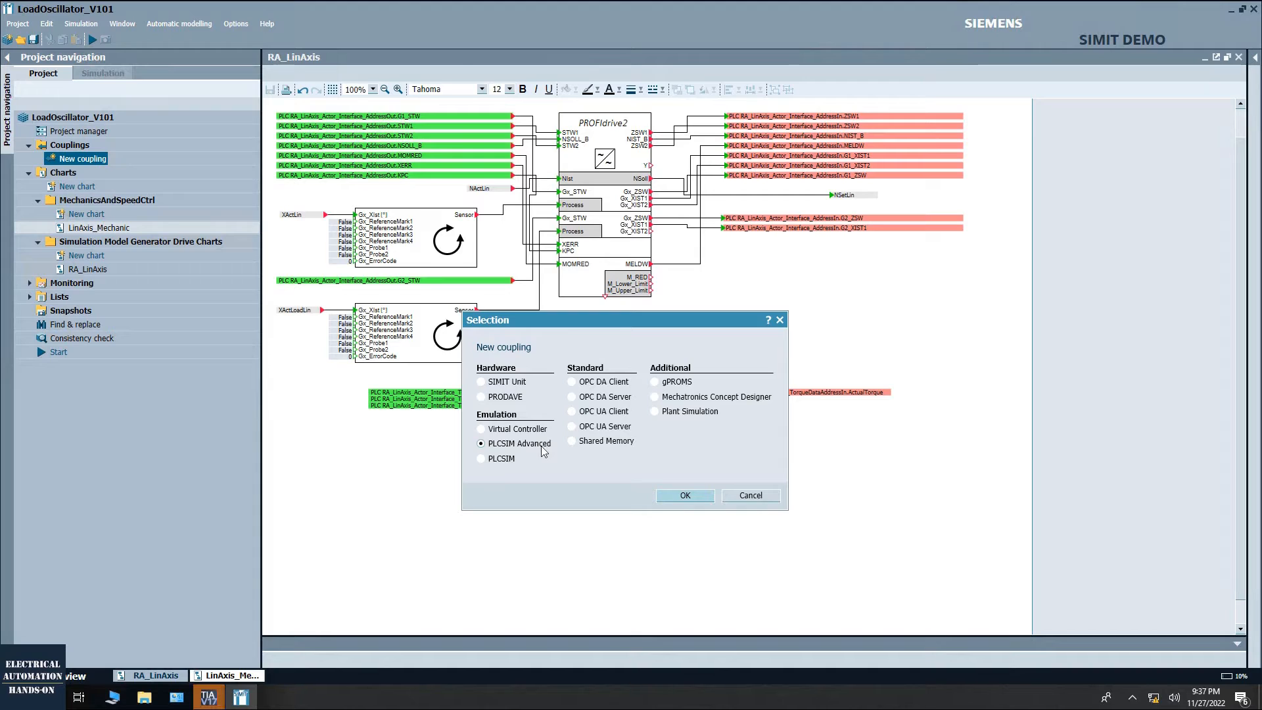
{"action": "left_click", "coordinate": [504, 464]}
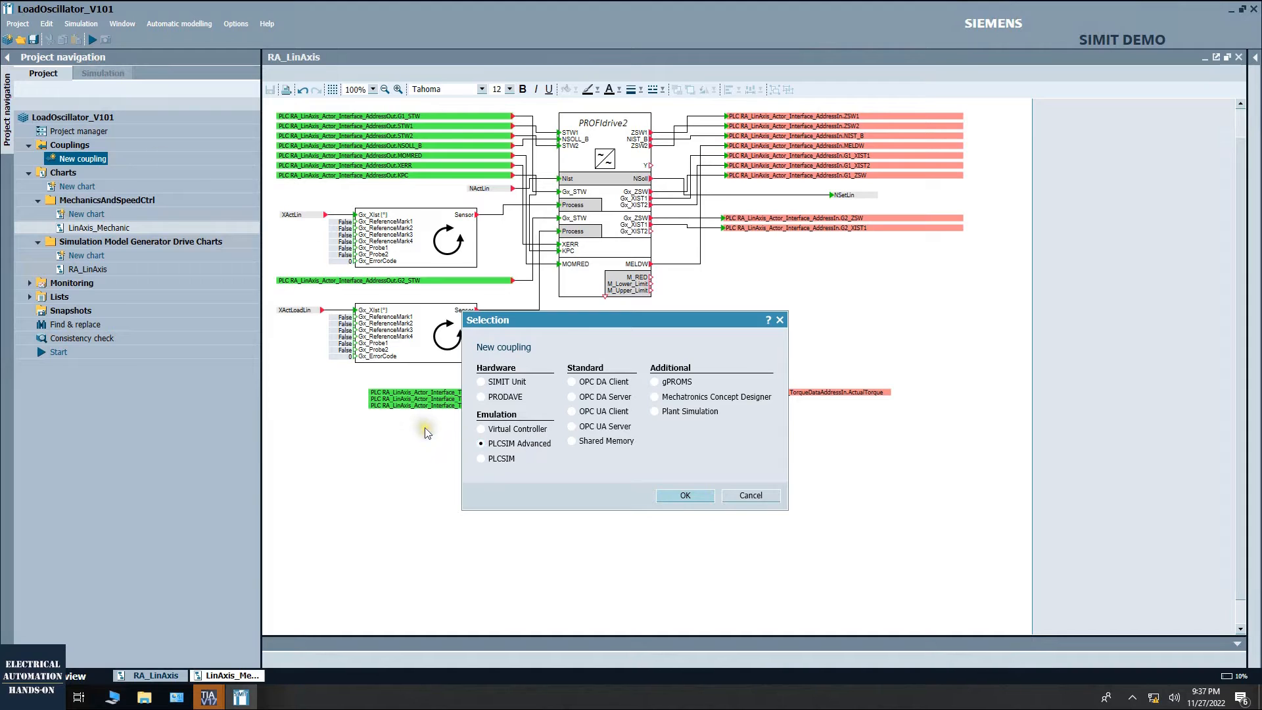
{"action": "left_click", "coordinate": [685, 496]}
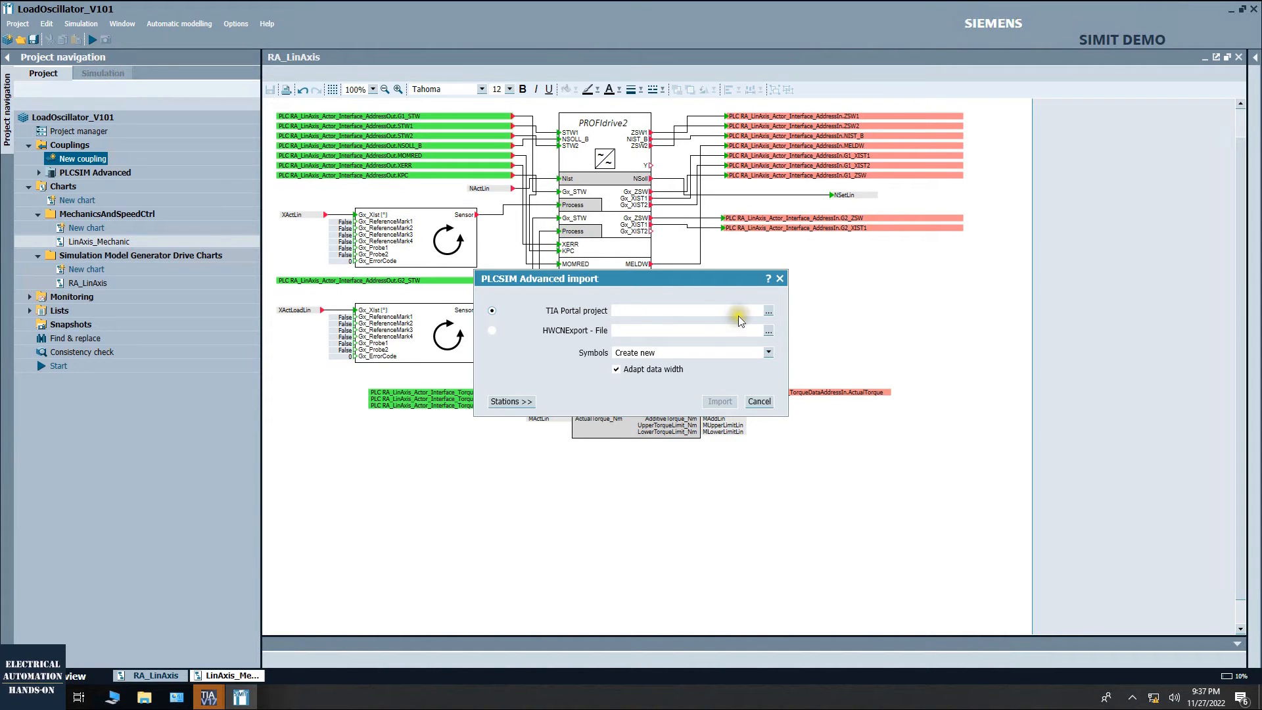
Import the TIA Portal project LVibX_V110_ExampleProject.ap17 into the coupling, checking the project open in TIA Portal before confirming the file
{"action": "left_click", "coordinate": [769, 317]}
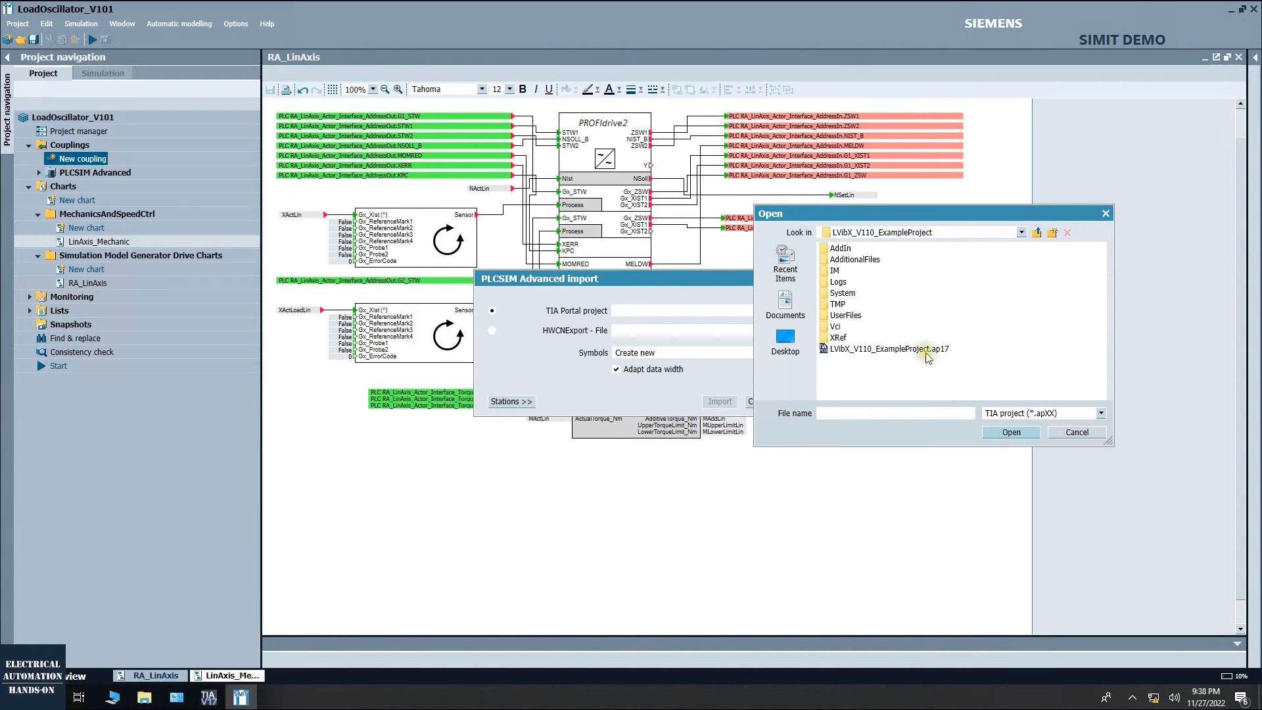
{"action": "left_click", "coordinate": [928, 353]}
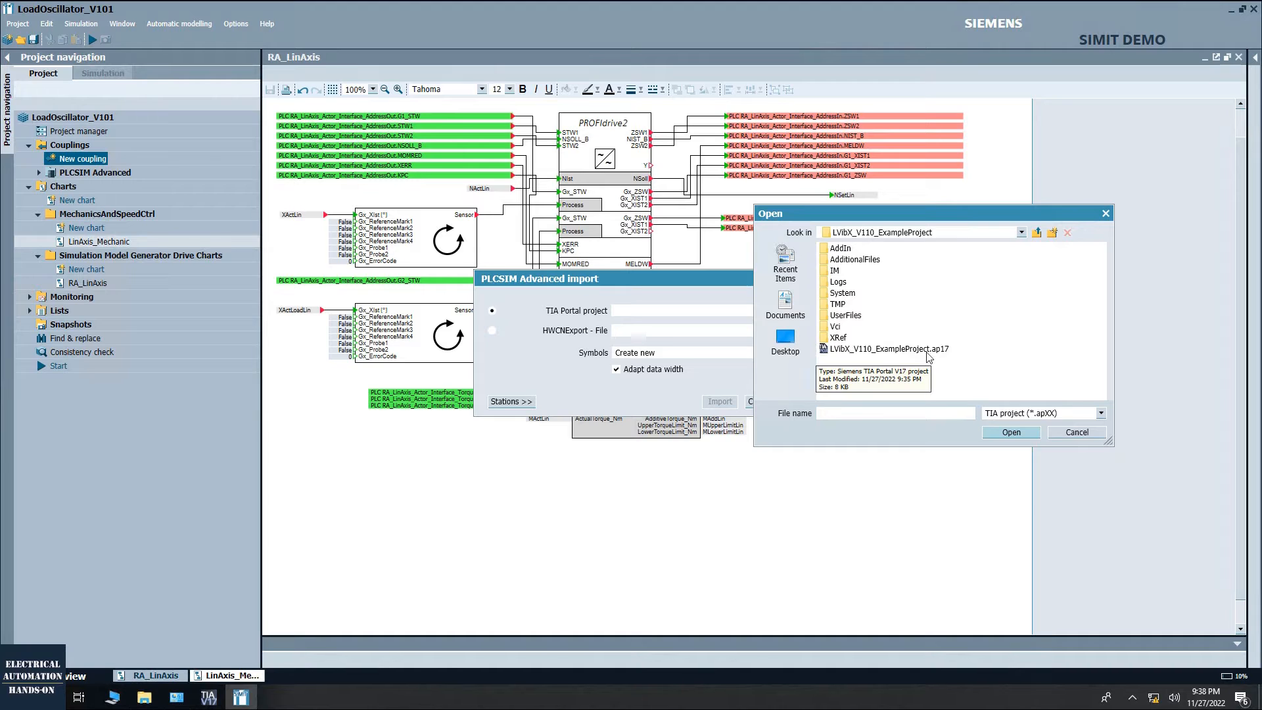
{"action": "left_click", "coordinate": [928, 357]}
{"action": "left_click", "coordinate": [860, 348]}
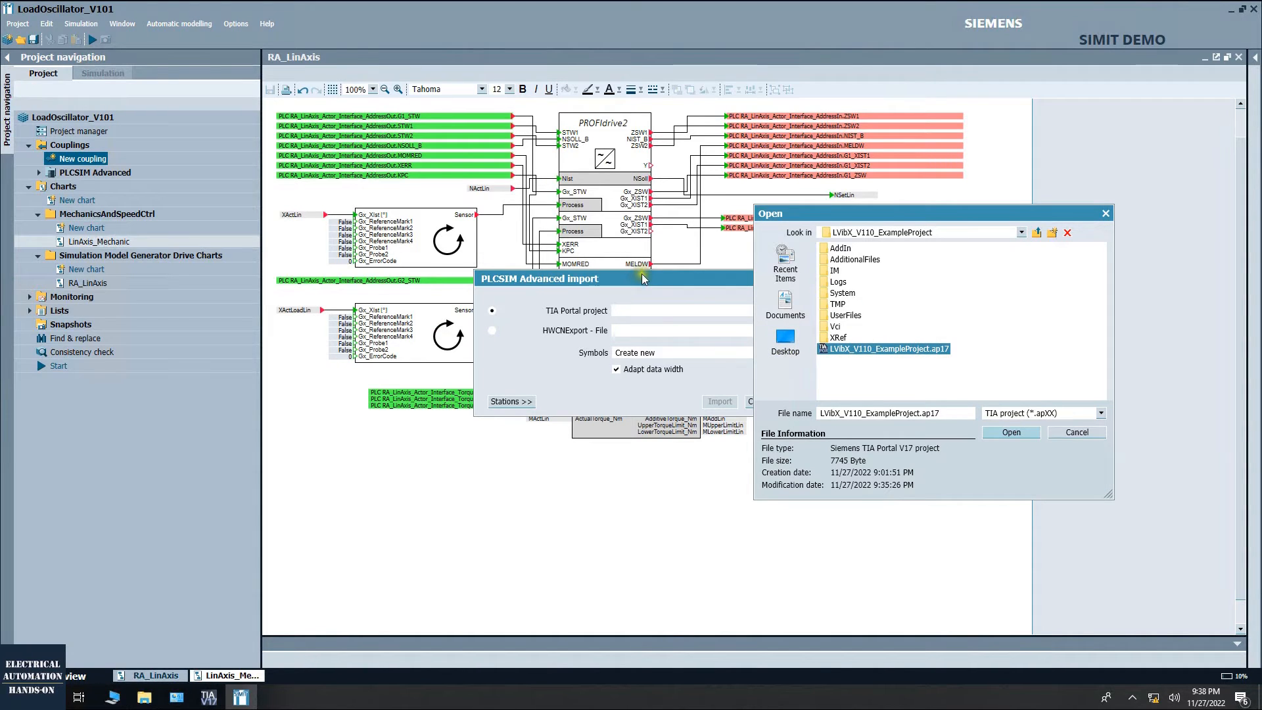
{"action": "mouse_move", "coordinate": [210, 696]}
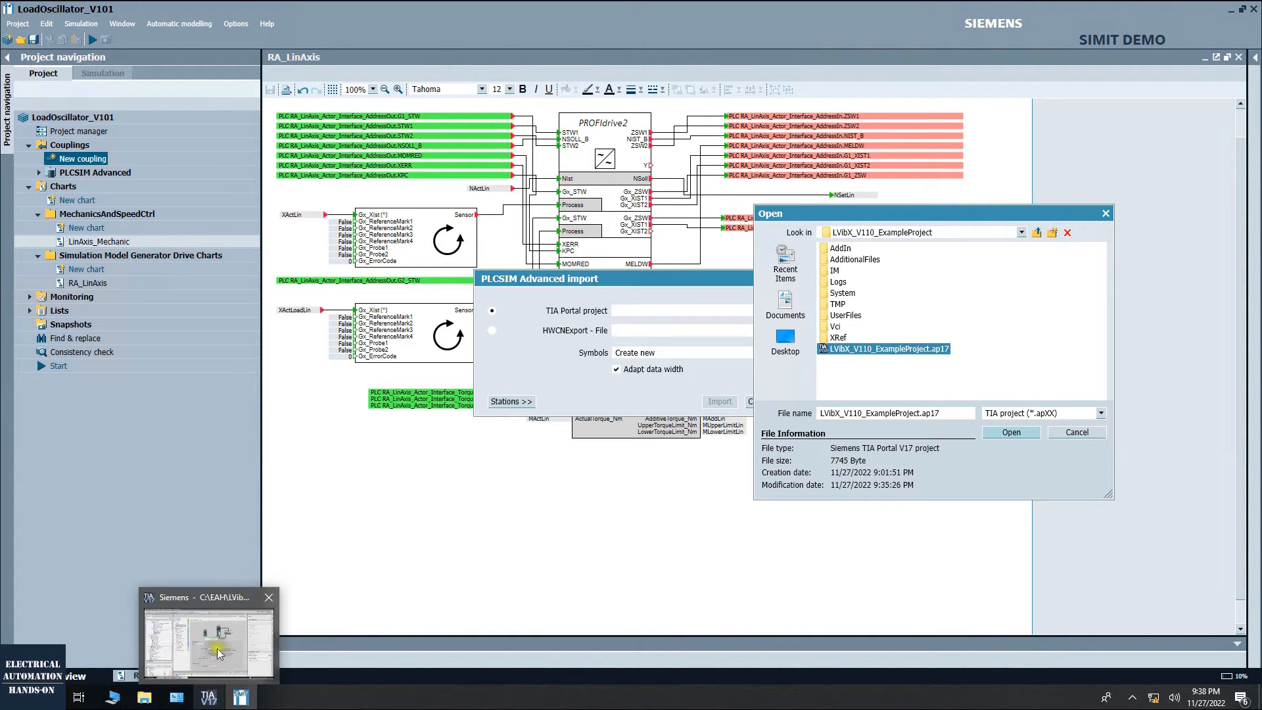
{"action": "mouse_move", "coordinate": [215, 630]}
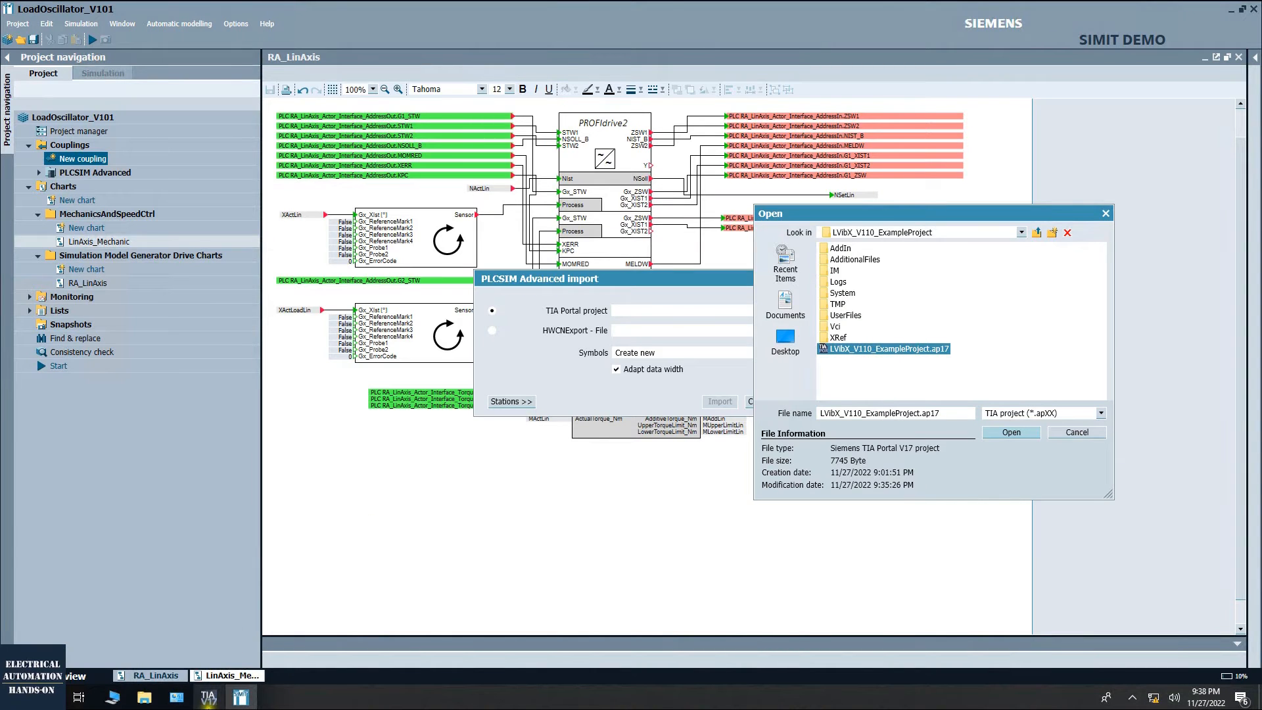
{"action": "left_click", "coordinate": [208, 696]}
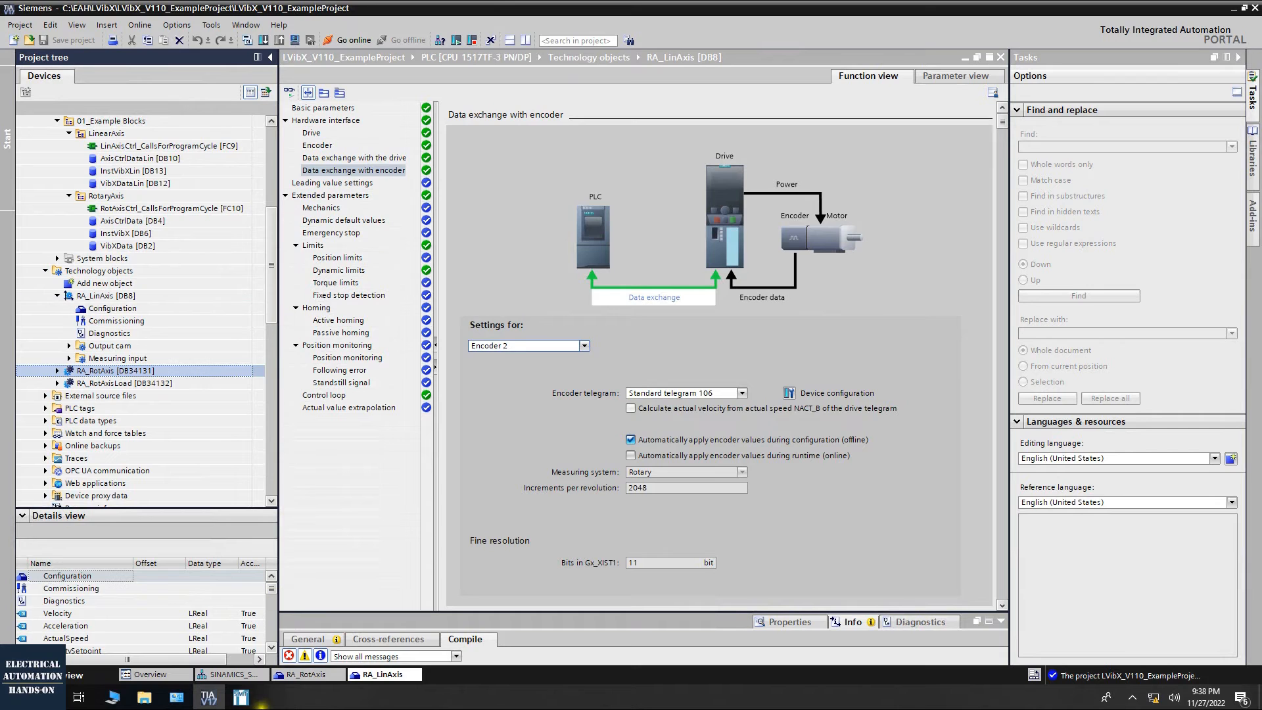
{"action": "left_click", "coordinate": [241, 696]}
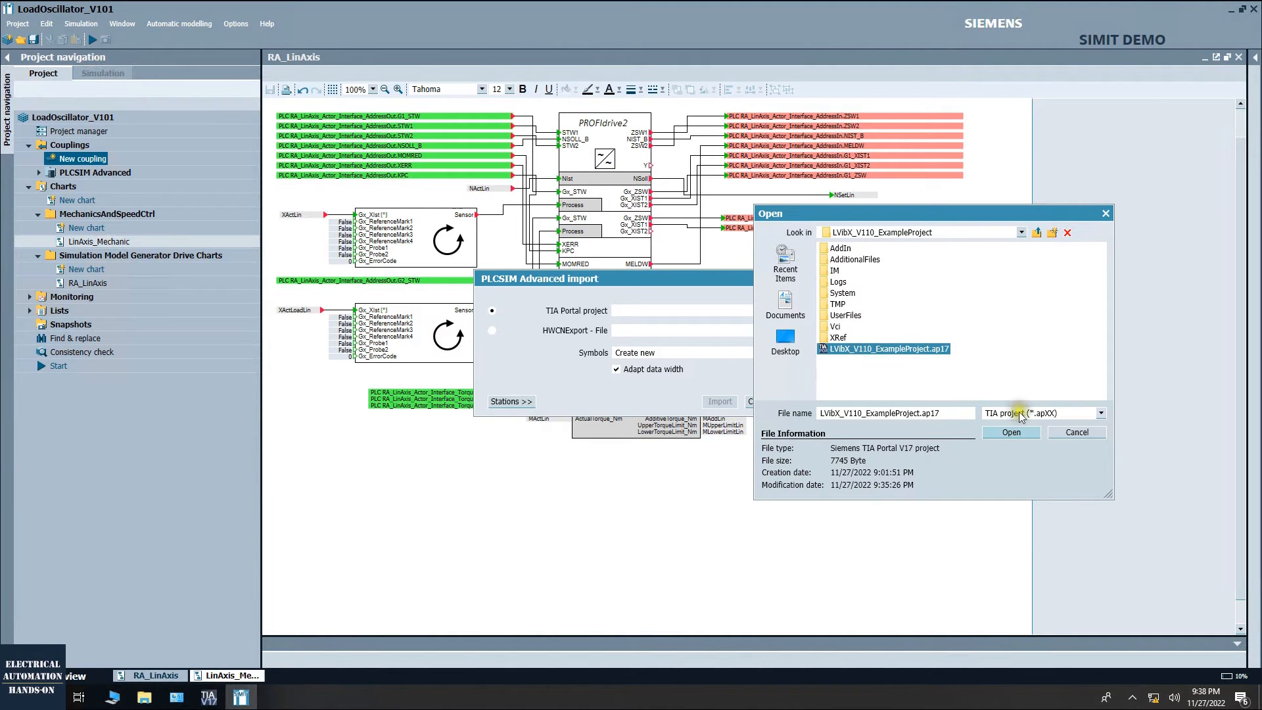
{"action": "left_click", "coordinate": [1011, 434]}
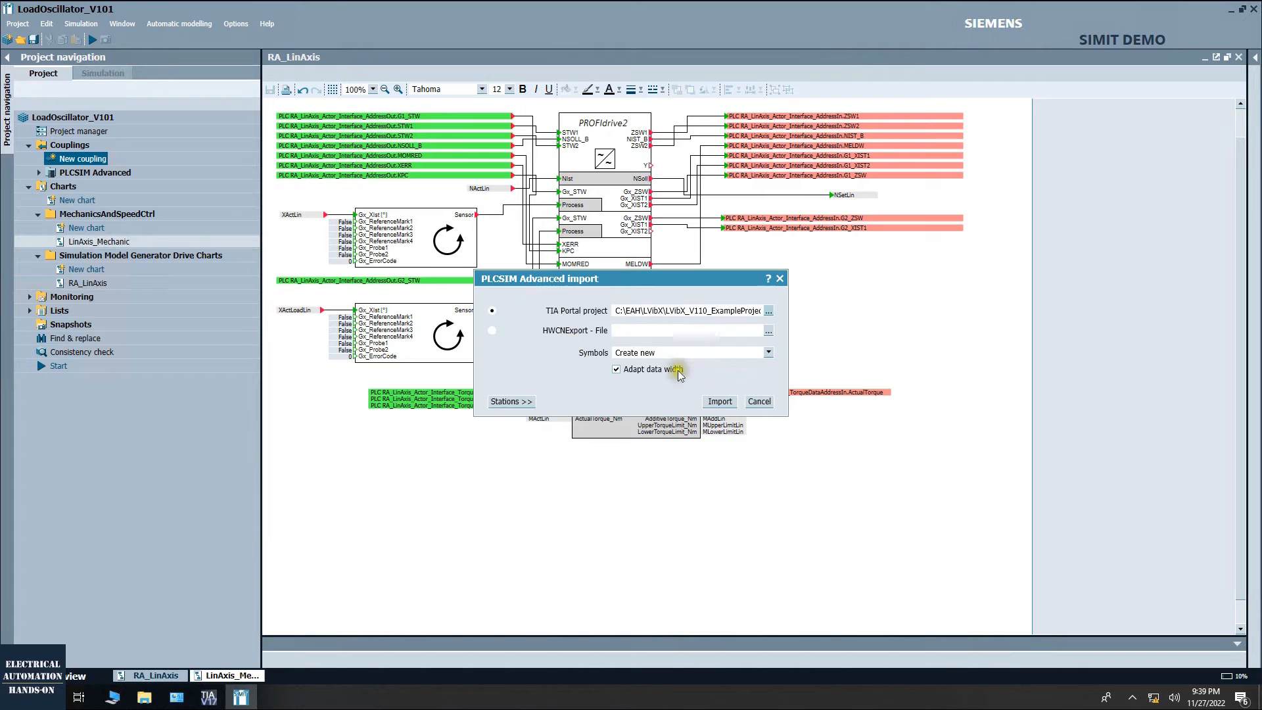
{"action": "left_click", "coordinate": [723, 403]}
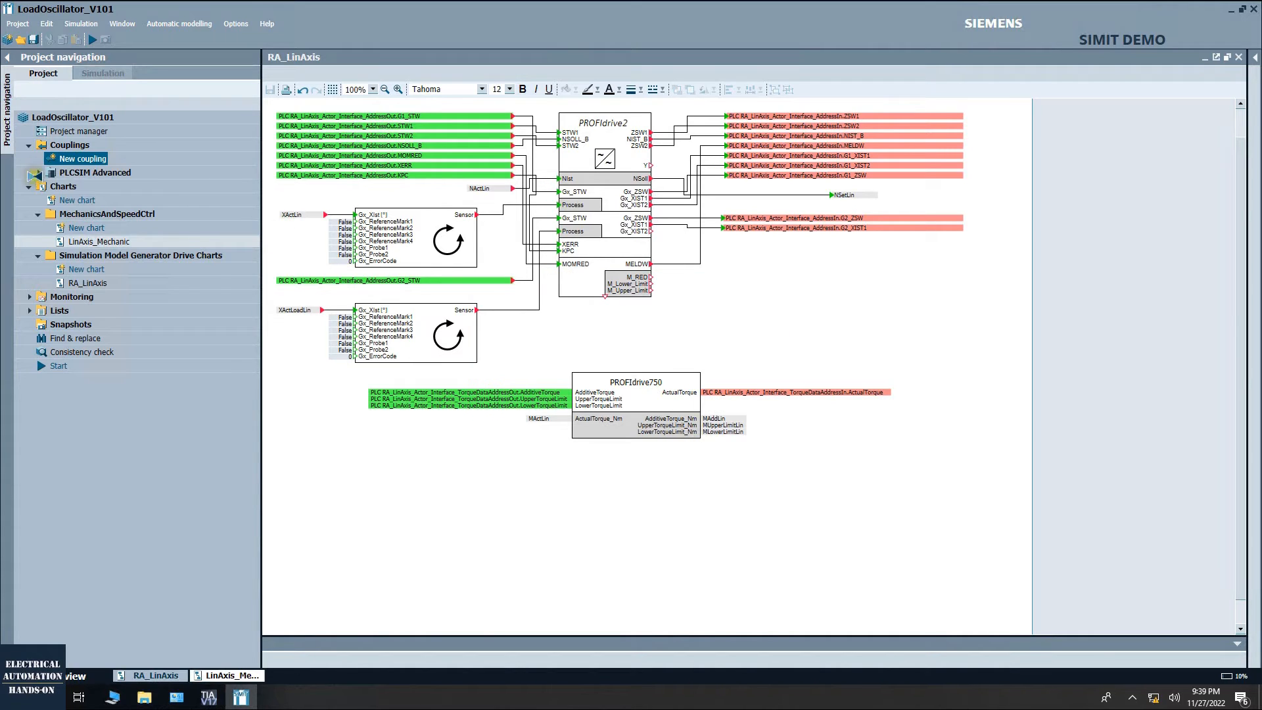
Open the PLC signal list of the new PLCSIM Advanced coupling, acknowledging the restricted coupling notice
{"action": "left_click", "coordinate": [39, 174]}
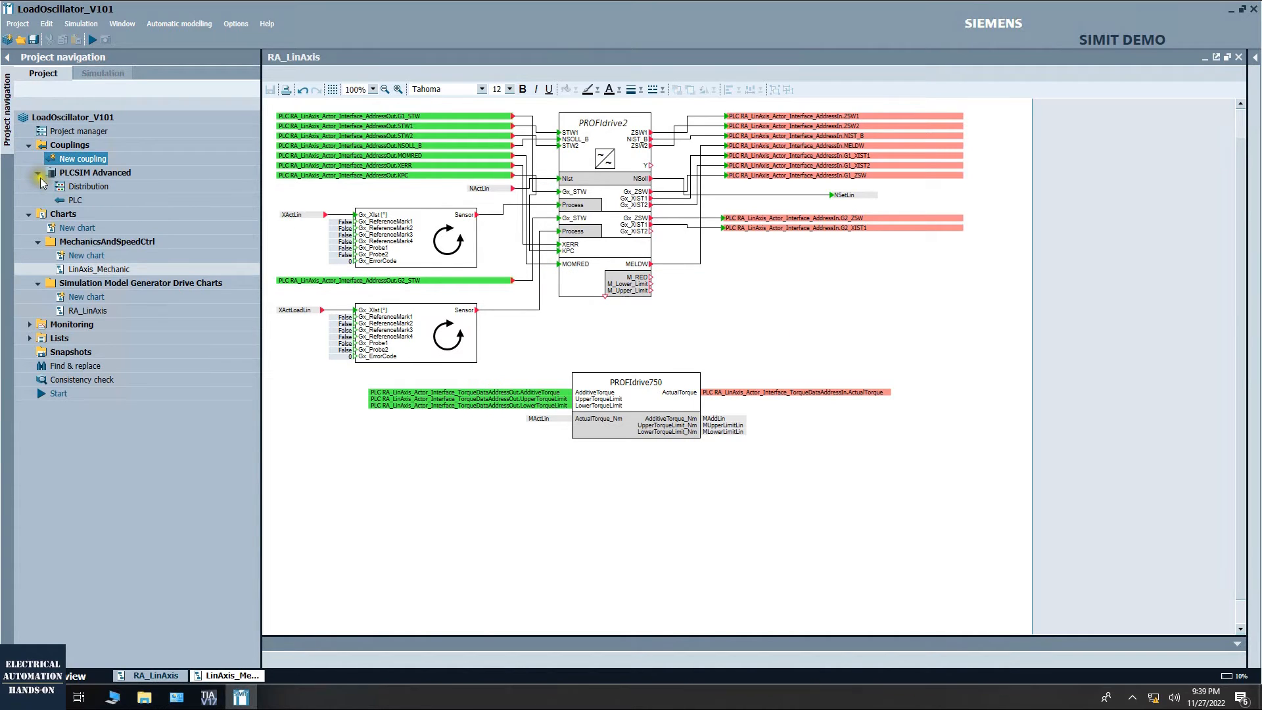
{"action": "double_click", "coordinate": [64, 198]}
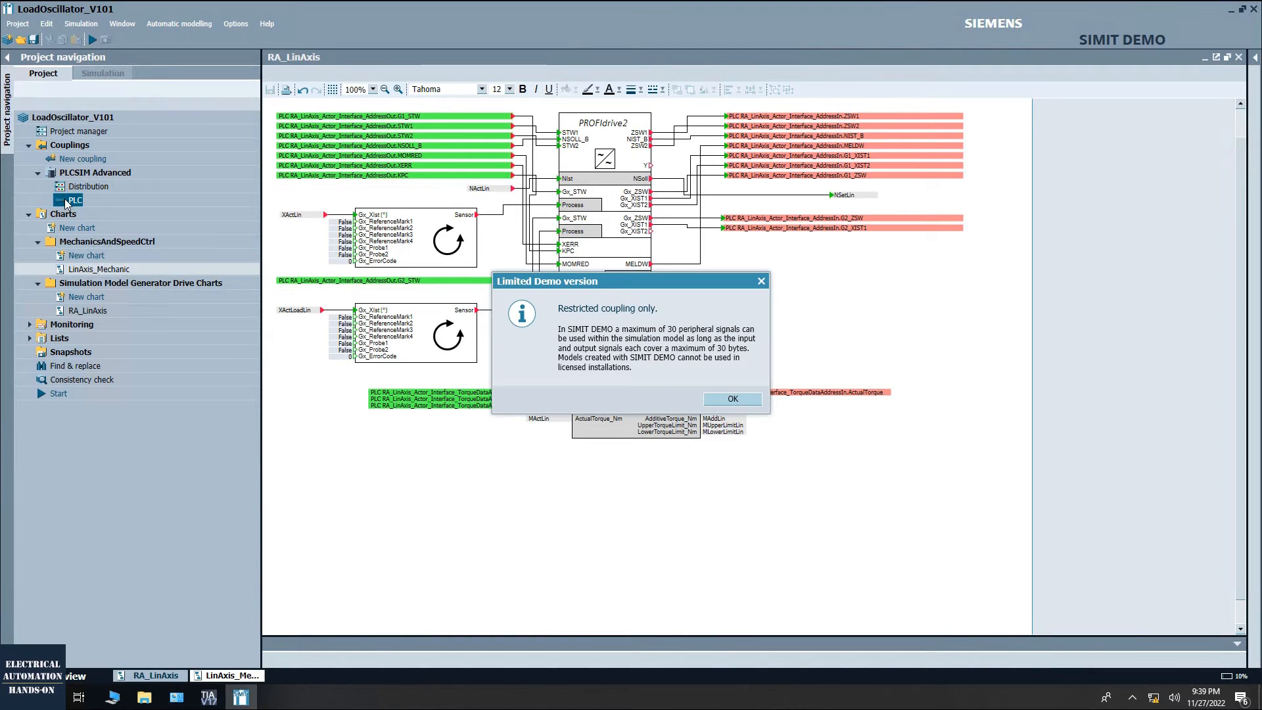
{"action": "left_click", "coordinate": [730, 399]}
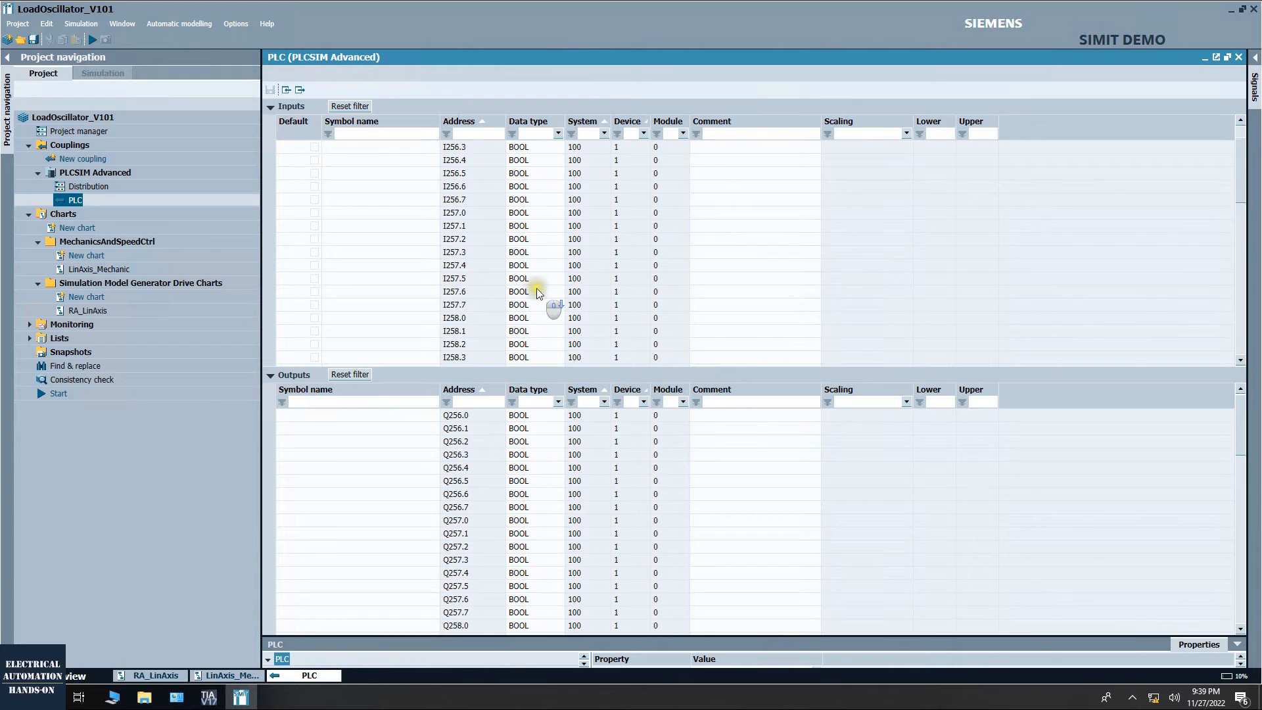
Examine the imported input signals and their addresses for all three axes, with the inputs' symbol name column widened
{"action": "scroll", "coordinate": [533, 289], "scroll_direction": "down", "scroll_amount": 8}
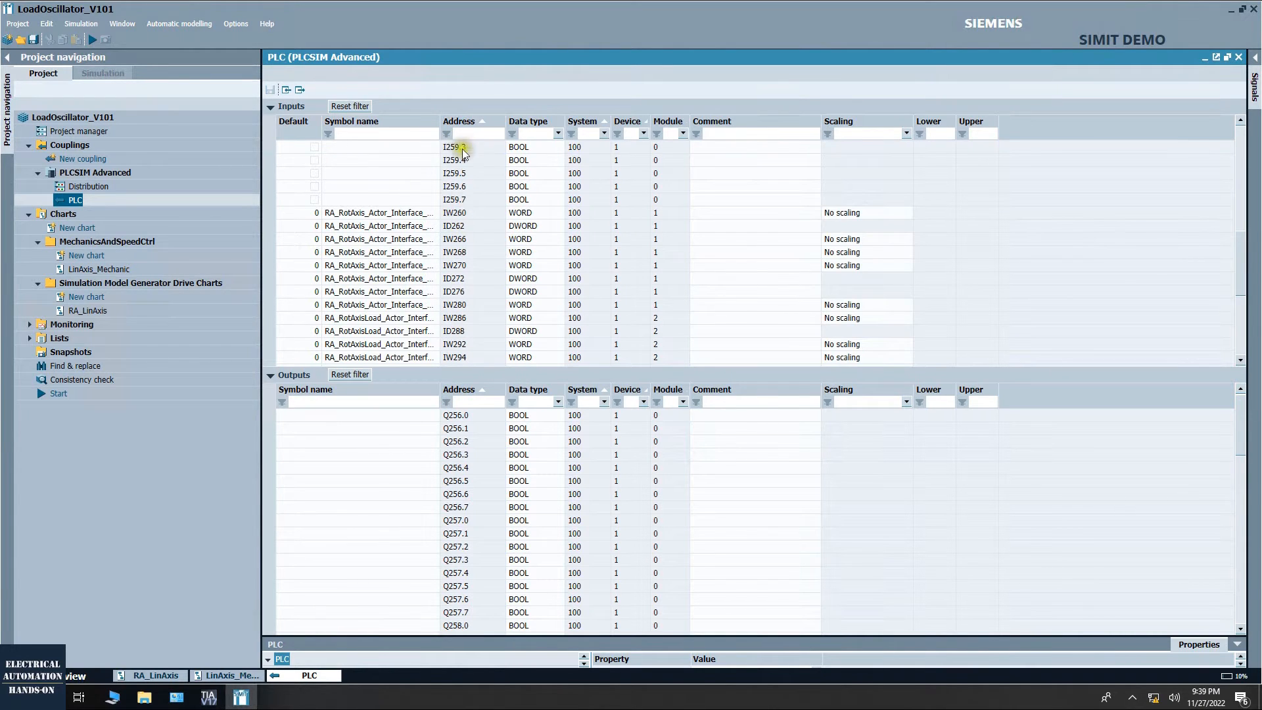
{"action": "scroll", "coordinate": [454, 210], "scroll_direction": "up", "scroll_amount": 5}
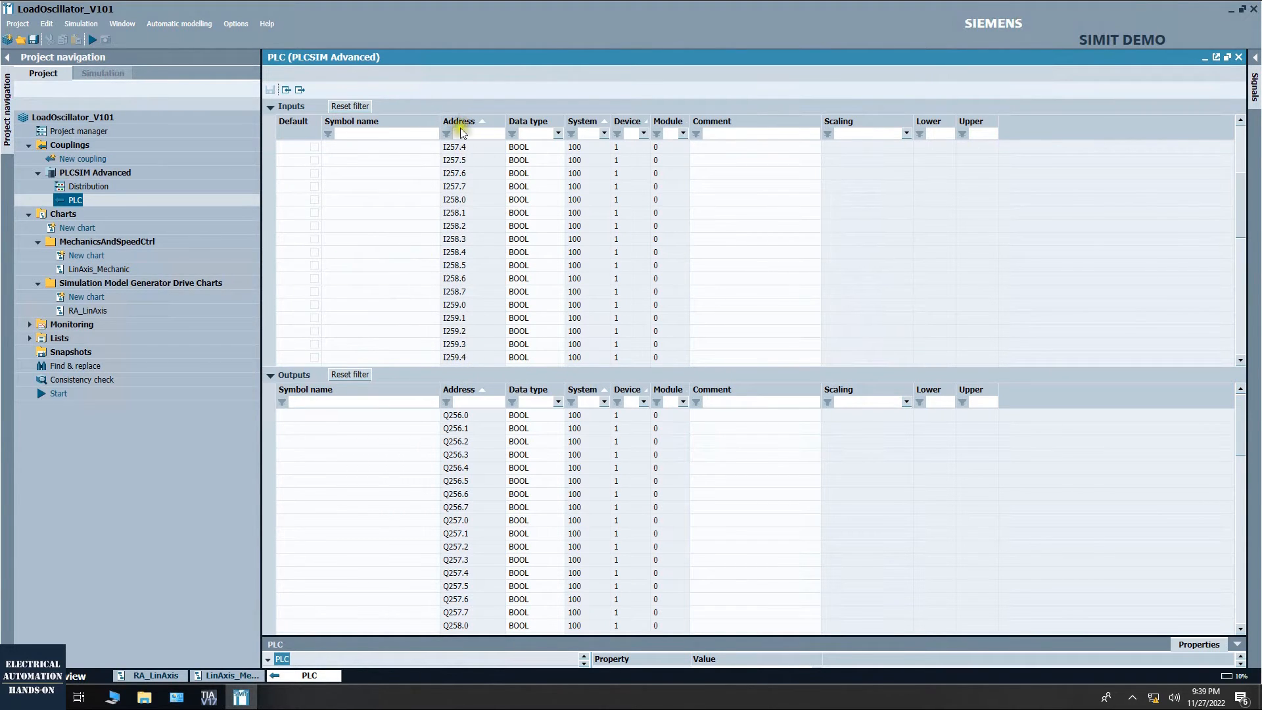
{"action": "scroll", "coordinate": [457, 246], "scroll_direction": "down", "scroll_amount": 5}
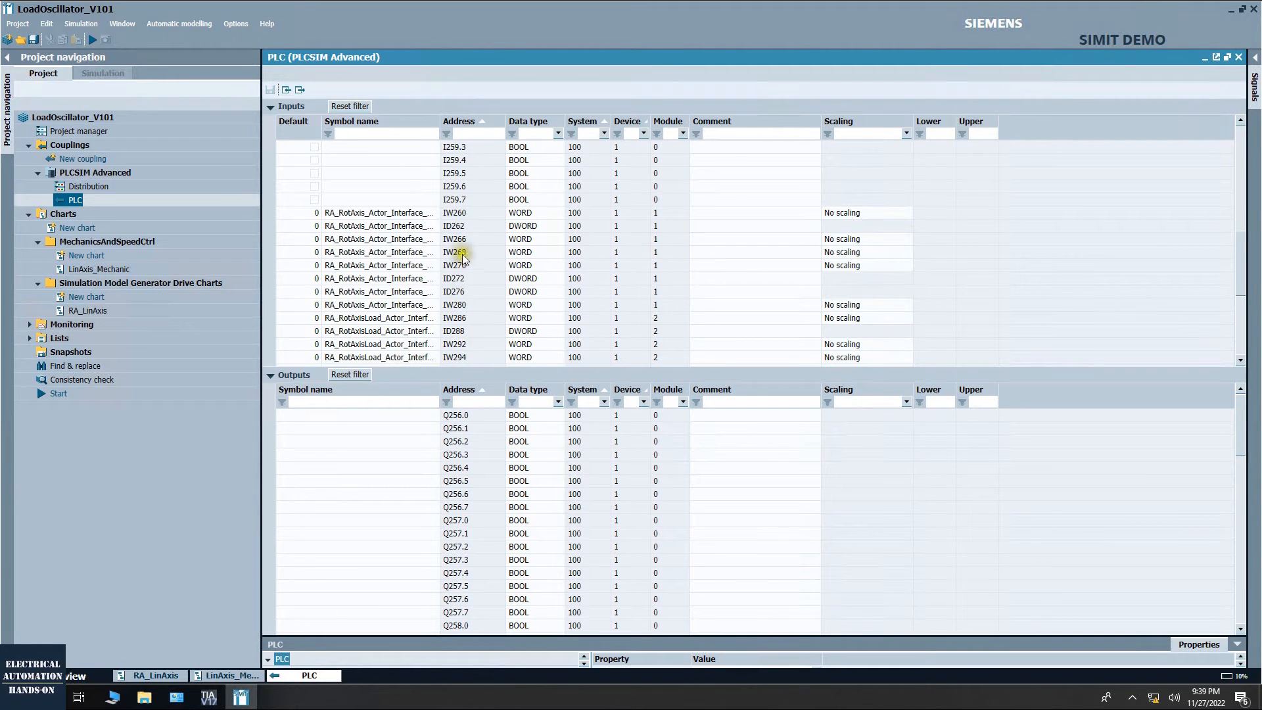
{"action": "scroll", "coordinate": [486, 263], "scroll_direction": "down", "scroll_amount": 5}
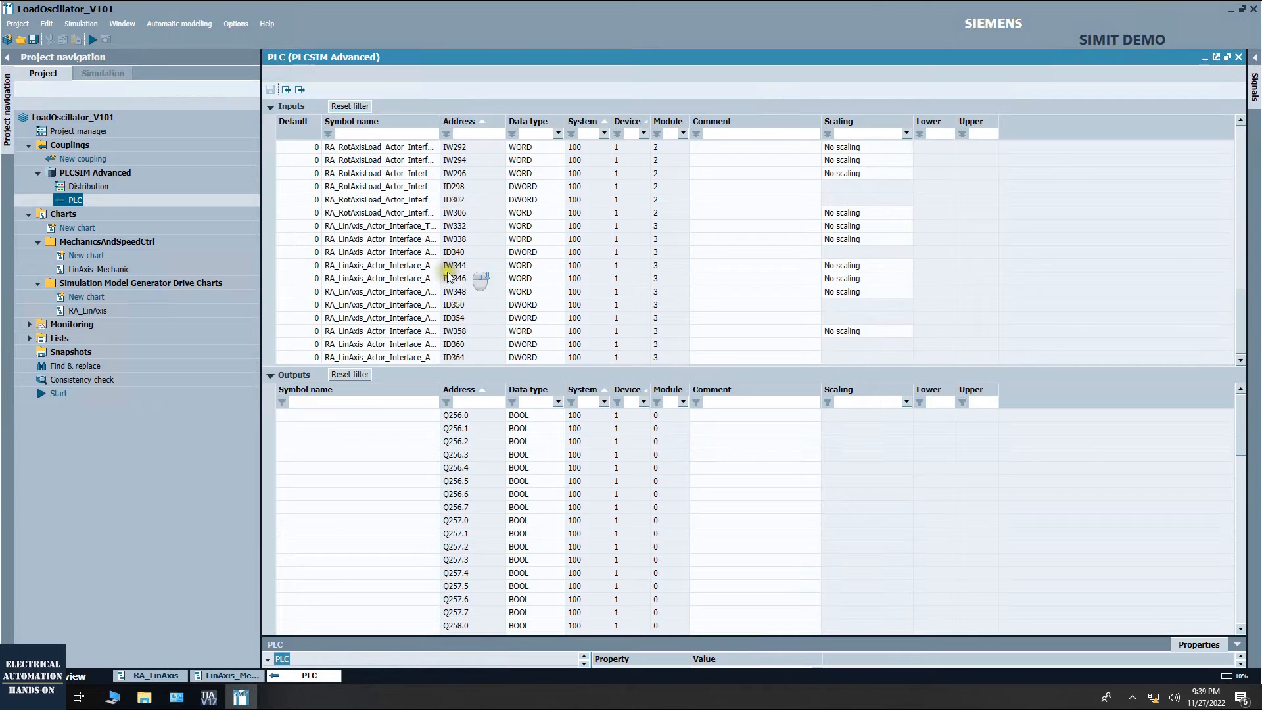
{"action": "left_click_drag", "start_coordinate": [440, 121], "coordinate": [584, 121]}
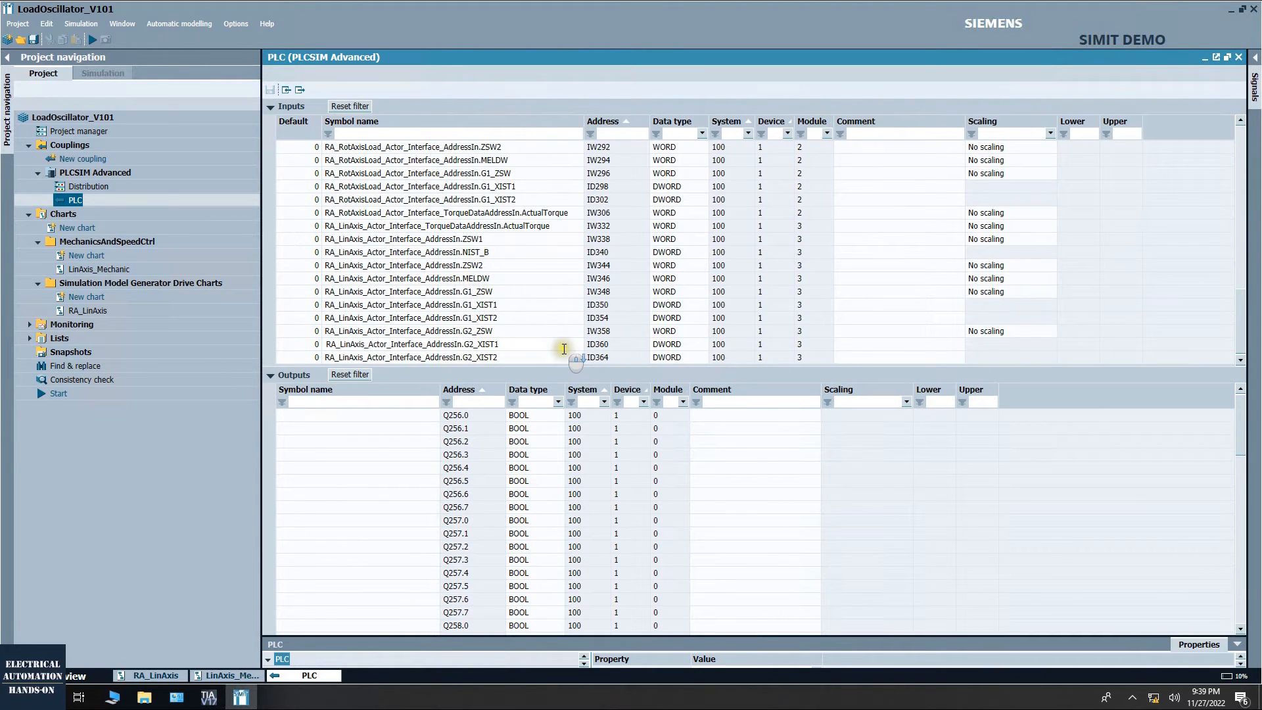
{"action": "scroll", "coordinate": [365, 226], "scroll_direction": "up", "scroll_amount": 4}
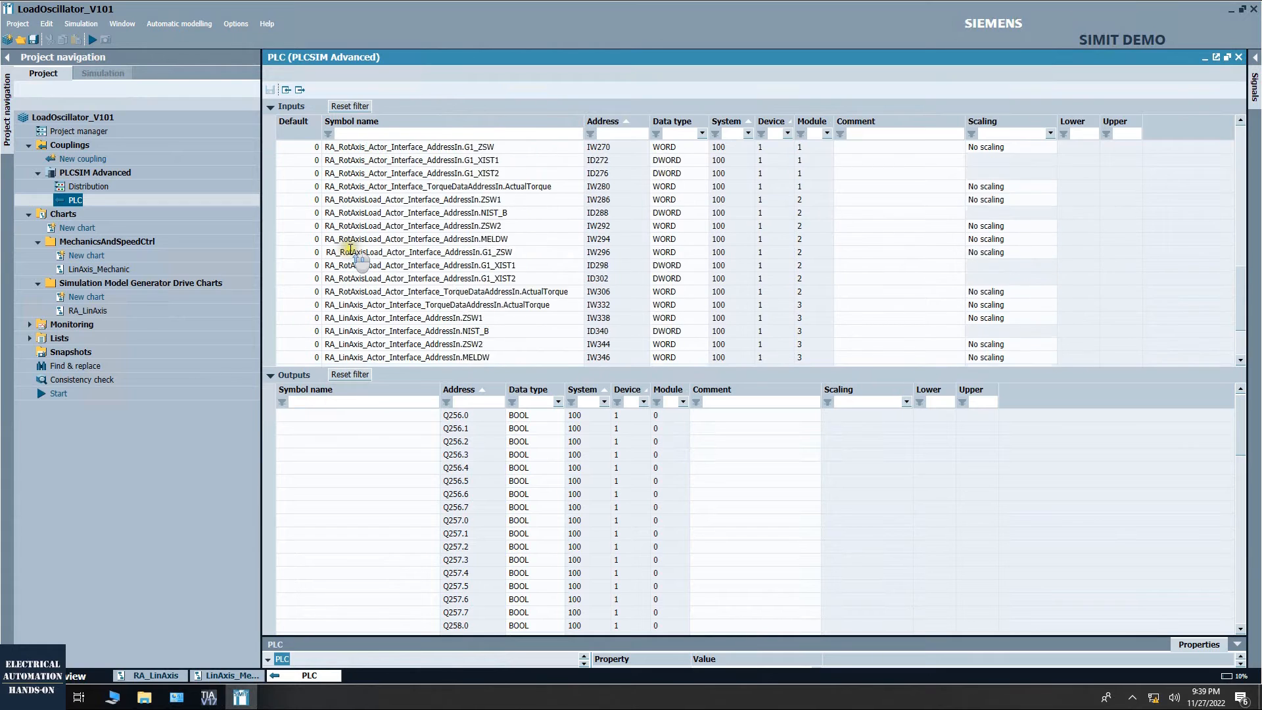
{"action": "scroll", "coordinate": [413, 322], "scroll_direction": "down", "scroll_amount": 1}
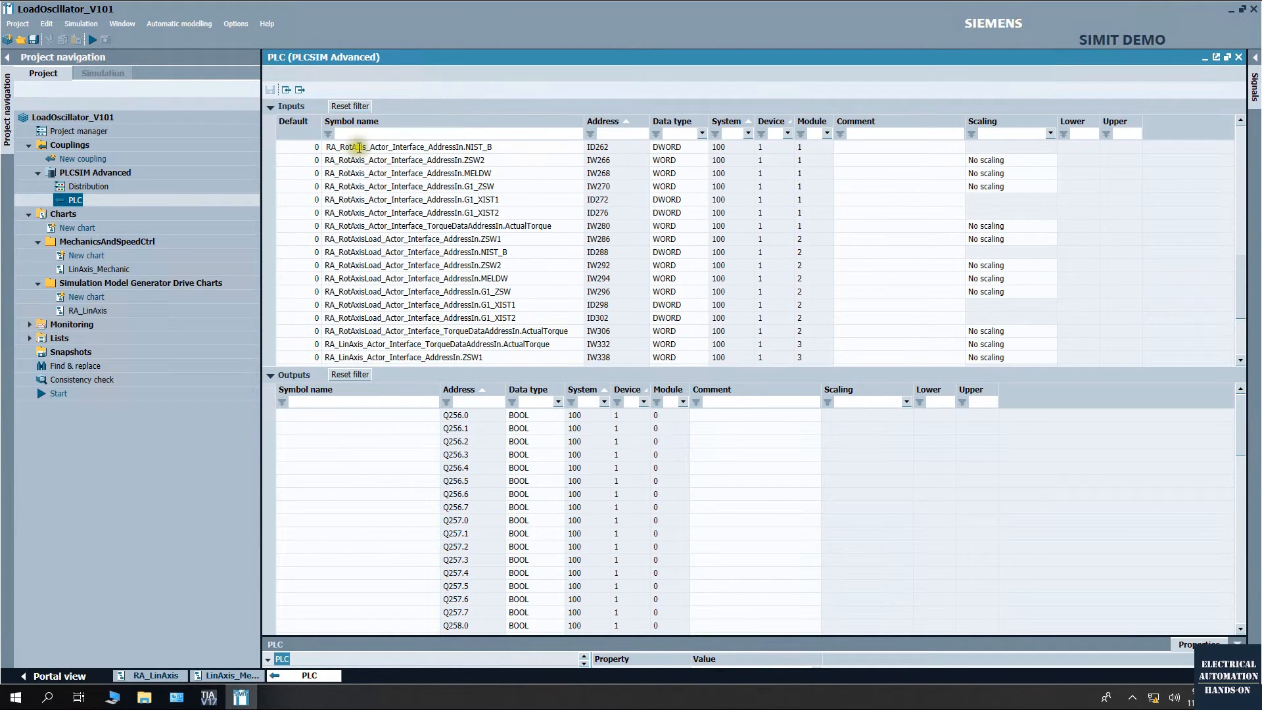
{"action": "scroll", "coordinate": [374, 331], "scroll_direction": "down", "scroll_amount": 3}
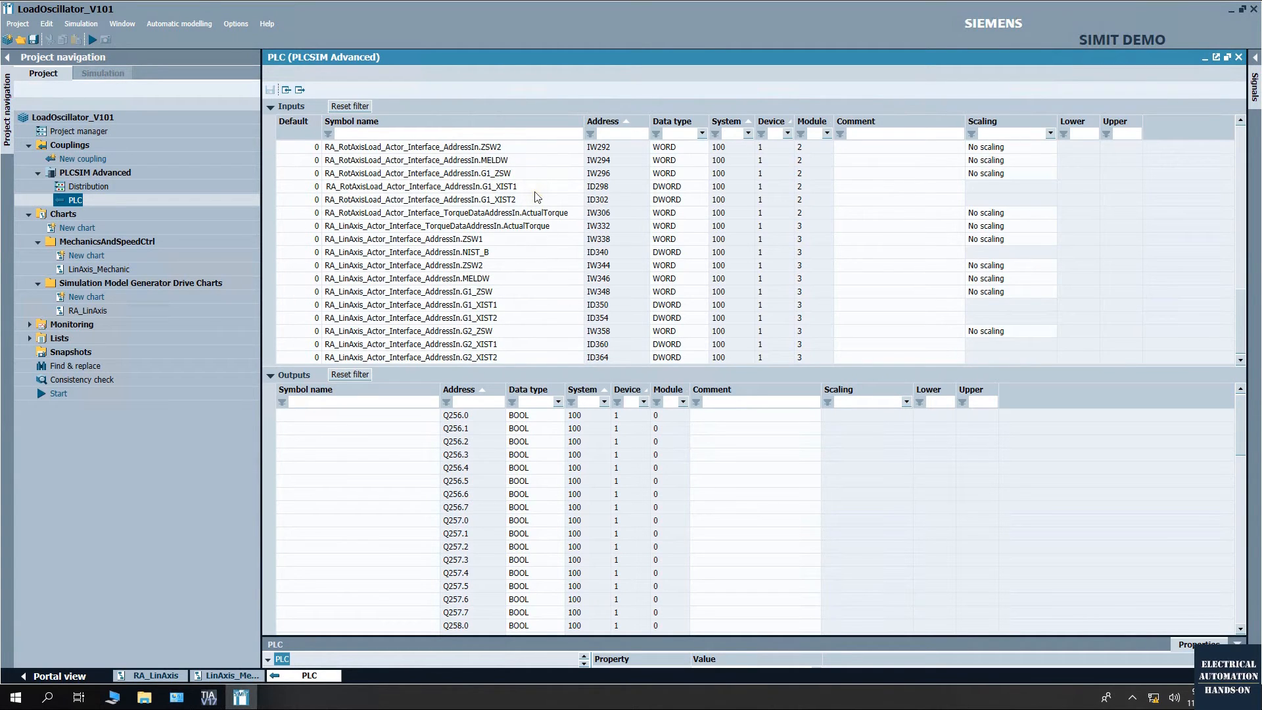
{"action": "scroll", "coordinate": [350, 254], "scroll_direction": "up", "scroll_amount": 1}
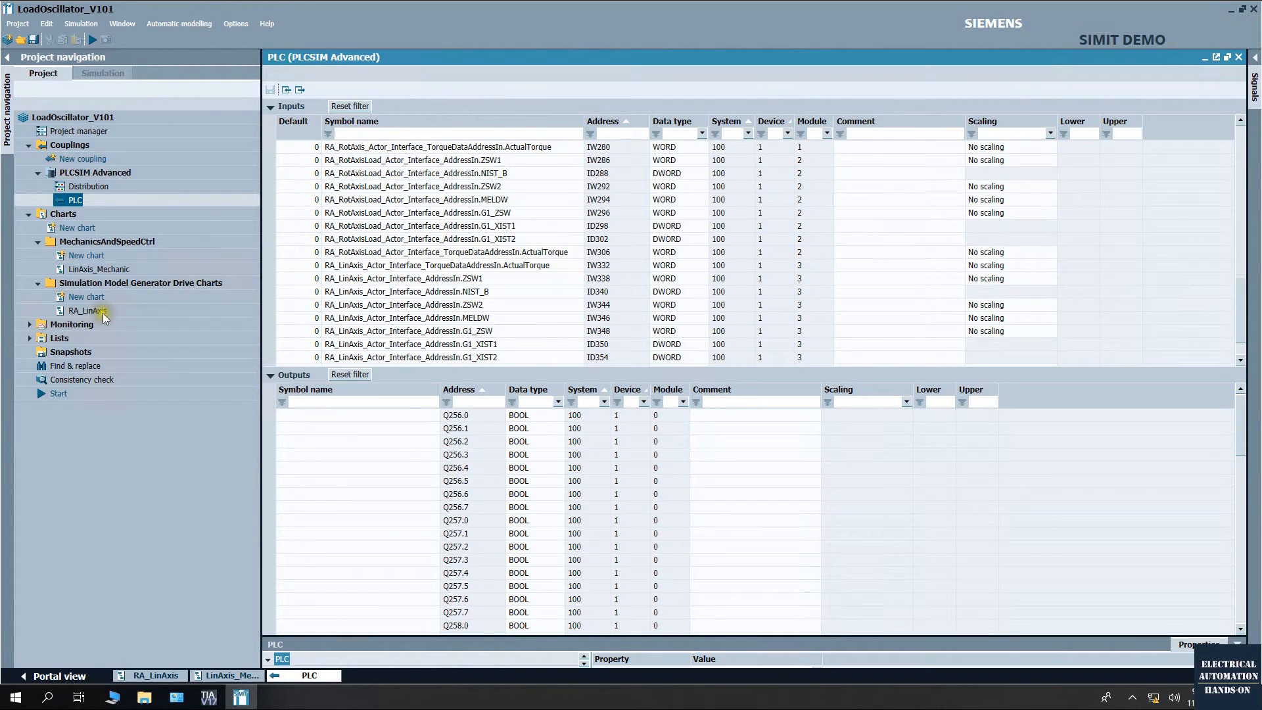
Mark the RA_LinAxis input signals from TorqueDataAddressIn.ActualTorque to AddressIn.G2_XIST2 for inspection, and clear the selection
{"action": "left_click_drag", "start_coordinate": [307, 253], "coordinate": [315, 202]}
{"action": "left_click", "coordinate": [315, 202]}
{"action": "left_click", "coordinate": [311, 149]}
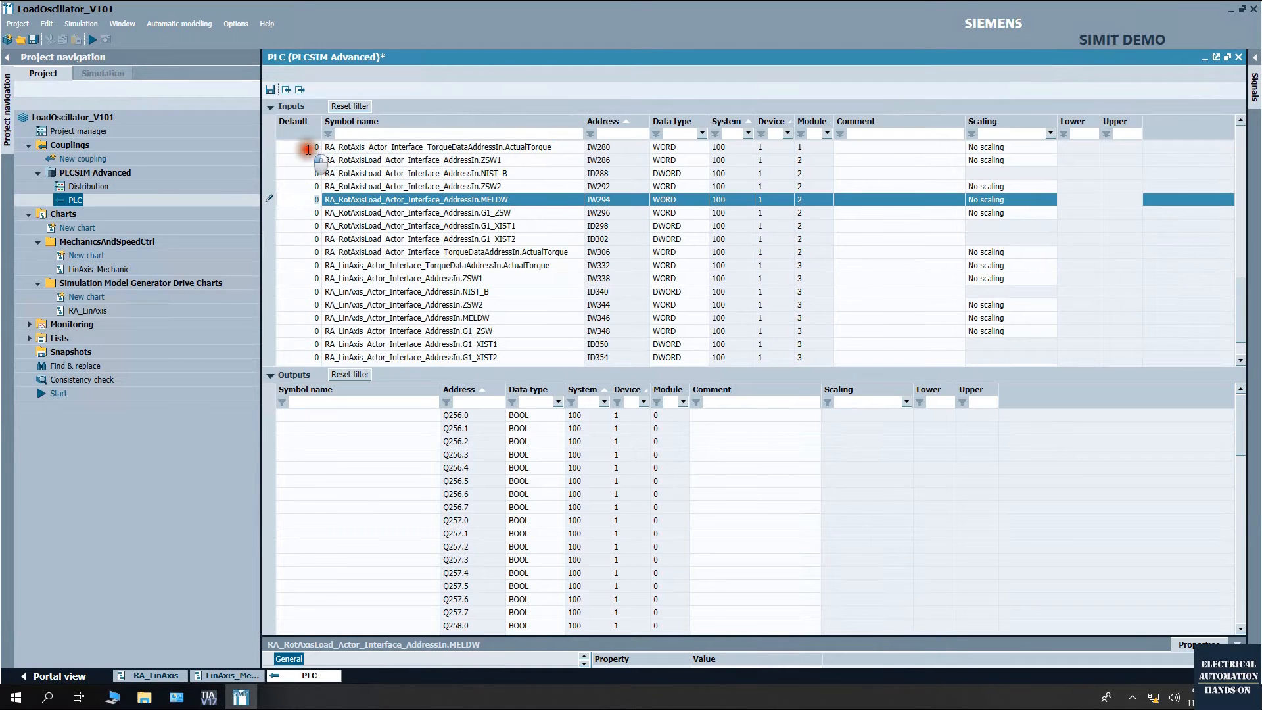
{"action": "left_click", "coordinate": [312, 253]}
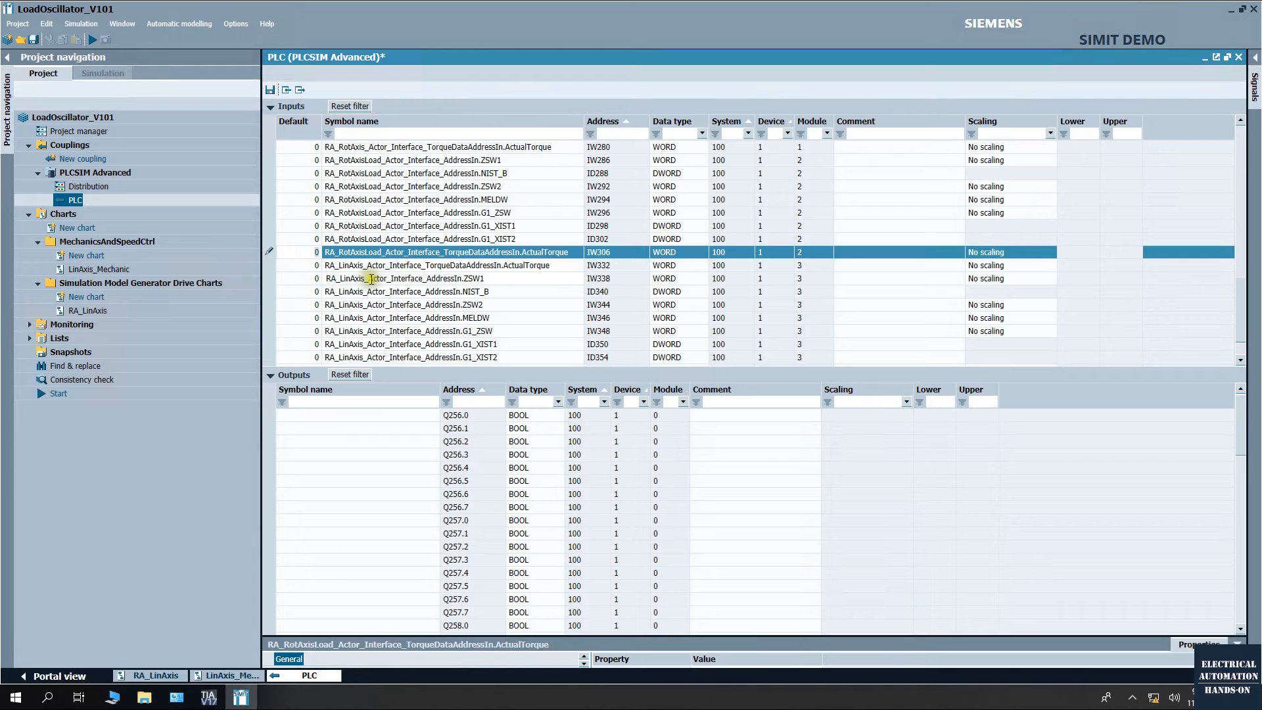
{"action": "left_click", "coordinate": [297, 265]}
{"action": "scroll", "coordinate": [319, 304], "scroll_direction": "down", "scroll_amount": 1}
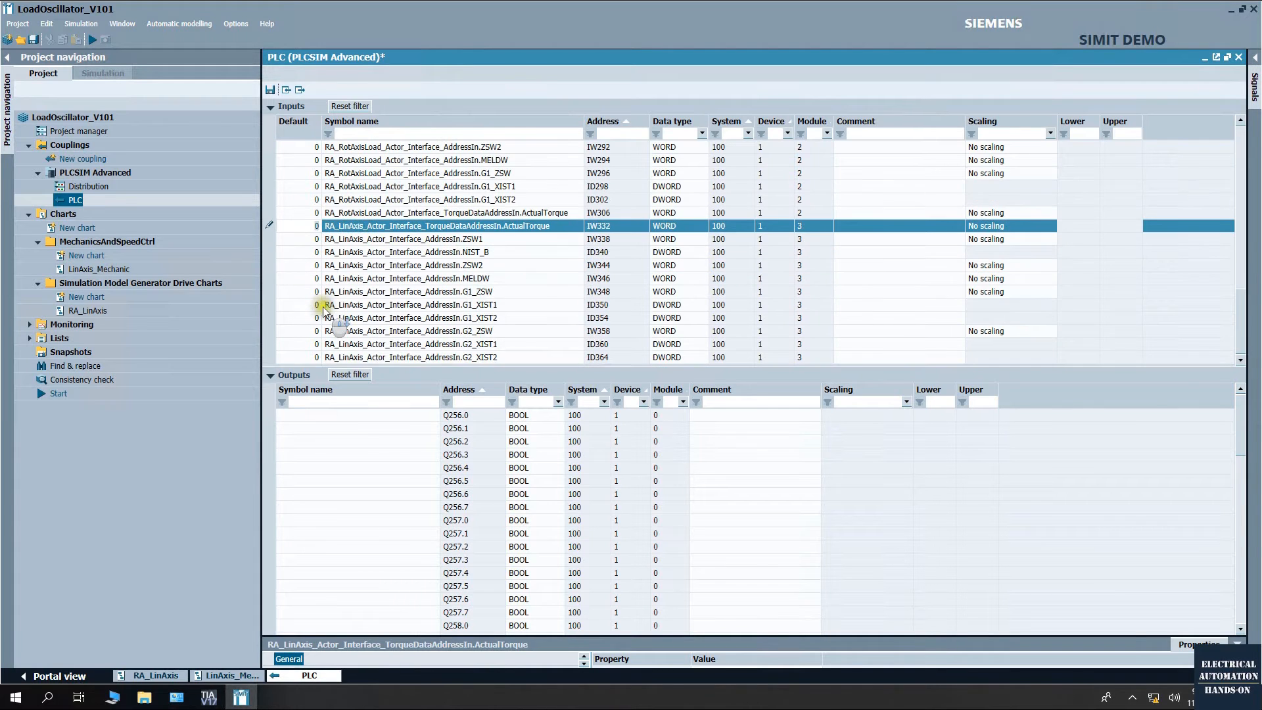
{"action": "left_click", "coordinate": [311, 358], "text": "shift"}
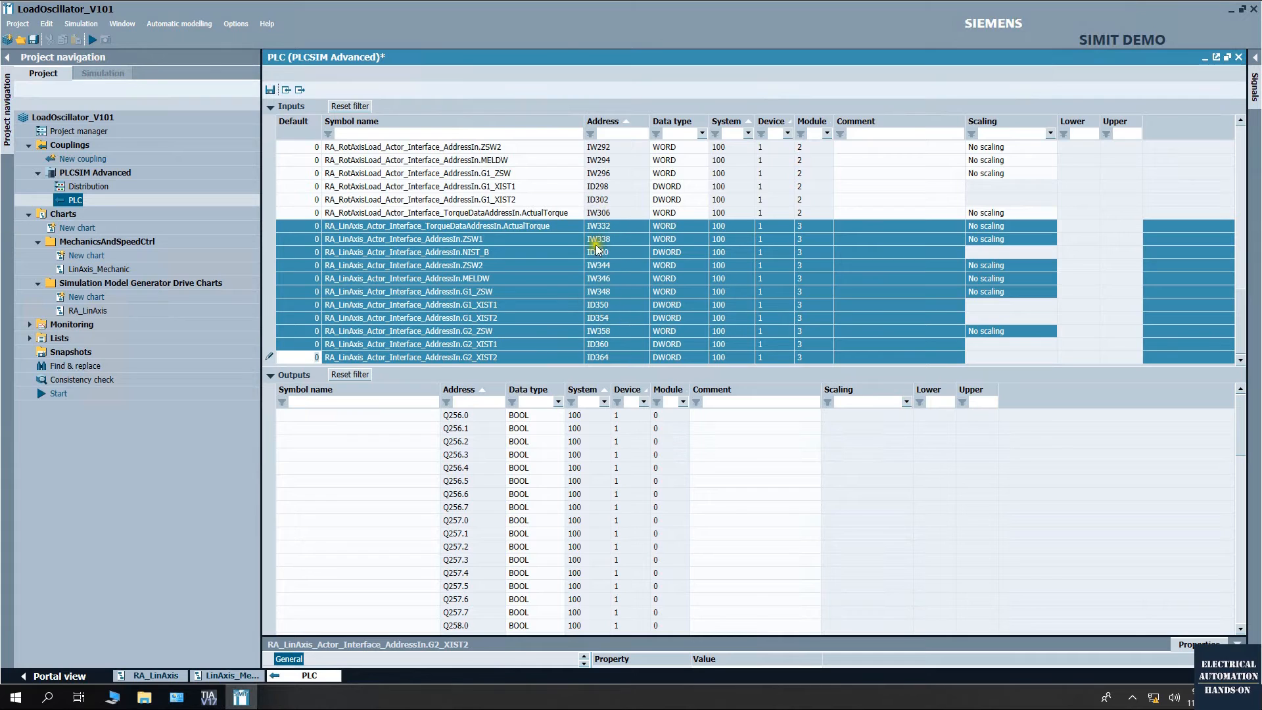
{"action": "left_click", "coordinate": [895, 289]}
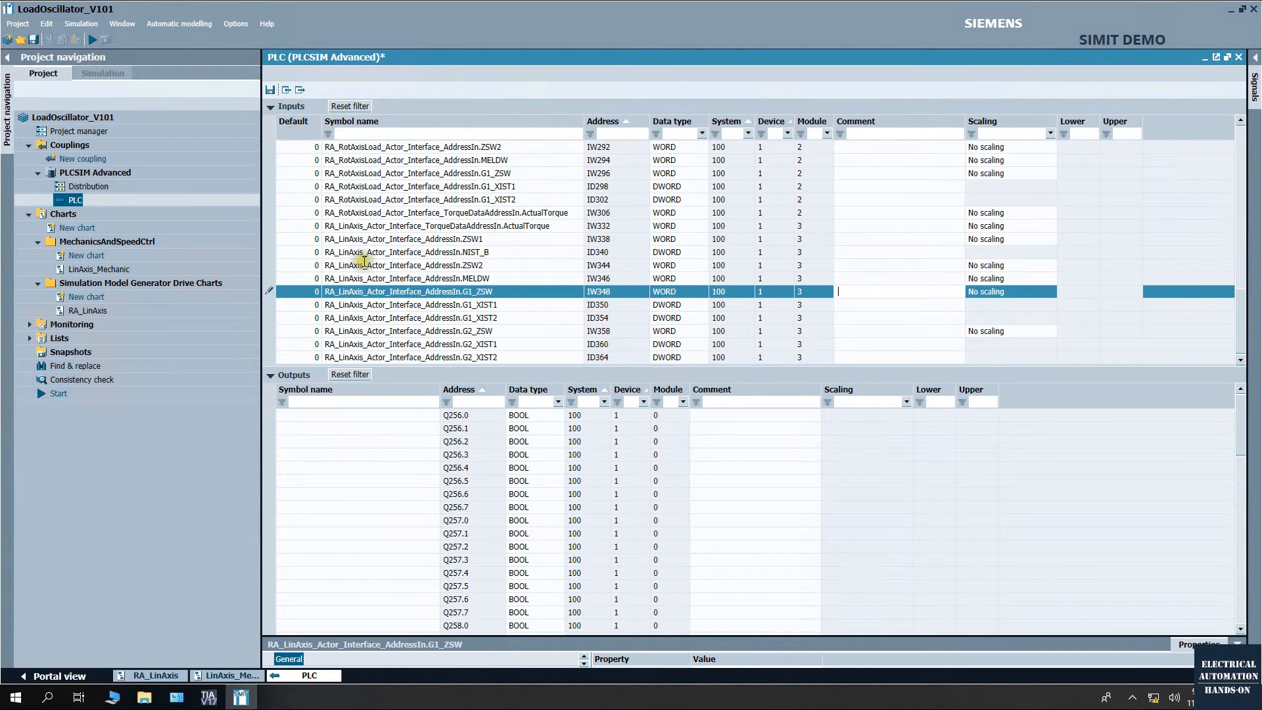
Review the RA_LinAxis output signals at the end of the PLC's output list, with the symbol name column widened
{"action": "left_click", "coordinate": [430, 494]}
{"action": "scroll", "coordinate": [428, 504], "scroll_direction": "down", "scroll_amount": 6}
{"action": "scroll", "coordinate": [429, 505], "scroll_direction": "down", "scroll_amount": 6}
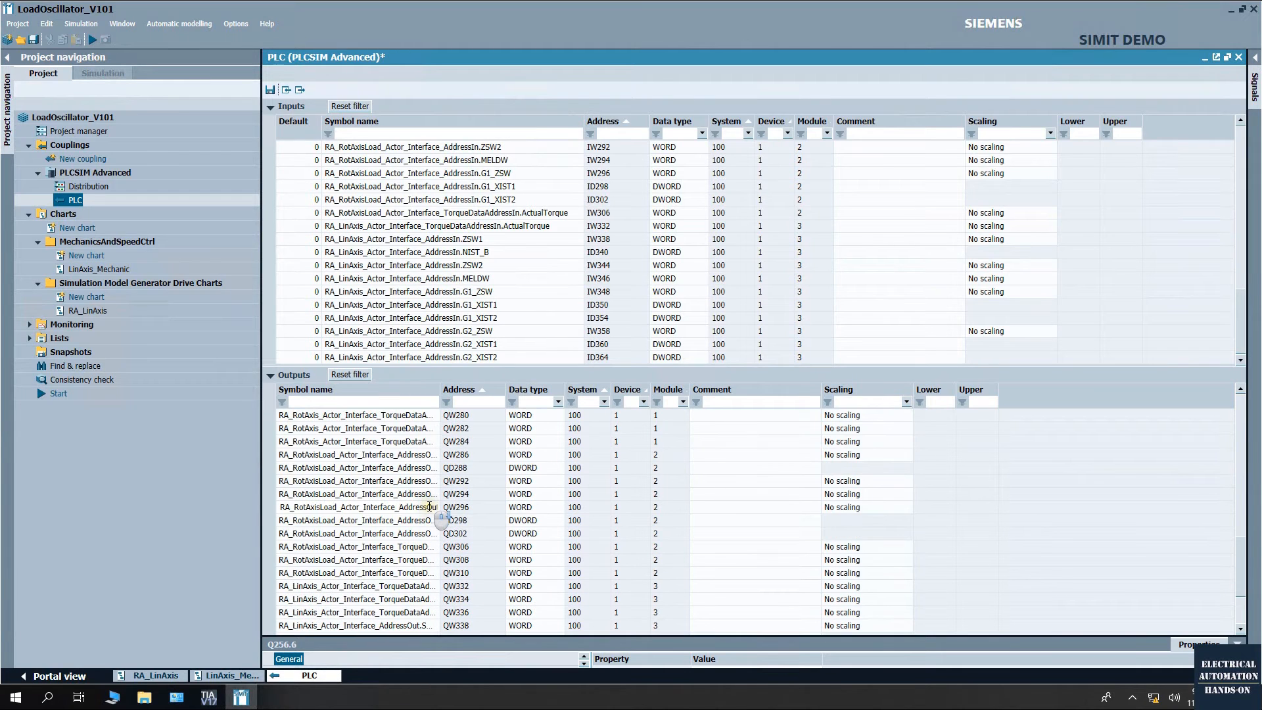
{"action": "scroll", "coordinate": [422, 486], "scroll_direction": "down", "scroll_amount": 5}
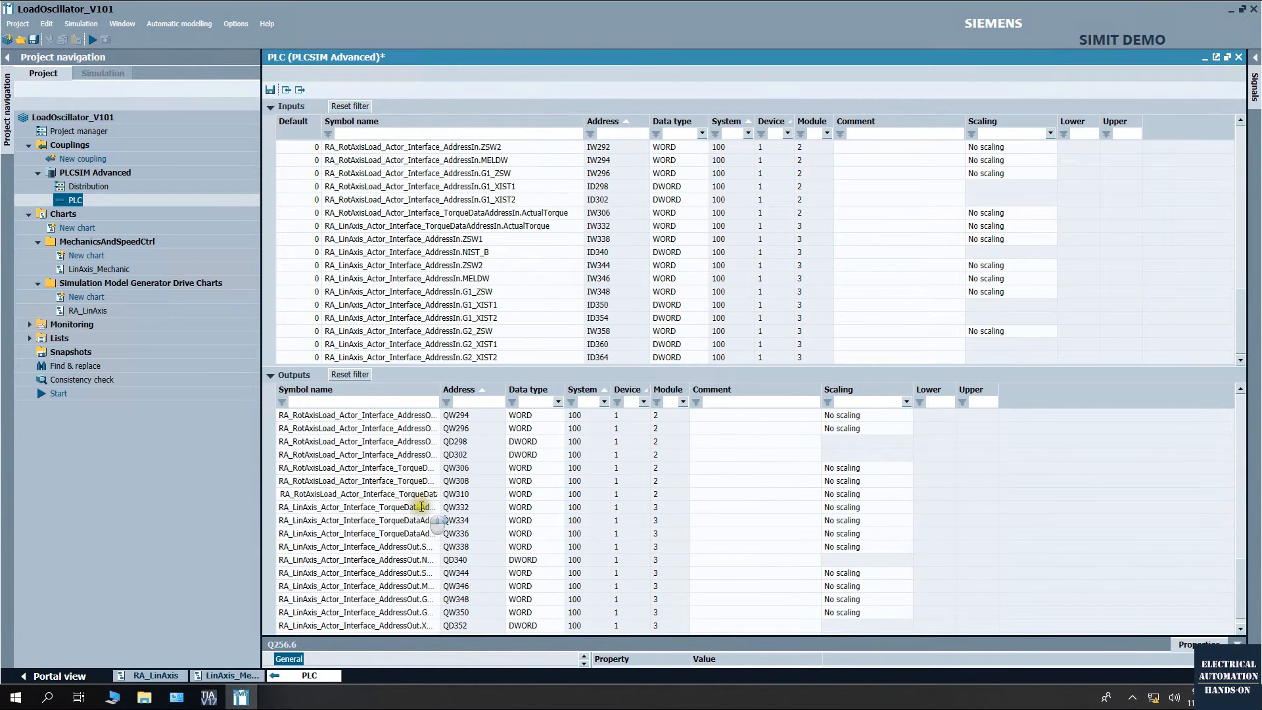
{"action": "left_click_drag", "start_coordinate": [523, 385], "coordinate": [569, 383]}
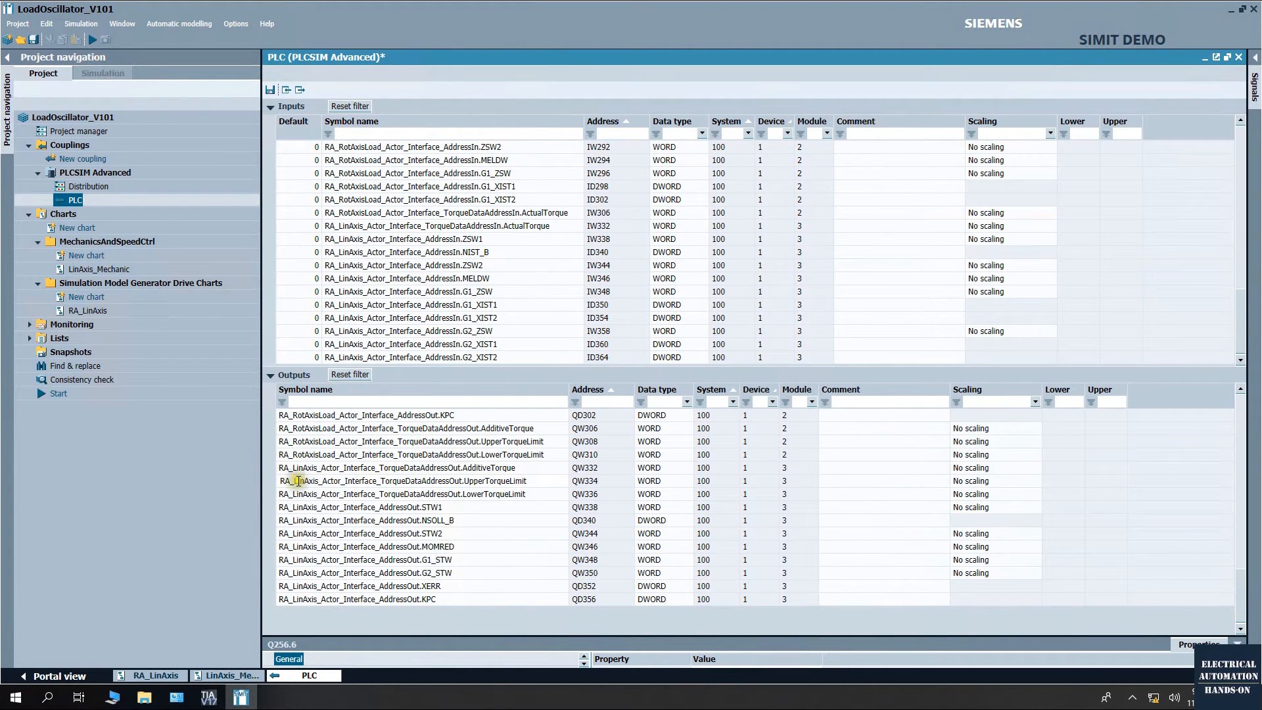
Mark the RA_LinAxis output signals from TorqueDataAddressOut.AdditiveTorque to AddressOut.KPC for inspection
{"action": "left_click", "coordinate": [280, 468]}
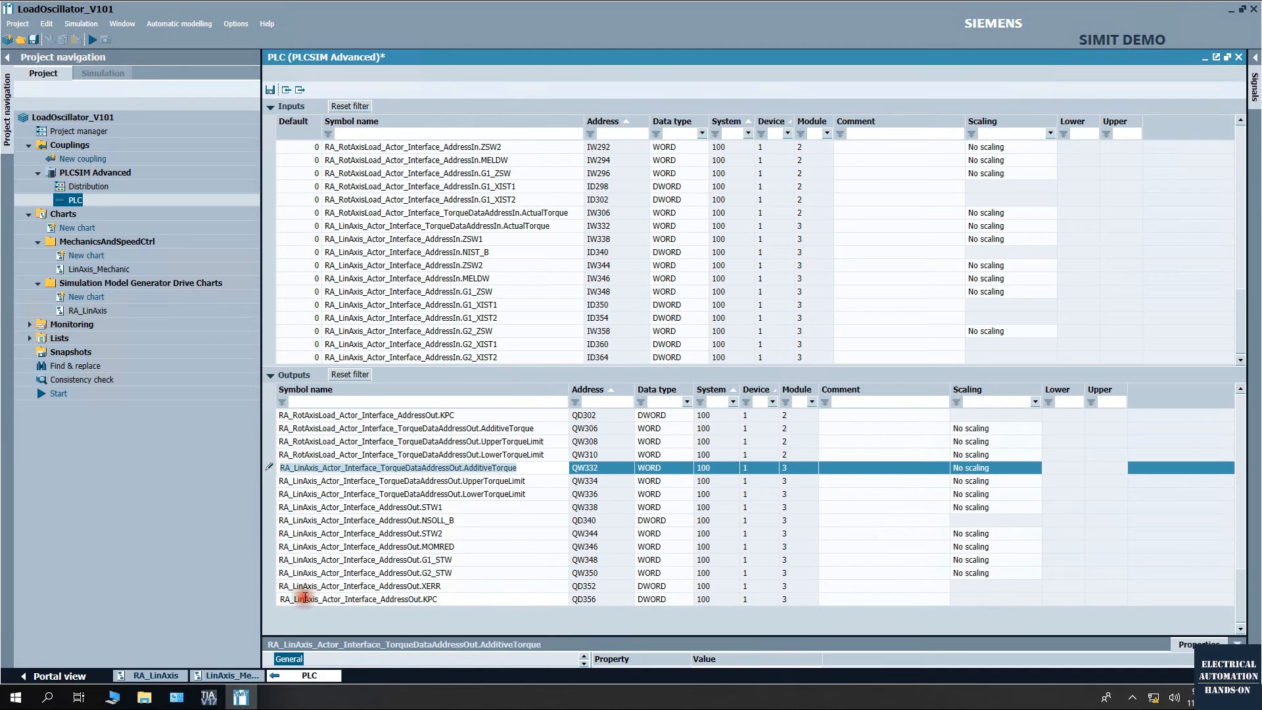
{"action": "left_click", "coordinate": [305, 598], "text": "shift"}
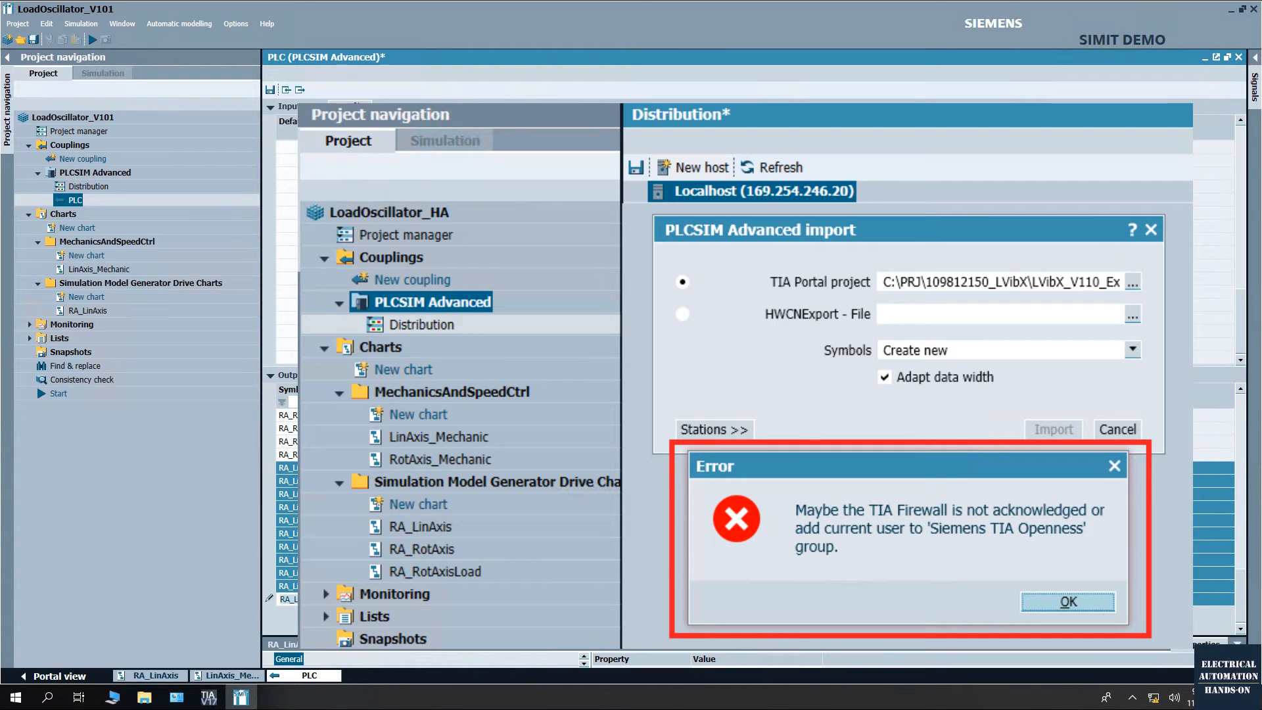
Switch to Windows Computer Management and list the users under Local Users and Groups, with the name column widened
{"action": "left_click", "coordinate": [47, 696]}
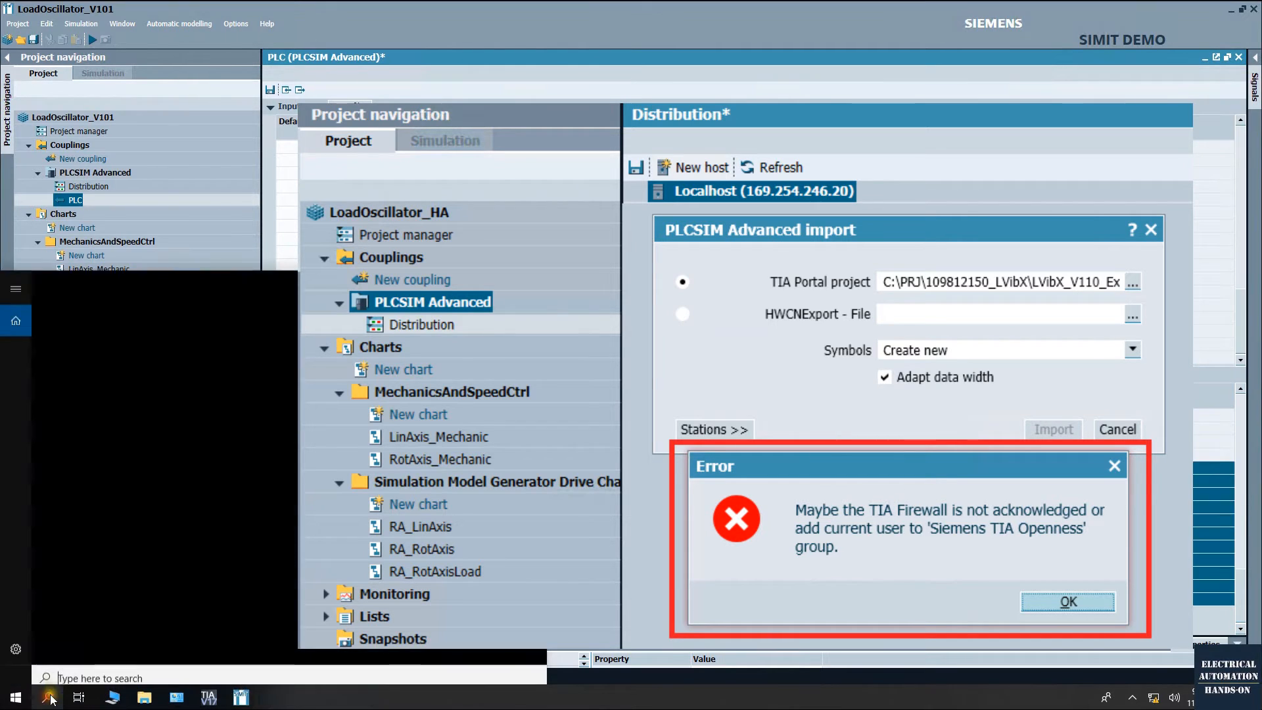
{"action": "type", "text": "comp"}
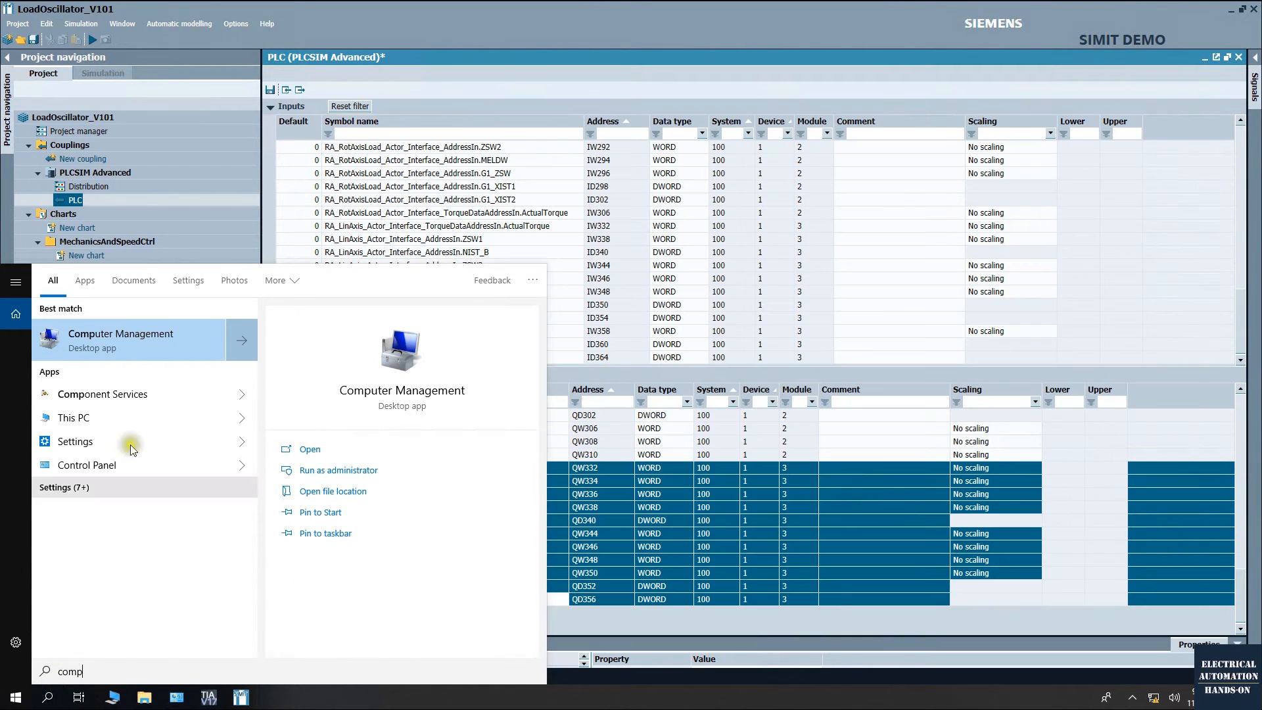
{"action": "left_click", "coordinate": [140, 344]}
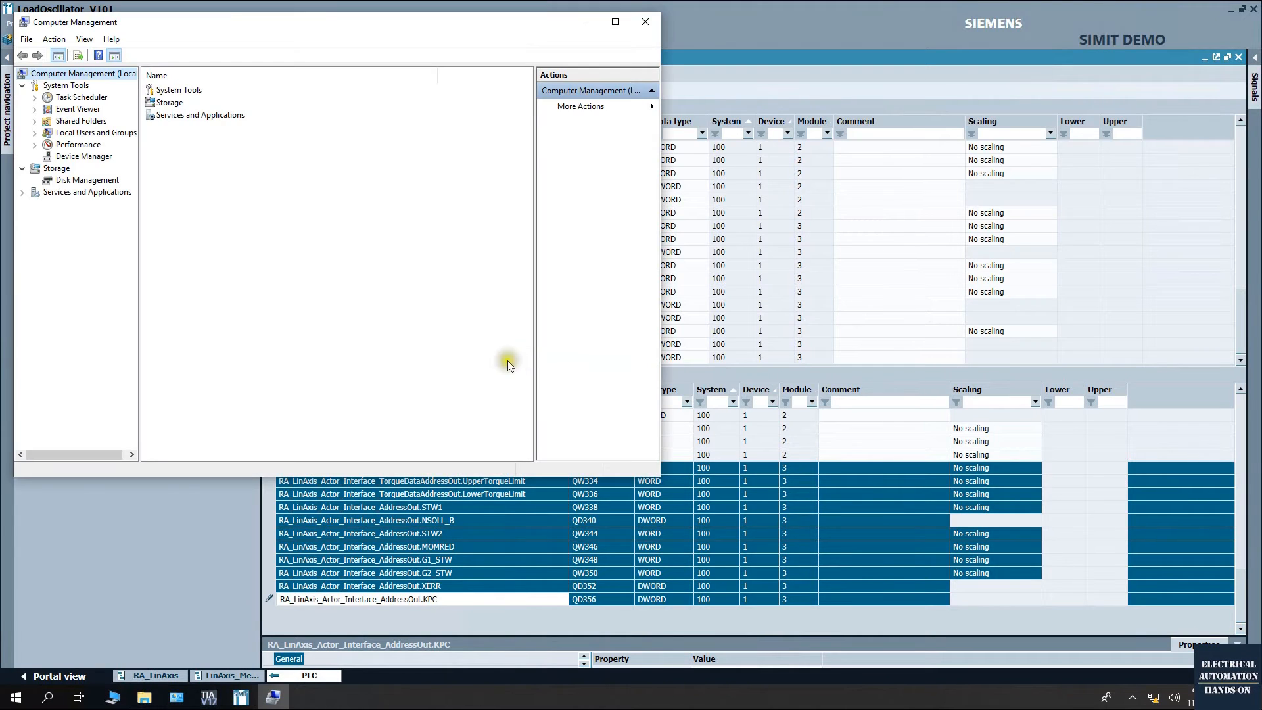
{"action": "left_click_drag", "start_coordinate": [220, 11], "coordinate": [407, 59]}
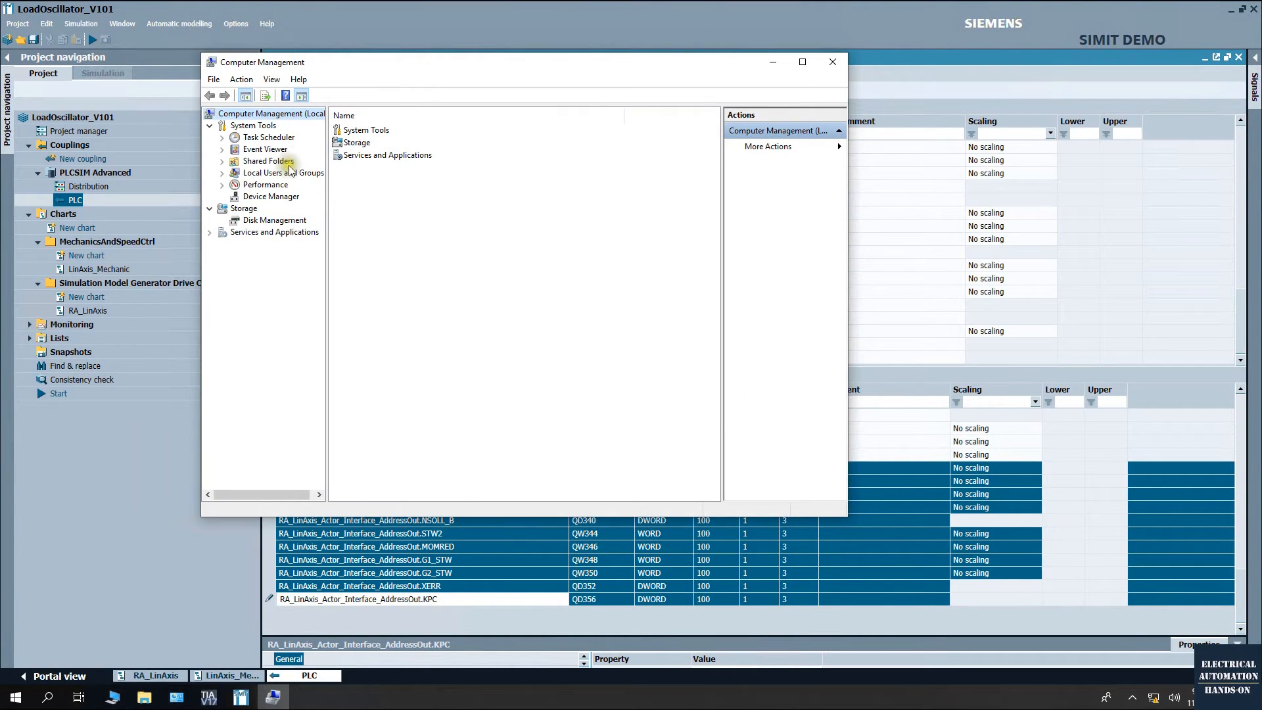
{"action": "left_click", "coordinate": [256, 174]}
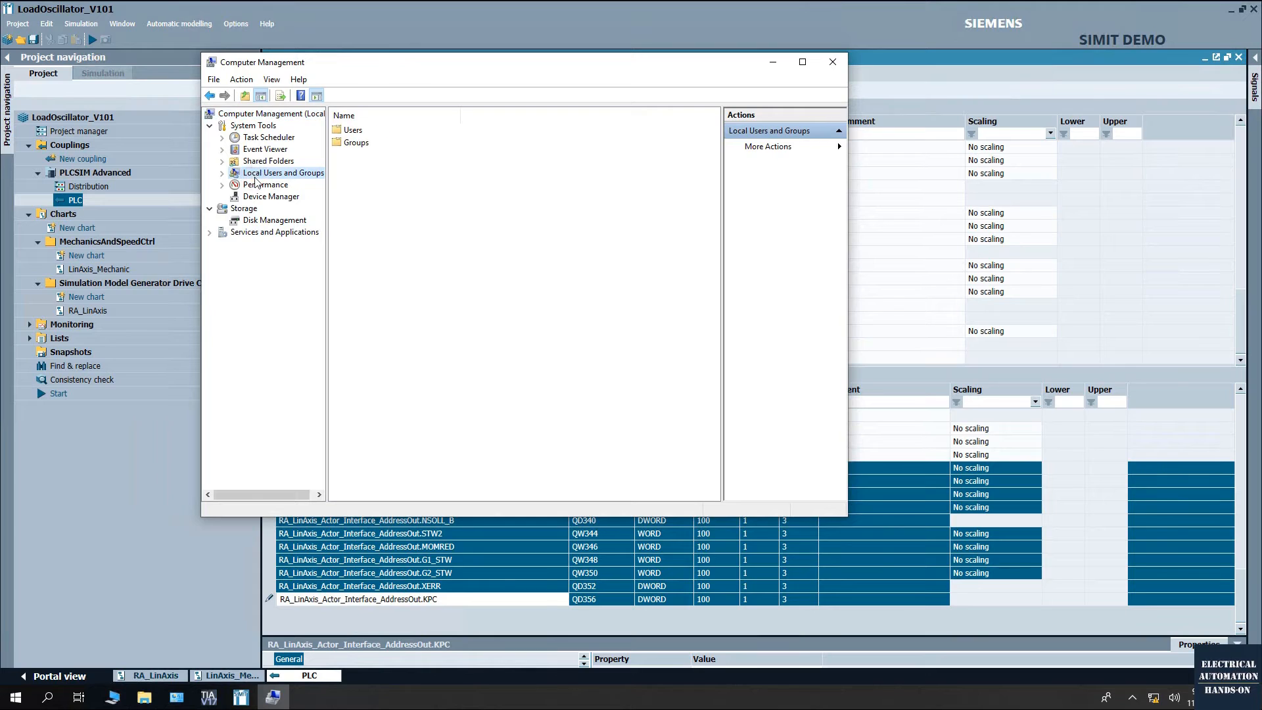
{"action": "double_click", "coordinate": [255, 175]}
{"action": "left_click", "coordinate": [264, 184]}
{"action": "left_click_drag", "start_coordinate": [394, 118], "coordinate": [535, 121]}
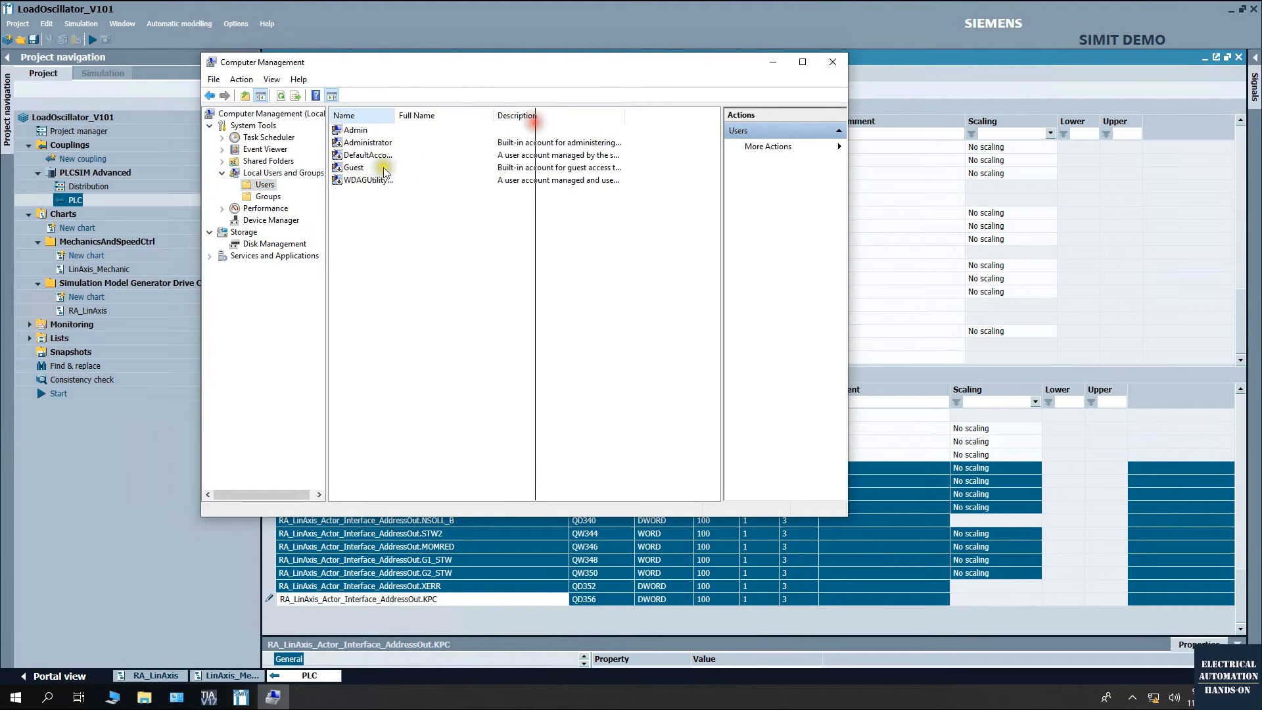
Show the group memberships in the Admin account's properties
{"action": "left_click", "coordinate": [355, 131]}
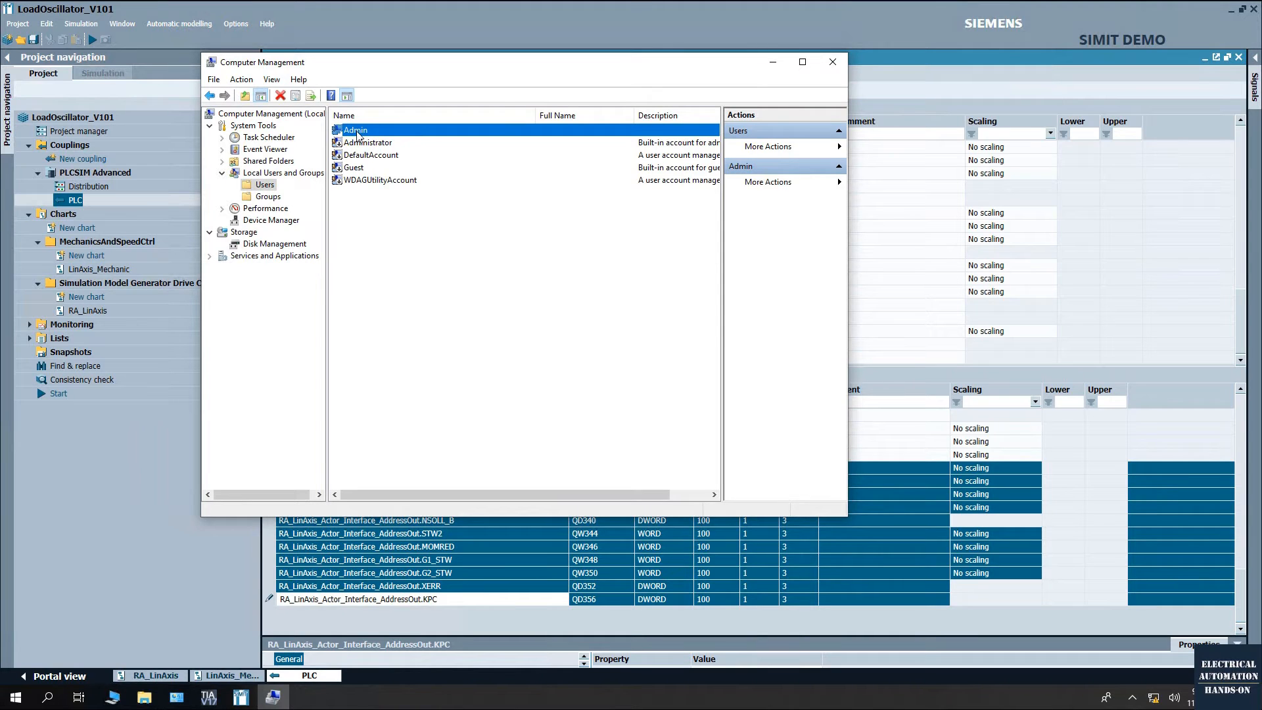
{"action": "left_click", "coordinate": [364, 130]}
{"action": "right_click", "coordinate": [365, 132]}
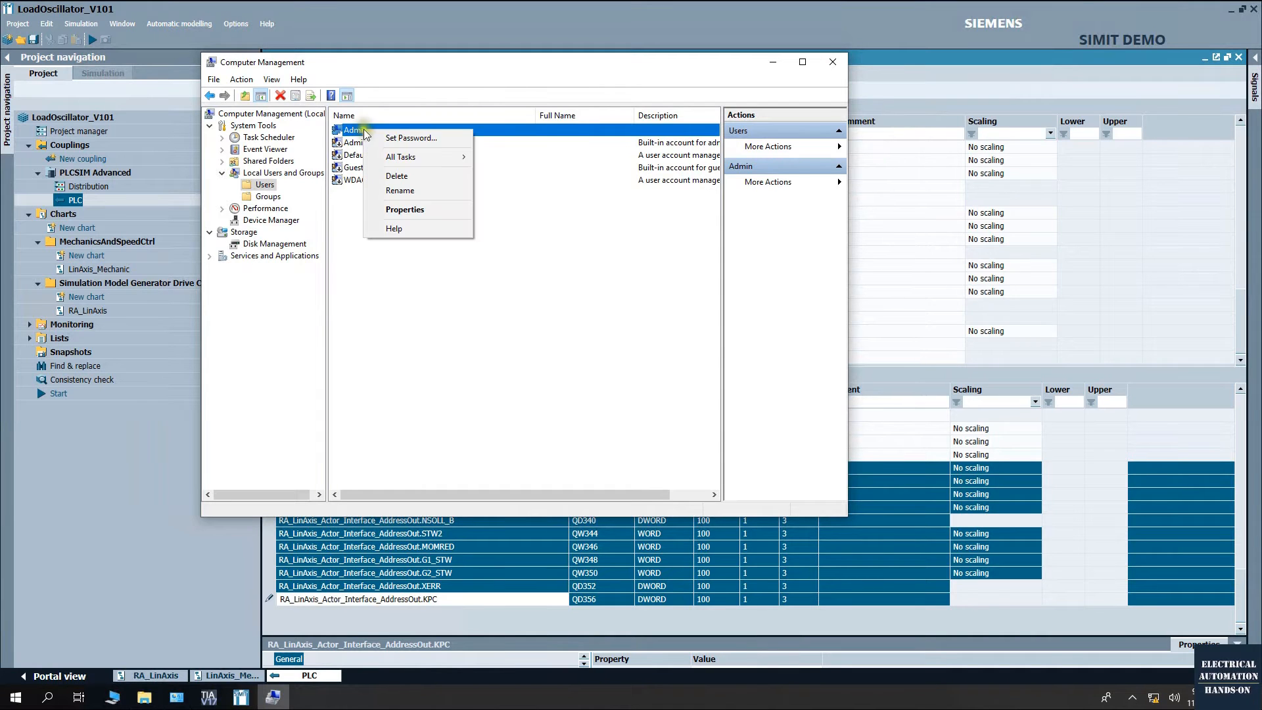
{"action": "left_click", "coordinate": [400, 211]}
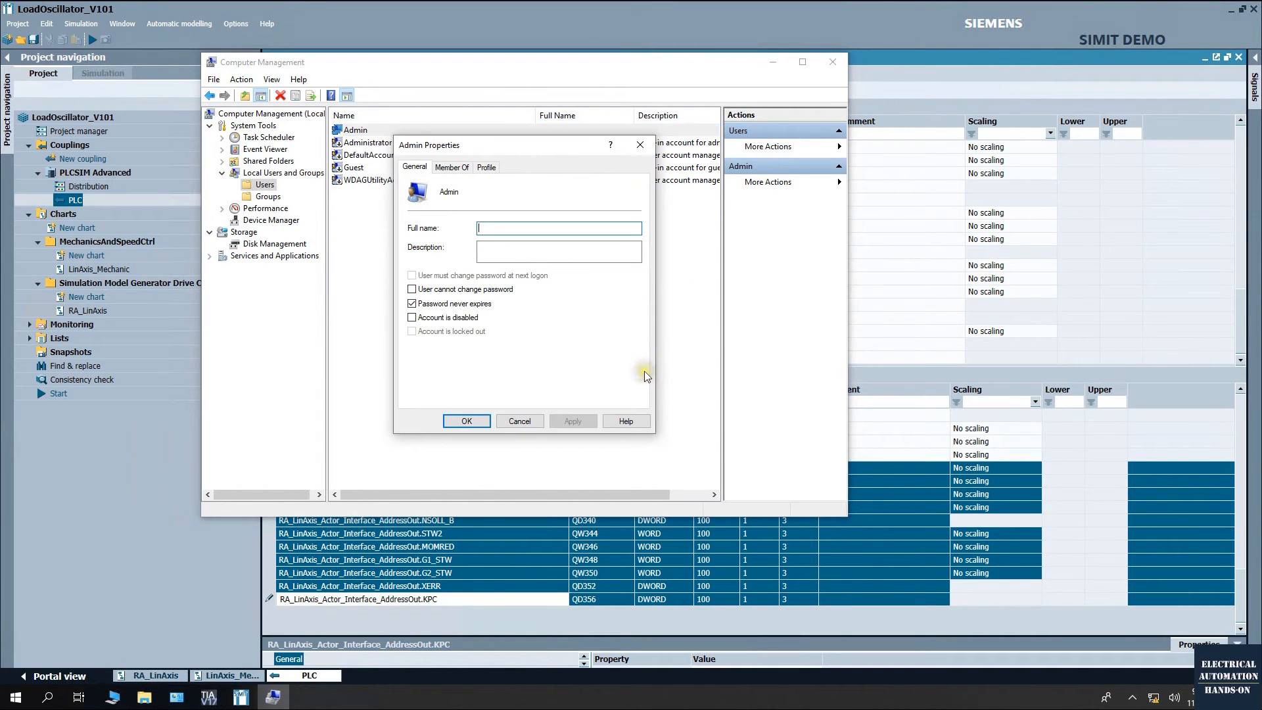
{"action": "left_click", "coordinate": [456, 168]}
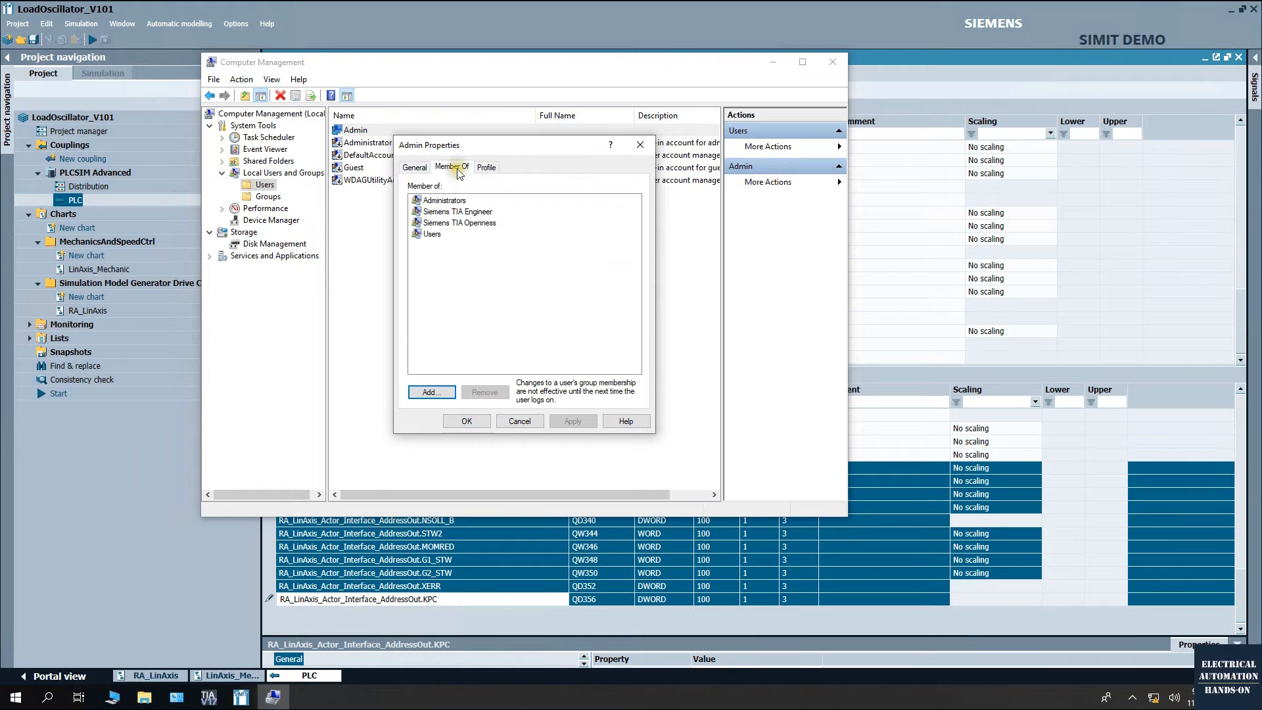
{"action": "left_click_drag", "start_coordinate": [524, 157], "coordinate": [560, 250]}
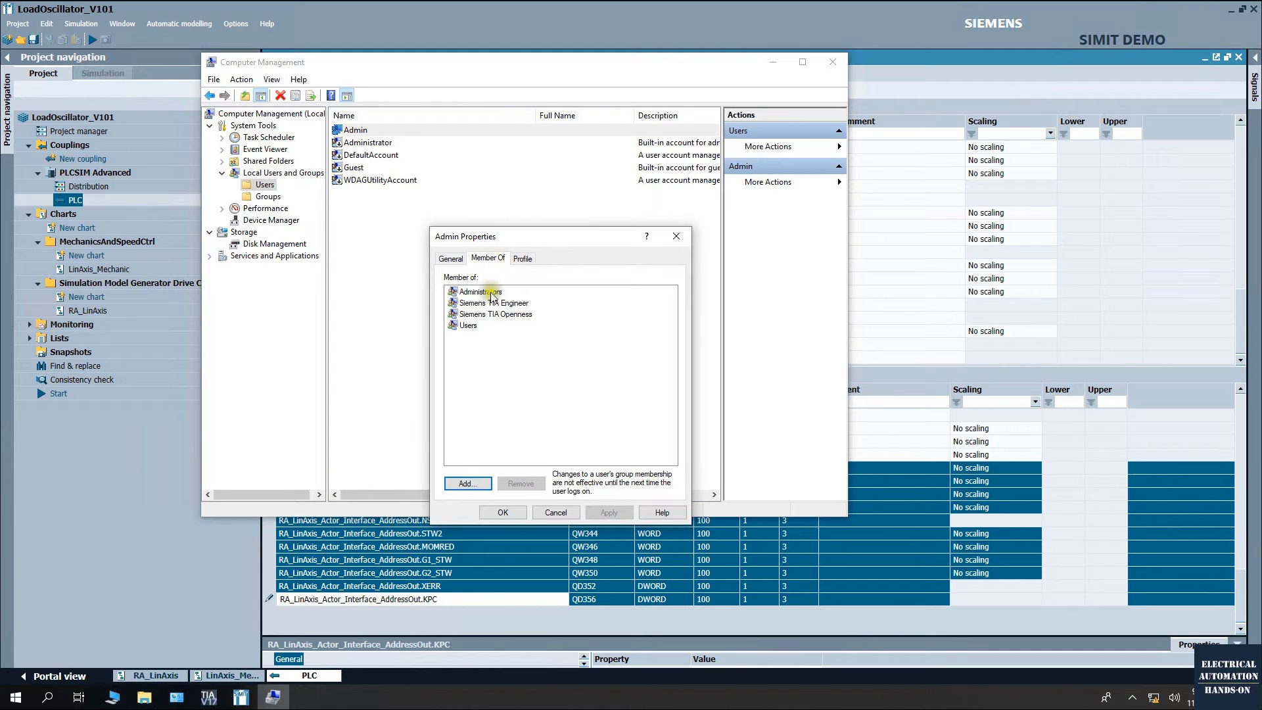
Look up the Siemens TIA Openness group among the groups available for the Admin account, and minimize Computer Management
{"action": "left_click", "coordinate": [494, 315]}
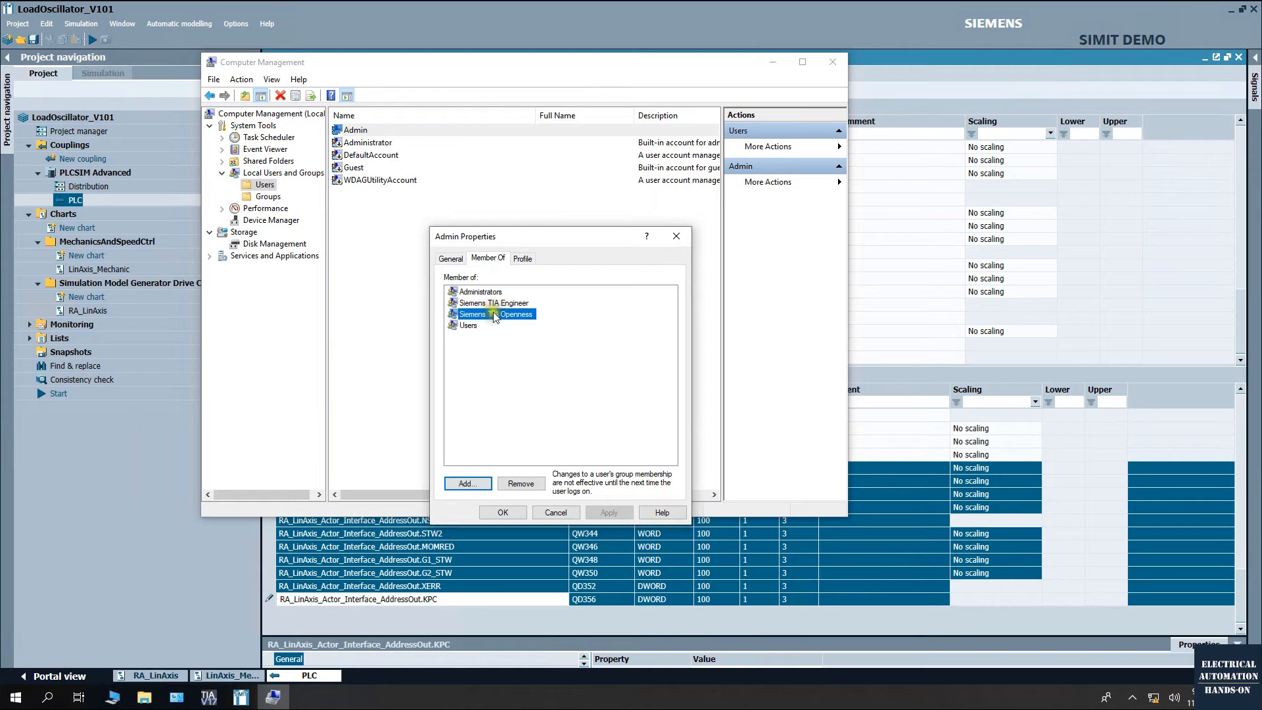
{"action": "left_click", "coordinate": [465, 485]}
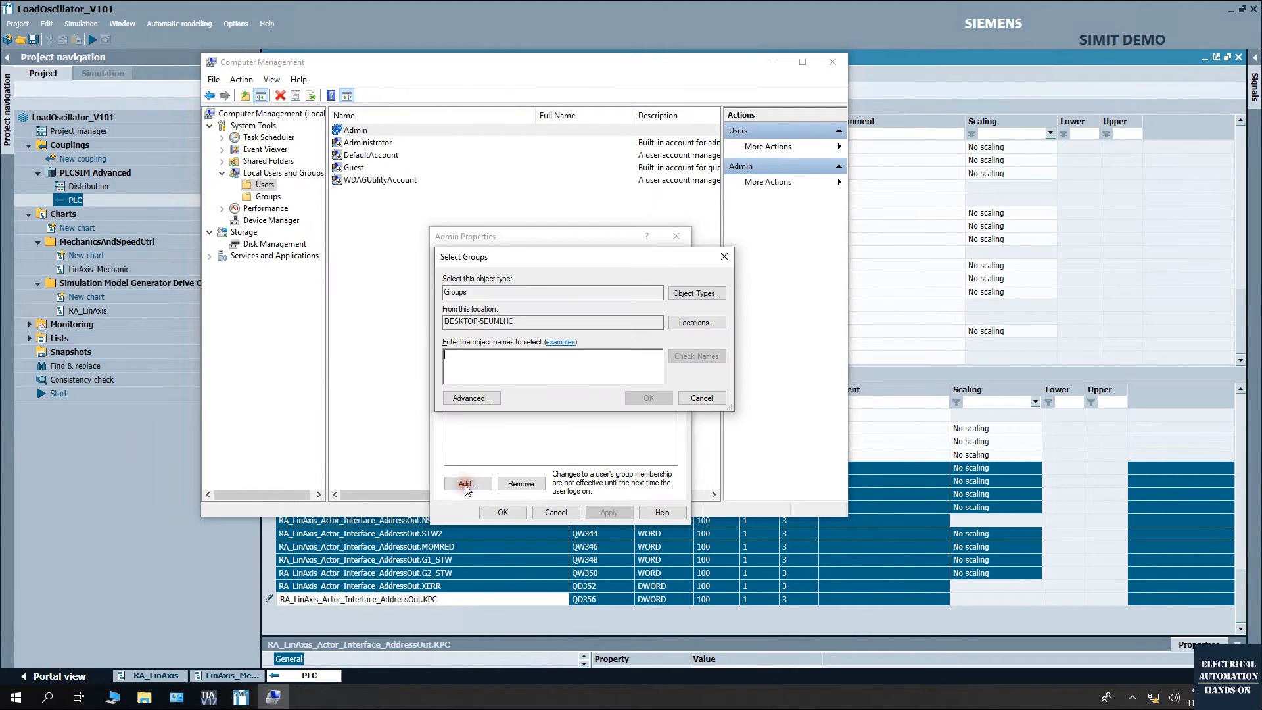
{"action": "left_click", "coordinate": [560, 389]}
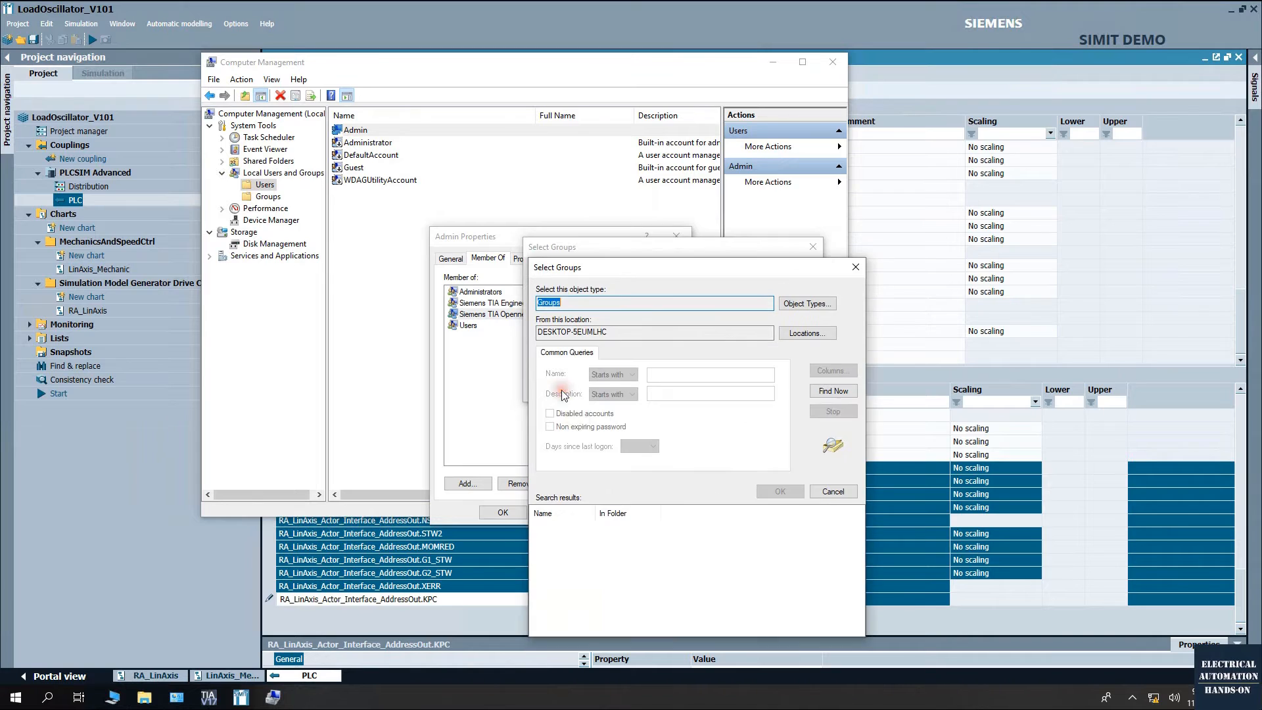
{"action": "left_click", "coordinate": [832, 391]}
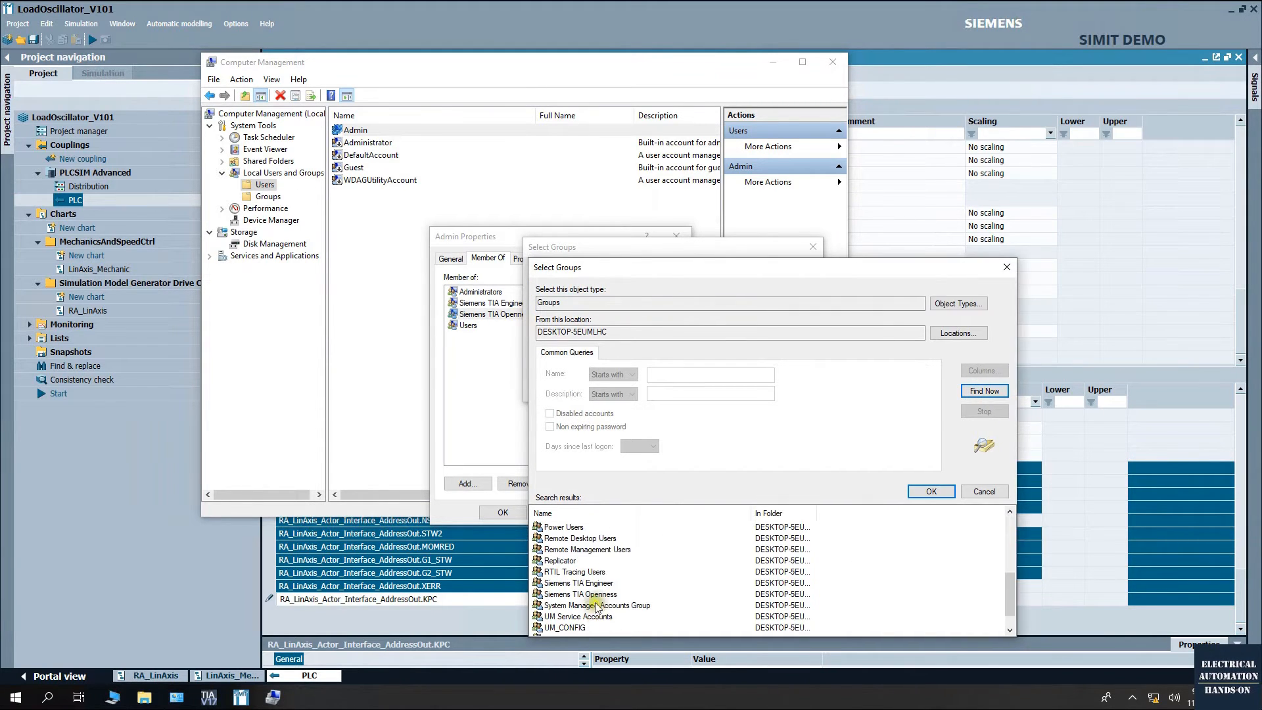
{"action": "left_click", "coordinate": [588, 595]}
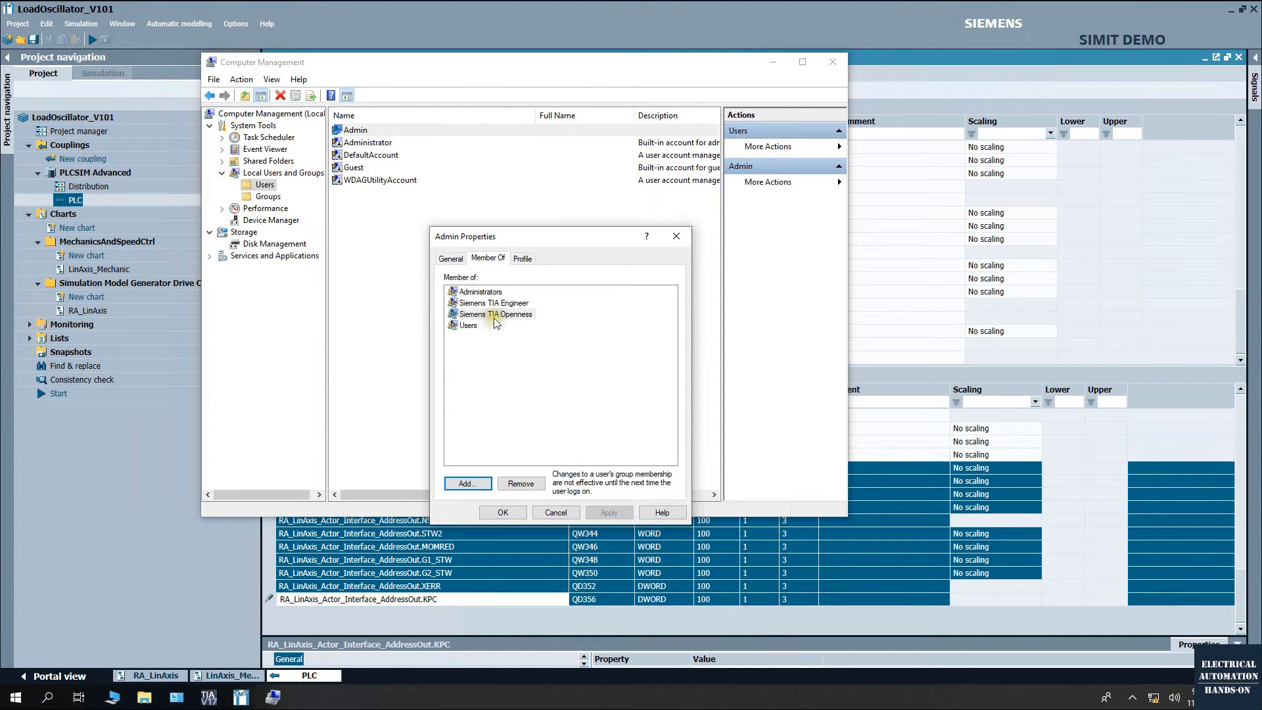
{"action": "left_click", "coordinate": [503, 513]}
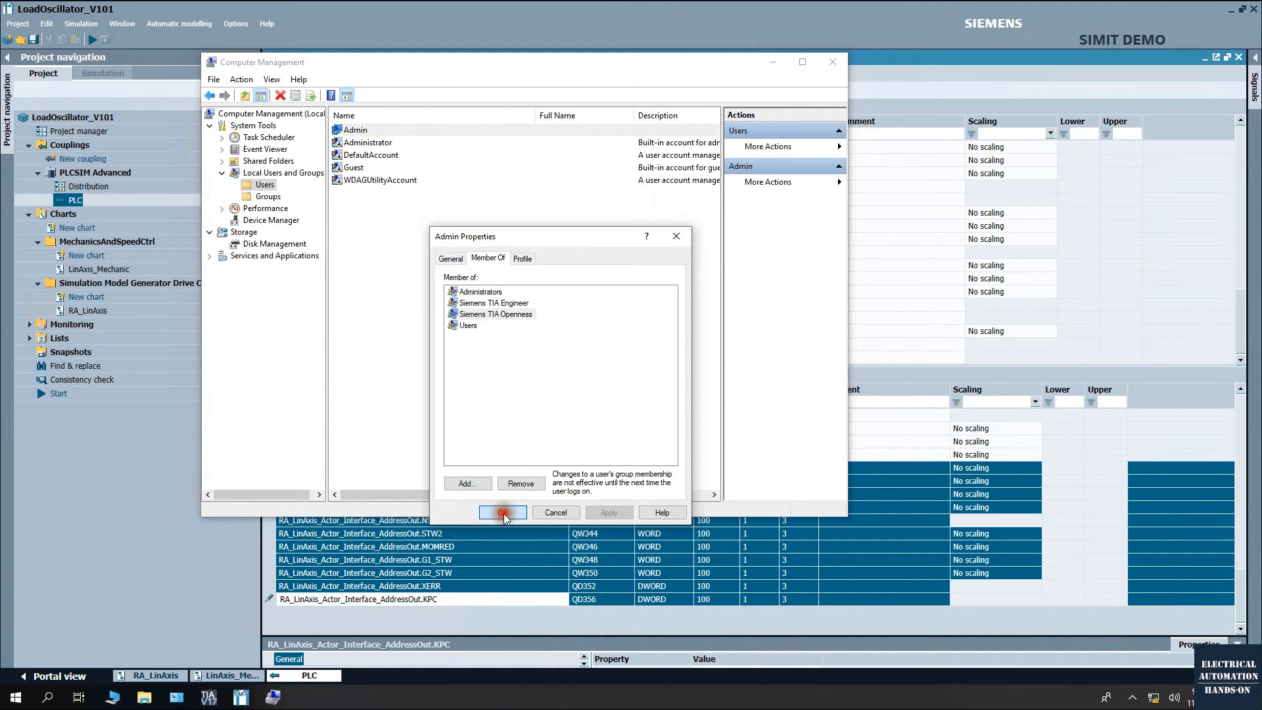
{"action": "left_click", "coordinate": [551, 284]}
{"action": "left_click", "coordinate": [772, 64]}
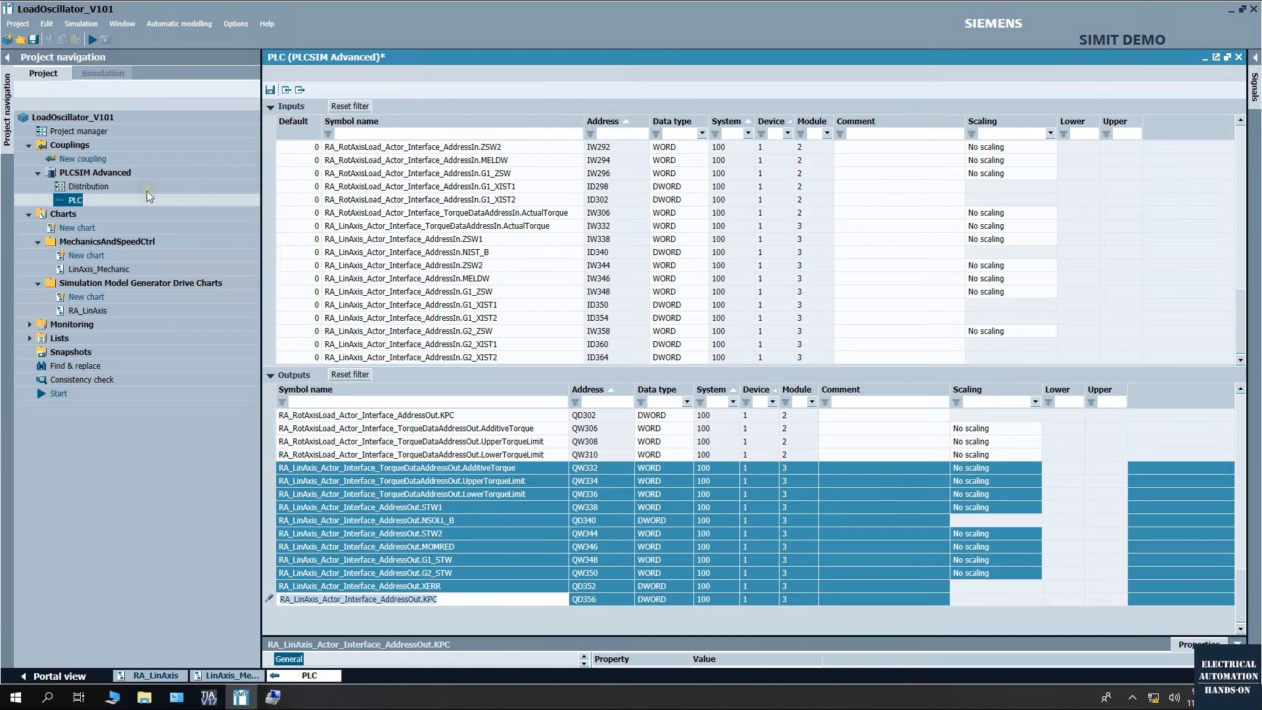
Reopen the coupling's PLC signal list, acknowledging the restricted coupling notice, and return to the RA_LinAxis chart
{"action": "double_click", "coordinate": [83, 201]}
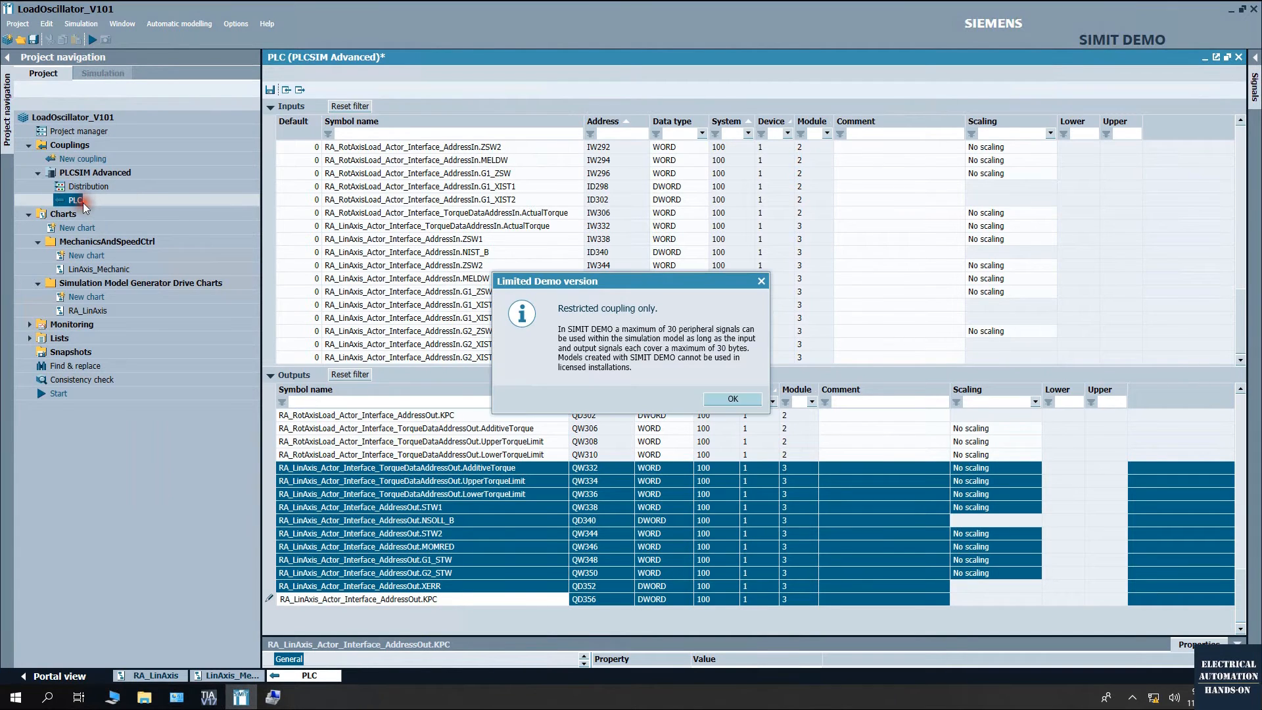
{"action": "left_click", "coordinate": [720, 366]}
{"action": "left_click", "coordinate": [59, 251]}
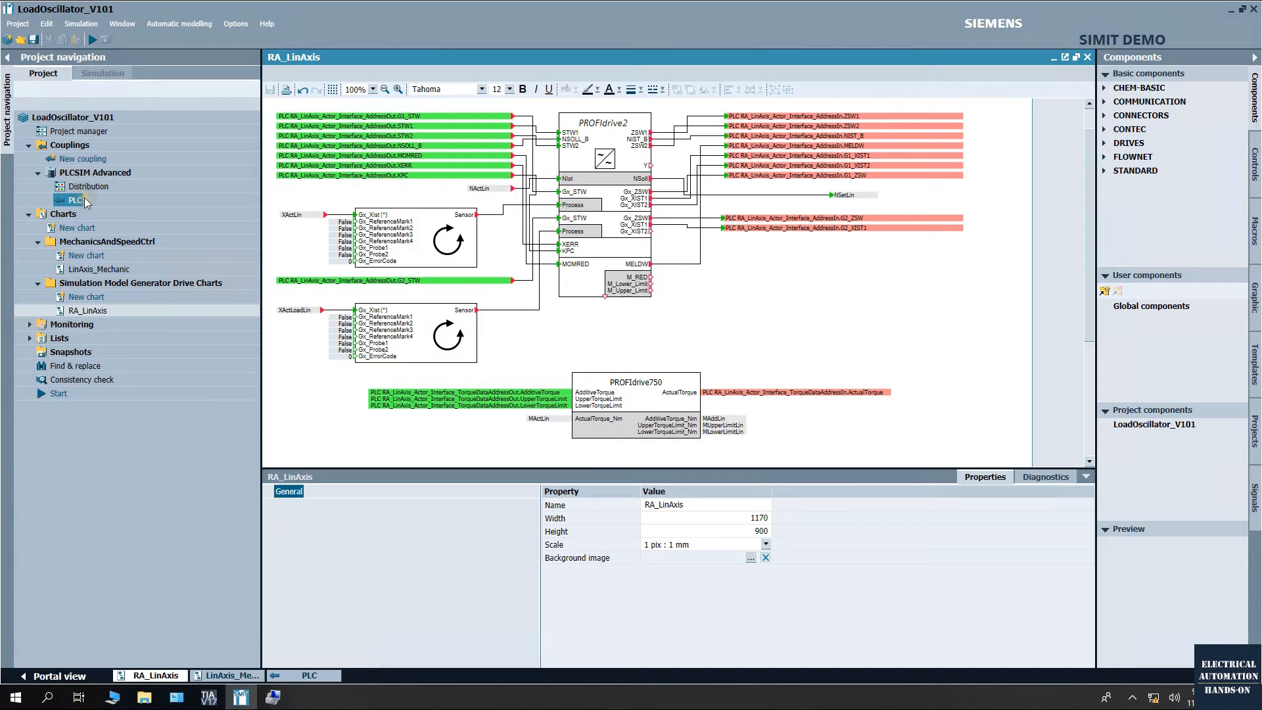
Try to start the LoadOscillator_V101 simulation, acknowledging the limited runtime notice
{"action": "left_click", "coordinate": [92, 40]}
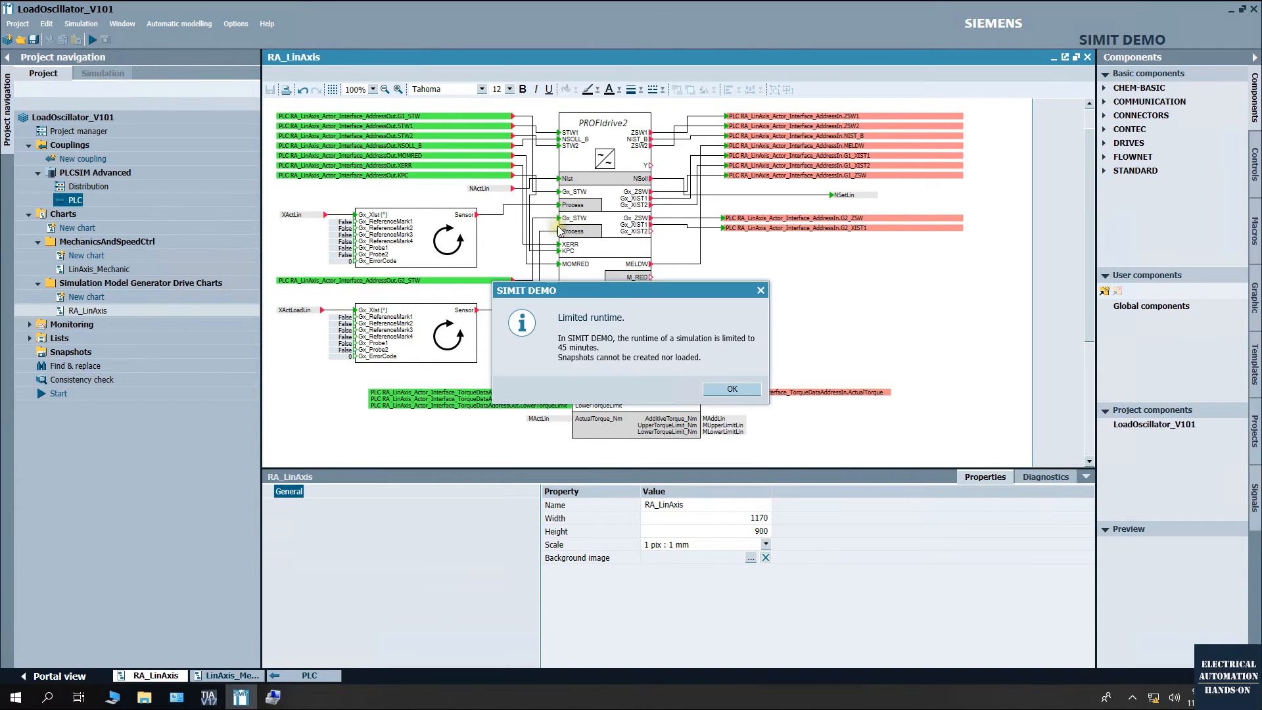
{"action": "left_click", "coordinate": [732, 388]}
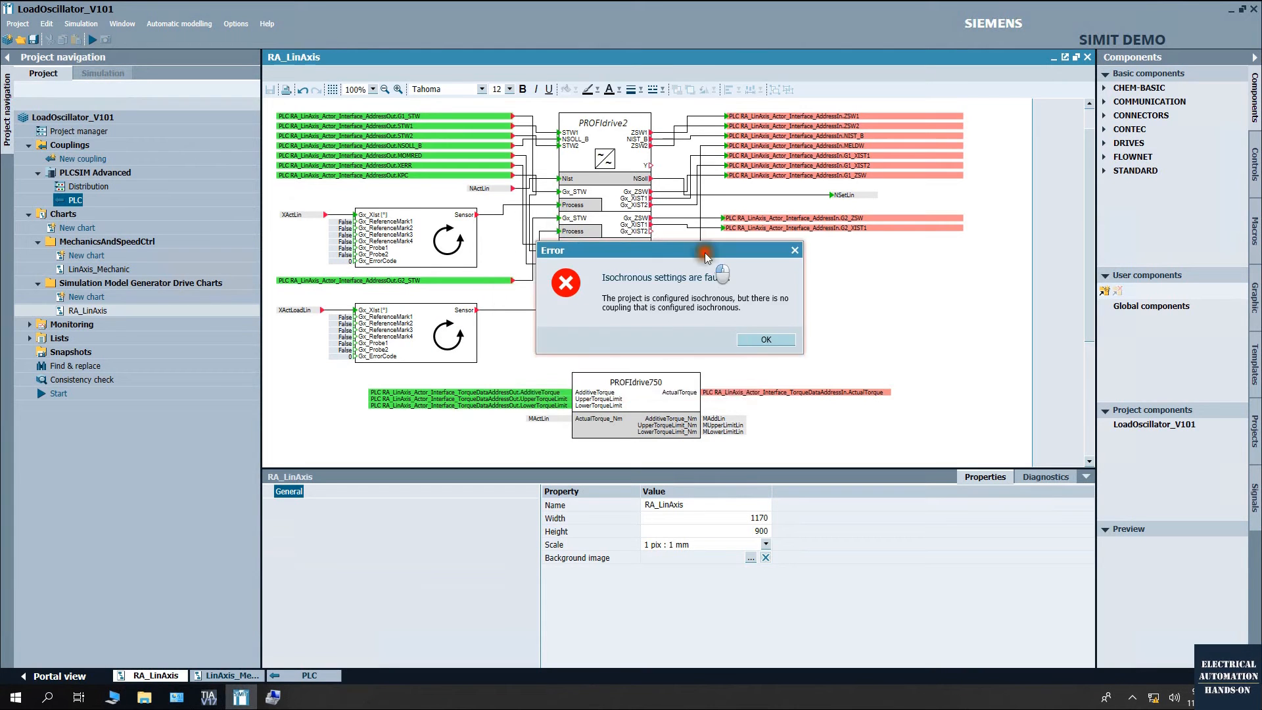
{"action": "left_click_drag", "start_coordinate": [705, 252], "coordinate": [677, 315]}
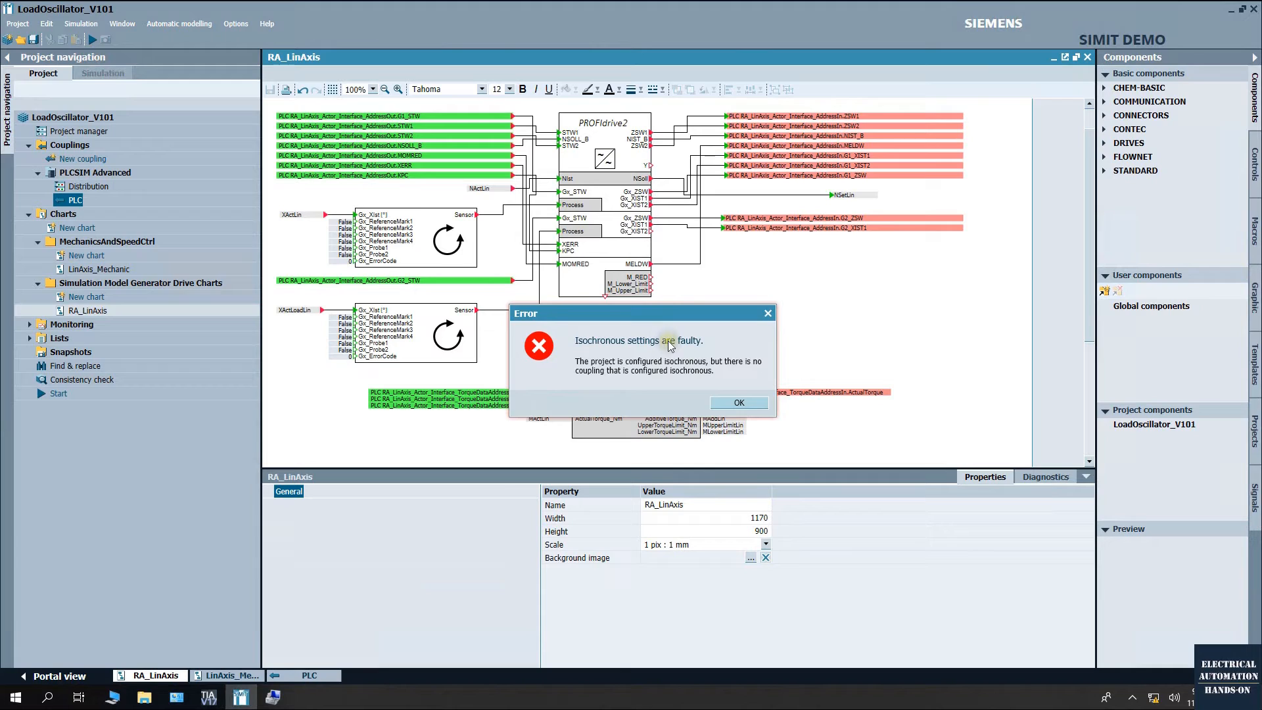
{"action": "left_click", "coordinate": [768, 314]}
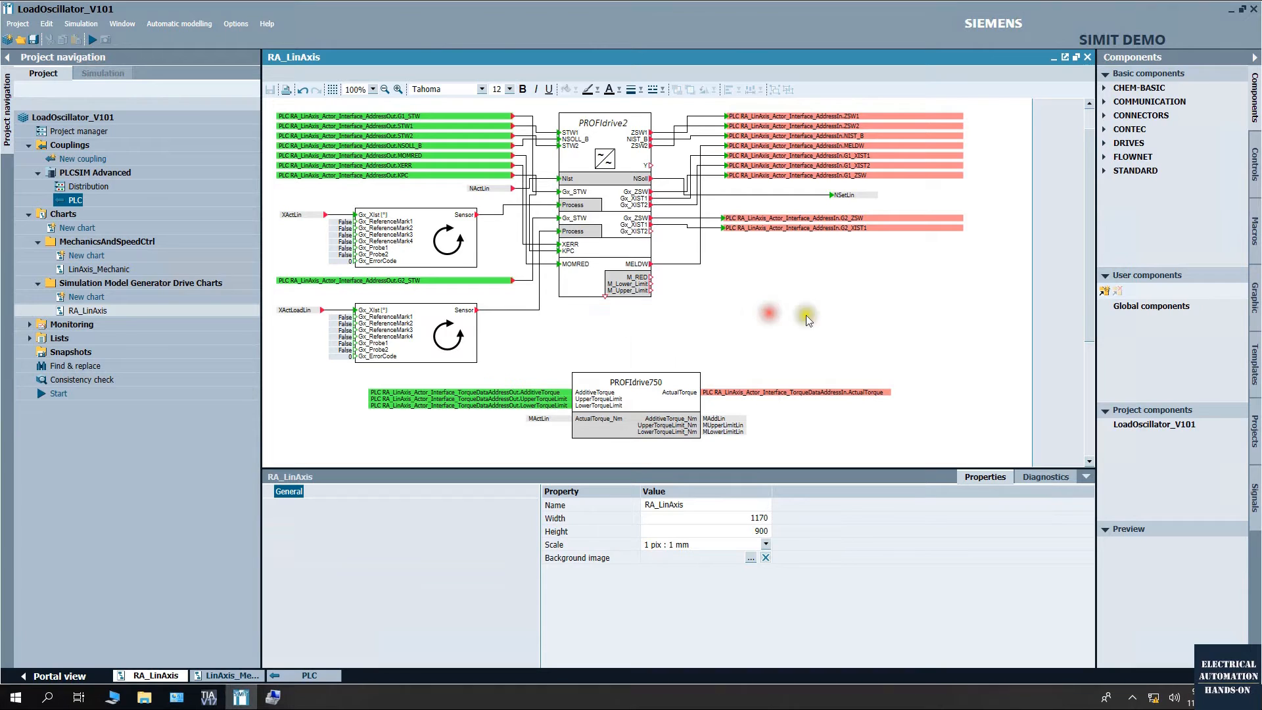
Open the project manager of LoadOscillator_V101
{"action": "left_click", "coordinate": [73, 132]}
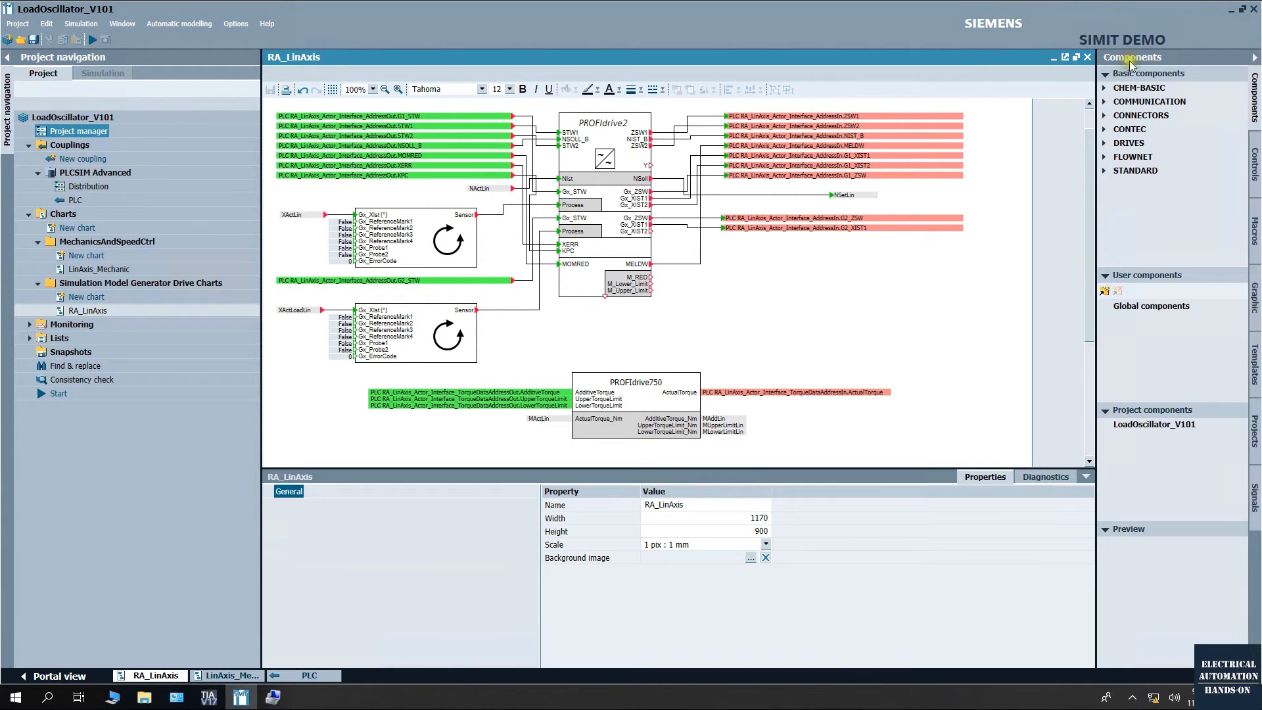
Set the LoadOscillator_V101 project's operating mode to Asynchronous in its times and operating modes properties
{"action": "double_click", "coordinate": [67, 133]}
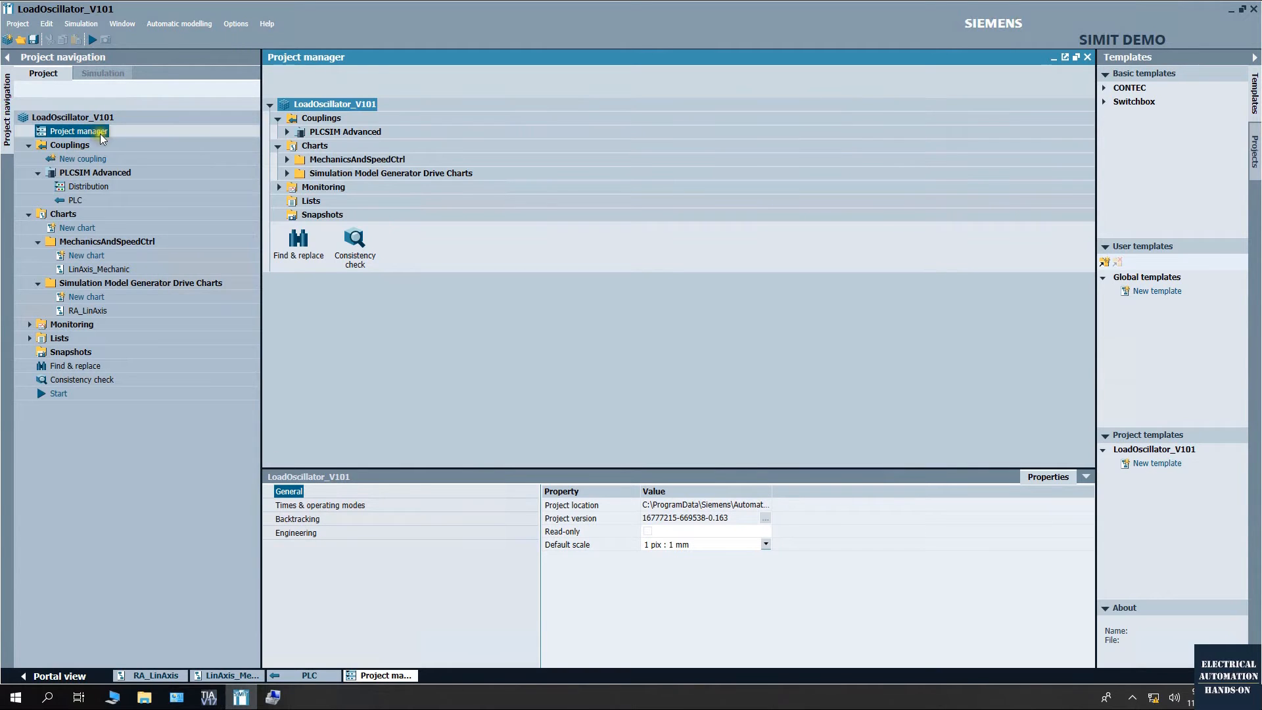
{"action": "left_click", "coordinate": [297, 519]}
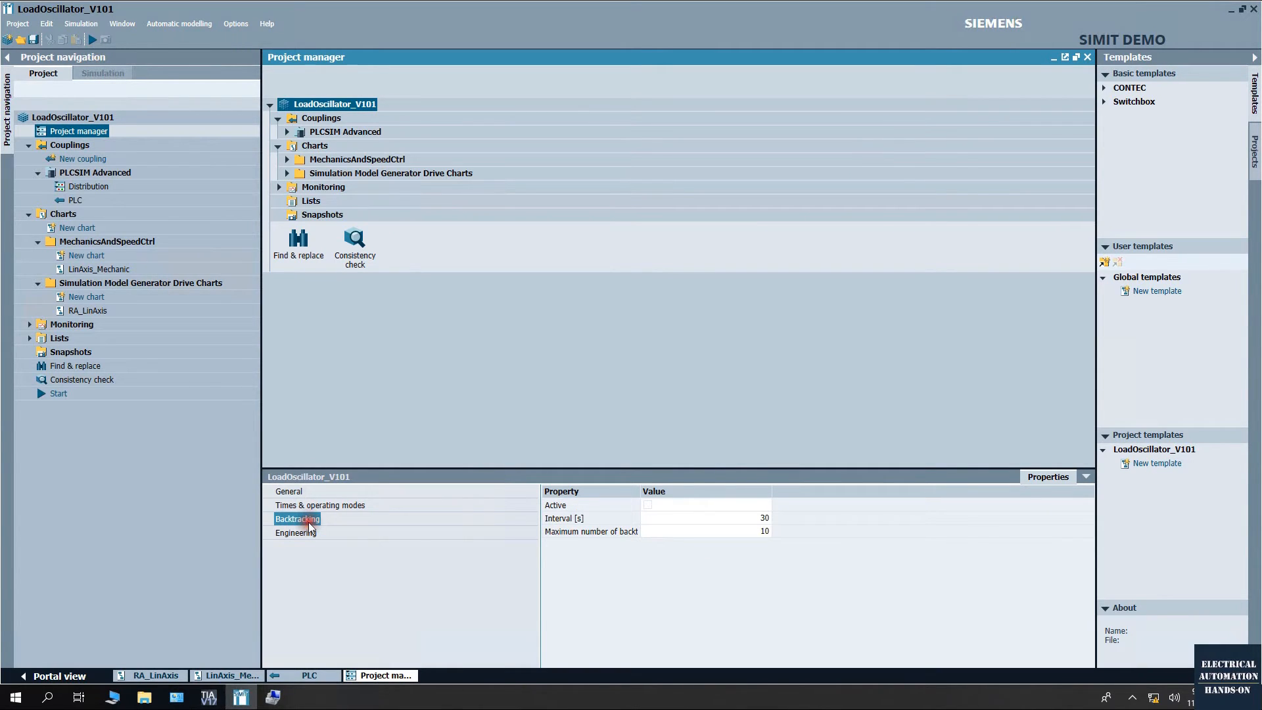
{"action": "left_click", "coordinate": [309, 505]}
{"action": "left_click", "coordinate": [677, 485]}
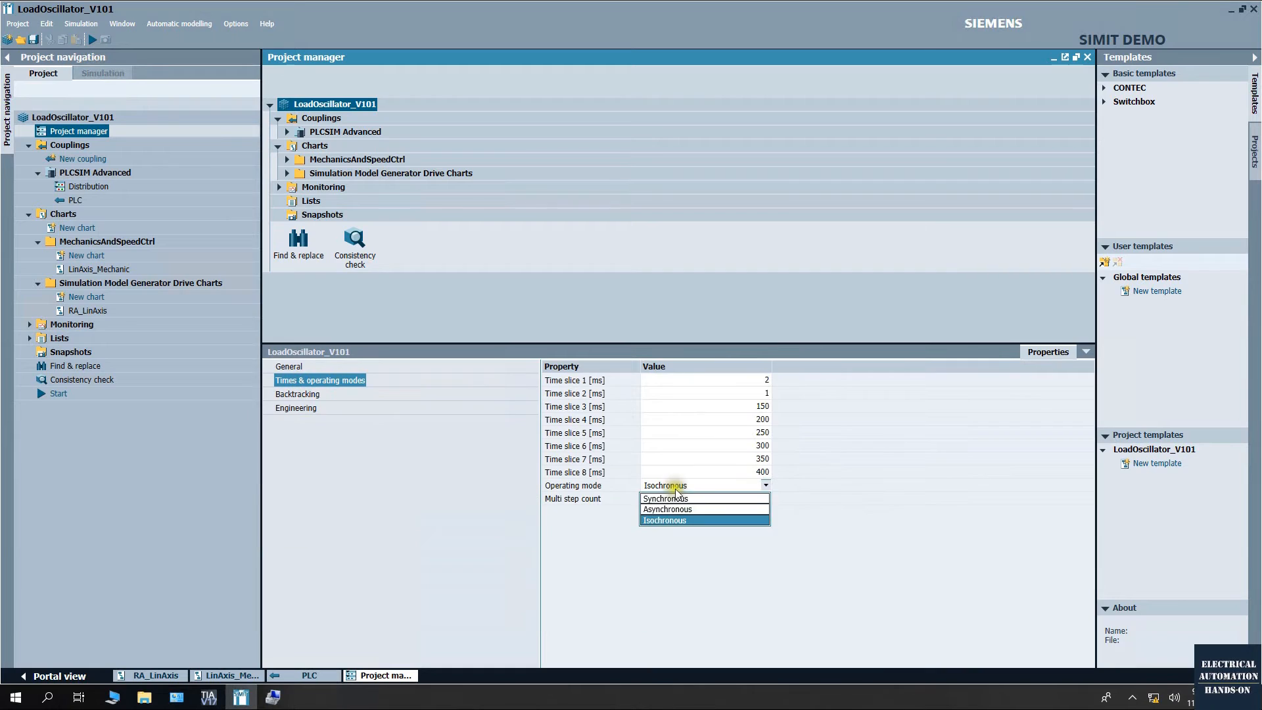
{"action": "left_click", "coordinate": [675, 488]}
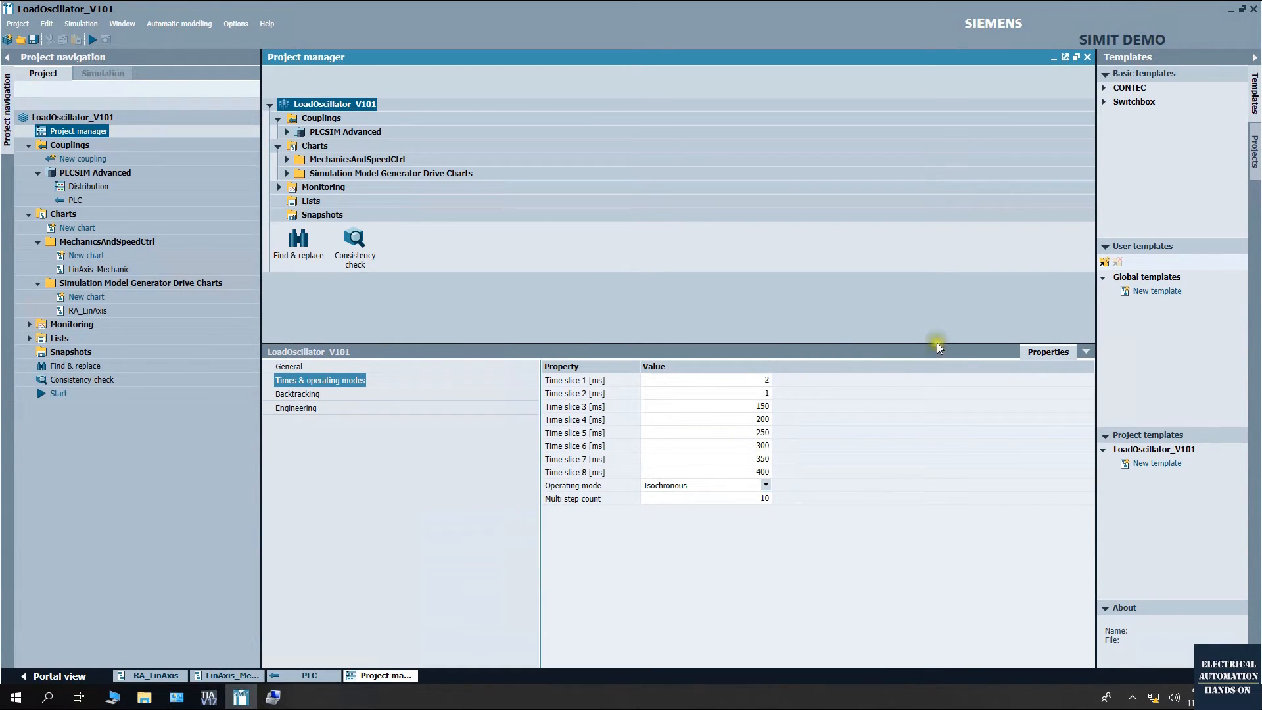
{"action": "left_click", "coordinate": [766, 486]}
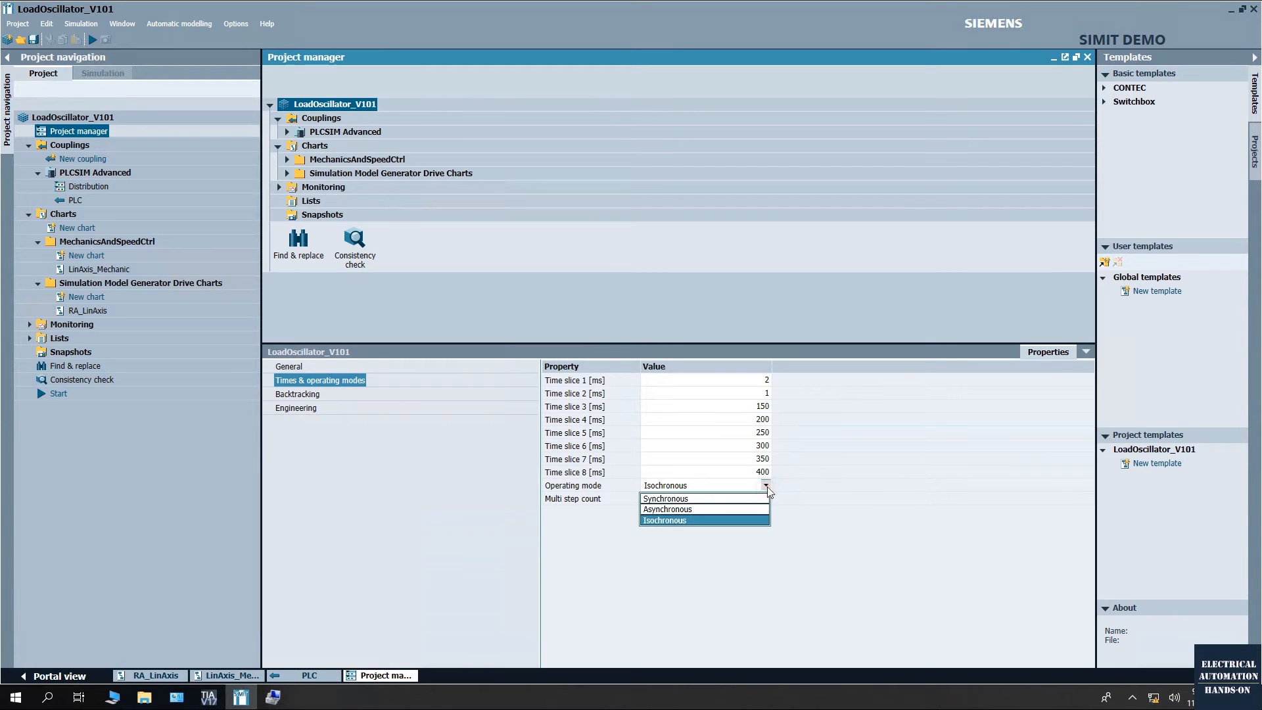
{"action": "left_click", "coordinate": [674, 510]}
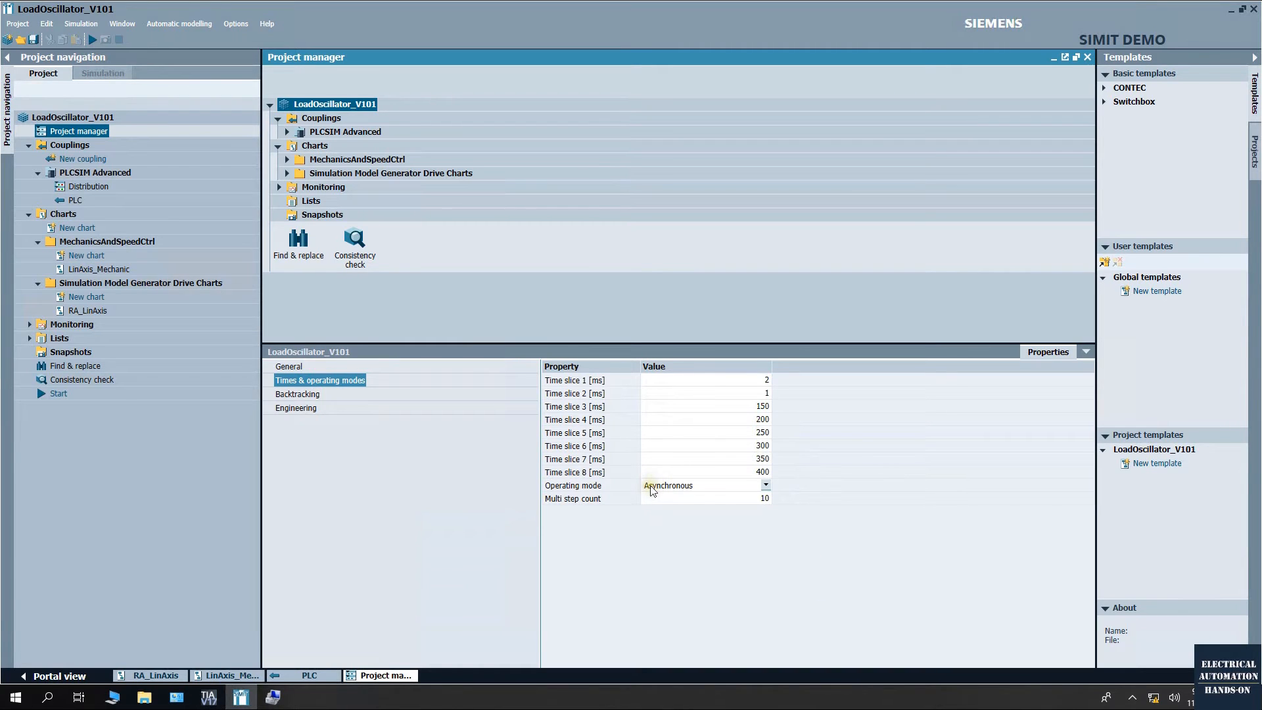
Save the project and start the simulation
{"action": "left_click", "coordinate": [40, 40]}
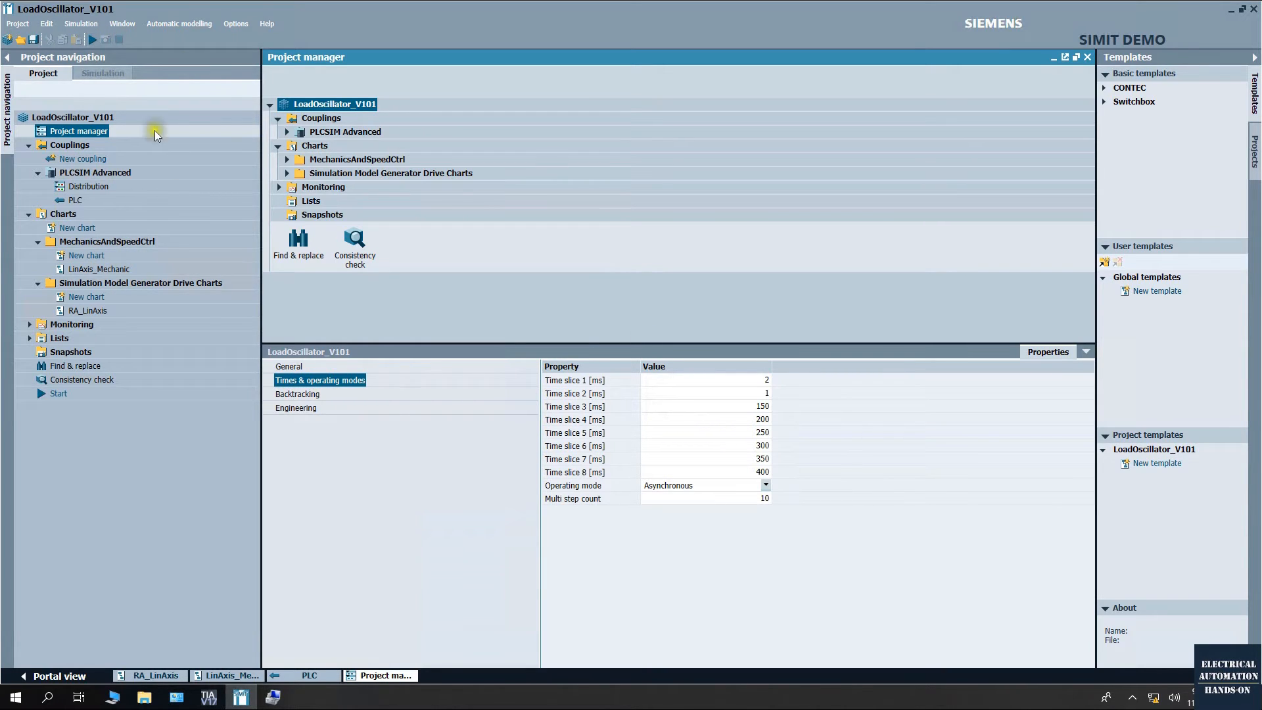
{"action": "left_click", "coordinate": [96, 40]}
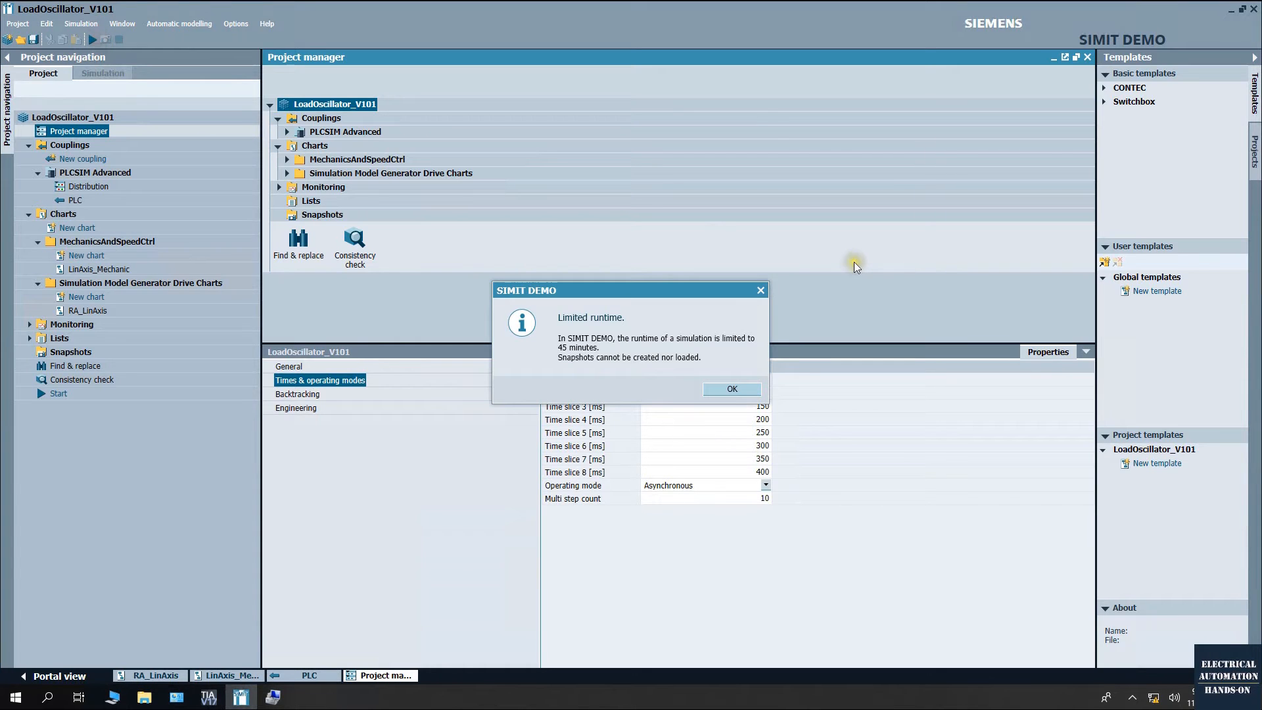
{"action": "left_click", "coordinate": [735, 389]}
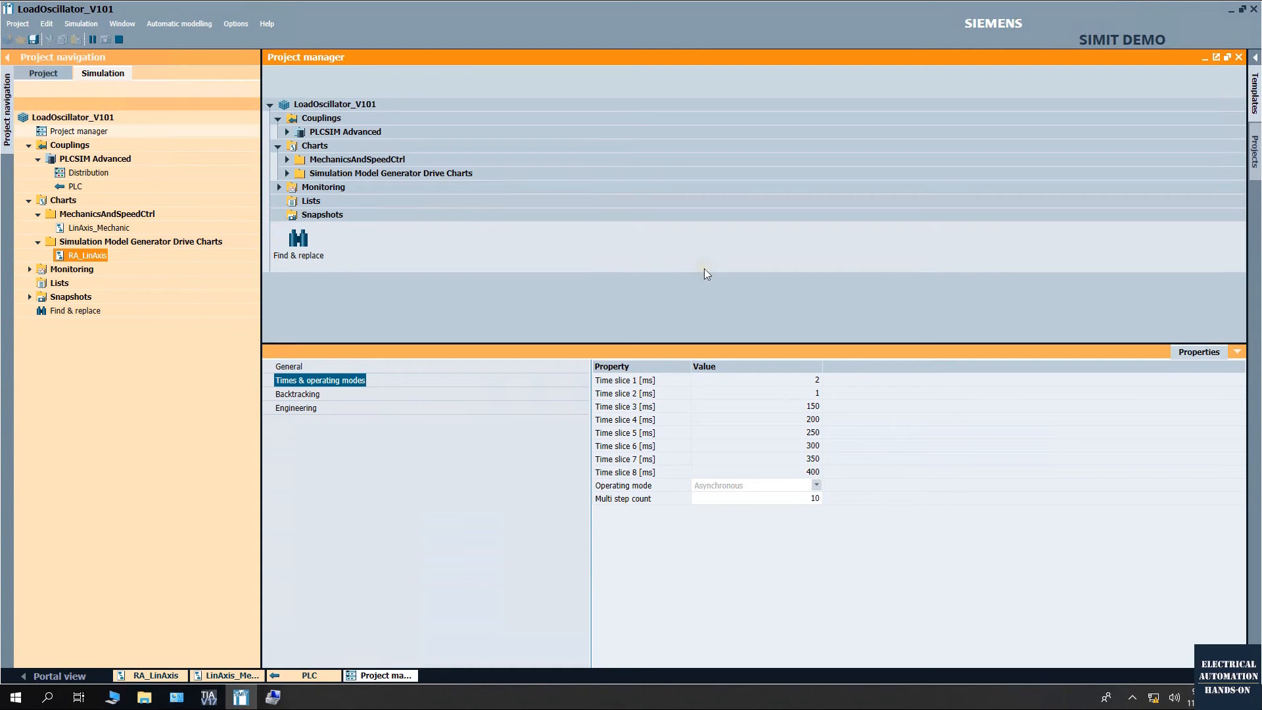
Open the LinAxis_Mechanic and RA_LinAxis charts in the running simulation and briefly display the live signal values in RA_LinAxis
{"action": "double_click", "coordinate": [97, 228]}
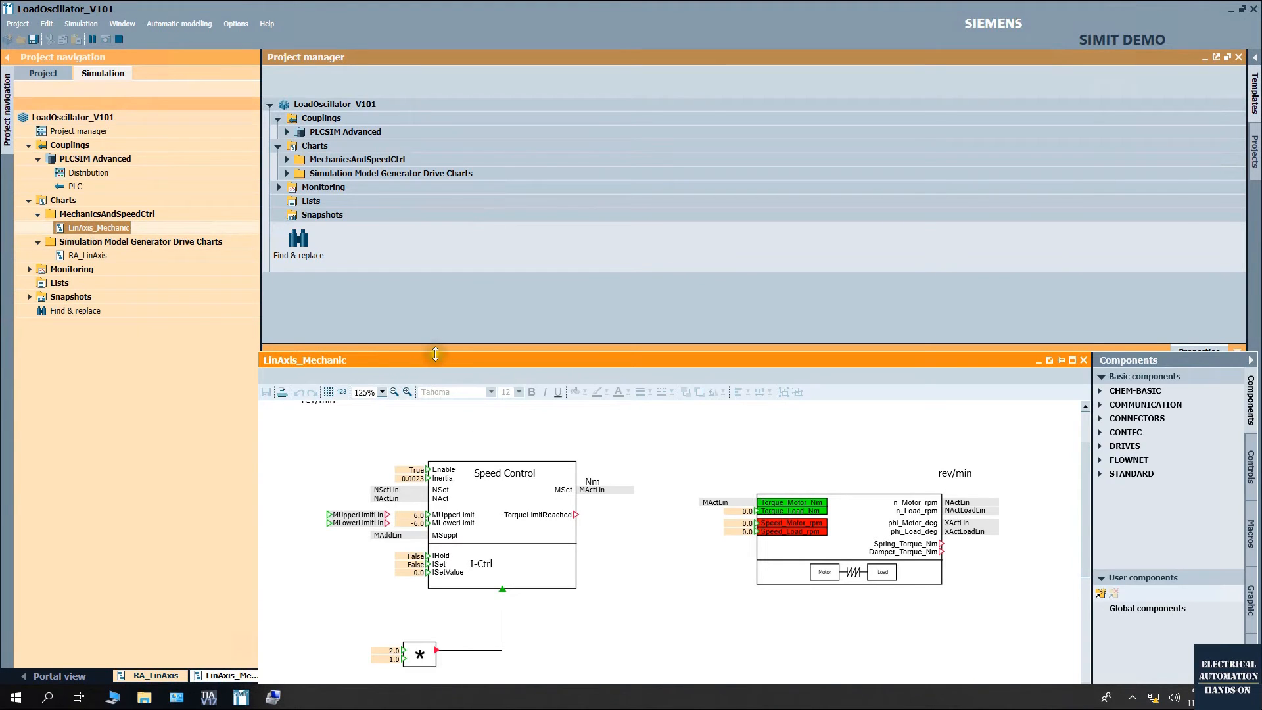
{"action": "double_click", "coordinate": [85, 255]}
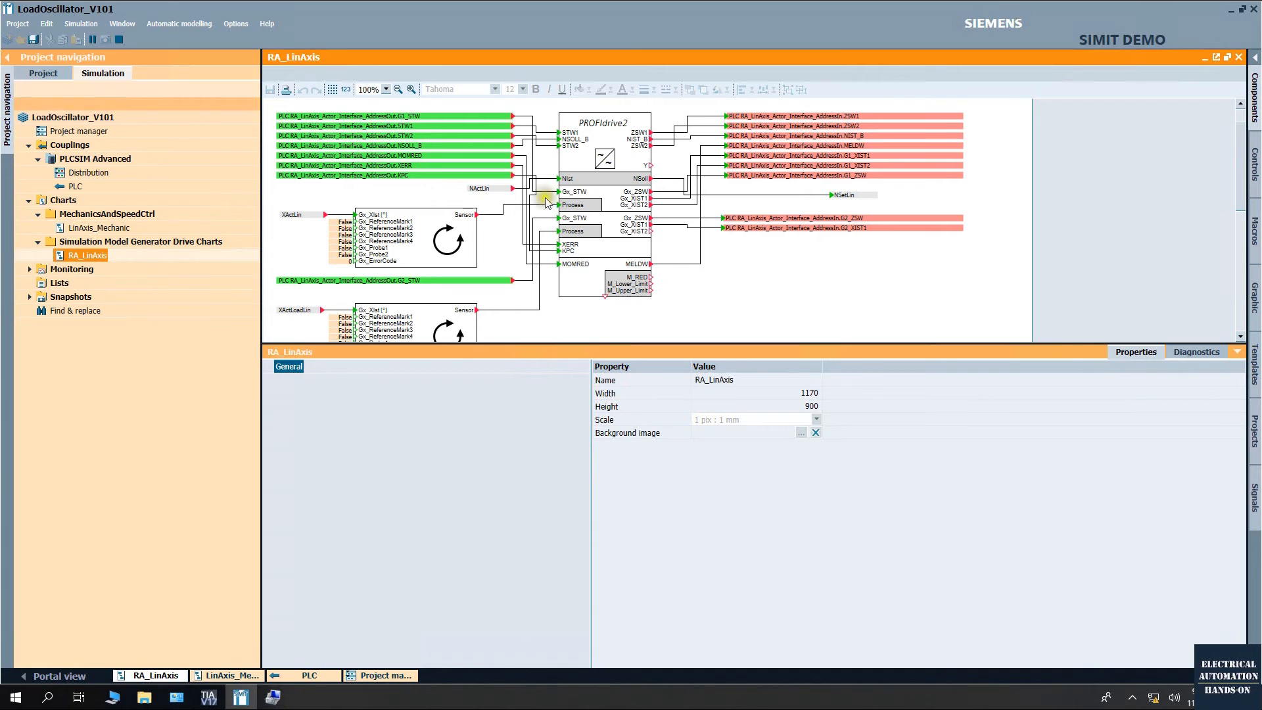
{"action": "double_click", "coordinate": [106, 227]}
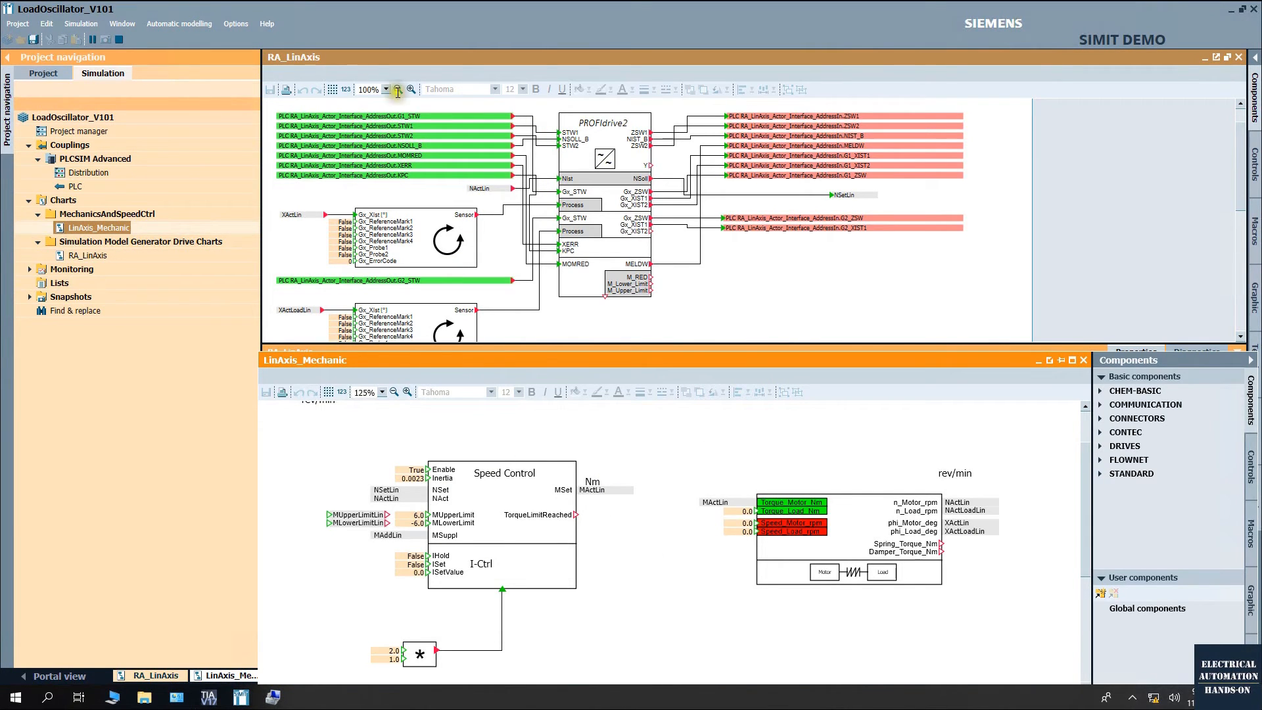
{"action": "left_click", "coordinate": [344, 91]}
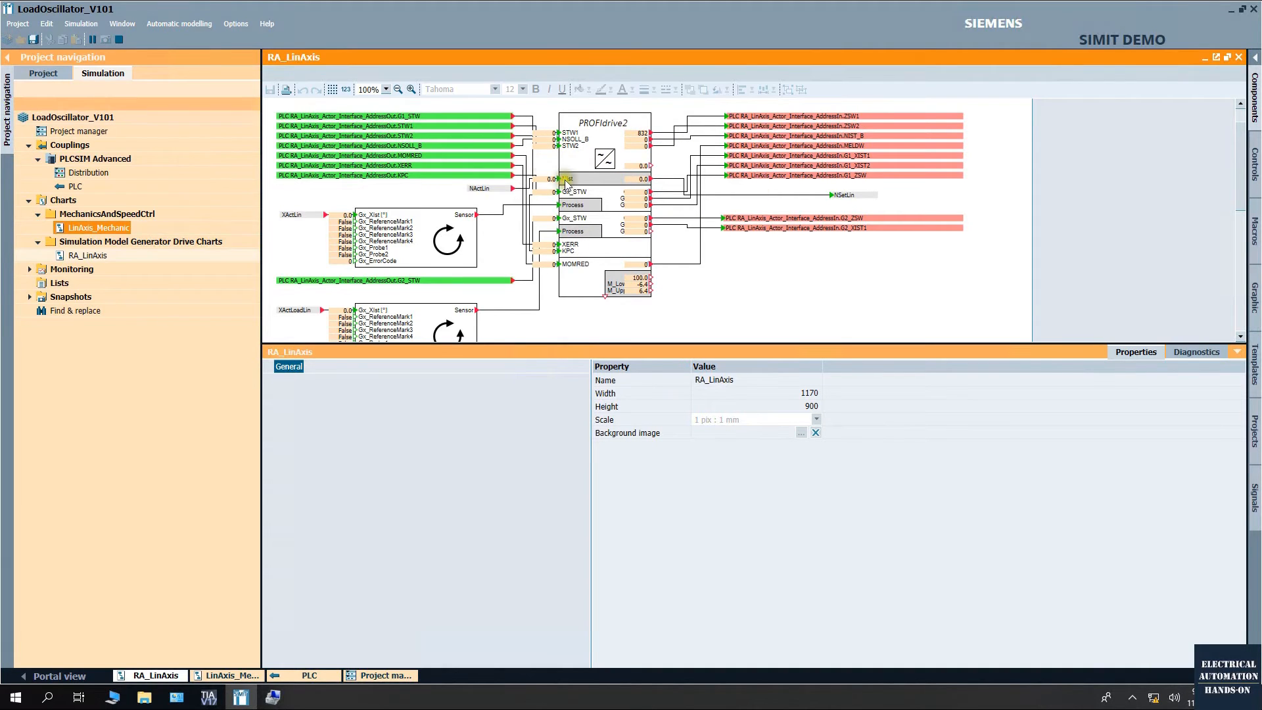
{"action": "left_click", "coordinate": [348, 95]}
Return to the LinAxis_Mechanic chart, show its live signal values, and hide them again
{"action": "double_click", "coordinate": [97, 227]}
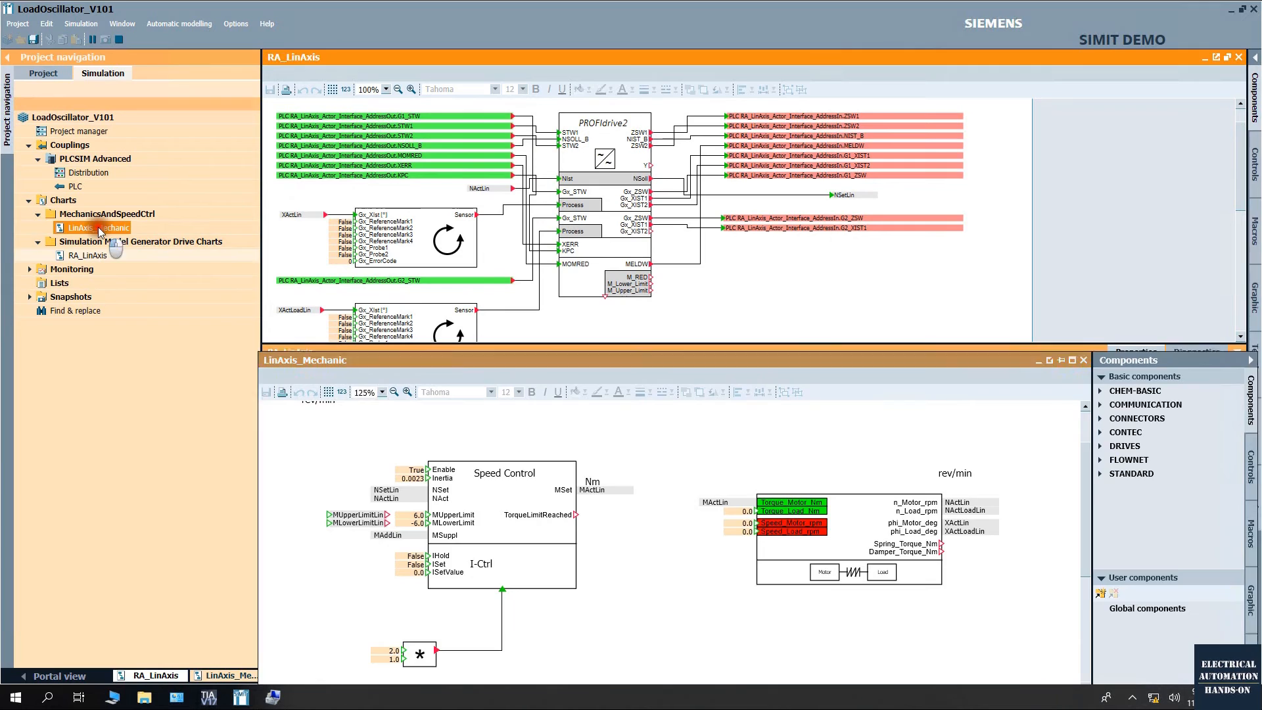
{"action": "left_click", "coordinate": [340, 391]}
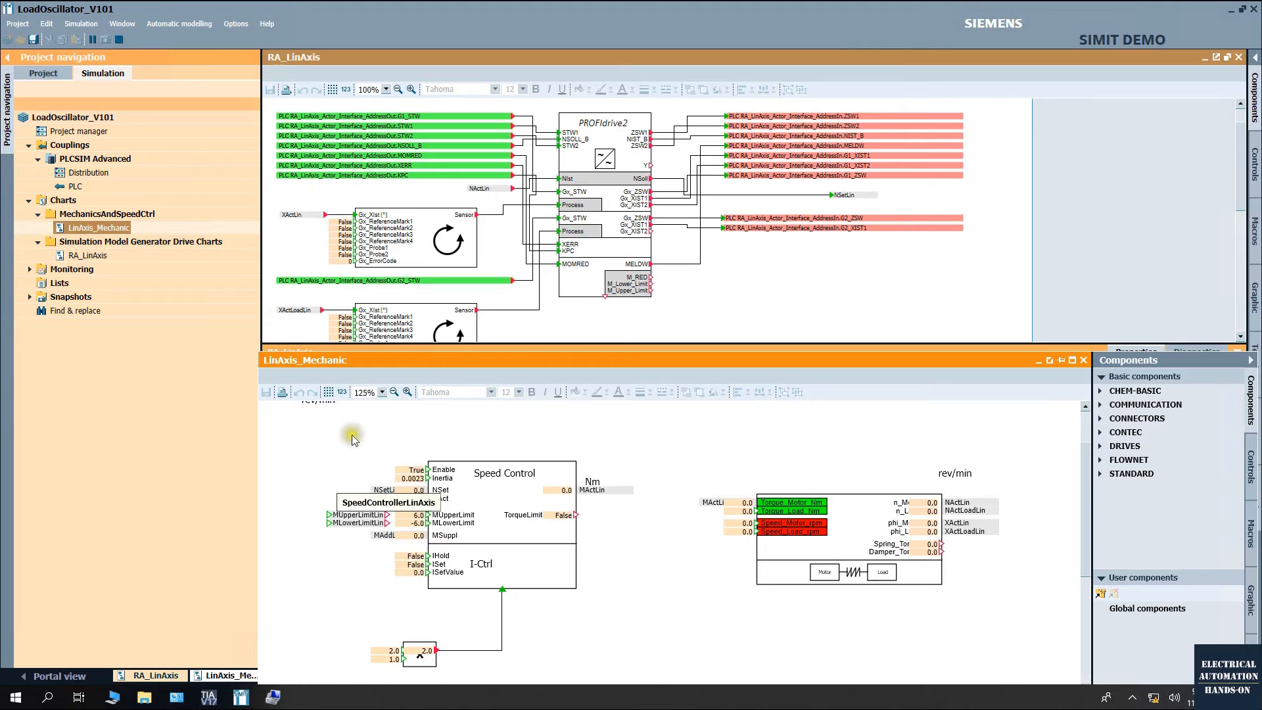
{"action": "left_click", "coordinate": [340, 393]}
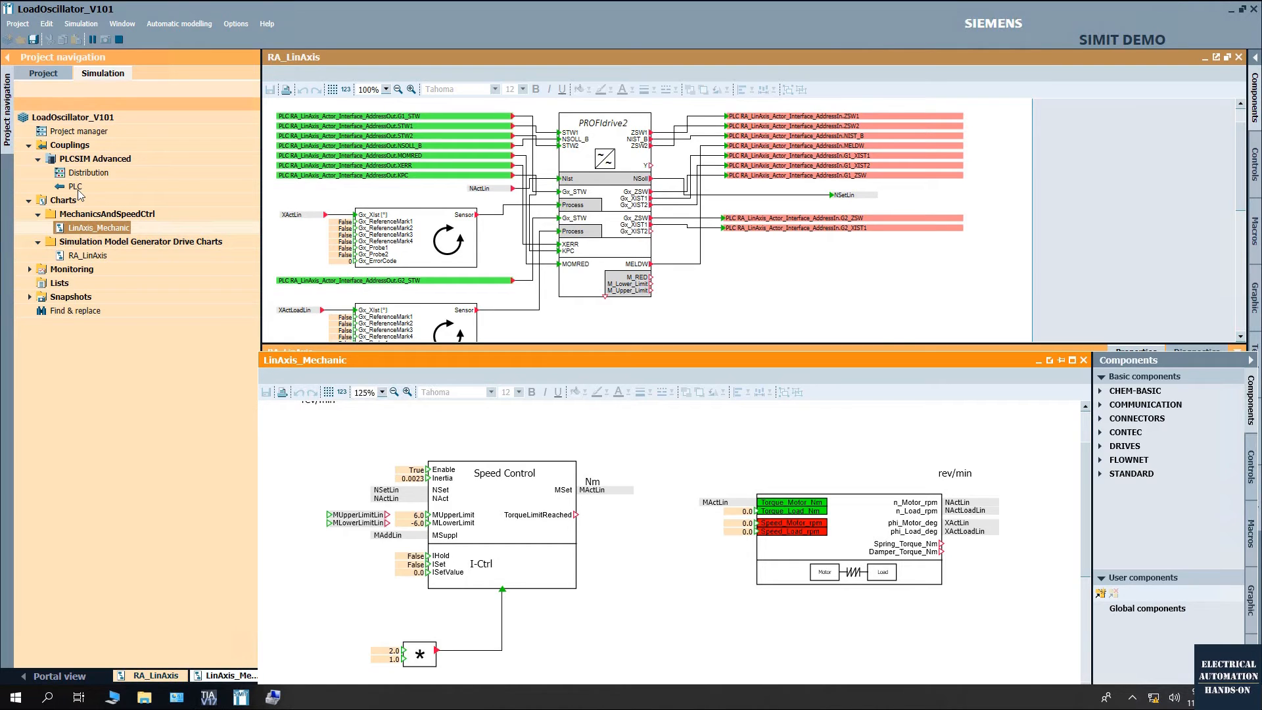
Shrink and move the SIMIT window, and minimise TIA Portal to uncover the desktop
{"action": "left_click", "coordinate": [1242, 9]}
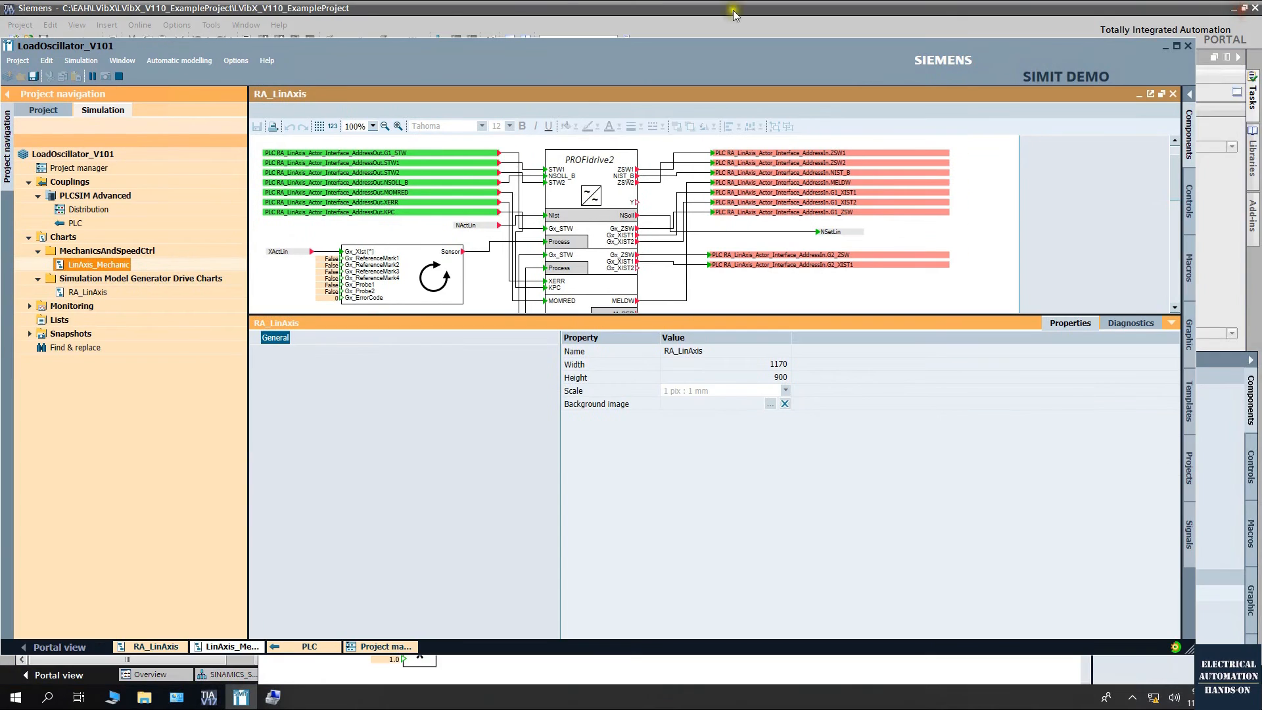
{"action": "left_click_drag", "start_coordinate": [386, 56], "coordinate": [616, 113]}
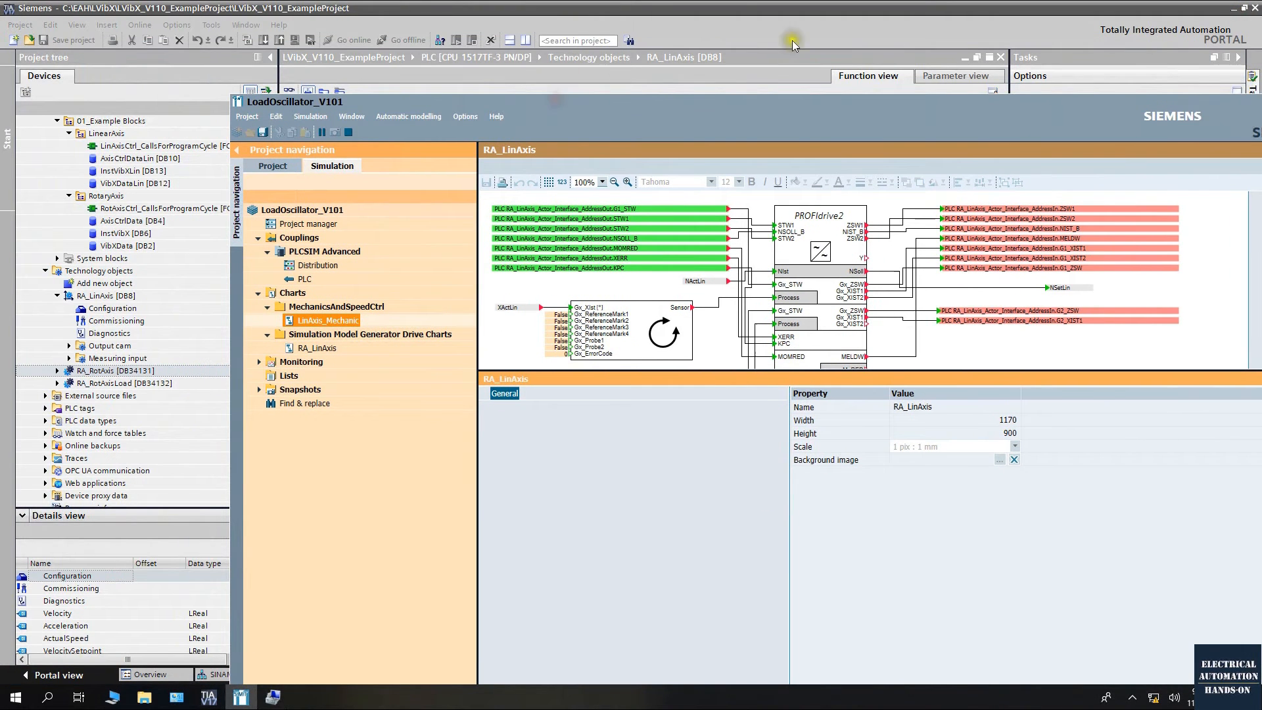
{"action": "left_click", "coordinate": [1233, 9]}
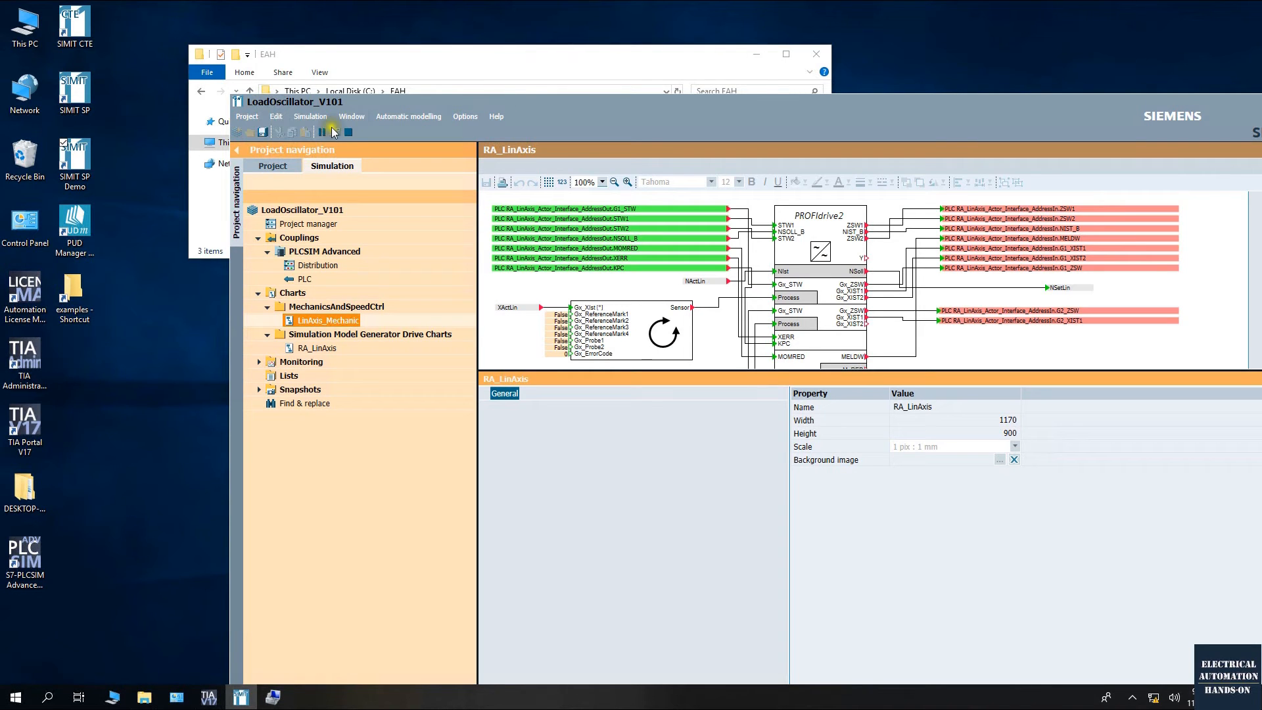
Launch the S7-PLCSIM Advanced V4.0 SP1 control panel and arrange it beside the SIMIT window with the SIMIT_PLC instance in view
{"action": "left_click", "coordinate": [45, 558]}
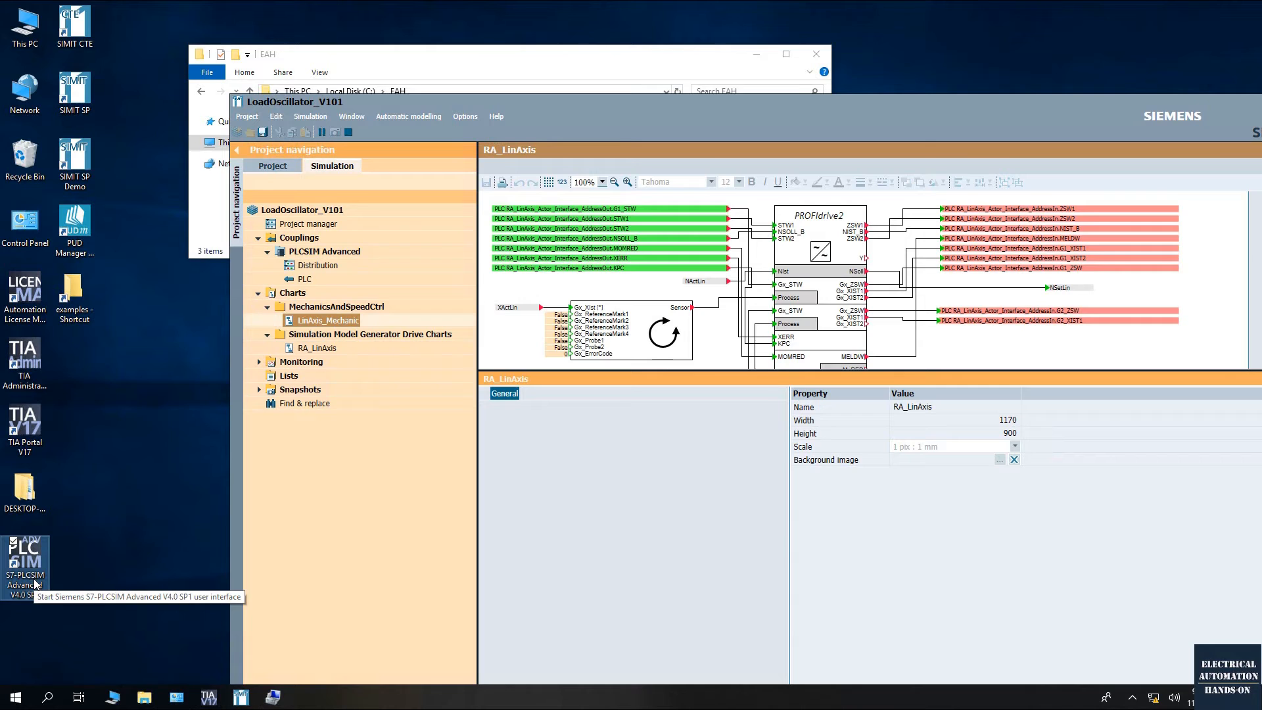
{"action": "double_click", "coordinate": [32, 576]}
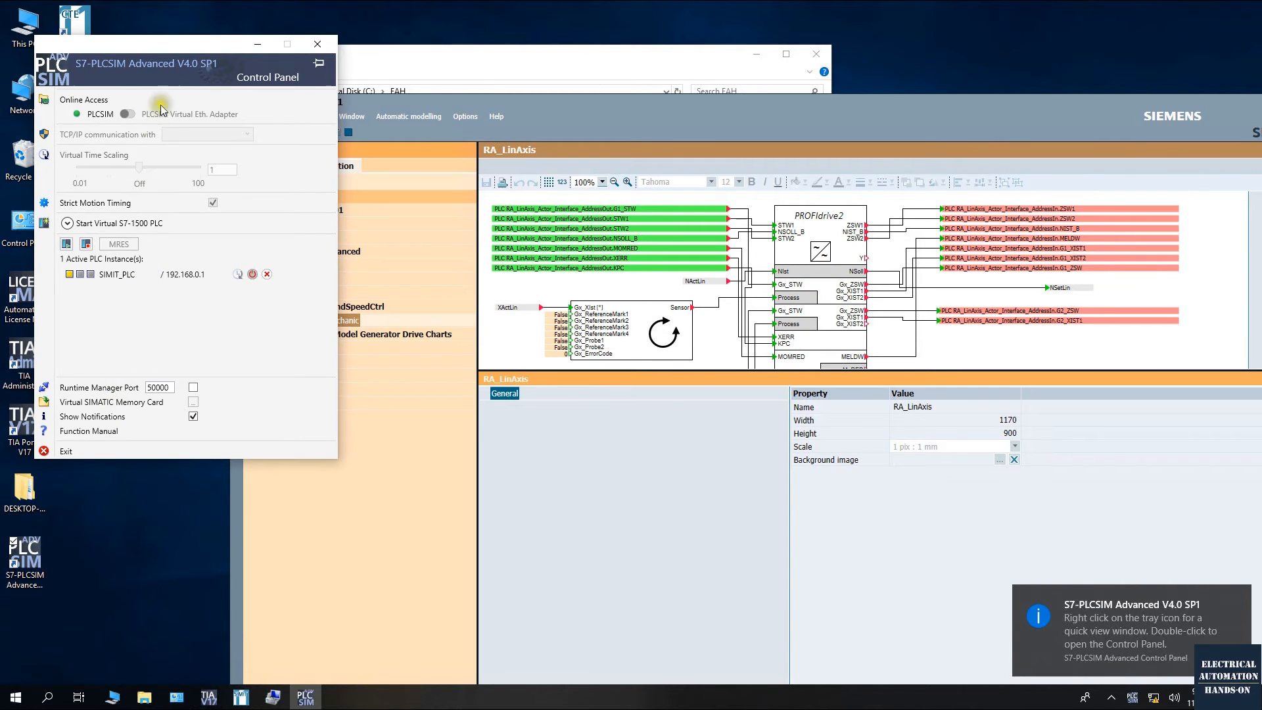
{"action": "left_click_drag", "start_coordinate": [195, 79], "coordinate": [208, 251]}
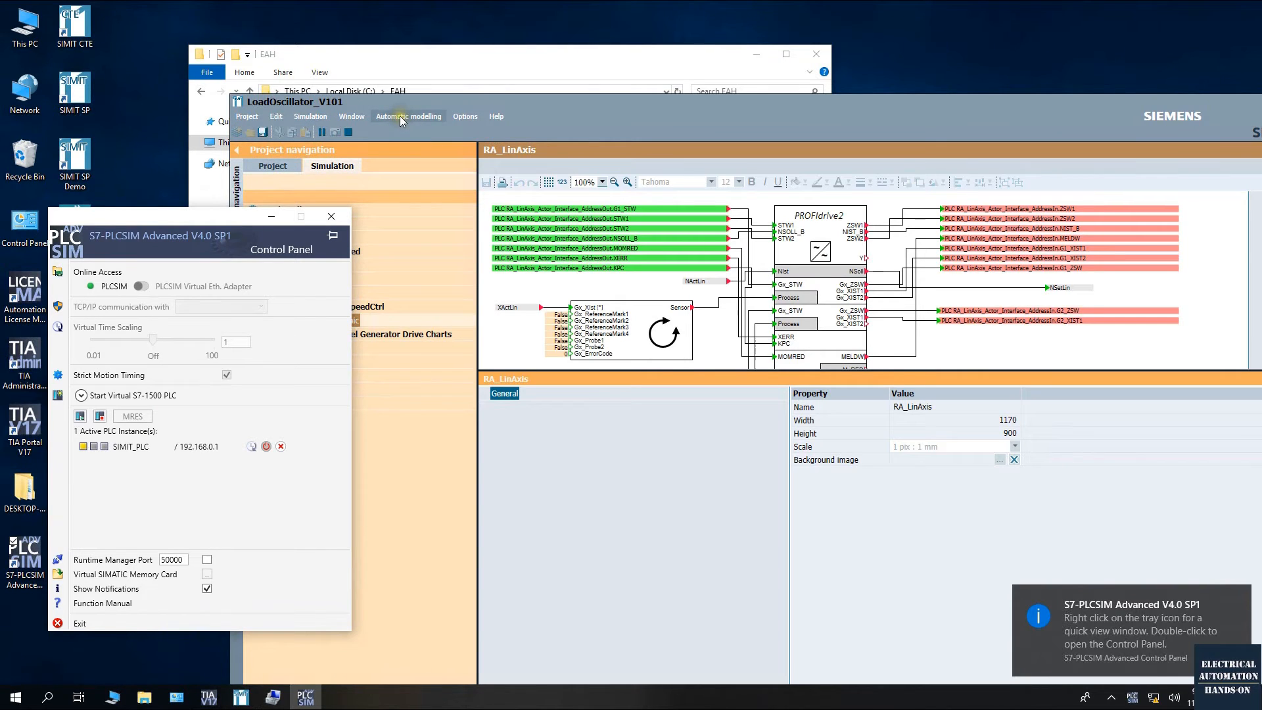
{"action": "left_click_drag", "start_coordinate": [217, 218], "coordinate": [182, 209]}
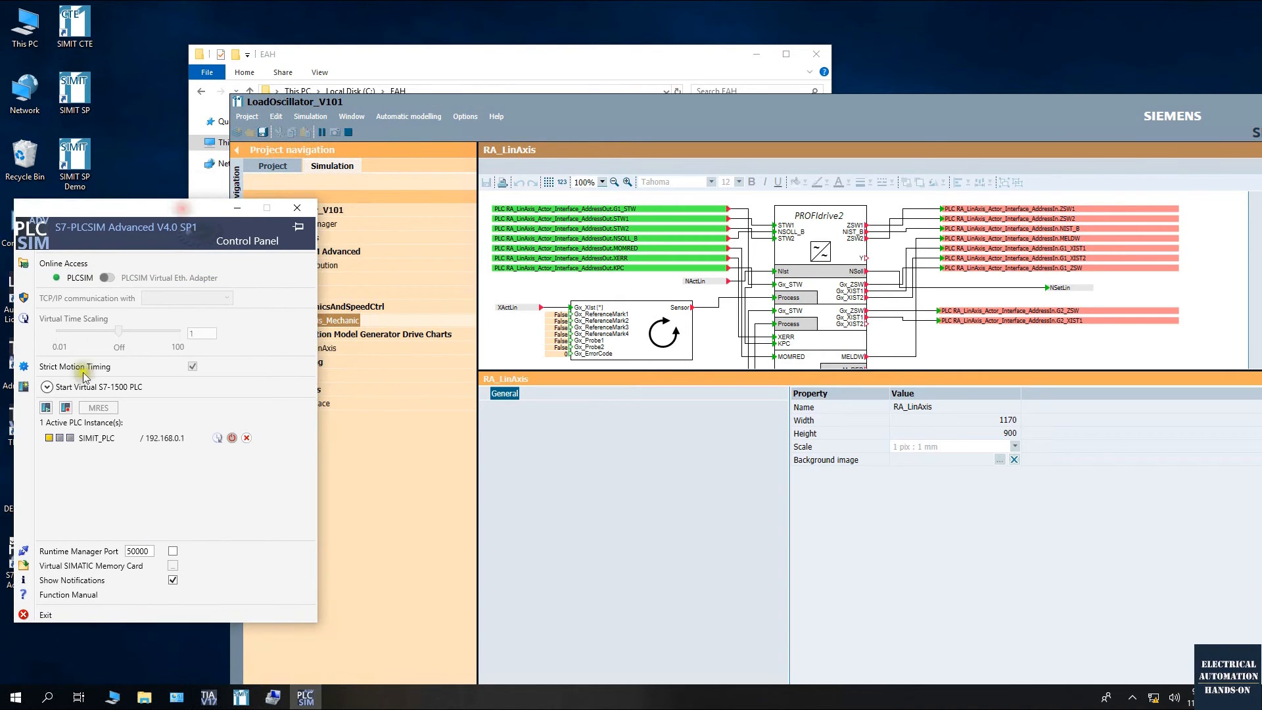
{"action": "left_click", "coordinate": [82, 440]}
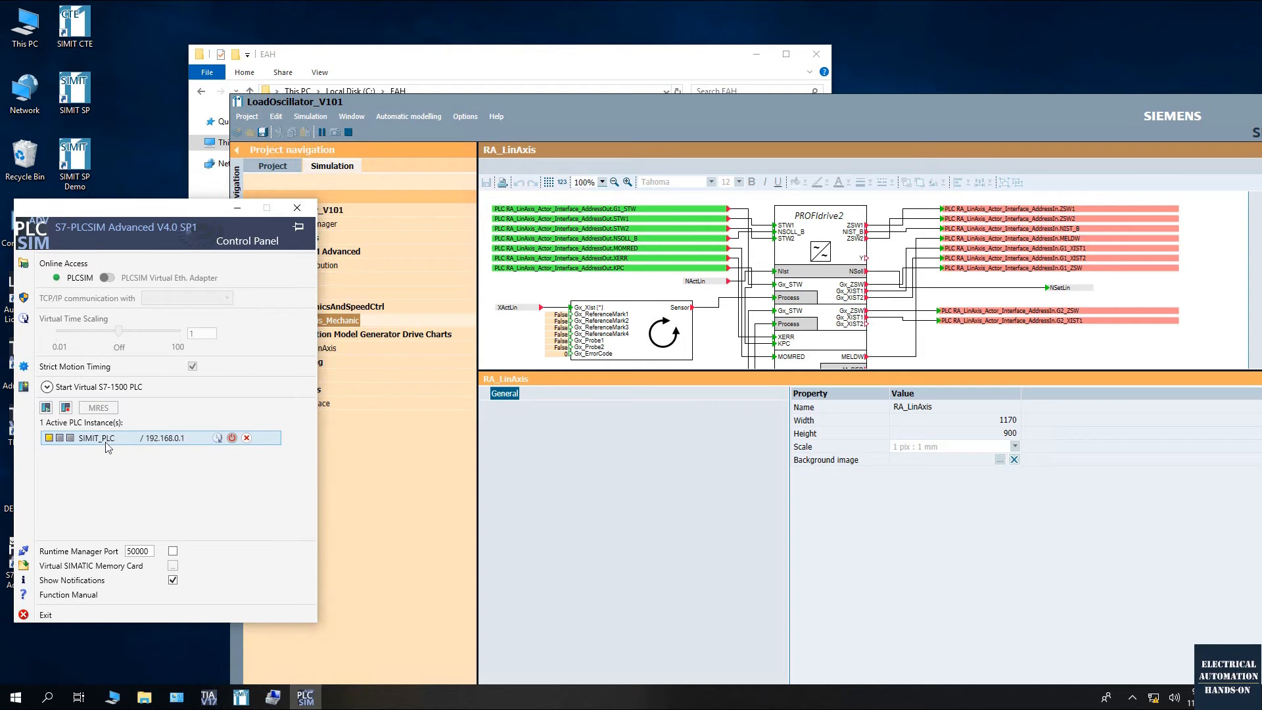
{"action": "left_click_drag", "start_coordinate": [471, 104], "coordinate": [548, 96]}
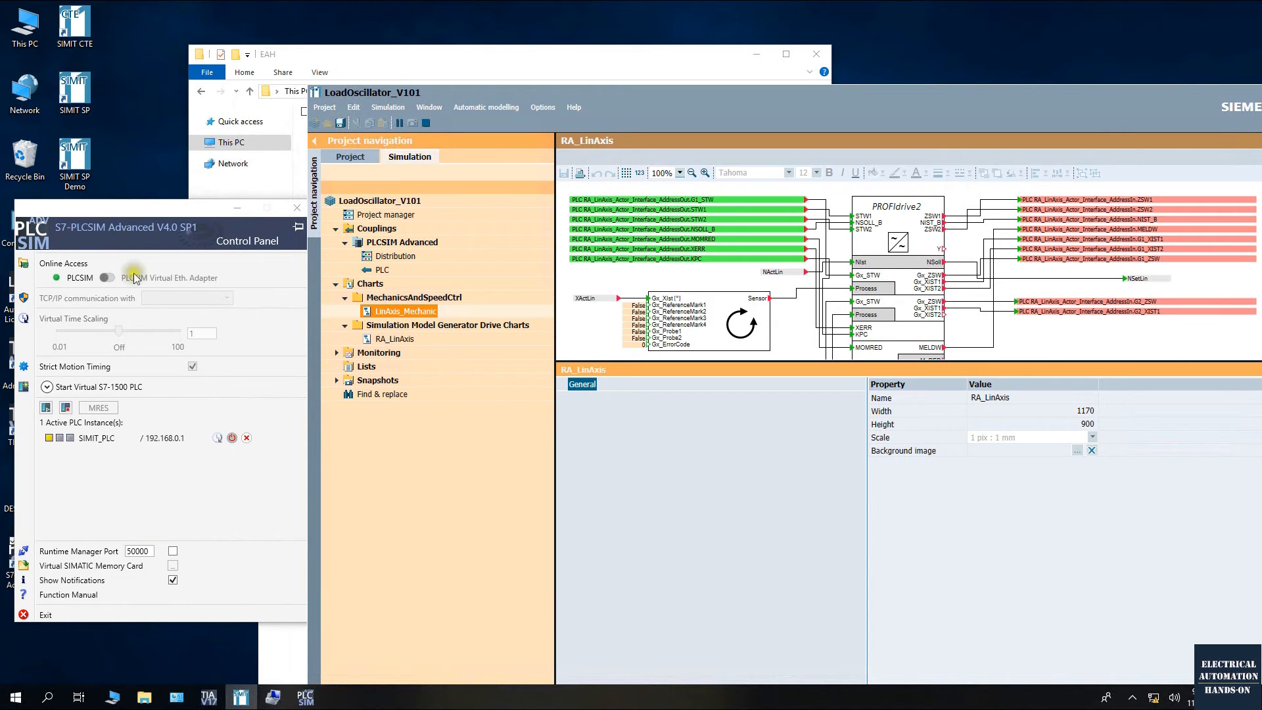
Examine the PLC coupling and the PLCSIM Advanced distribution in SIMIT alongside the SIMIT_PLC instance in the control panel
{"action": "left_click", "coordinate": [98, 438]}
{"action": "double_click", "coordinate": [382, 269]}
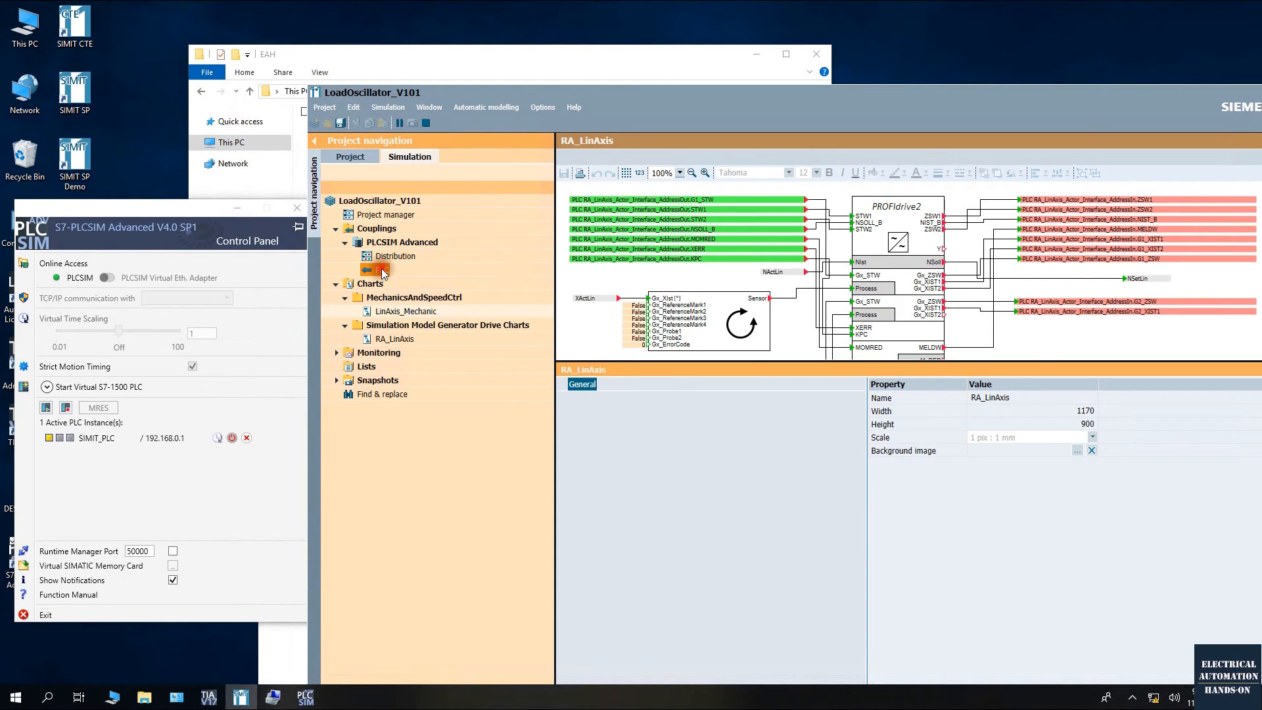
{"action": "left_click", "coordinate": [1035, 331]}
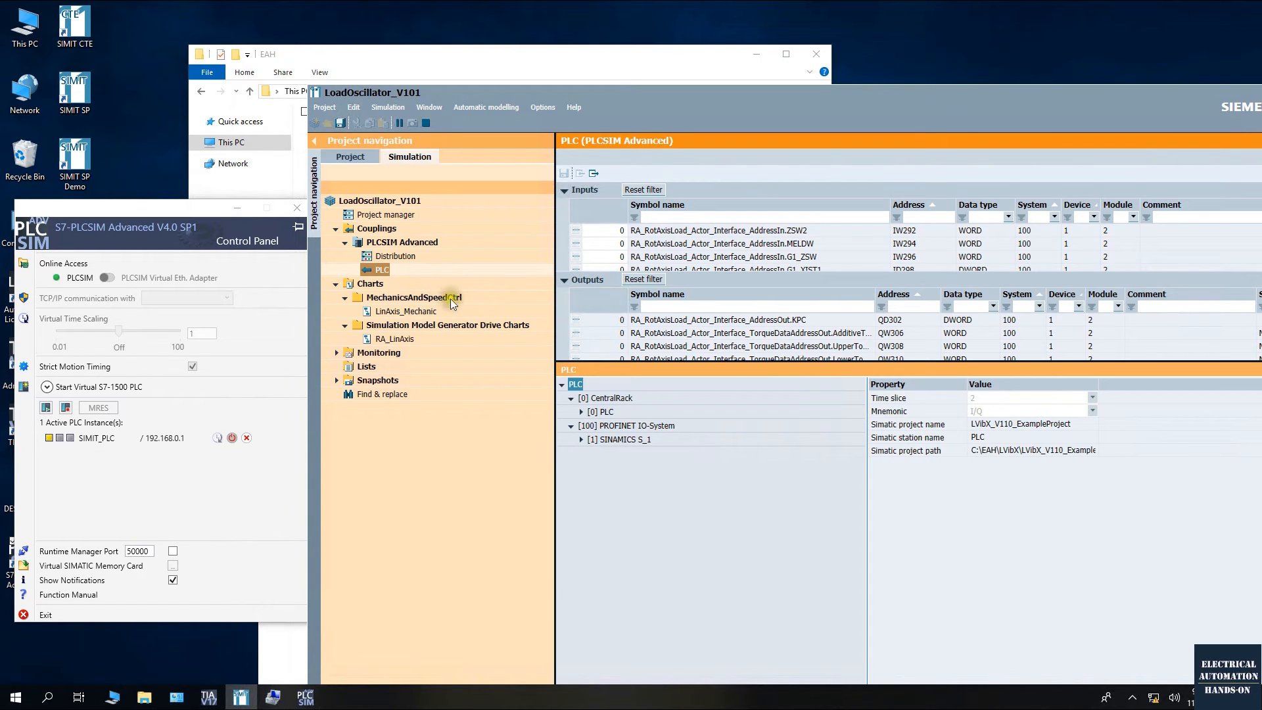
{"action": "double_click", "coordinate": [391, 257]}
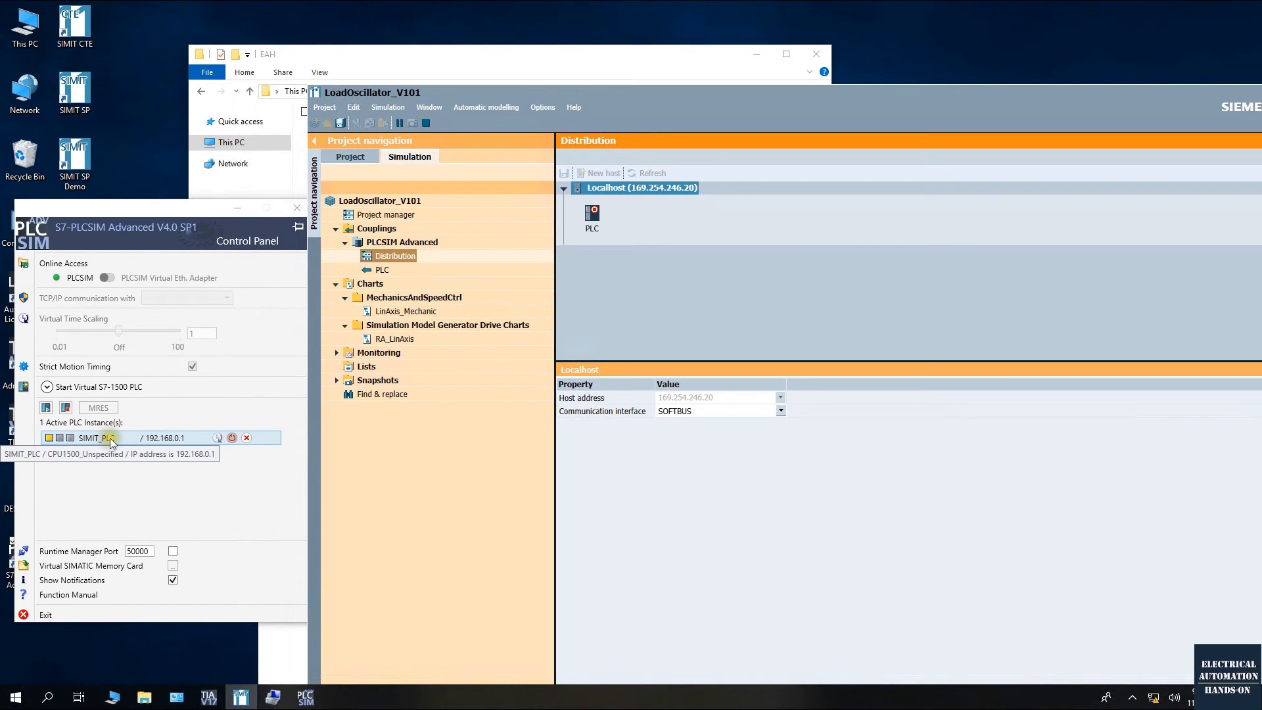
{"action": "left_click", "coordinate": [155, 503]}
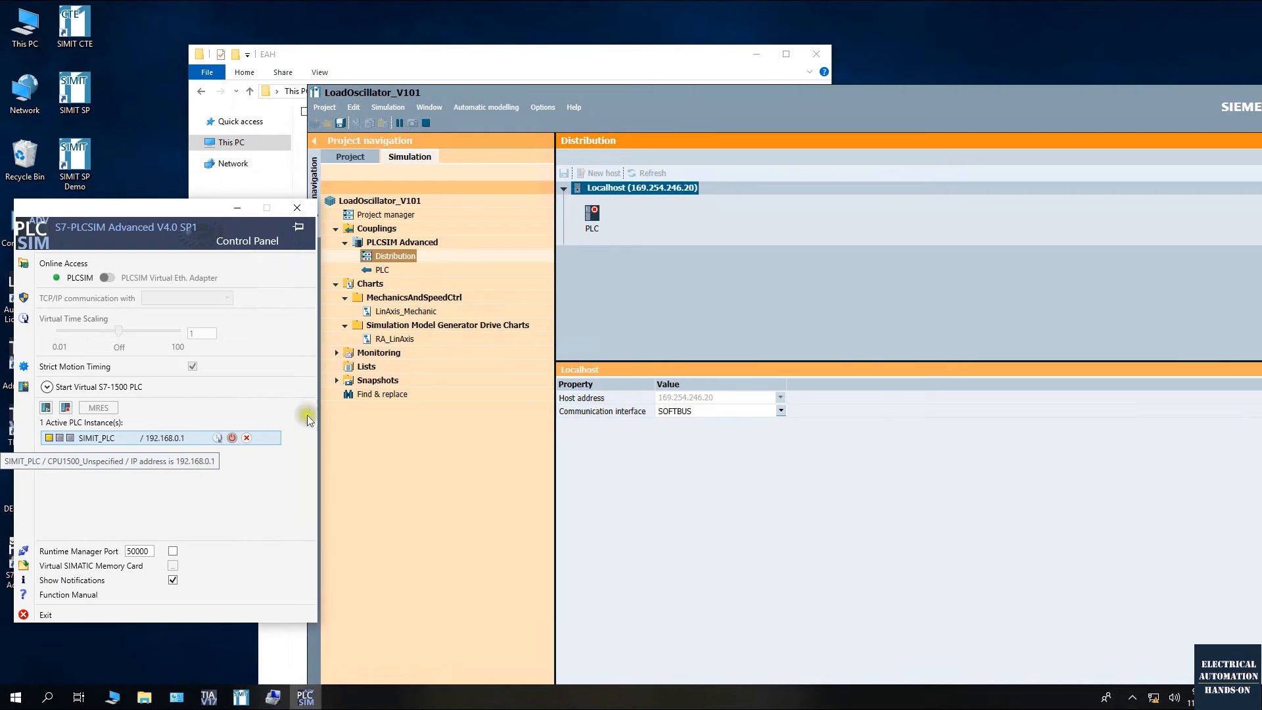
{"action": "left_click", "coordinate": [385, 269]}
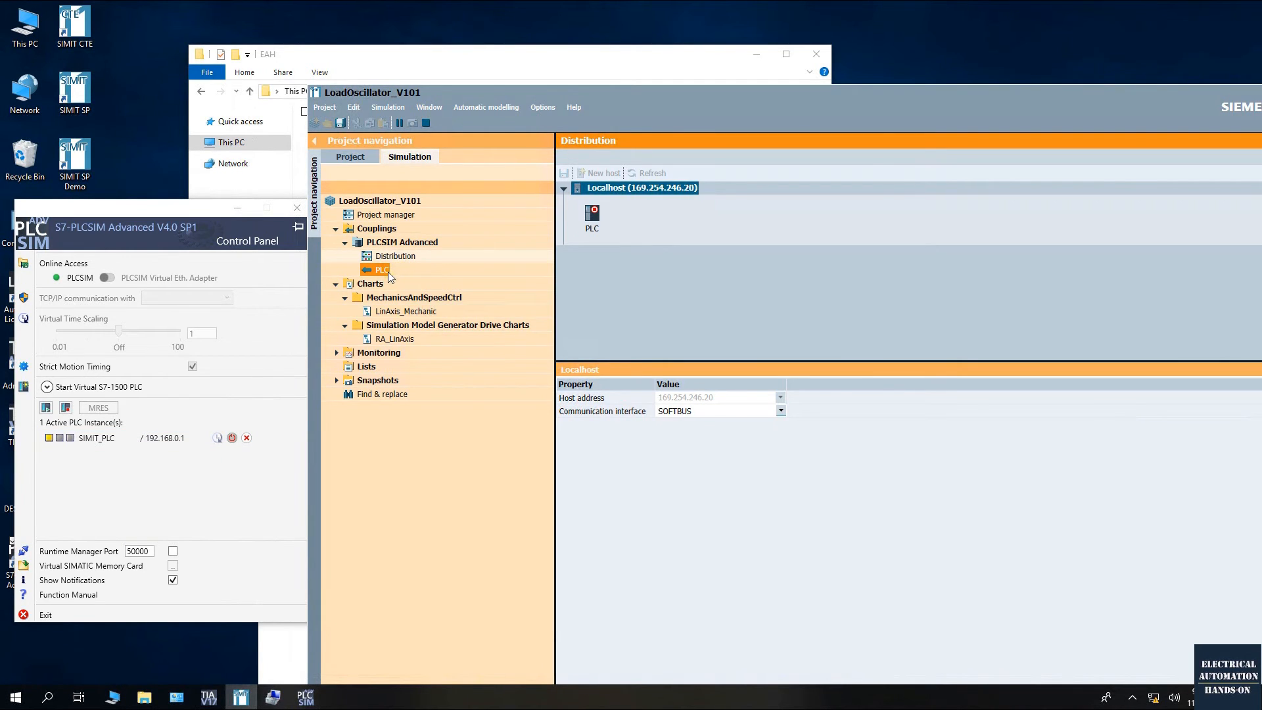
Switch to TIA Portal, open the PLC's device configuration, and display the device addresses in the network overview
{"action": "left_click", "coordinate": [208, 697]}
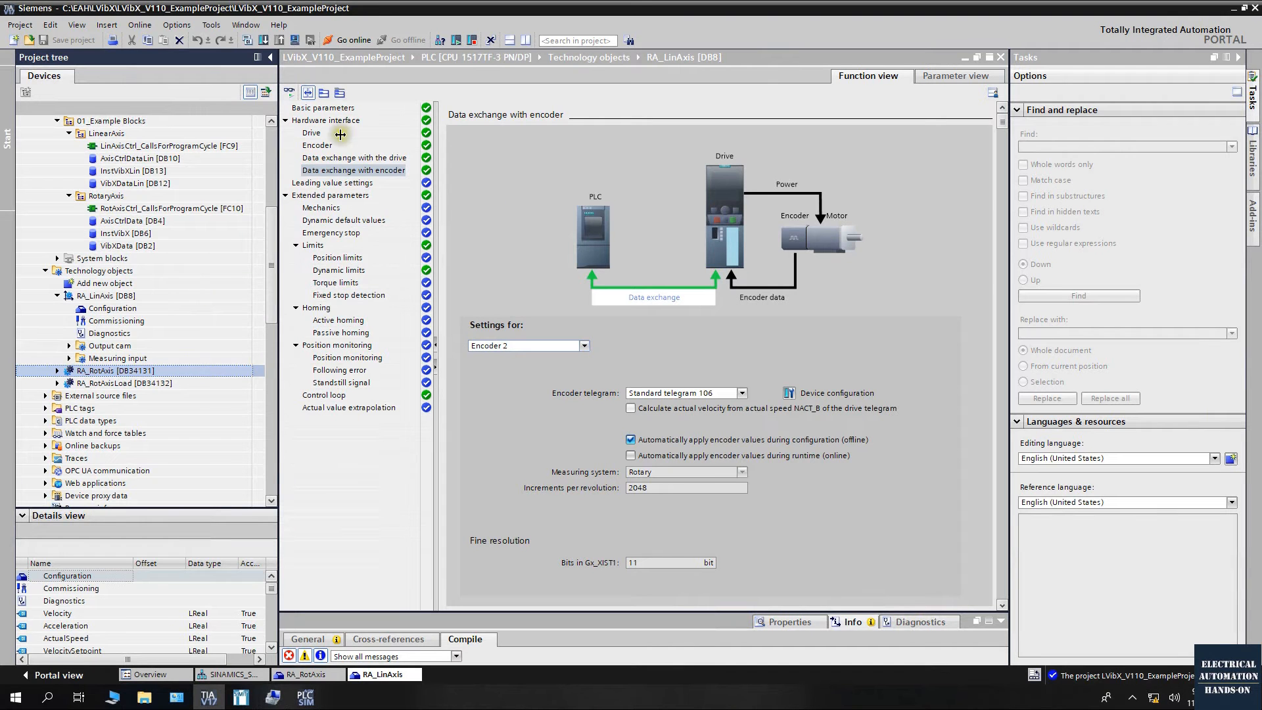
{"action": "left_click_drag", "start_coordinate": [272, 236], "coordinate": [271, 121]}
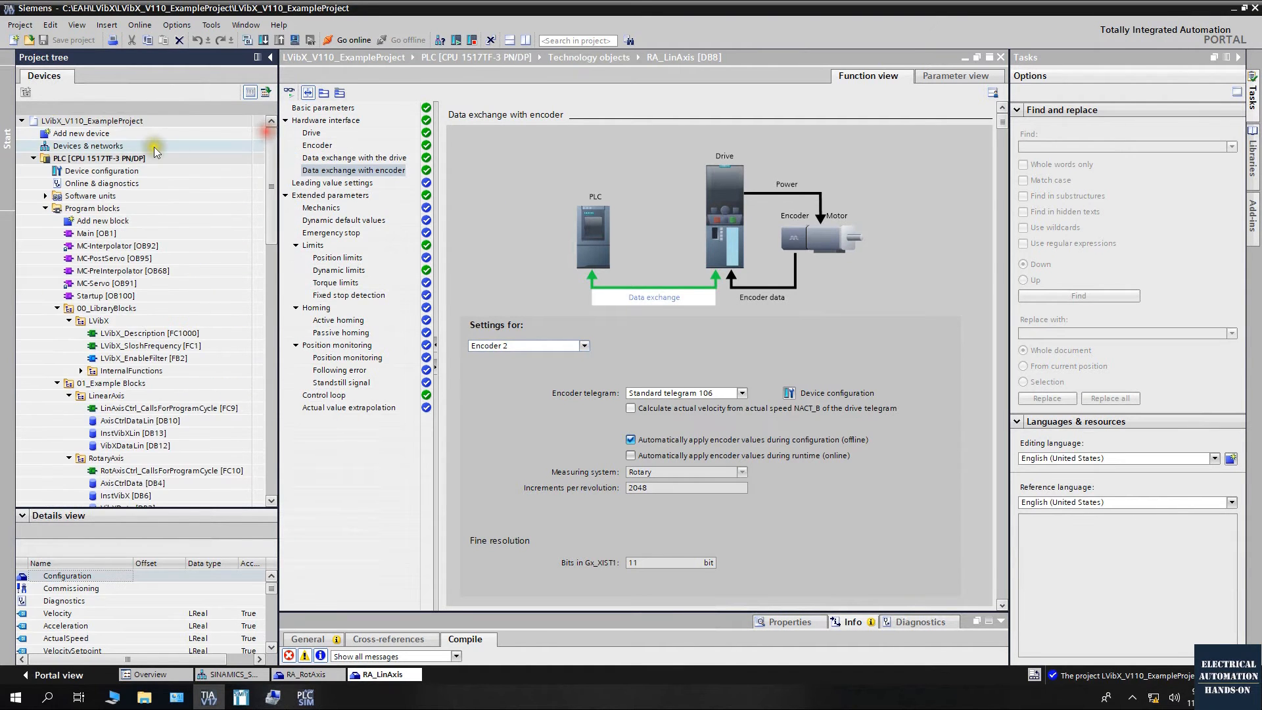
{"action": "left_click", "coordinate": [102, 171]}
{"action": "double_click", "coordinate": [102, 171]}
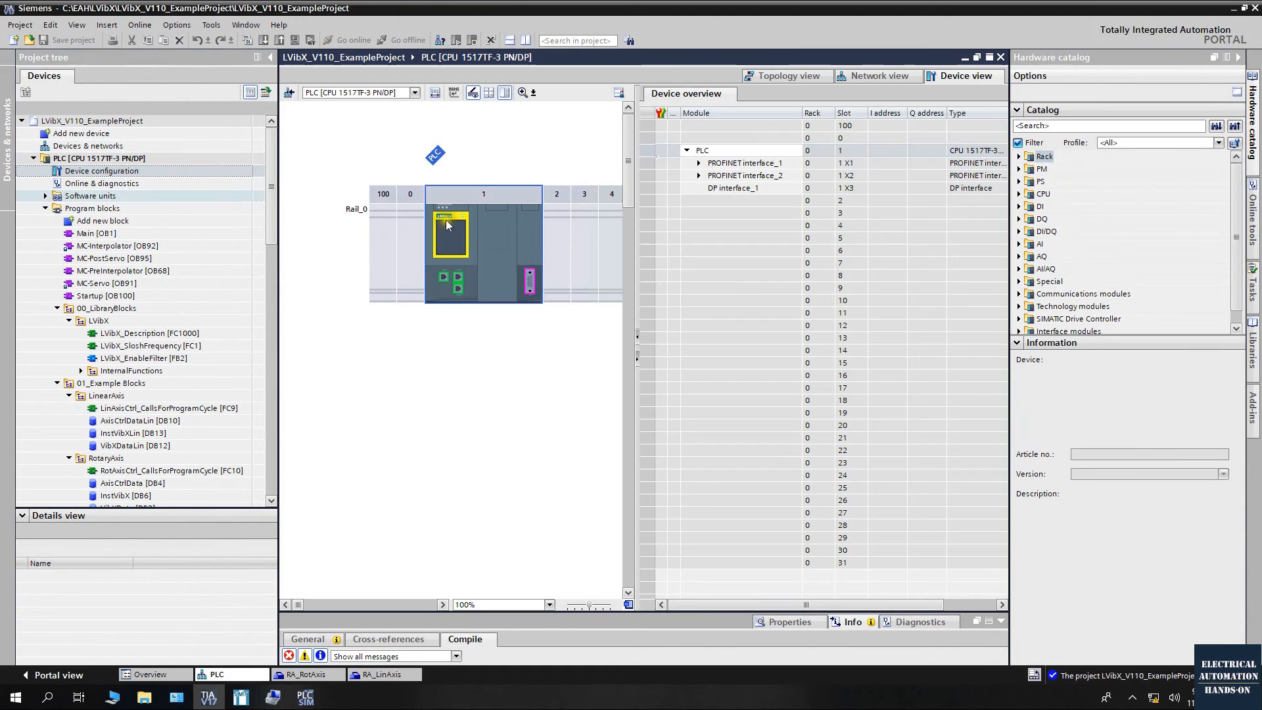
{"action": "left_click", "coordinate": [877, 77]}
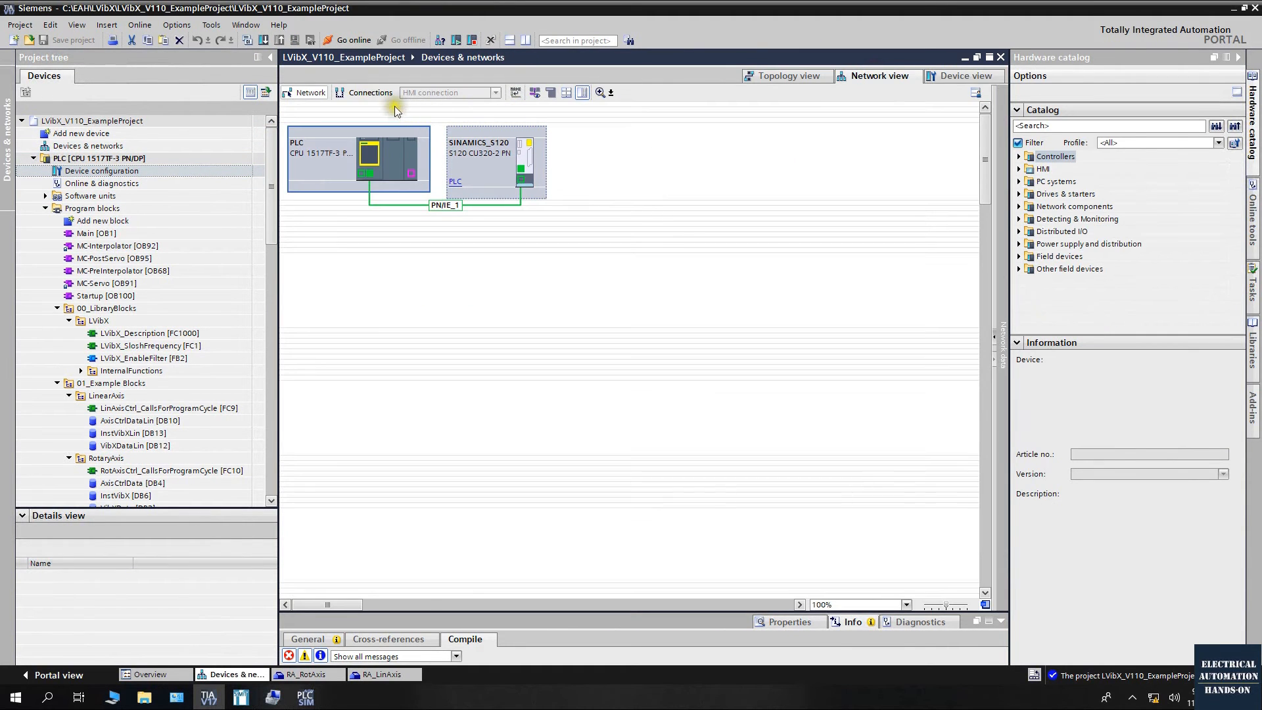
{"action": "left_click", "coordinate": [536, 95]}
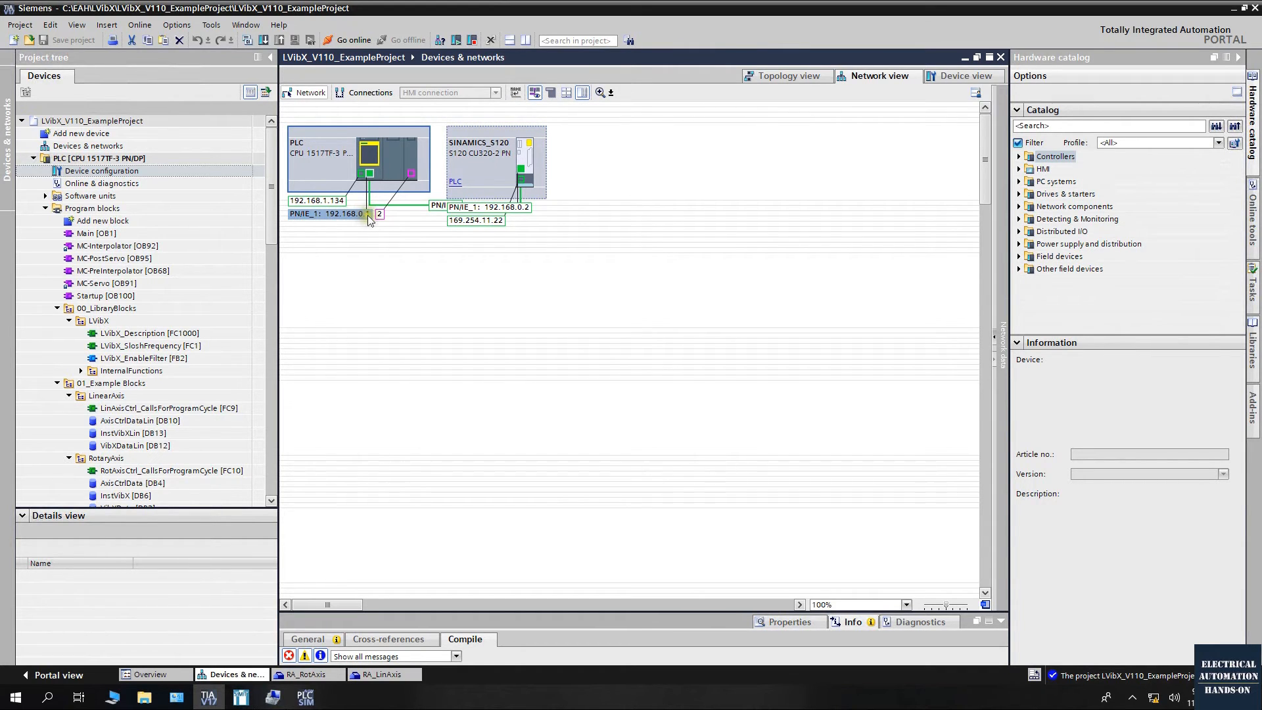
Bring the SIMIT window and the PLCSIM Advanced control panel in front of TIA Portal and arrange them side by side
{"action": "left_click", "coordinate": [822, 324]}
{"action": "left_click", "coordinate": [244, 698]}
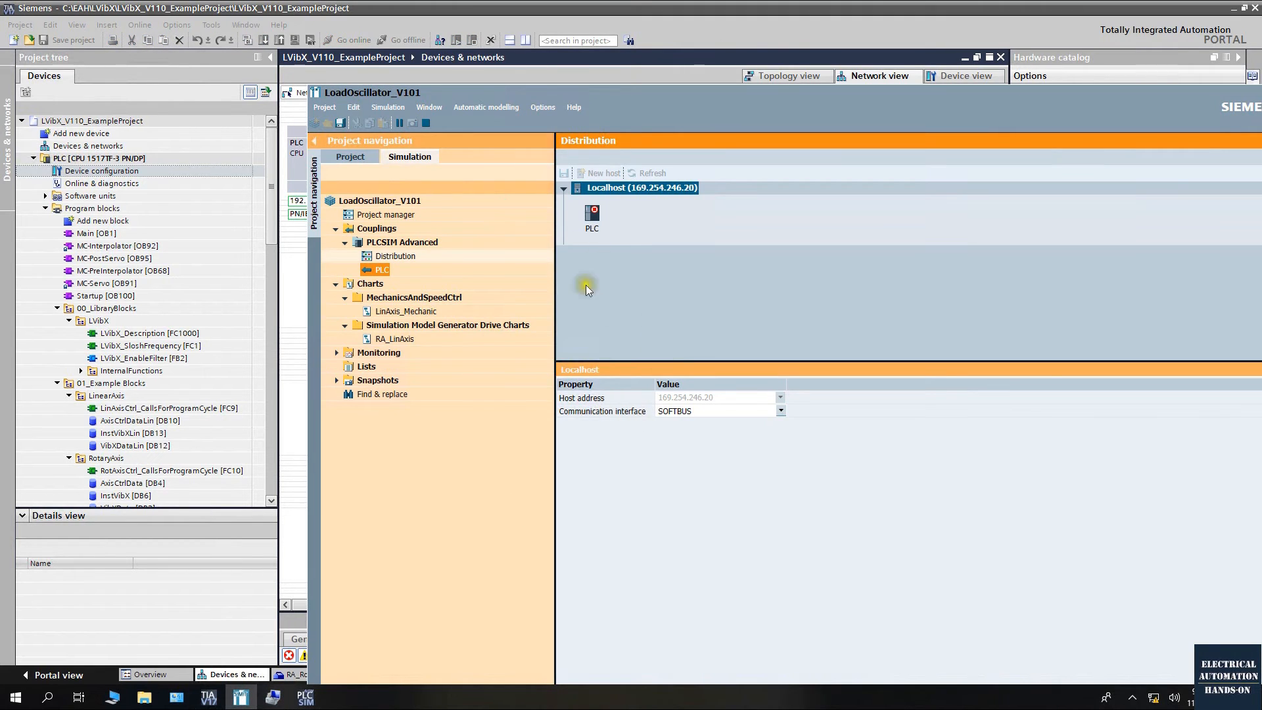
{"action": "left_click", "coordinate": [307, 700]}
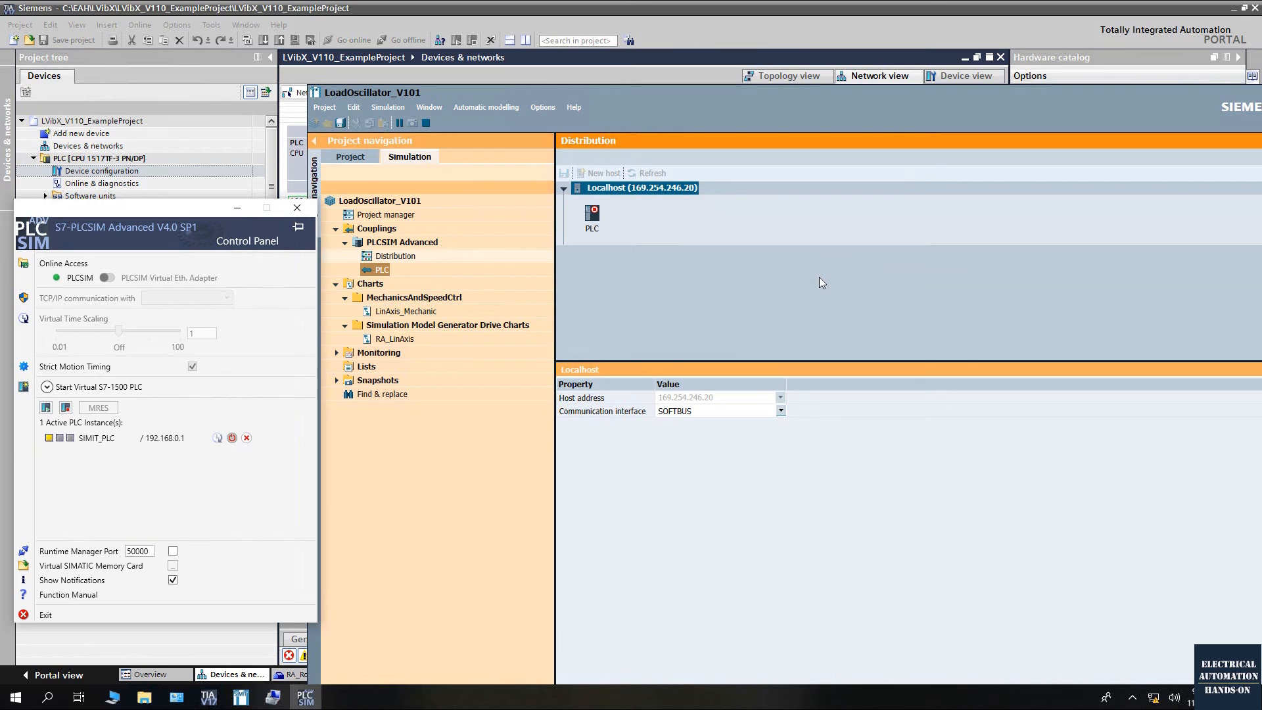
{"action": "left_click_drag", "start_coordinate": [550, 93], "coordinate": [619, 91]}
{"action": "left_click", "coordinate": [470, 120]}
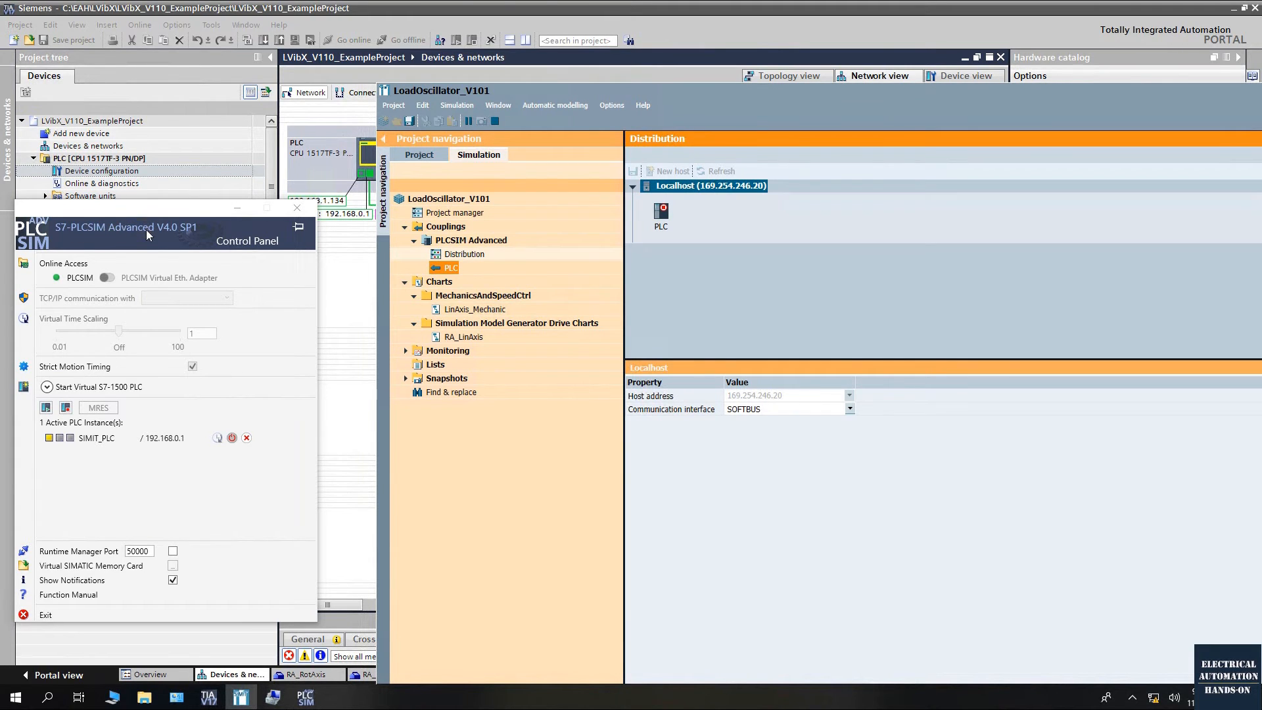
Look up the SIMIT version information in the About dialog and close it
{"action": "left_click", "coordinate": [641, 106]}
{"action": "left_click", "coordinate": [601, 168]}
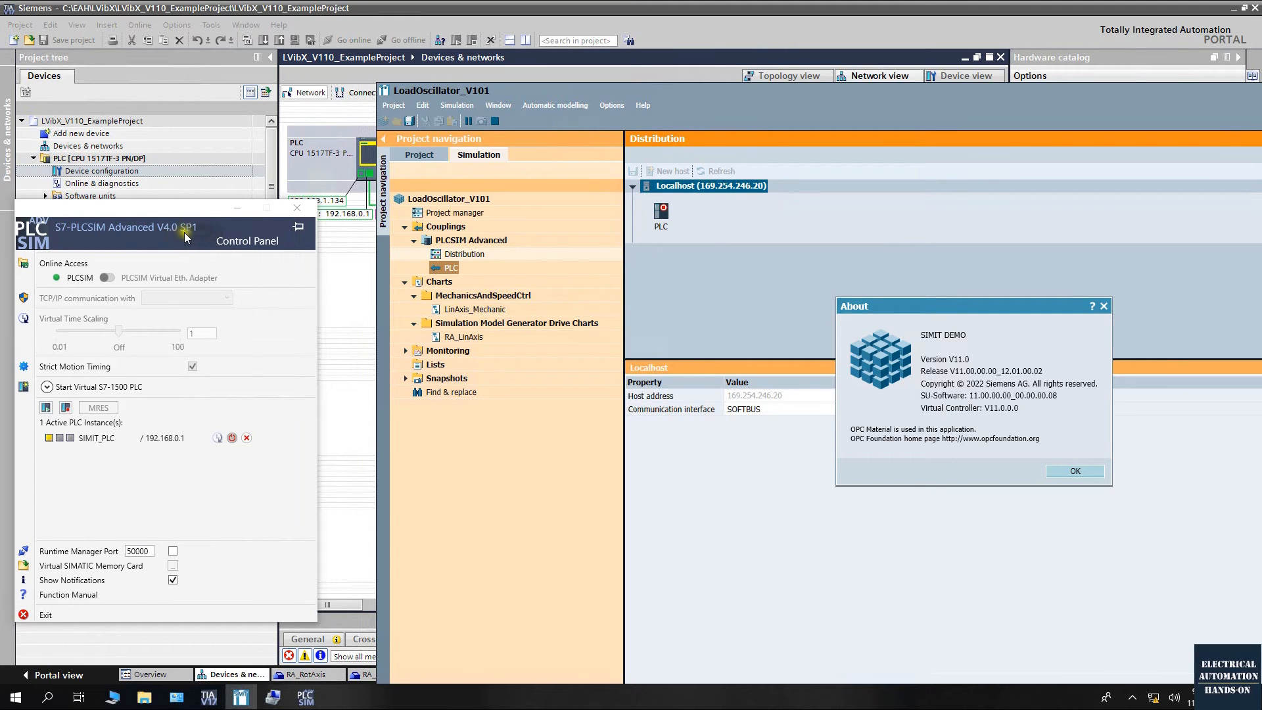
{"action": "left_click", "coordinate": [1106, 305]}
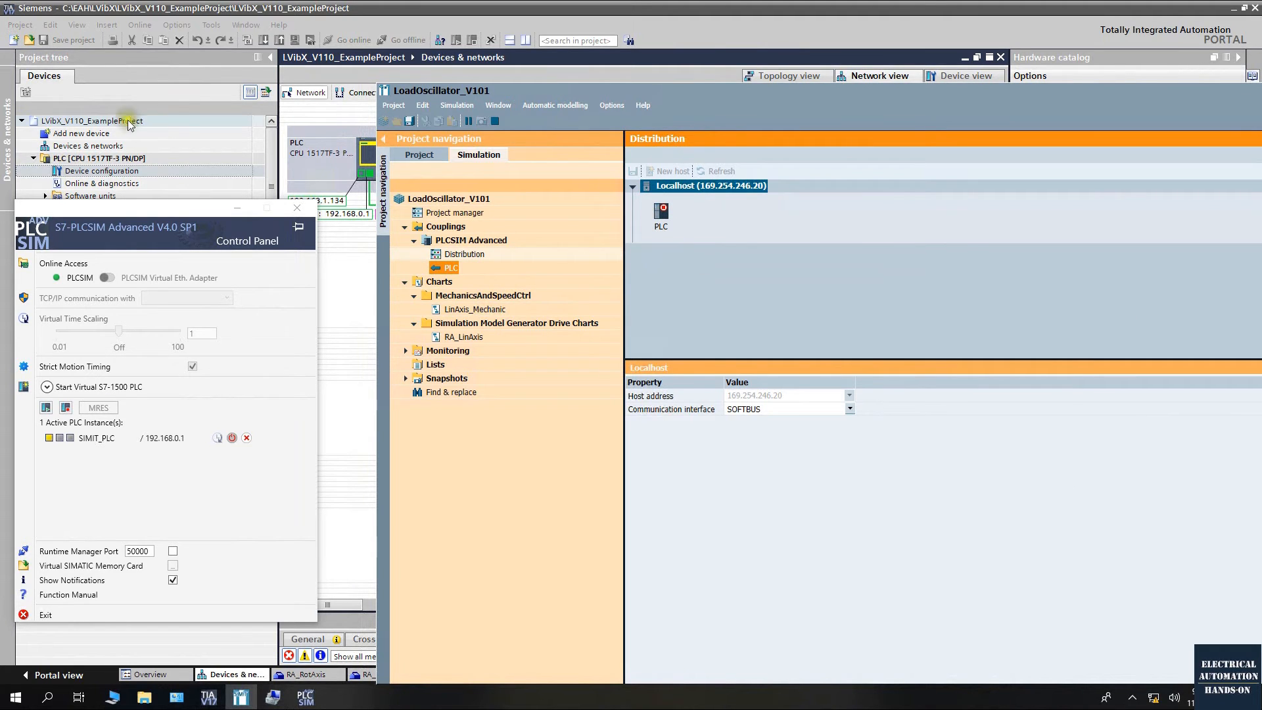
Start a download of the PLC in TIA Portal, choose PN/IE_1 as the connection to interface/subnet, and search for target devices
{"action": "left_click", "coordinate": [73, 162]}
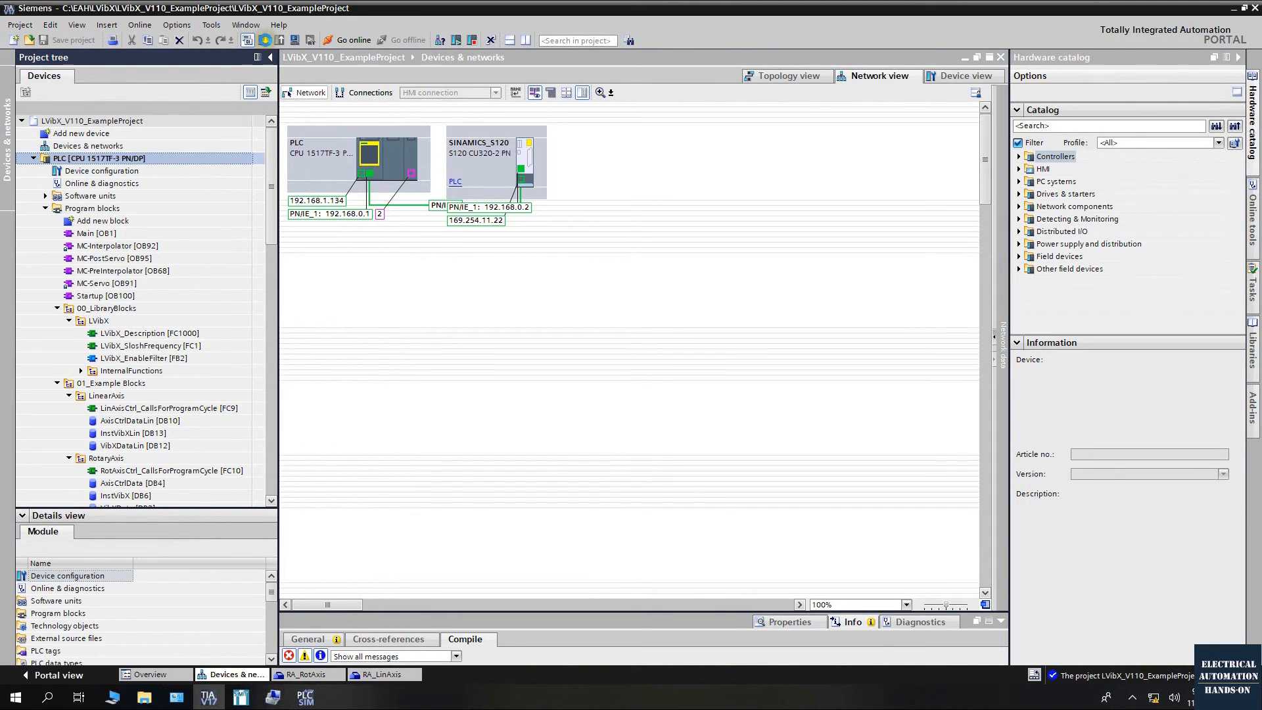
{"action": "left_click", "coordinate": [264, 41]}
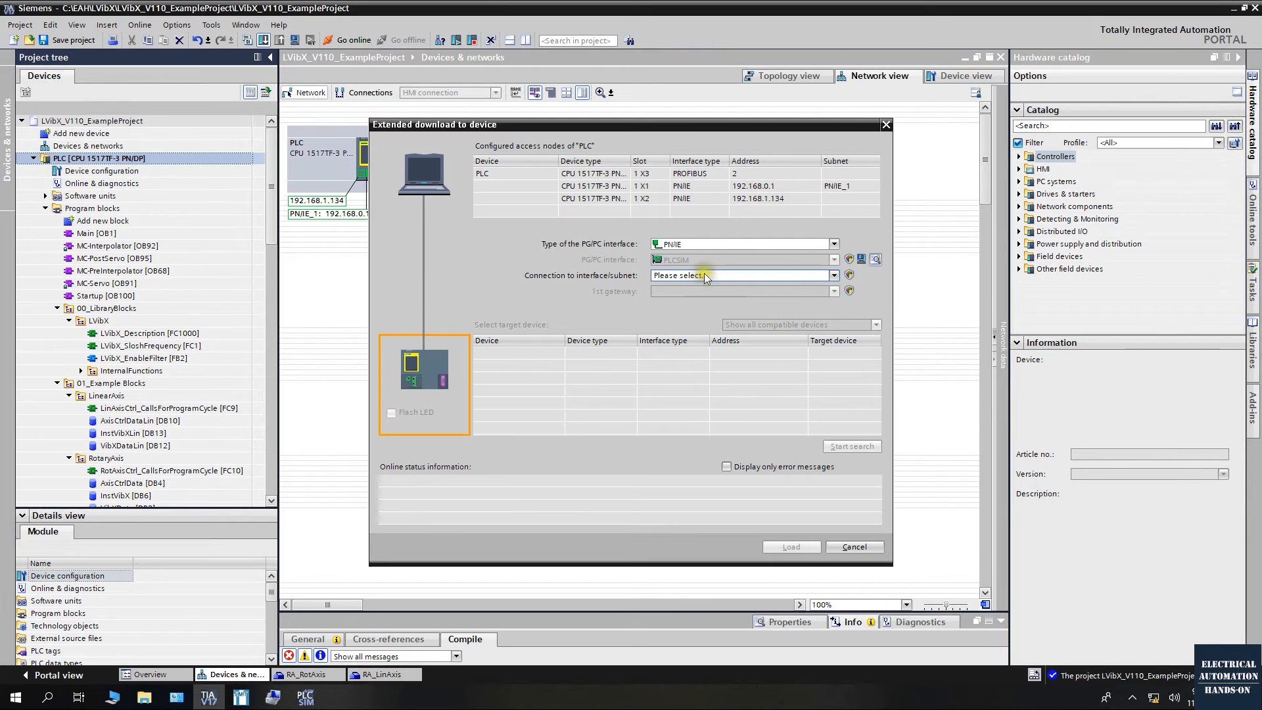
{"action": "left_click", "coordinate": [833, 276]}
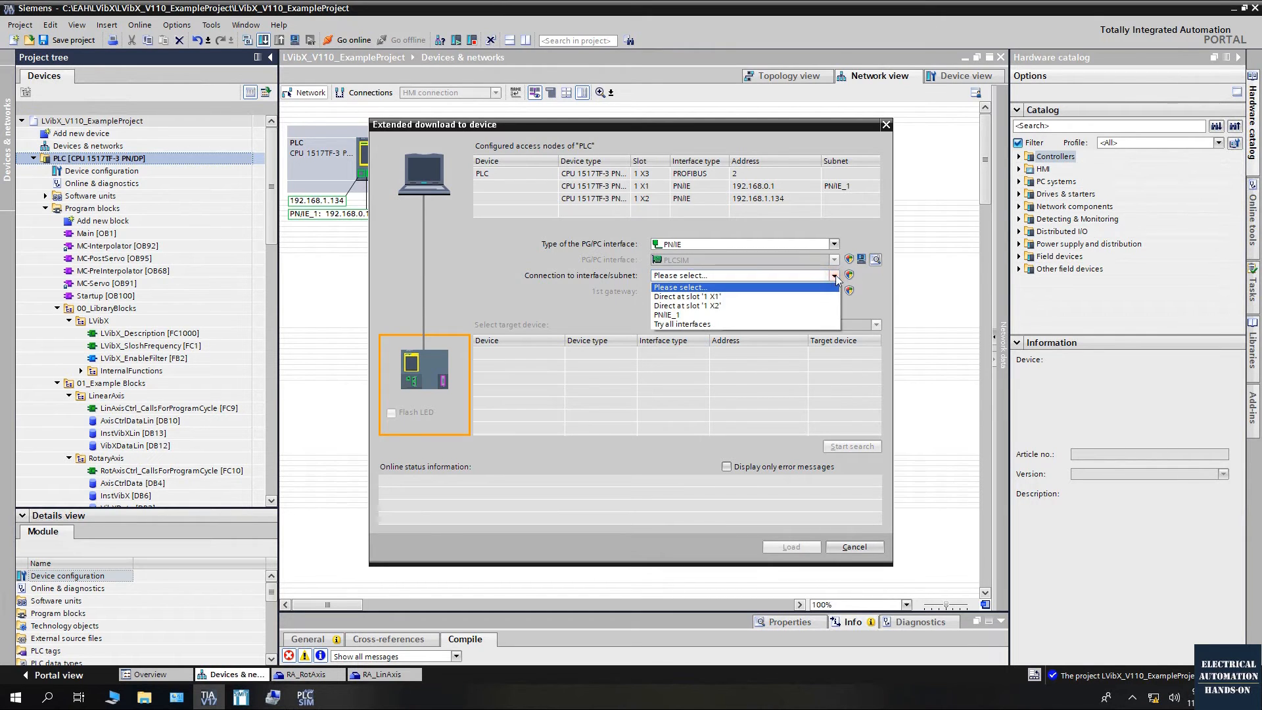
{"action": "left_click", "coordinate": [683, 317]}
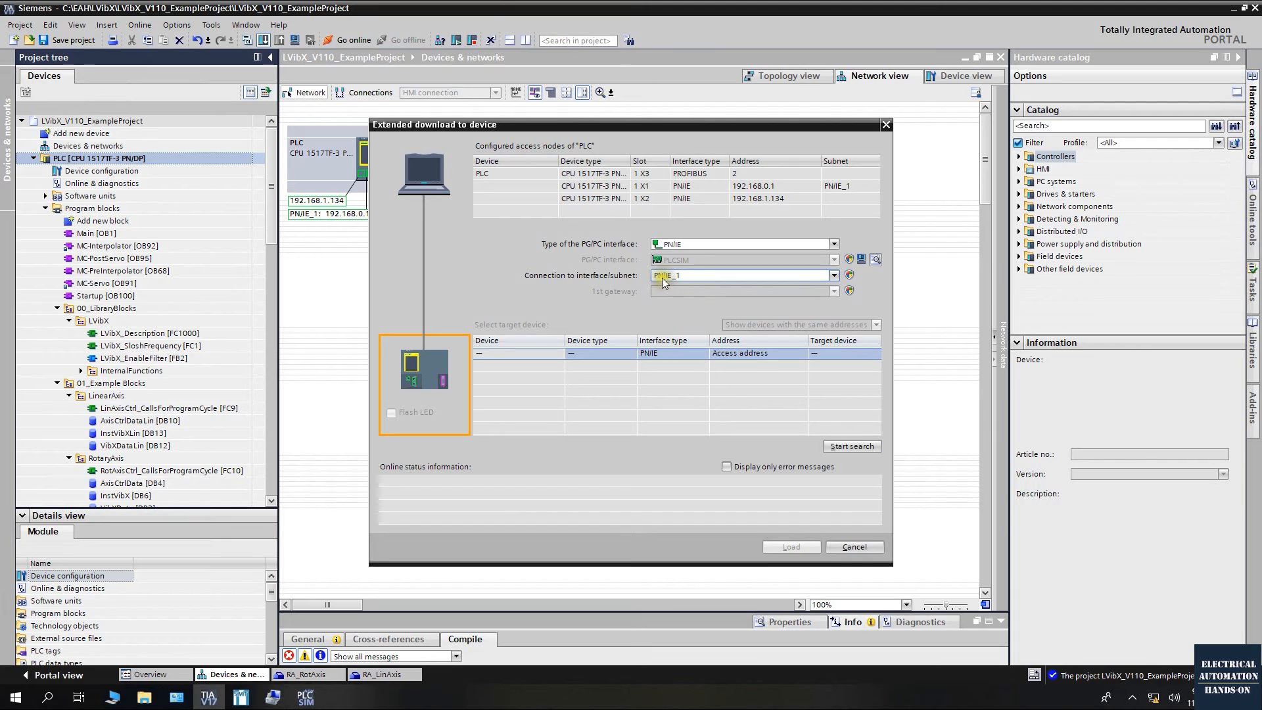
{"action": "left_click", "coordinate": [764, 190]}
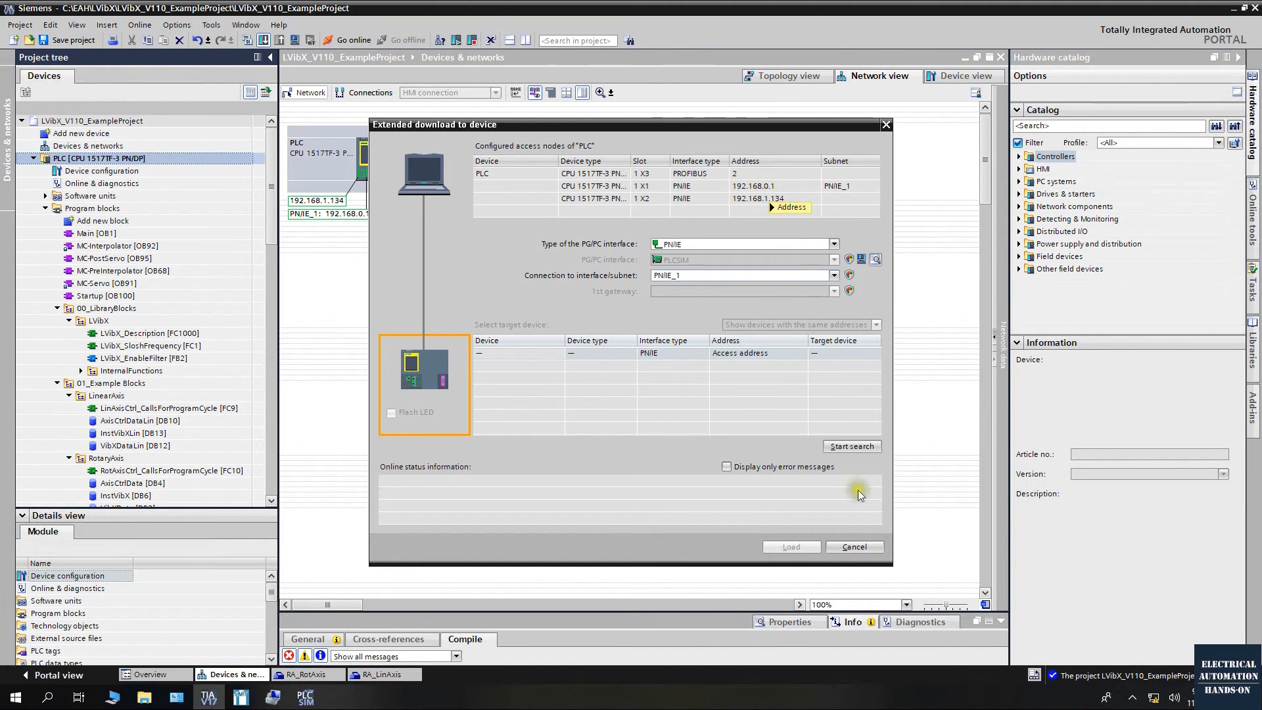
{"action": "left_click", "coordinate": [851, 447]}
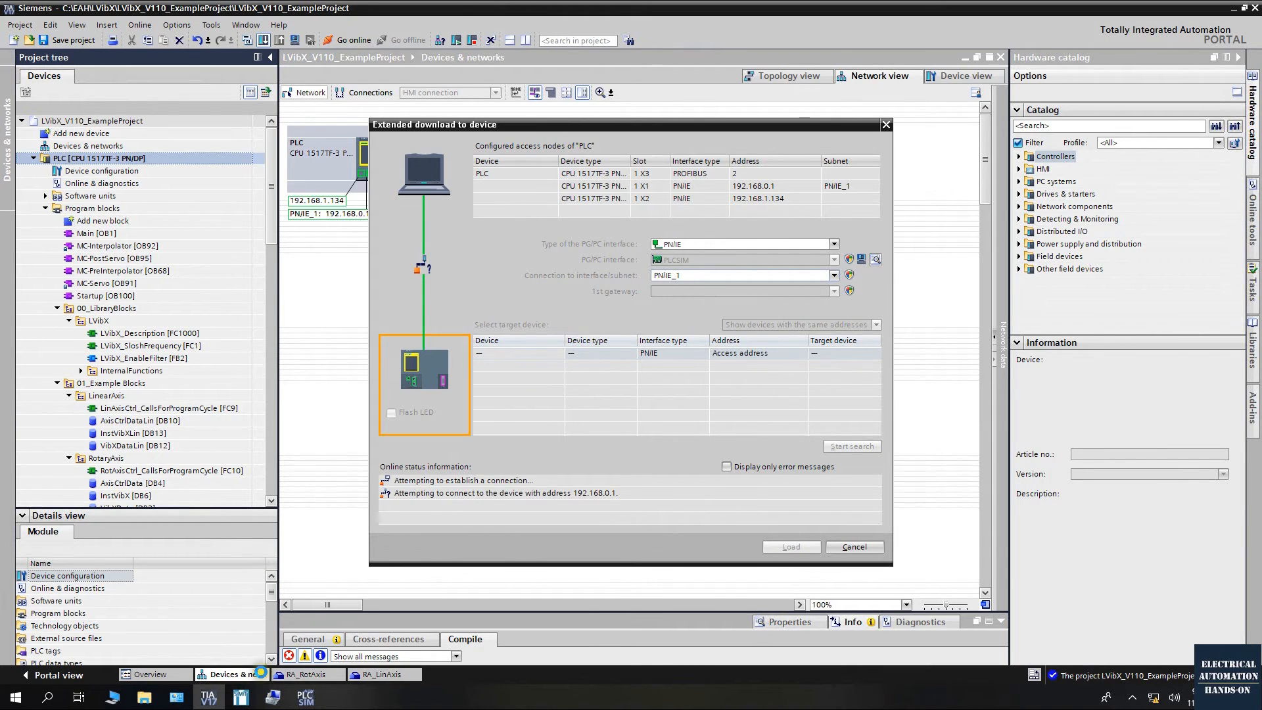
Compare the SIMIT_PLC instance's IP address in the PLCSIM Advanced control panel with the target device found in the download dialog
{"action": "left_click_drag", "start_coordinate": [243, 702], "coordinate": [273, 702]}
{"action": "left_click", "coordinate": [306, 698]}
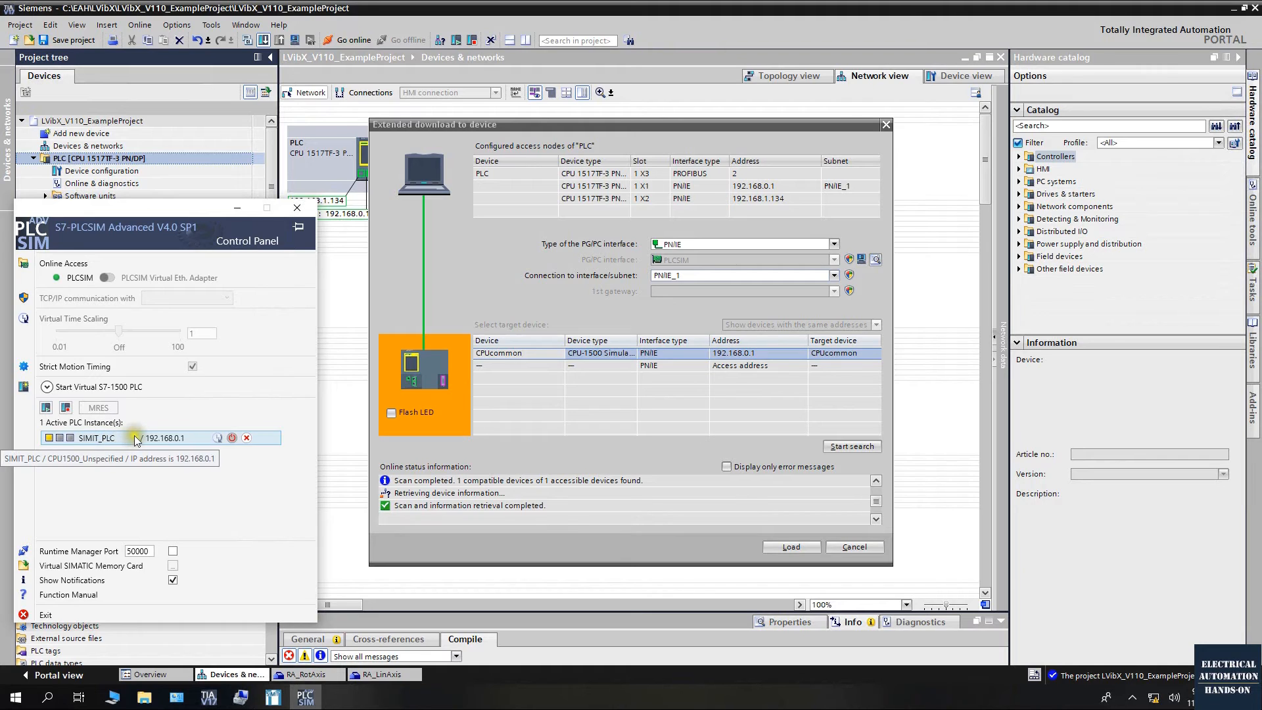
{"action": "left_click", "coordinate": [157, 447]}
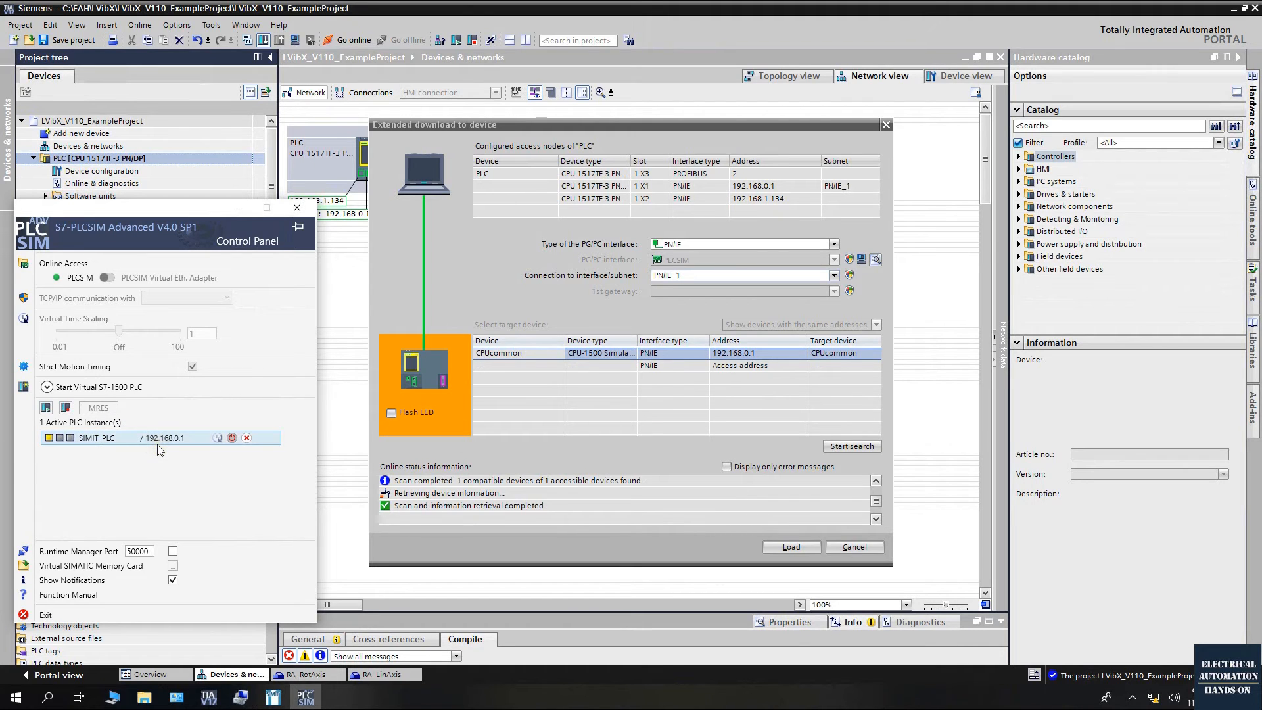
{"action": "left_click", "coordinate": [633, 445]}
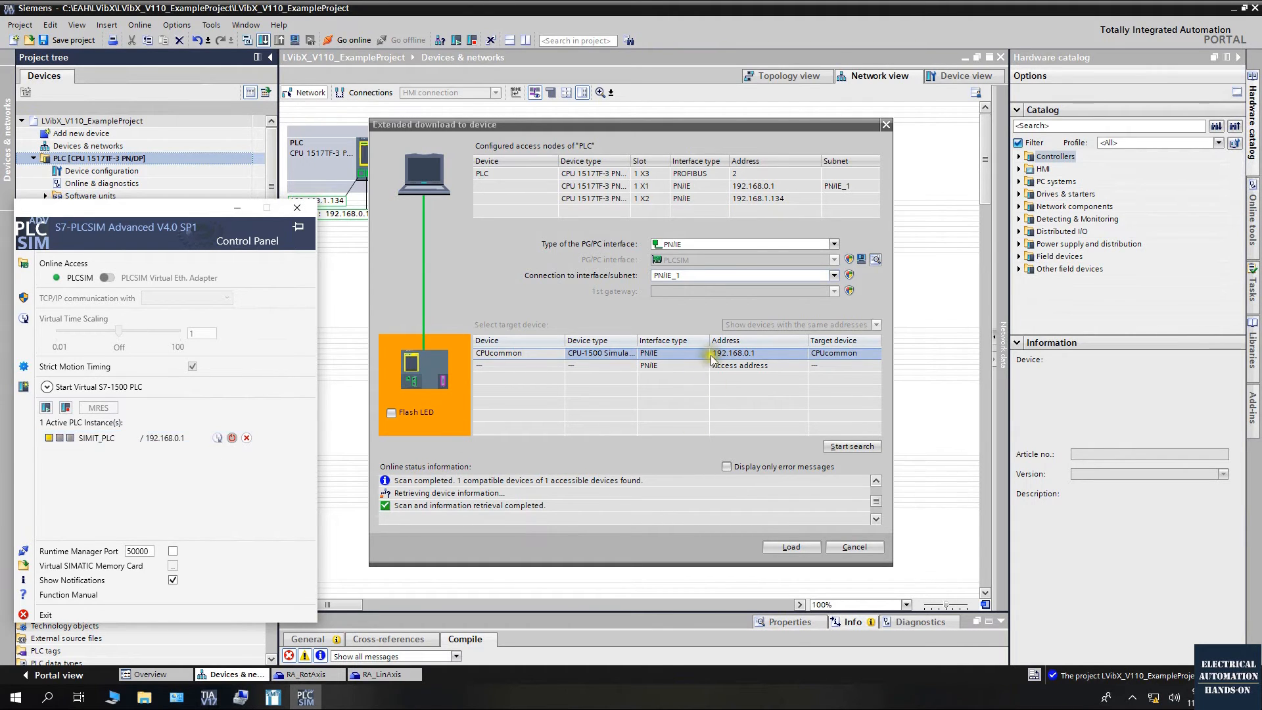
Load to the found CPUcommon device and accept its certificate as trusted to establish the connection
{"action": "left_click", "coordinate": [791, 548]}
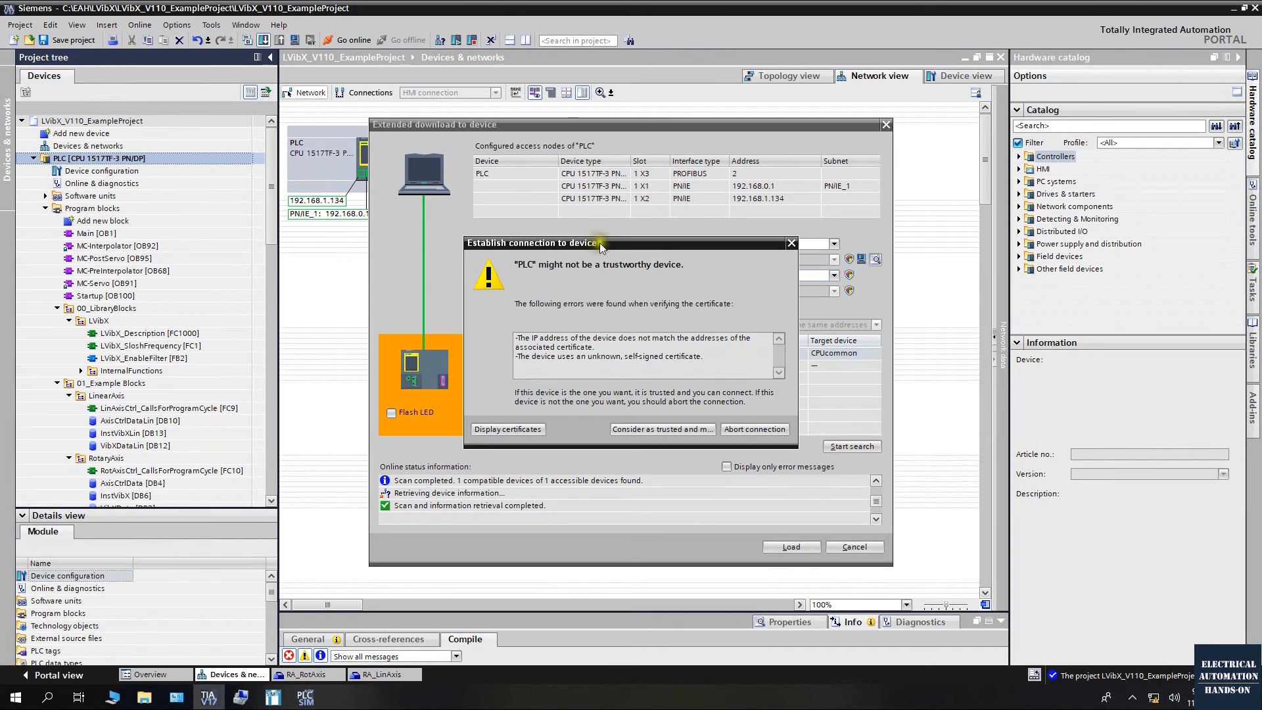
{"action": "left_click_drag", "start_coordinate": [683, 243], "coordinate": [269, 200]}
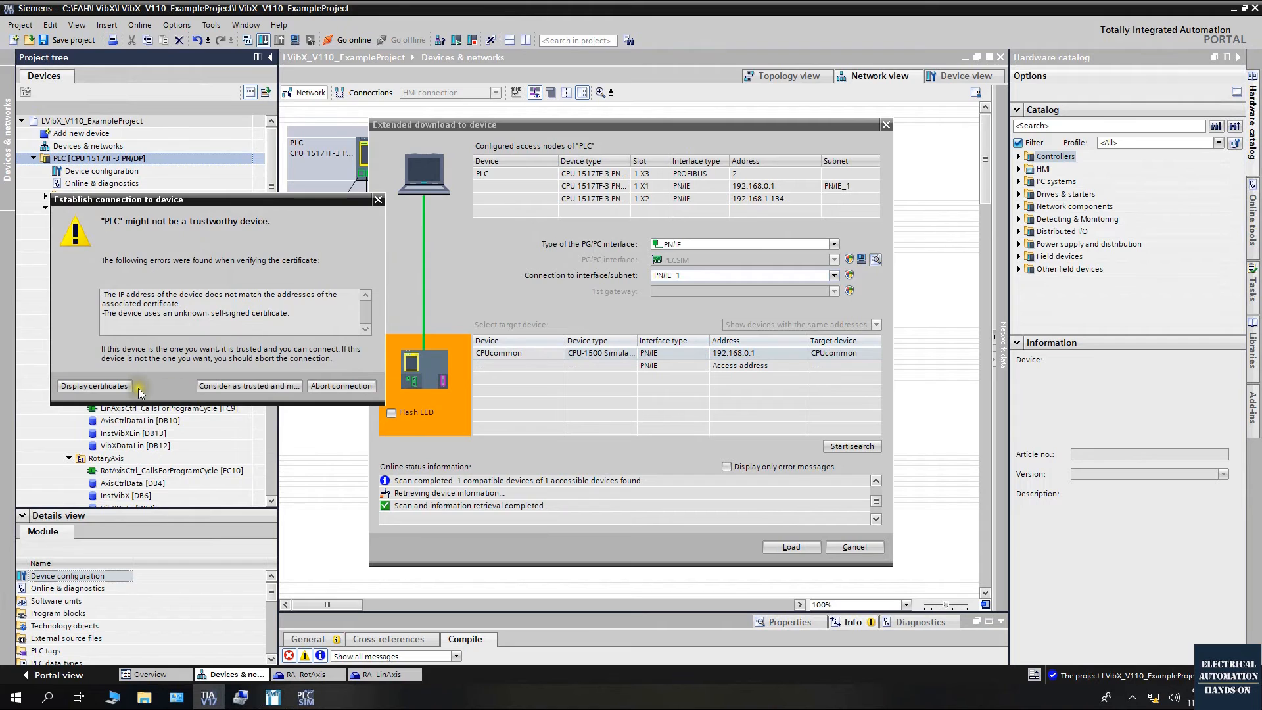
{"action": "left_click", "coordinate": [249, 385]}
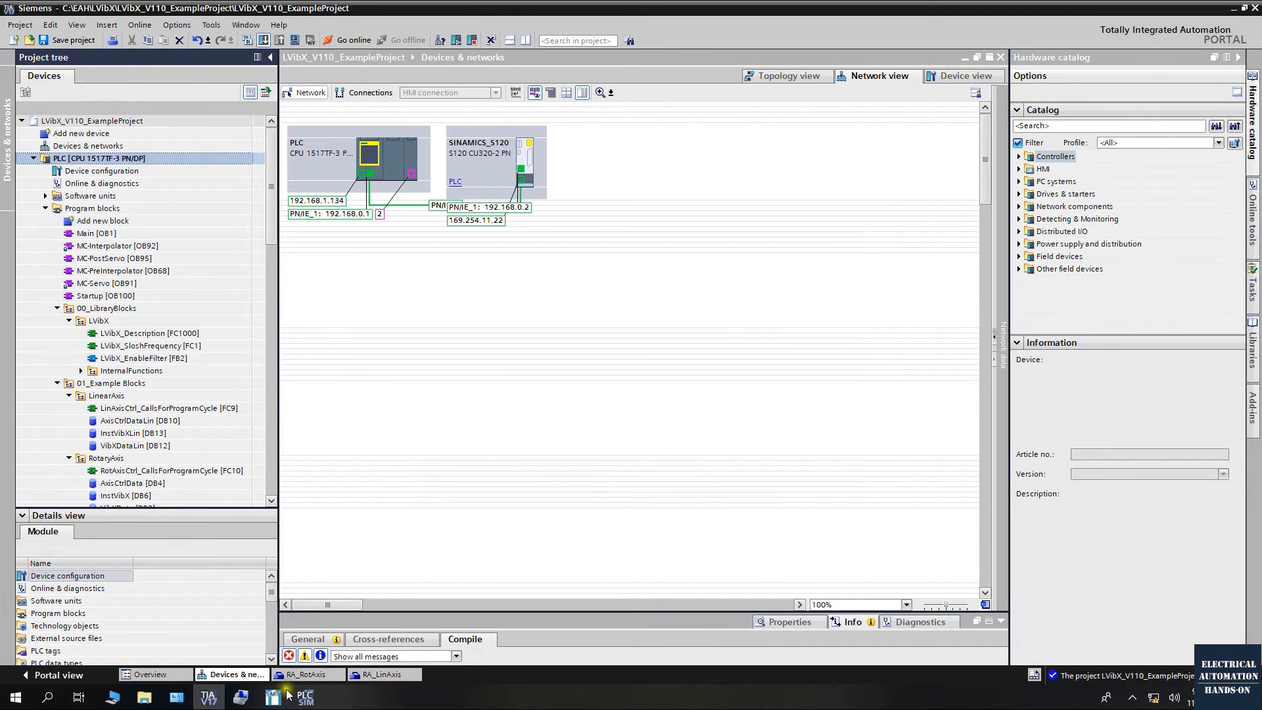
Bring up the PLCSIM Advanced control panel, pin it on top of other windows, and check the SIMIT_PLC instance
{"action": "left_click", "coordinate": [305, 697]}
{"action": "left_click", "coordinate": [295, 226]}
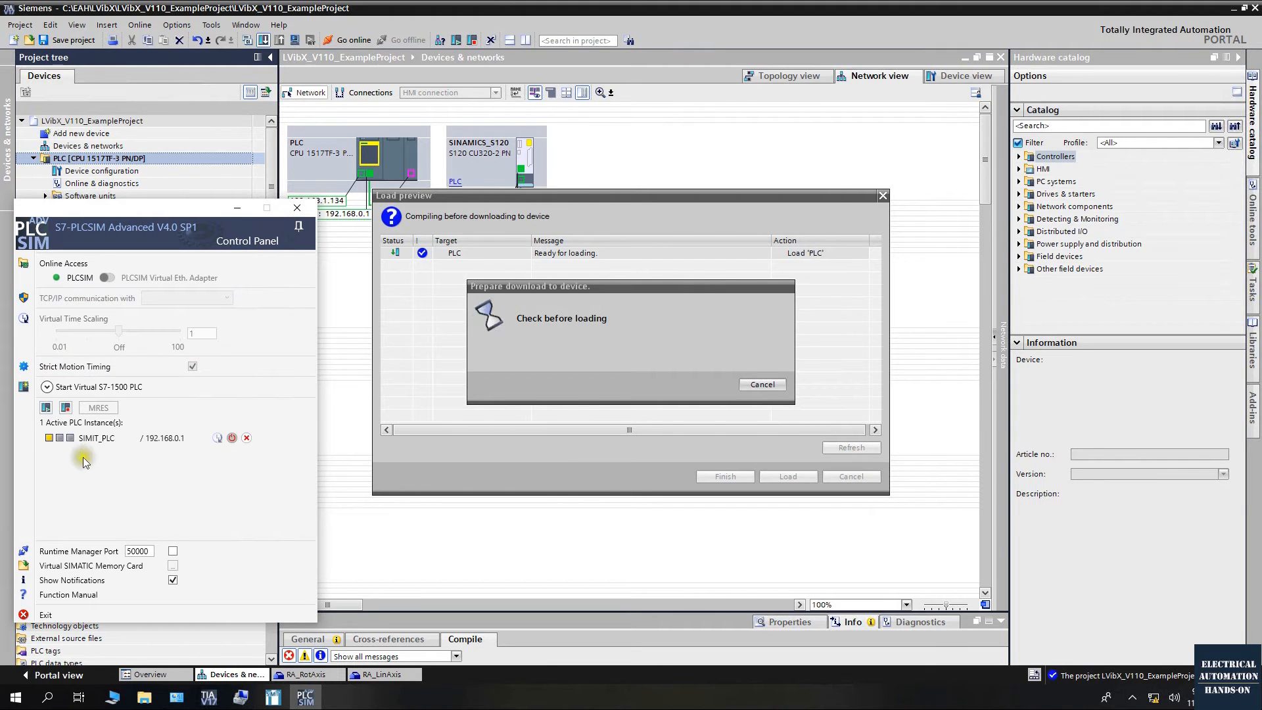
{"action": "left_click", "coordinate": [99, 439]}
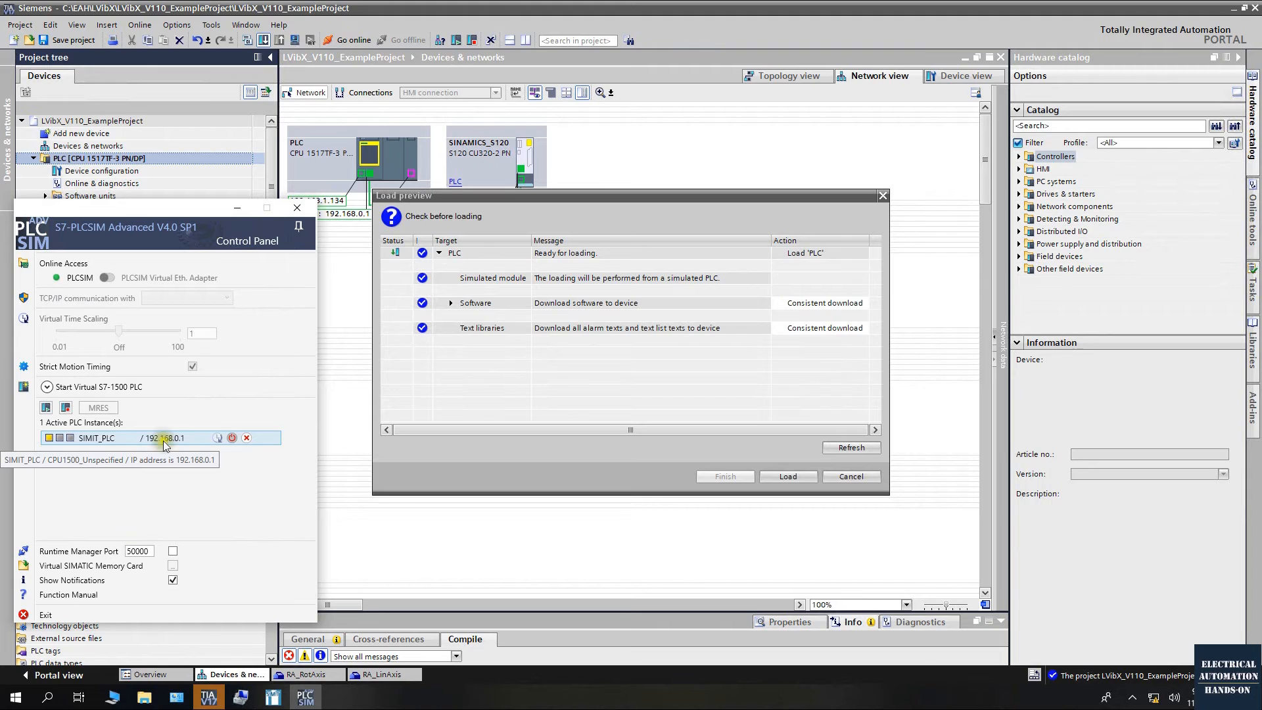
Load the PLC program from the load preview, set the action after downloading to Start module, and finish the download
{"action": "left_click", "coordinate": [781, 481]}
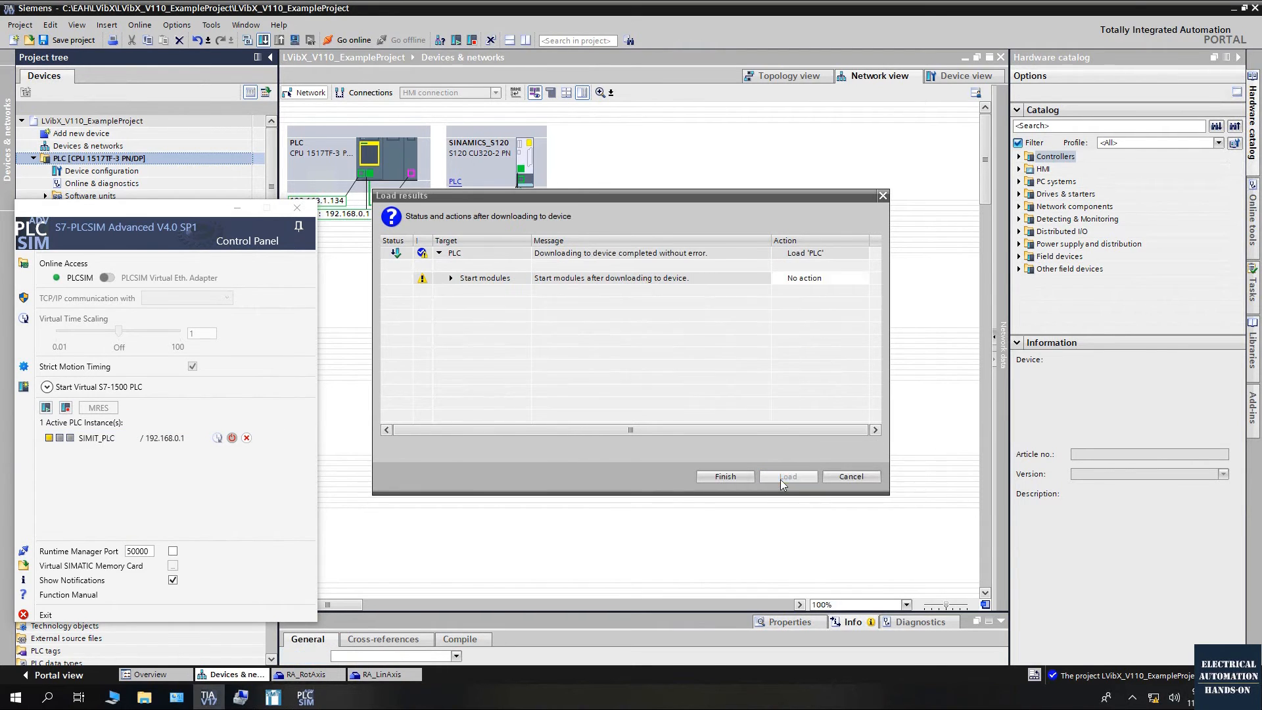
{"action": "left_click", "coordinate": [813, 279]}
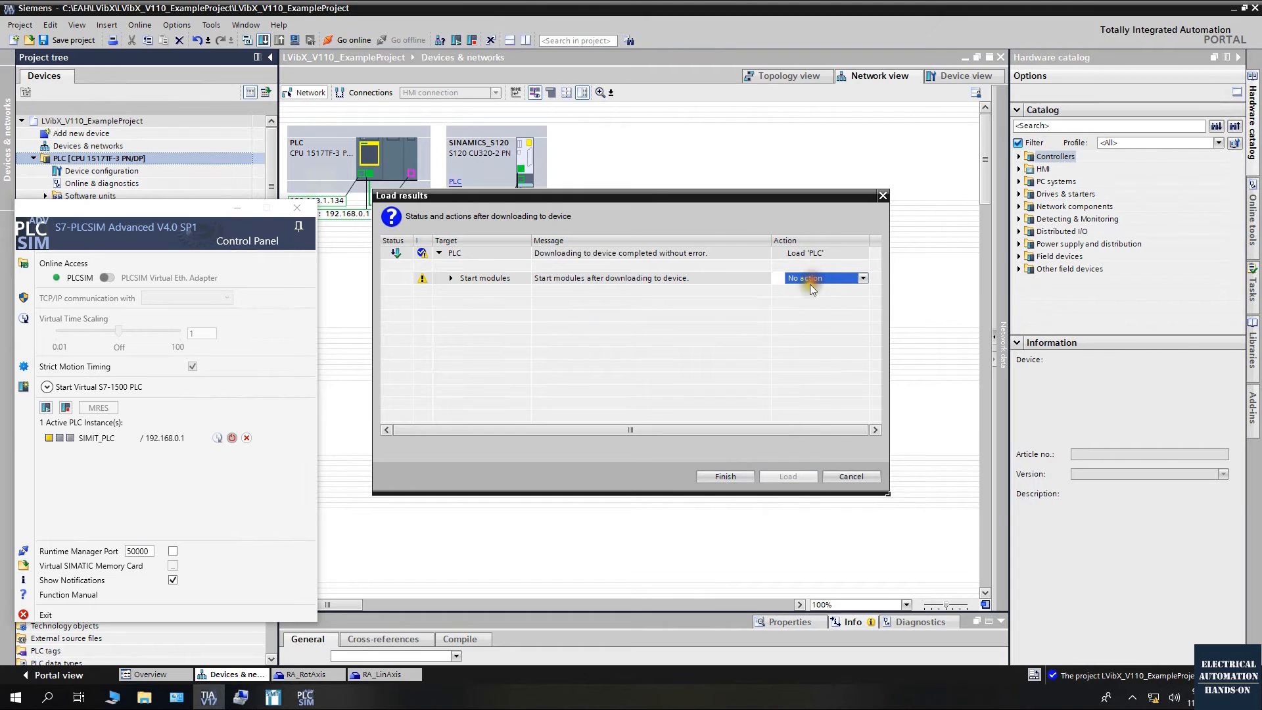
{"action": "left_click", "coordinate": [810, 282]}
{"action": "left_click", "coordinate": [805, 298]}
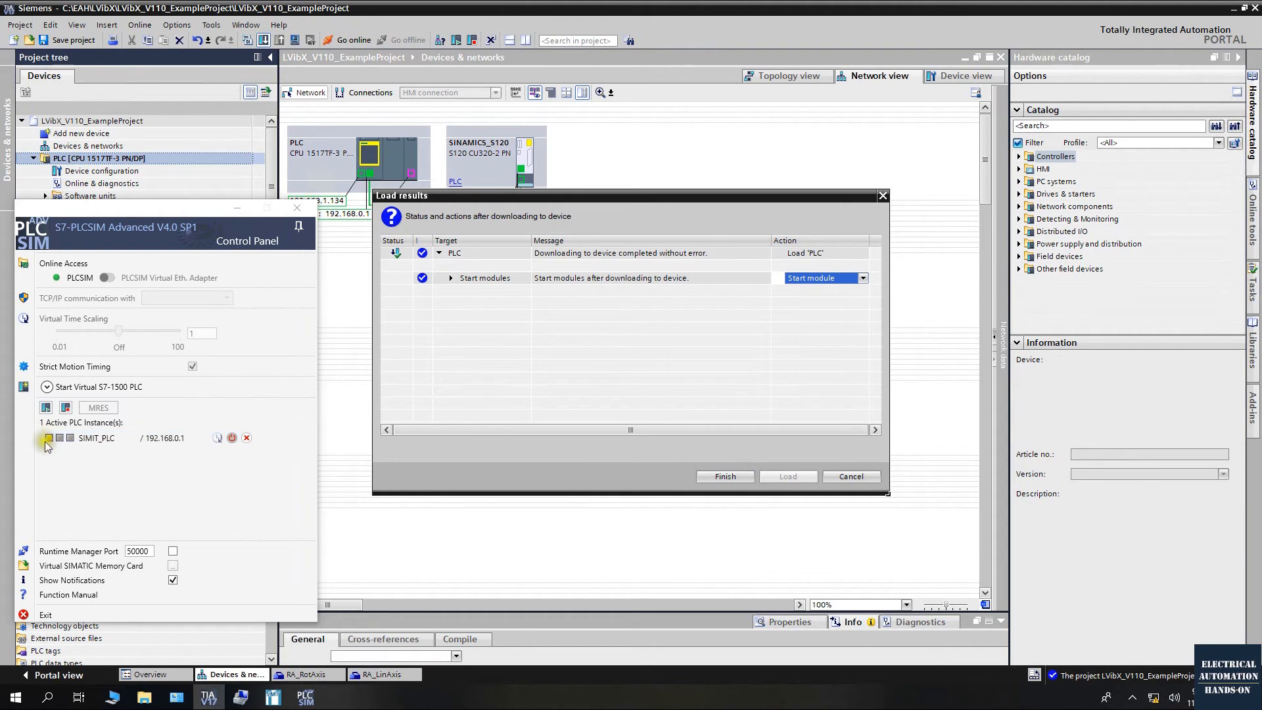
{"action": "left_click", "coordinate": [726, 478]}
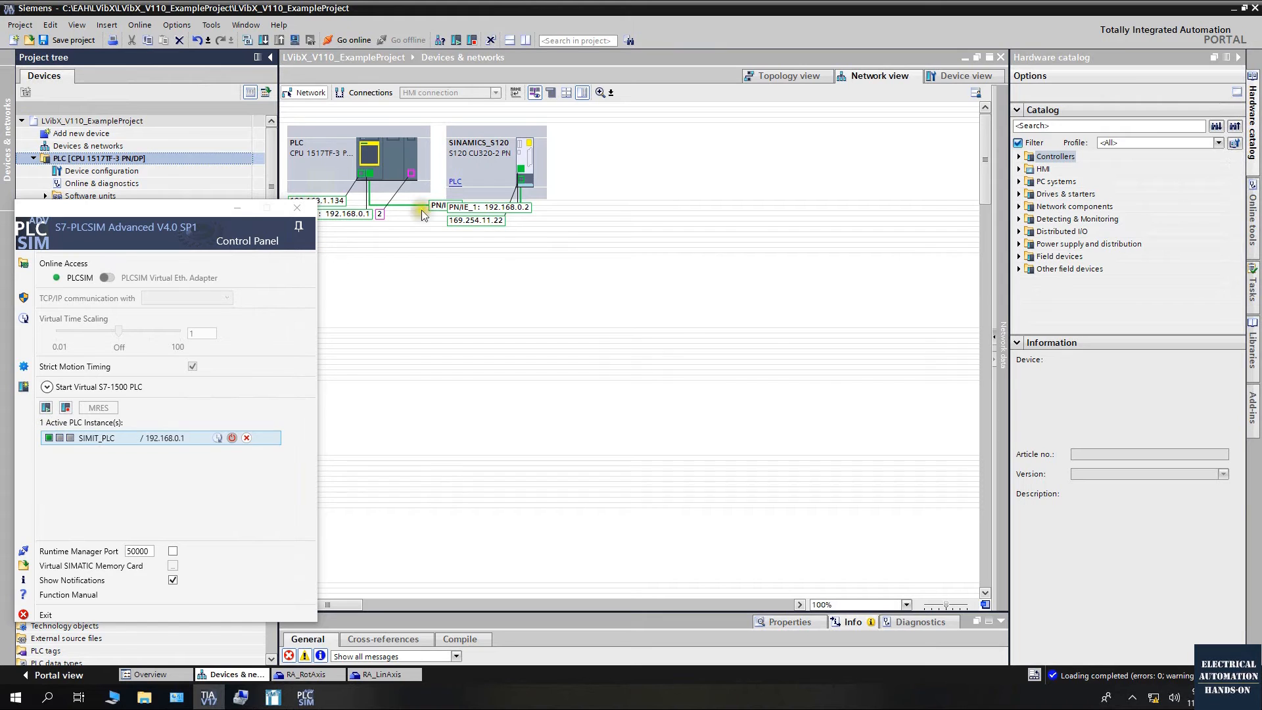
Go online with both PLC and SINAMICS_S120, and check the diagnostics status of SINAMICS_S120 in the network view
{"action": "left_click", "coordinate": [817, 218]}
{"action": "left_click", "coordinate": [348, 39]}
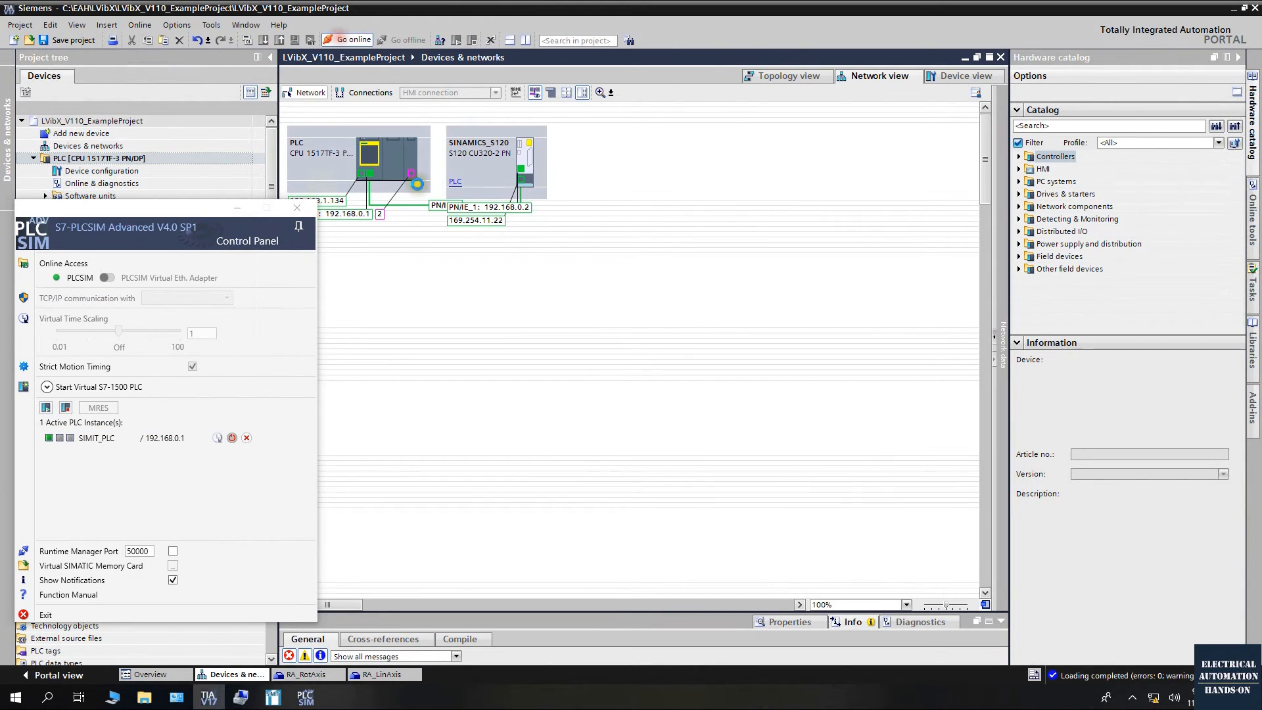
{"action": "left_click", "coordinate": [764, 264]}
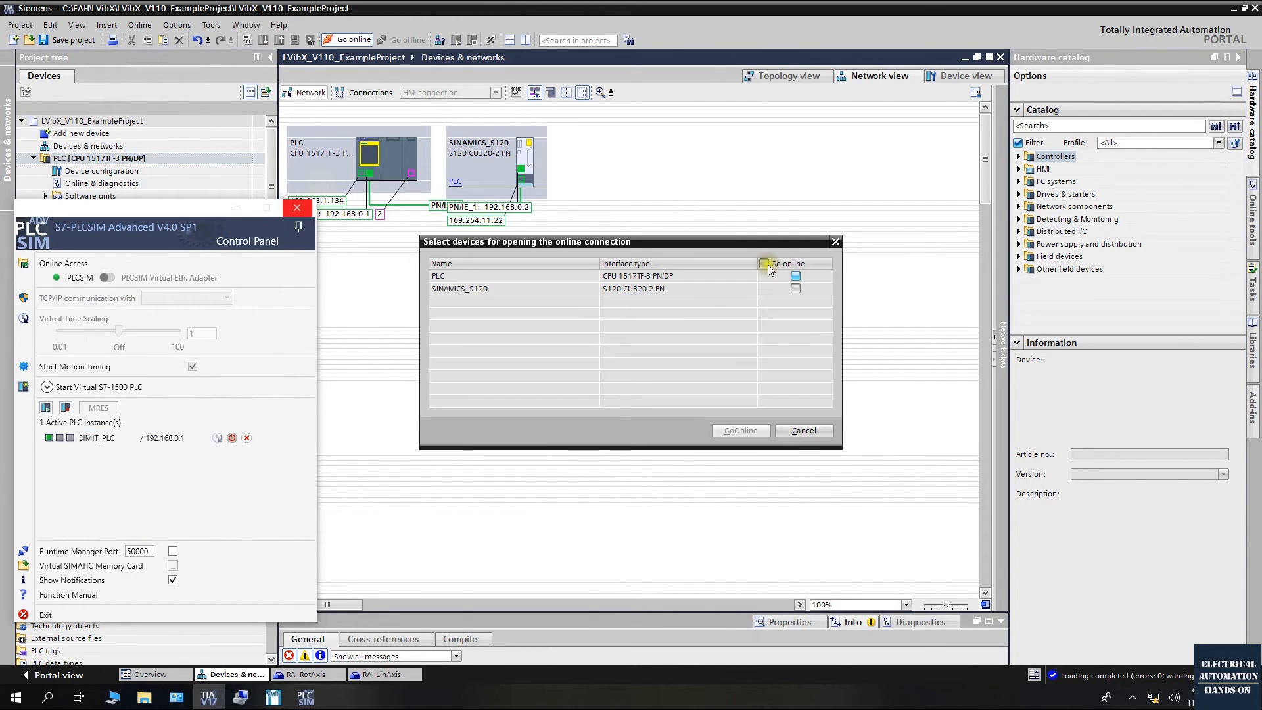
{"action": "left_click", "coordinate": [741, 430]}
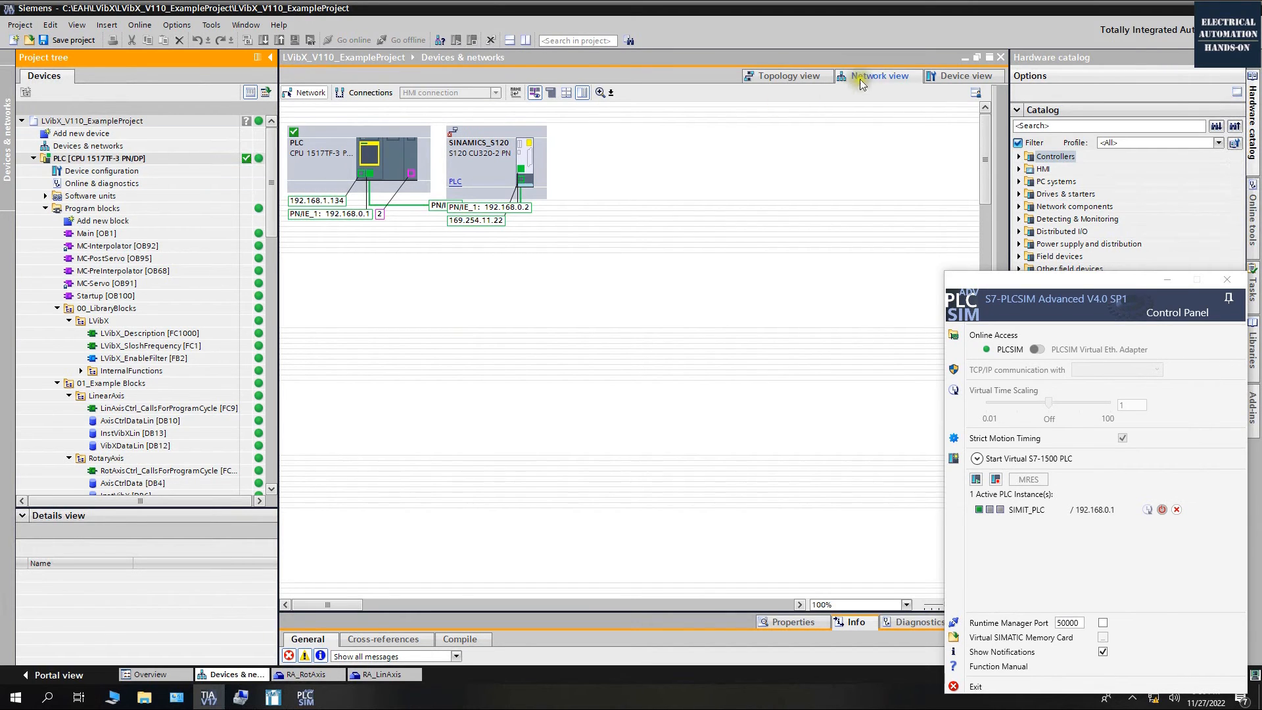
{"action": "left_click", "coordinate": [453, 141]}
{"action": "mouse_move", "coordinate": [453, 139]}
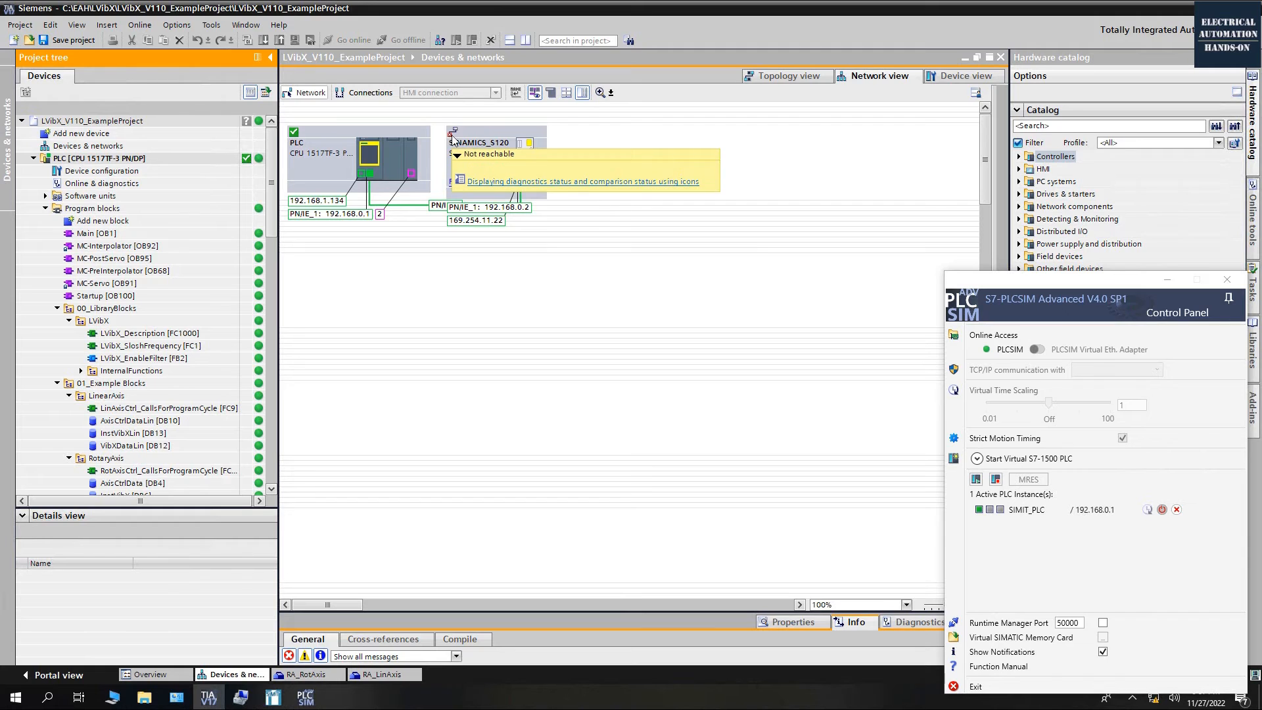
Switch to SIMIT, open the RA_LinAxis chart, and display the live signal values on its blocks
{"action": "left_click", "coordinate": [272, 697]}
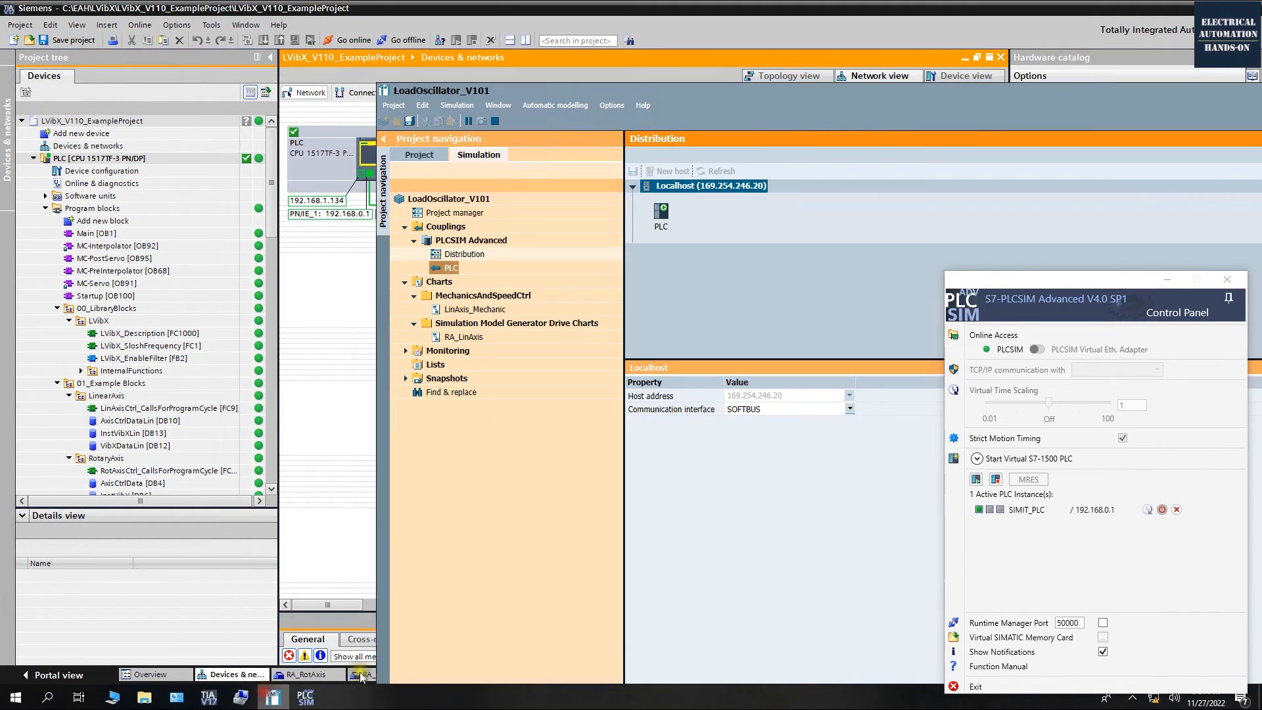
{"action": "double_click", "coordinate": [463, 337]}
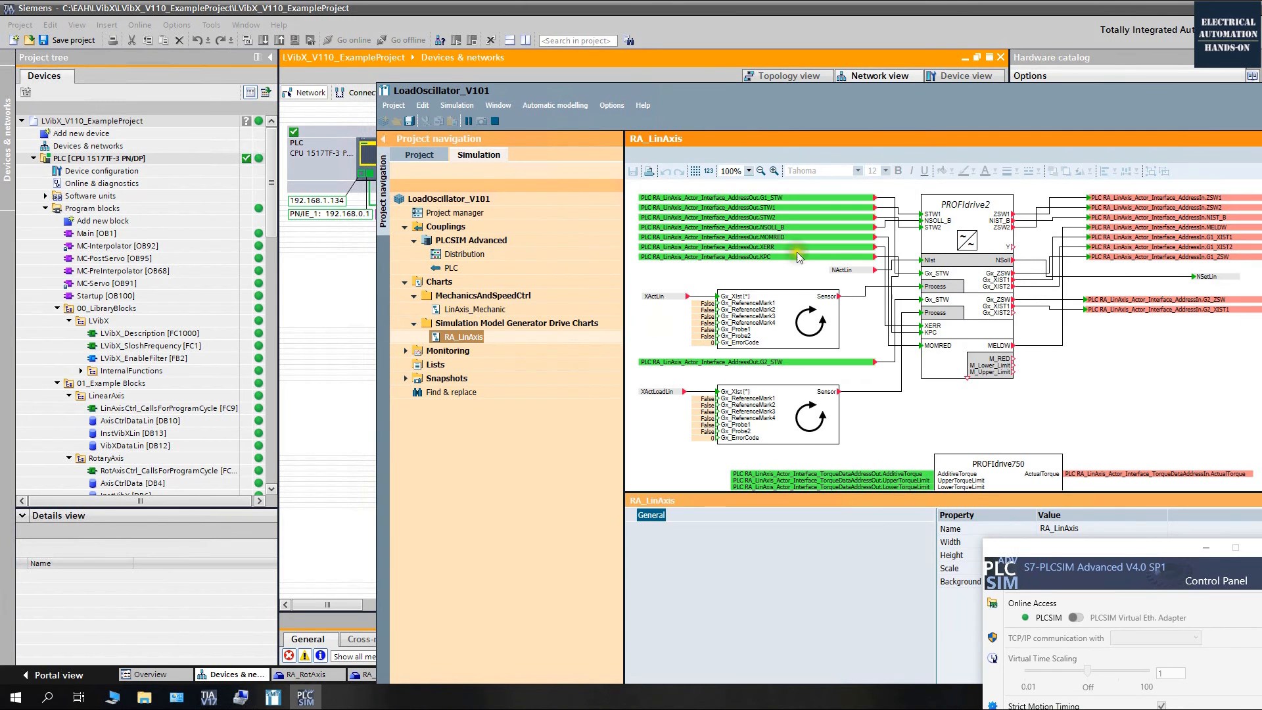
{"action": "left_click", "coordinate": [709, 171]}
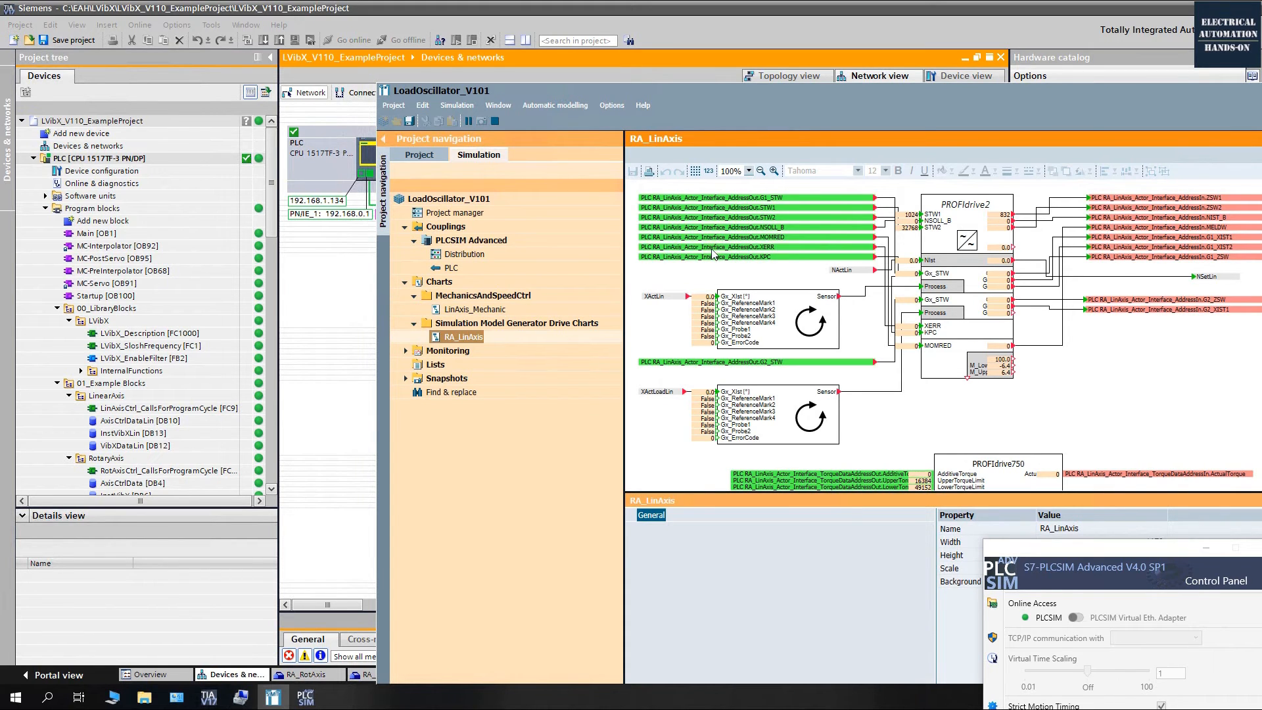
Open the PLC coupling in SIMIT and enlarge its signal area to examine the RA_LinAxis input and output values
{"action": "left_click", "coordinate": [452, 269]}
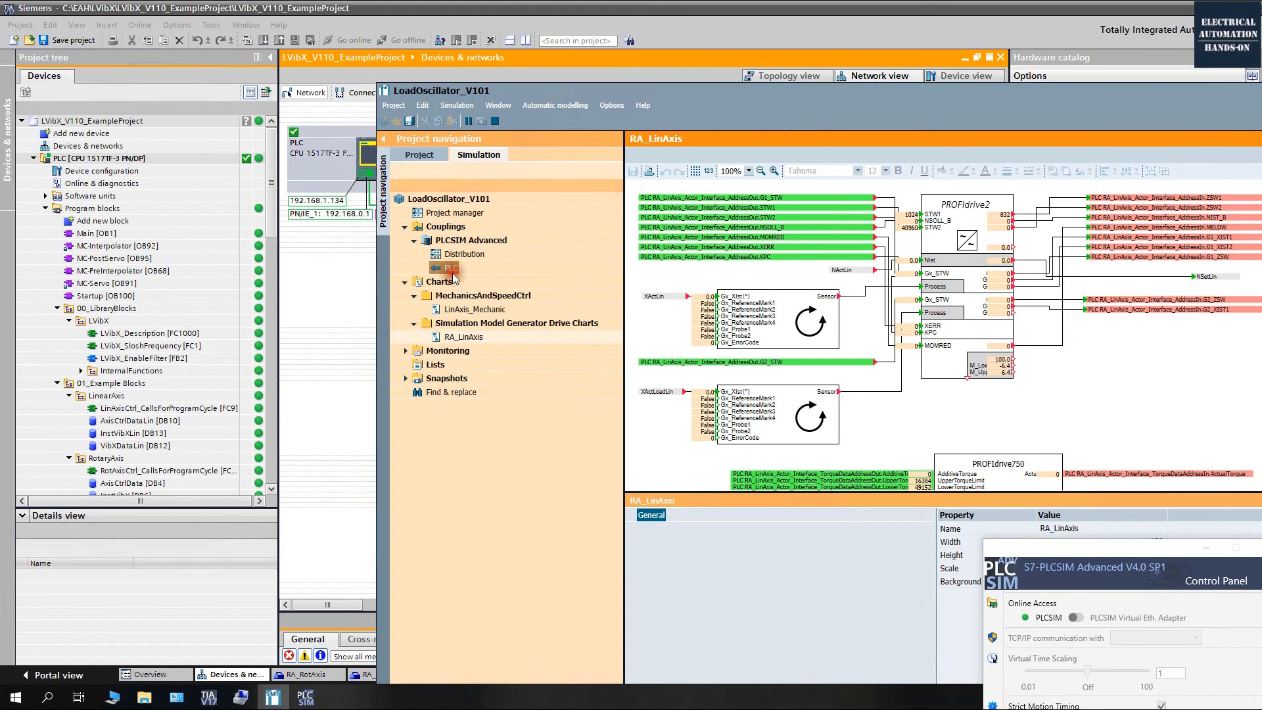
{"action": "left_click", "coordinate": [1063, 448]}
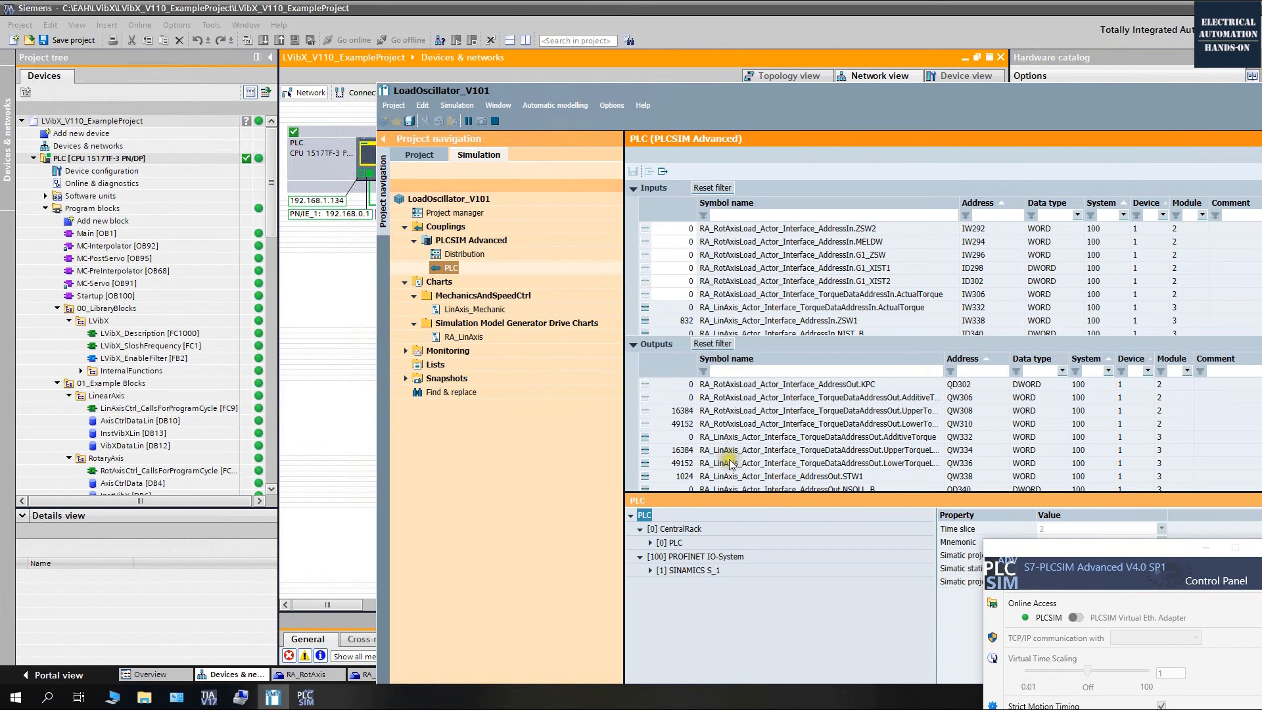
{"action": "scroll", "coordinate": [763, 421], "scroll_direction": "down", "scroll_amount": 1}
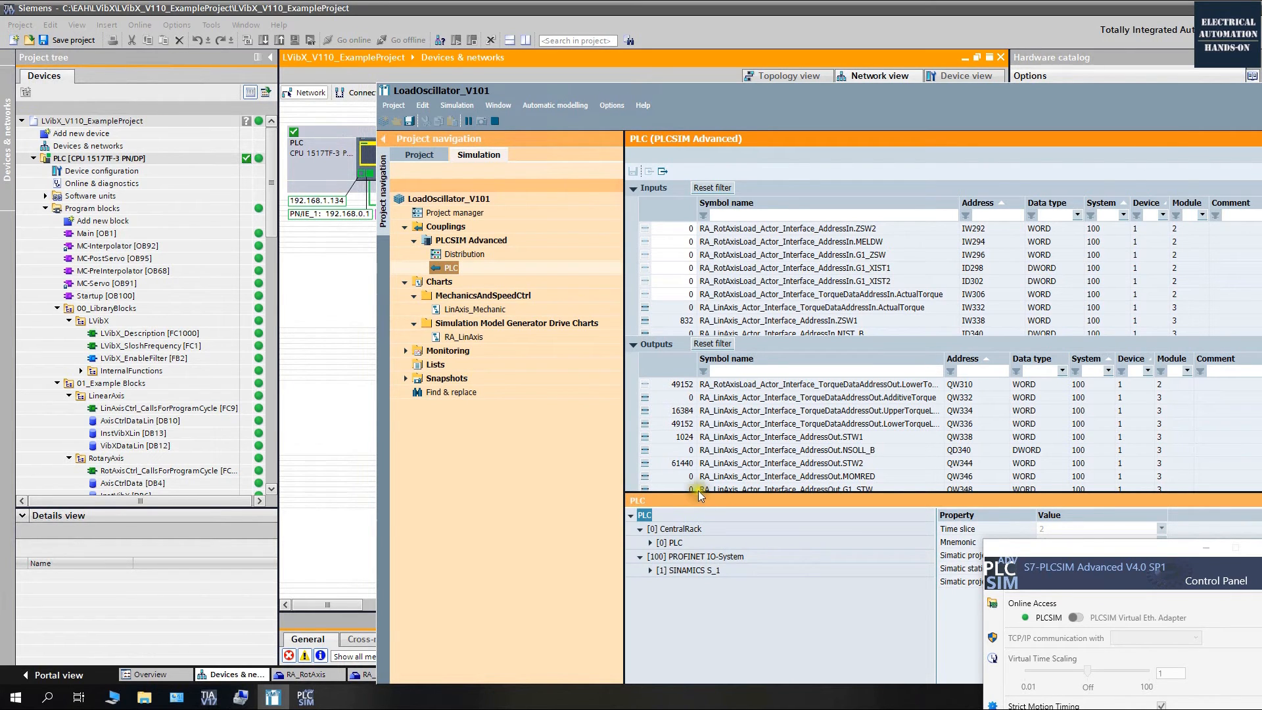
{"action": "left_click_drag", "start_coordinate": [692, 495], "coordinate": [698, 590]}
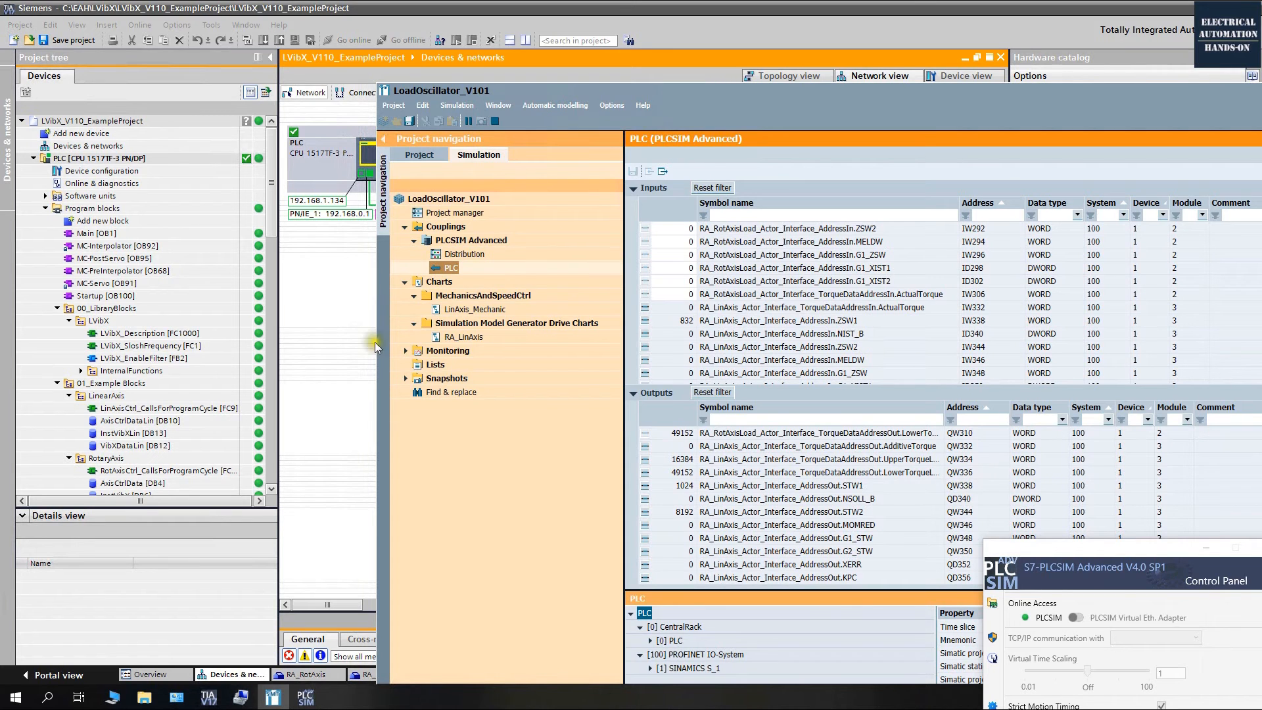
Switch to TIA Portal, examine the partner data areas in the SINAMICS_S120 telegram configuration, and return to the network view
{"action": "left_click", "coordinate": [317, 278]}
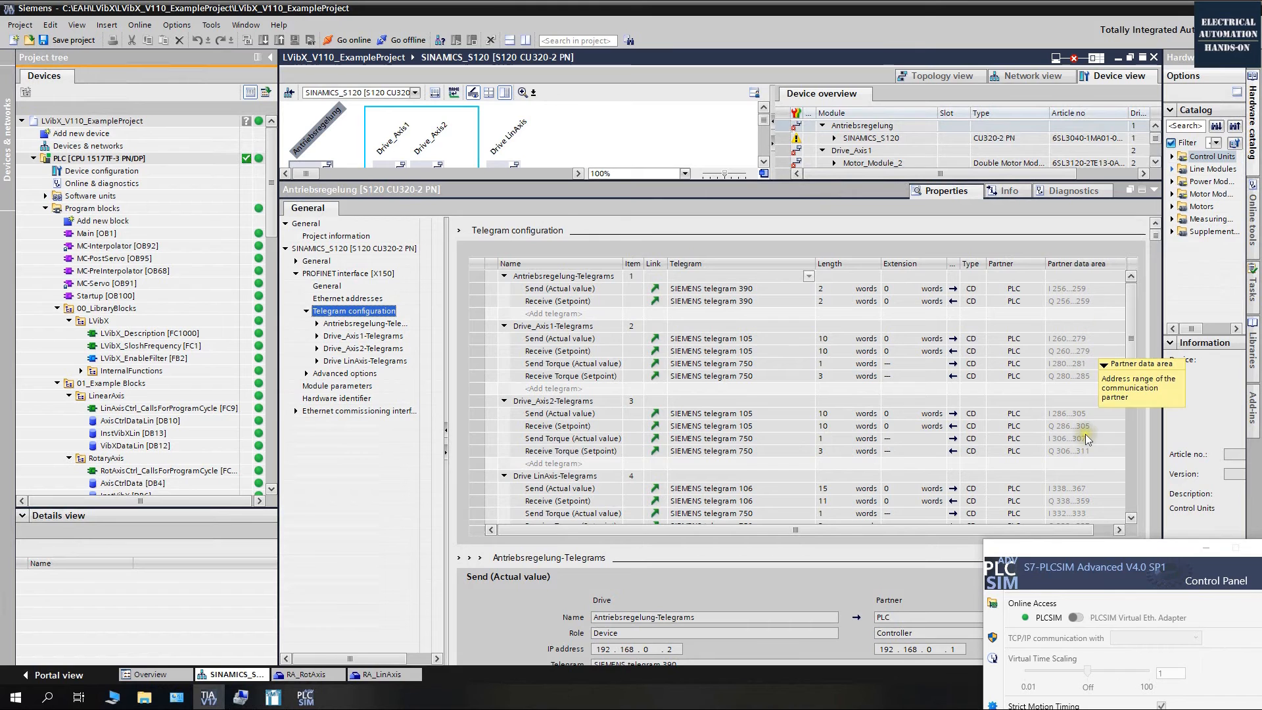
{"action": "left_click", "coordinate": [1031, 76]}
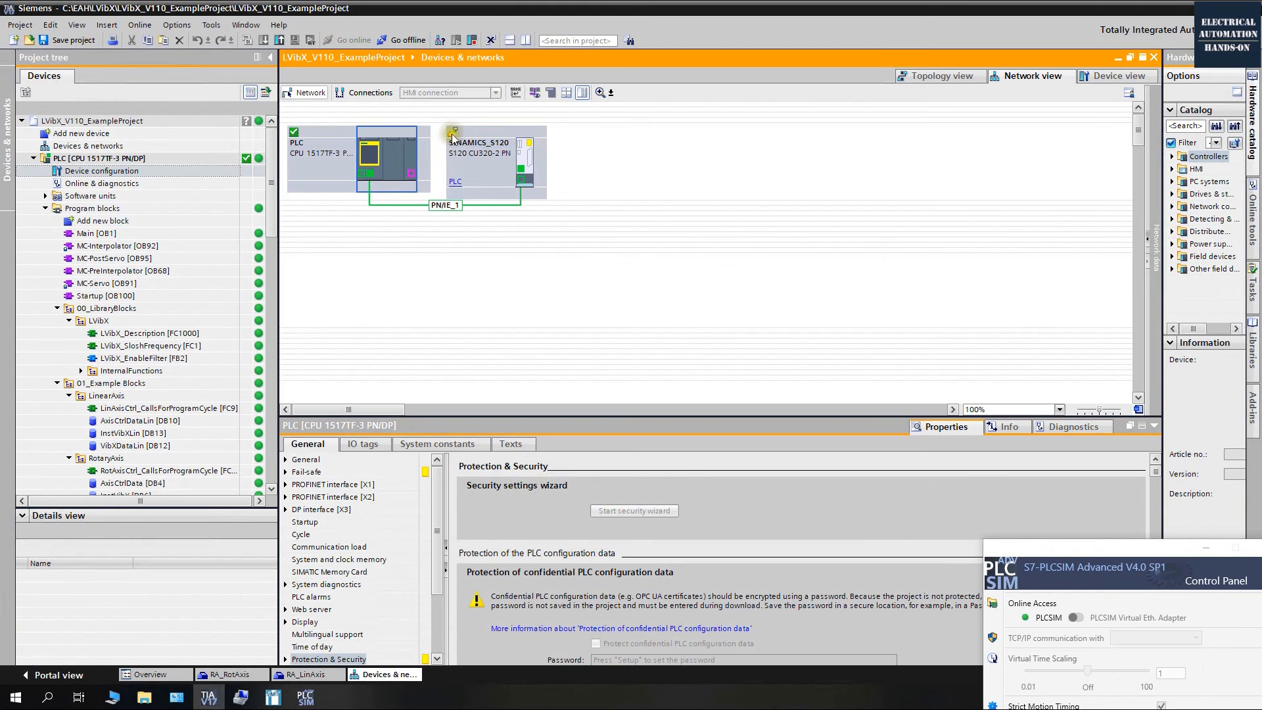
{"action": "left_click", "coordinate": [743, 310]}
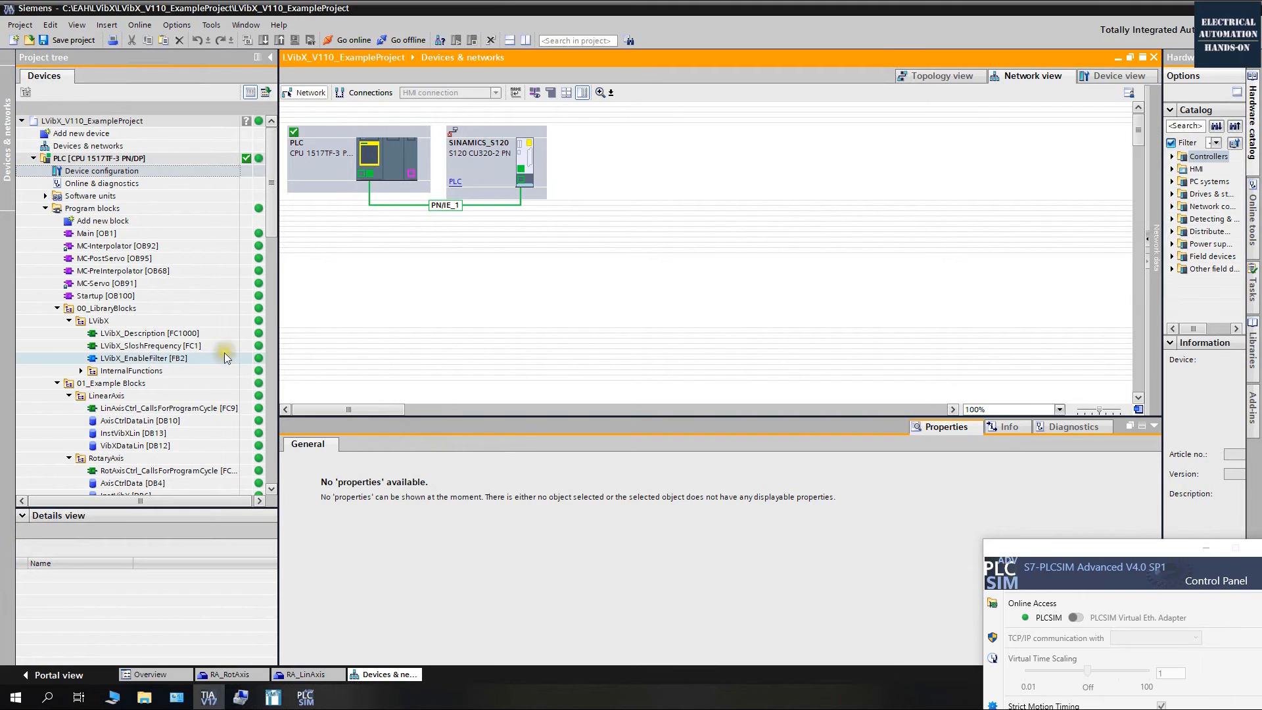
Open the commissioning view of the RA_LinAxis technology object and confirm the active errors in its axis control panel
{"action": "left_click", "coordinate": [195, 321]}
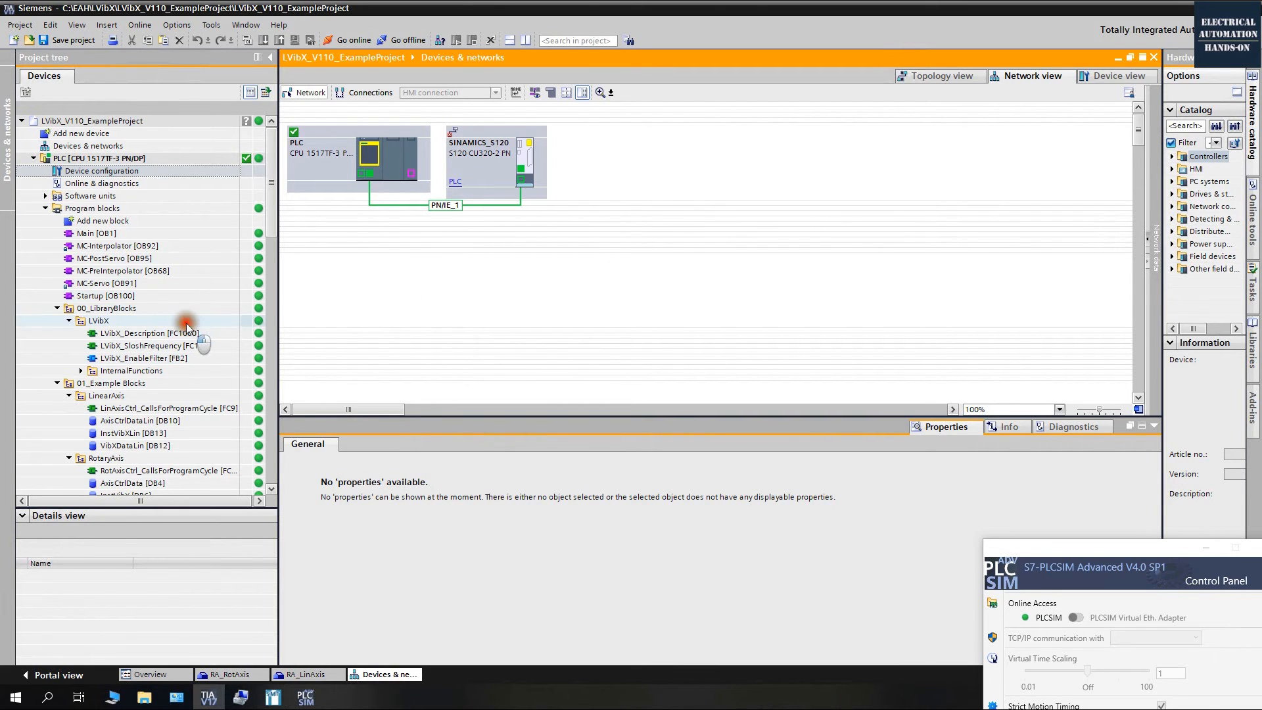
{"action": "scroll", "coordinate": [184, 337], "scroll_direction": "down", "scroll_amount": 4}
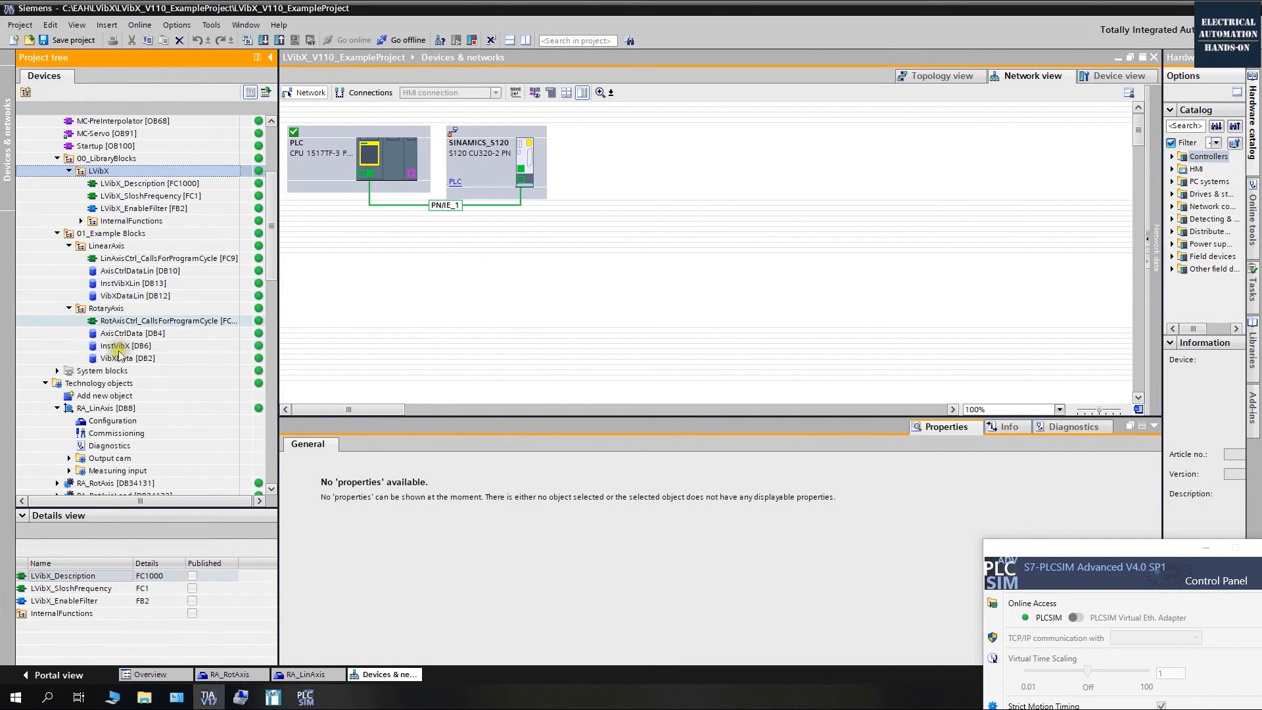
{"action": "scroll", "coordinate": [112, 414], "scroll_direction": "down", "scroll_amount": 2}
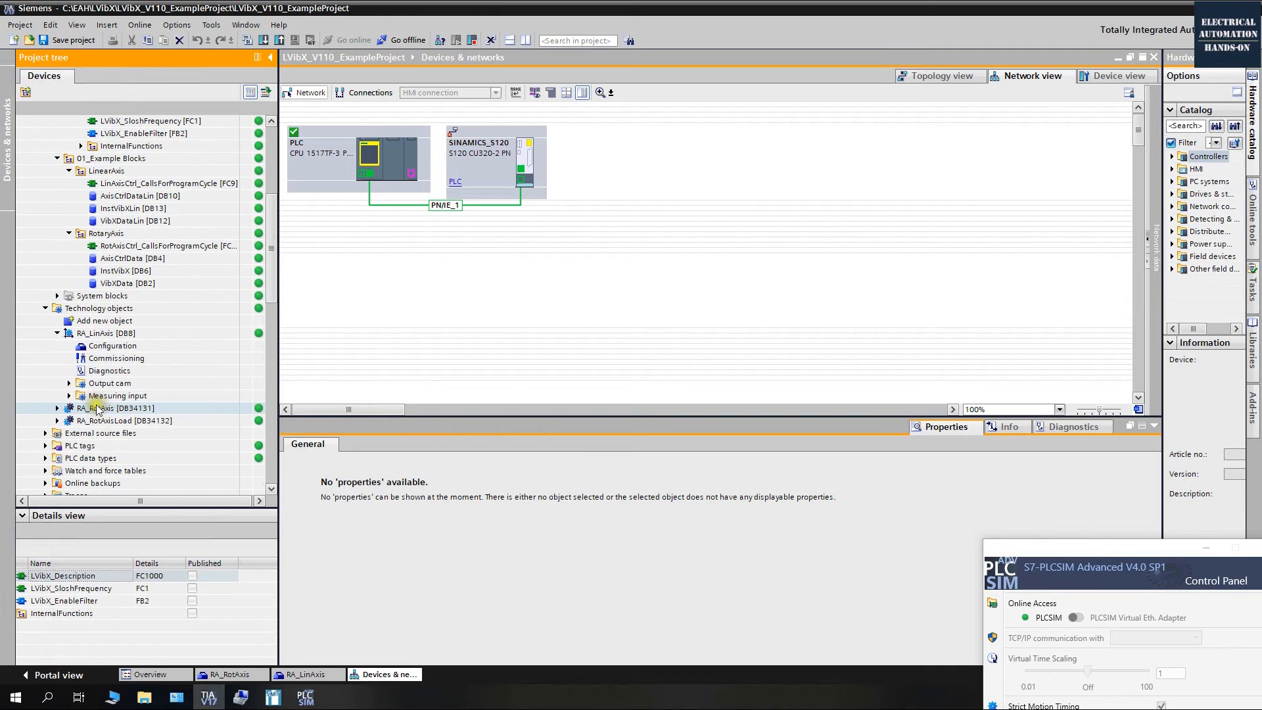
{"action": "double_click", "coordinate": [116, 358]}
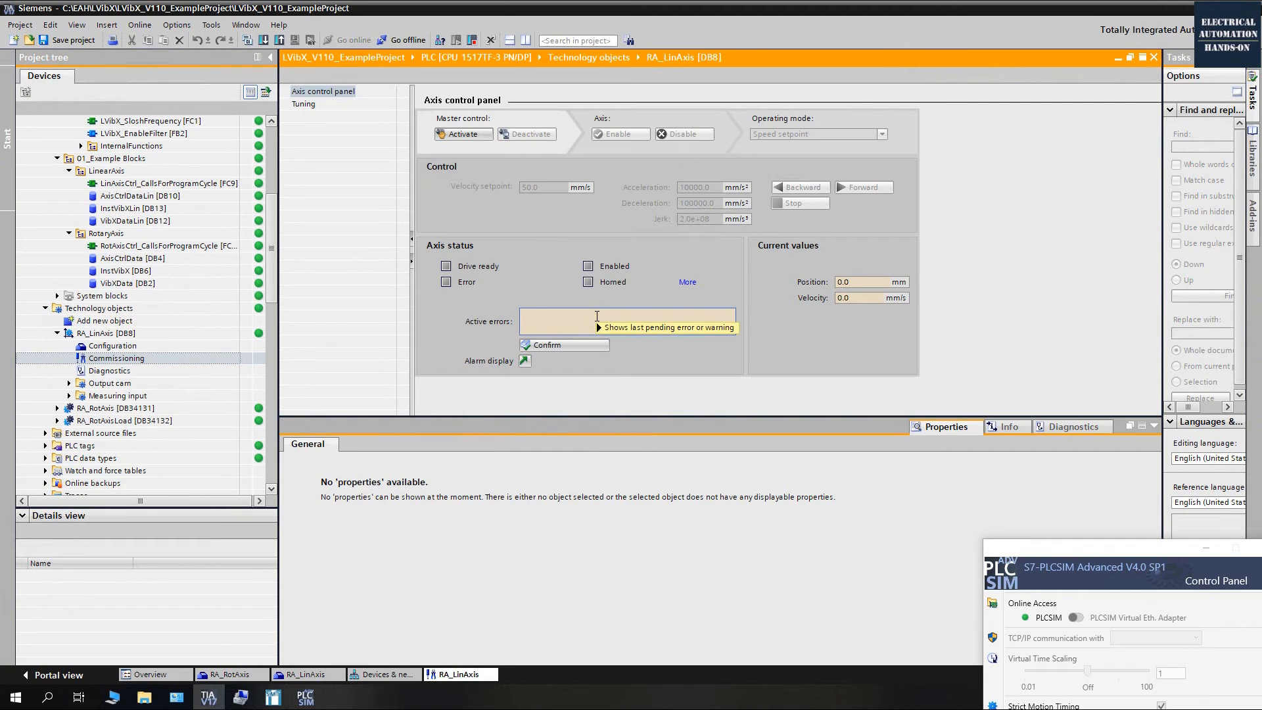
{"action": "left_click", "coordinate": [552, 346]}
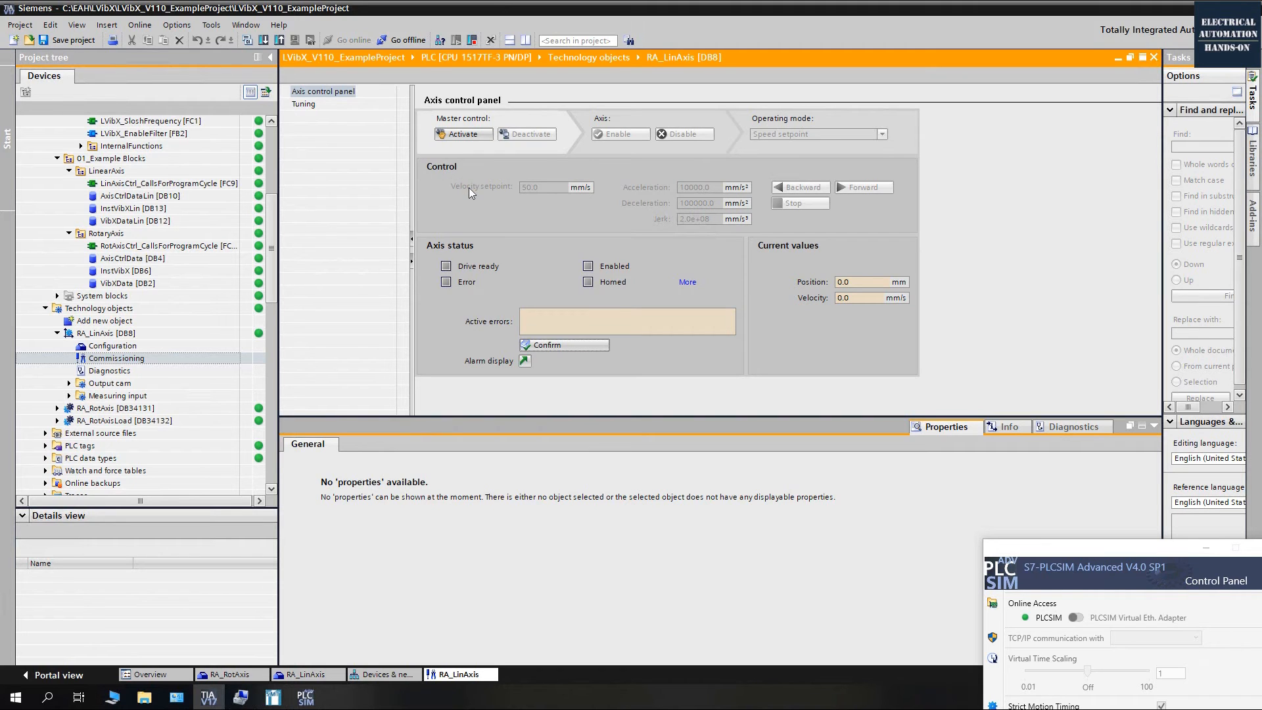
Activate master control of RA_LinAxis with a monitoring time of 2000 ms and enable the axis
{"action": "left_click", "coordinate": [463, 134]}
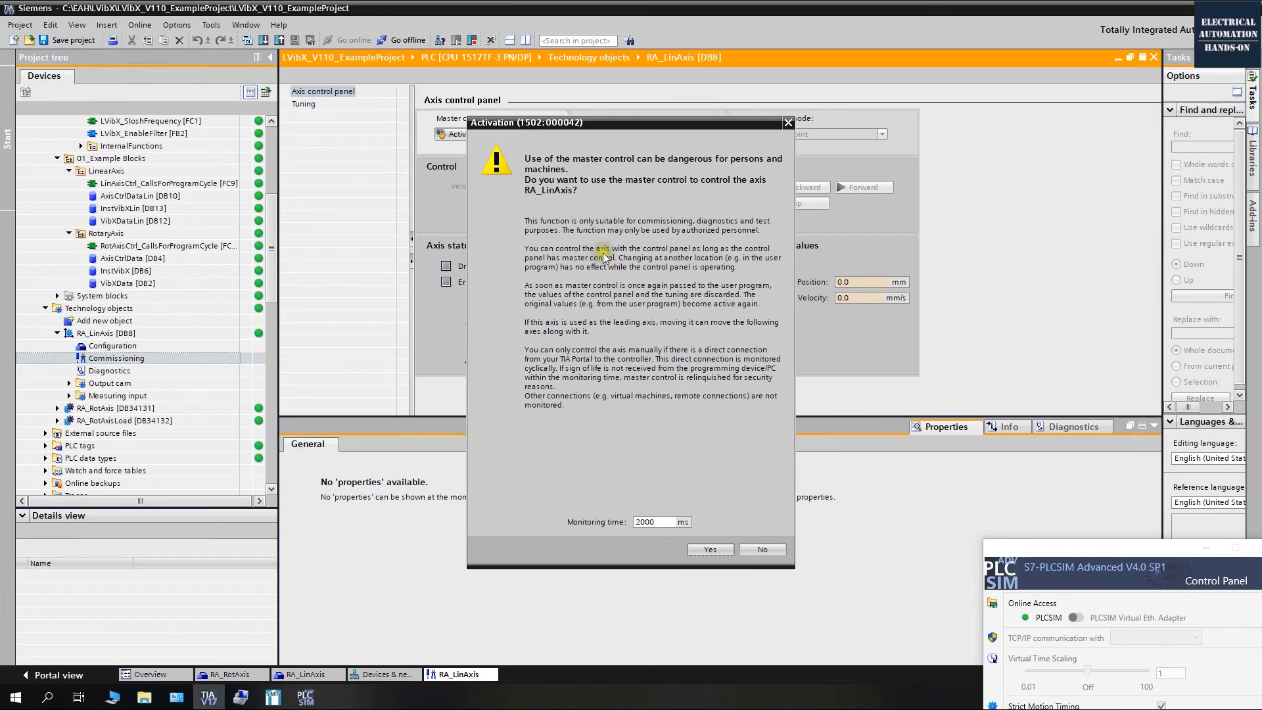
{"action": "left_click", "coordinate": [707, 549]}
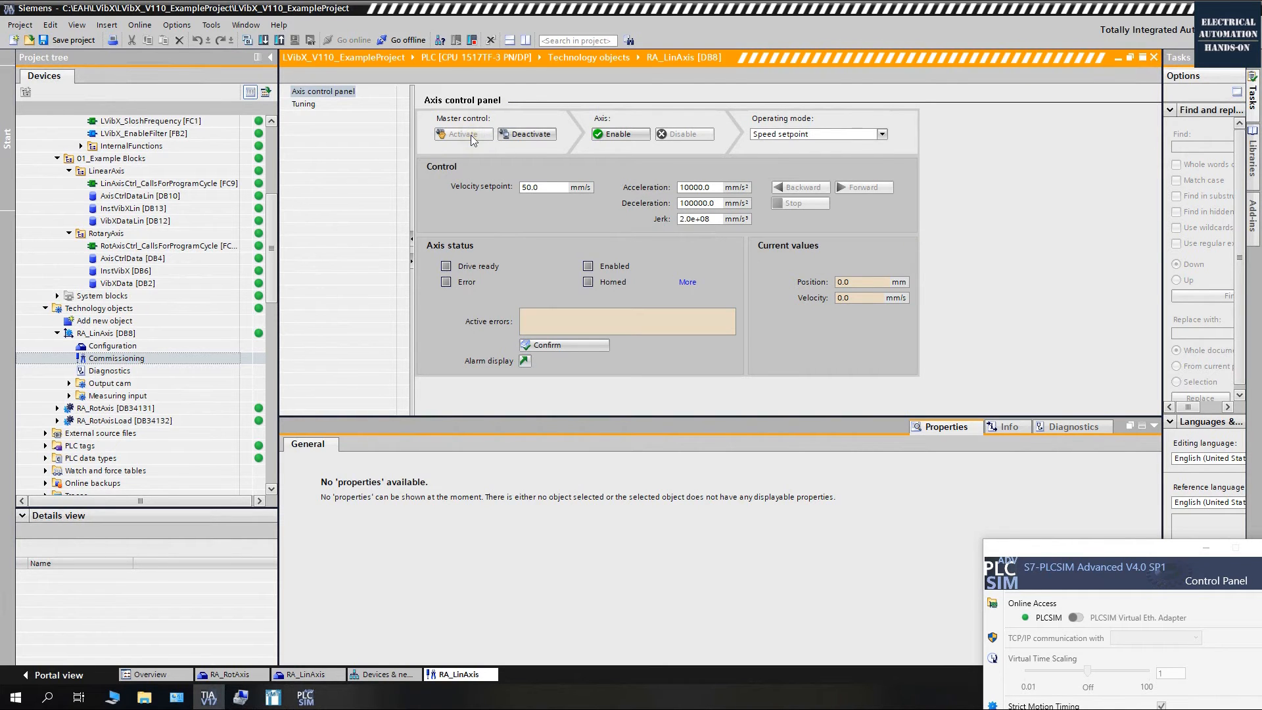
{"action": "left_click", "coordinate": [612, 134]}
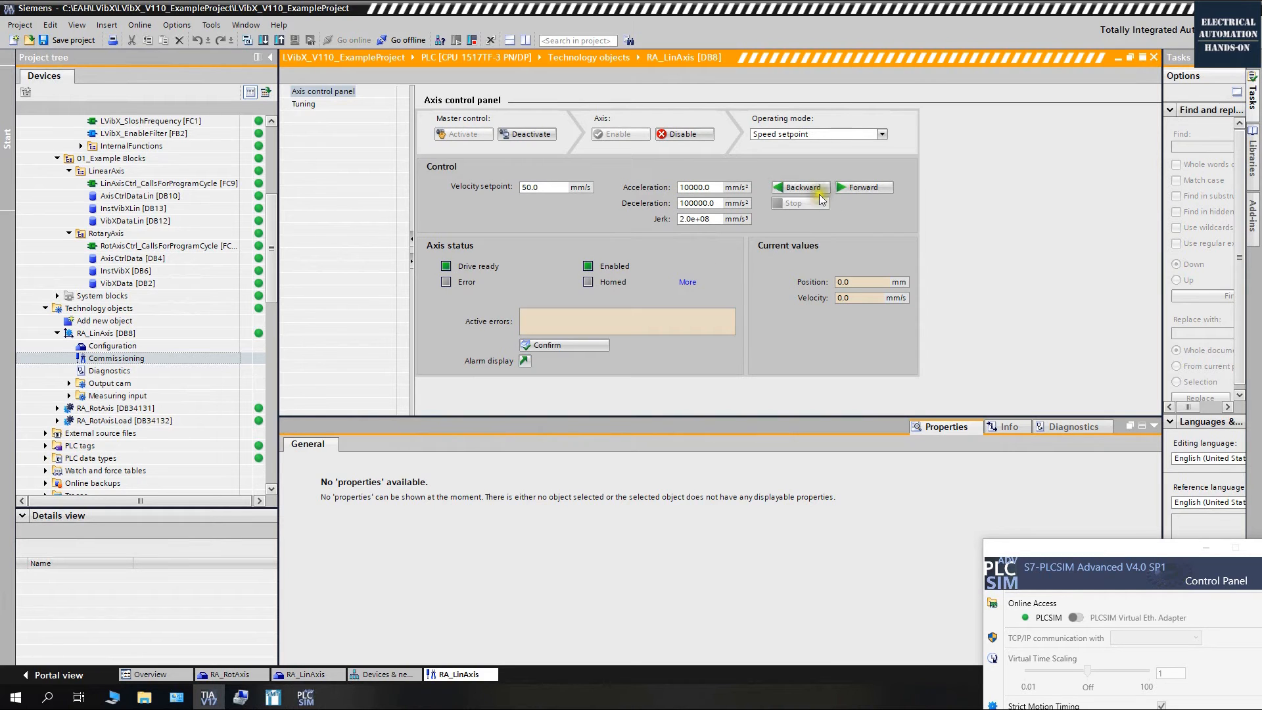
Run the axis backward in Speed setpoint mode and stop it, then switch to Jog mode and jog it forward at 50.0 mm/s
{"action": "left_click", "coordinate": [812, 189]}
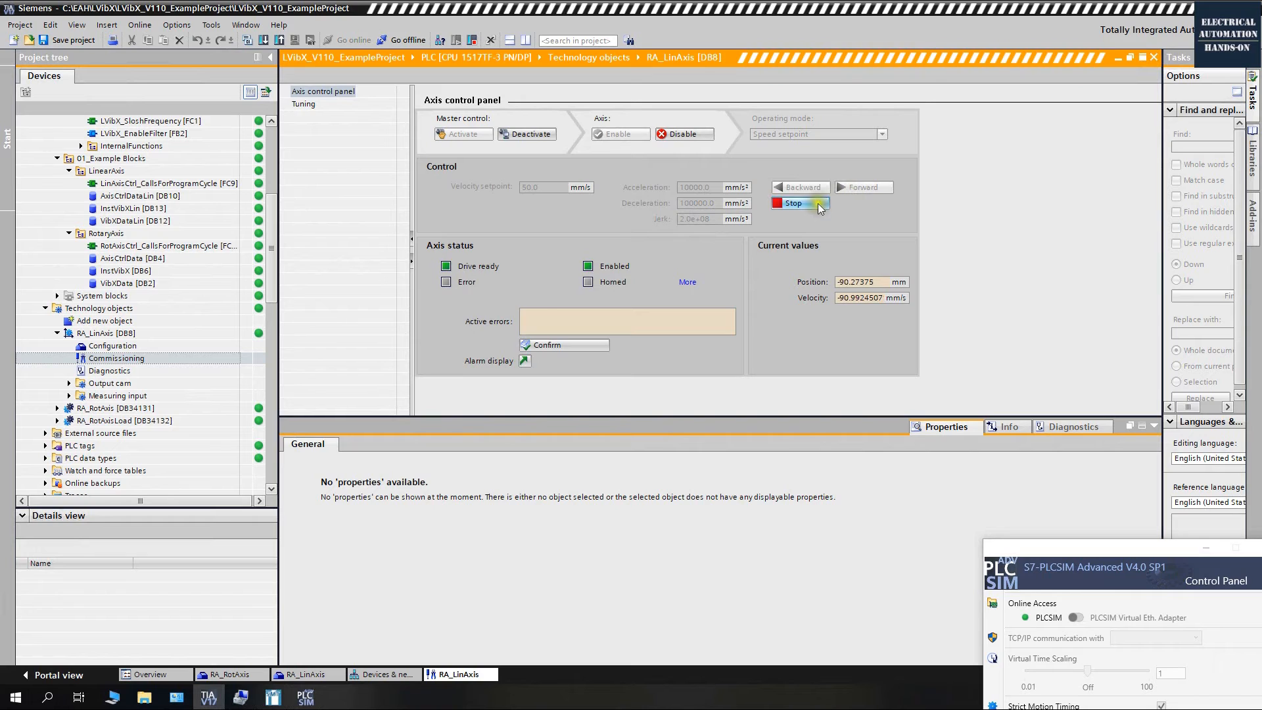
{"action": "left_click", "coordinate": [815, 202]}
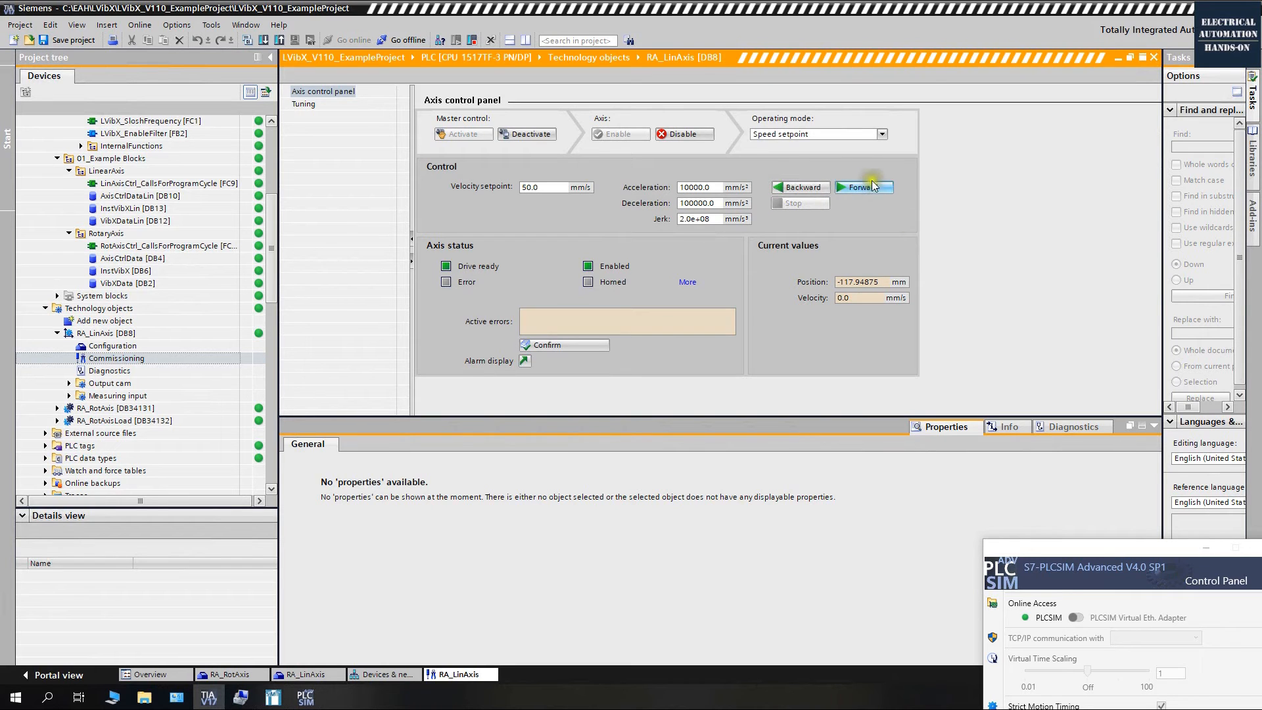
{"action": "left_click", "coordinate": [874, 134]}
{"action": "left_click", "coordinate": [780, 165]}
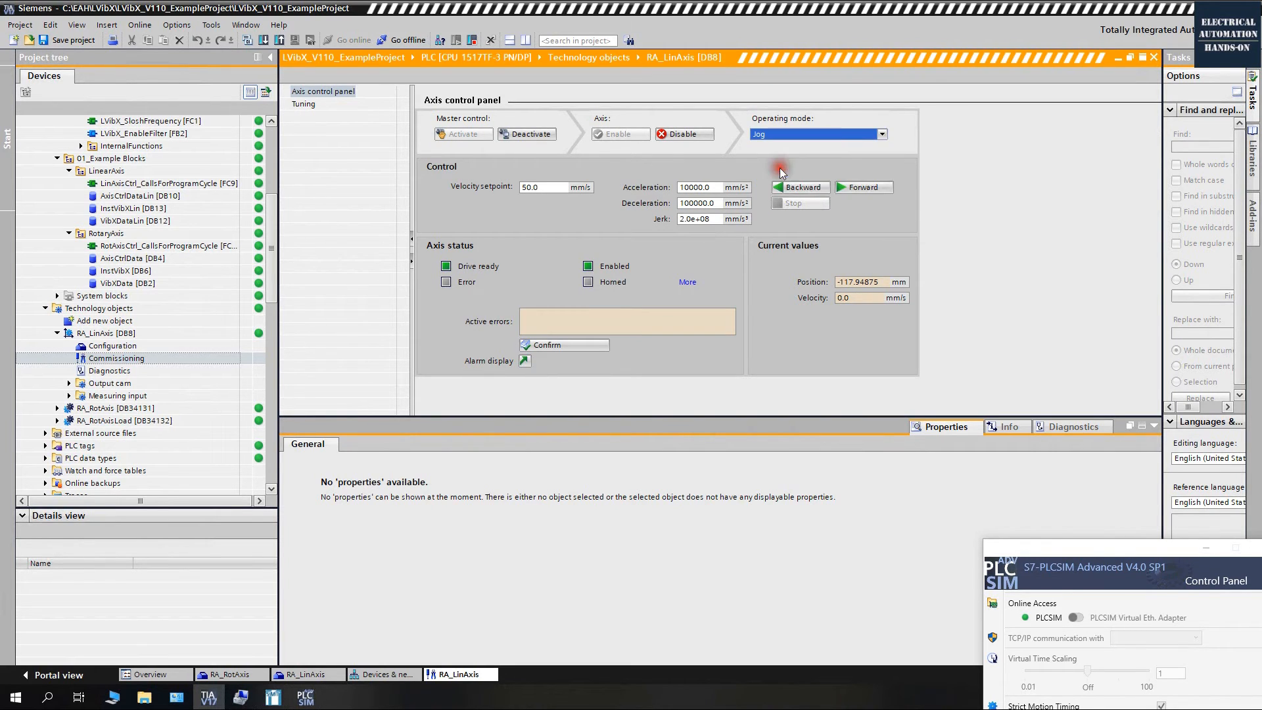
{"action": "left_click", "coordinate": [862, 188]}
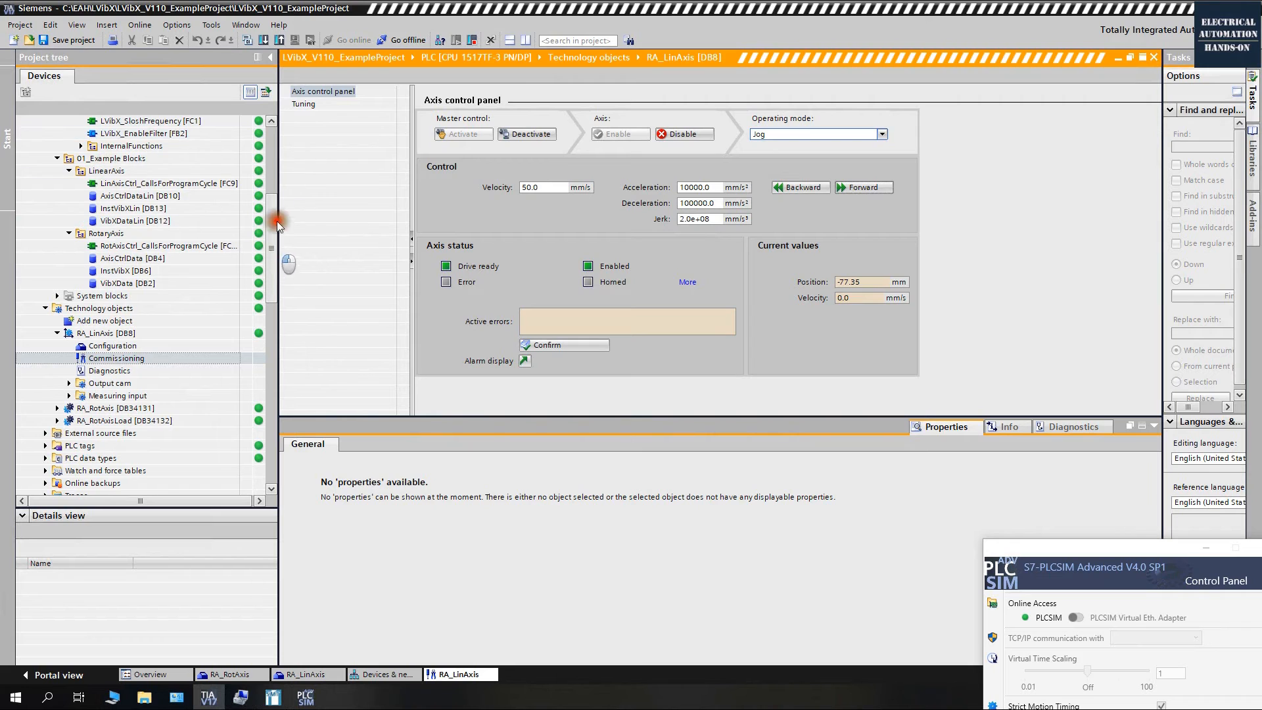
Open the PLC device configuration and check the PLC and SINAMICS_S120 status in the network view
{"action": "left_click_drag", "start_coordinate": [277, 221], "coordinate": [284, 152]}
{"action": "double_click", "coordinate": [102, 171]}
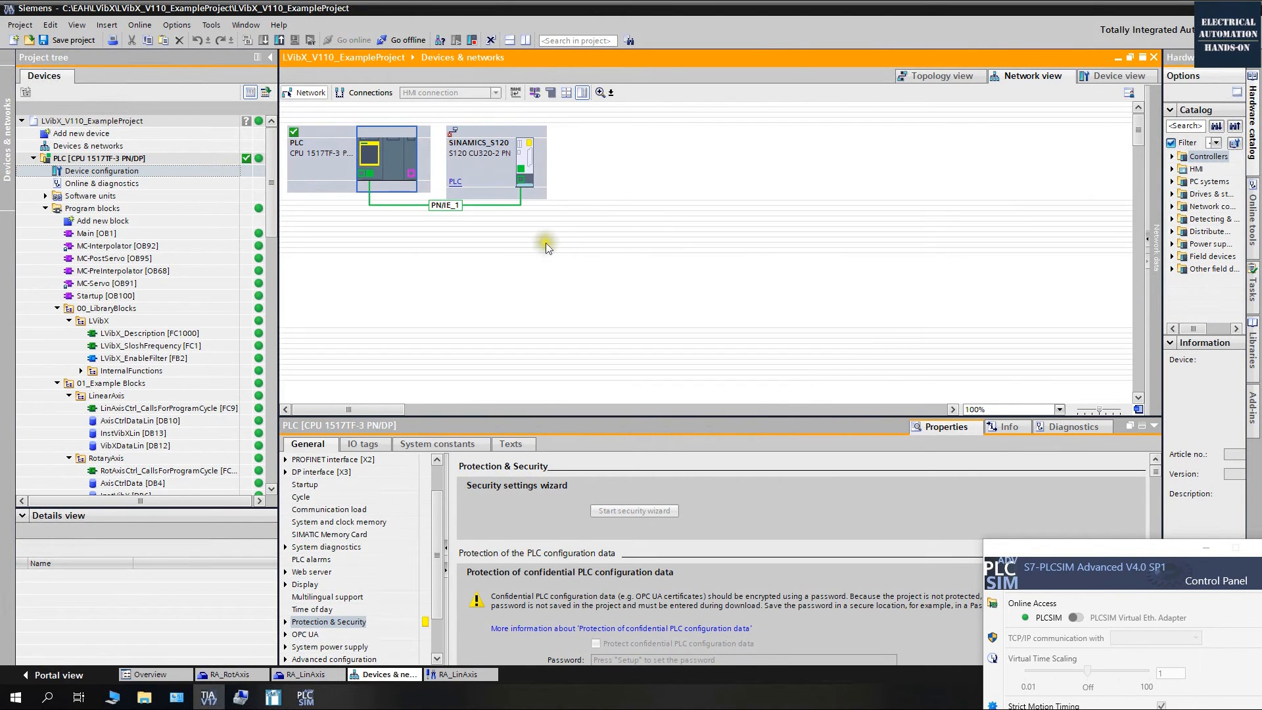
{"action": "left_click", "coordinate": [544, 245]}
Reopen the RA_LinAxis commissioning view and reactivate master control with a monitoring time of 2000 ms
{"action": "scroll", "coordinate": [155, 422], "scroll_direction": "down", "scroll_amount": 5}
{"action": "double_click", "coordinate": [103, 384]}
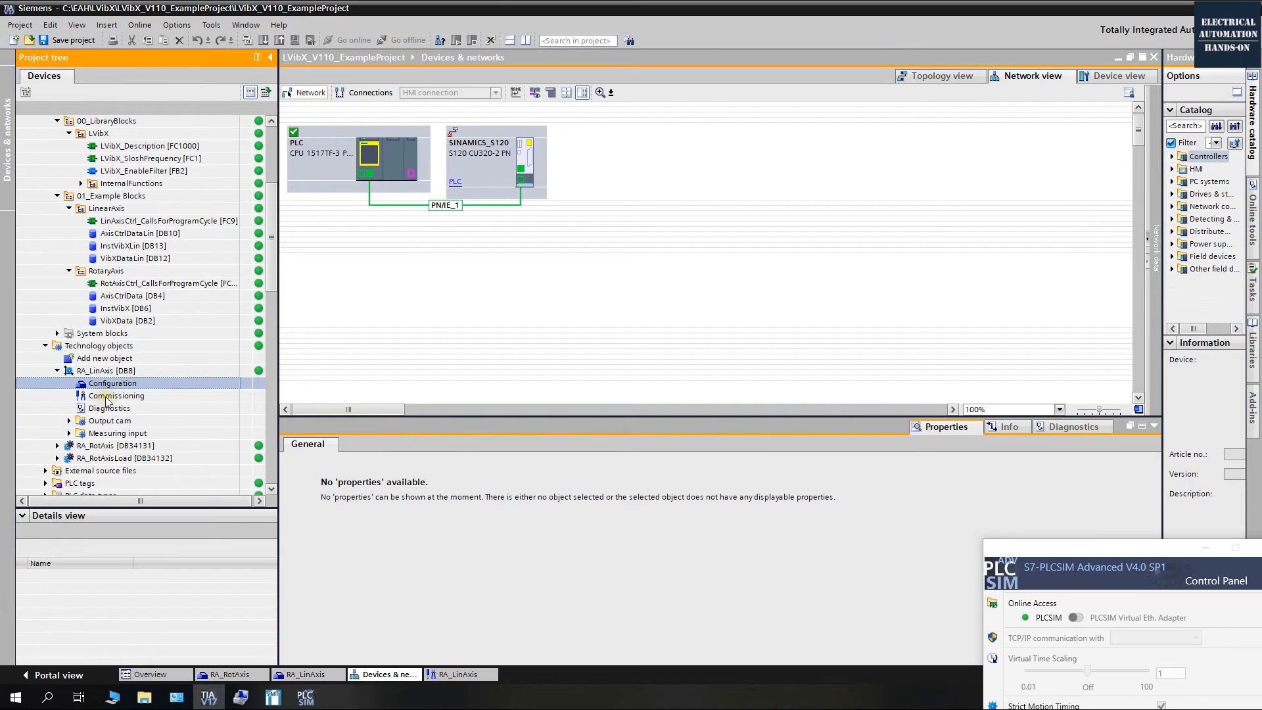
{"action": "double_click", "coordinate": [107, 396]}
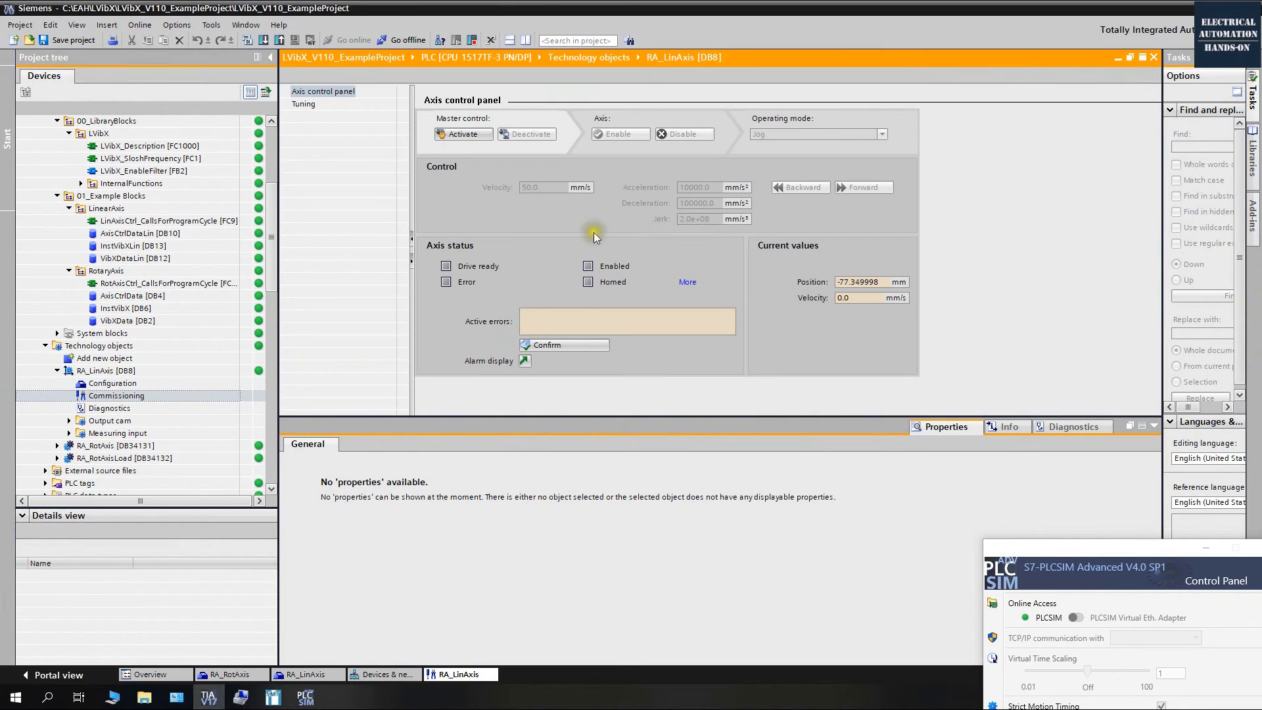
{"action": "left_click", "coordinate": [462, 135]}
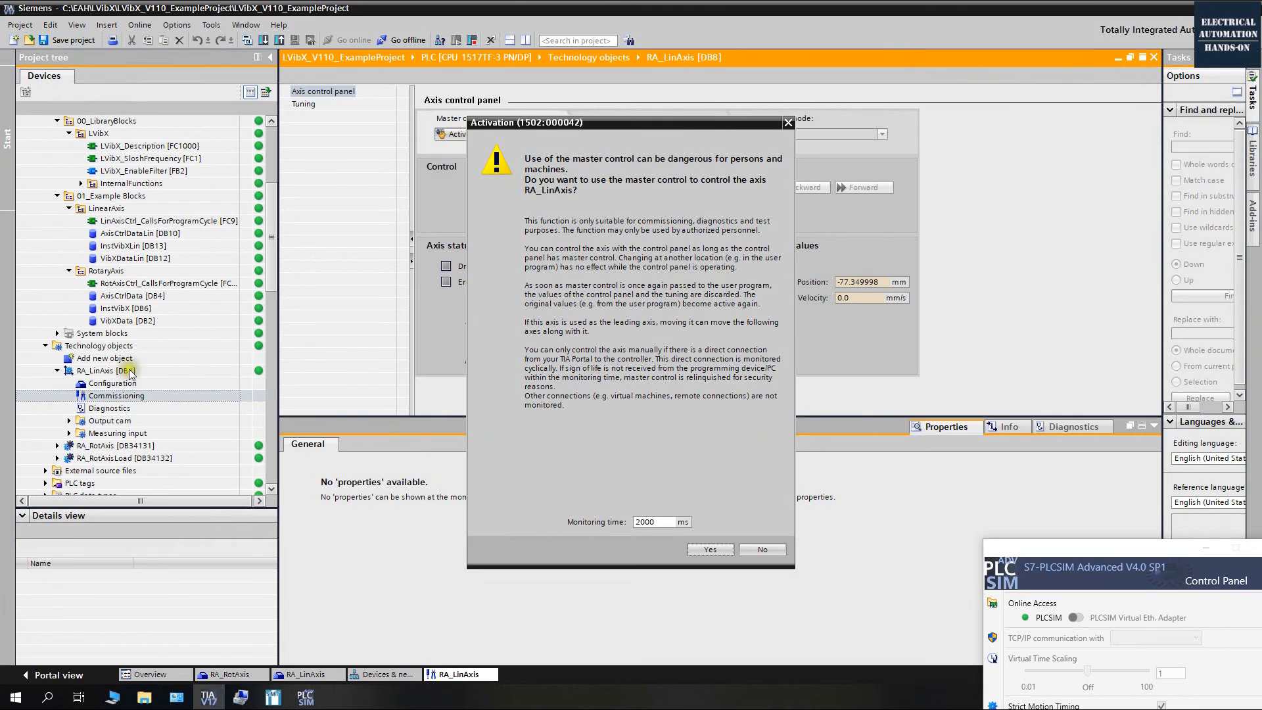
{"action": "left_click", "coordinate": [710, 549]}
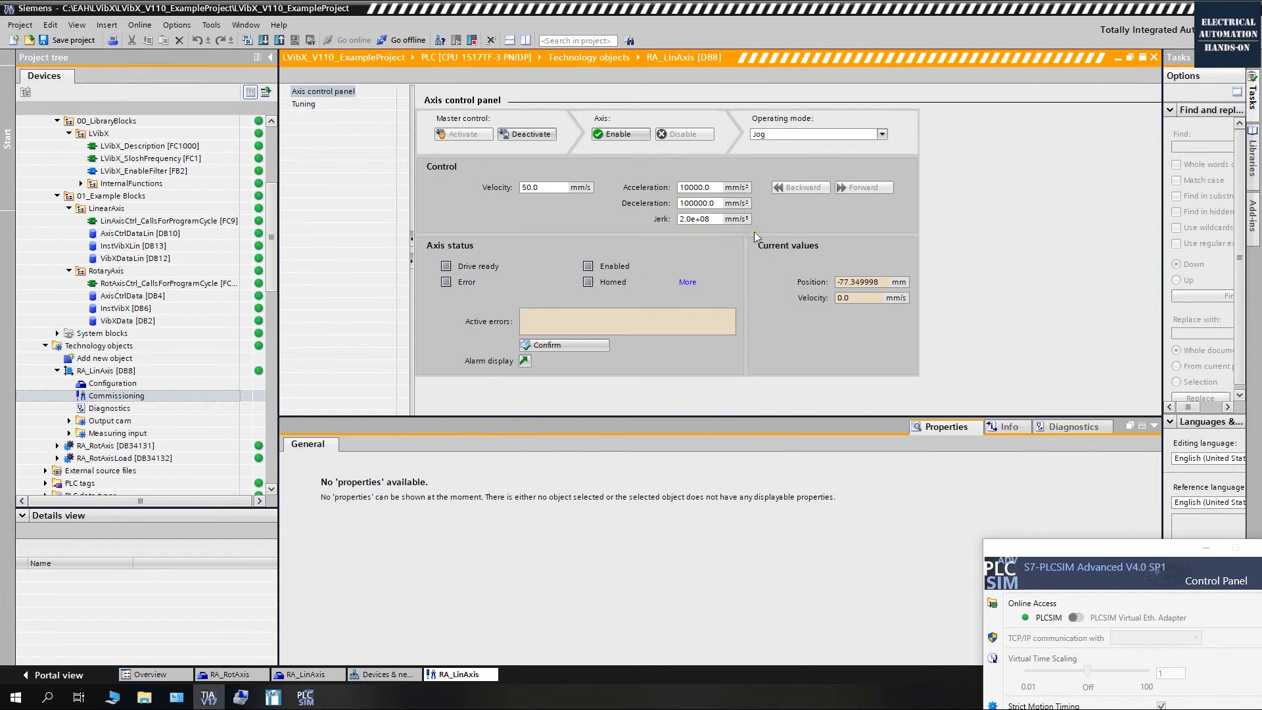
Place the SIMIT window below the axis control panel, open its RA_LinAxis chart, and move the PLCSIM Advanced panel off the blocks
{"action": "left_click", "coordinate": [275, 697]}
{"action": "left_click_drag", "start_coordinate": [669, 90], "coordinate": [761, 331]}
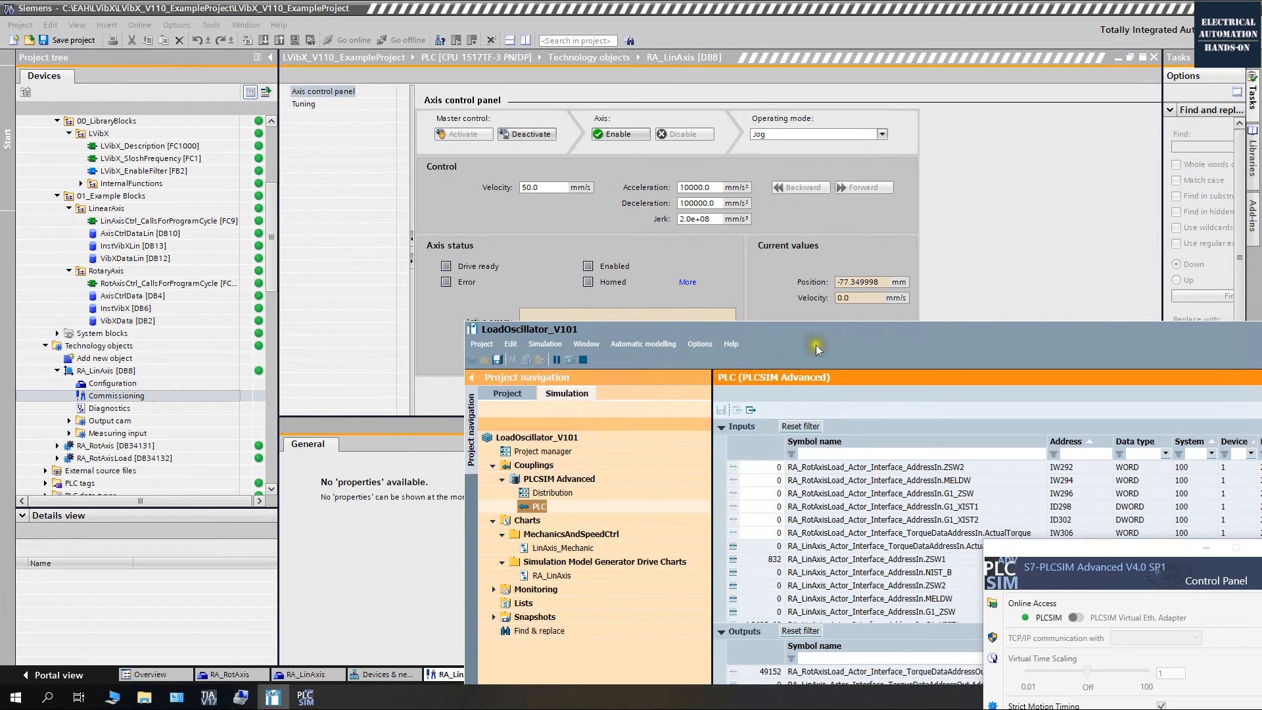
{"action": "left_click_drag", "start_coordinate": [832, 325], "coordinate": [799, 306]}
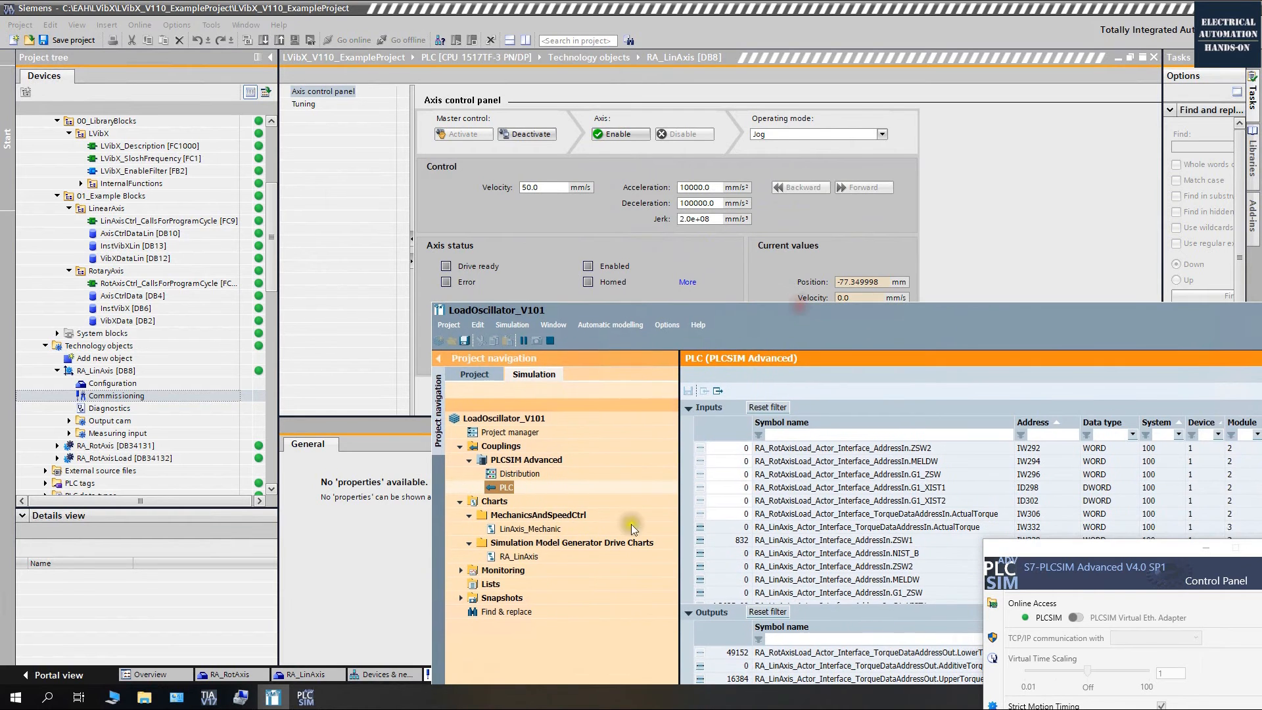
{"action": "left_click", "coordinate": [511, 556]}
{"action": "double_click", "coordinate": [511, 556]}
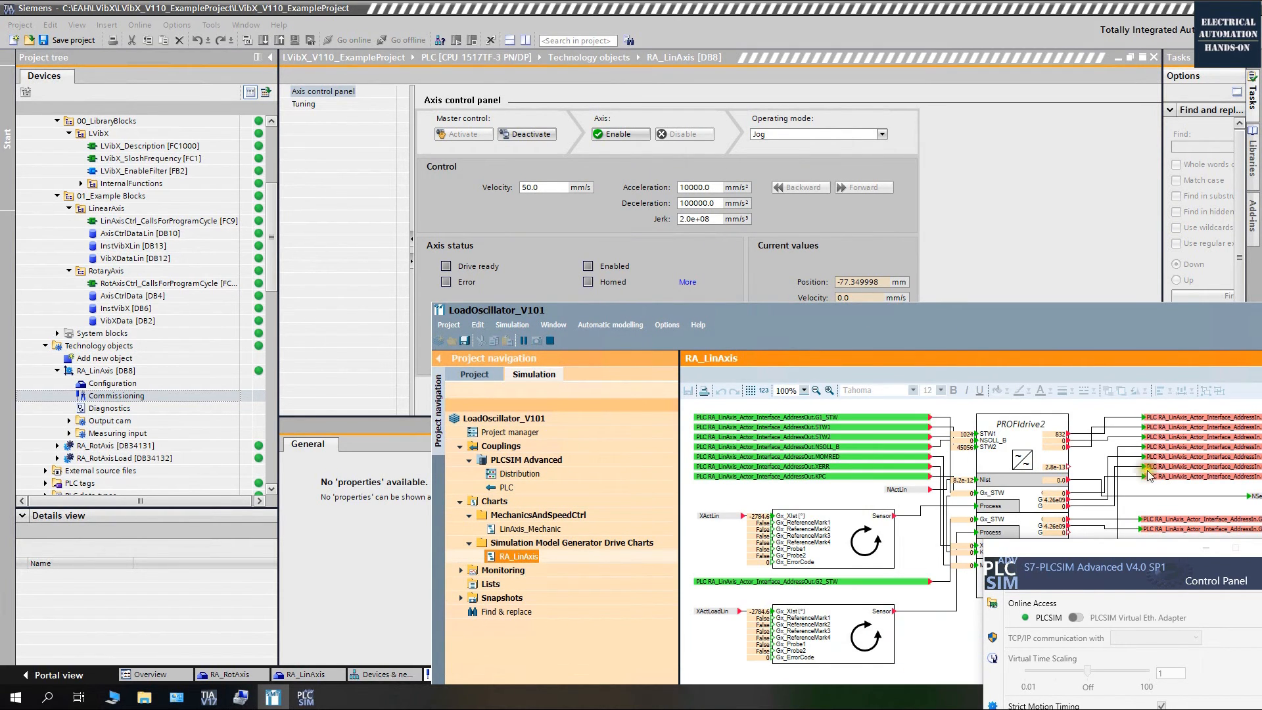
{"action": "left_click_drag", "start_coordinate": [1009, 556], "coordinate": [1115, 620]}
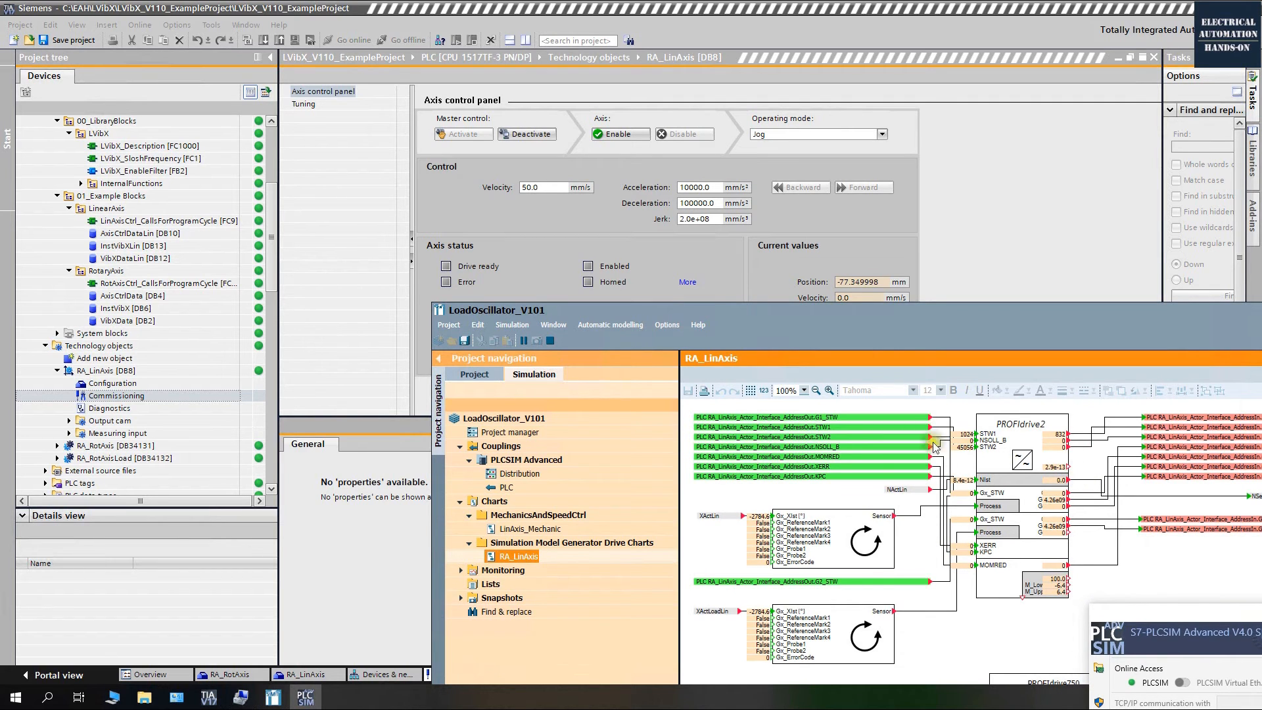
Set the operating mode in the RA_LinAxis axis control panel to Jog
{"action": "left_click", "coordinate": [783, 134]}
{"action": "left_click", "coordinate": [784, 134]}
{"action": "left_click", "coordinate": [769, 164]}
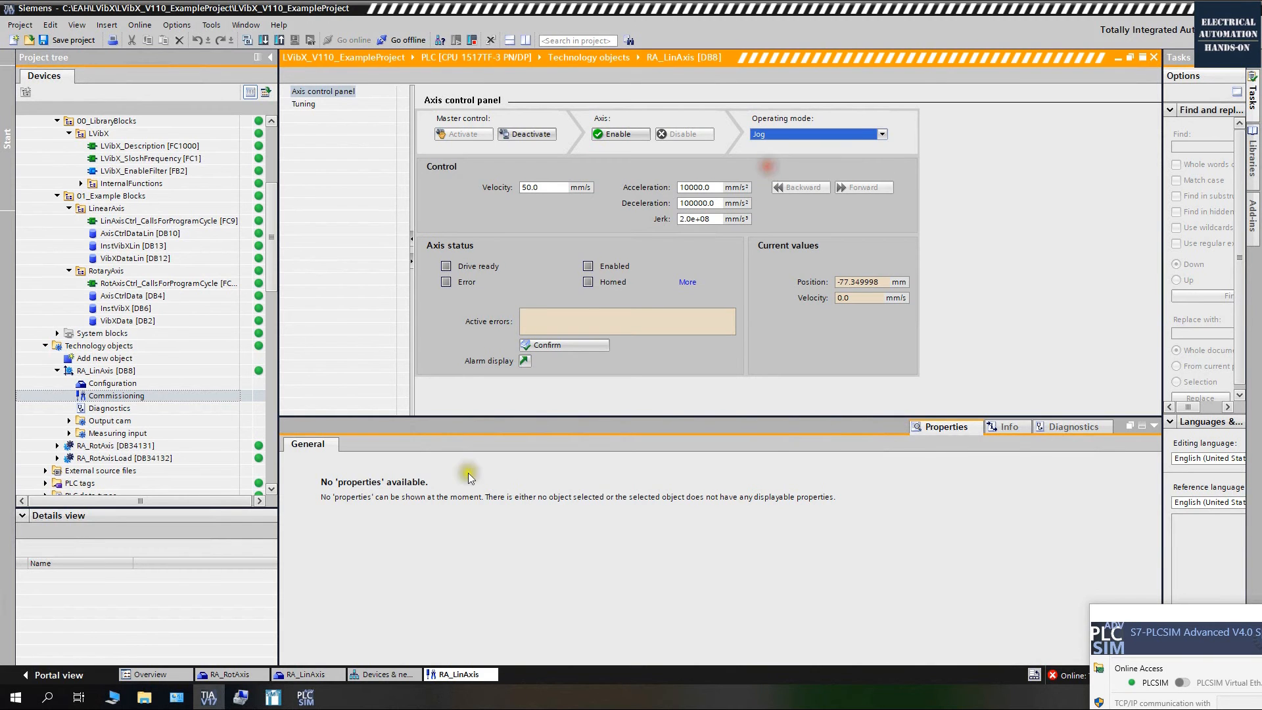
Arrange the SIMIT and TIA Portal windows to show both the PROFIdrive2 block and the axis control panel, enlarging the panel's area
{"action": "left_click", "coordinate": [1125, 326]}
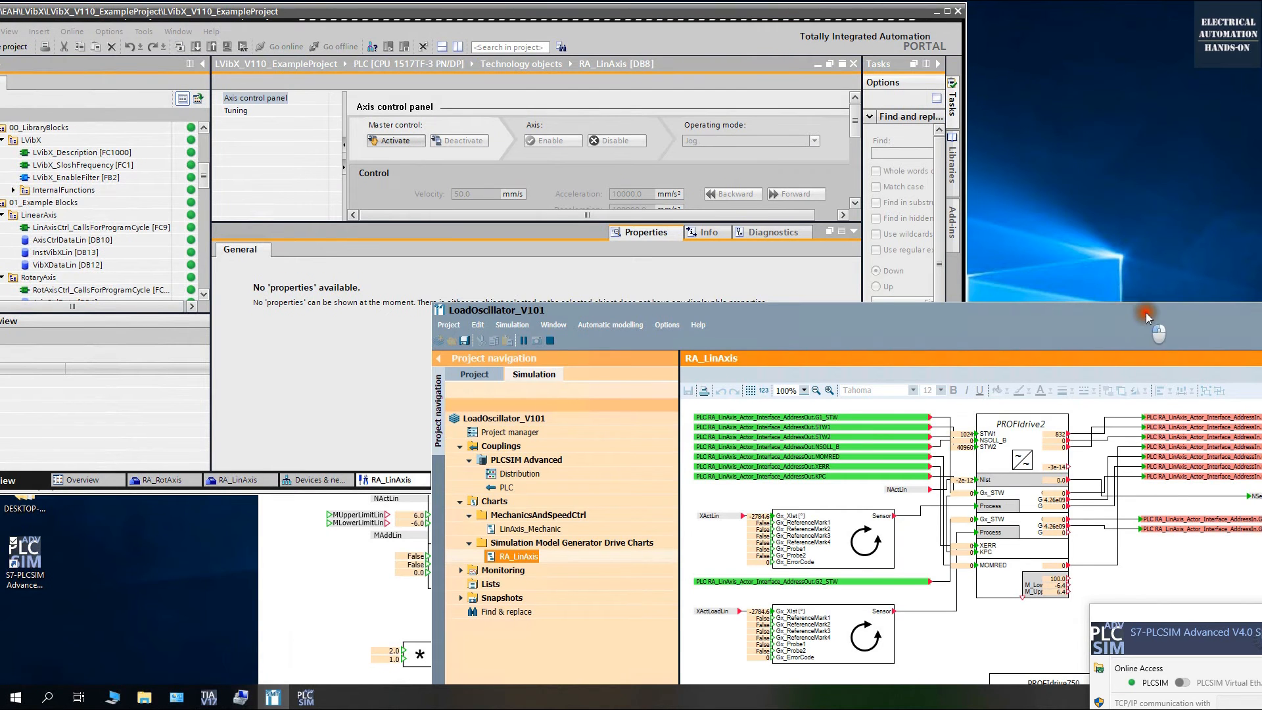
{"action": "left_click_drag", "start_coordinate": [1146, 312], "coordinate": [1209, 305]}
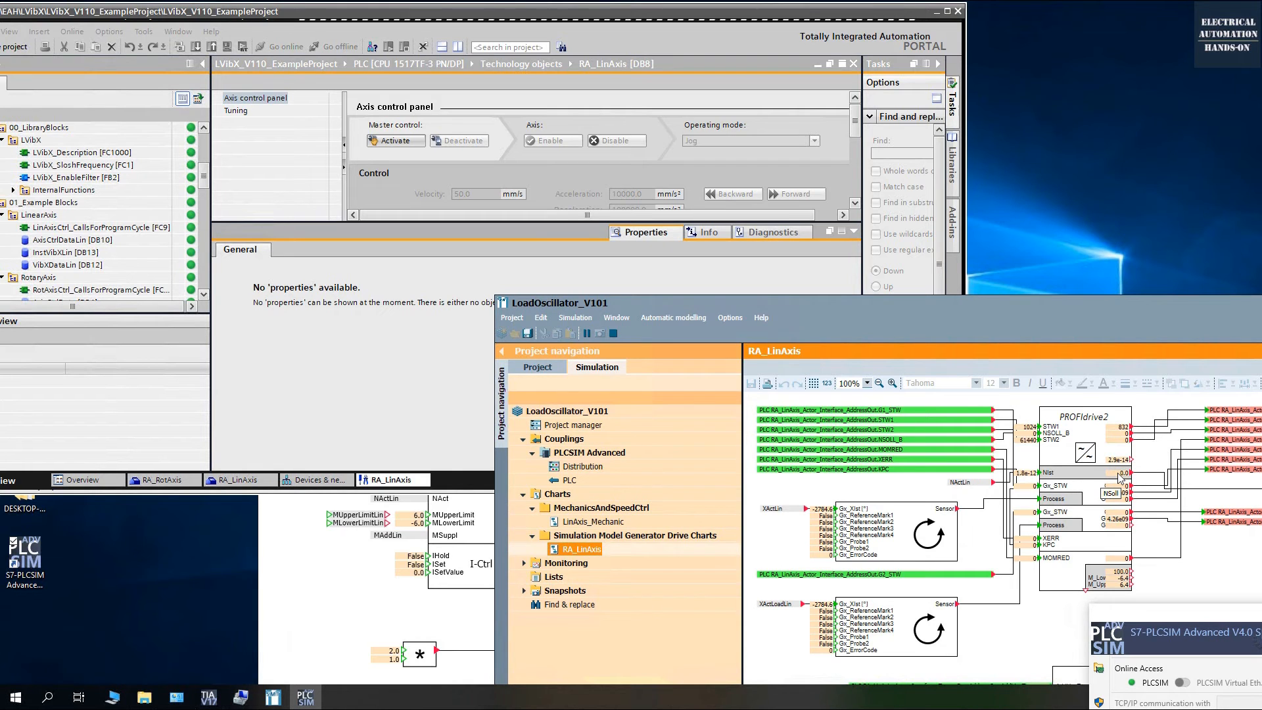
{"action": "left_click_drag", "start_coordinate": [405, 223], "coordinate": [405, 342]}
Activate master control of RA_LinAxis once more and enable the axis
{"action": "left_click", "coordinate": [397, 140]}
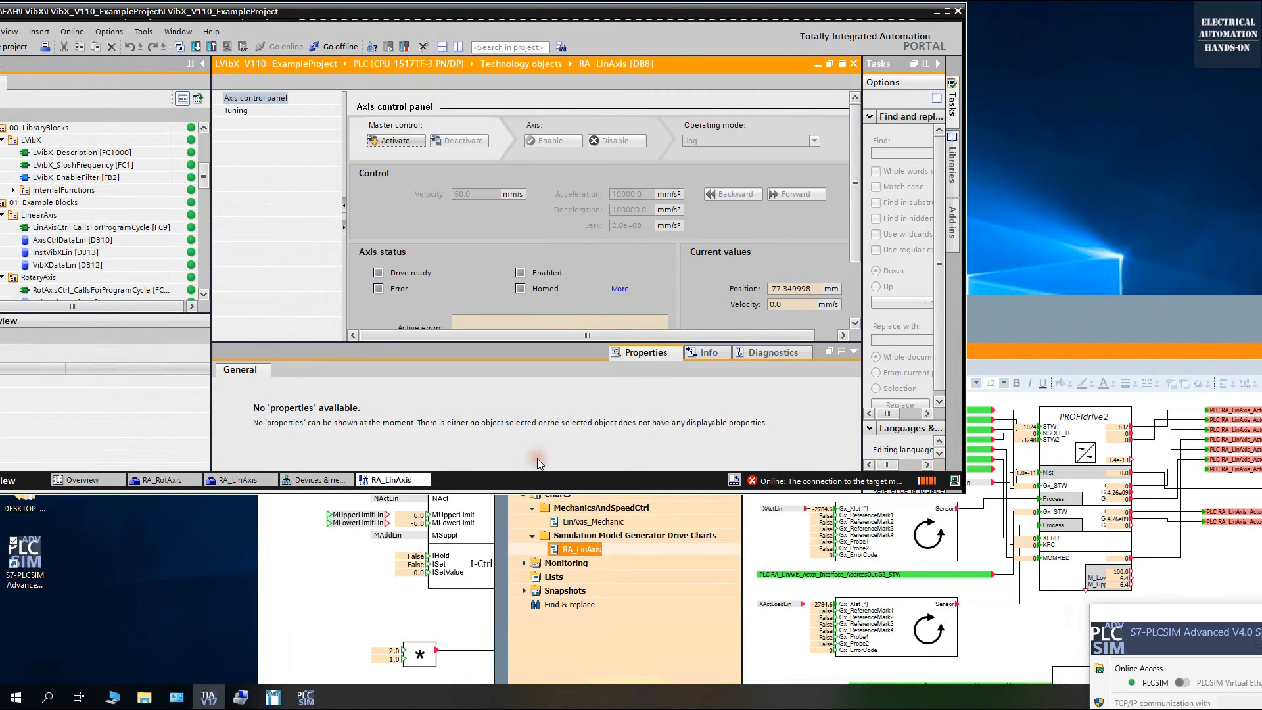
{"action": "left_click", "coordinate": [527, 455]}
{"action": "left_click", "coordinate": [552, 141]}
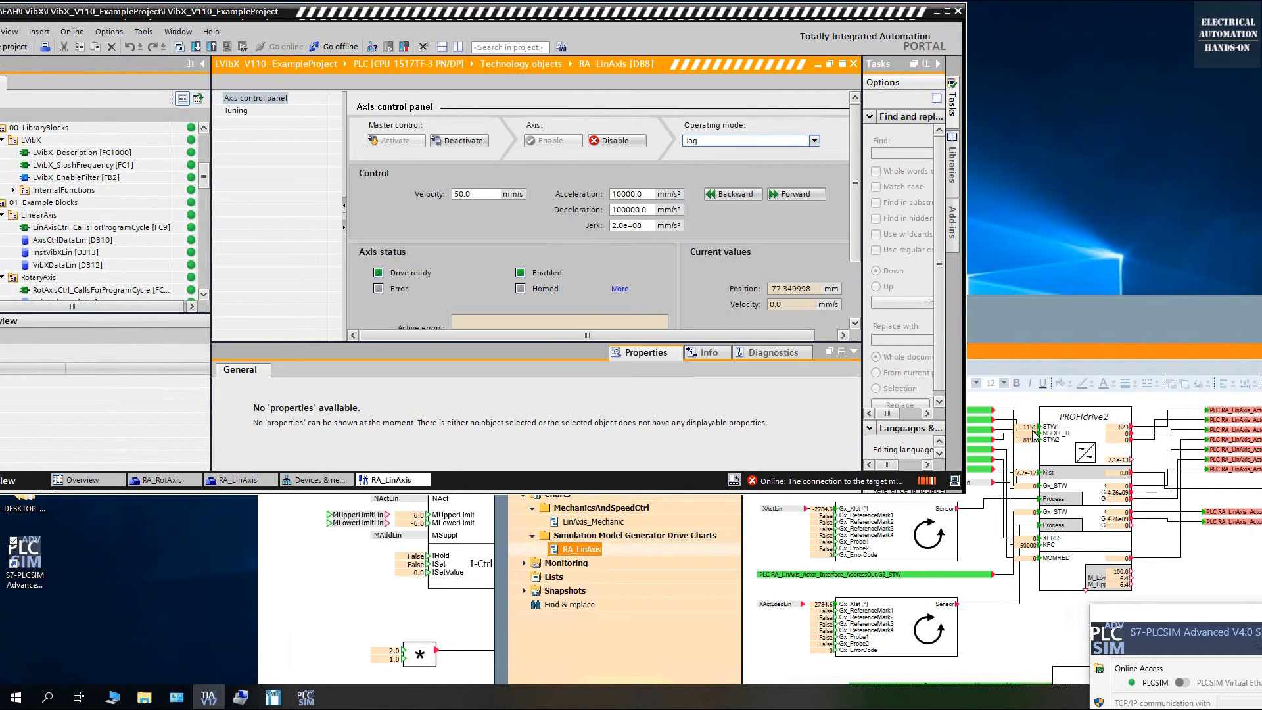
Select Jog mode and jog RA_LinAxis forward and backward at 50.0 mm/s while observing the PROFIdrive2 signals in SIMIT
{"action": "left_click", "coordinate": [723, 141]}
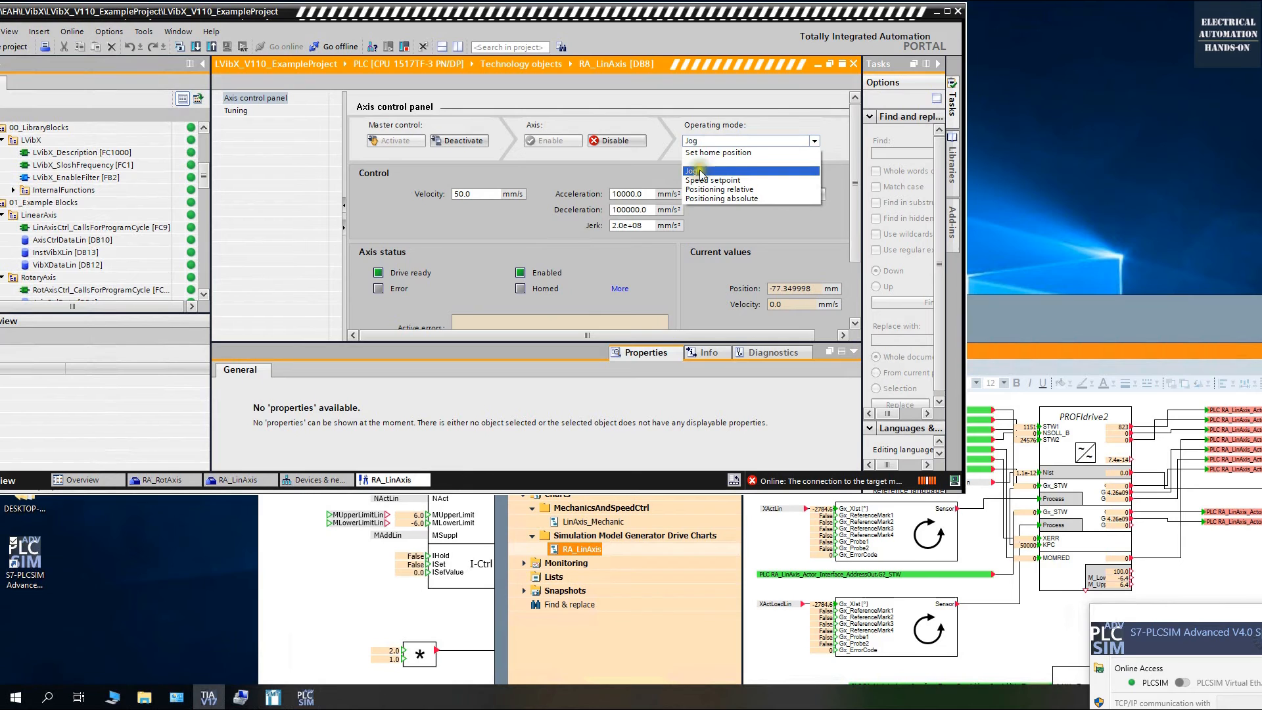
{"action": "left_click", "coordinate": [700, 172]}
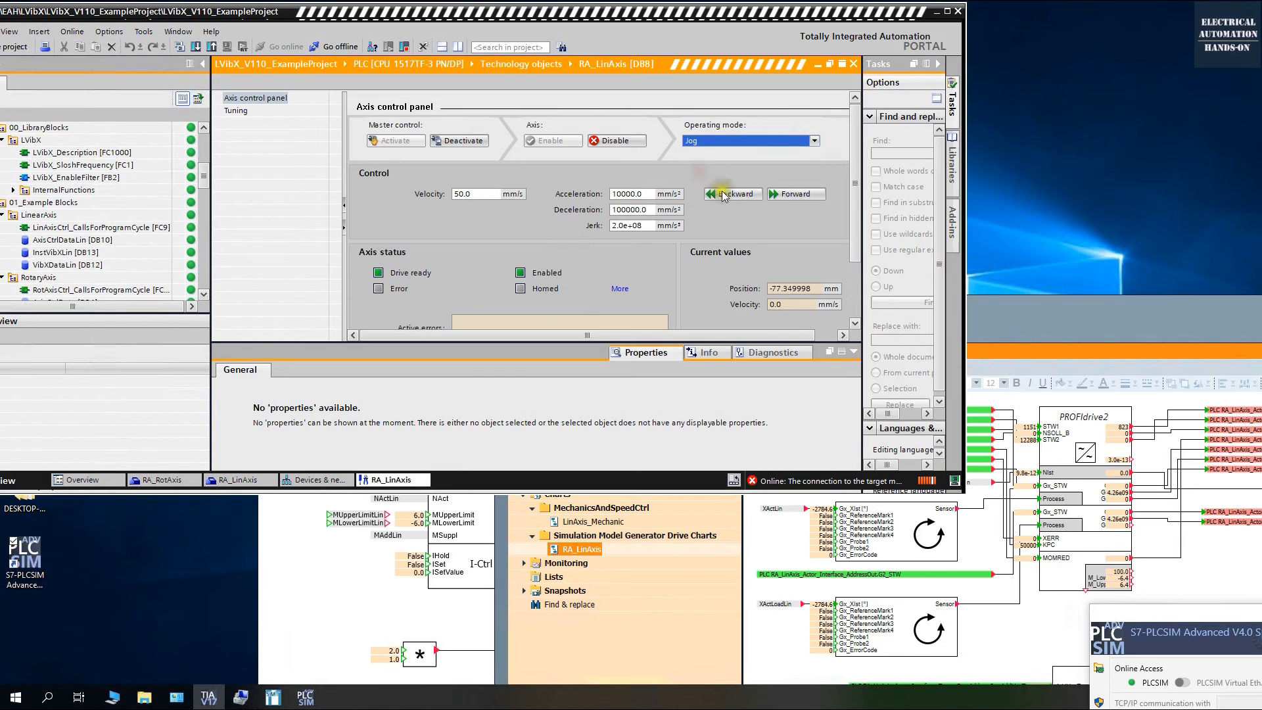
{"action": "left_click", "coordinate": [799, 196]}
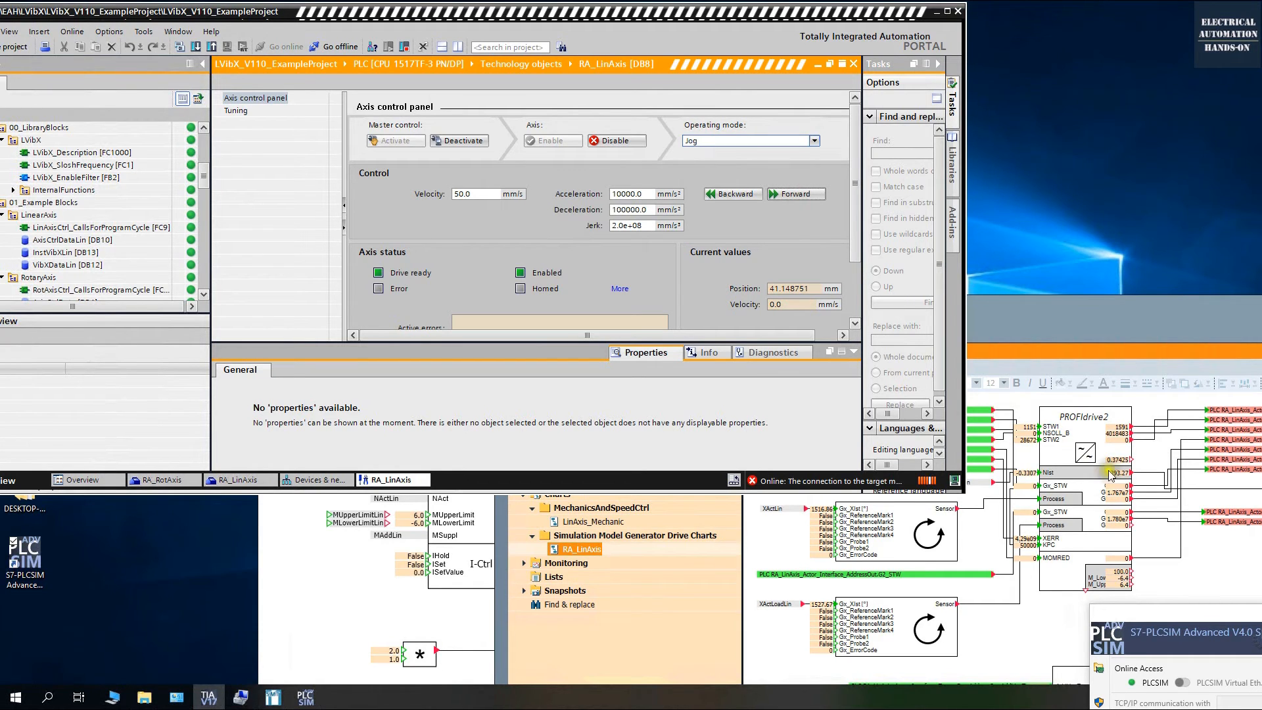
{"action": "left_click", "coordinate": [734, 195]}
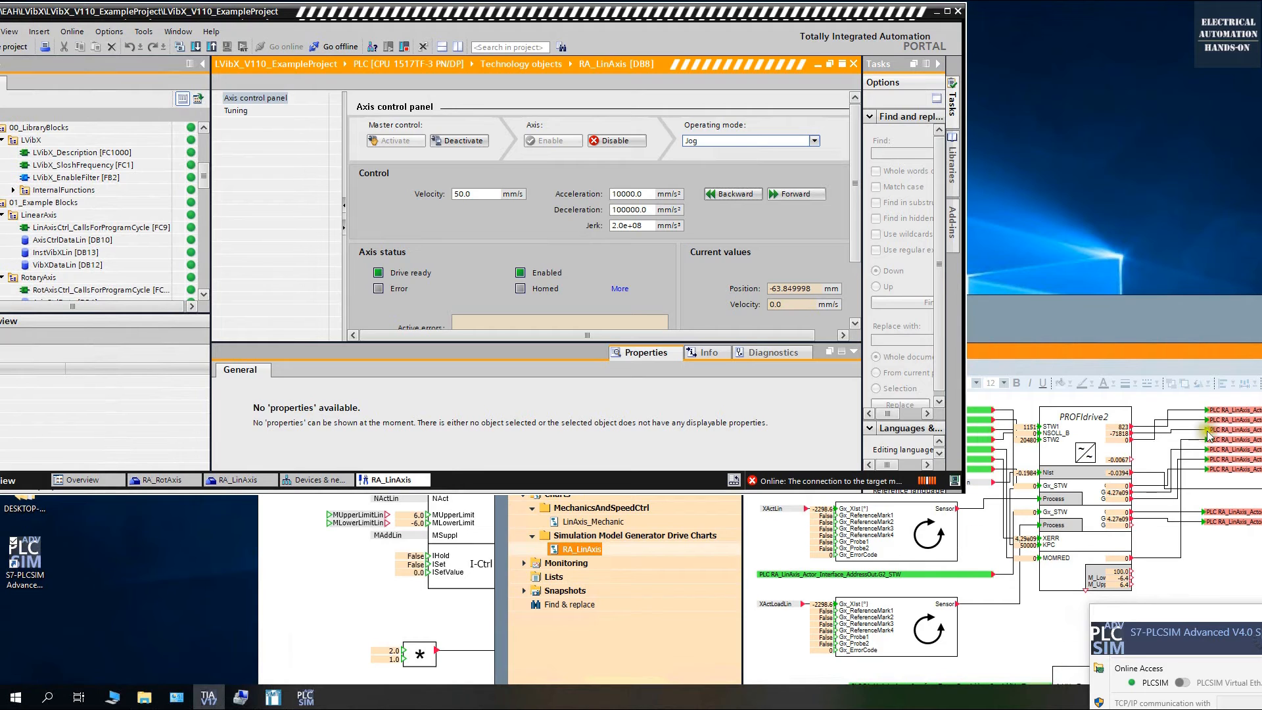
Open the LinAxis_Mechanic chart in SIMIT, place it over the simulation area and show its live signal values
{"action": "double_click", "coordinate": [577, 518]}
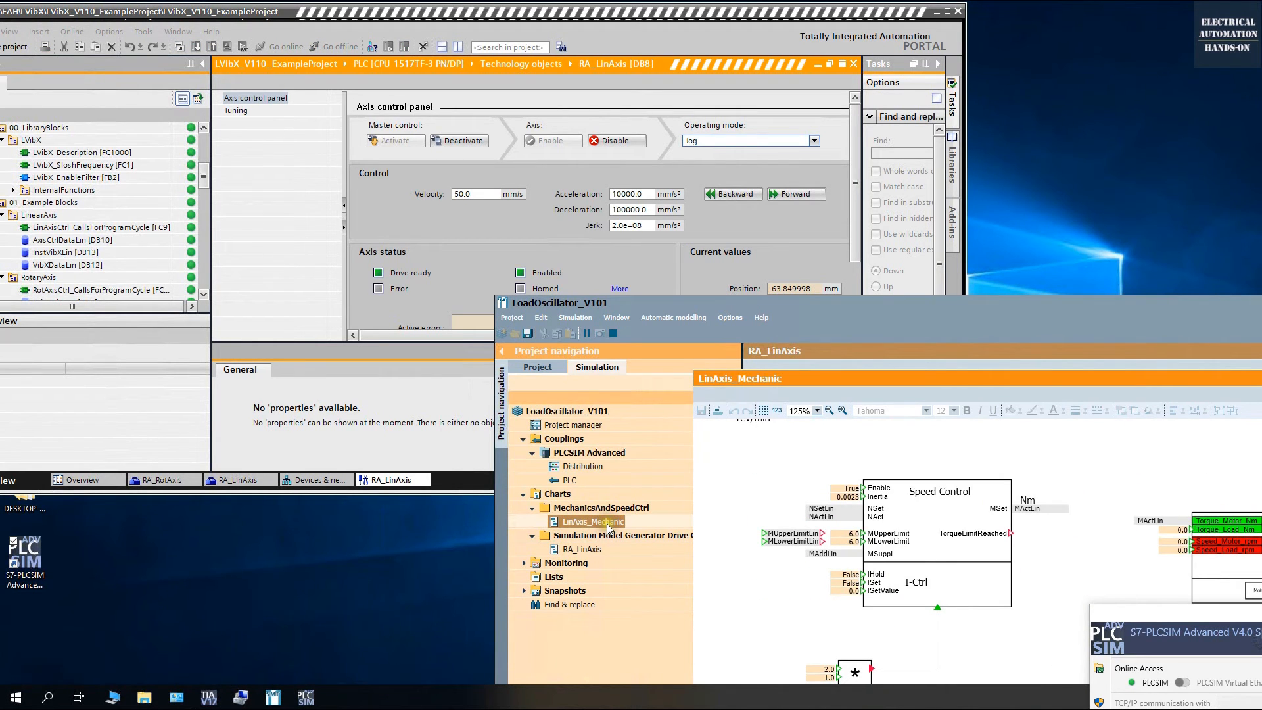
{"action": "left_click_drag", "start_coordinate": [877, 378], "coordinate": [843, 326]}
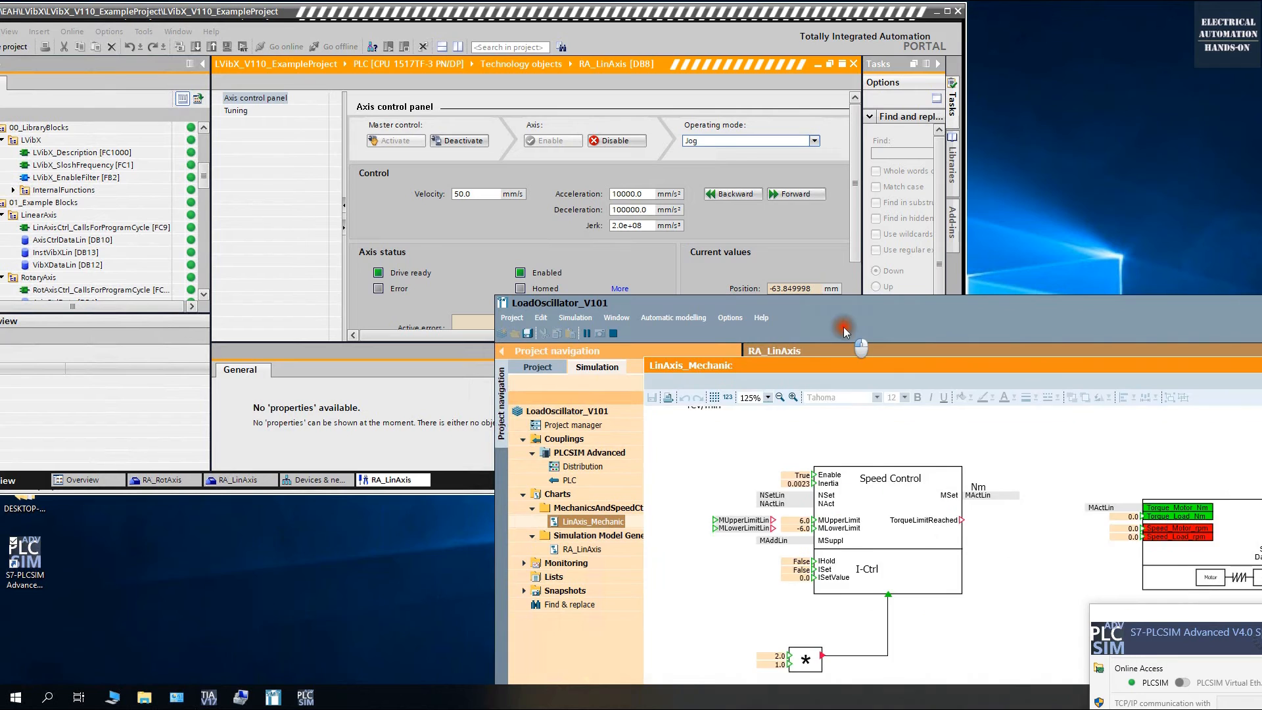
{"action": "left_click", "coordinate": [742, 361]}
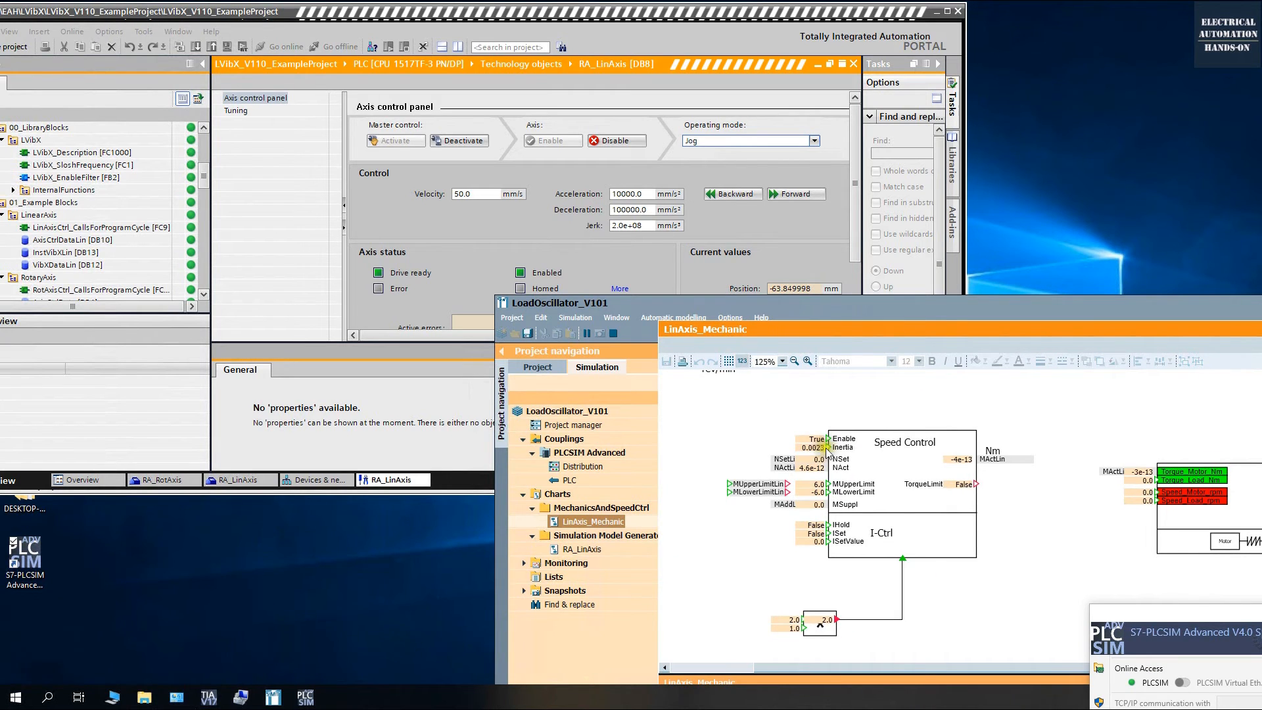
Jog RA_LinAxis forward at 50.0 mm/s while observing the Speed Control and motor-load signals, and minimize the LinAxis_Mechanic chart
{"action": "left_click", "coordinate": [784, 196]}
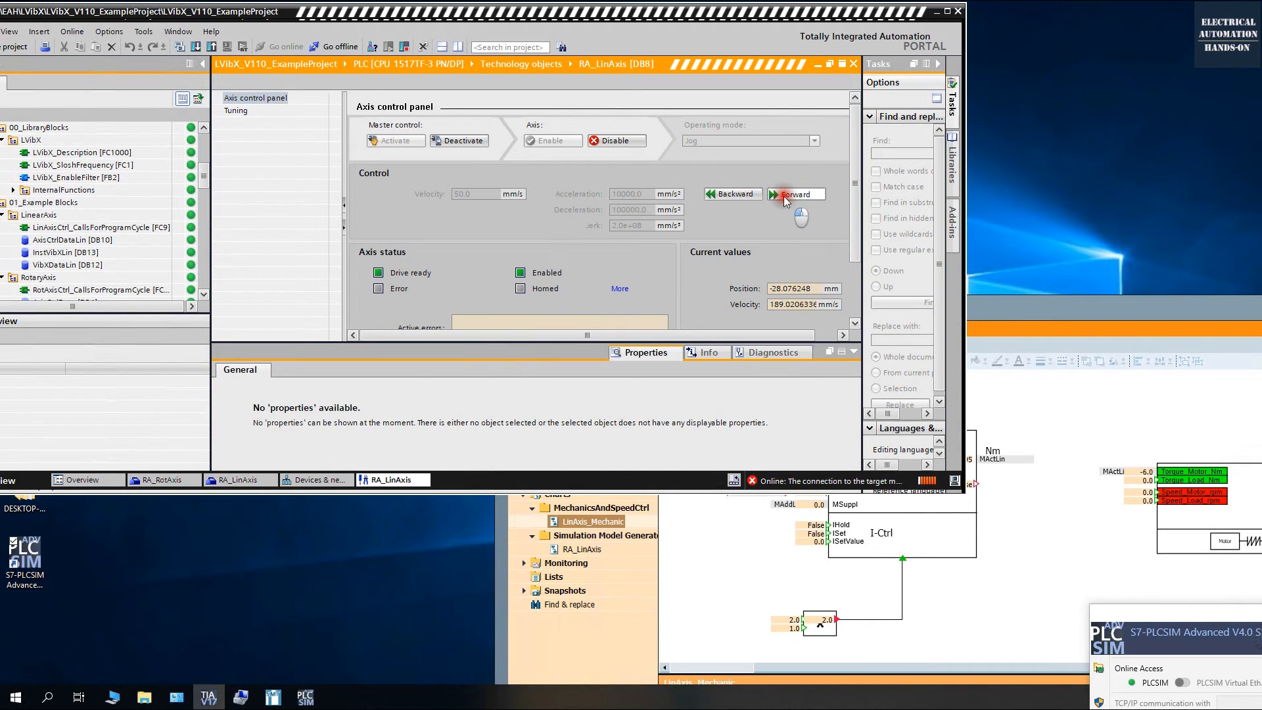
{"action": "left_click_drag", "start_coordinate": [786, 201], "coordinate": [786, 199]}
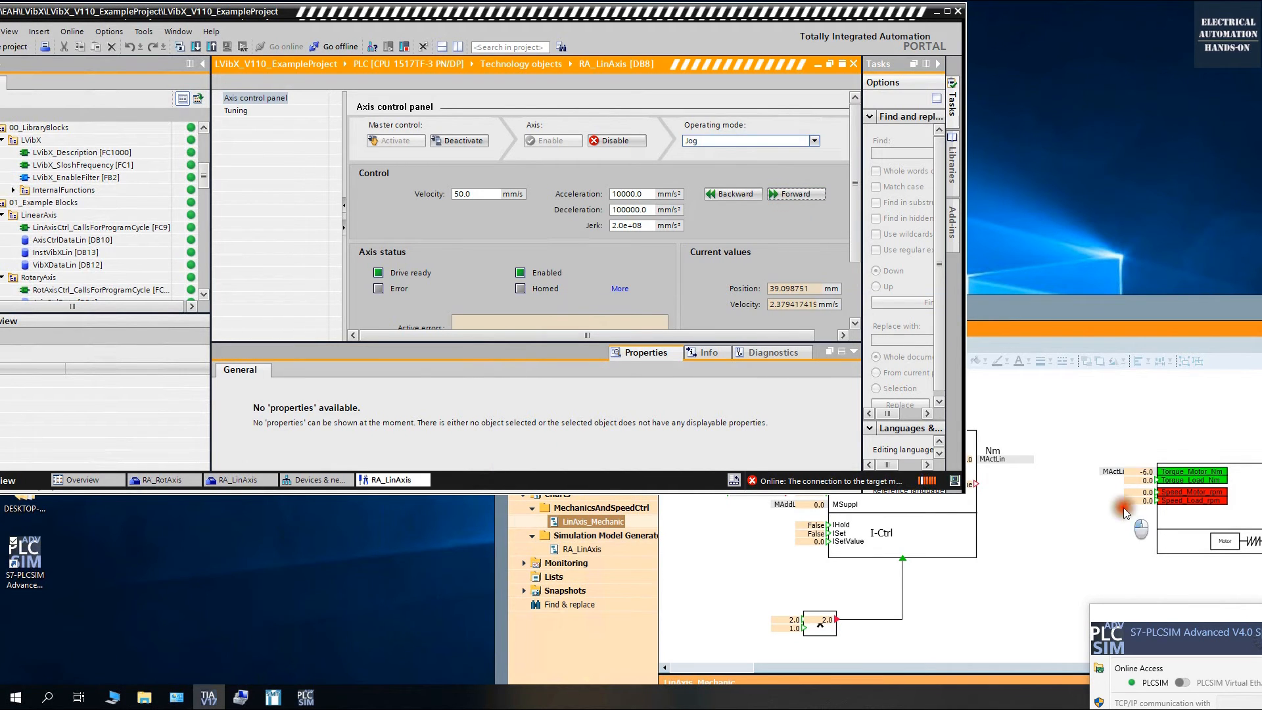
{"action": "left_click", "coordinate": [1000, 472]}
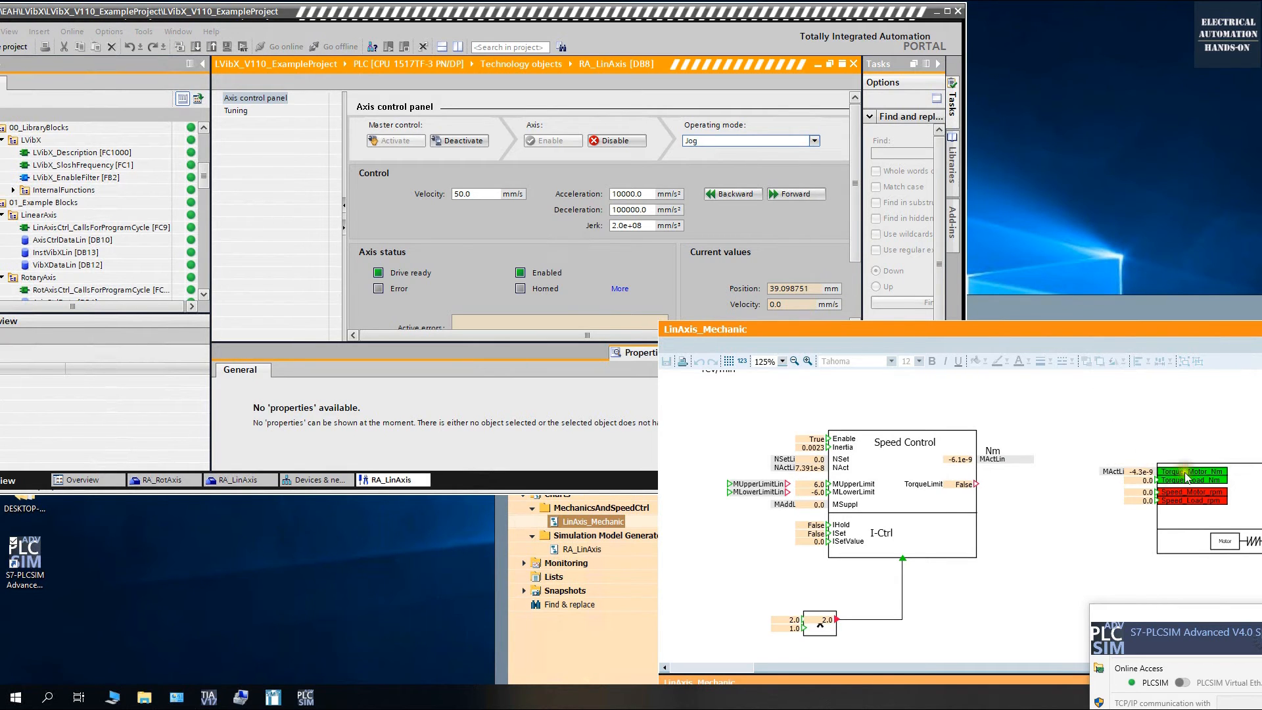
{"action": "left_click", "coordinate": [805, 196]}
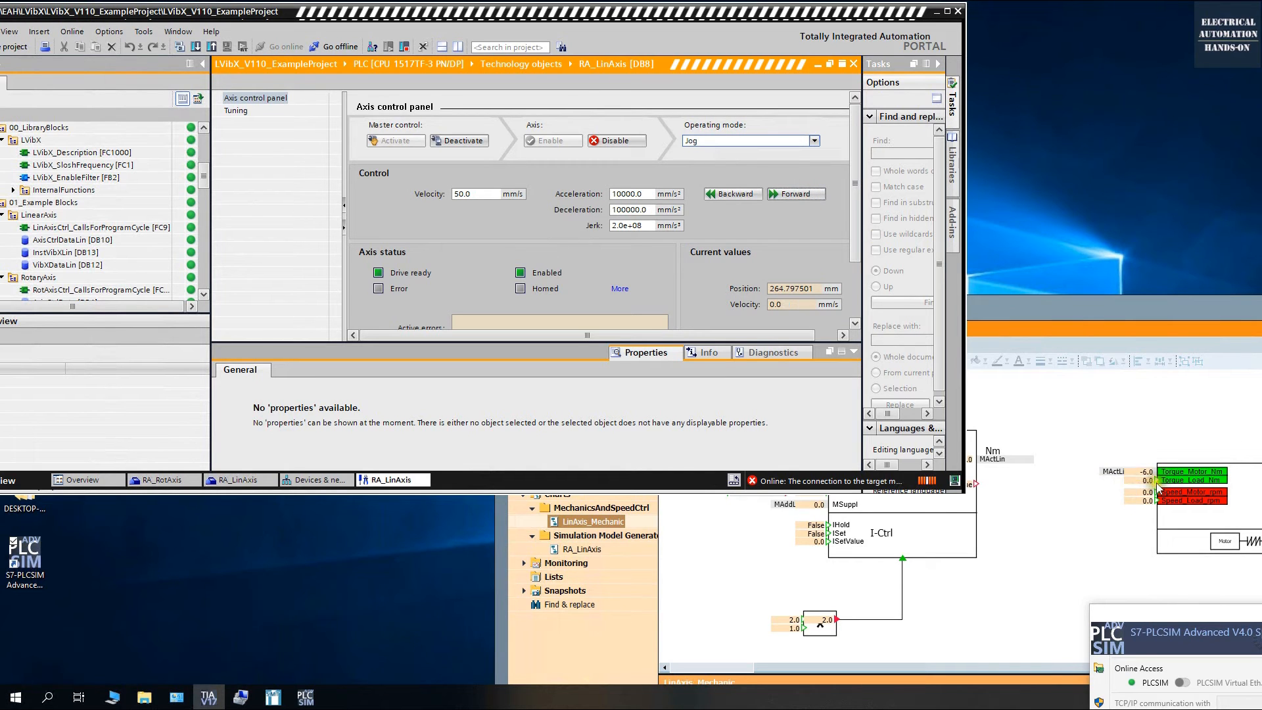
{"action": "left_click", "coordinate": [1111, 537]}
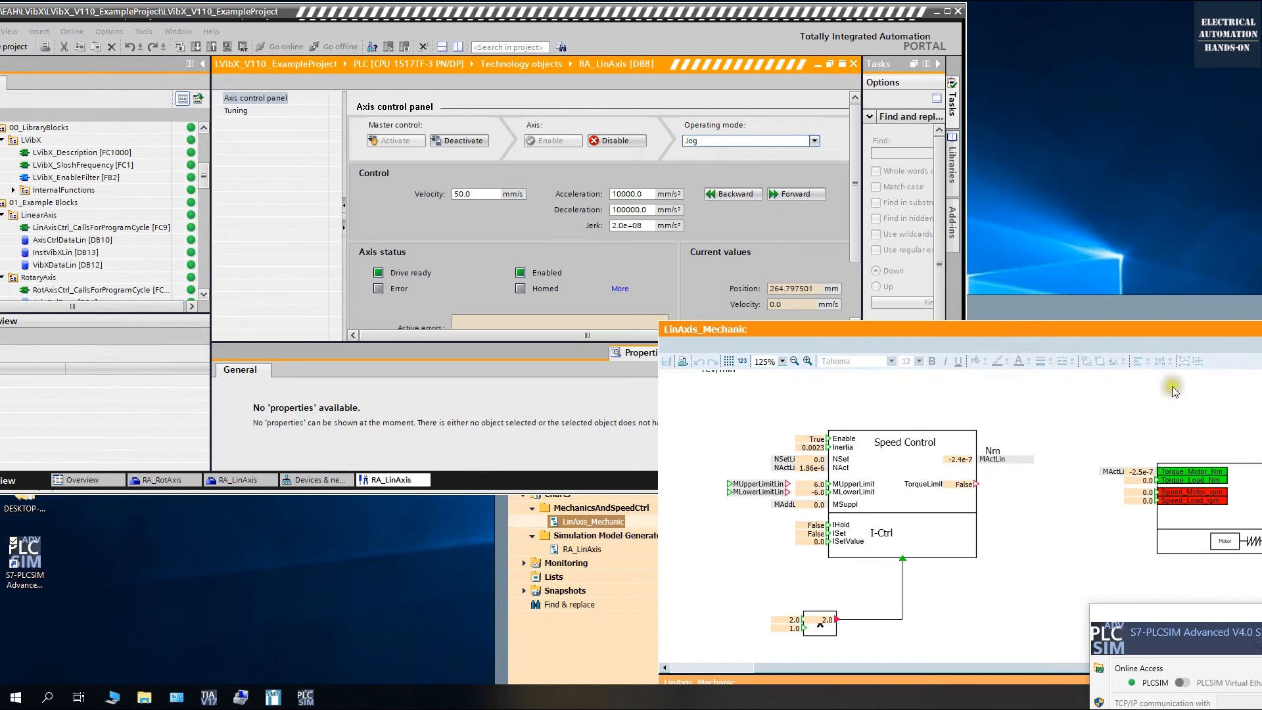
{"action": "left_click_drag", "start_coordinate": [1183, 329], "coordinate": [955, 310]}
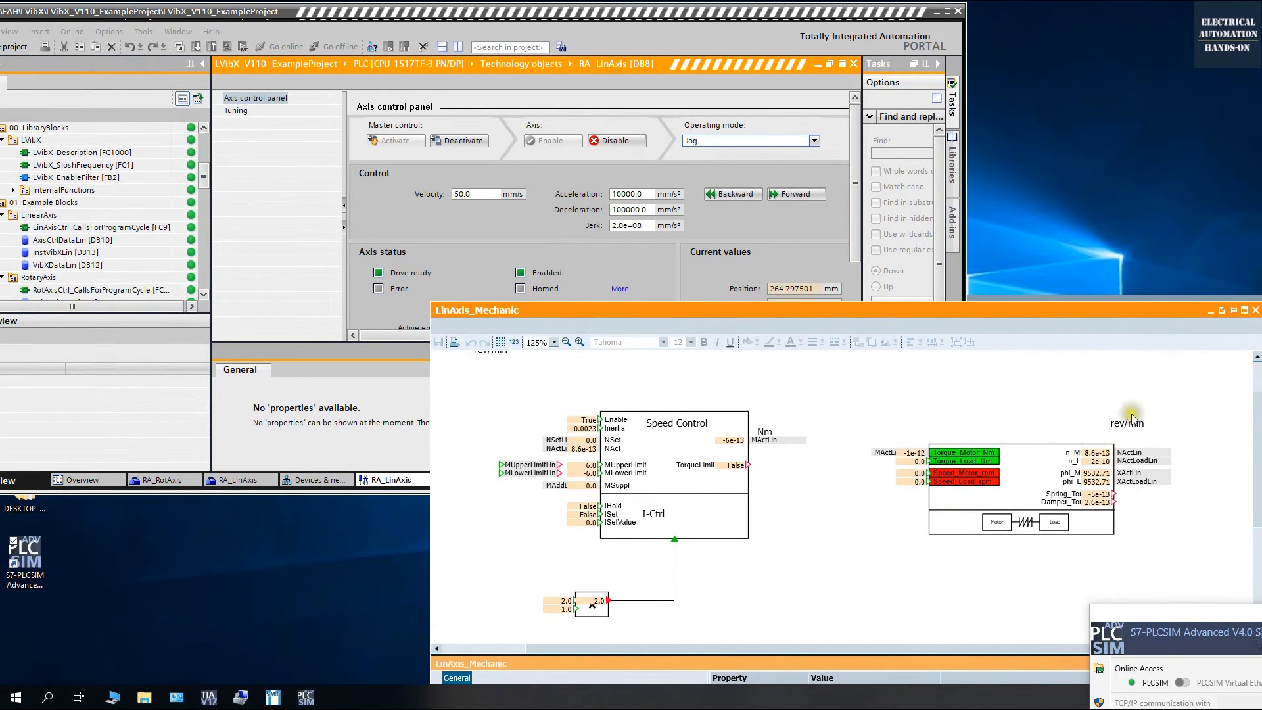
{"action": "left_click", "coordinate": [1211, 311]}
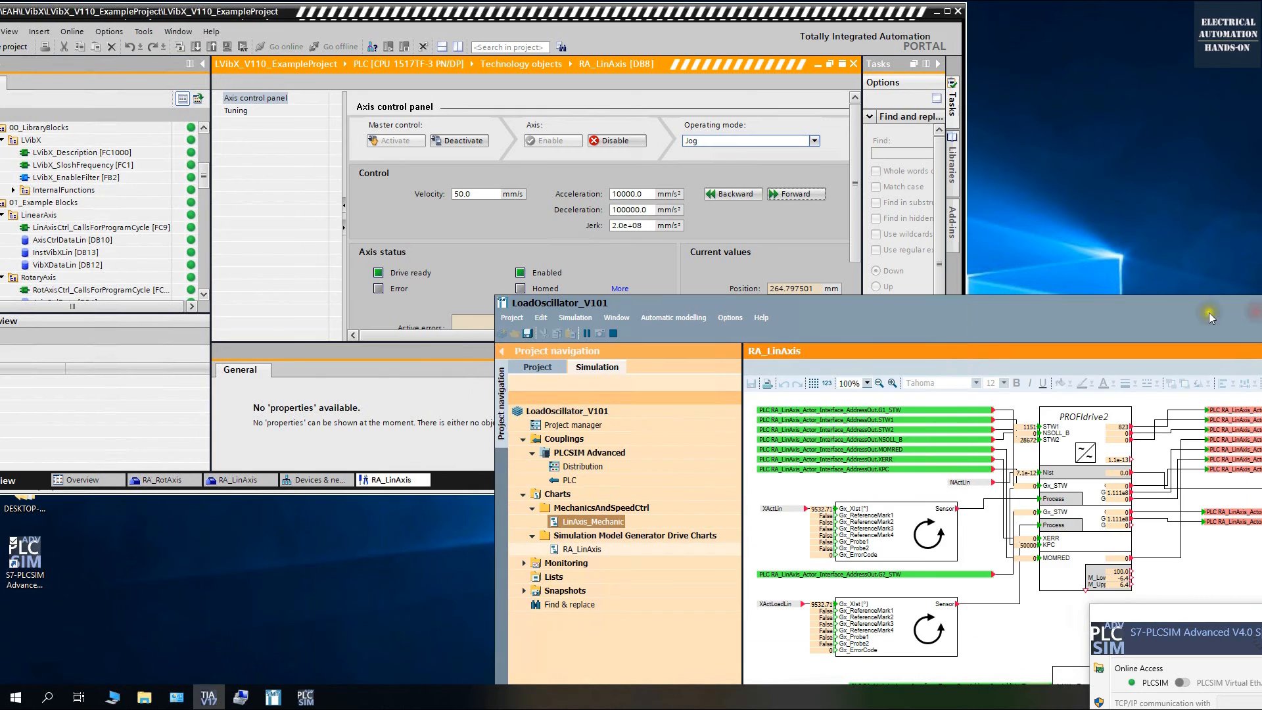
Enlarge the project tree and axis control panel in TIA Portal, shift its window into view and collapse the RA_LinAxis node
{"action": "left_click", "coordinate": [698, 240]}
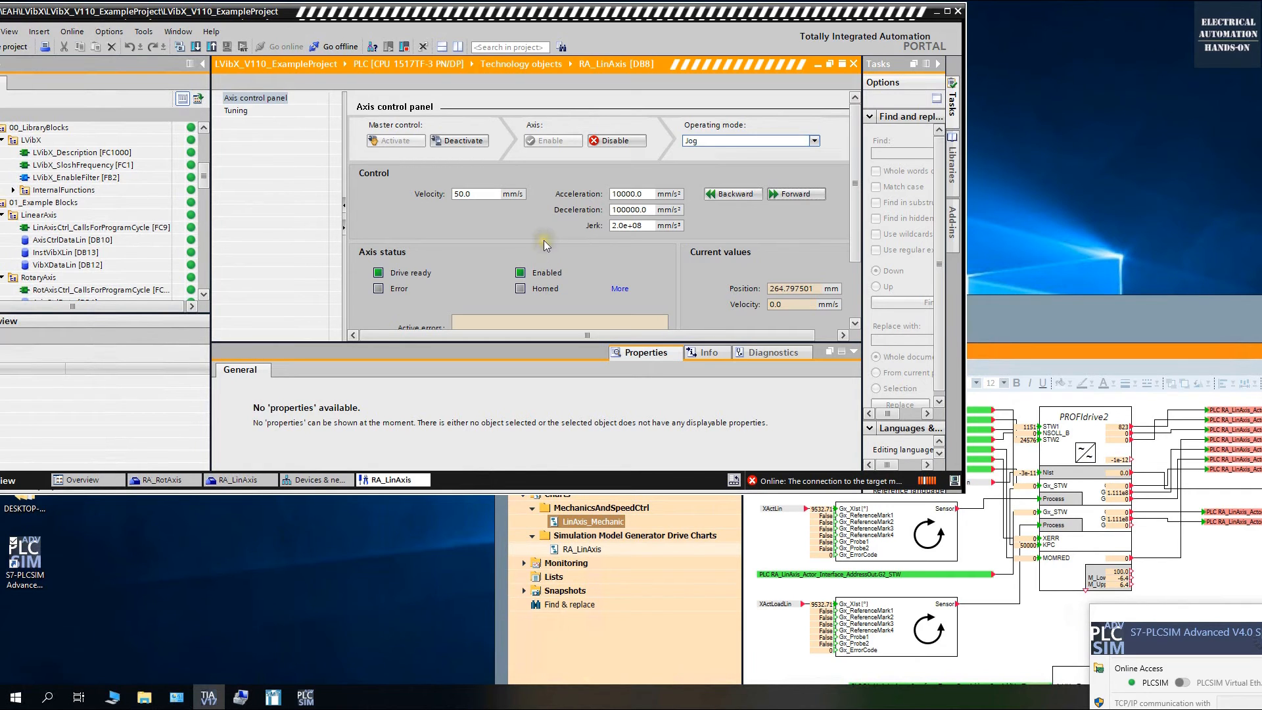
{"action": "left_click_drag", "start_coordinate": [170, 314], "coordinate": [170, 426]}
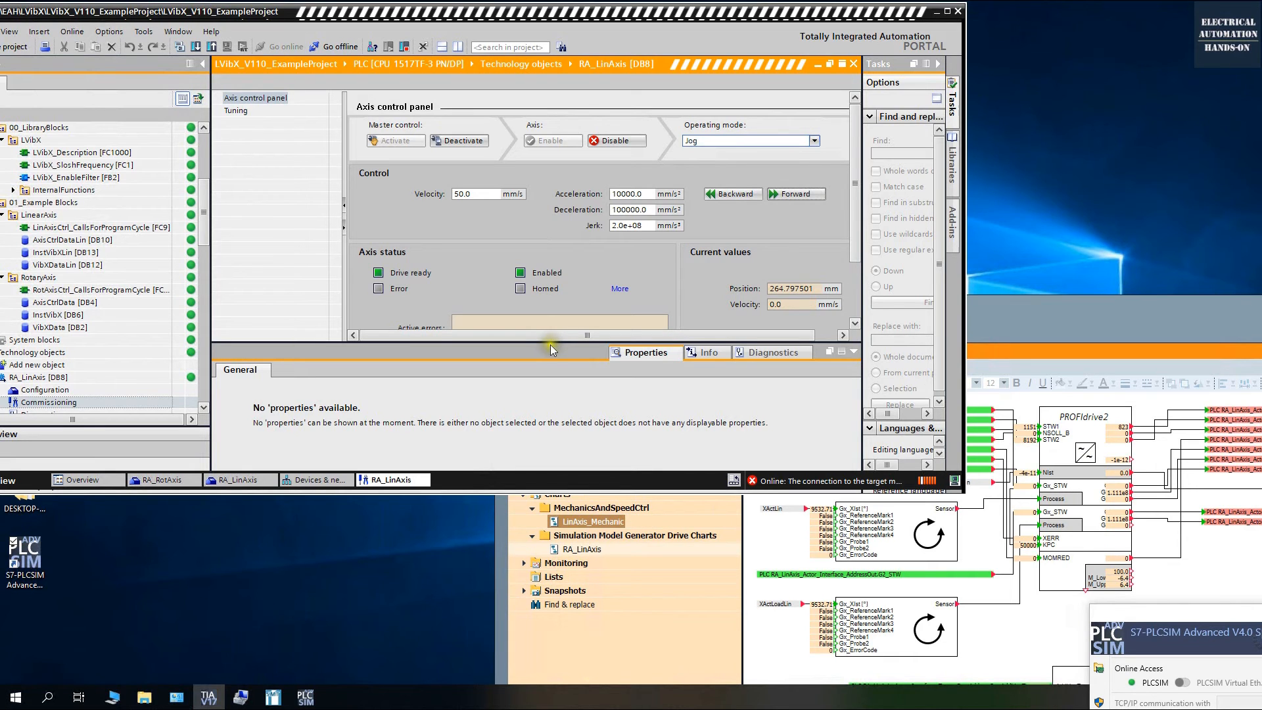
{"action": "left_click_drag", "start_coordinate": [550, 345], "coordinate": [537, 428]}
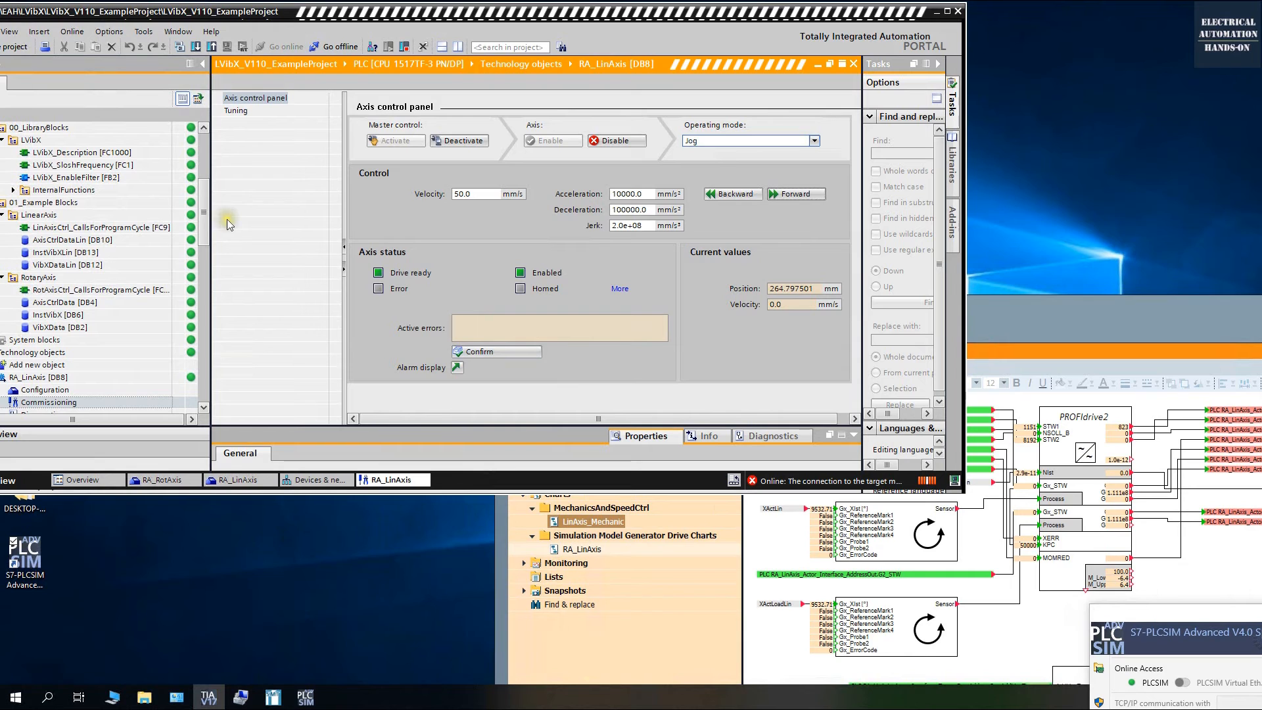
{"action": "left_click", "coordinate": [615, 20]}
{"action": "left_click_drag", "start_coordinate": [615, 20], "coordinate": [679, 25]}
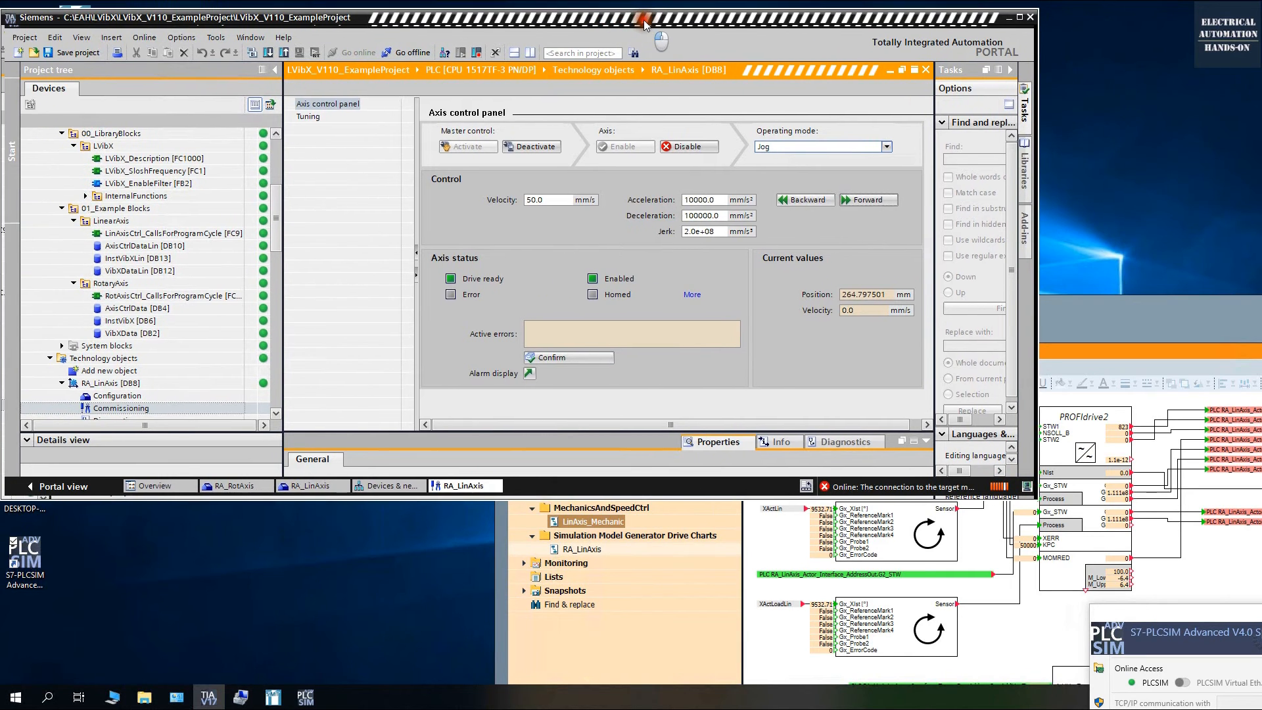
{"action": "left_click", "coordinate": [1114, 317]}
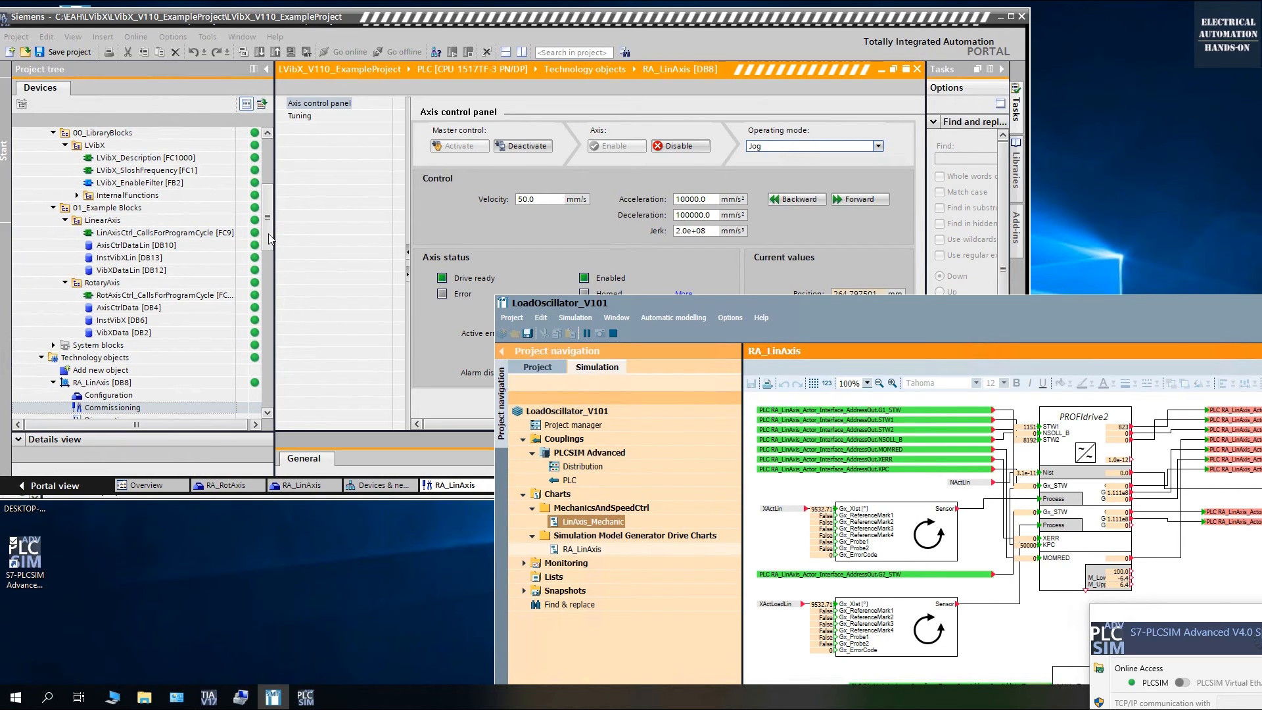
{"action": "double_click", "coordinate": [93, 384]}
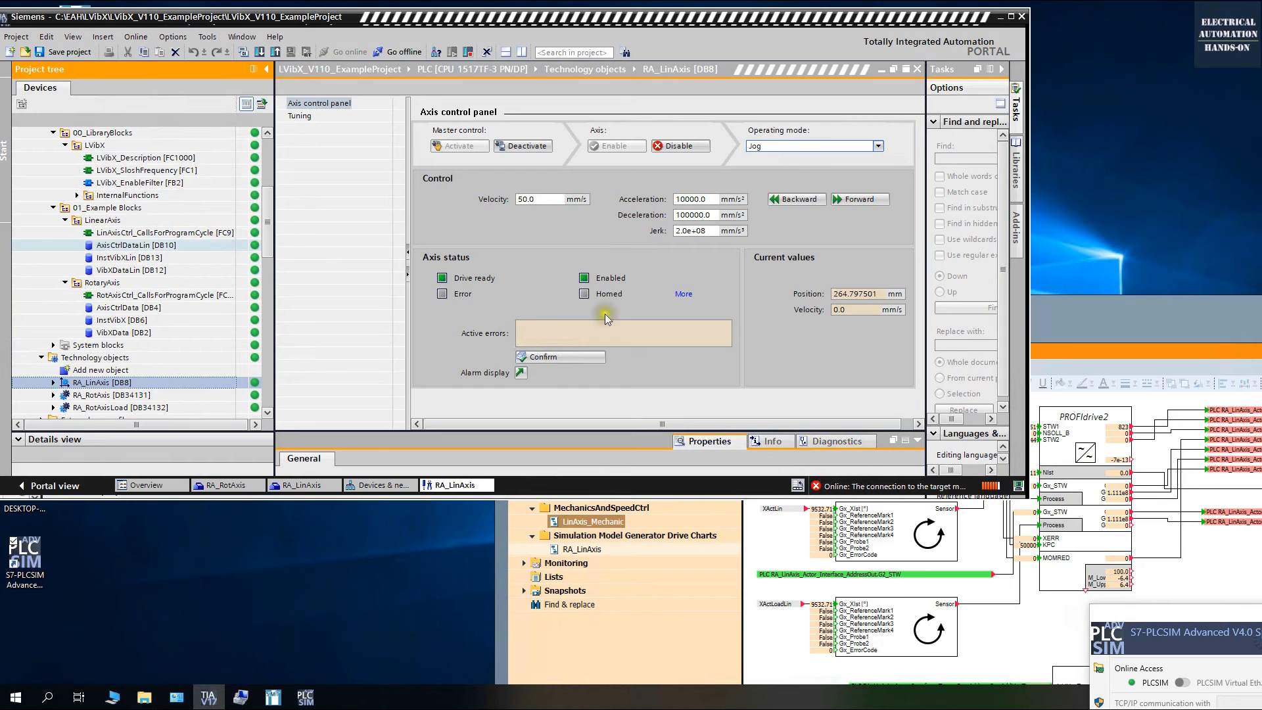
Review the SIMATIC VibX (VIBration eXtinction) application example on the Siemens support page and return to TIA Portal
{"action": "left_click", "coordinate": [1087, 321]}
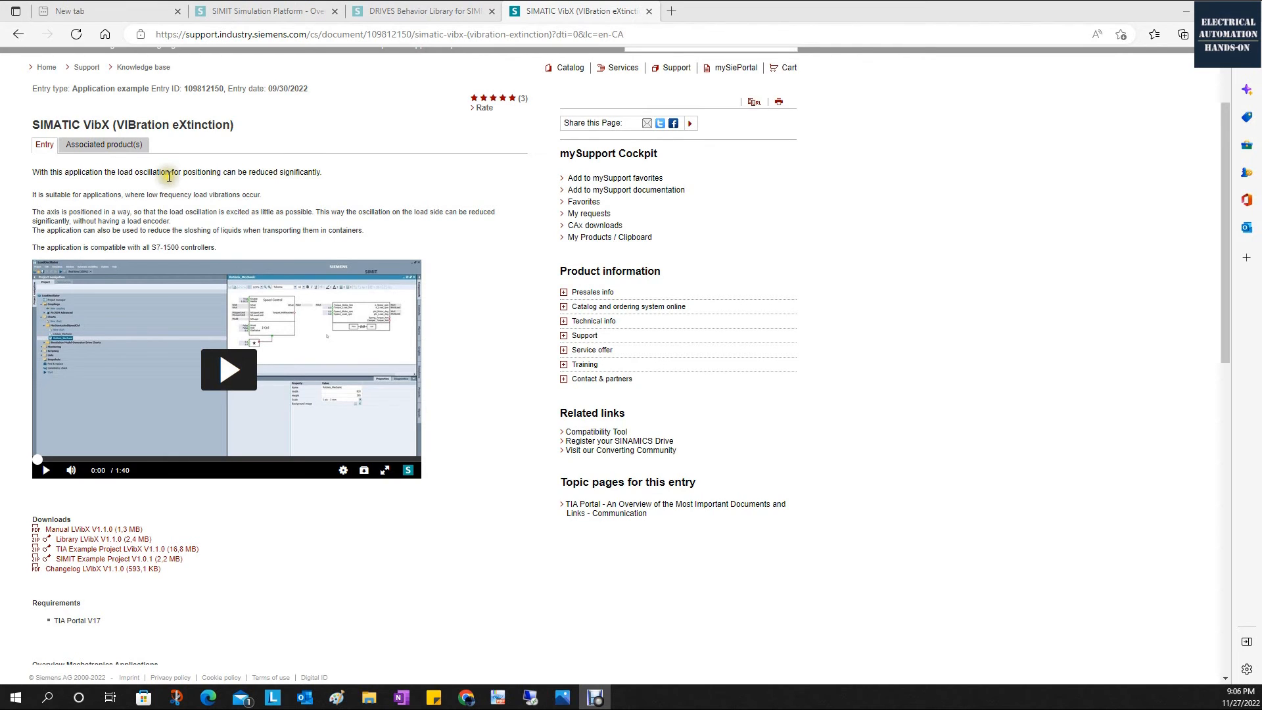
{"action": "left_click", "coordinate": [459, 541]}
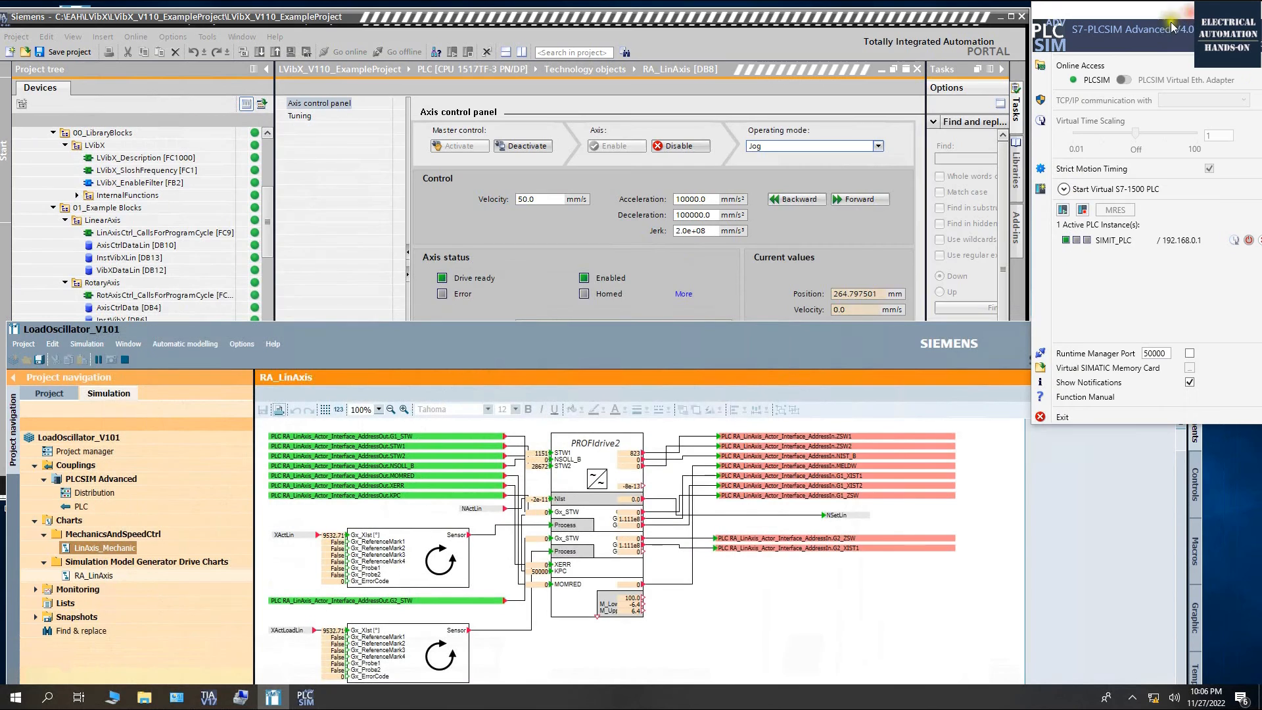
{"action": "left_click", "coordinate": [680, 289]}
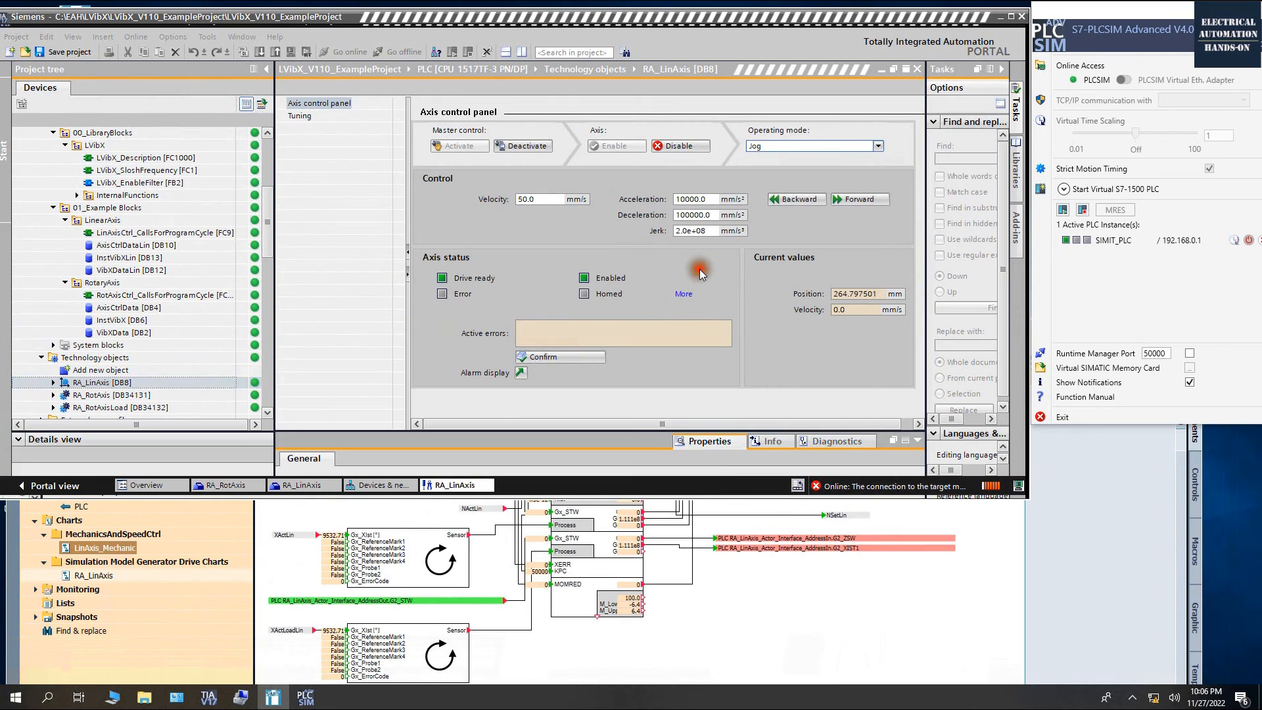
Open the LinAxisCtrl watch table from the PLC's watch and force tables
{"action": "left_click", "coordinate": [138, 332]}
{"action": "scroll", "coordinate": [76, 342], "scroll_direction": "down", "scroll_amount": 3}
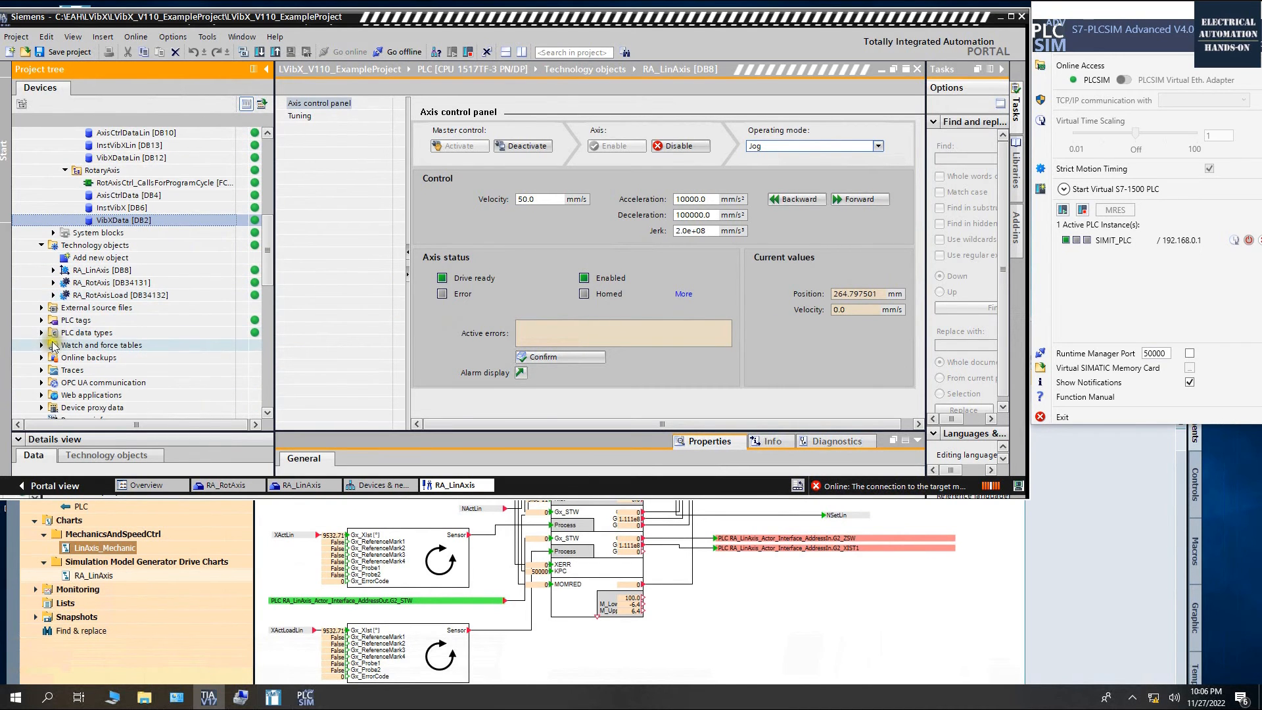
{"action": "left_click", "coordinate": [41, 346]}
{"action": "scroll", "coordinate": [72, 348], "scroll_direction": "down", "scroll_amount": 1}
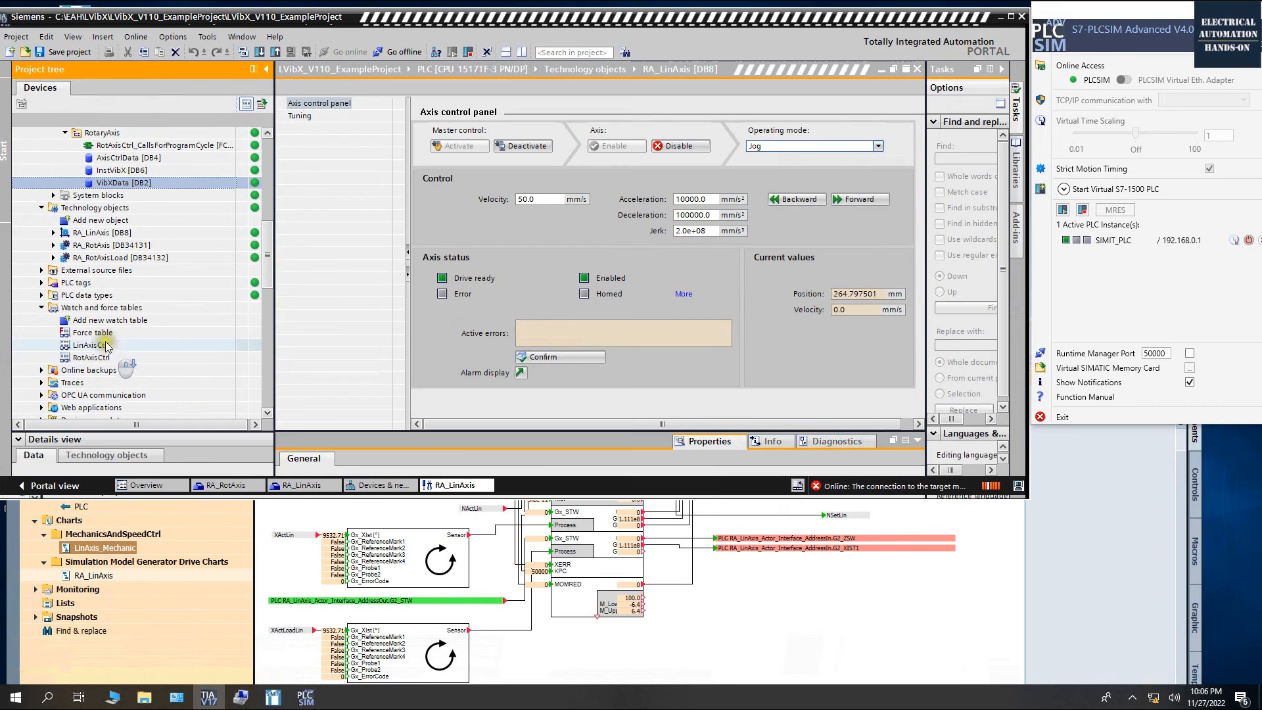
{"action": "left_click", "coordinate": [105, 344]}
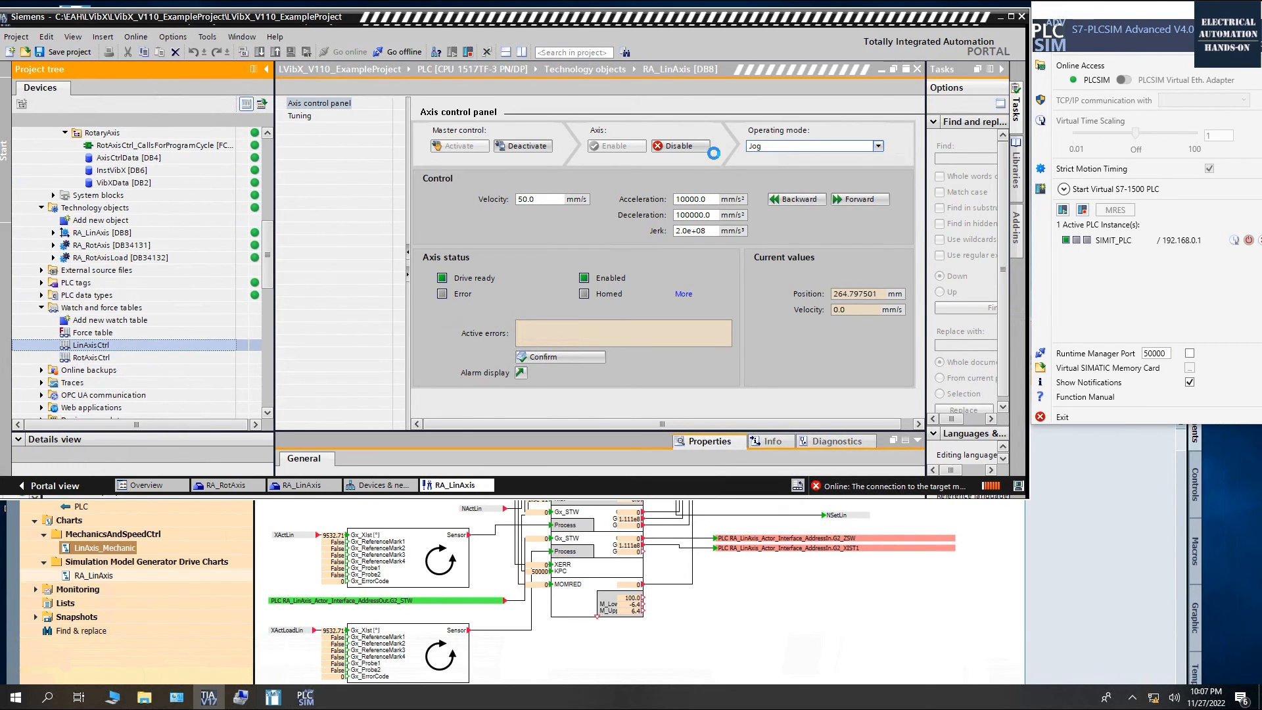
Show the cross-reference information for "VibXDataLin".enable and go to its use in Network 2 of MC-PostServo
{"action": "left_click", "coordinate": [384, 234]}
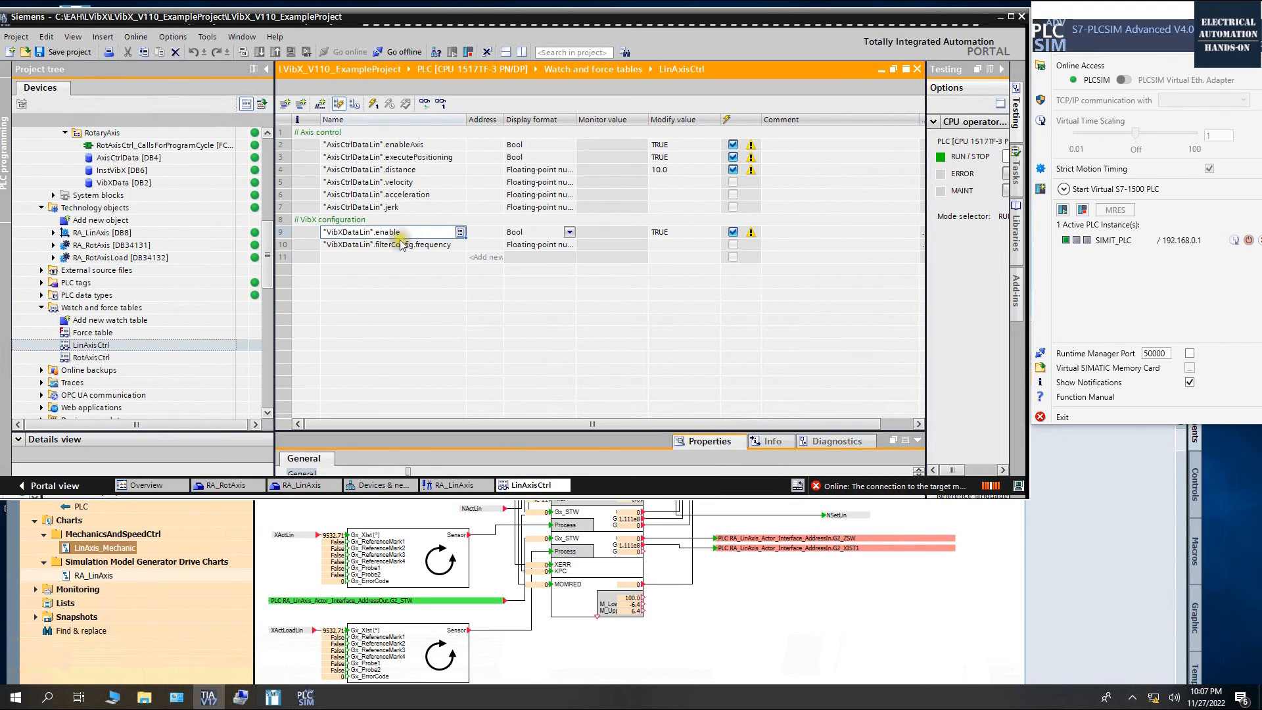
{"action": "right_click", "coordinate": [364, 233]}
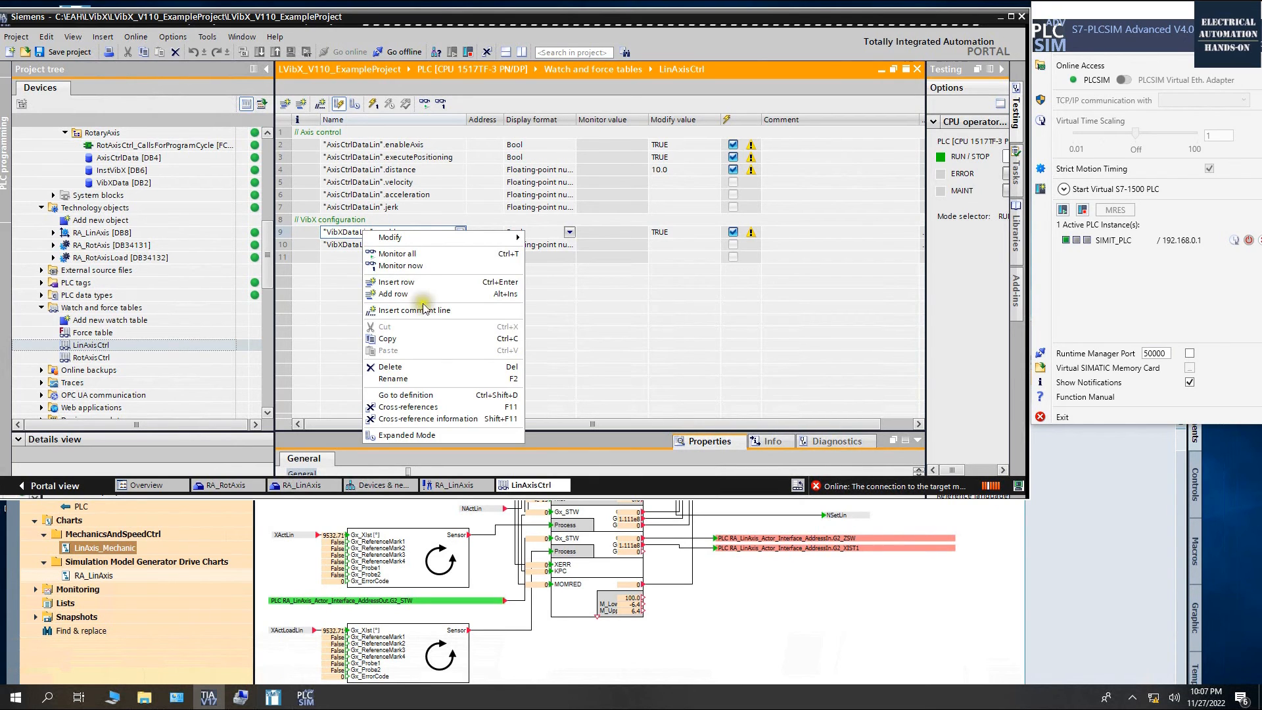
{"action": "left_click", "coordinate": [431, 419]}
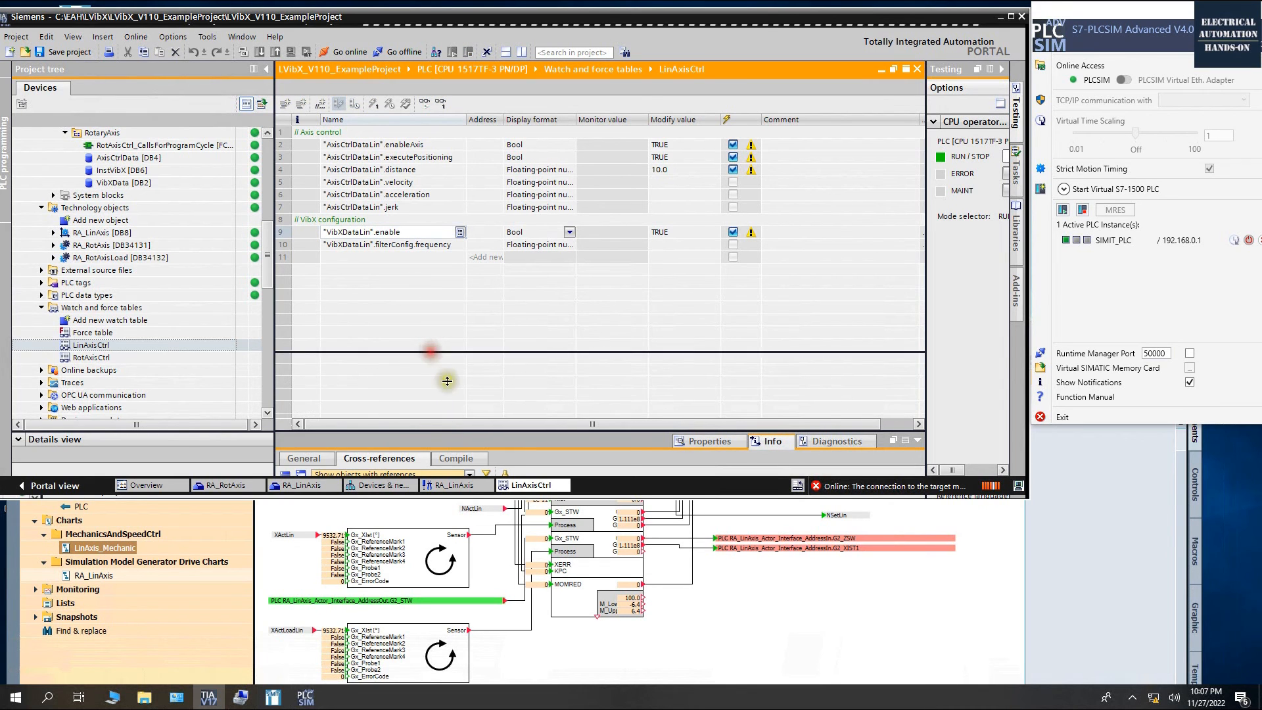
{"action": "left_click", "coordinate": [495, 528]}
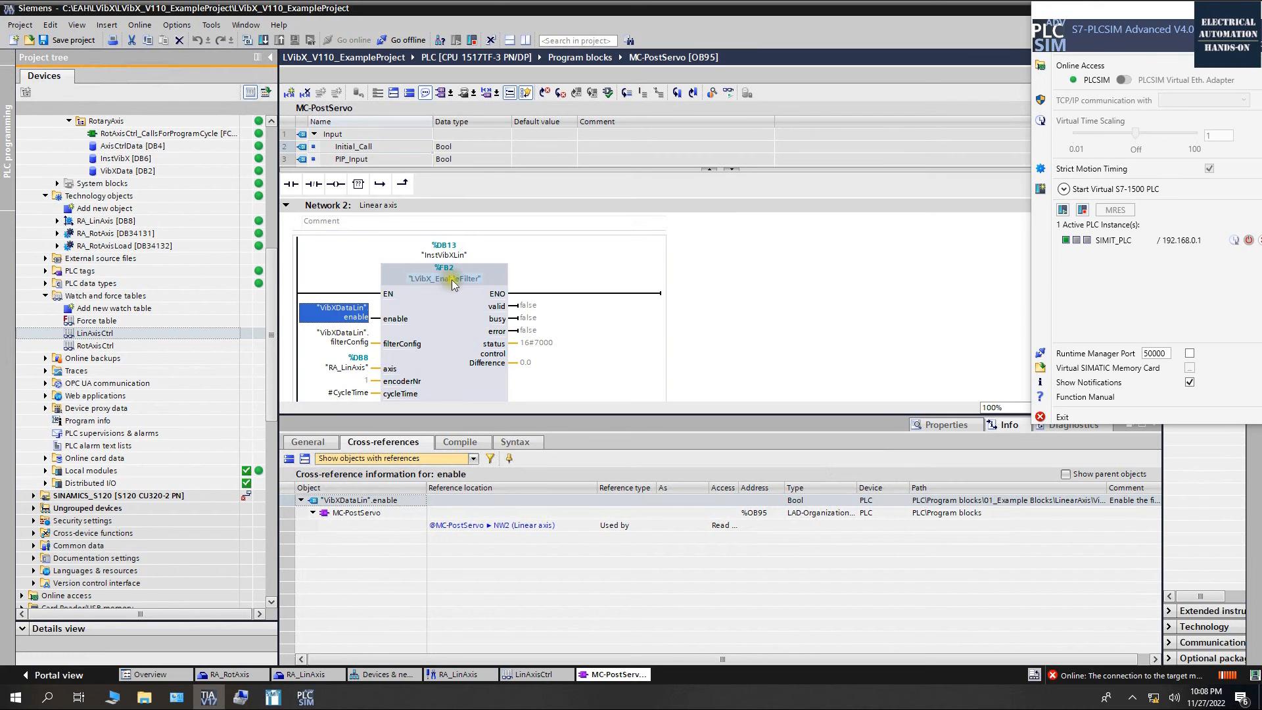
Locate LVibX_EnableFilter [FB2] among the LVibX library blocks in the project tree
{"action": "scroll", "coordinate": [269, 252], "scroll_direction": "up", "scroll_amount": 1}
{"action": "scroll", "coordinate": [269, 252], "scroll_direction": "up", "scroll_amount": 10}
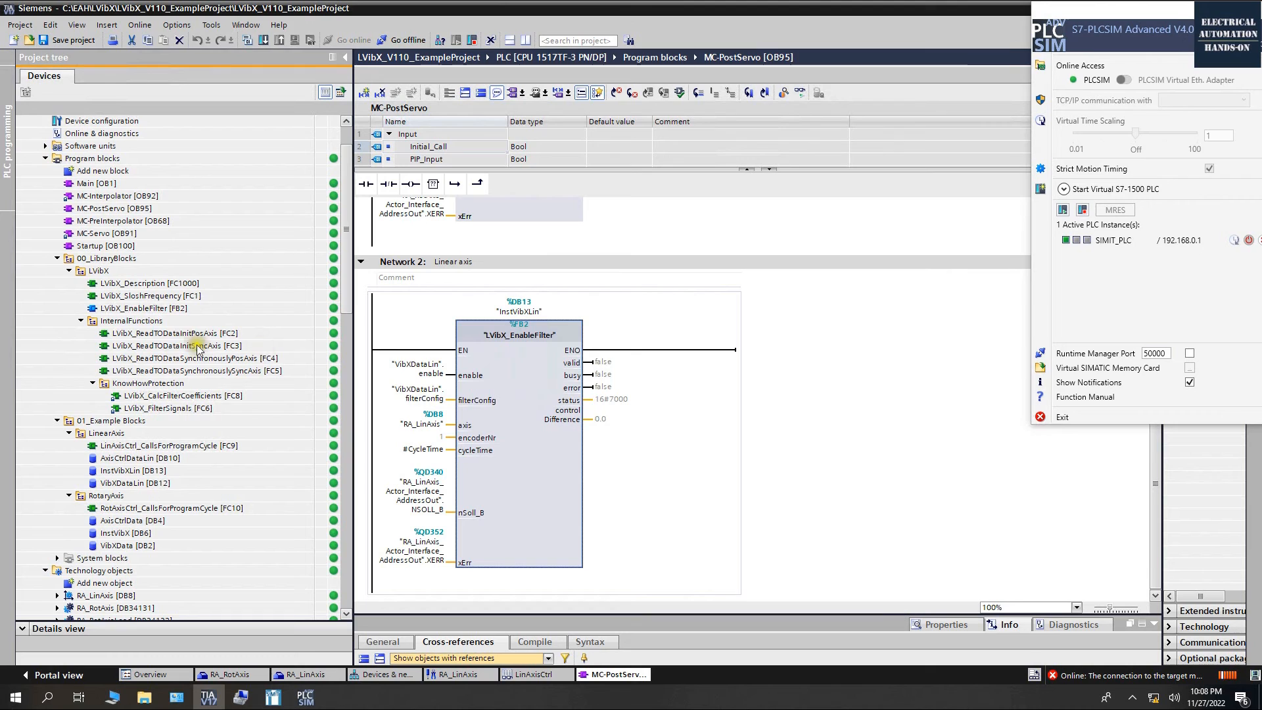
{"action": "left_click", "coordinate": [137, 309]}
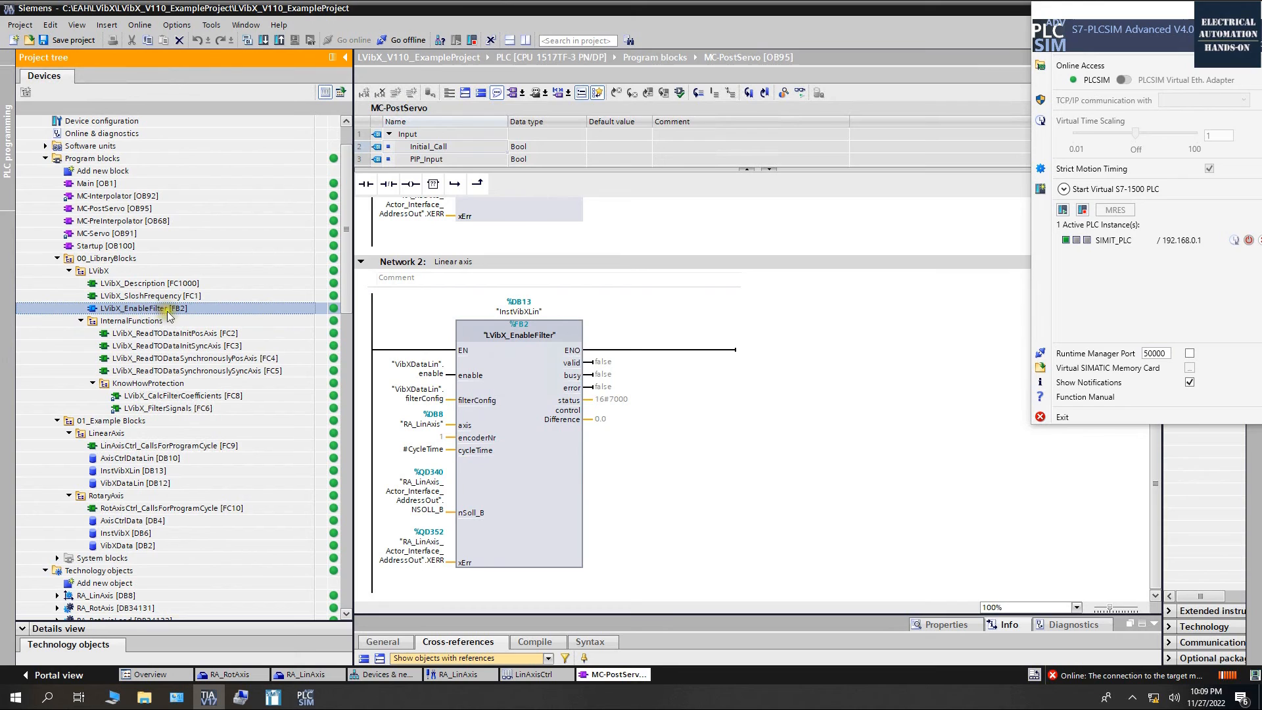
Open the LVibX_EnableFilter block from its call in Network 2, review its code through the outputs region and close it
{"action": "left_click", "coordinate": [524, 364]}
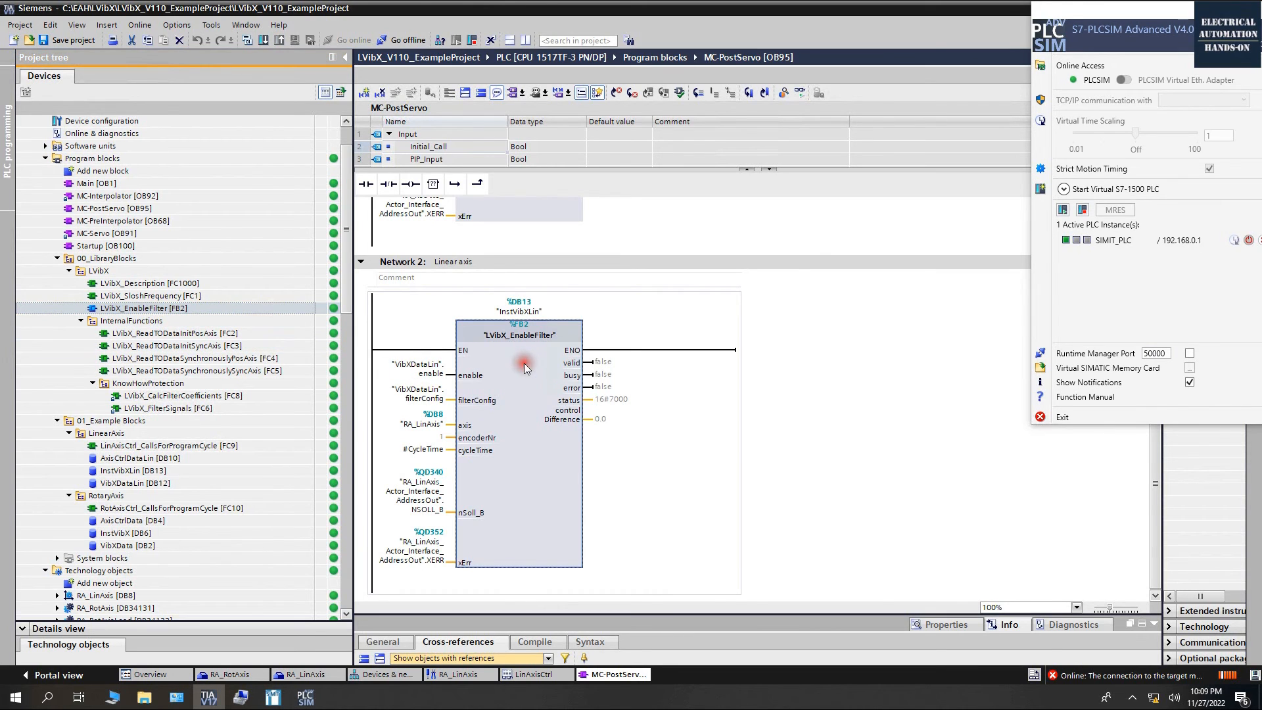
{"action": "double_click", "coordinate": [524, 363]}
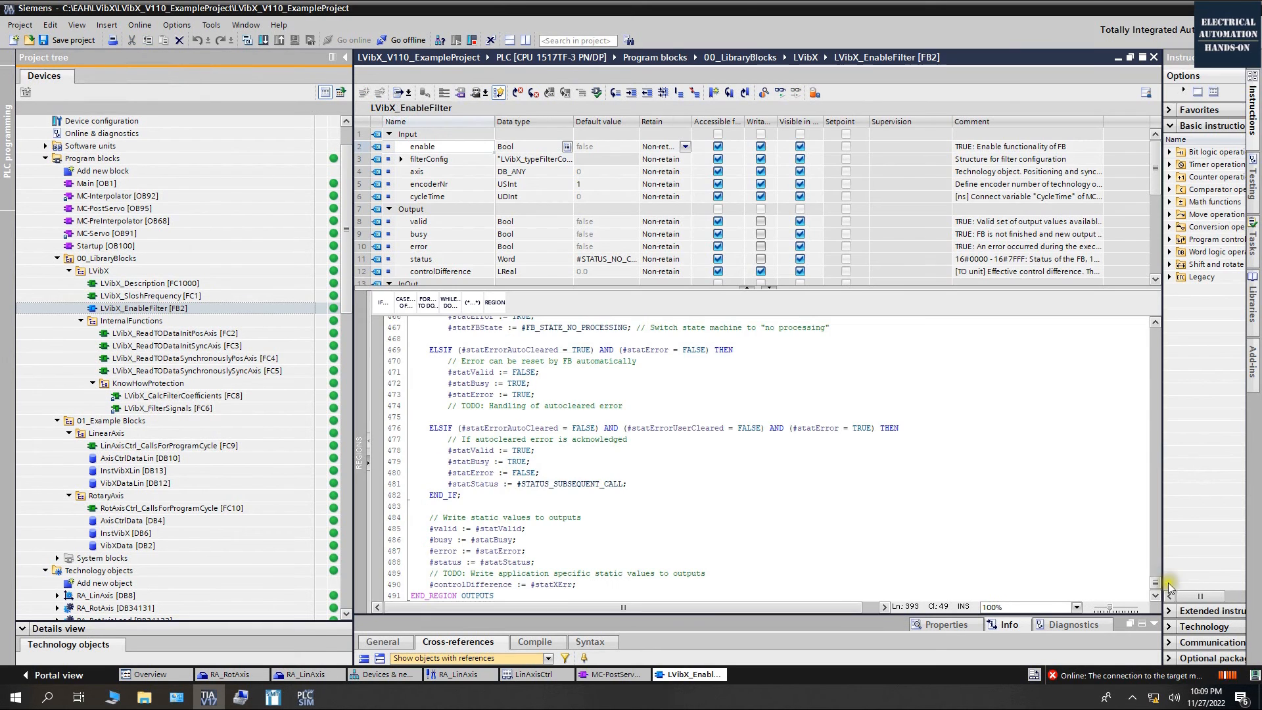
{"action": "left_click_drag", "start_coordinate": [1155, 582], "coordinate": [1155, 594]}
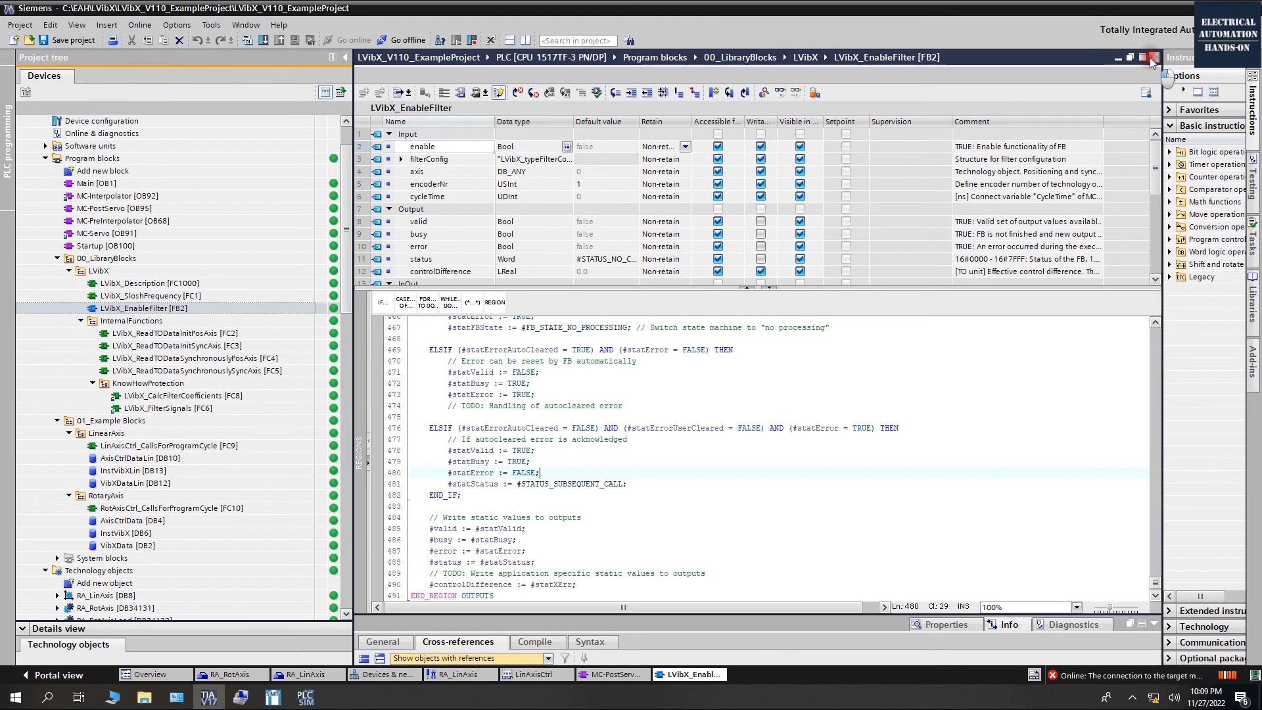
{"action": "left_click", "coordinate": [1151, 62]}
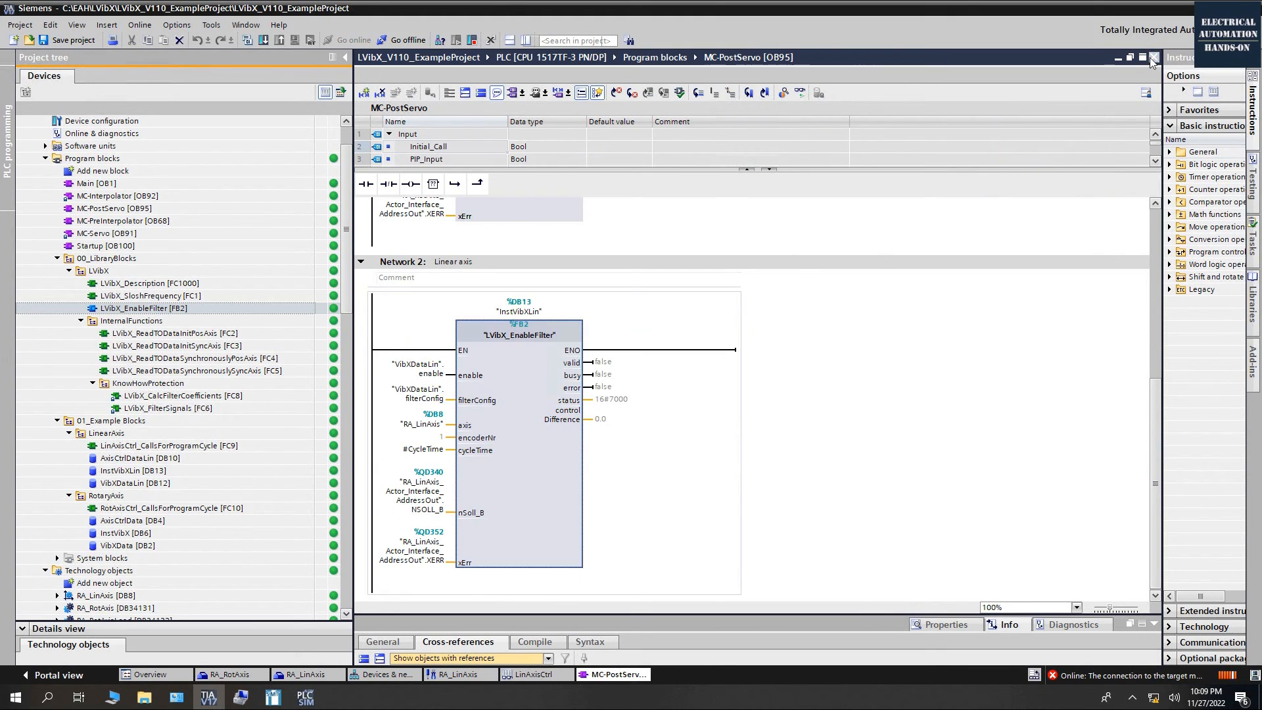
Examine the "VibXDataLin".enable input on the LVibX_EnableFilter call for the linear axis
{"action": "left_click", "coordinate": [430, 374]}
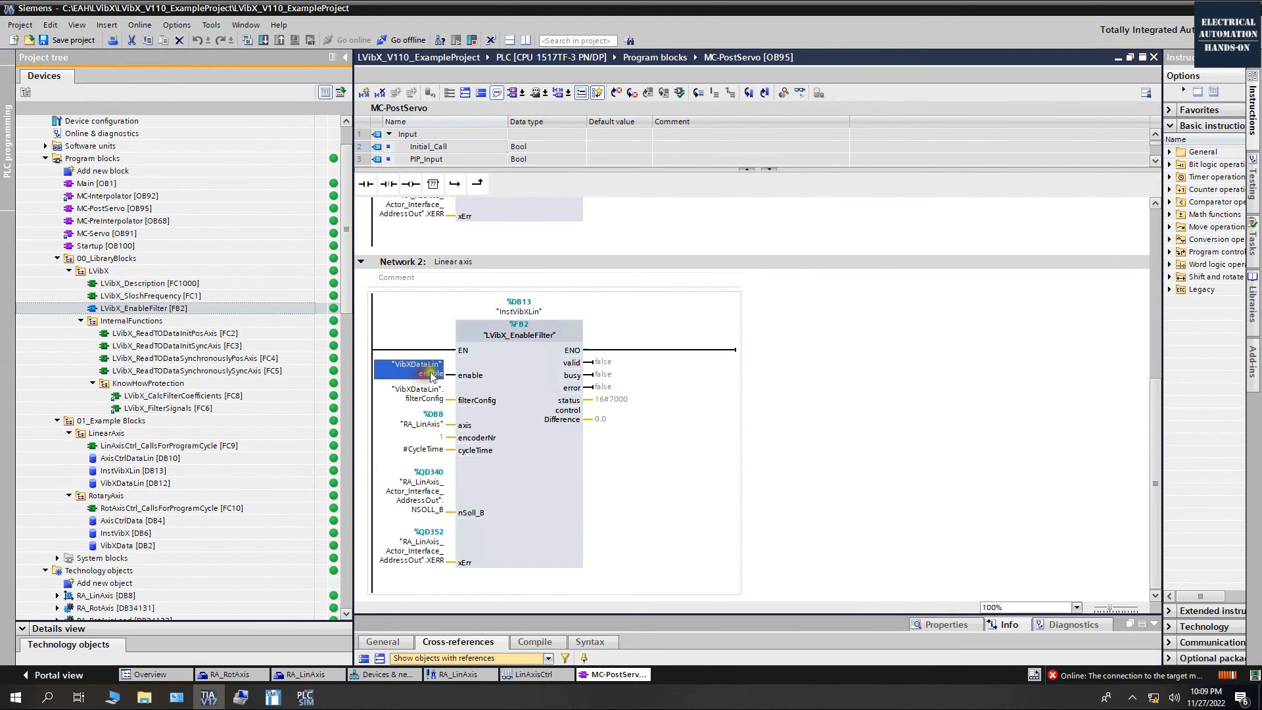
{"action": "left_click", "coordinate": [552, 380]}
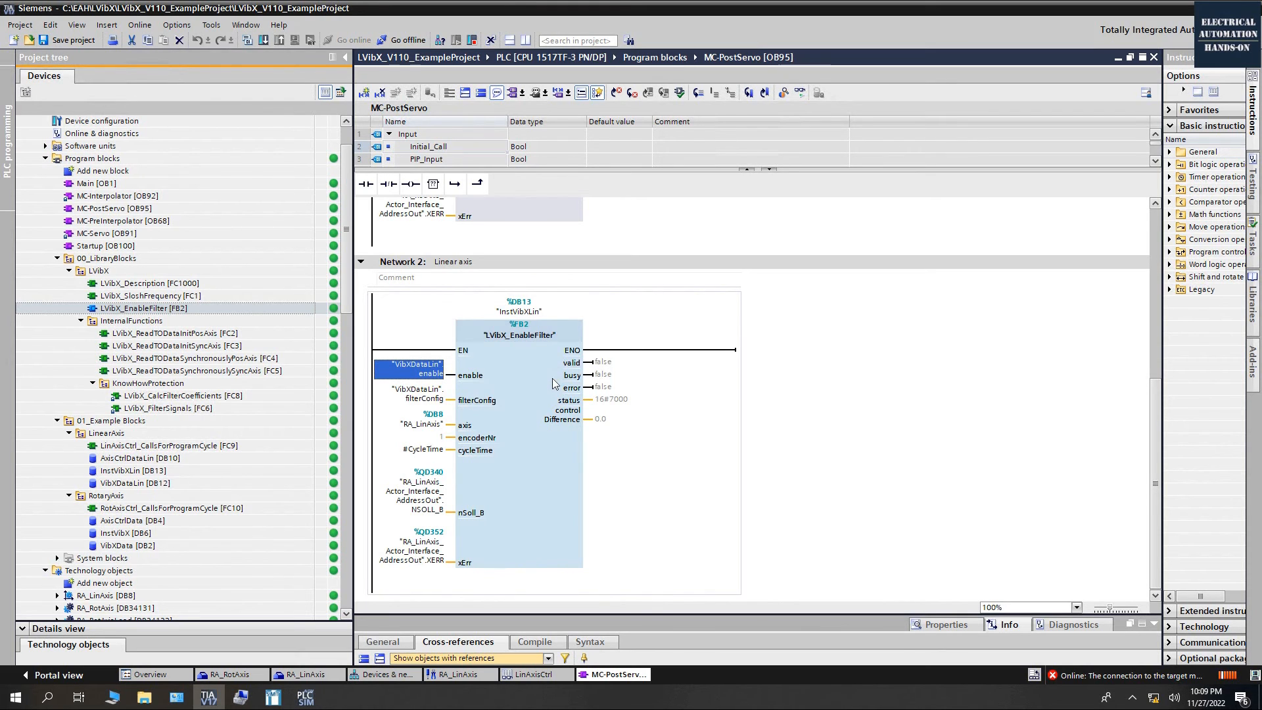
{"action": "left_click", "coordinate": [551, 379]}
{"action": "left_click", "coordinate": [516, 382]}
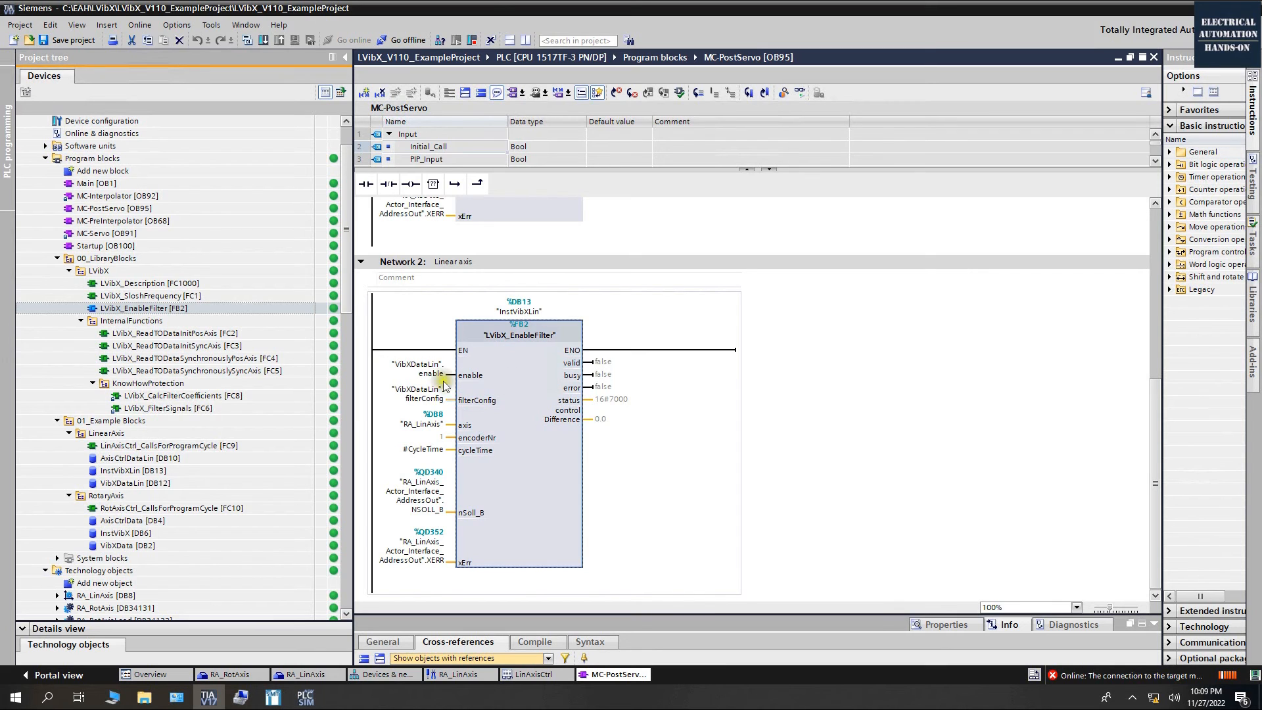
Examine the enable, filterConfig and axis inputs of the LVibX_EnableFilter call in Network 2, selecting the "RA_LinAxis" parameter
{"action": "left_click", "coordinate": [481, 380]}
{"action": "left_click", "coordinate": [507, 393]}
{"action": "left_click", "coordinate": [515, 442]}
{"action": "left_click", "coordinate": [421, 424]}
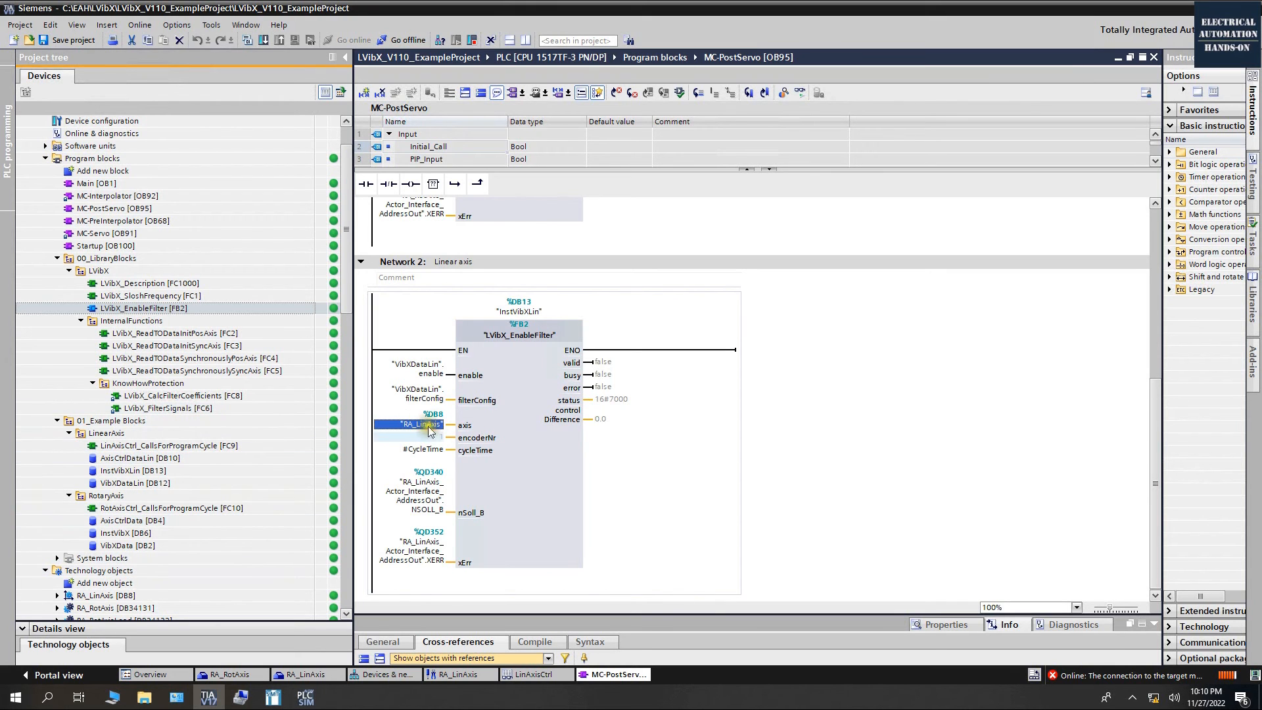
Locate and expand the RA_LinAxis [DB8] technology object in the project tree and compare it with the filter call's axis input
{"action": "left_click", "coordinate": [124, 498]}
{"action": "scroll", "coordinate": [122, 493], "scroll_direction": "down", "scroll_amount": 3}
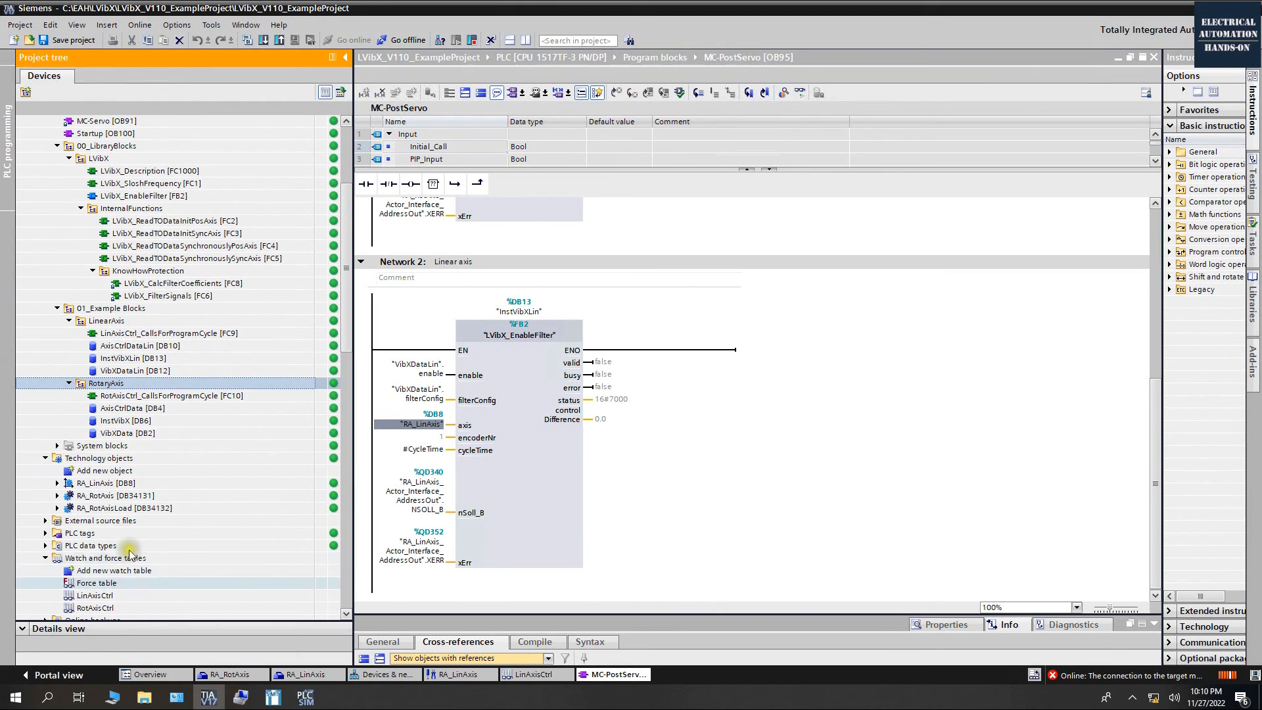
{"action": "left_click", "coordinate": [113, 484]}
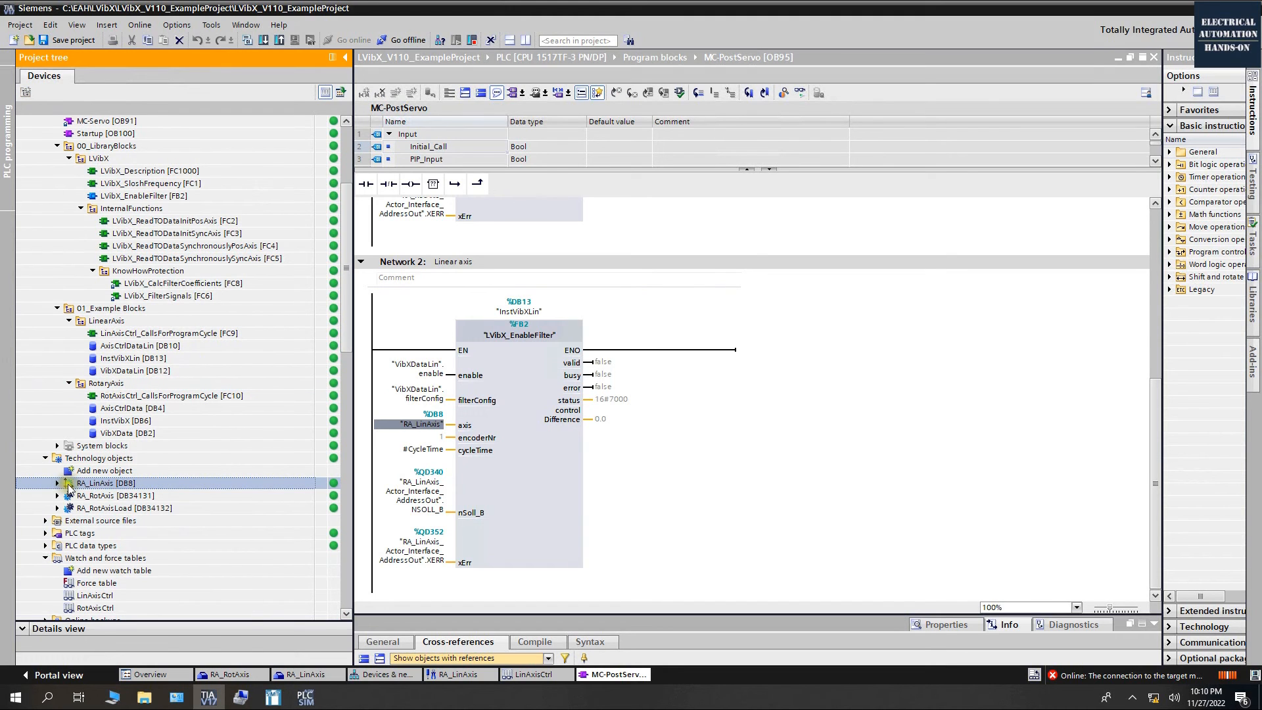
{"action": "double_click", "coordinate": [123, 484]}
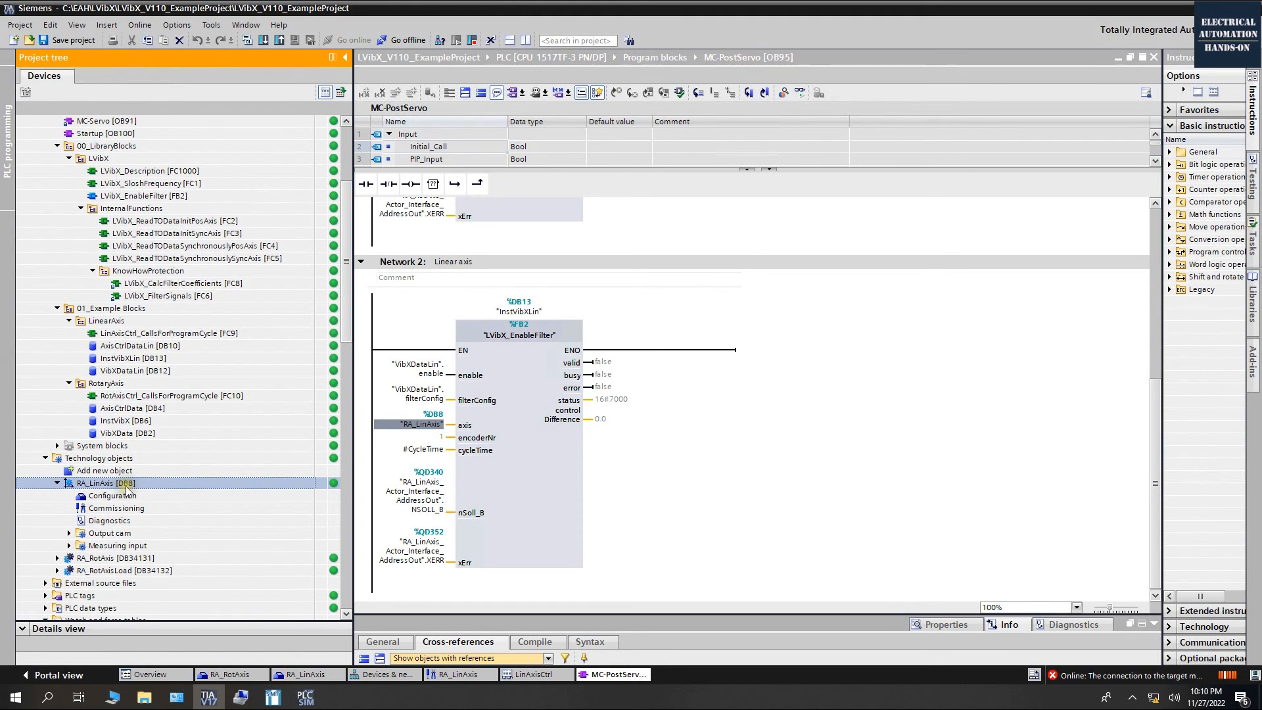
{"action": "left_click_drag", "start_coordinate": [435, 429], "coordinate": [435, 428]}
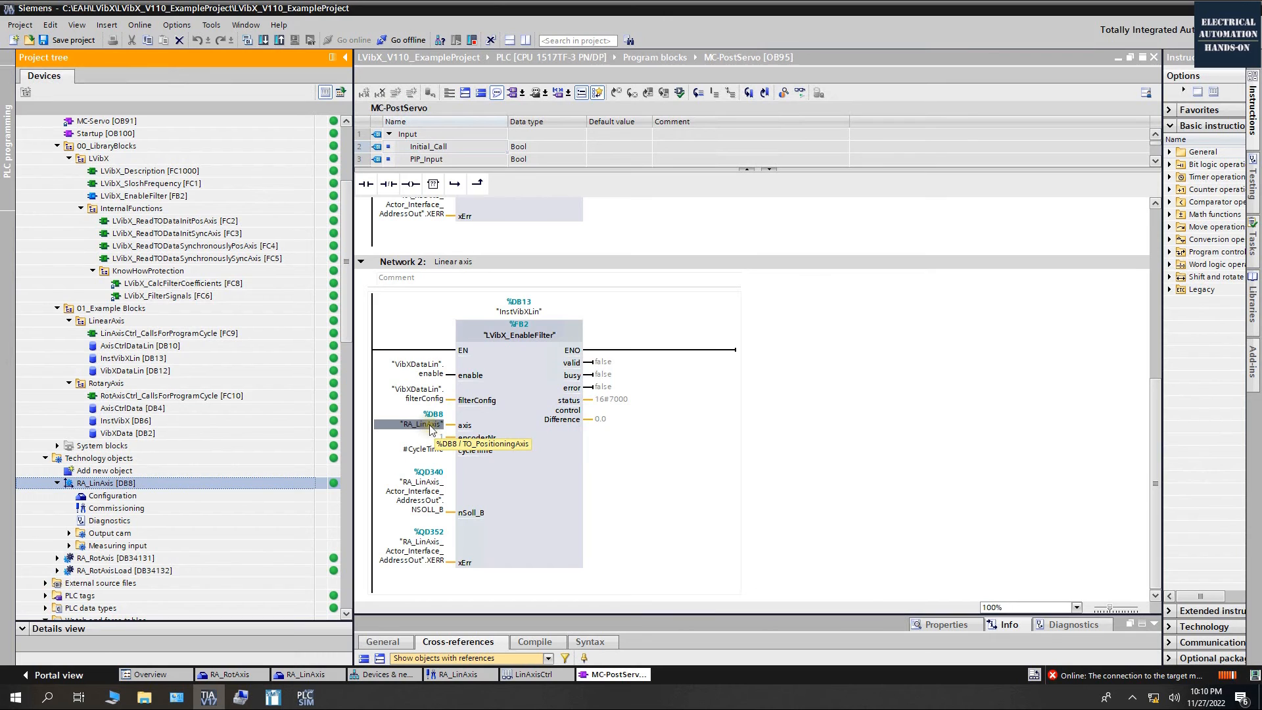
{"action": "left_click", "coordinate": [500, 472]}
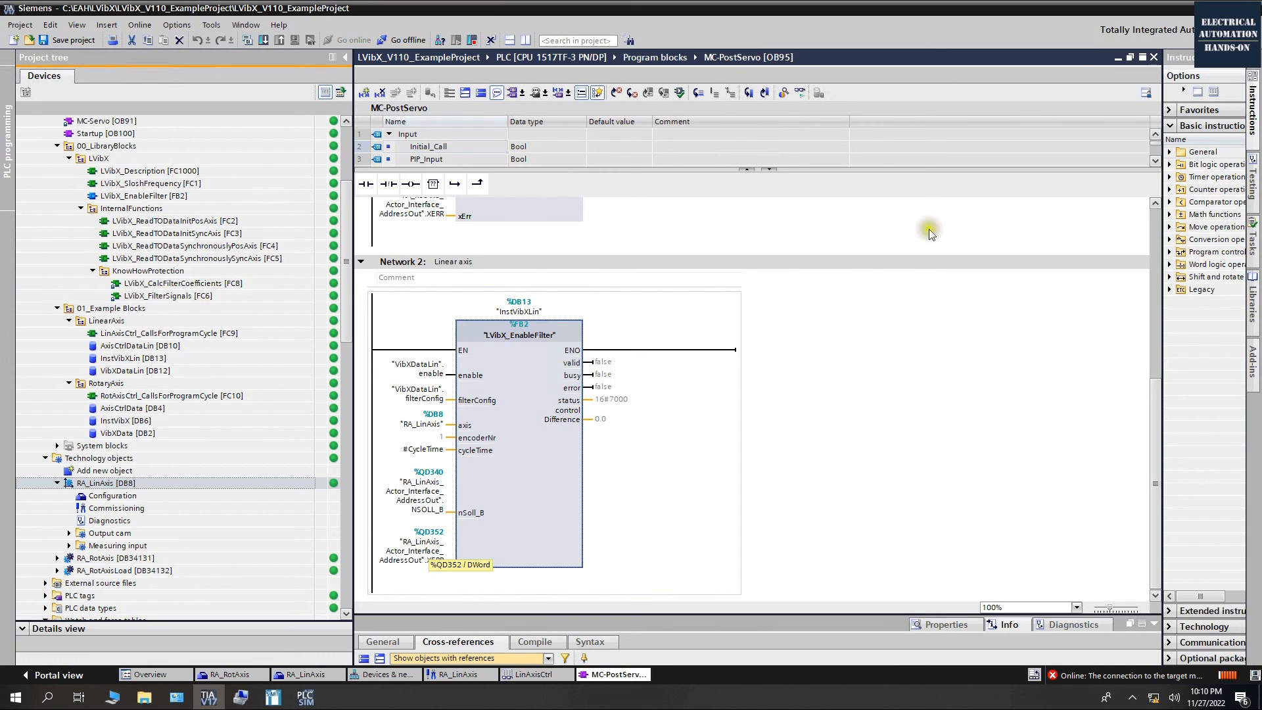
Review the Drive LinAxis telegram configuration of SINAMICS_S120 and close the device view to return to MC-PostServo
{"action": "left_click", "coordinate": [135, 171]}
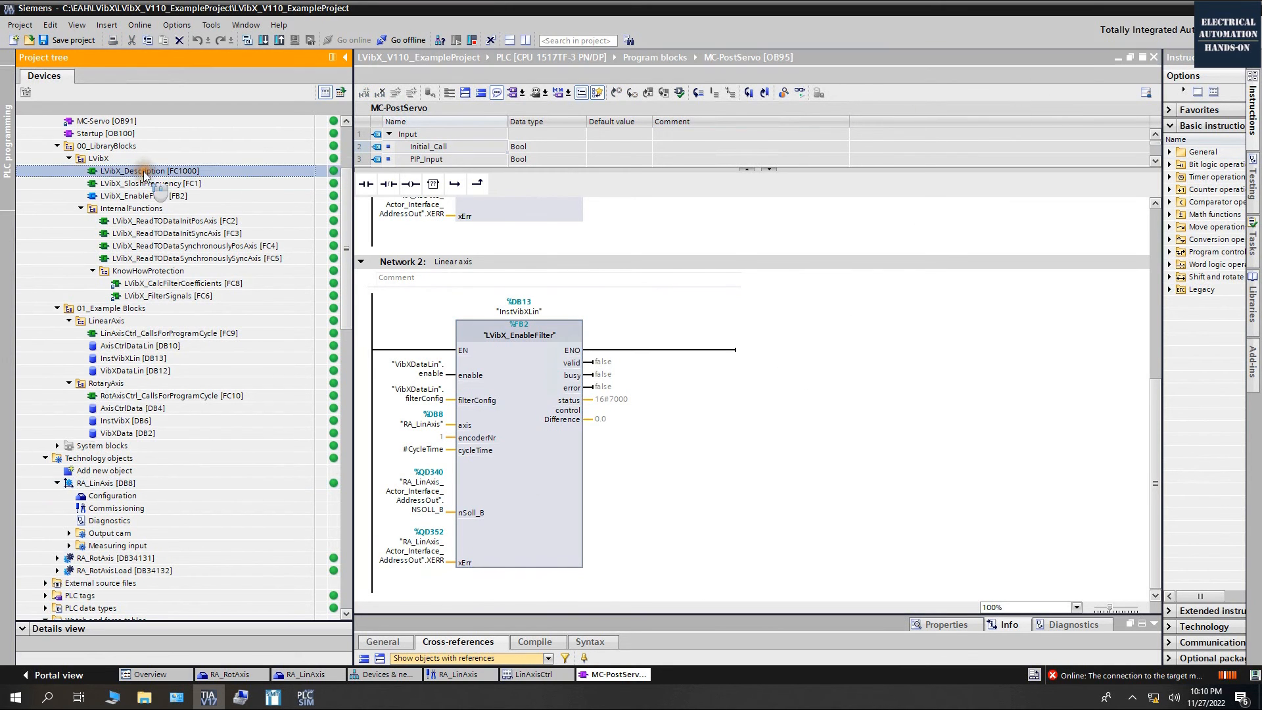
{"action": "scroll", "coordinate": [143, 177], "scroll_direction": "up", "scroll_amount": 3}
{"action": "scroll", "coordinate": [143, 177], "scroll_direction": "up", "scroll_amount": 1}
{"action": "left_click", "coordinate": [116, 159]}
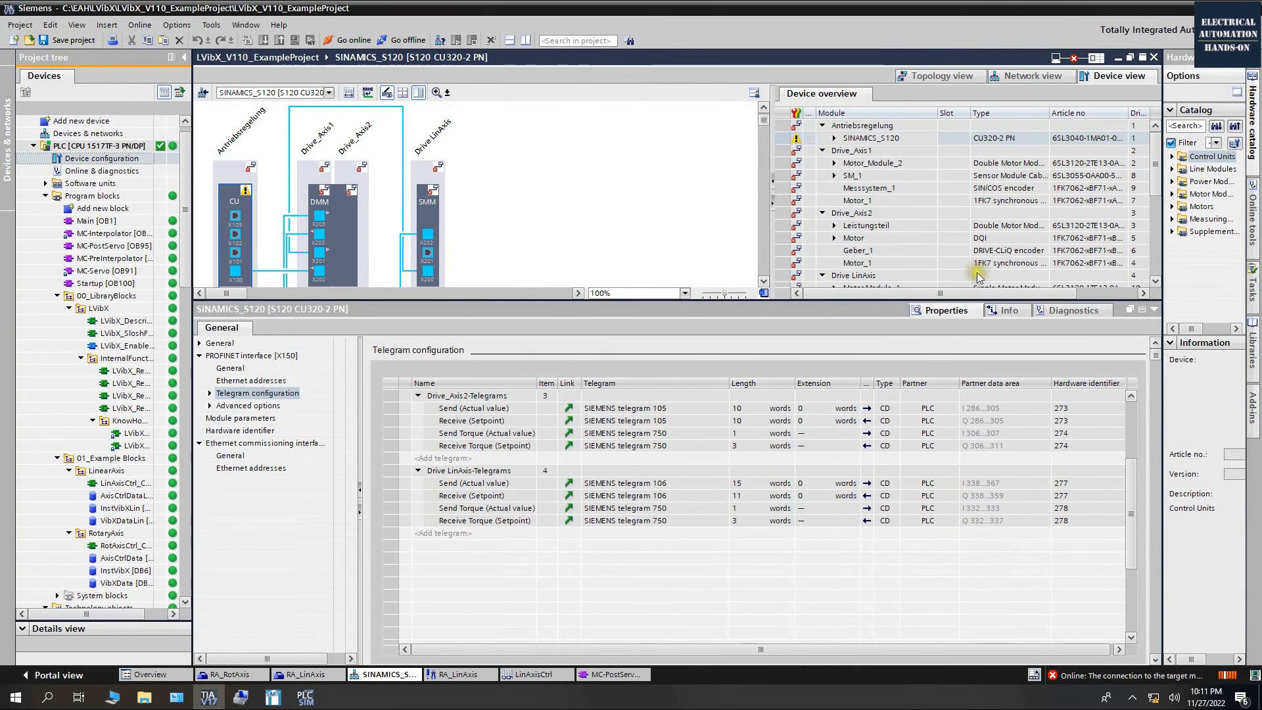
{"action": "left_click", "coordinate": [1152, 58]}
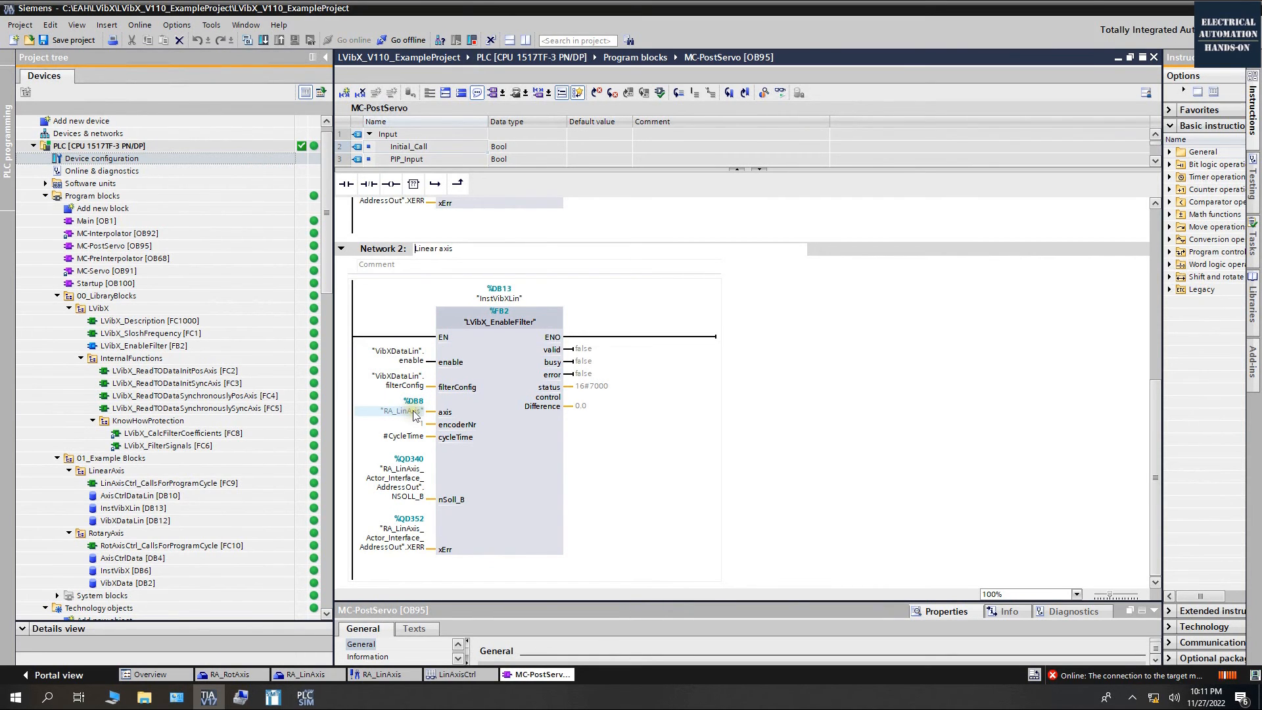
Open the LinAxisCtrl watch table of the PLC from the project tree
{"action": "left_click", "coordinate": [525, 372]}
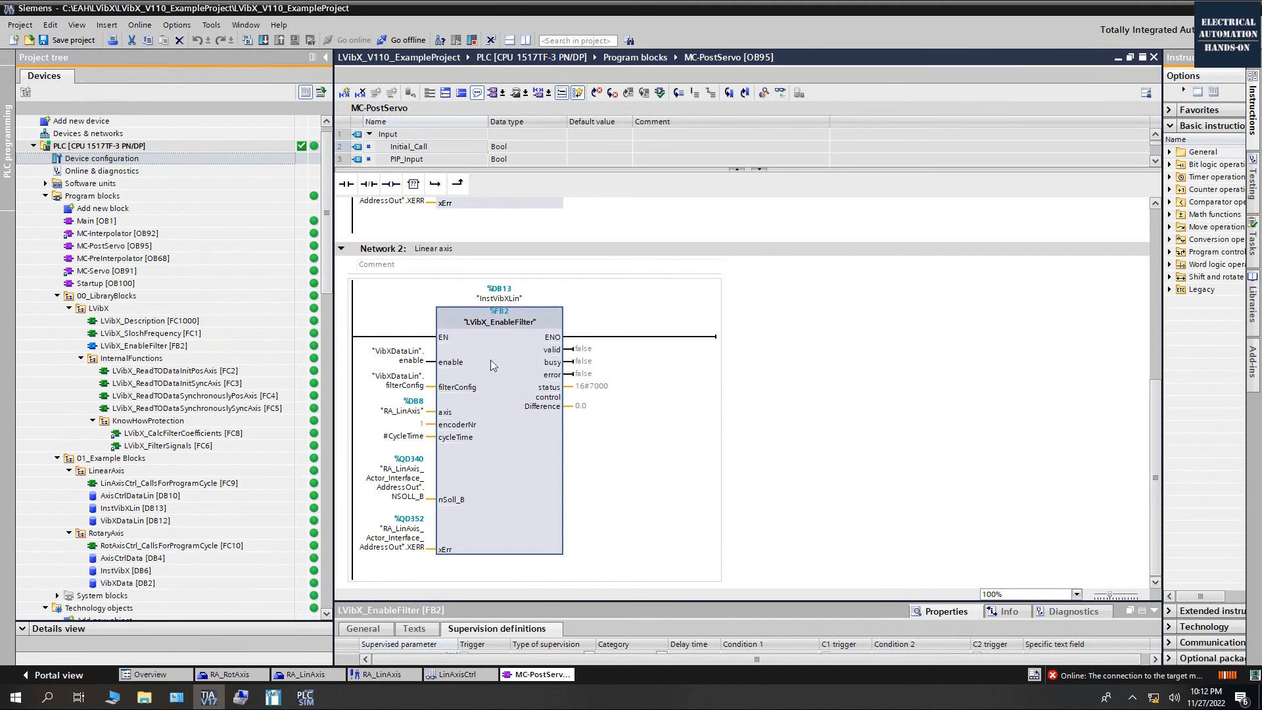
{"action": "left_click", "coordinate": [326, 284]}
{"action": "left_click_drag", "start_coordinate": [326, 281], "coordinate": [318, 368]}
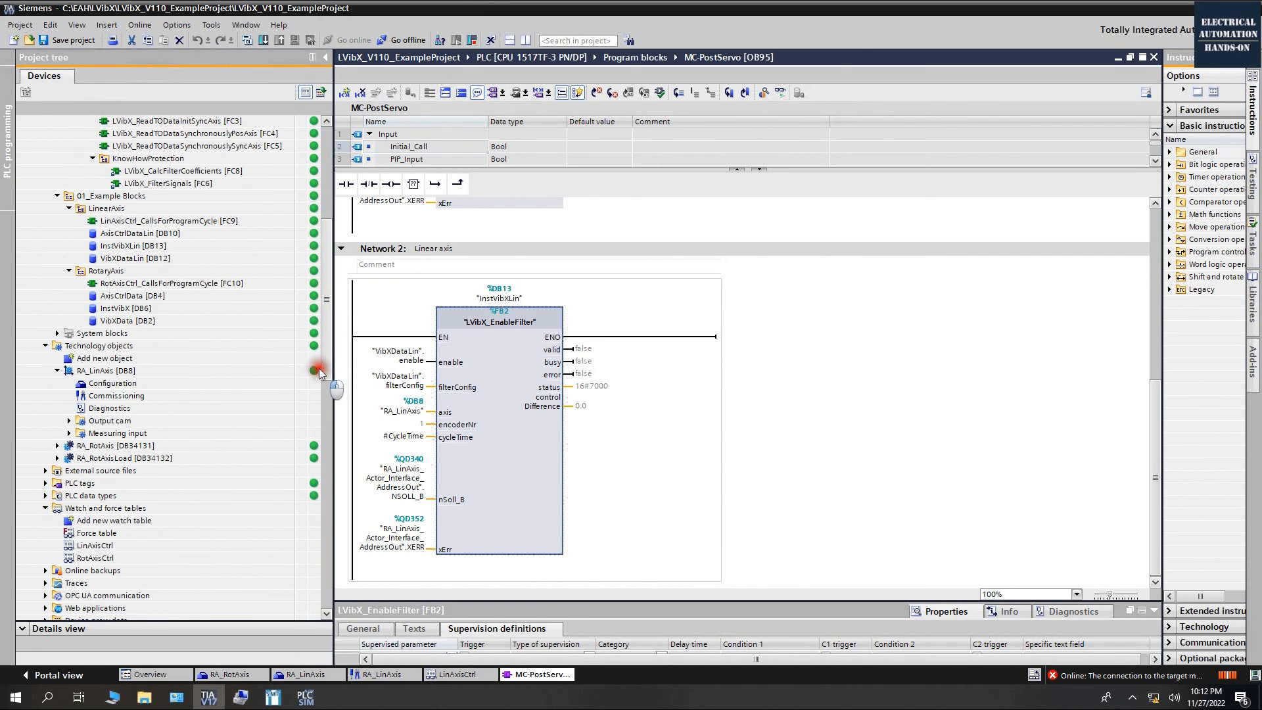
{"action": "left_click", "coordinate": [92, 547]}
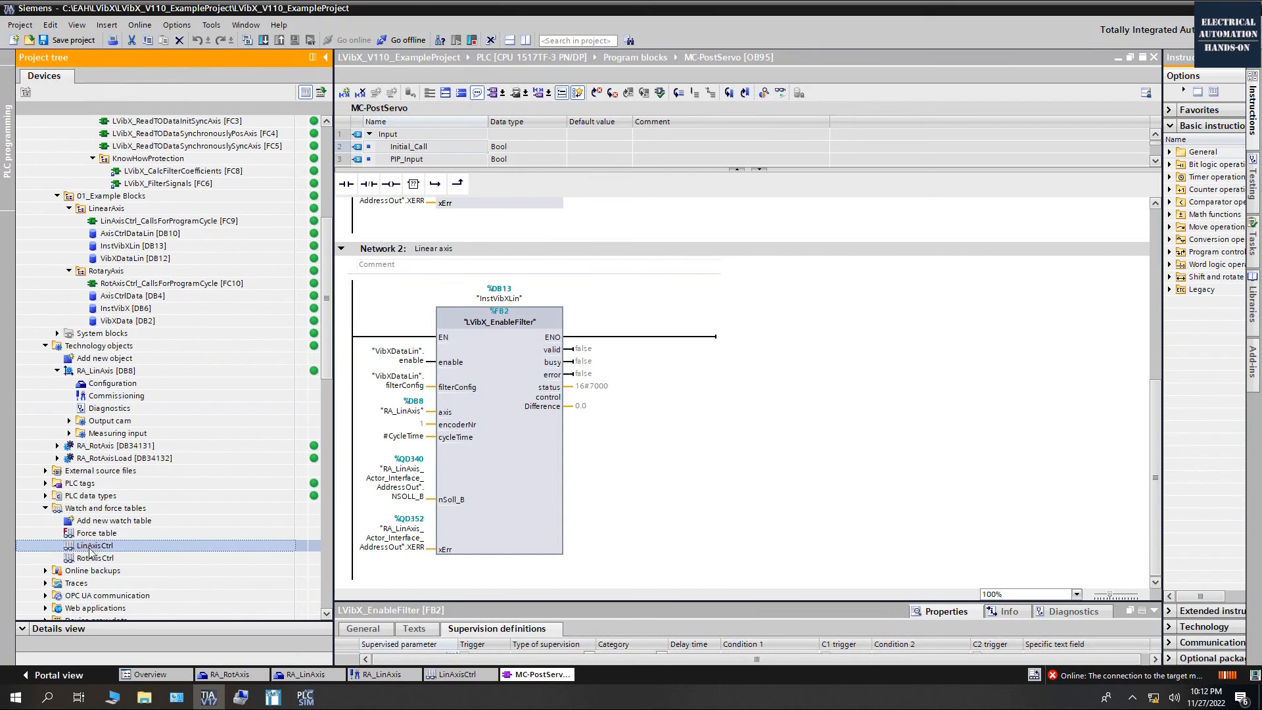
{"action": "double_click", "coordinate": [90, 552]}
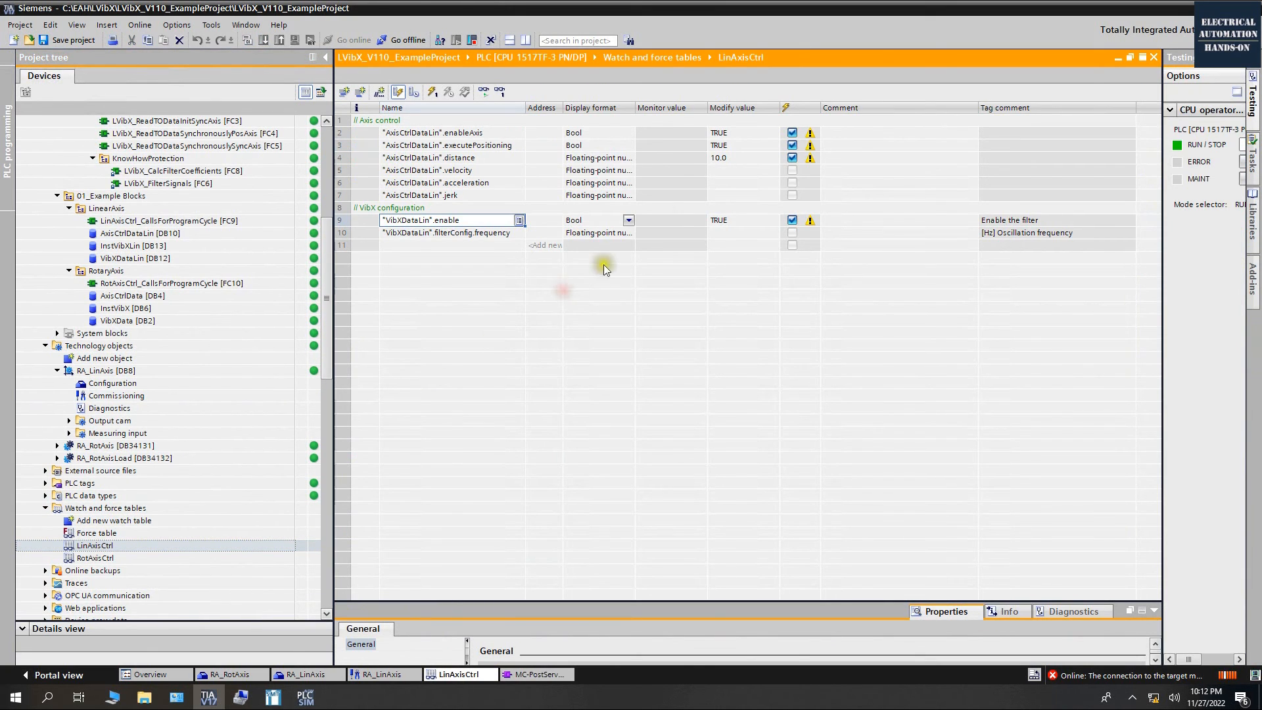
Review the enableAxis, executePositioning and distance tags in the LinAxisCtrl table and start monitoring all values
{"action": "left_click", "coordinate": [468, 136]}
{"action": "left_click", "coordinate": [467, 145]}
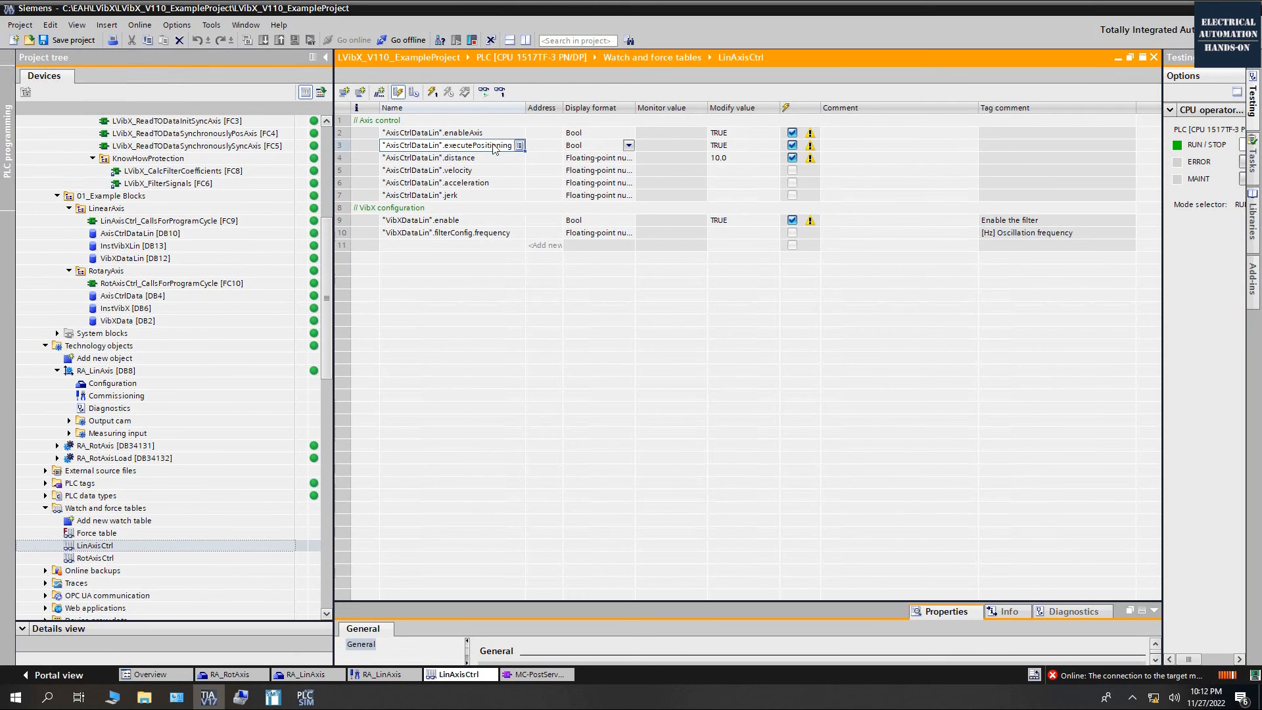
{"action": "left_click", "coordinate": [652, 142]}
{"action": "left_click", "coordinate": [482, 92]}
{"action": "left_click", "coordinate": [662, 159]}
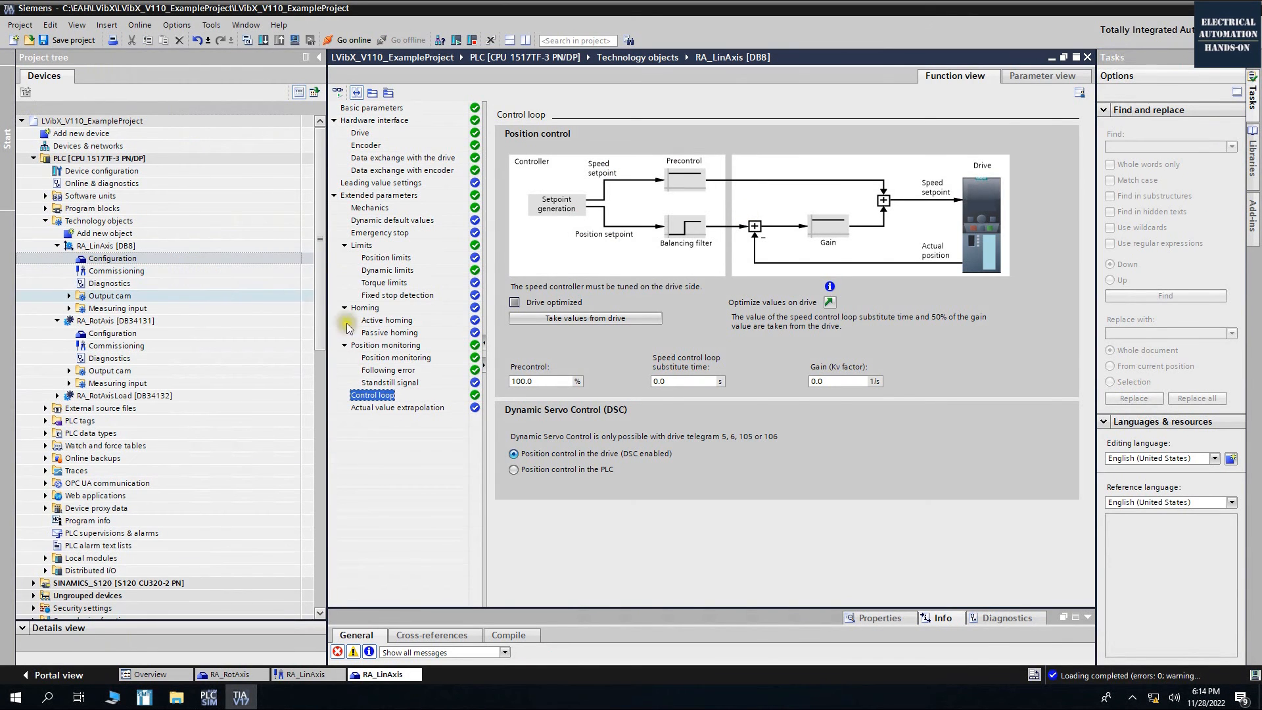
Compare the Gain (Kv factor) in the Control loop configuration of RA_LinAxis with that of RA_RotAxis
{"action": "double_click", "coordinate": [112, 260]}
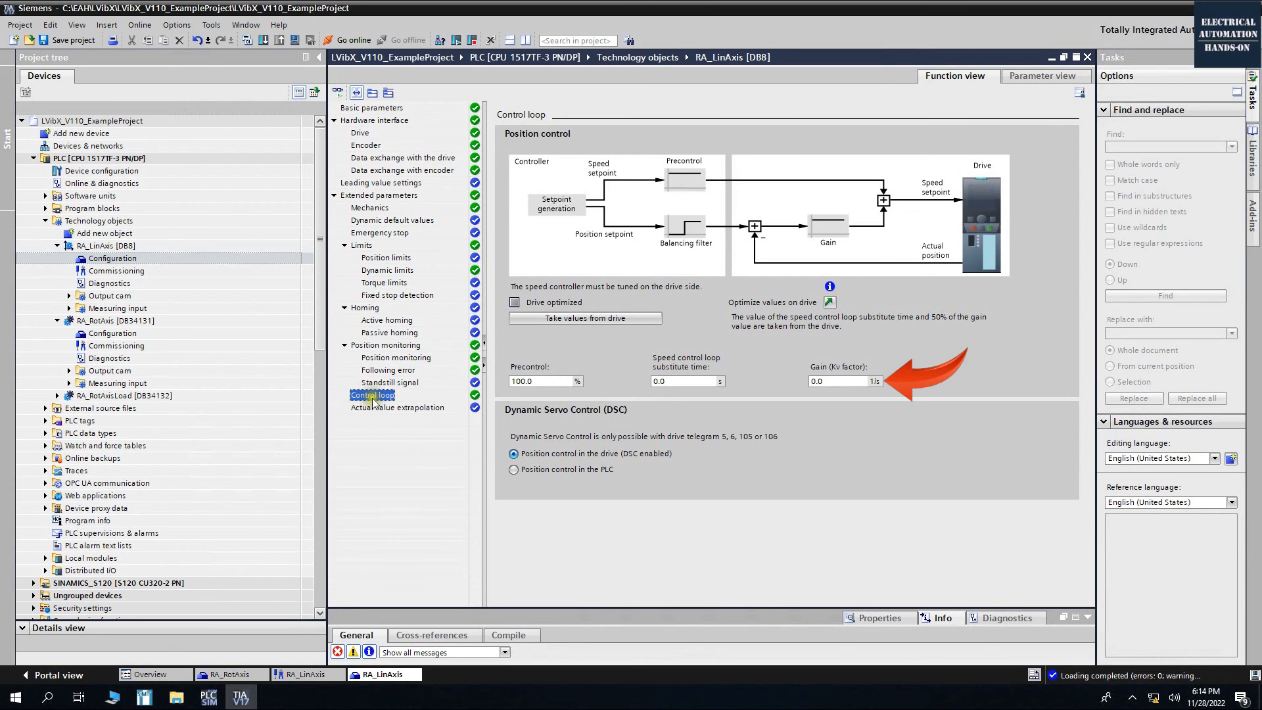
{"action": "left_click", "coordinate": [823, 381]}
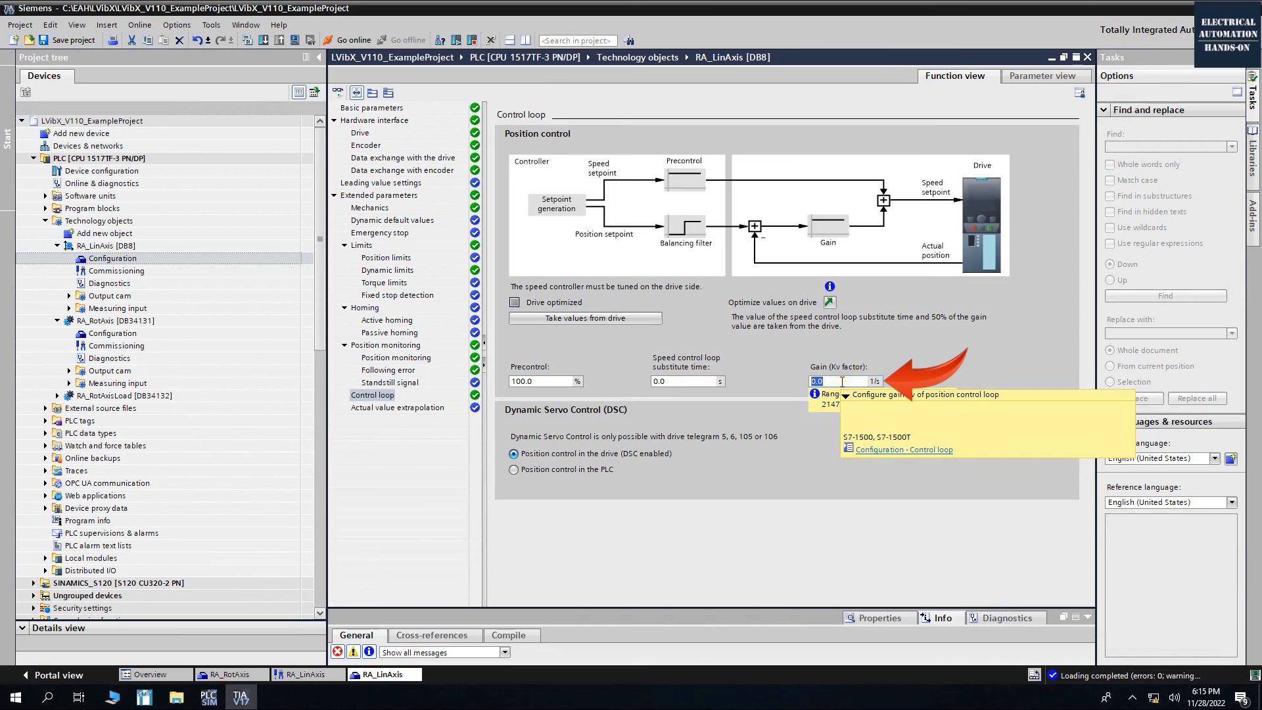
{"action": "left_click", "coordinate": [113, 322]}
{"action": "double_click", "coordinate": [115, 322]}
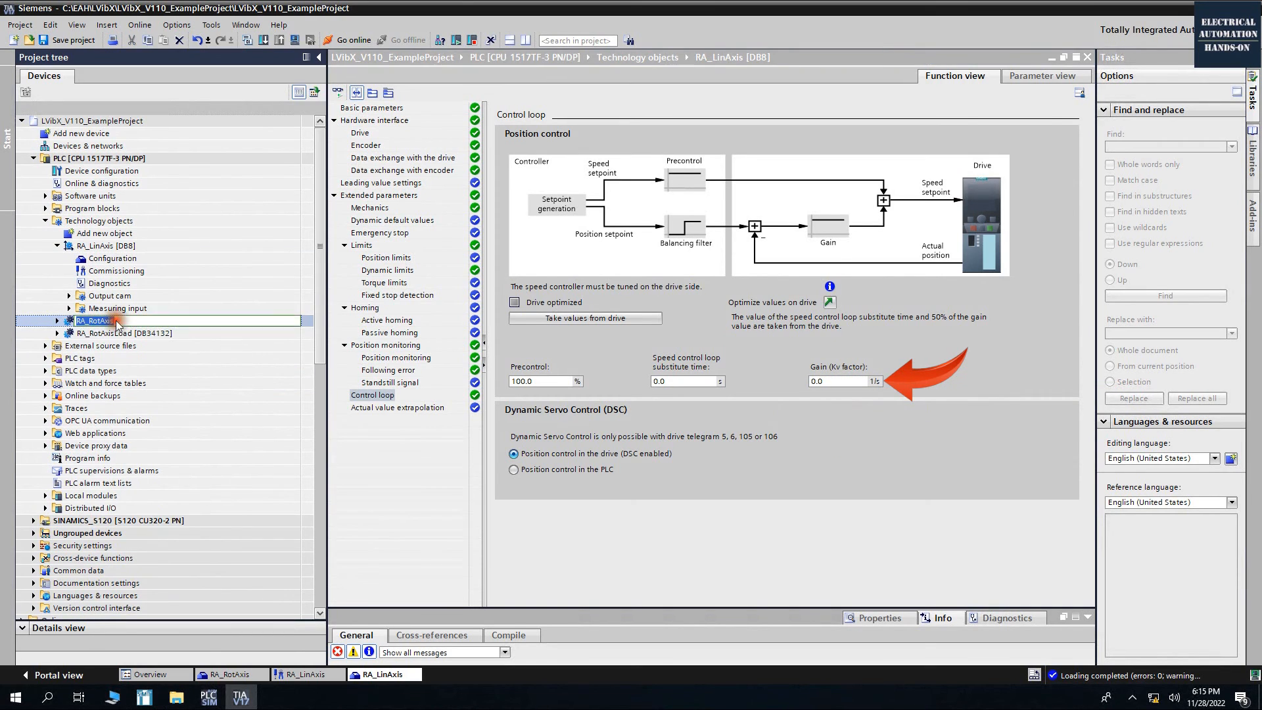
{"action": "left_click", "coordinate": [57, 320]}
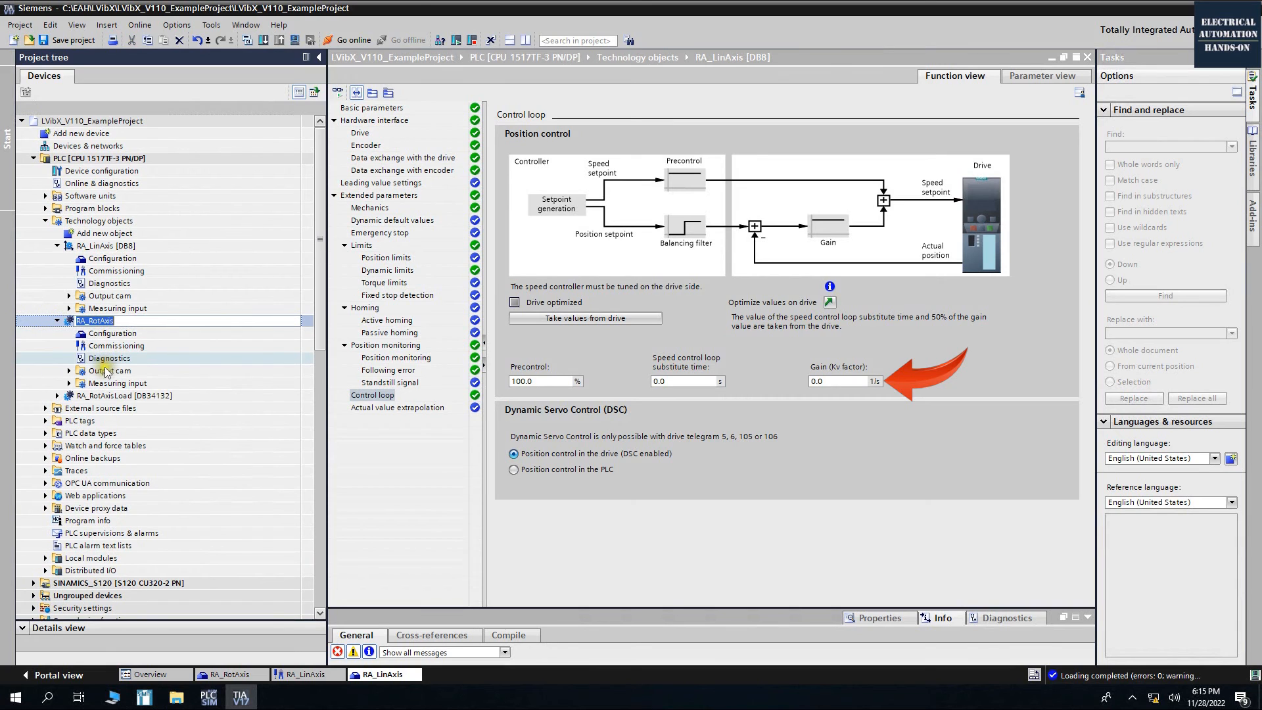
{"action": "left_click", "coordinate": [115, 346]}
{"action": "double_click", "coordinate": [113, 333]}
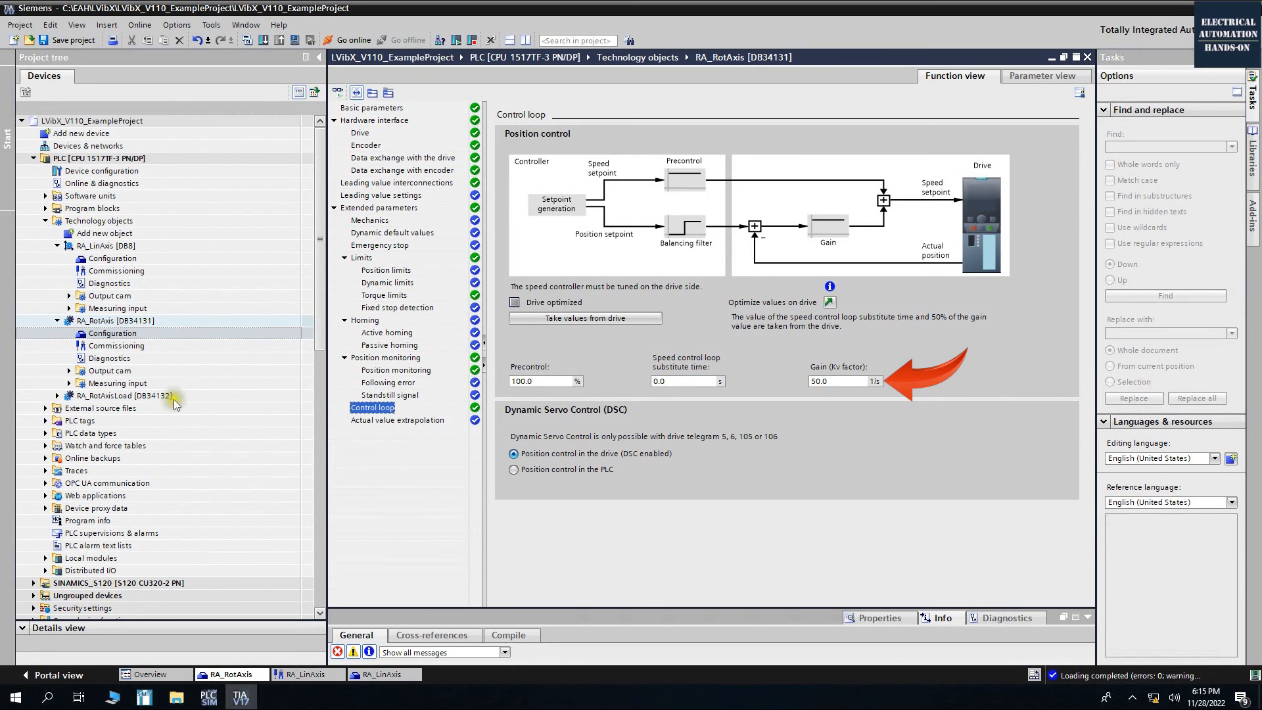
Set the Gain (Kv factor) in the Control loop configuration of RA_LinAxis to 50.0 1/s
{"action": "left_click", "coordinate": [368, 395]}
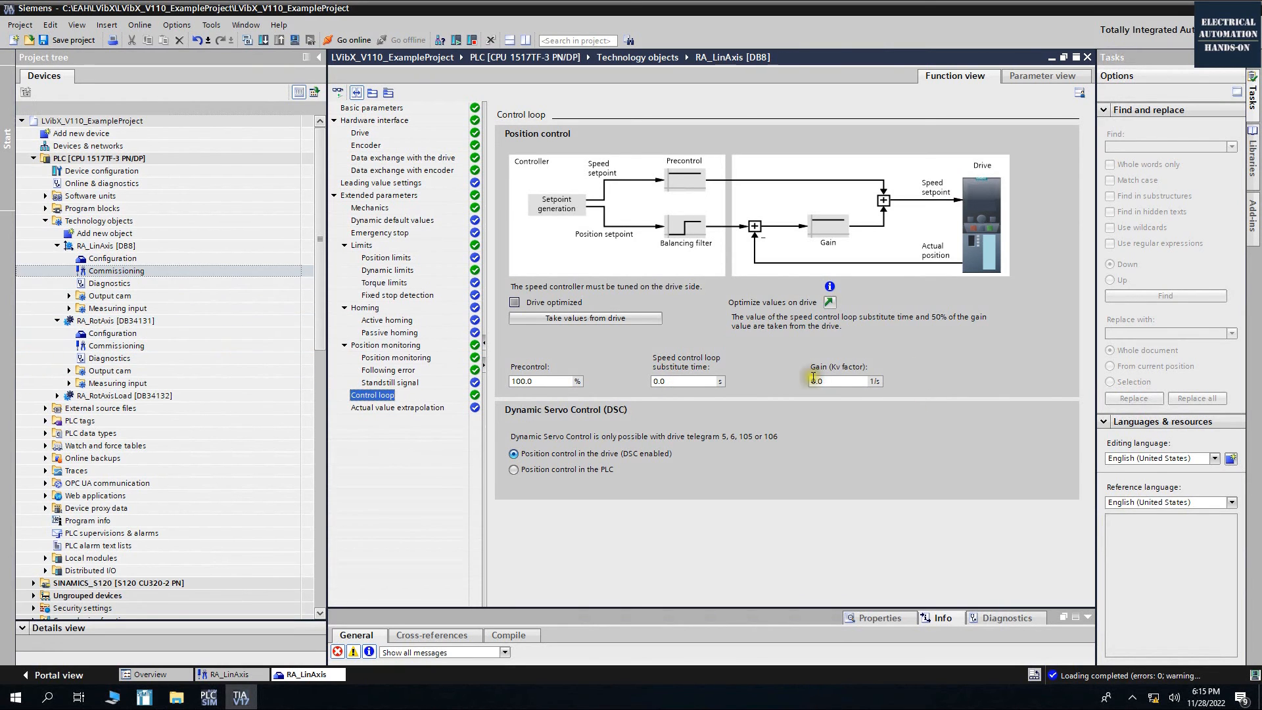
{"action": "left_click", "coordinate": [839, 376]}
{"action": "type", "text": "50"}
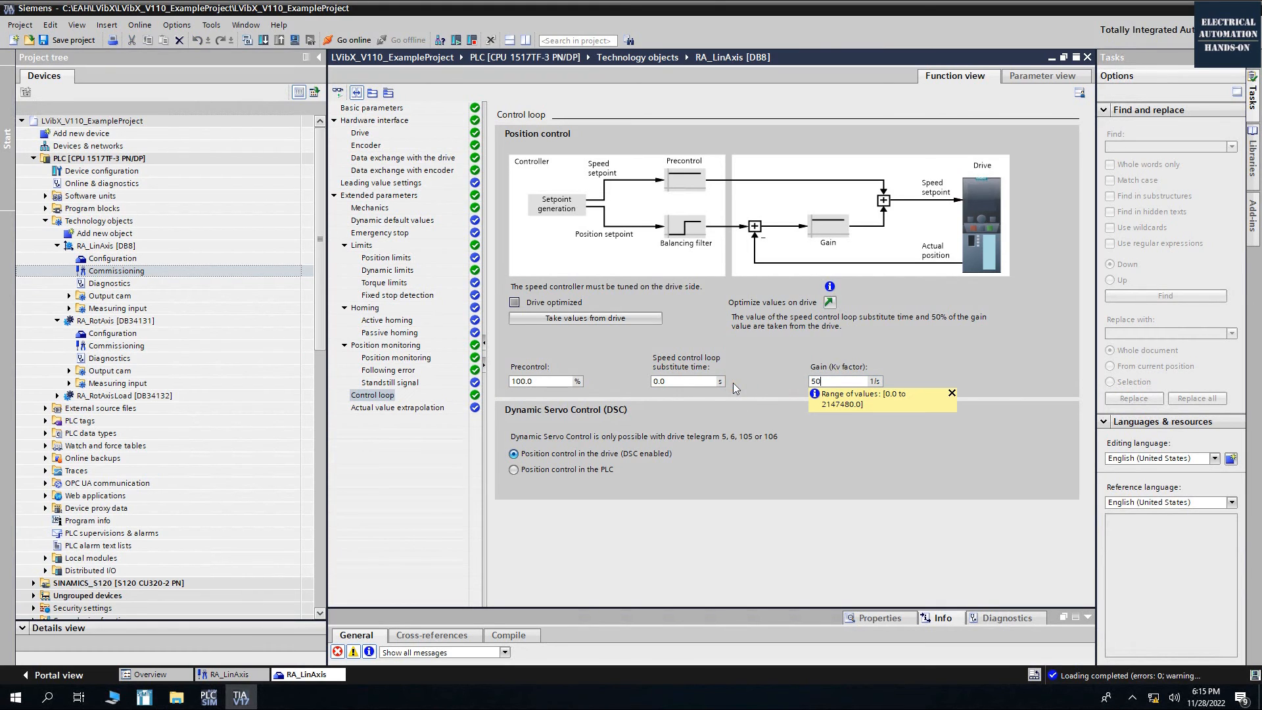
{"action": "key", "text": "Return"}
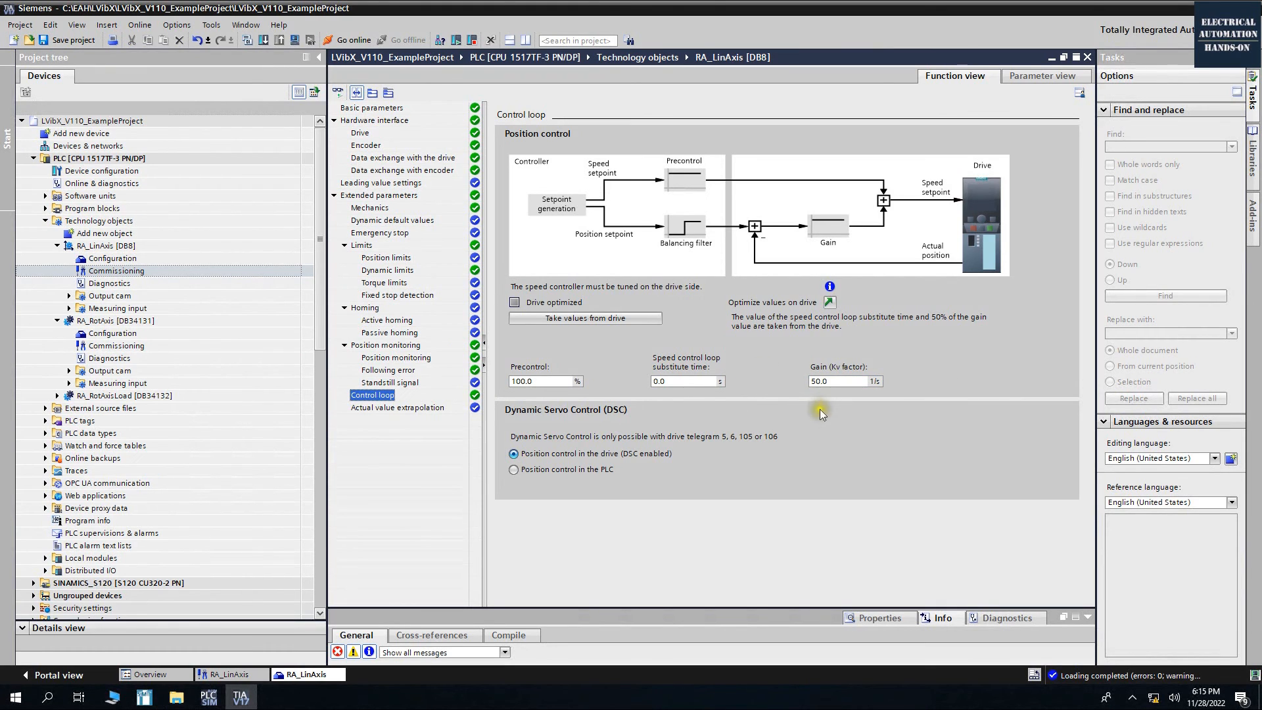
Save the project, then compile and download the PLC program to the simulated device and finish the load
{"action": "left_click", "coordinate": [109, 162]}
{"action": "key", "text": "ctrl+s"}
{"action": "left_click", "coordinate": [246, 41]}
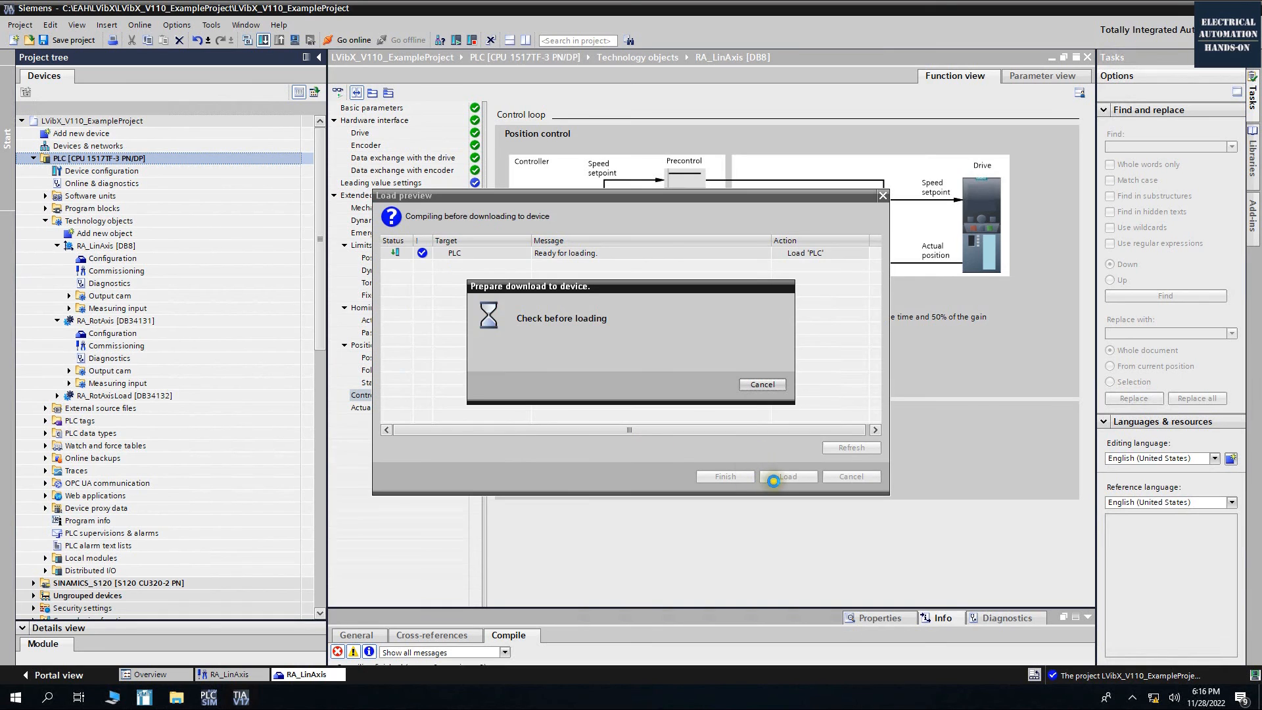
{"action": "left_click", "coordinate": [784, 480]}
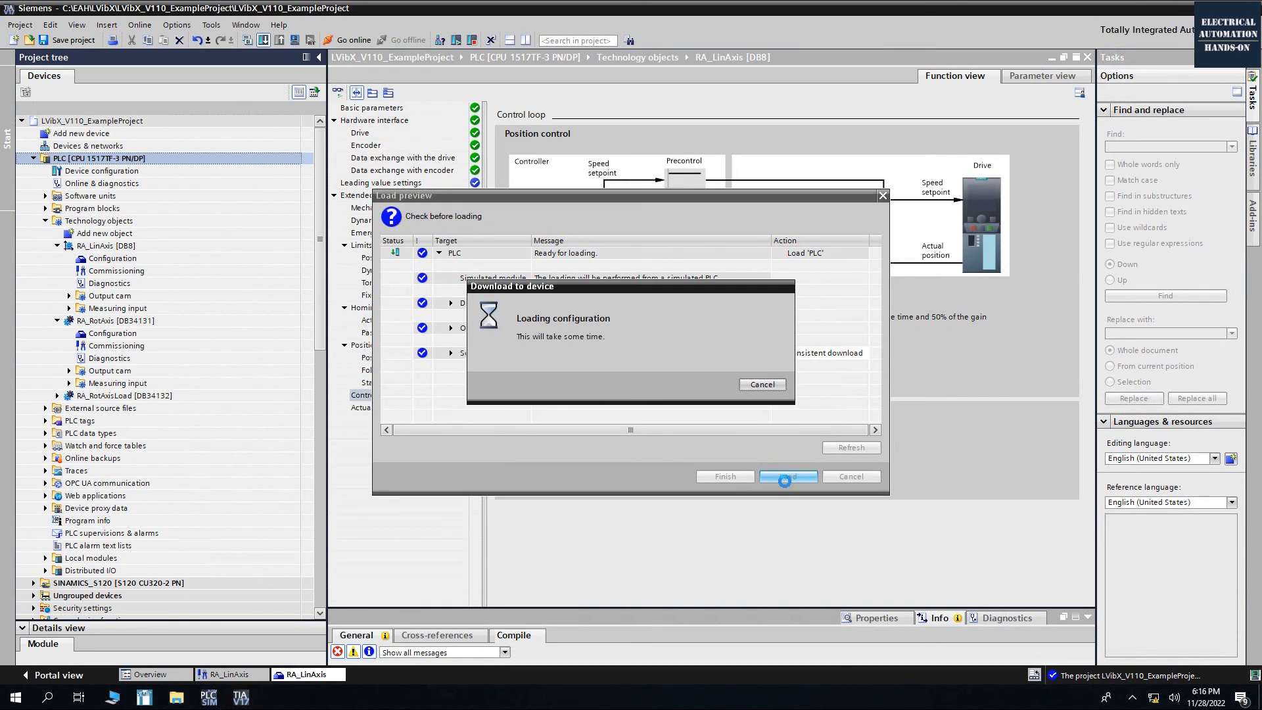
{"action": "left_click", "coordinate": [723, 475]}
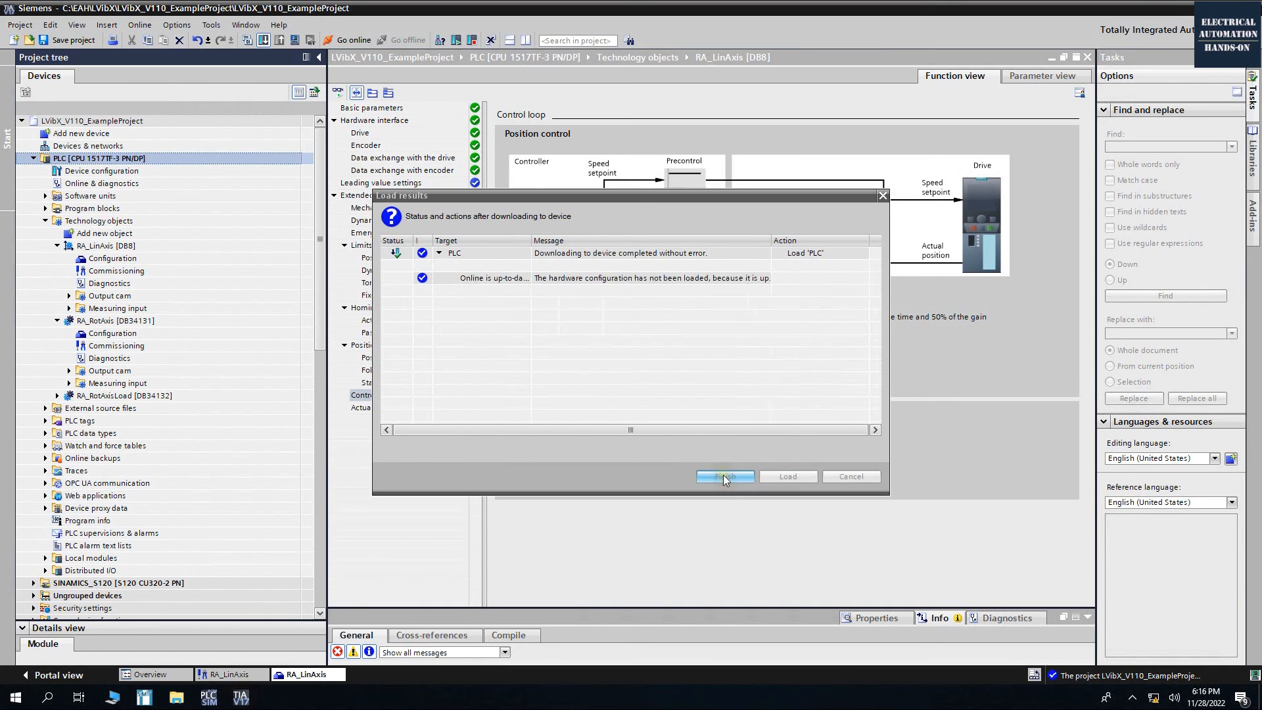
Go online with the PLC and open the LinAxisCtrl watch table
{"action": "left_click", "coordinate": [92, 296]}
{"action": "left_click", "coordinate": [334, 41]}
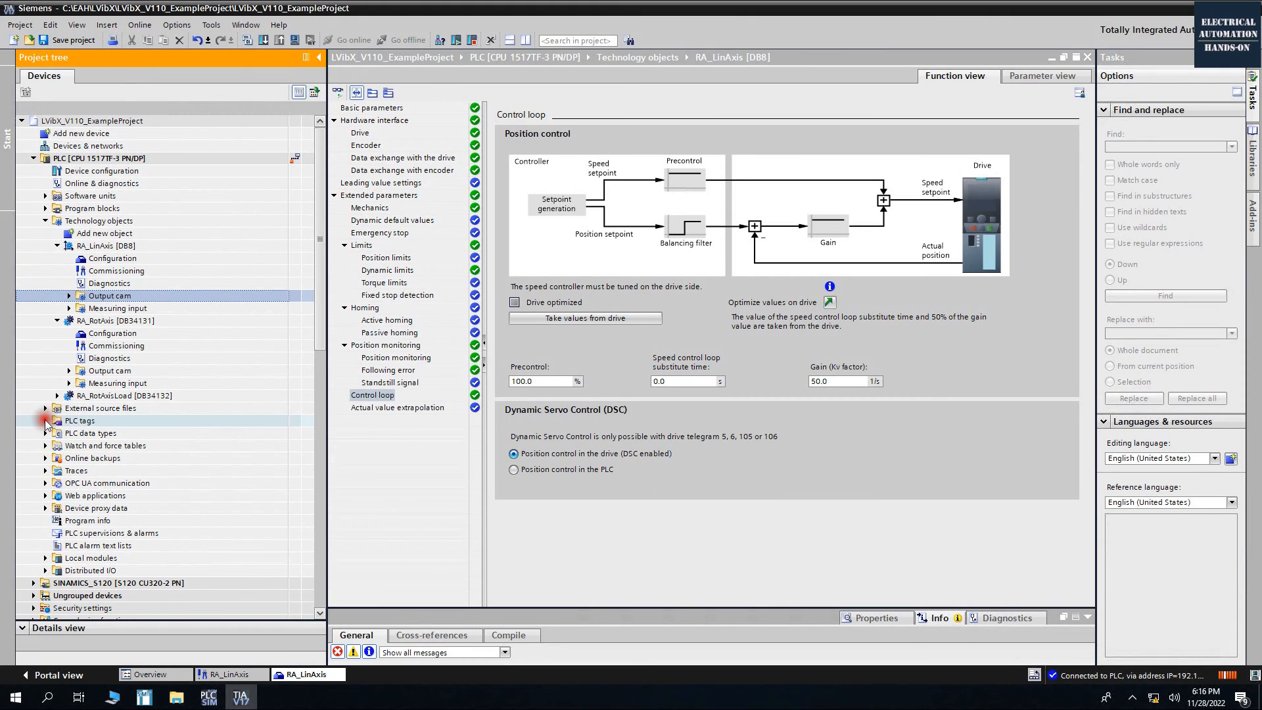
{"action": "left_click", "coordinate": [45, 421]}
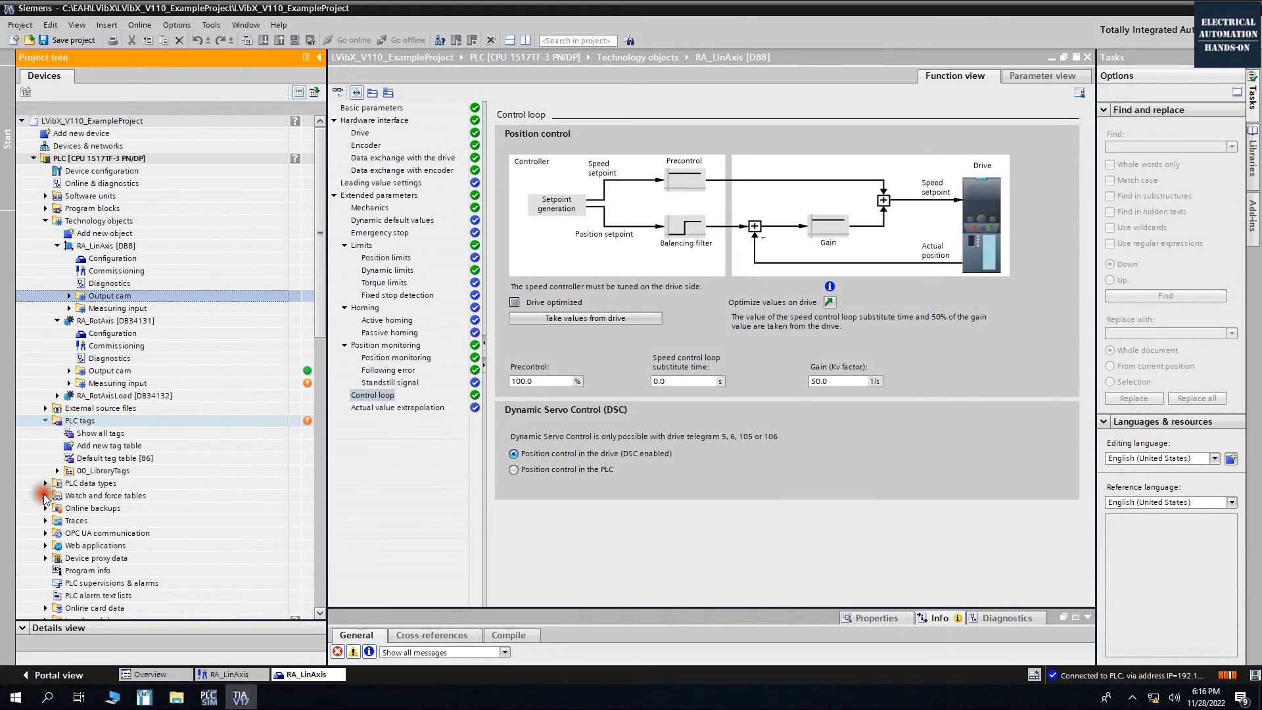
{"action": "left_click", "coordinate": [44, 497]}
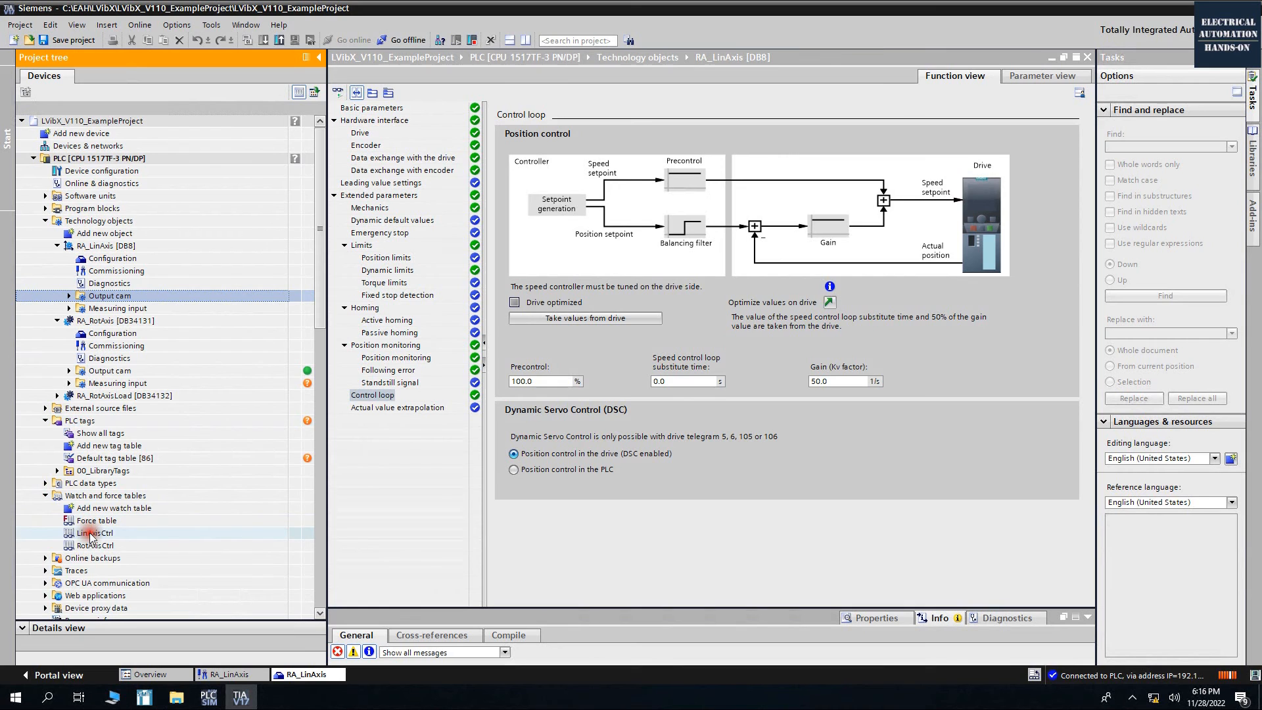
{"action": "left_click", "coordinate": [90, 534]}
{"action": "double_click", "coordinate": [90, 535]}
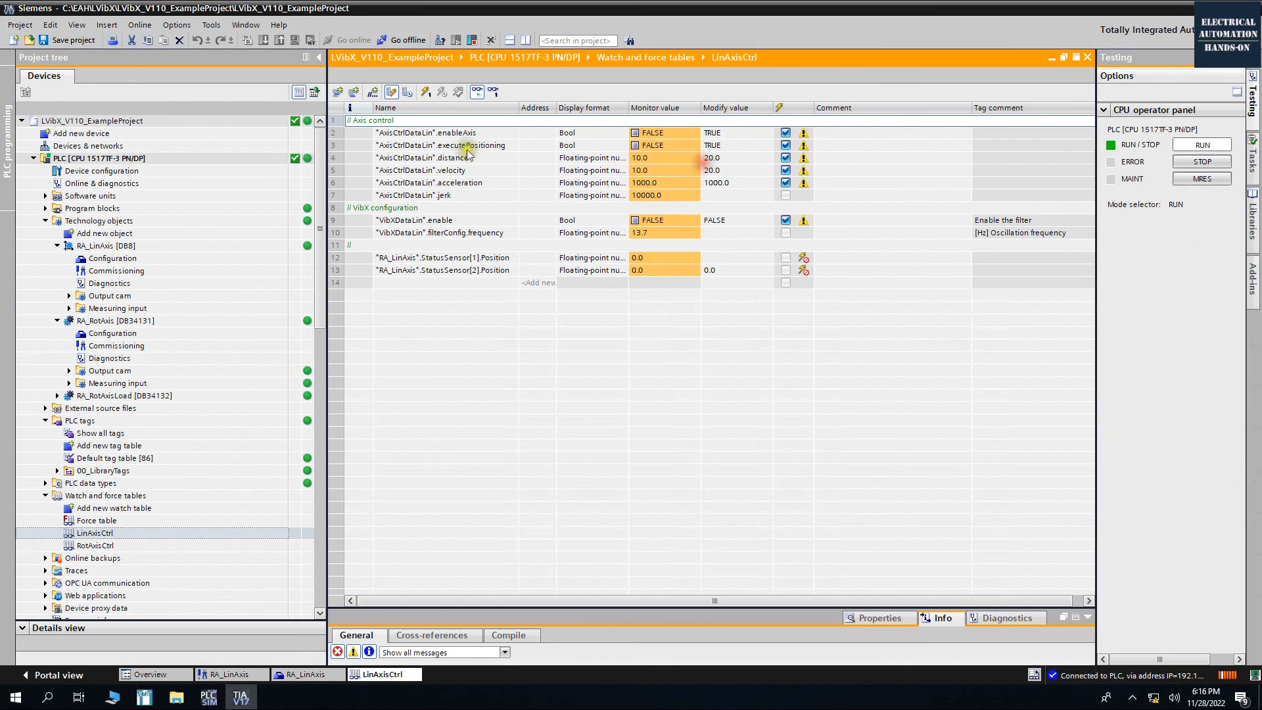
Write the selected modify values to the PLC: enableAxis and executePositioning TRUE, distance and velocity 20.0, acceleration 1000.0, VibX enable FALSE
{"action": "left_click", "coordinate": [713, 160]}
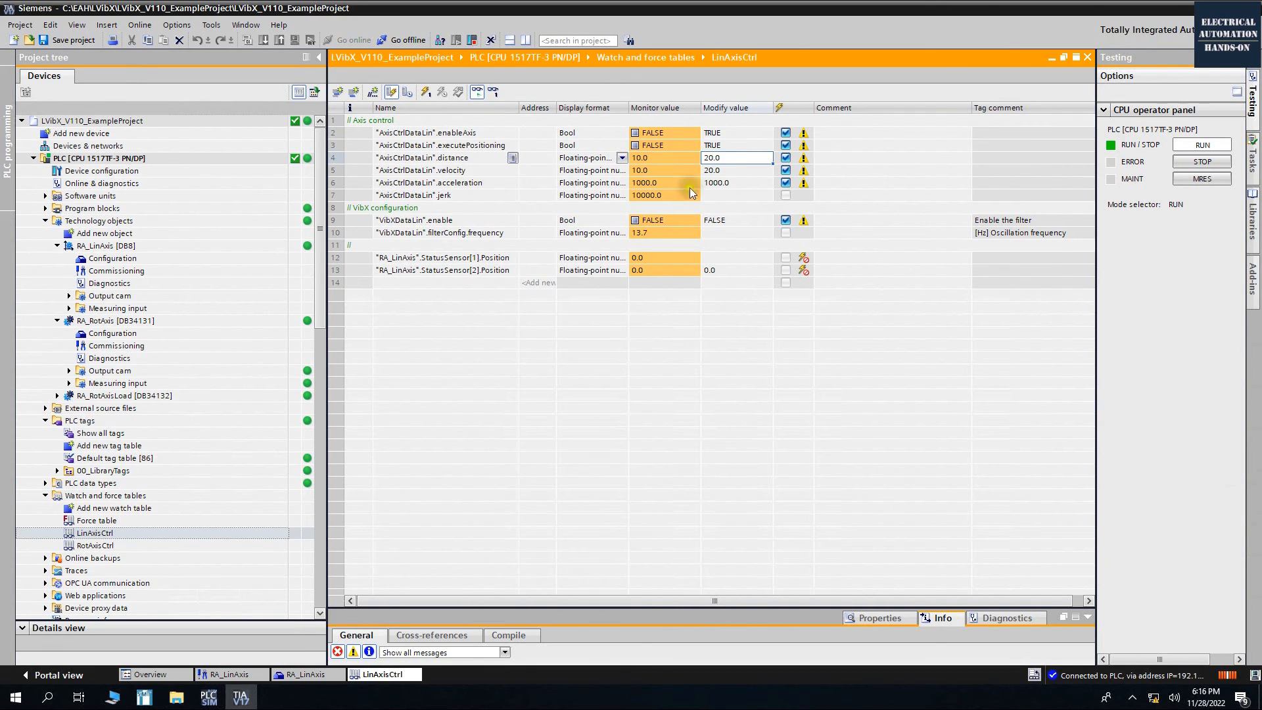
{"action": "left_click", "coordinate": [441, 91]}
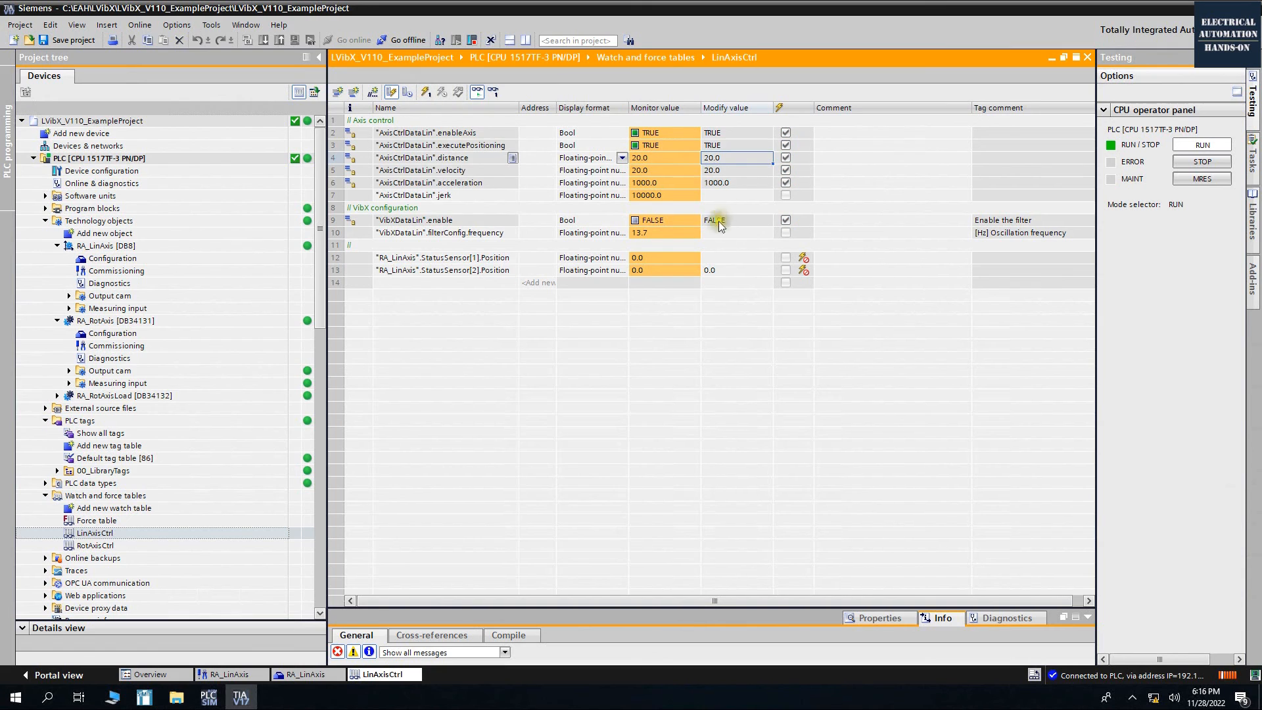
{"action": "left_click", "coordinate": [618, 170]}
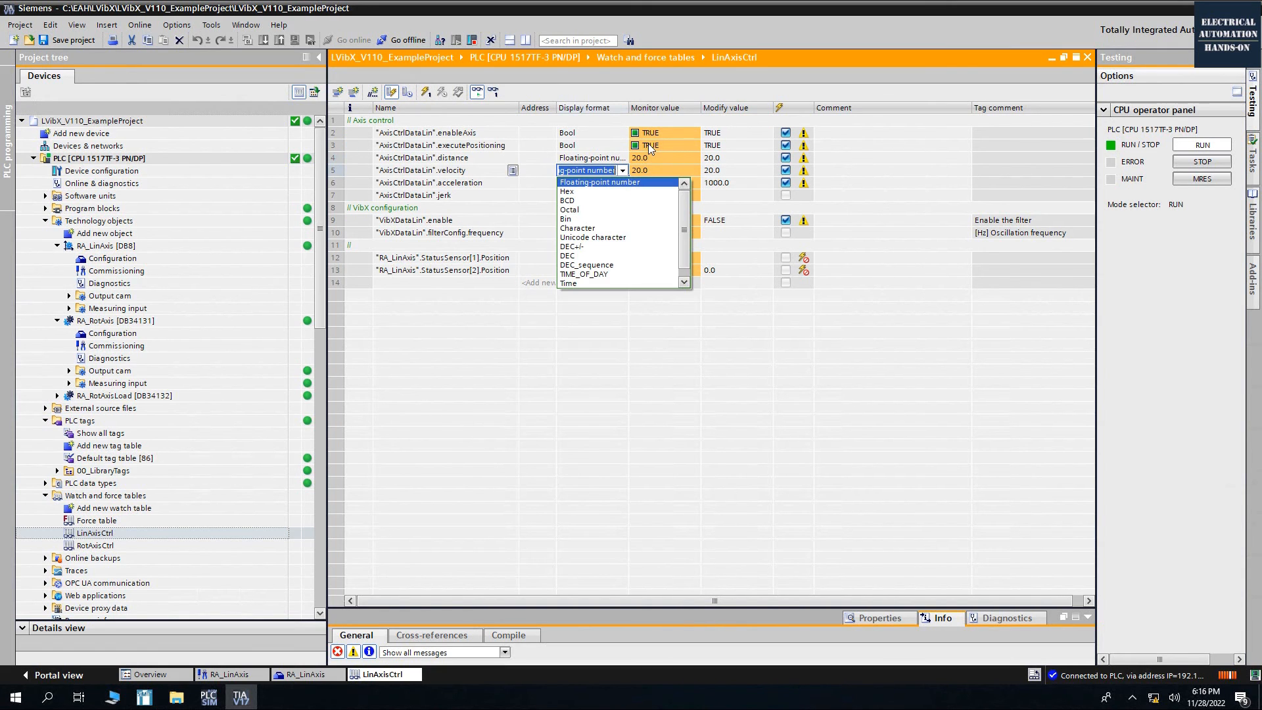
{"action": "left_click", "coordinate": [684, 383]}
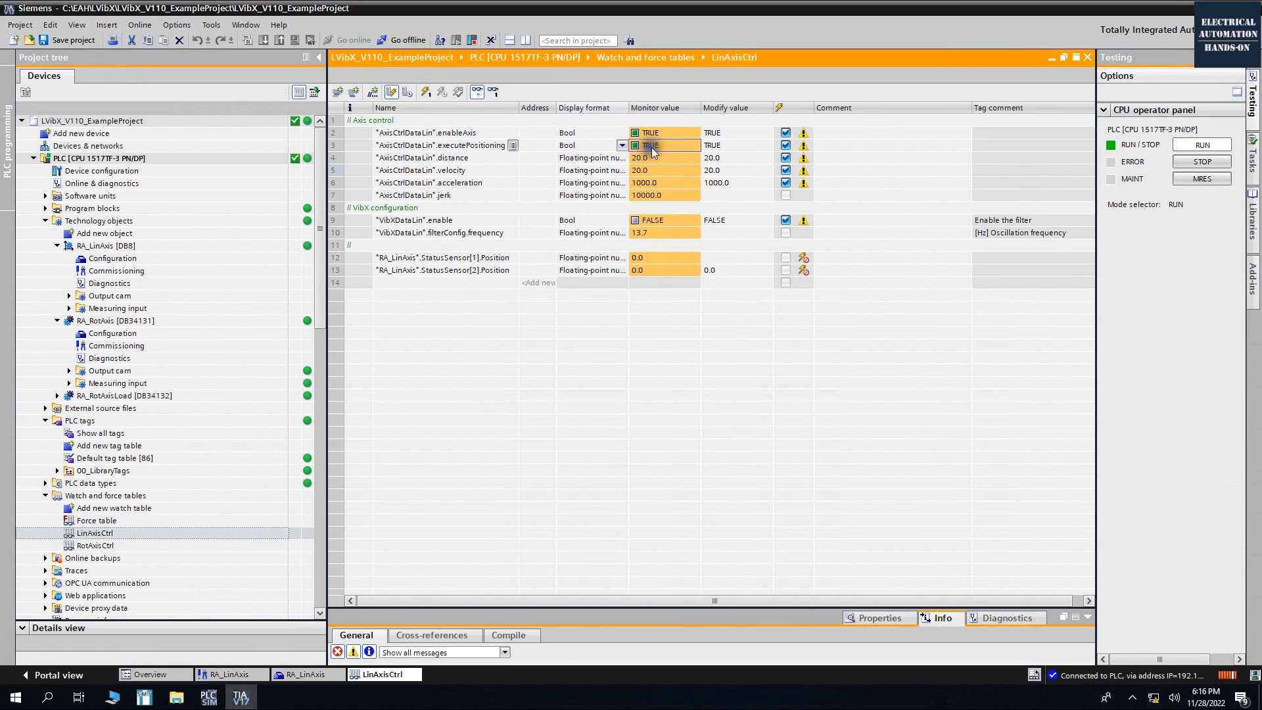
Modify "AxisCtrlDataLin".executePositioning to FALSE
{"action": "right_click", "coordinate": [652, 146]}
{"action": "left_click", "coordinate": [752, 375]}
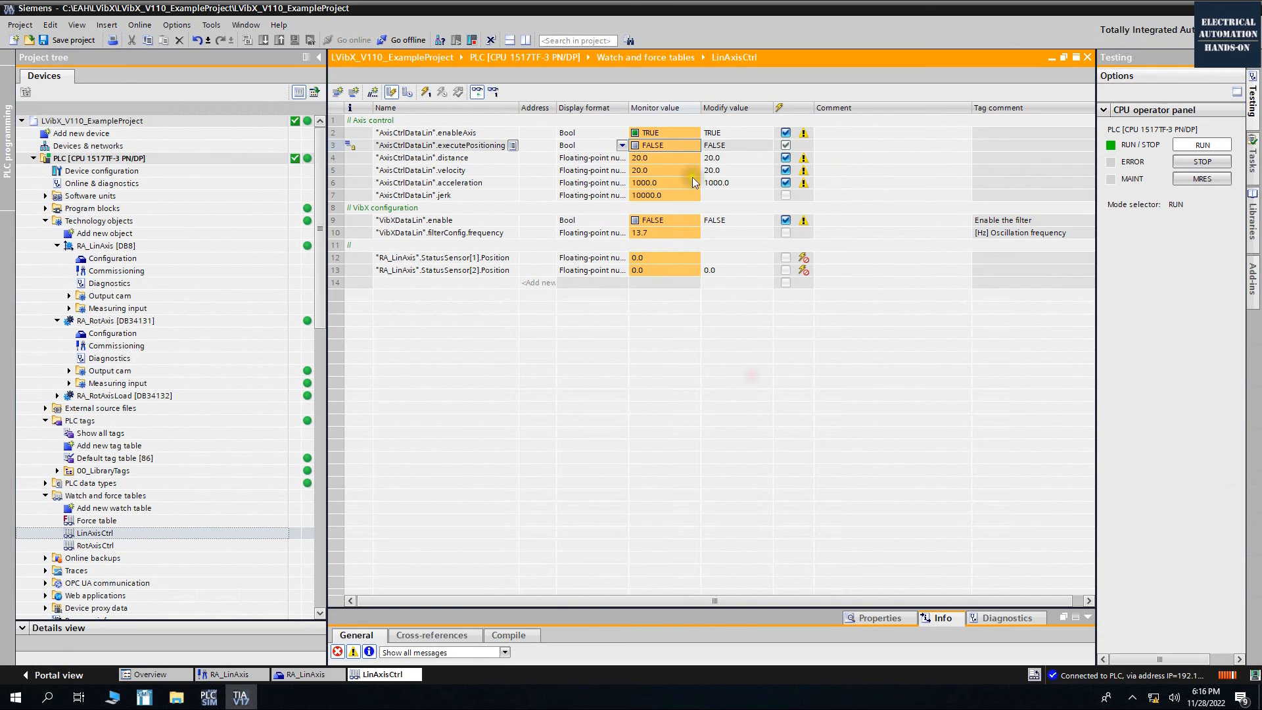
Run a positioning move by modifying "AxisCtrlDataLin".executePositioning to TRUE, then reset it to FALSE
{"action": "right_click", "coordinate": [680, 146]}
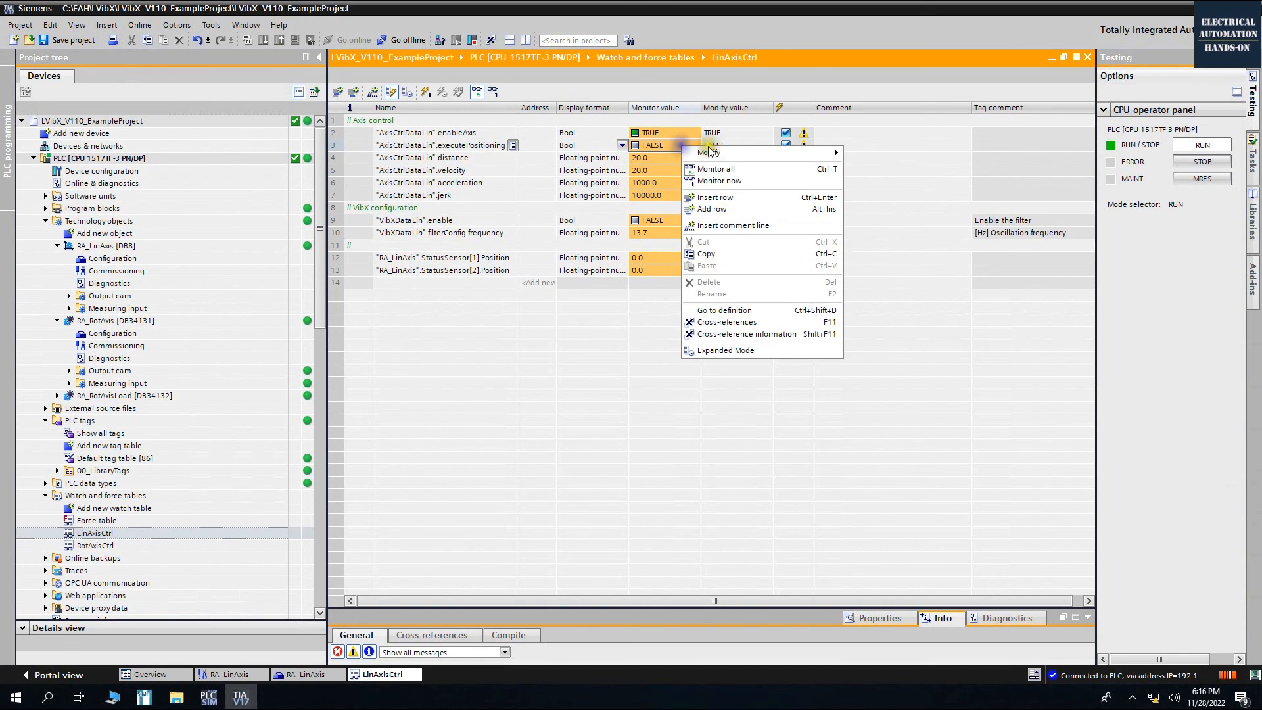
{"action": "mouse_move", "coordinate": [821, 146]}
{"action": "left_click", "coordinate": [917, 165]}
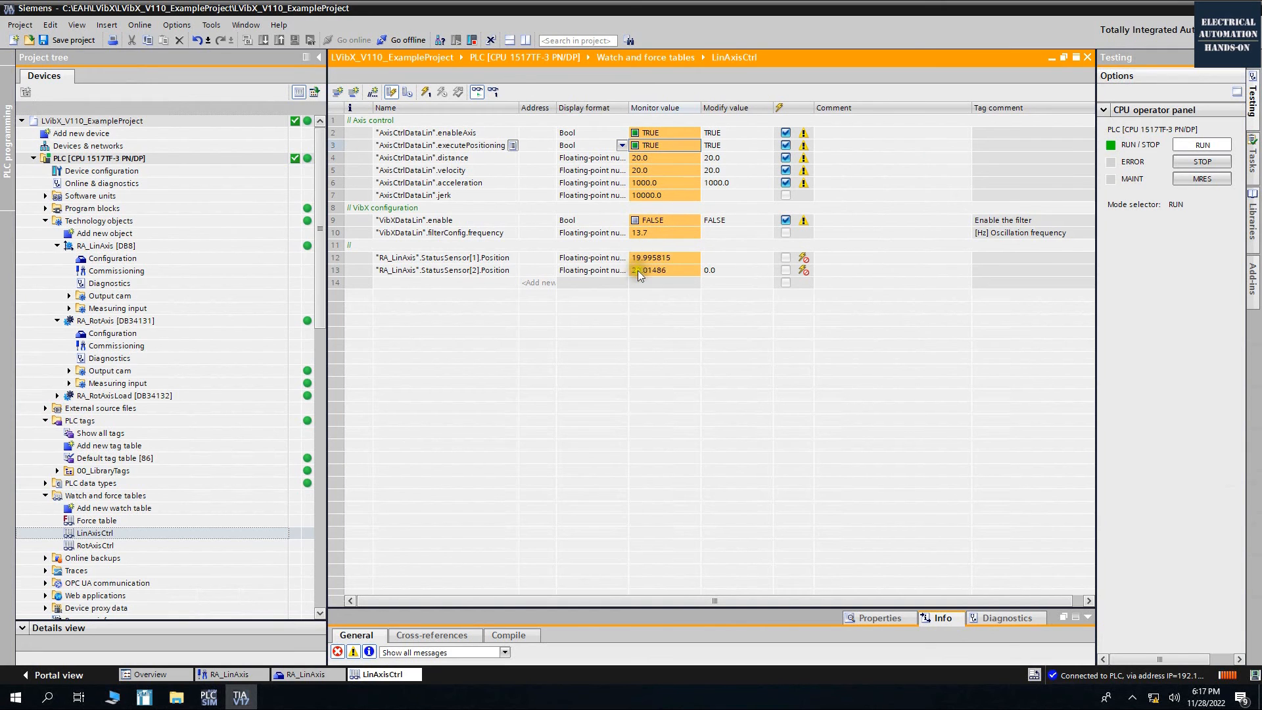
{"action": "right_click", "coordinate": [688, 149]}
{"action": "mouse_move", "coordinate": [789, 146]}
{"action": "left_click", "coordinate": [868, 161]}
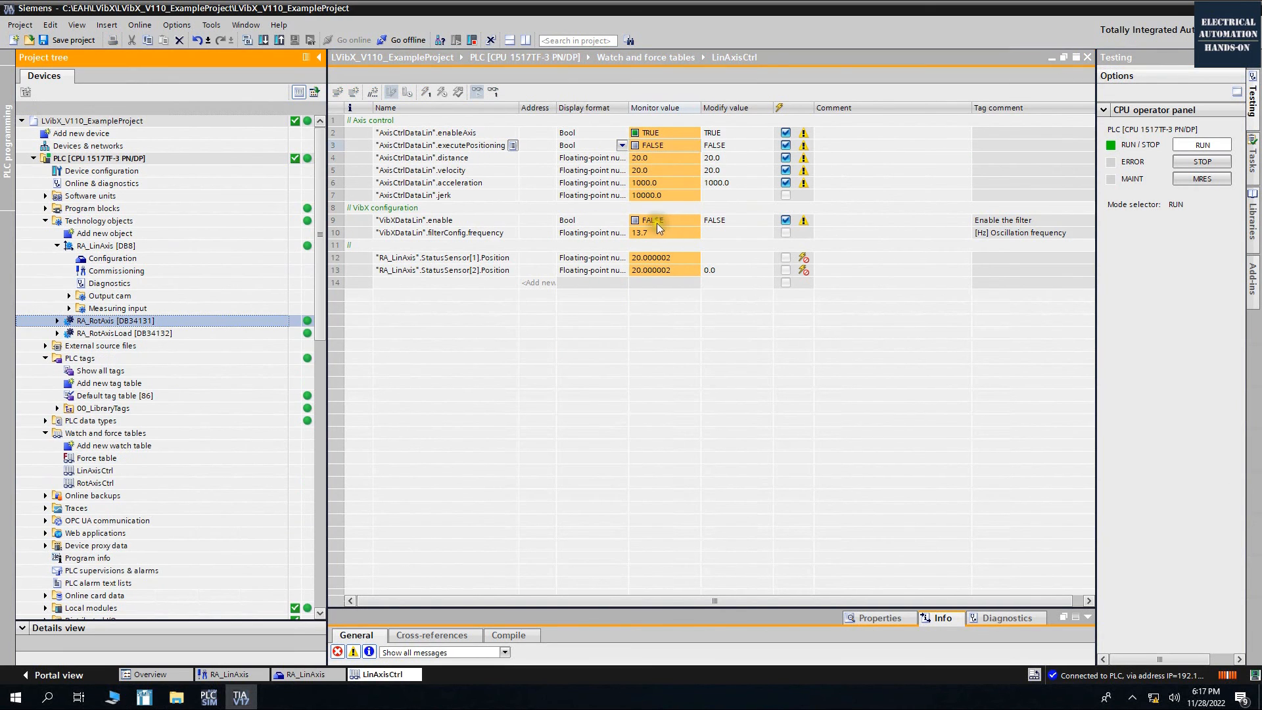
Detach the LinAxisCtrl watch table into a floating window and close the RA_LinAxis commissioning and configuration editors
{"action": "double_click", "coordinate": [109, 270]}
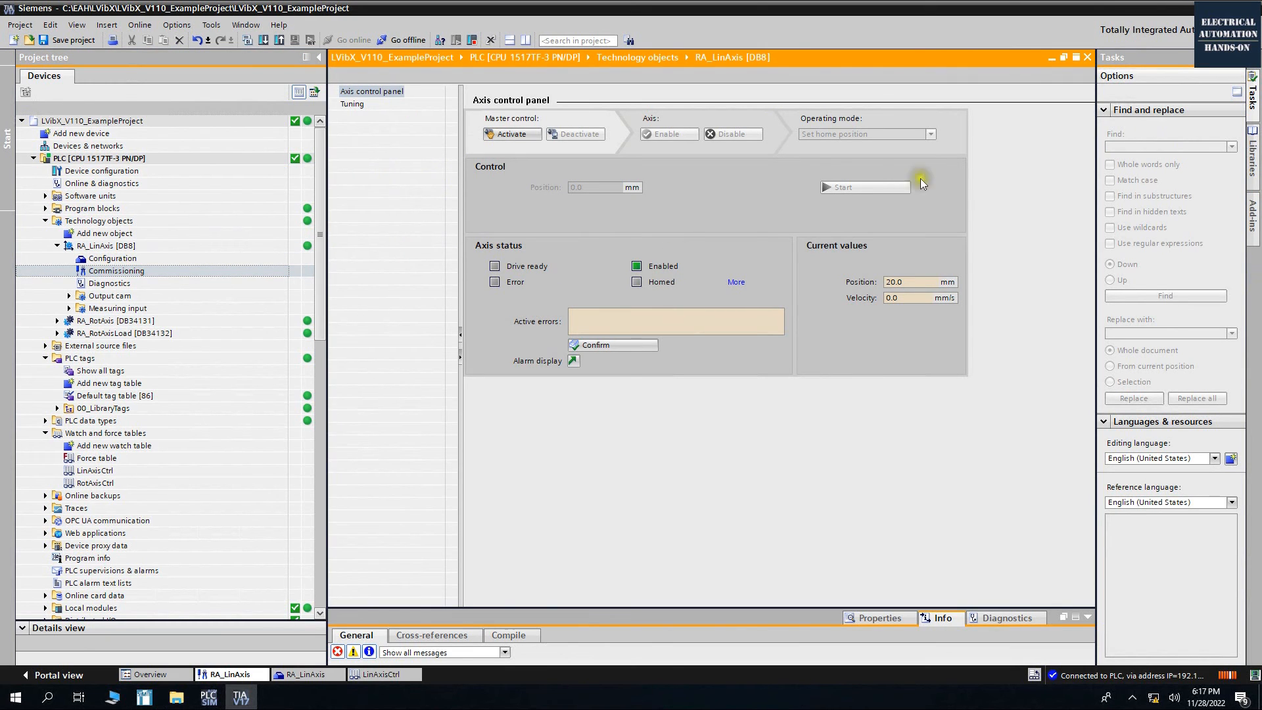
{"action": "left_click", "coordinate": [1087, 58]}
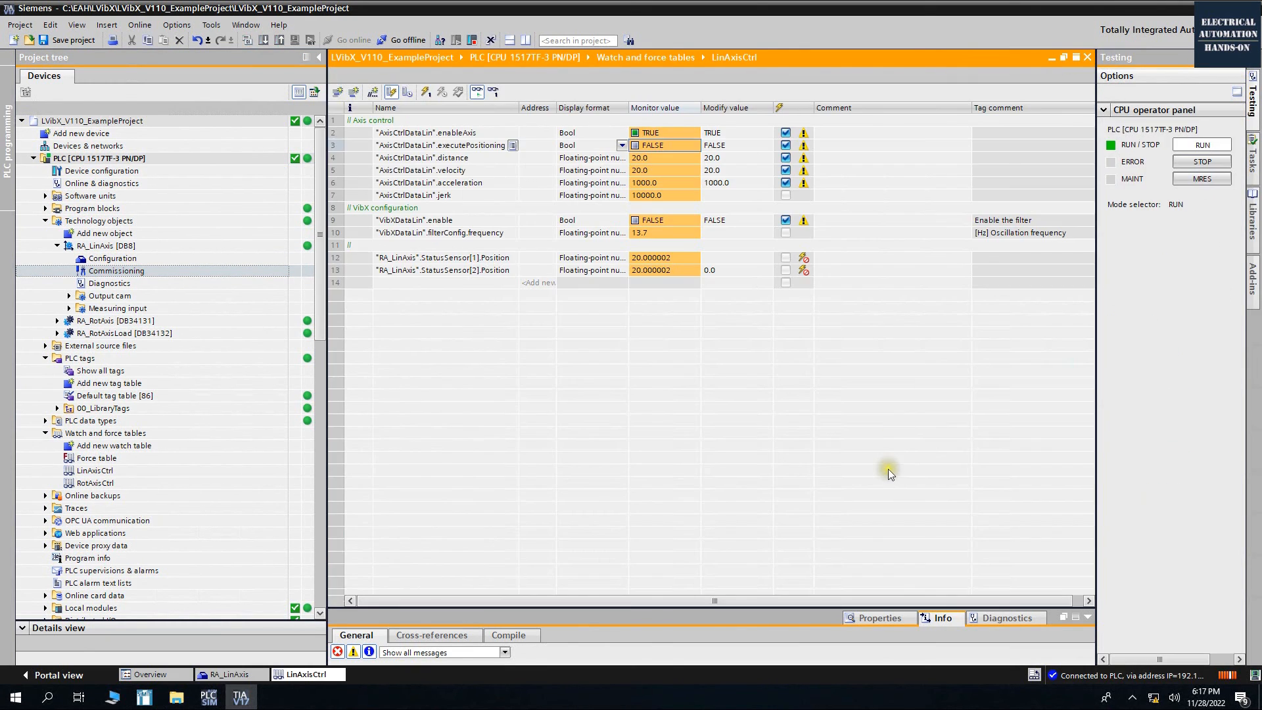
{"action": "left_click", "coordinate": [1063, 59]}
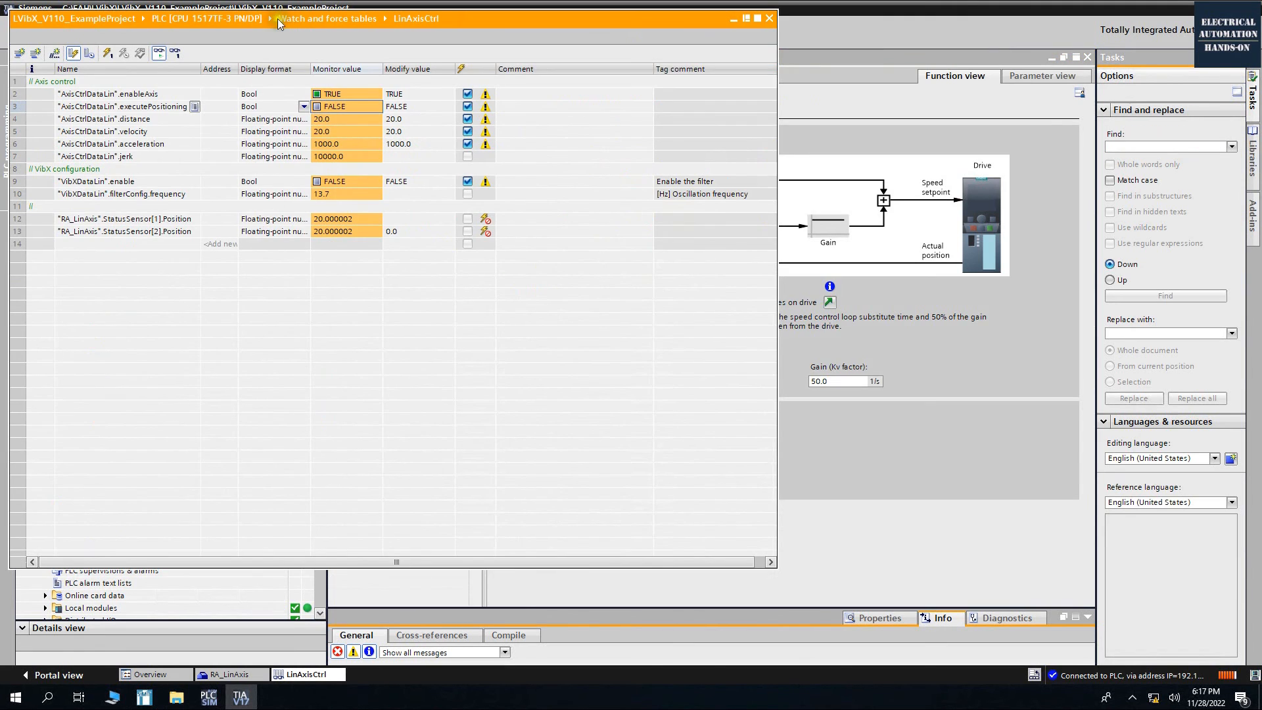
{"action": "left_click_drag", "start_coordinate": [277, 19], "coordinate": [936, 390]}
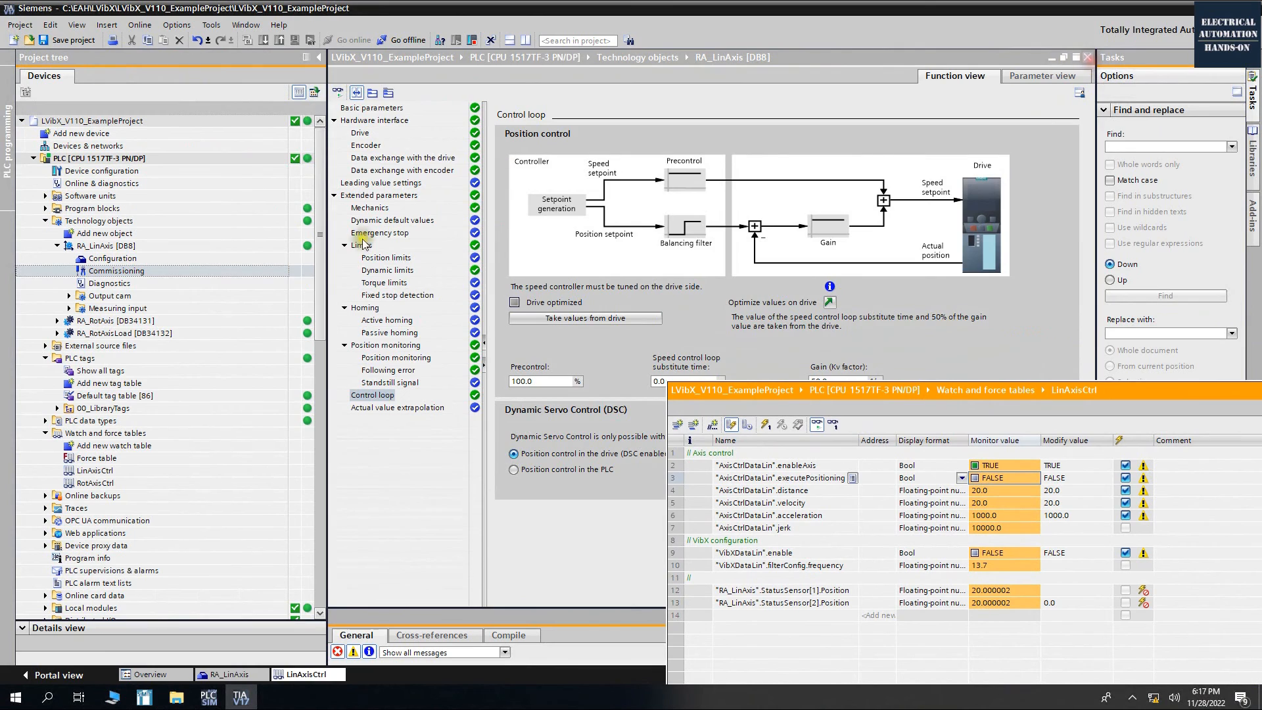
{"action": "left_click", "coordinate": [1088, 58]}
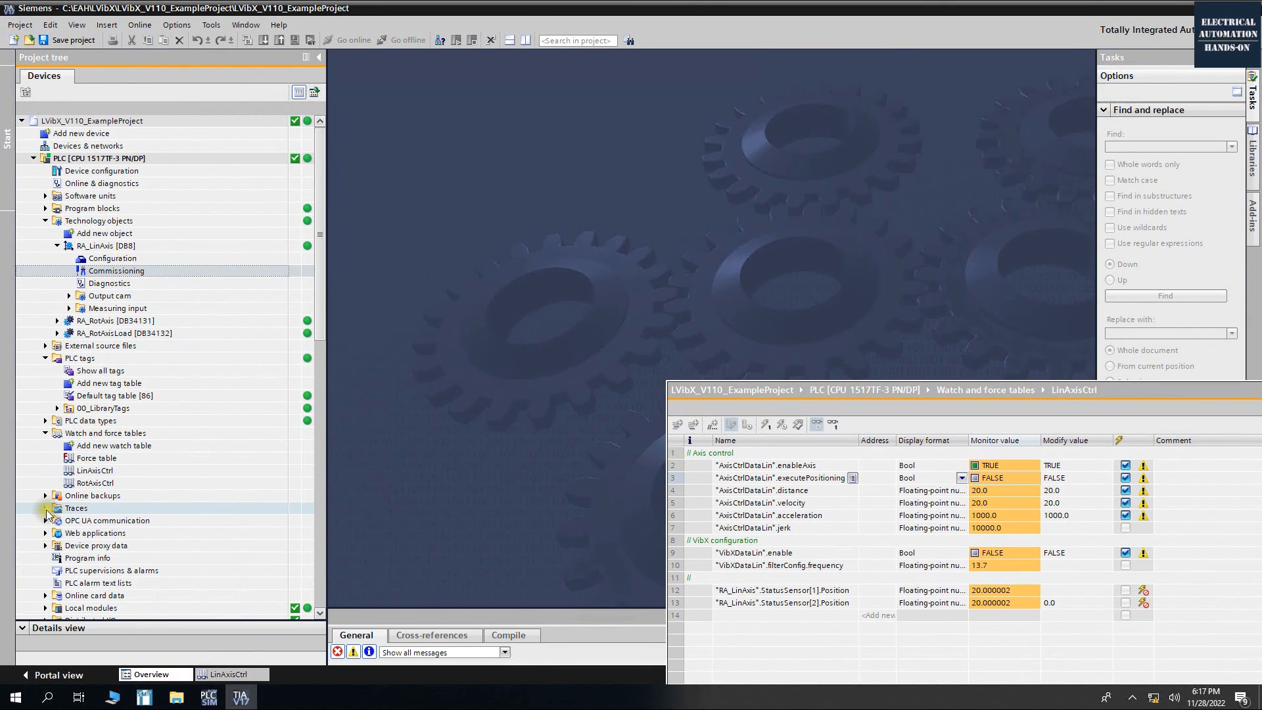
Open the posRelLin trace of the PLC and activate its recording
{"action": "left_click", "coordinate": [46, 508]}
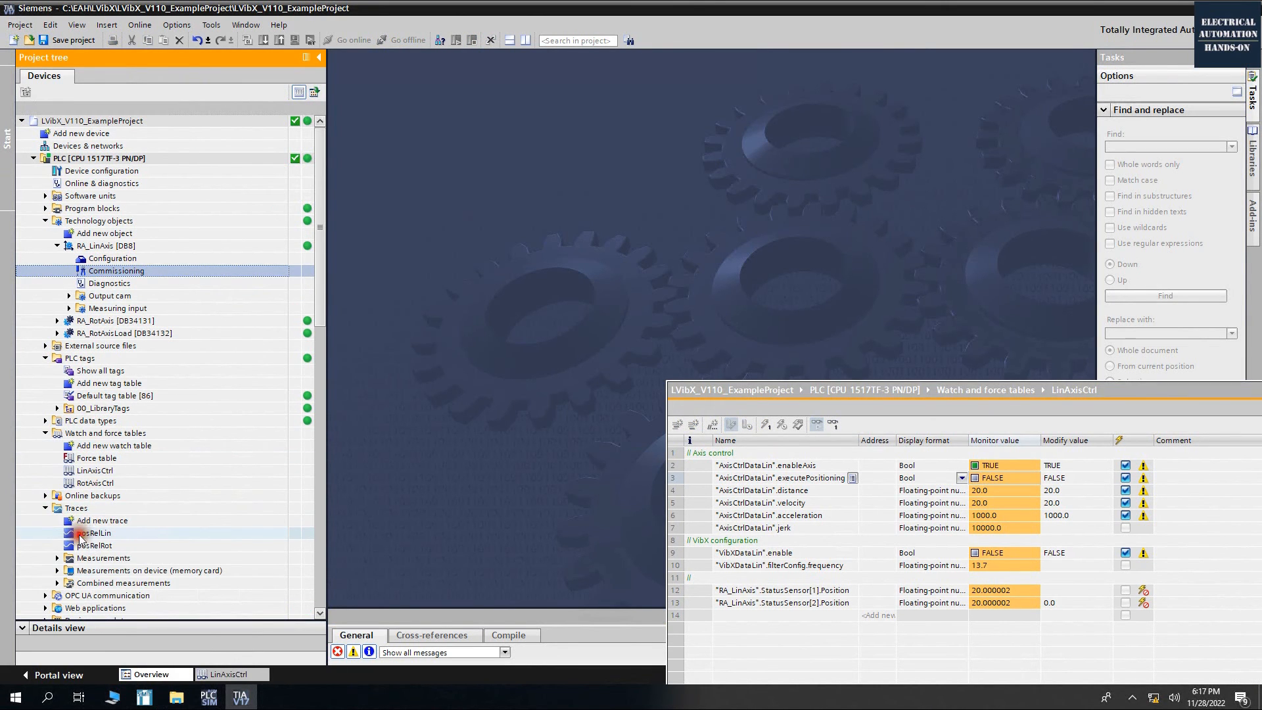
{"action": "double_click", "coordinate": [81, 532]}
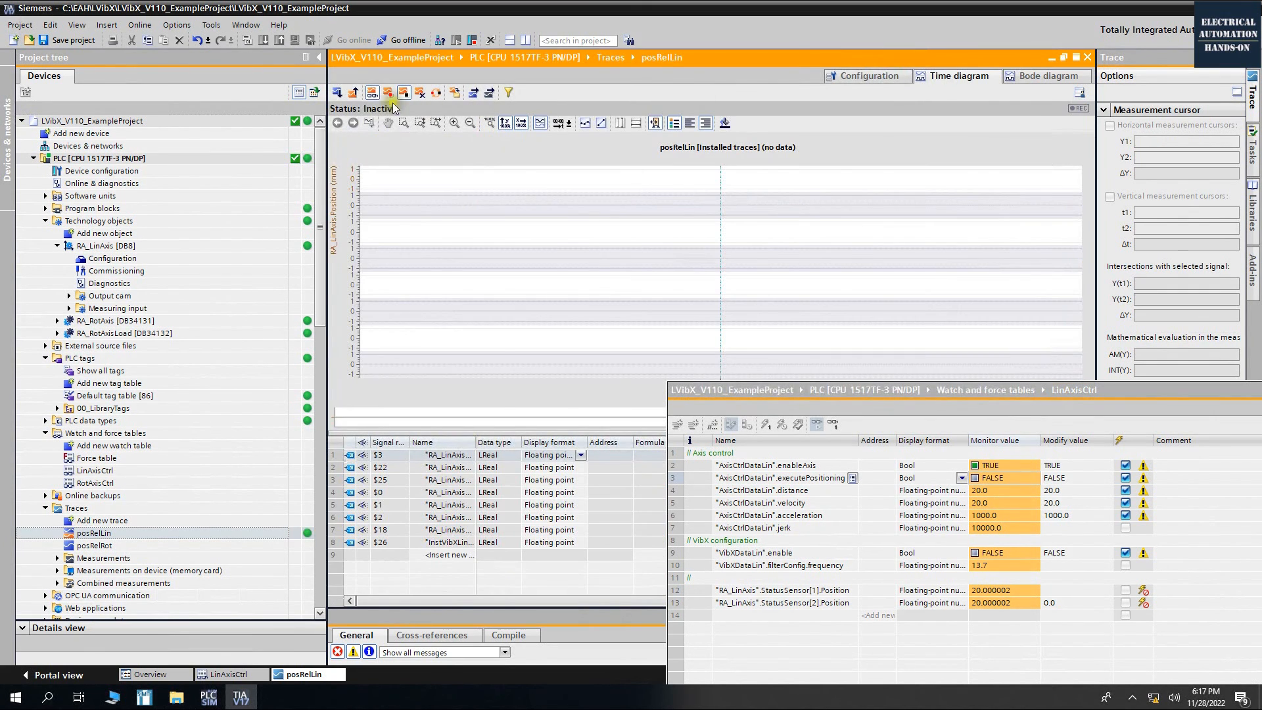
{"action": "left_click", "coordinate": [390, 94]}
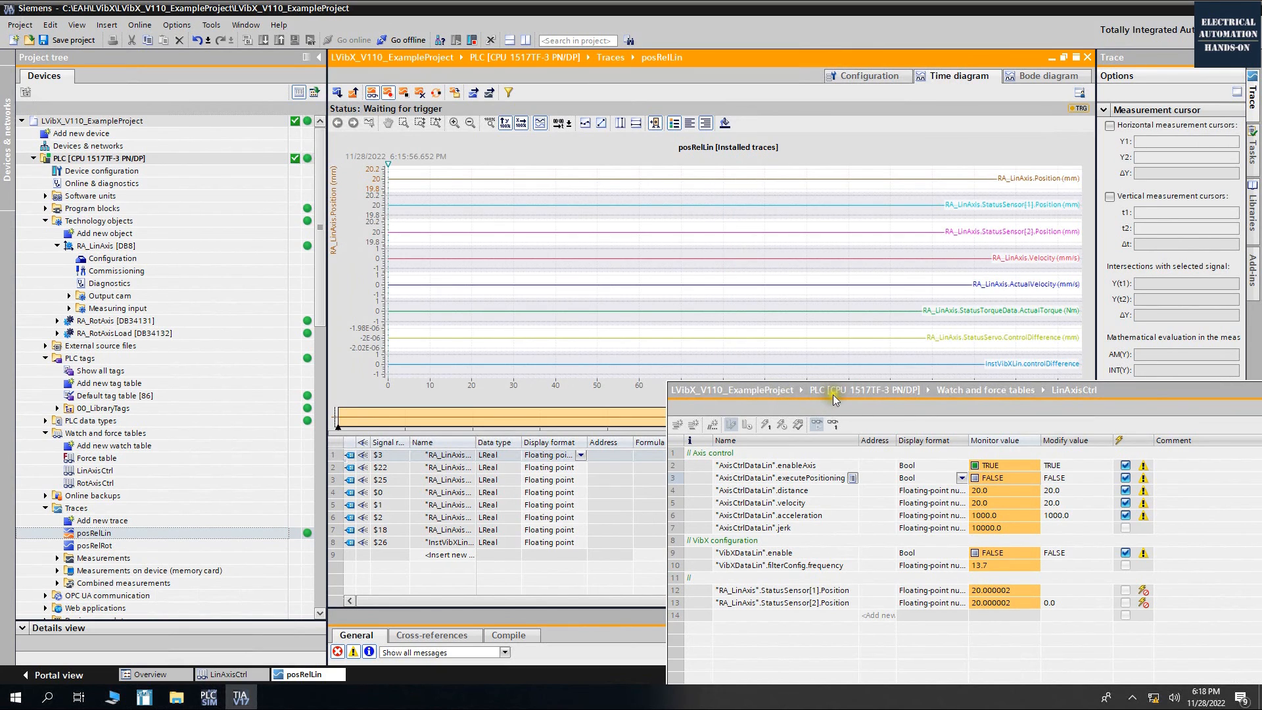
Record a positioning move without the VibX filter by modifying executePositioning to TRUE, then reset it to FALSE
{"action": "left_click_drag", "start_coordinate": [833, 393], "coordinate": [707, 365]}
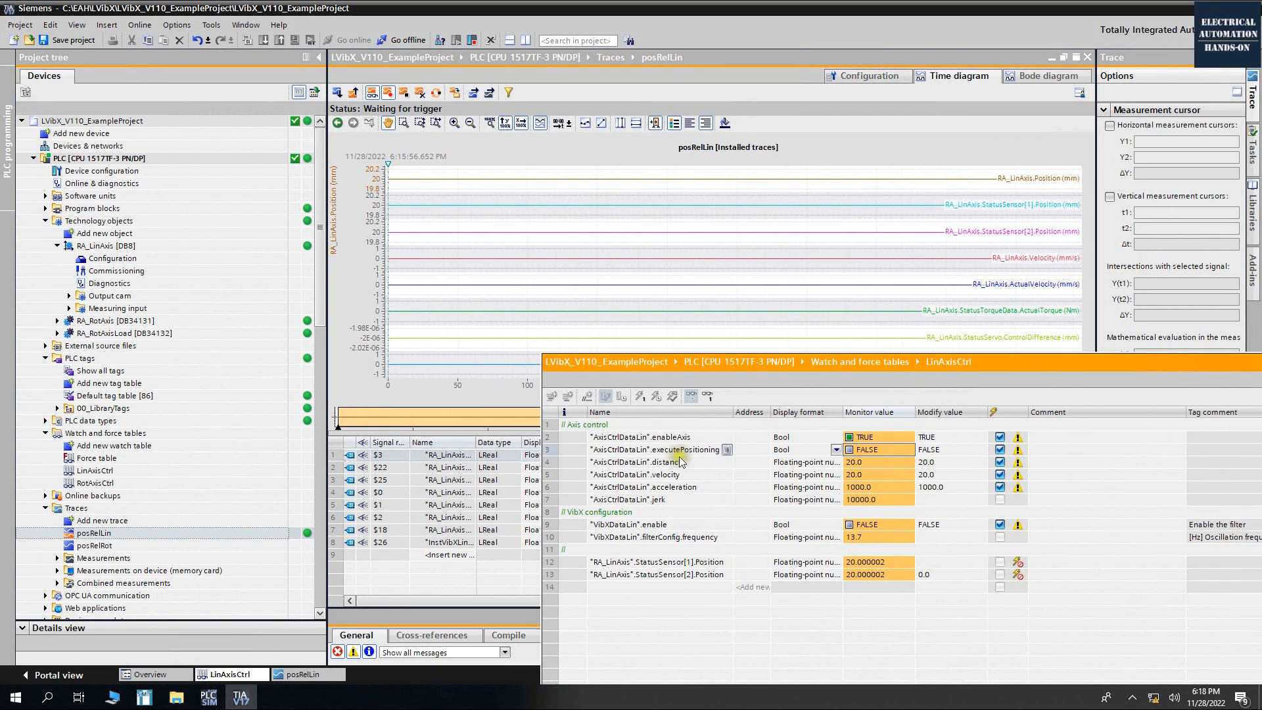
{"action": "right_click", "coordinate": [878, 452]}
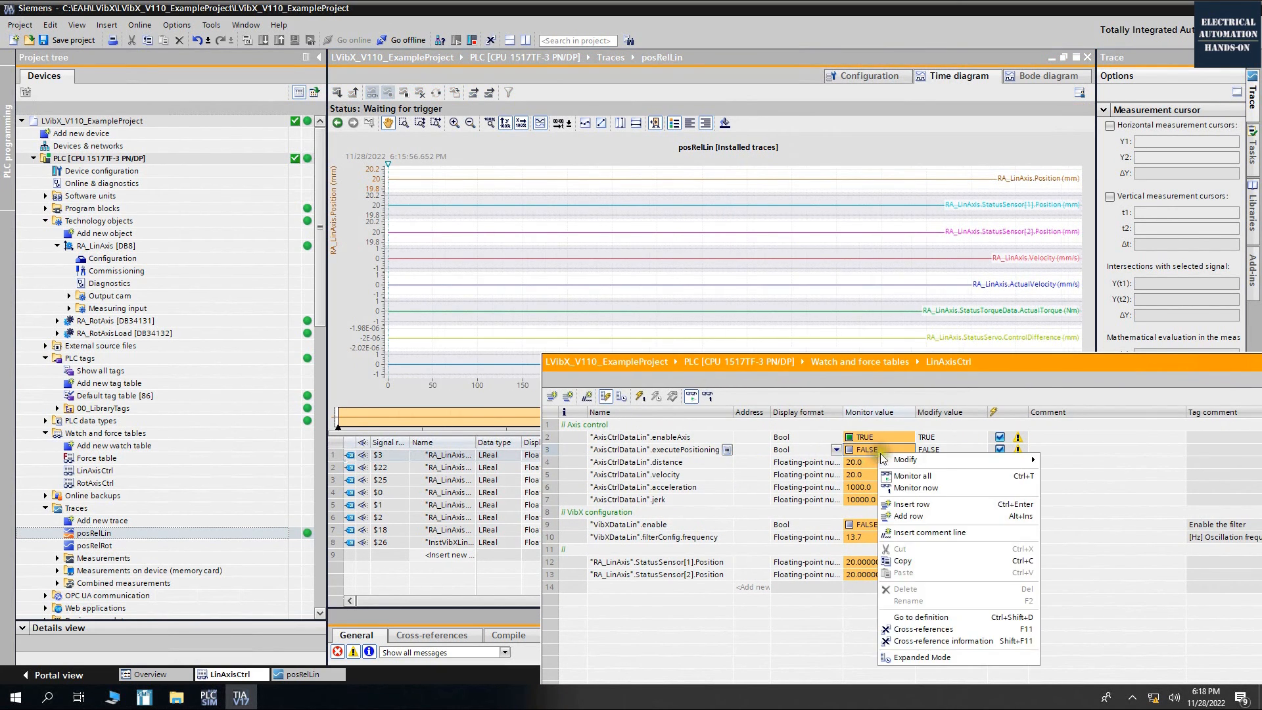
{"action": "mouse_move", "coordinate": [1013, 459]}
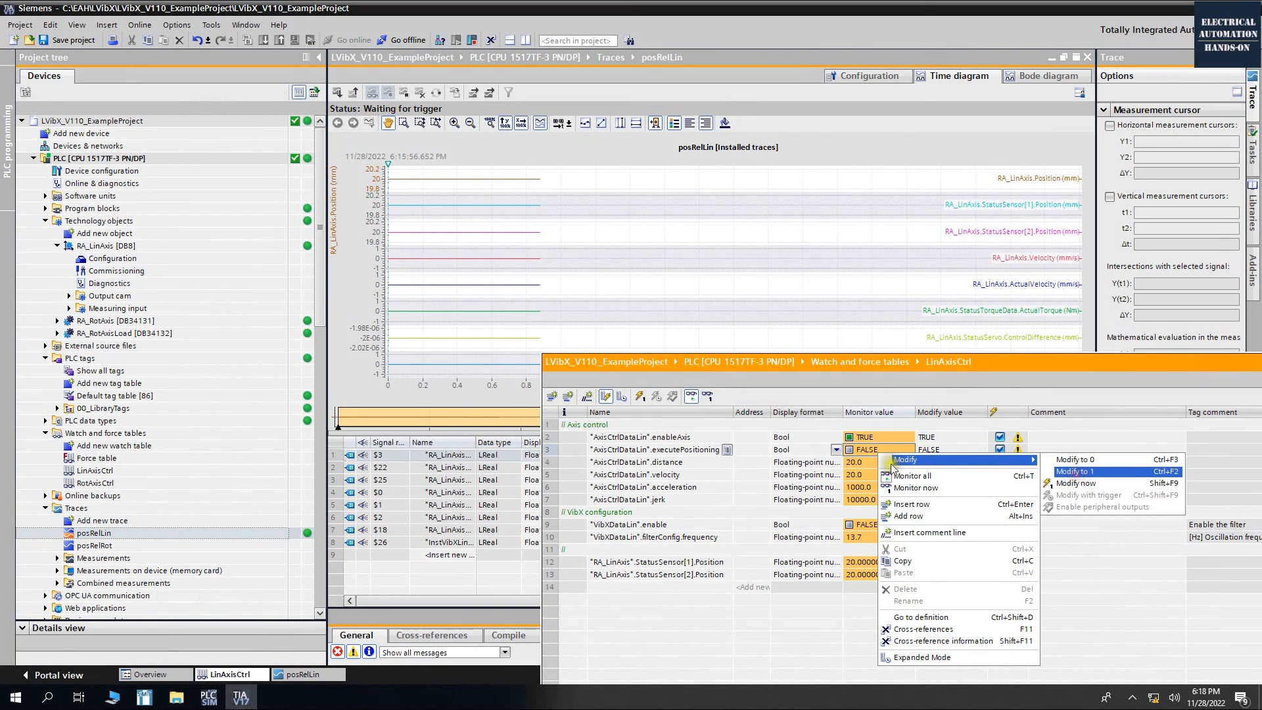
{"action": "left_click", "coordinate": [1076, 474]}
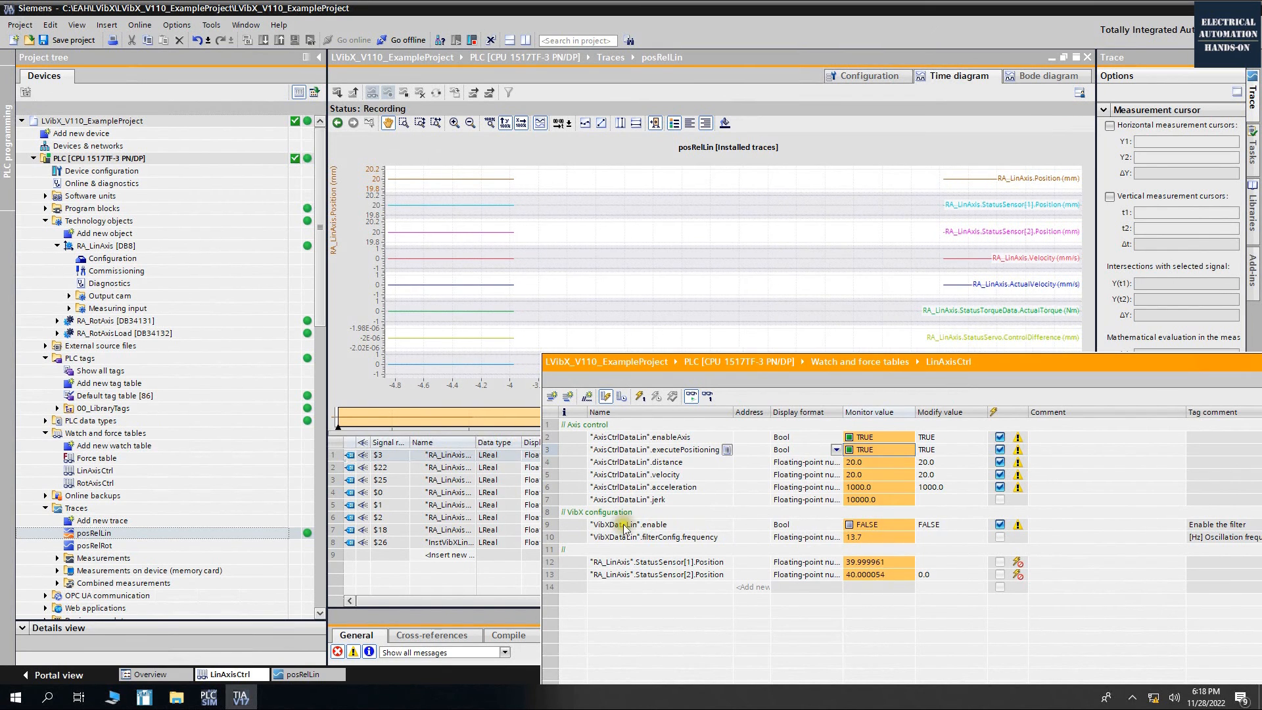
{"action": "right_click", "coordinate": [870, 453]}
{"action": "mouse_move", "coordinate": [920, 454]}
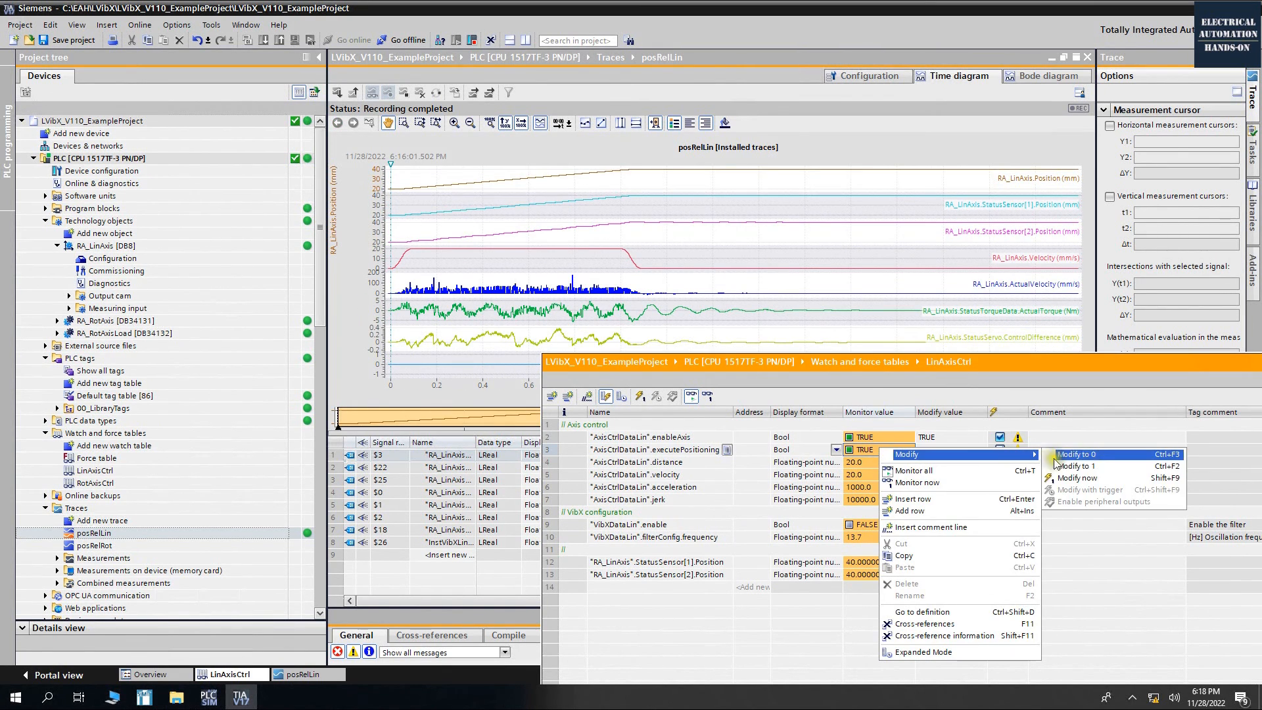
{"action": "left_click", "coordinate": [1089, 456]}
Hide all signals in the posRelLin time diagram except StatusSensor[1].Position and StatusSensor[2].Position, keeping the watch table clear of the curves
{"action": "mouse_move", "coordinate": [701, 368]}
{"action": "left_mouse_down"}
{"action": "mouse_move", "coordinate": [801, 396]}
{"action": "mouse_move", "coordinate": [854, 454]}
{"action": "left_mouse_up"}
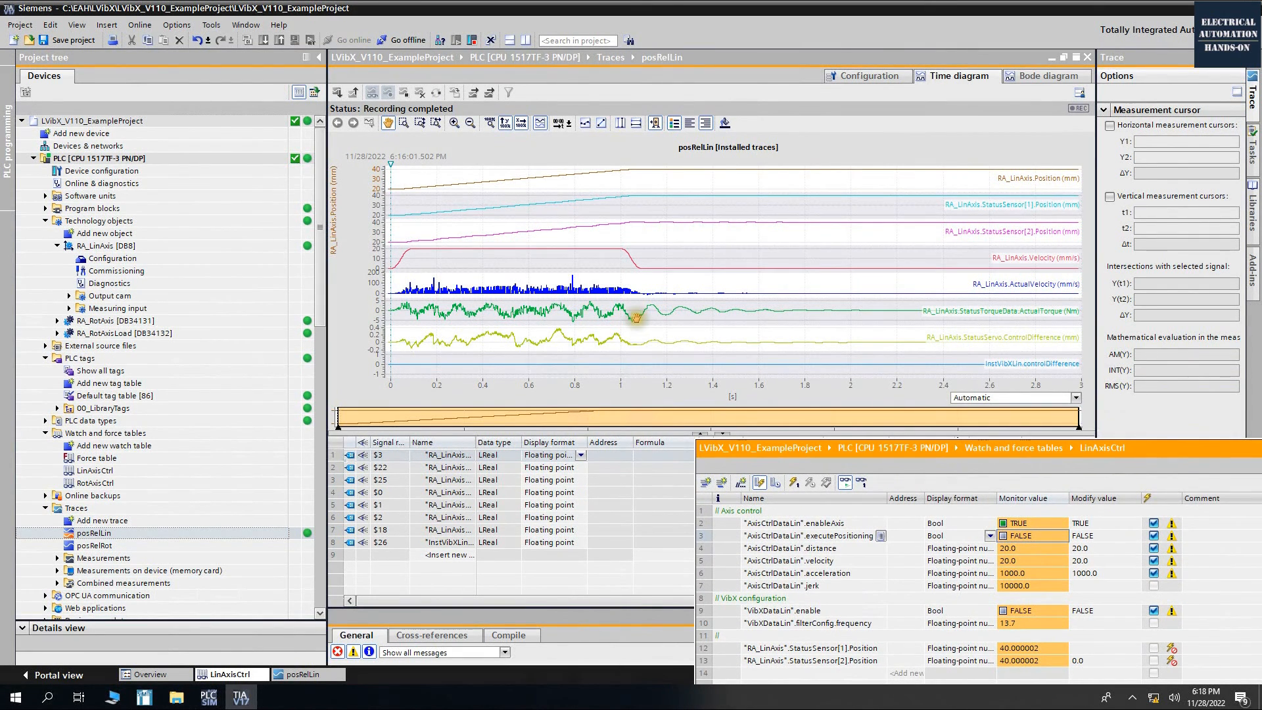
{"action": "left_click", "coordinate": [363, 443]}
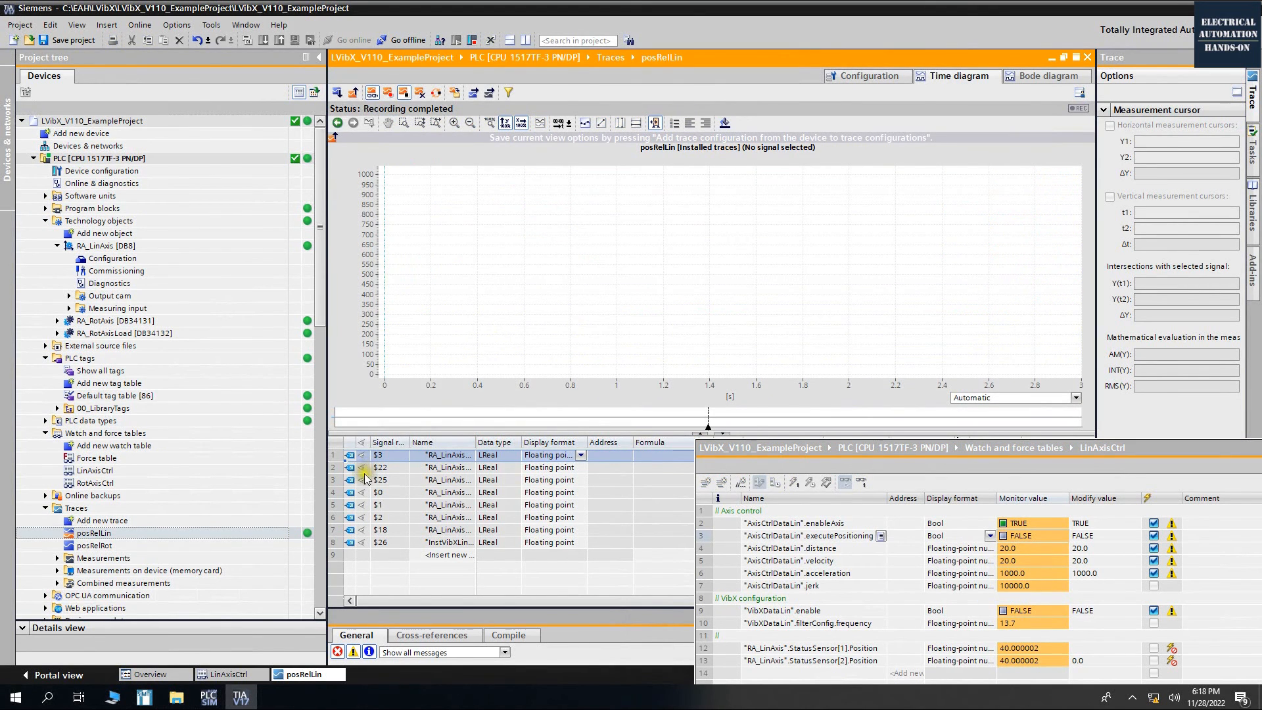
{"action": "left_click", "coordinate": [363, 467]}
{"action": "left_click", "coordinate": [363, 480]}
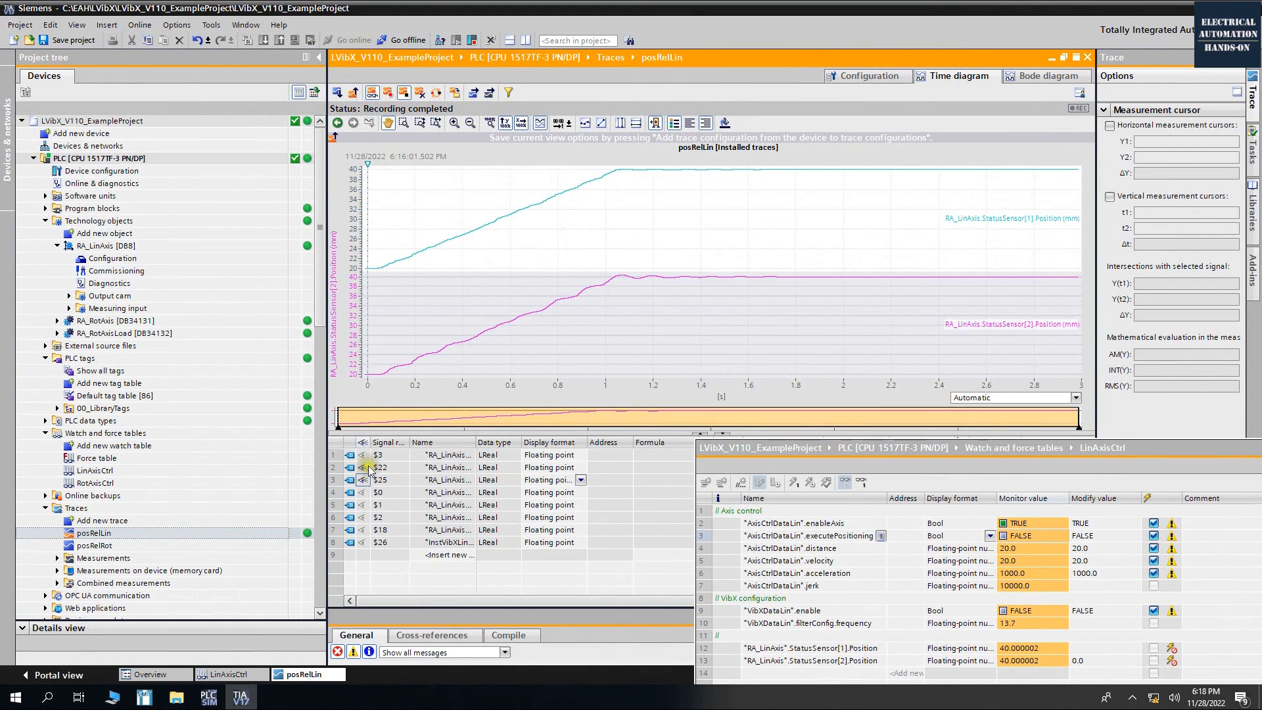
Widen the signal table's Name column to read the full names and add StatusTorqueData.ActualTorque to the time diagram
{"action": "left_click_drag", "start_coordinate": [478, 444], "coordinate": [622, 443]}
{"action": "left_click_drag", "start_coordinate": [754, 512], "coordinate": [705, 603]}
{"action": "left_click", "coordinate": [537, 468]}
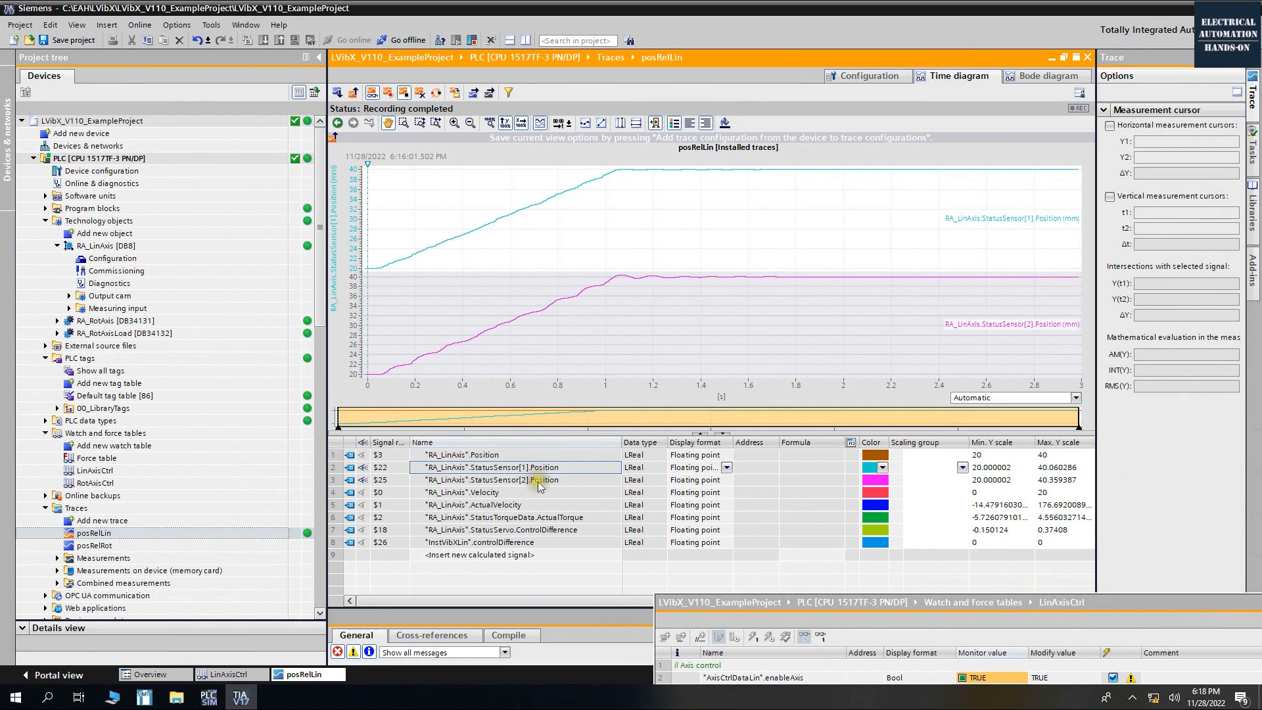
{"action": "left_click", "coordinate": [538, 481]}
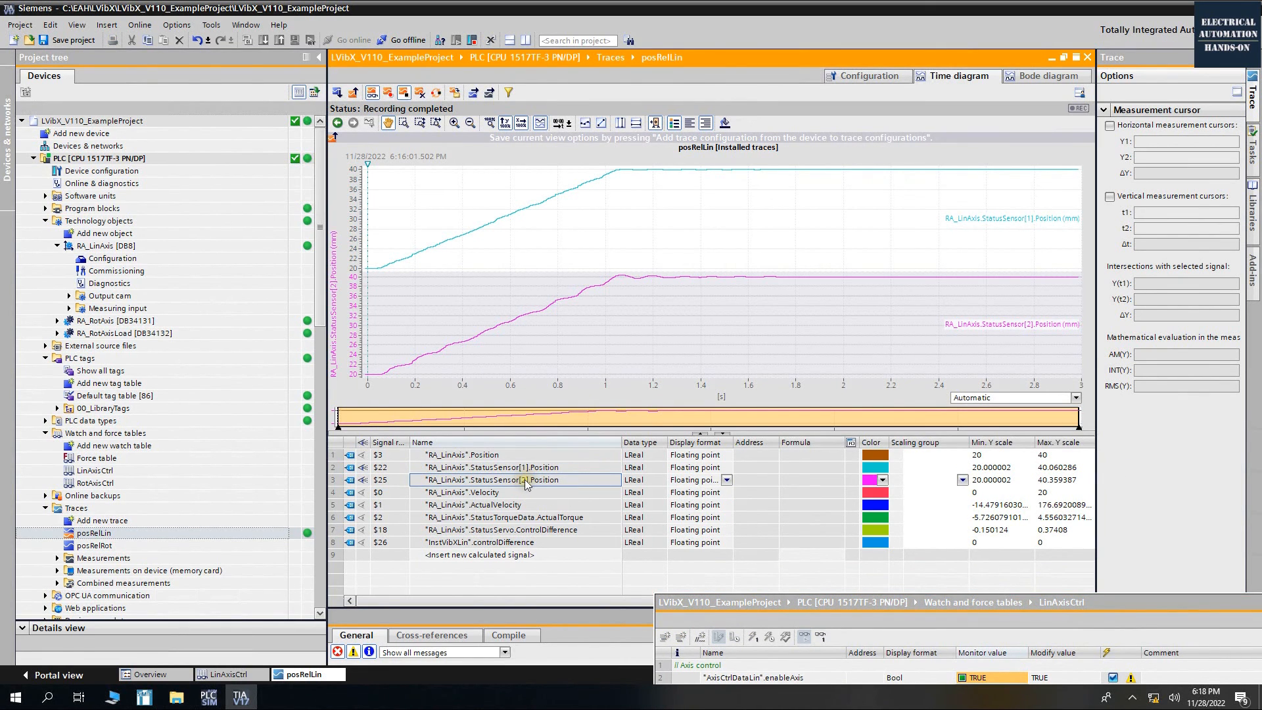
{"action": "left_click", "coordinate": [547, 519]}
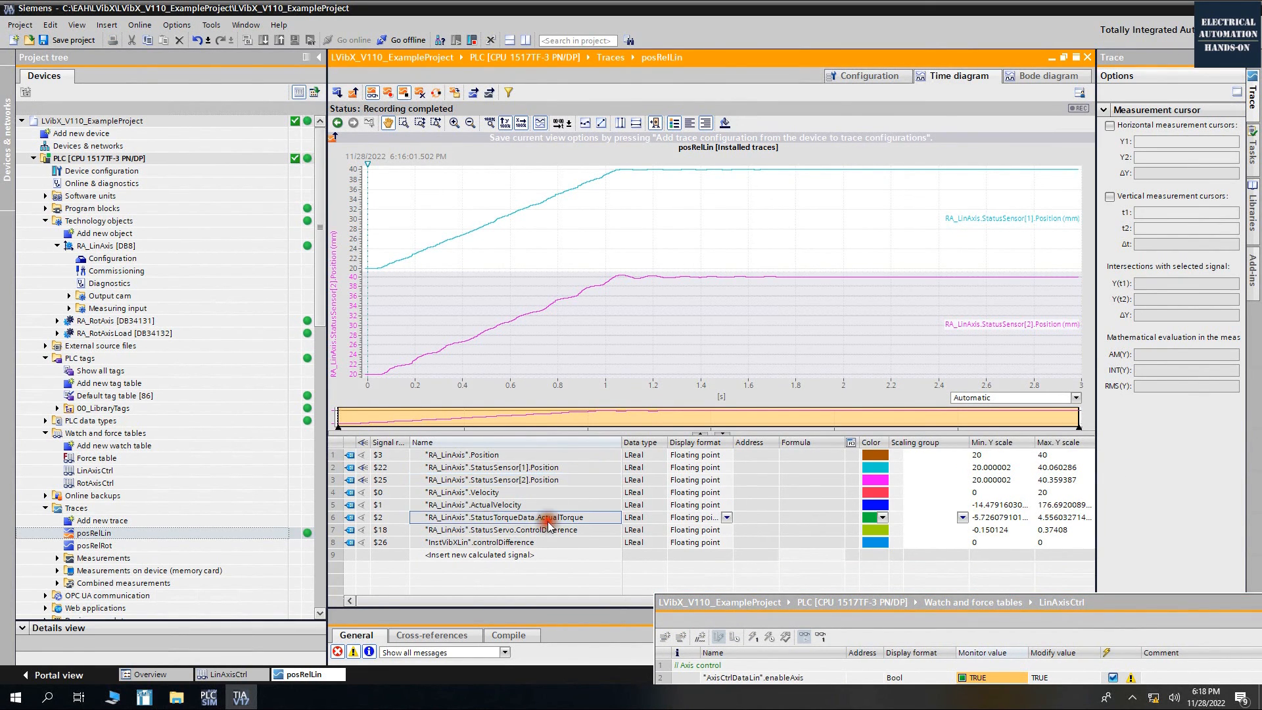
{"action": "left_click", "coordinate": [362, 518]}
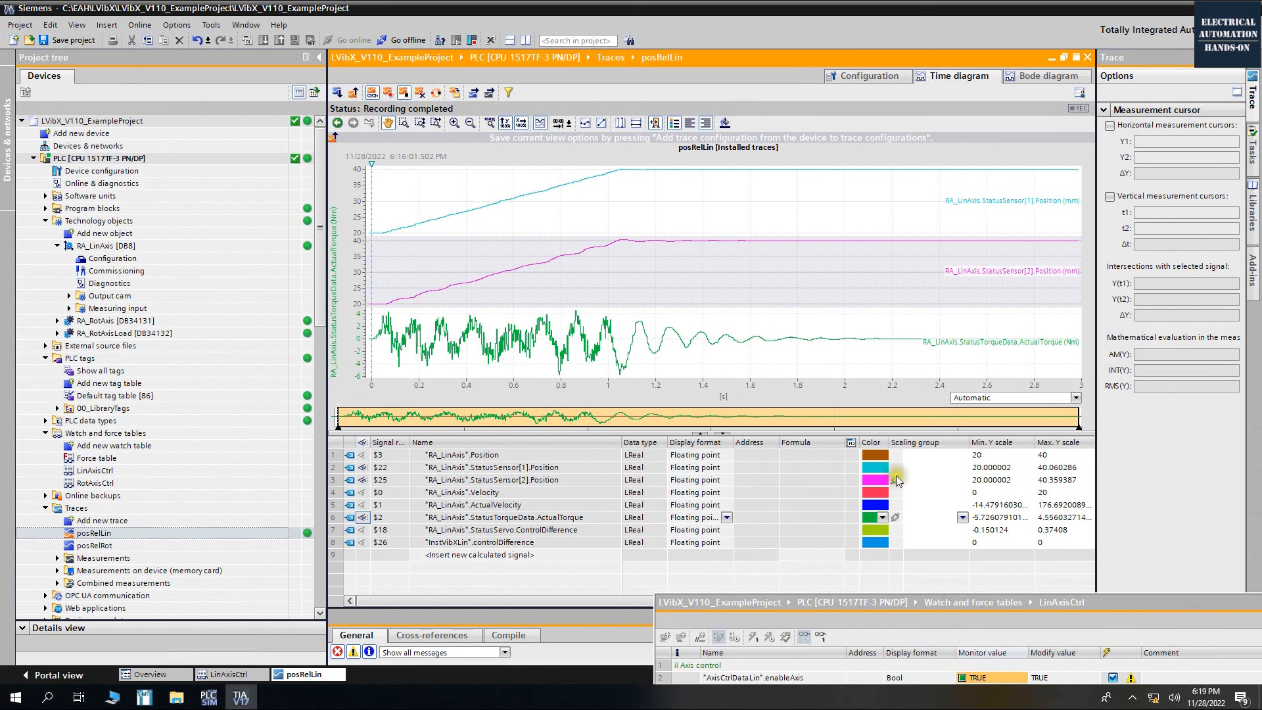
Overlay both StatusSensor position signals in one scaling group and enlarge the settling phase from about 1000 to 1550 ms
{"action": "left_click", "coordinate": [897, 481]}
{"action": "left_click", "coordinate": [918, 466]}
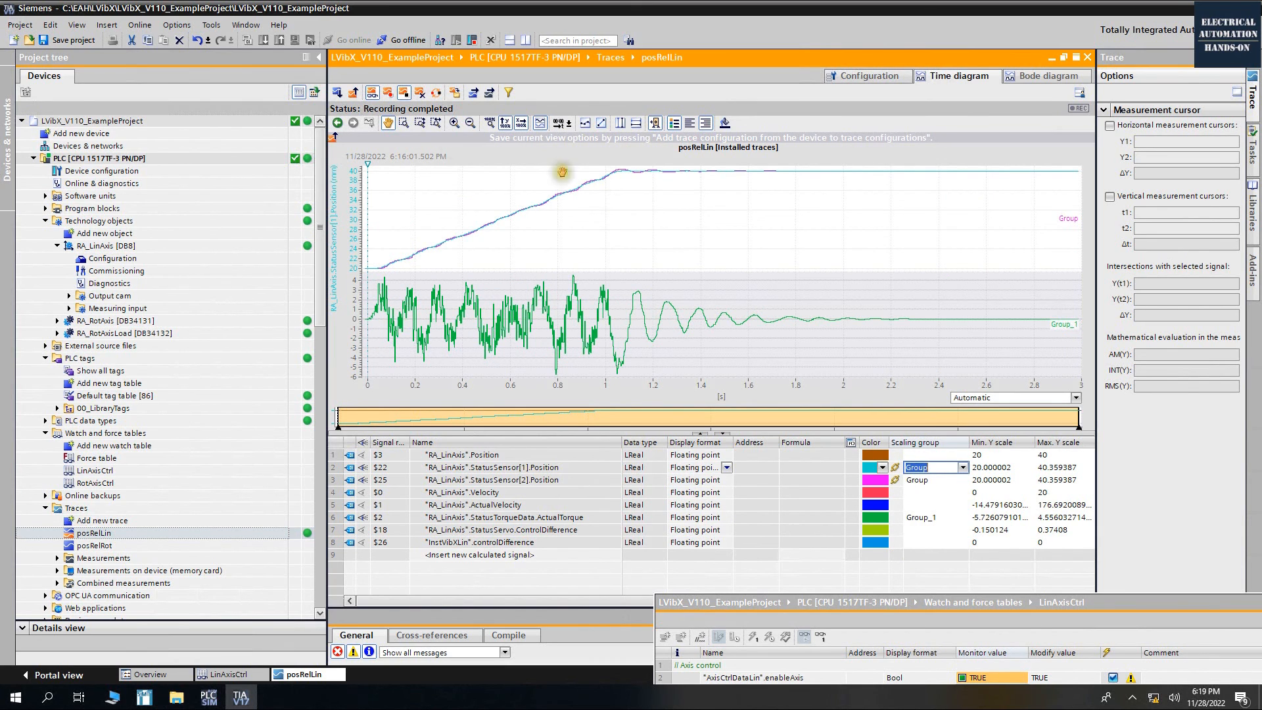
{"action": "left_click", "coordinate": [405, 123]}
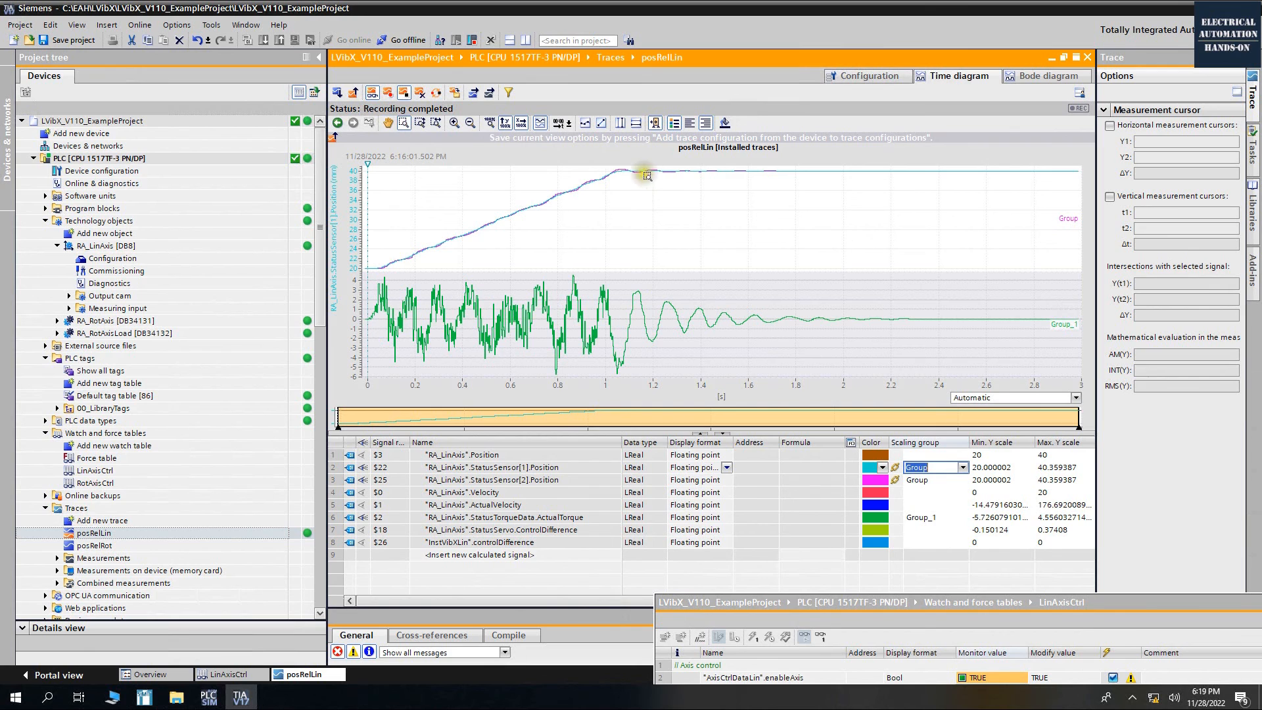
{"action": "left_click", "coordinate": [594, 163]}
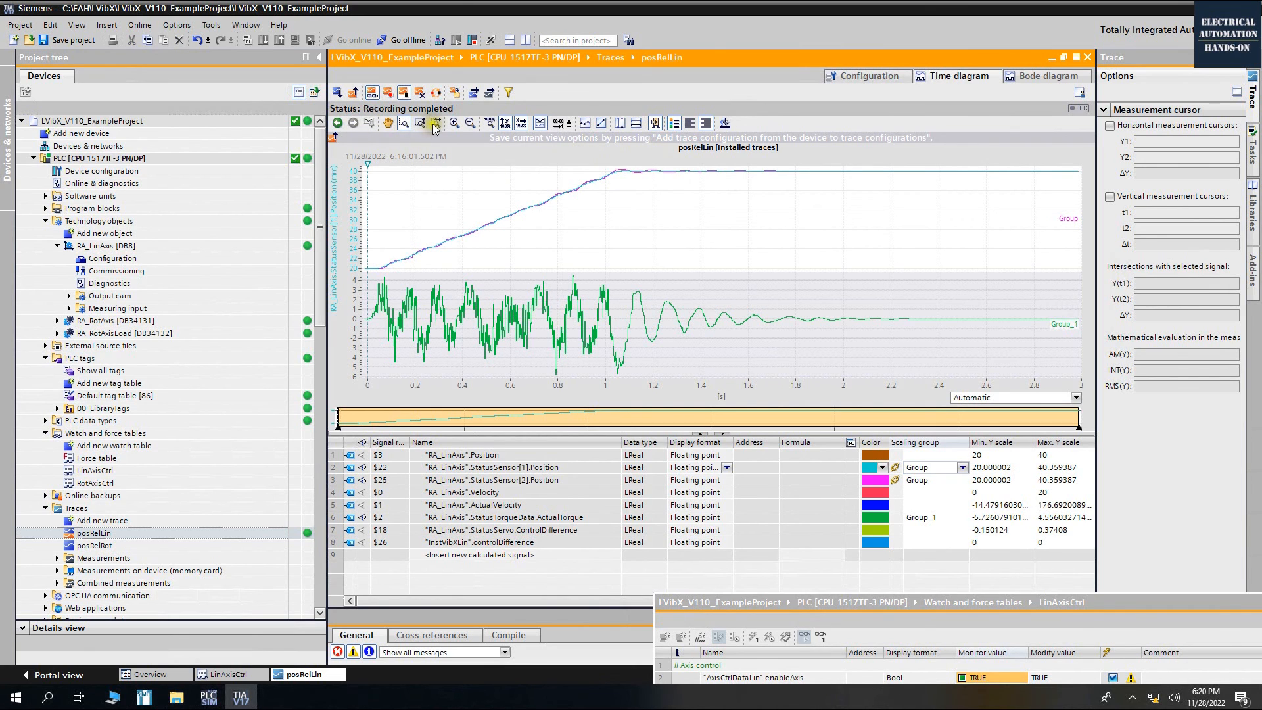
{"action": "left_click", "coordinate": [455, 123]}
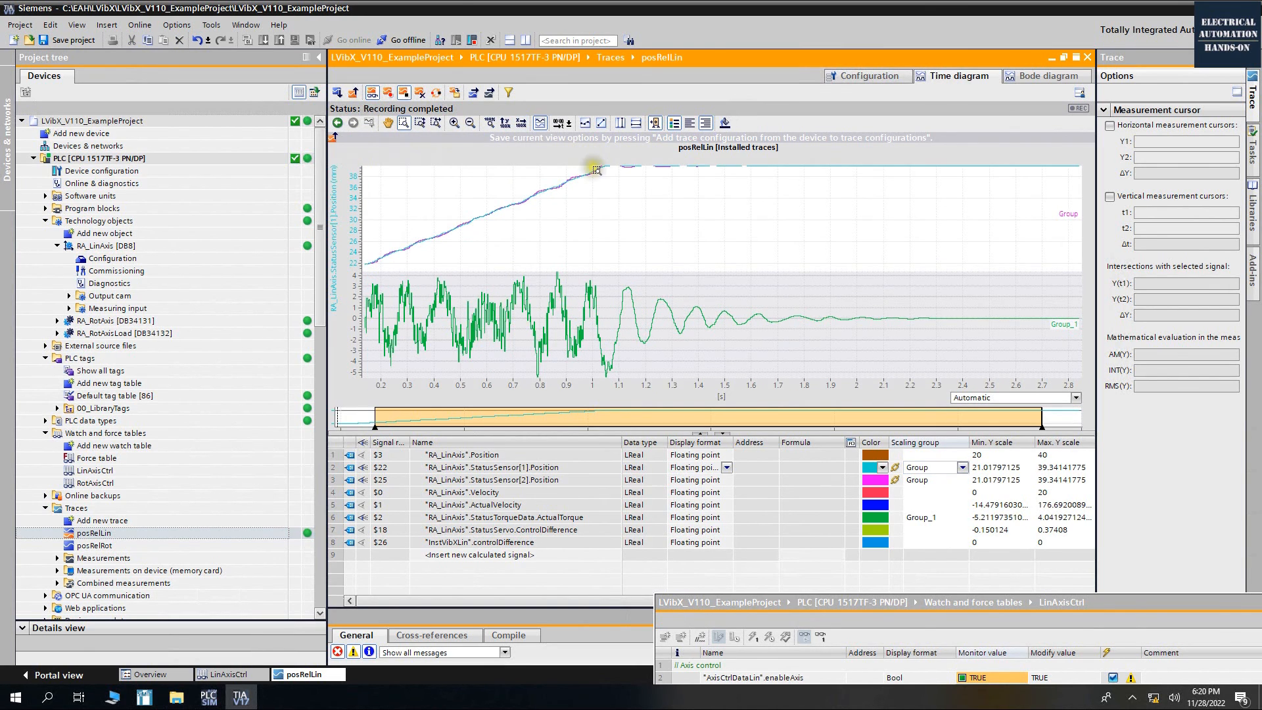
{"action": "left_click", "coordinate": [388, 123]}
{"action": "mouse_move", "coordinate": [571, 173]}
{"action": "left_mouse_down"}
{"action": "mouse_move", "coordinate": [549, 210]}
{"action": "mouse_move", "coordinate": [722, 217]}
{"action": "left_mouse_up"}
{"action": "left_click", "coordinate": [404, 123]}
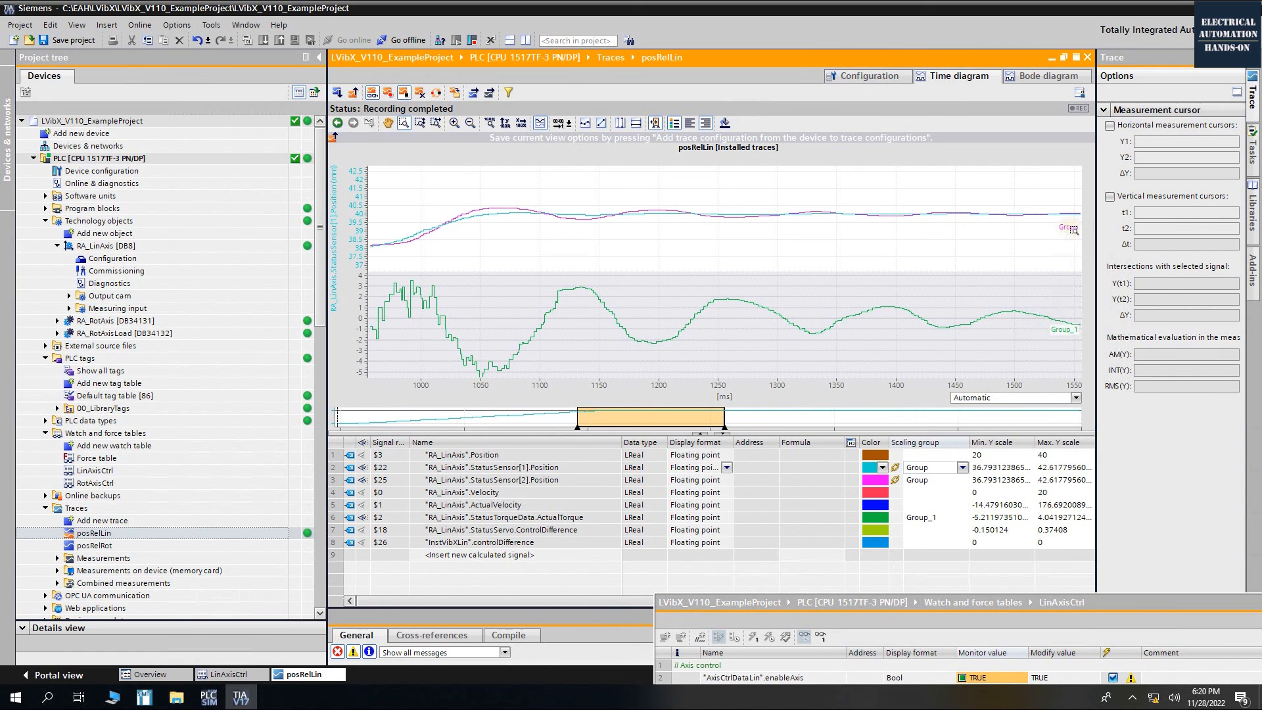
Bring the watch table back beside the trace and show the complete posRelLin recording in the time diagram
{"action": "left_click_drag", "start_coordinate": [1051, 602], "coordinate": [994, 427]}
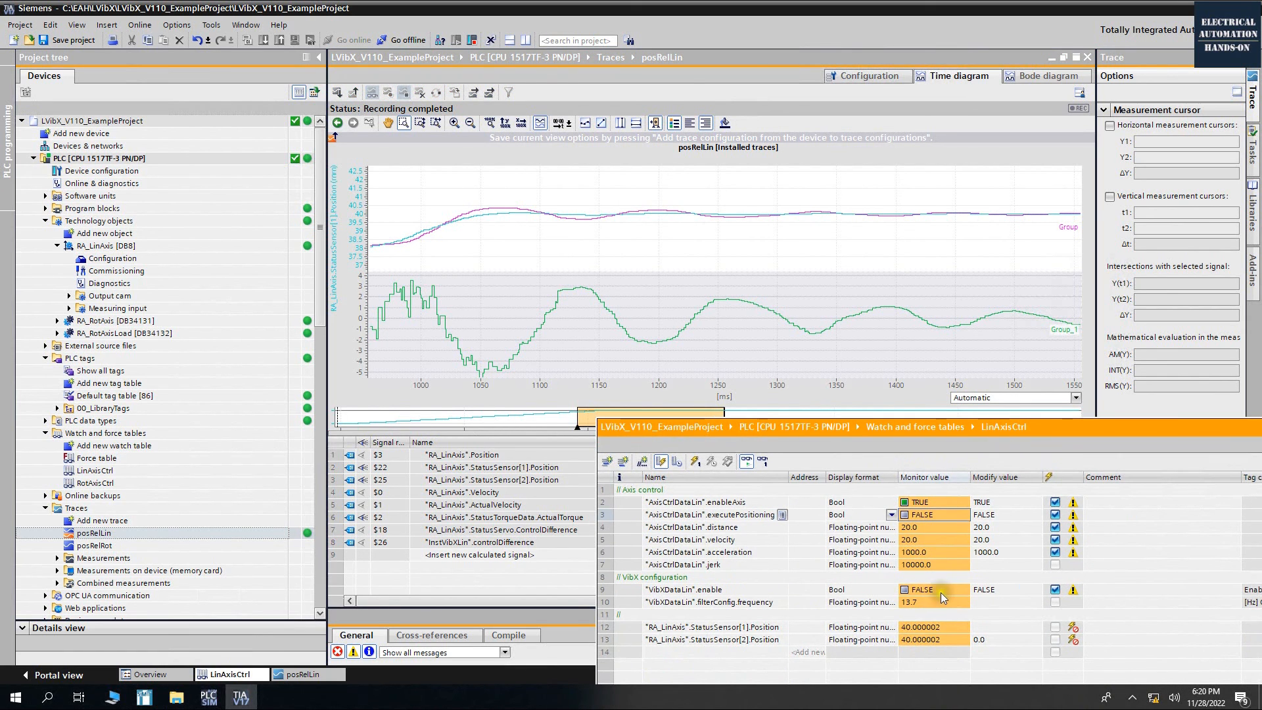
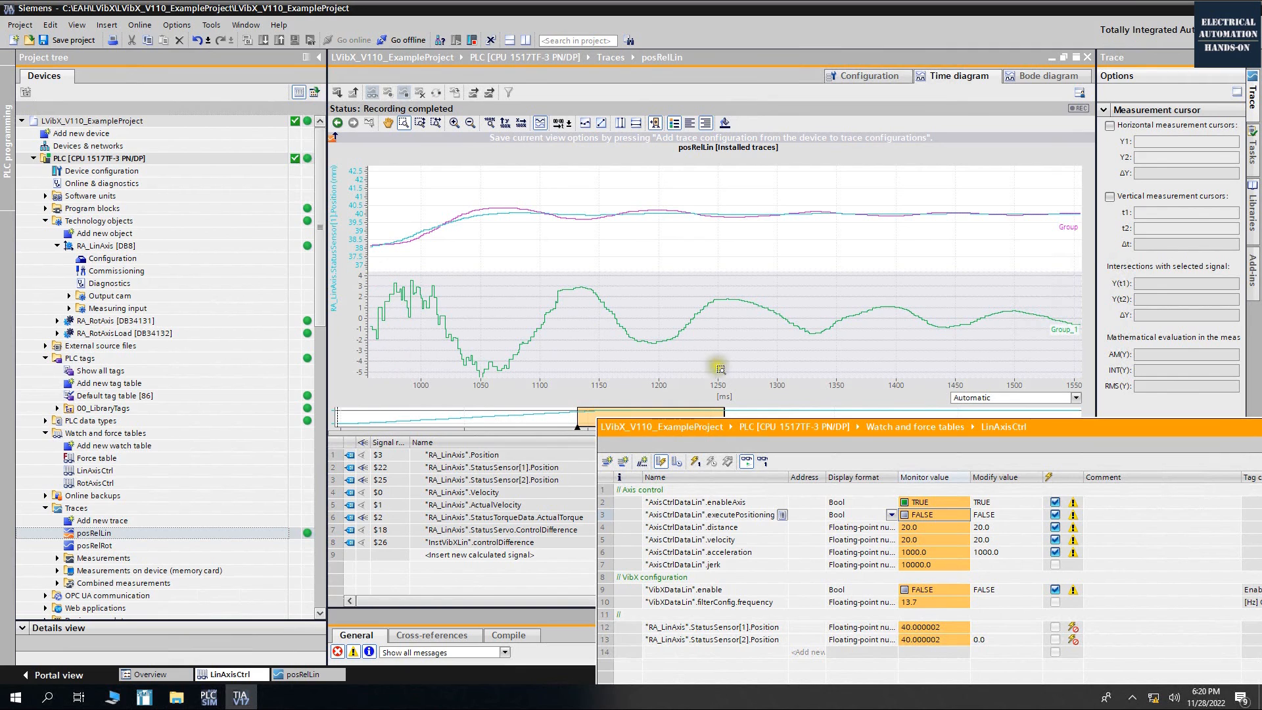
{"action": "scroll", "coordinate": [608, 307], "scroll_direction": "down", "scroll_amount": 1}
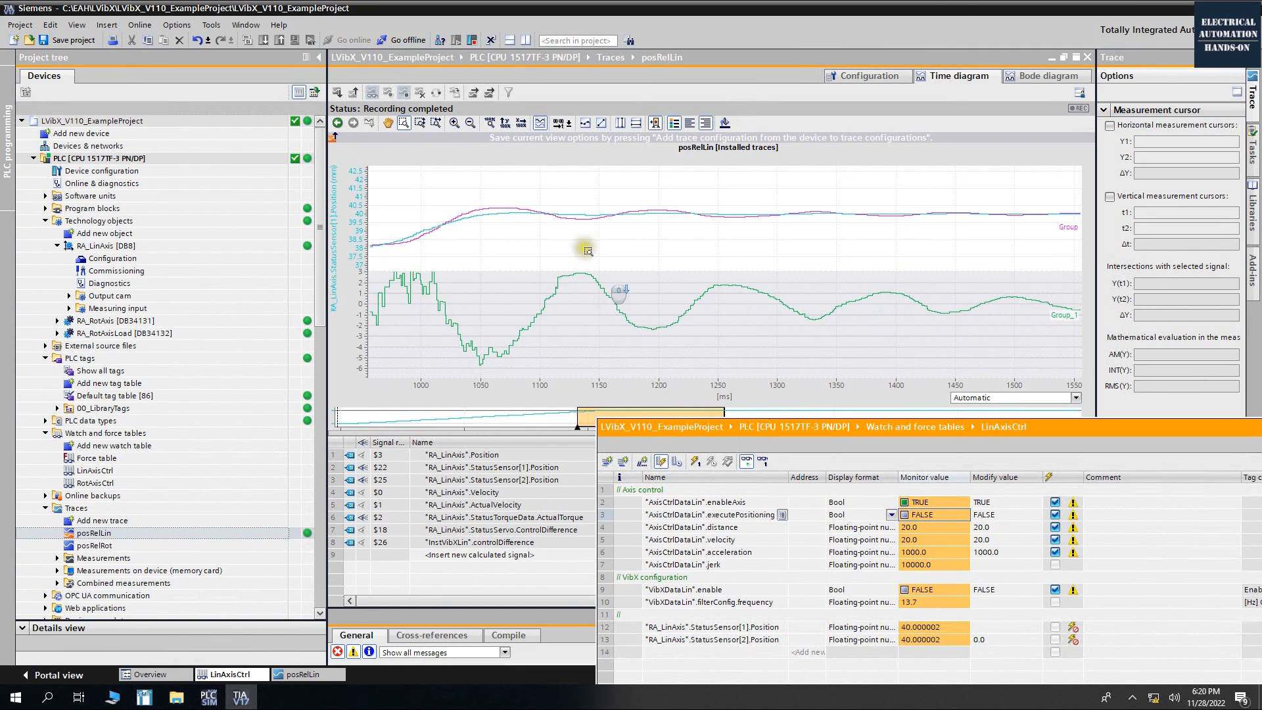
{"action": "left_click", "coordinate": [490, 124]}
{"action": "left_click", "coordinate": [490, 124]}
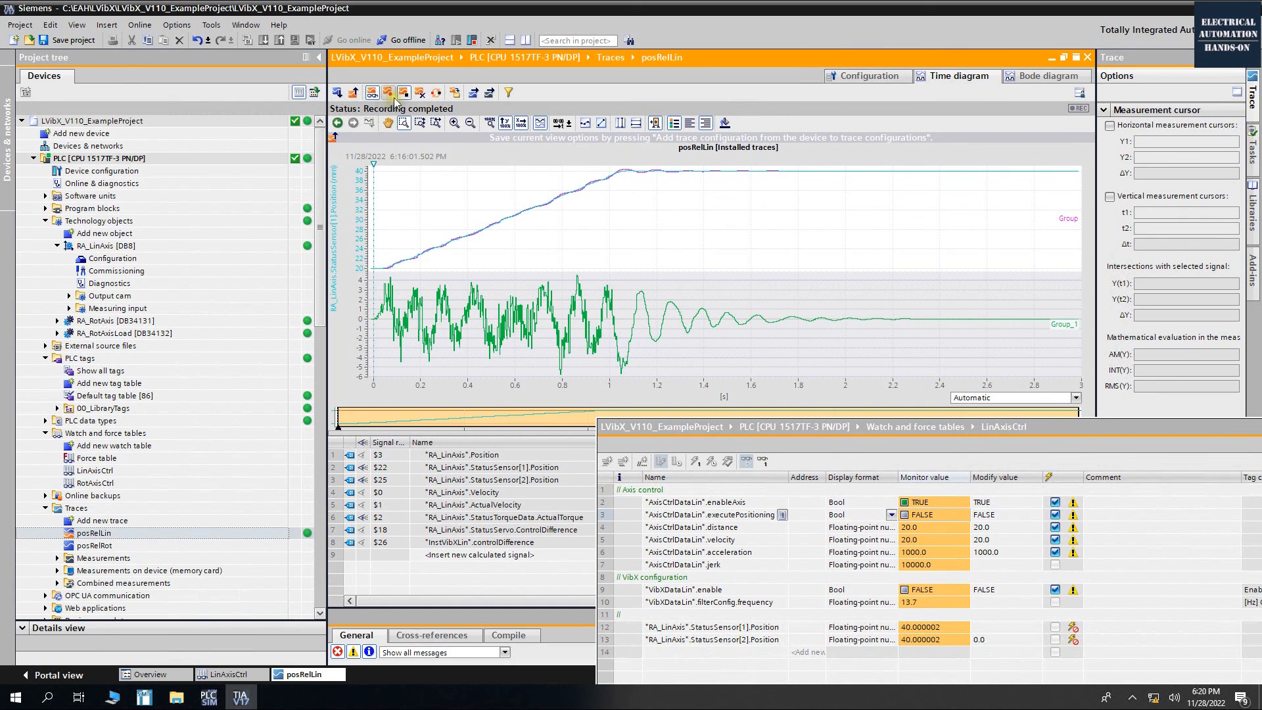
Disable the linear axis by modifying "AxisCtrlDataLin".enableAxis to FALSE in the LinAxisCtrl watch table
{"action": "left_click", "coordinate": [890, 406]}
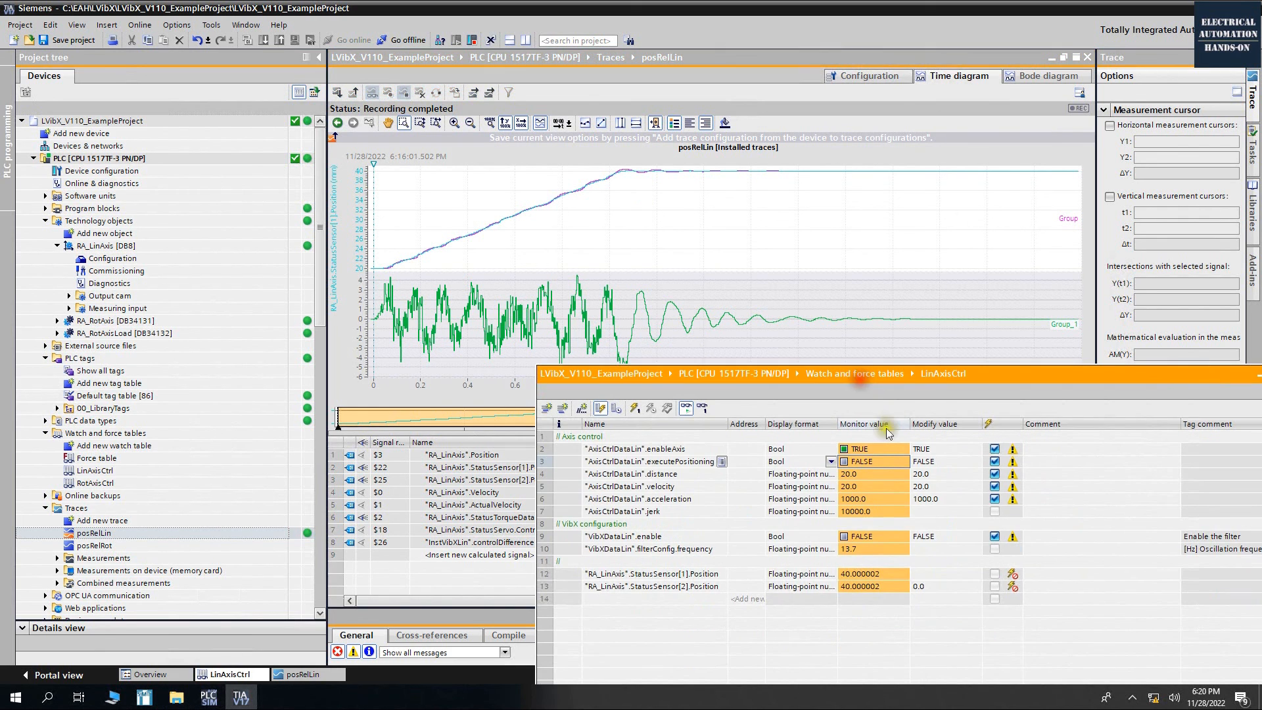
{"action": "right_click", "coordinate": [873, 445]}
{"action": "mouse_move", "coordinate": [920, 453]}
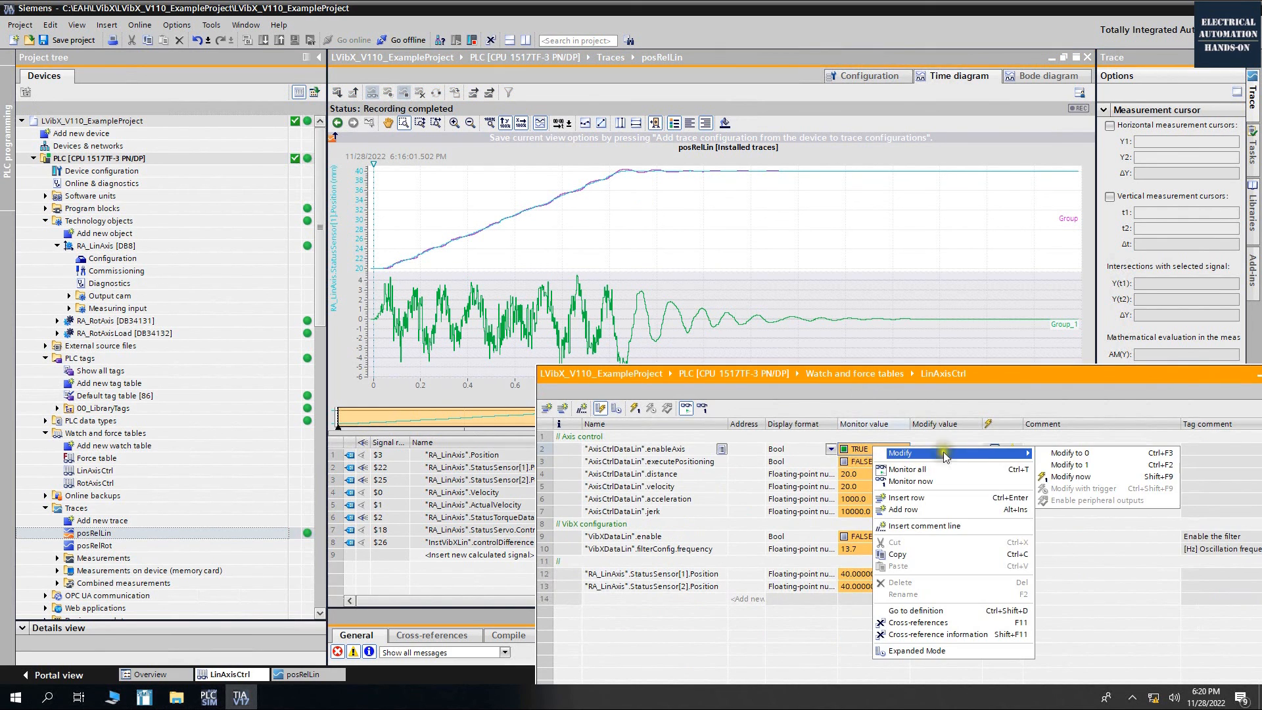
{"action": "left_click", "coordinate": [1064, 453]}
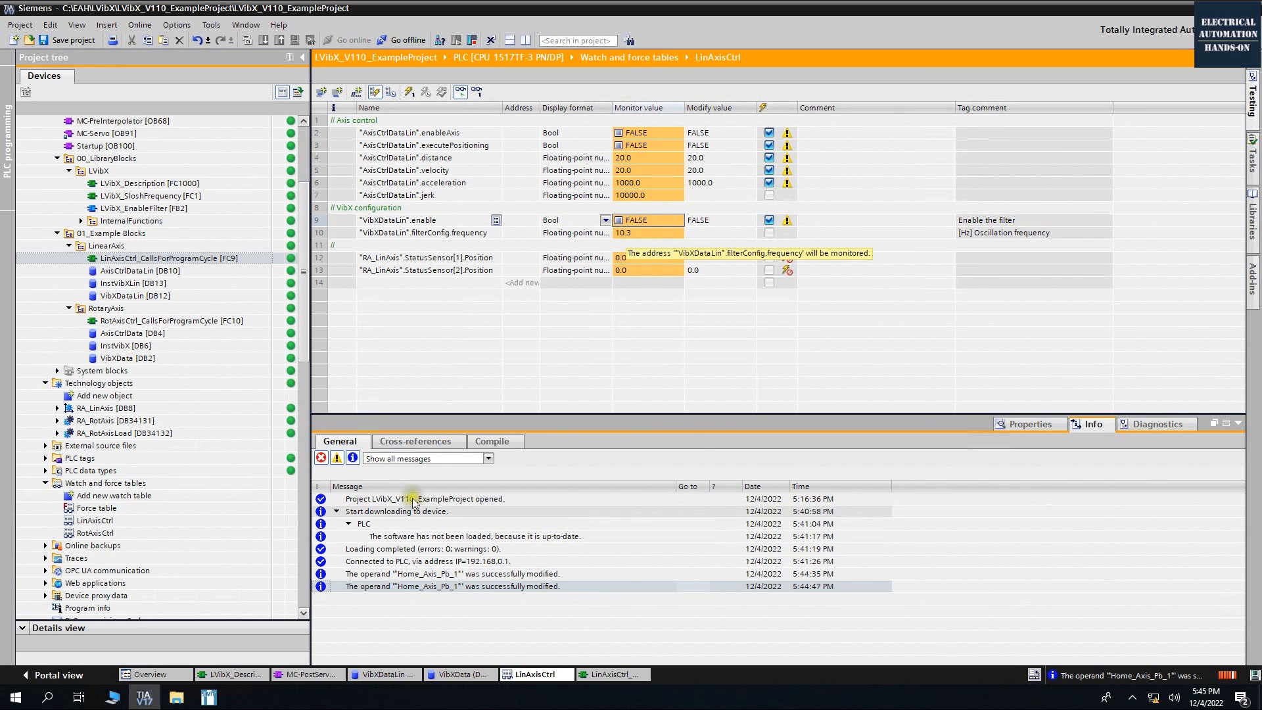
Switch to SIMIT and examine the parameters and state values of the TwoMassSystemLinAxis component, especially f_LockedRotor
{"action": "left_click", "coordinate": [209, 697]}
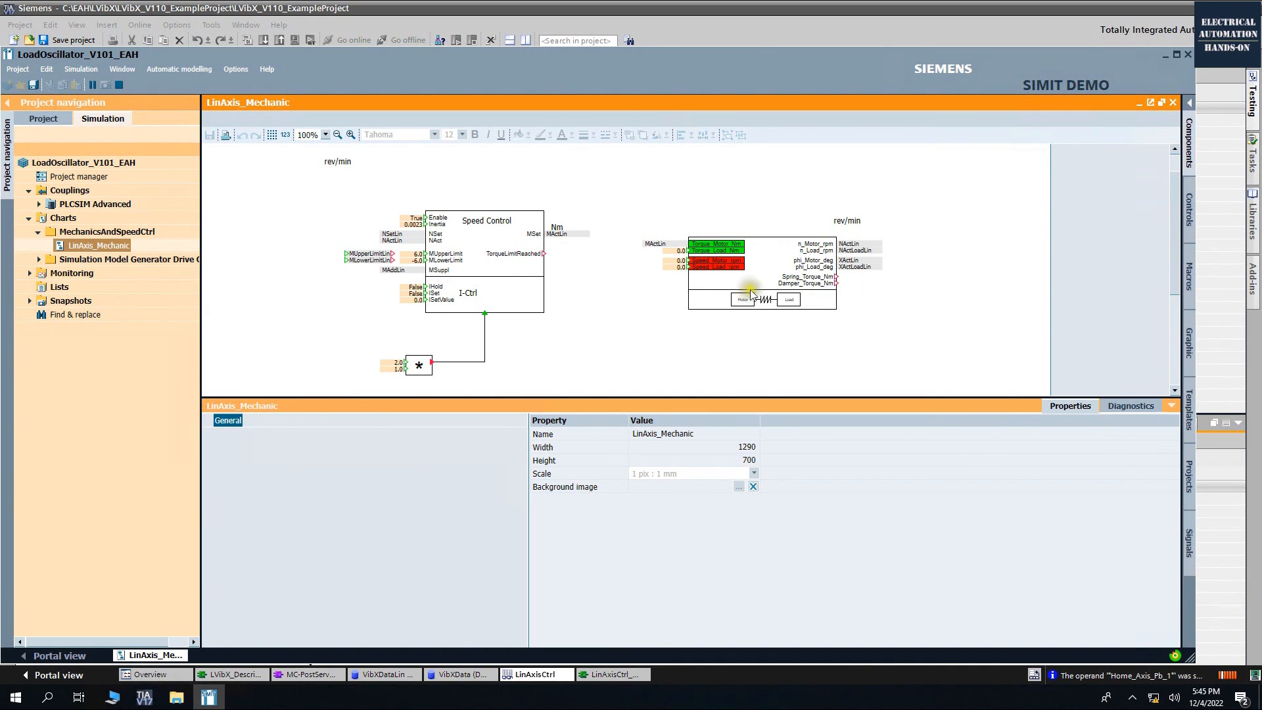
{"action": "double_click", "coordinate": [767, 262]}
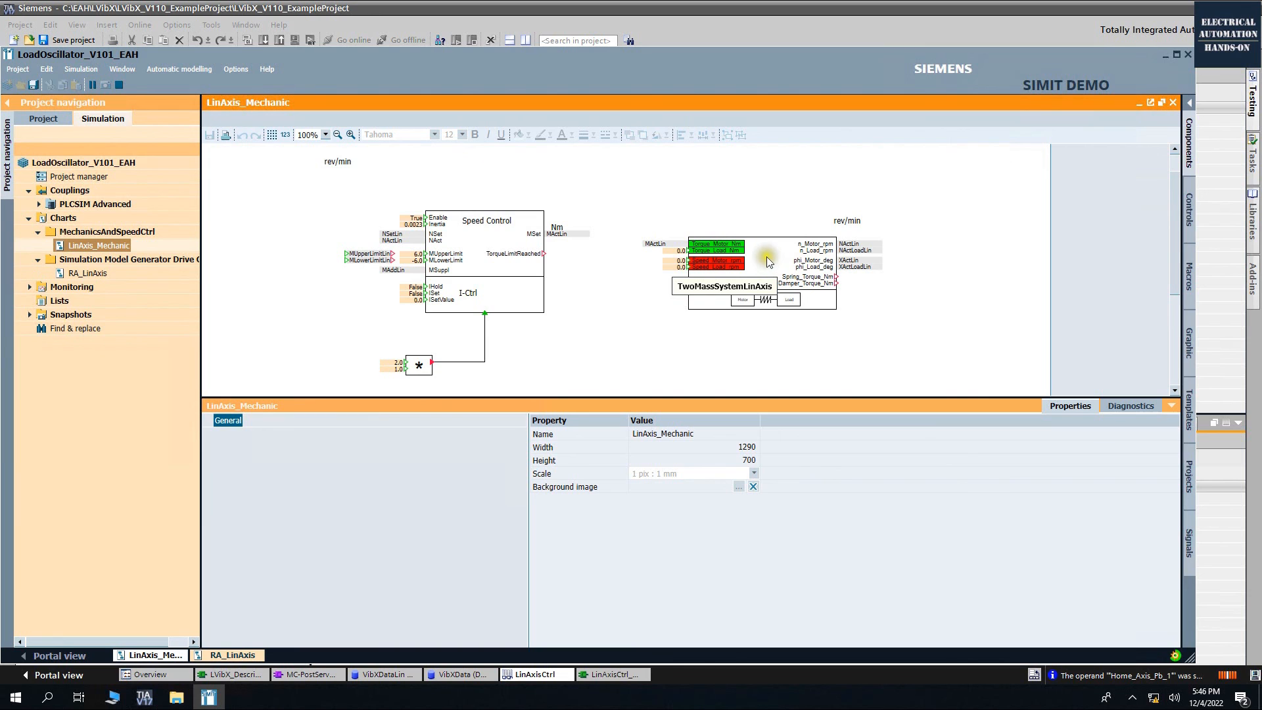
{"action": "left_click", "coordinate": [766, 262]}
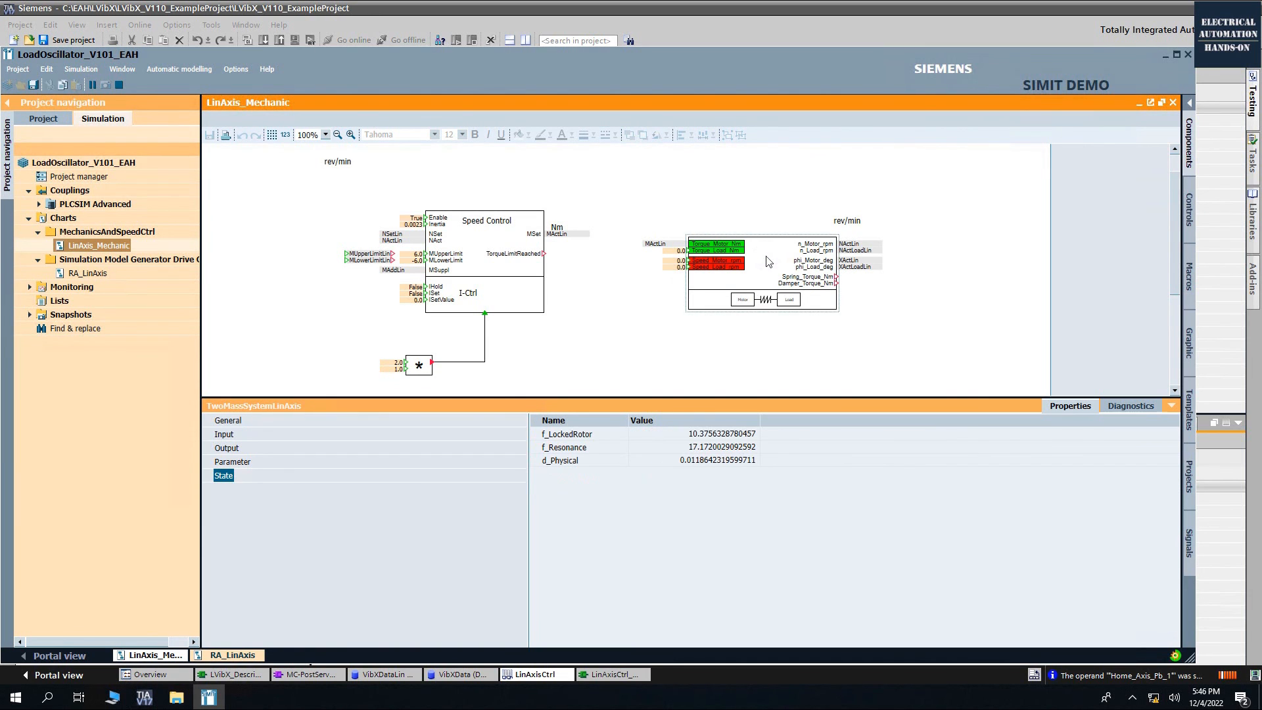
{"action": "left_click", "coordinate": [238, 461]}
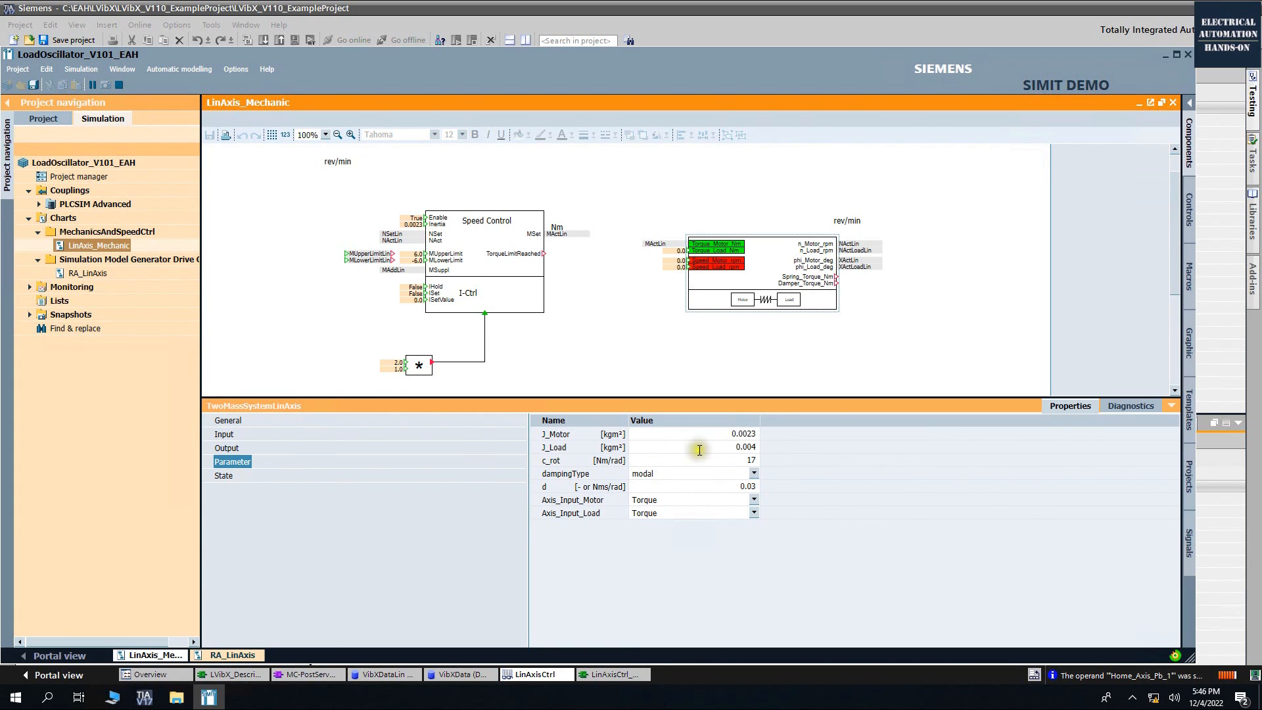
{"action": "left_click", "coordinate": [225, 476]}
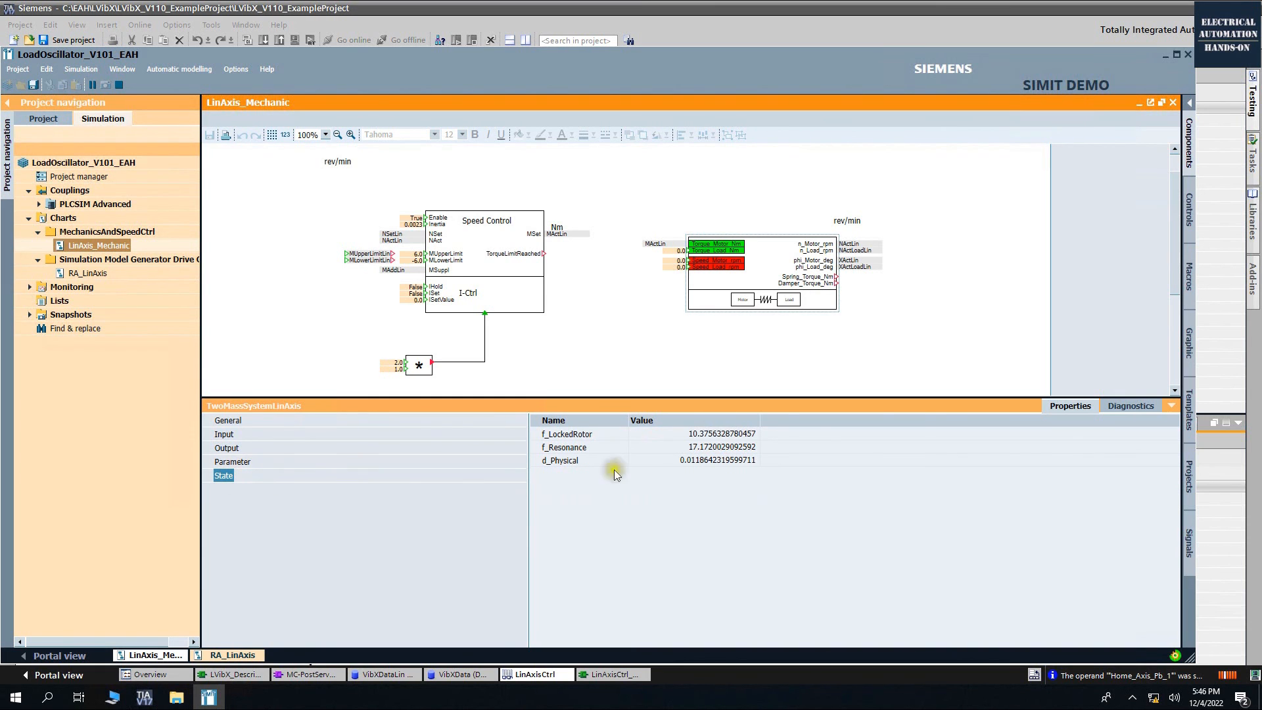
{"action": "left_click", "coordinate": [242, 463]}
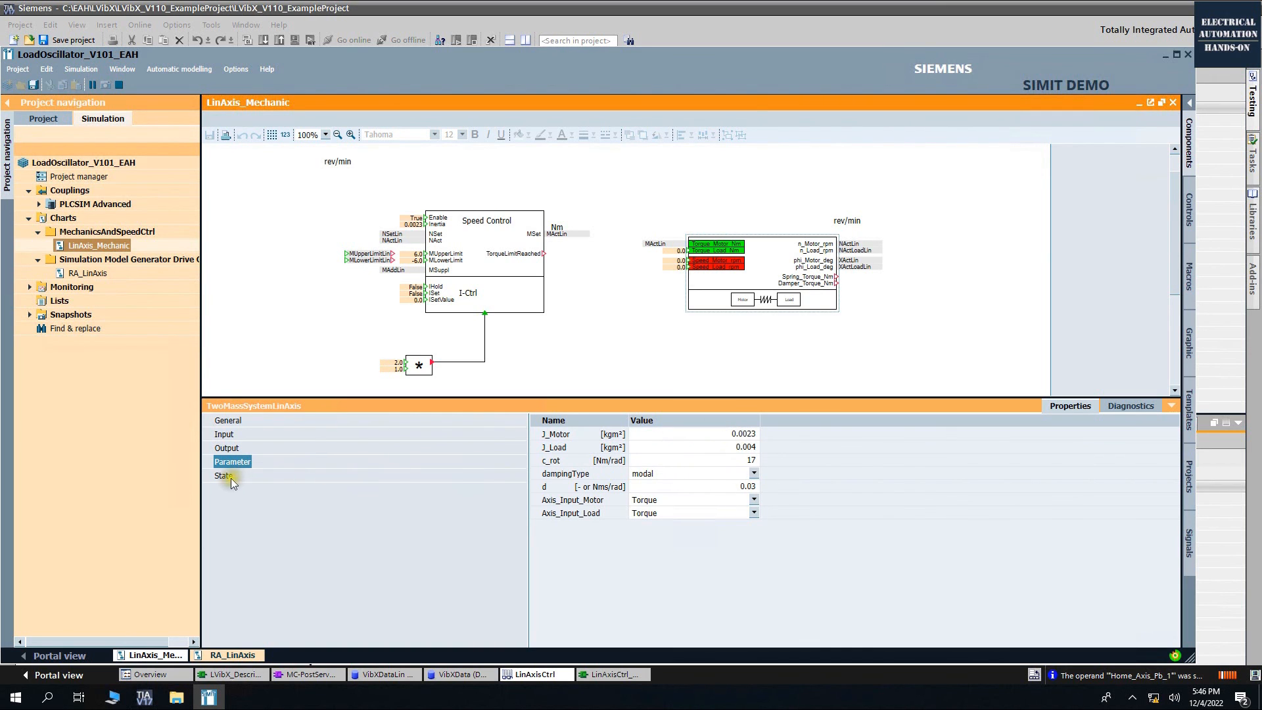
{"action": "left_click", "coordinate": [223, 475]}
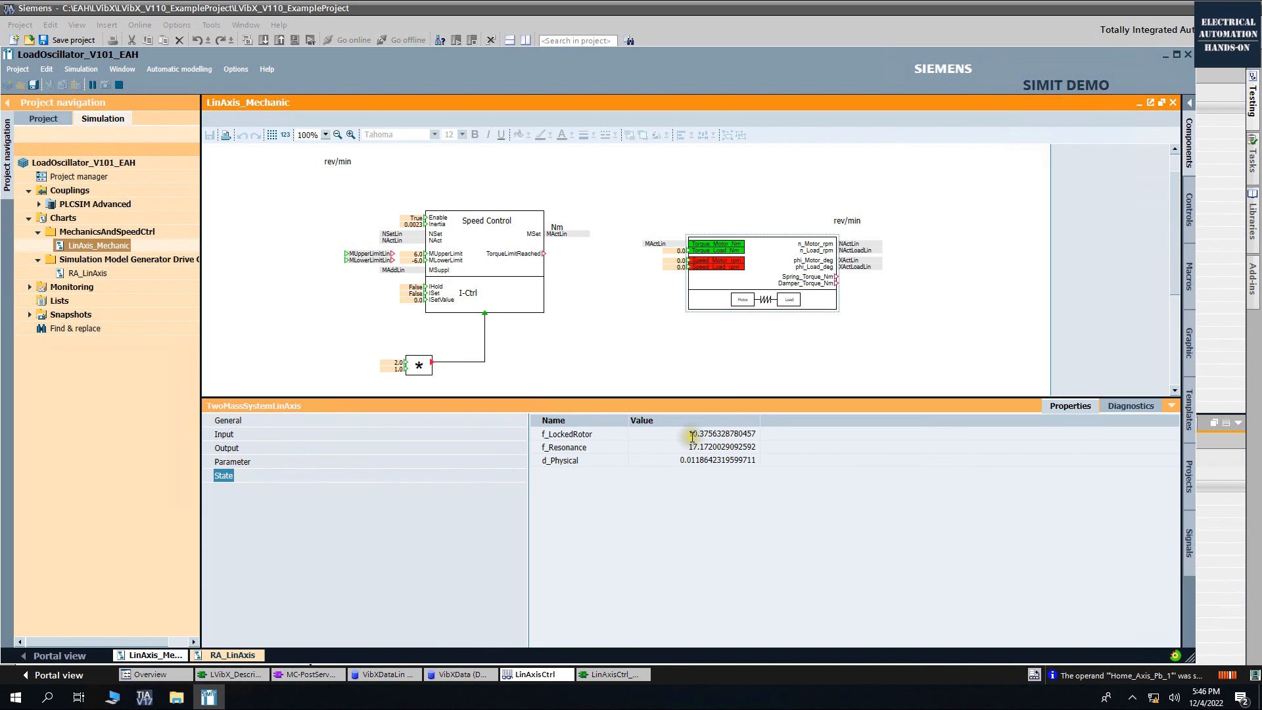
{"action": "left_click_drag", "start_coordinate": [690, 434], "coordinate": [713, 432]}
Return to TIA Portal and modify "VibXDataLin".filterConfig.frequency to 10.37 in the LinAxisCtrl watch table
{"action": "left_click", "coordinate": [144, 697]}
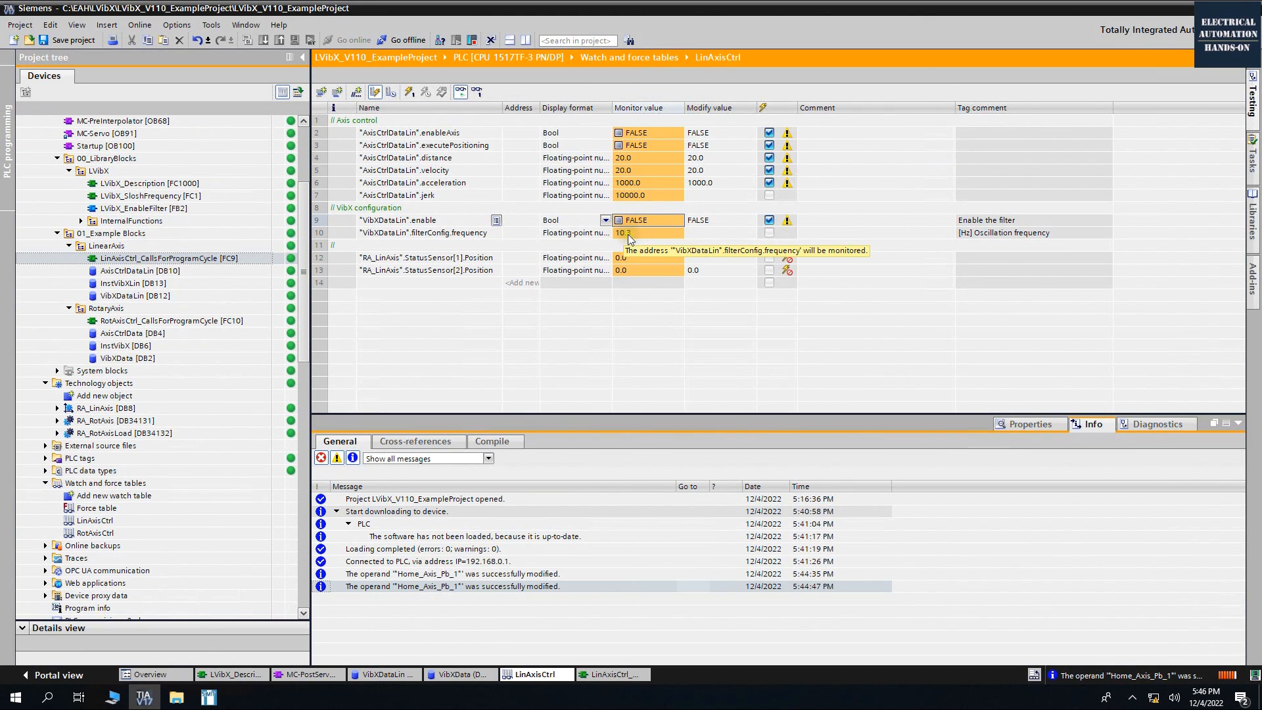
{"action": "double_click", "coordinate": [718, 232]}
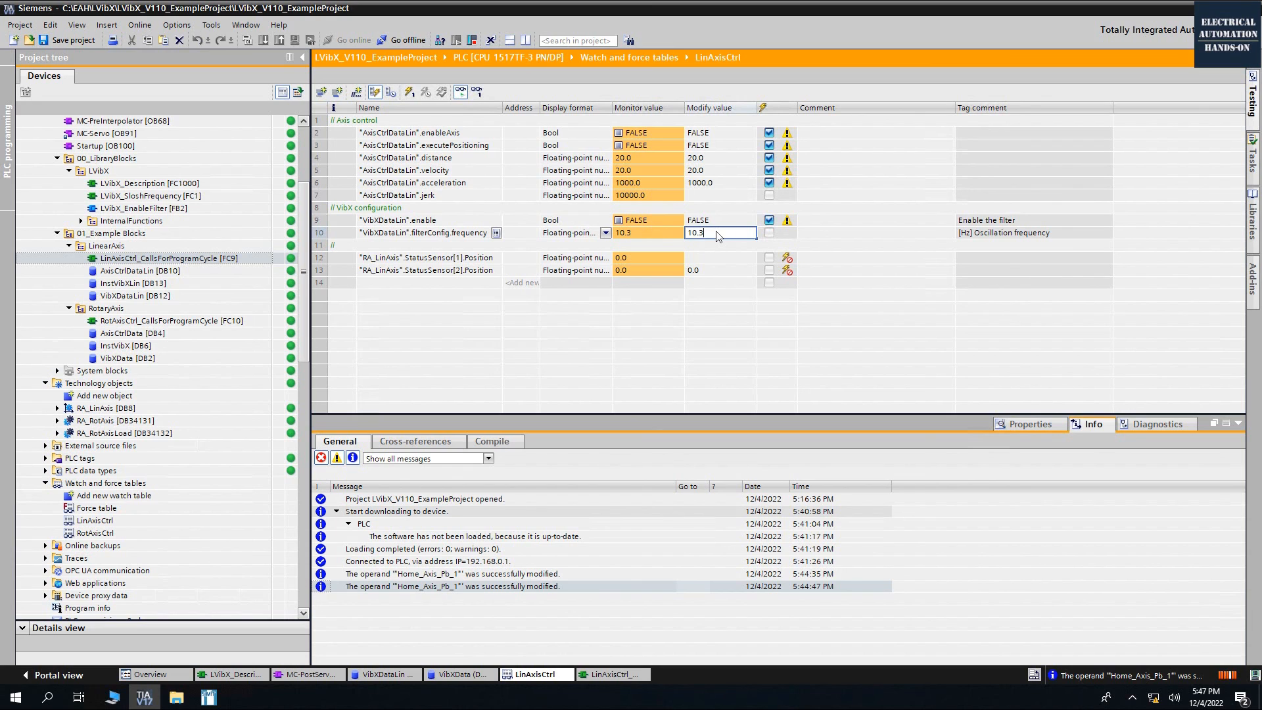
{"action": "key", "text": "Return"}
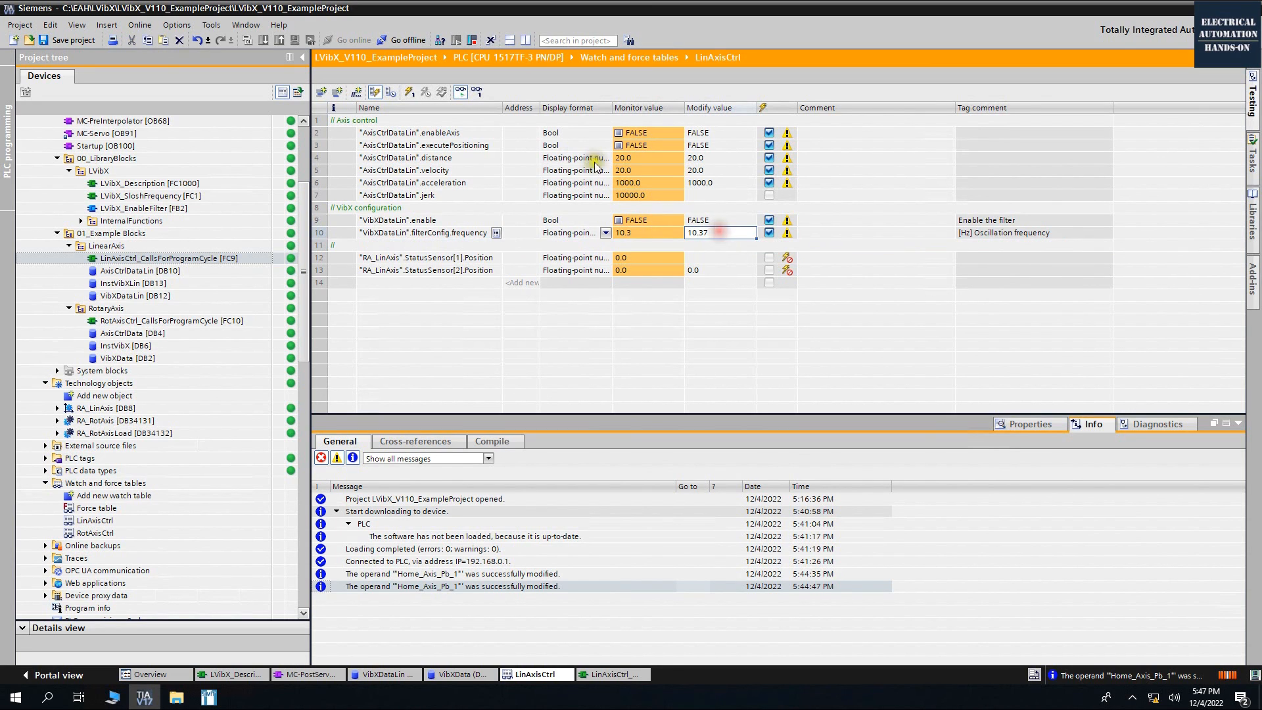
{"action": "left_click", "coordinate": [409, 91]}
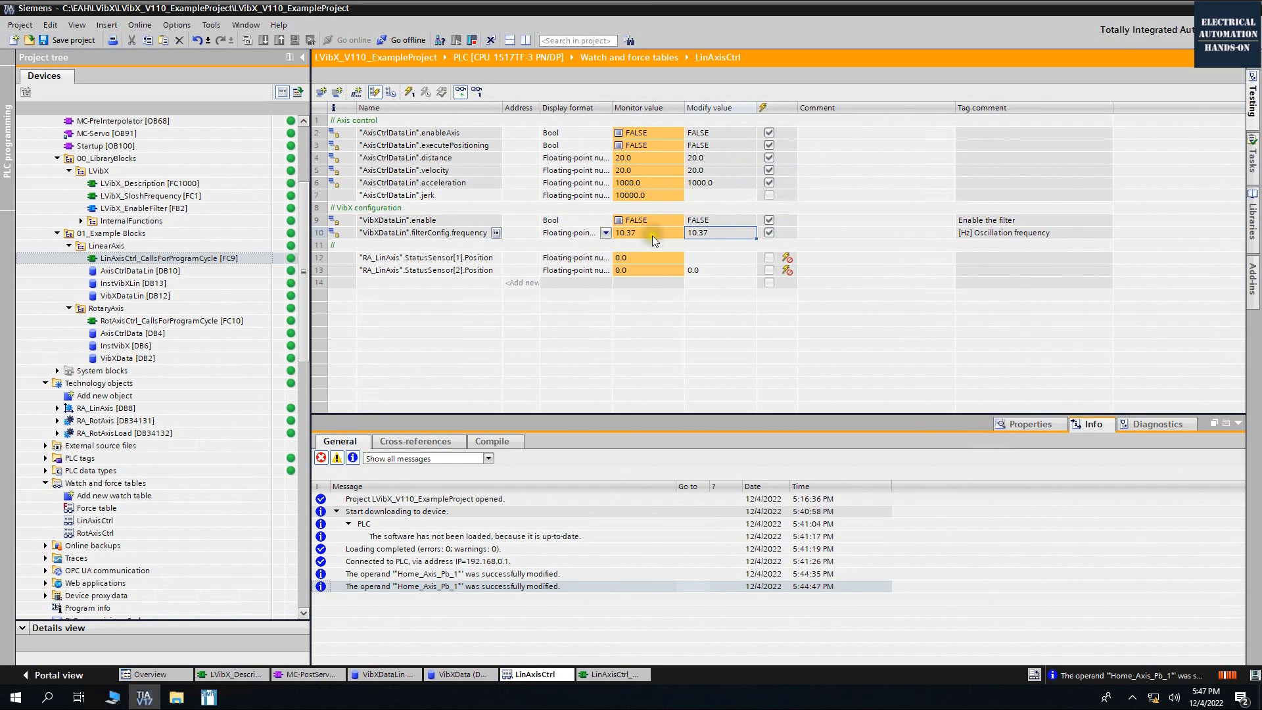
Check f_LockedRotor of the TwoMassSystemLinAxis component in SIMIT again and return to the TIA Portal watch table
{"action": "left_click", "coordinate": [209, 699]}
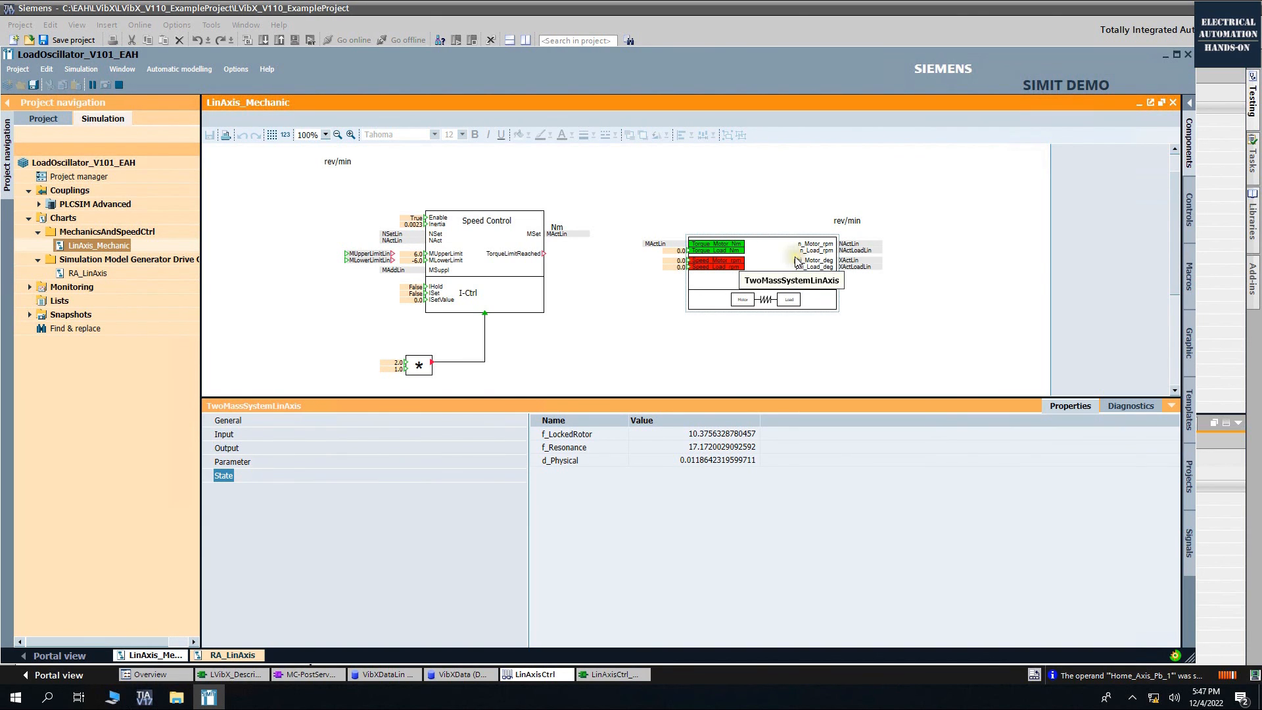
{"action": "mouse_move", "coordinate": [792, 260]}
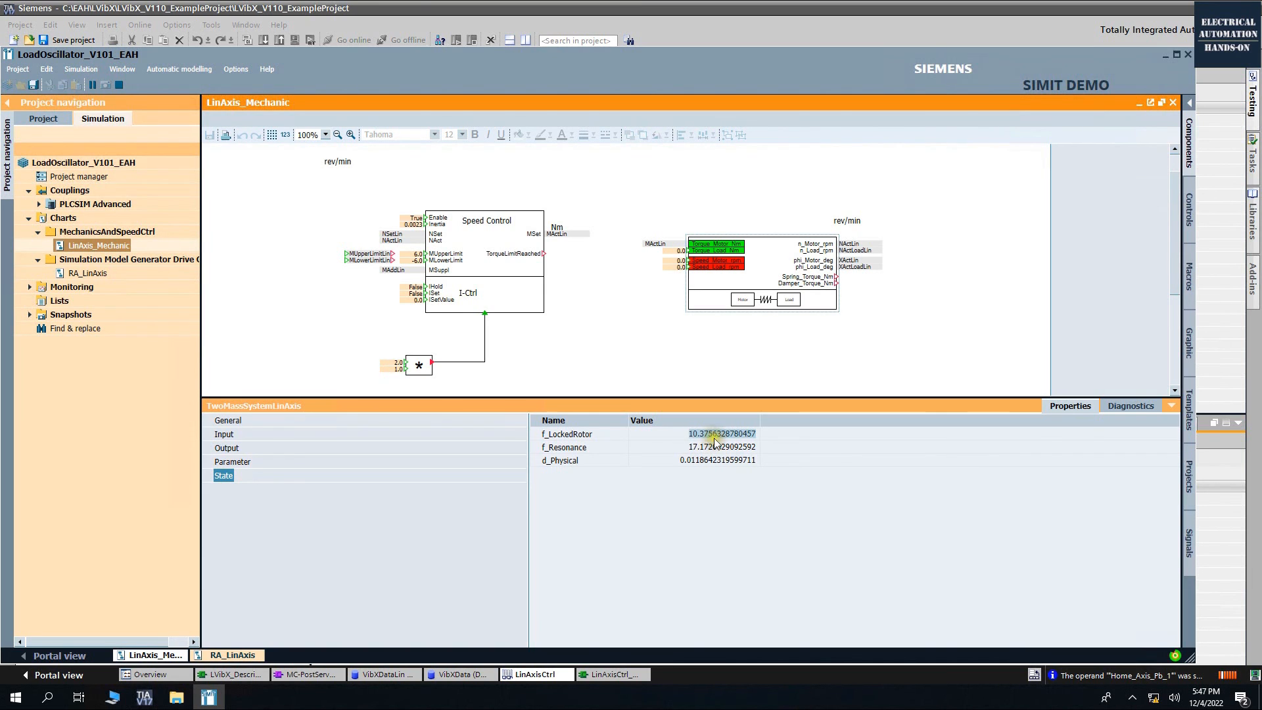
{"action": "left_click", "coordinate": [1015, 290]}
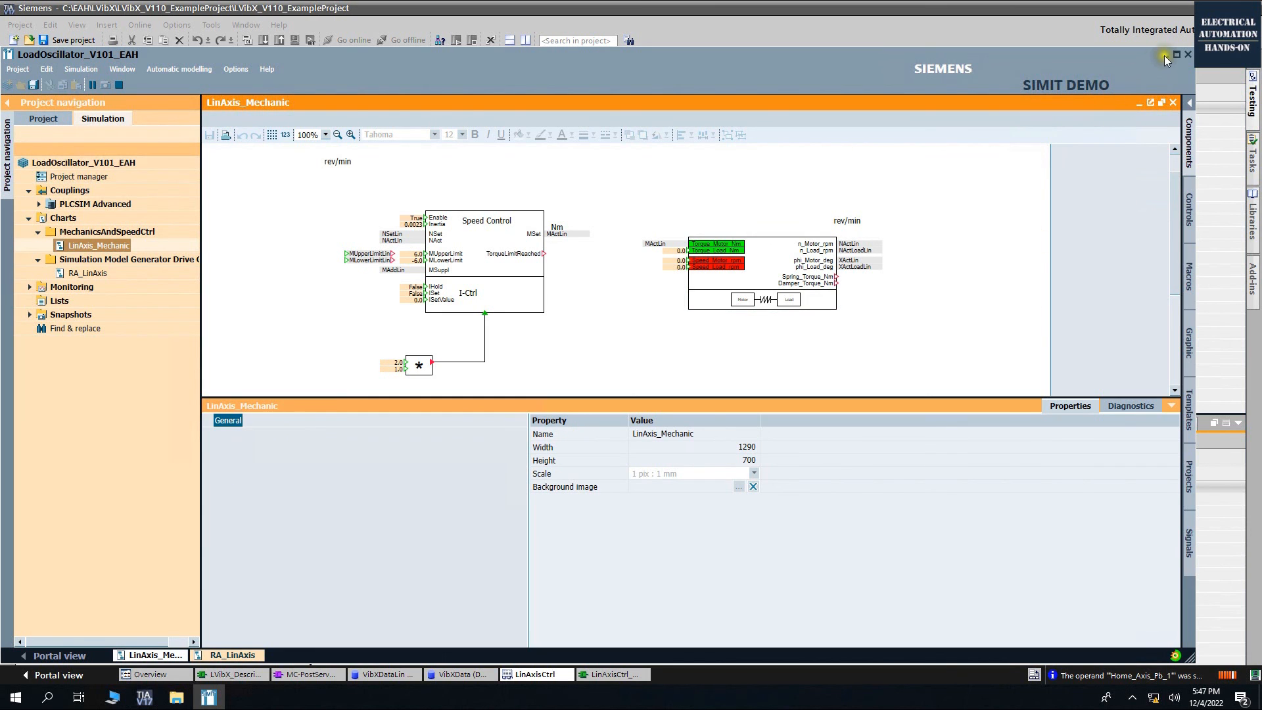
{"action": "left_click", "coordinate": [1165, 55]}
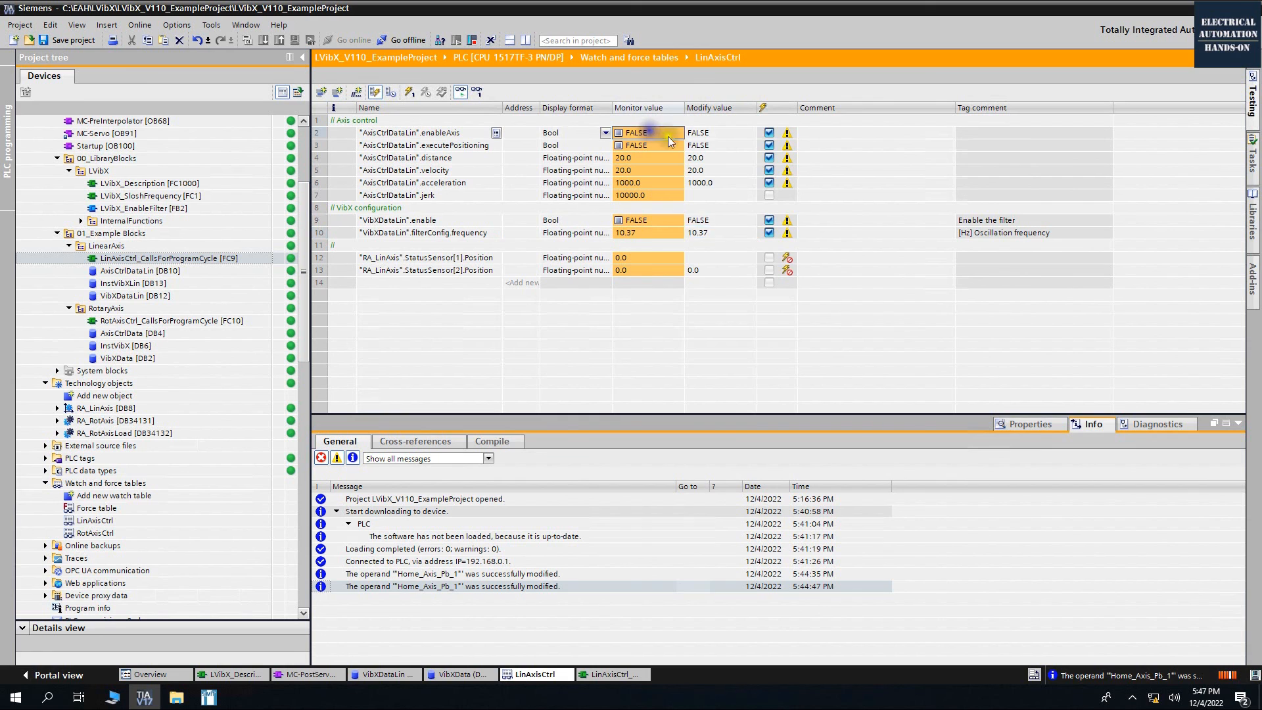
Enable the linear axis and the VibX filter by modifying "AxisCtrlDataLin".enableAxis and "VibXDataLin".enable to TRUE
{"action": "right_click", "coordinate": [651, 133]}
{"action": "mouse_move", "coordinate": [723, 138]}
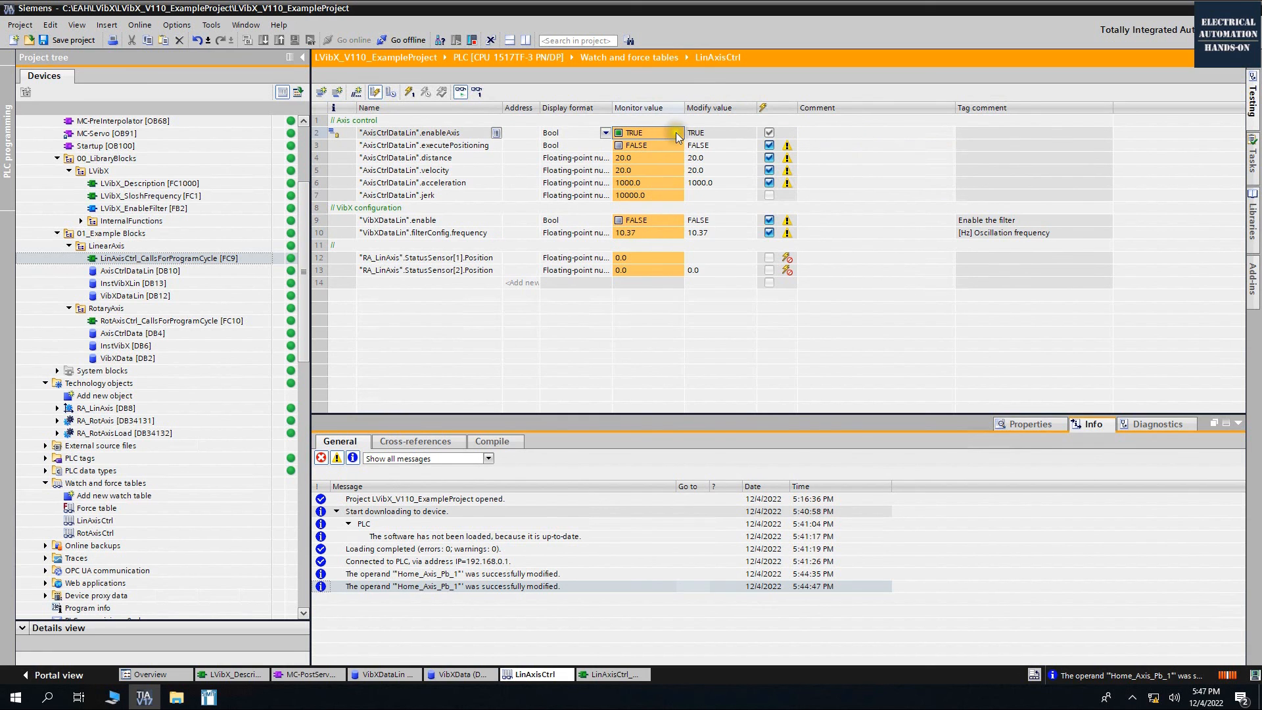
{"action": "right_click", "coordinate": [637, 220]}
{"action": "mouse_move", "coordinate": [755, 226]}
{"action": "left_click", "coordinate": [834, 244]}
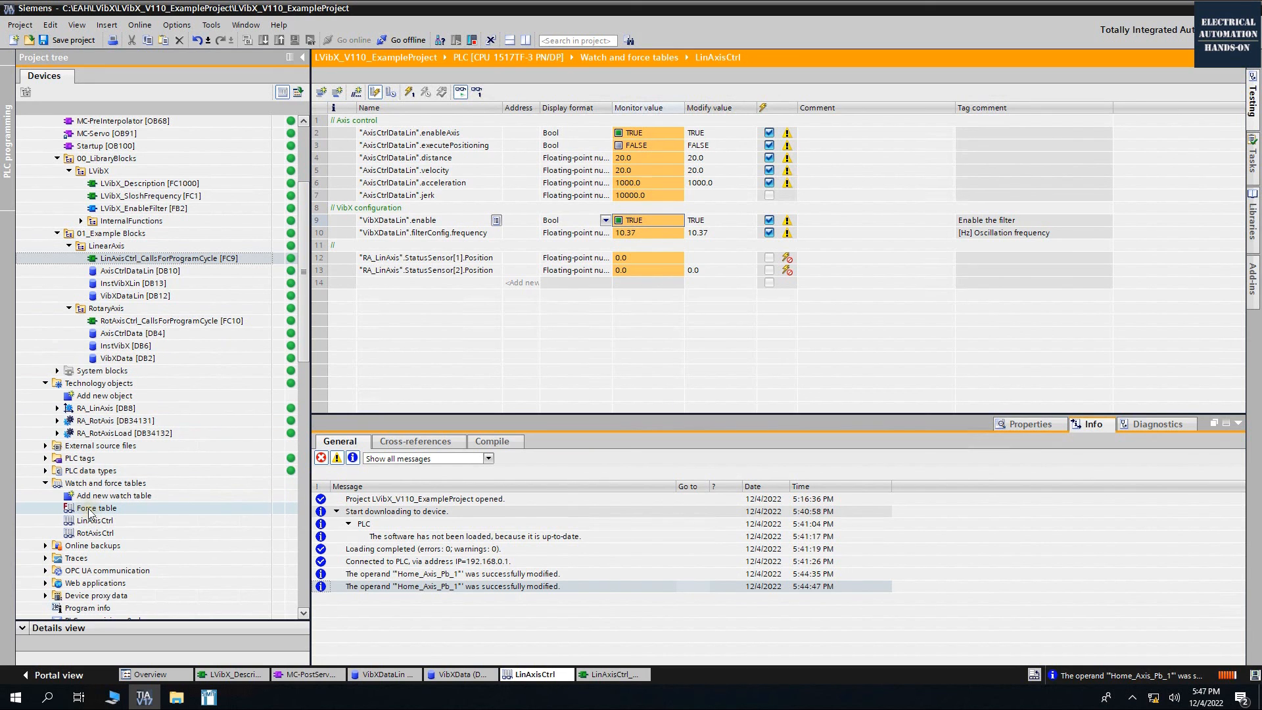
Open the posRelLin trace, activate its recording, and enlarge the time diagram area
{"action": "left_click", "coordinate": [45, 558]}
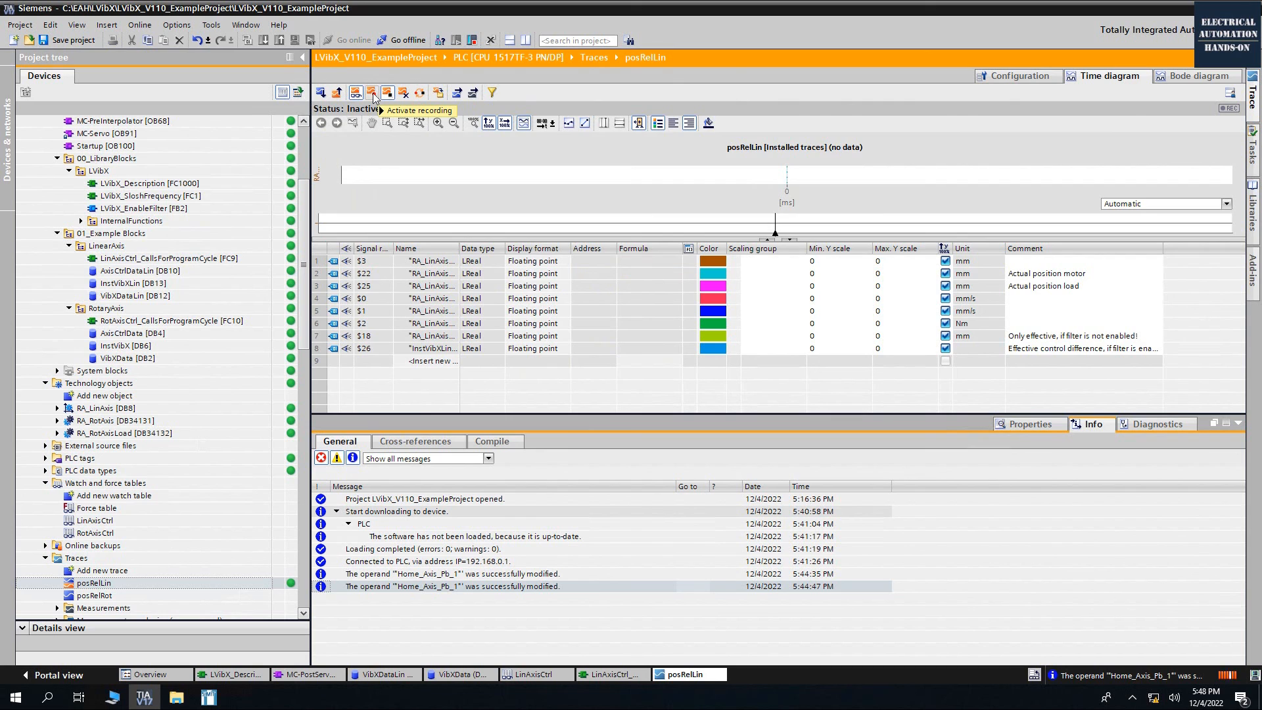
{"action": "left_click", "coordinate": [372, 93]}
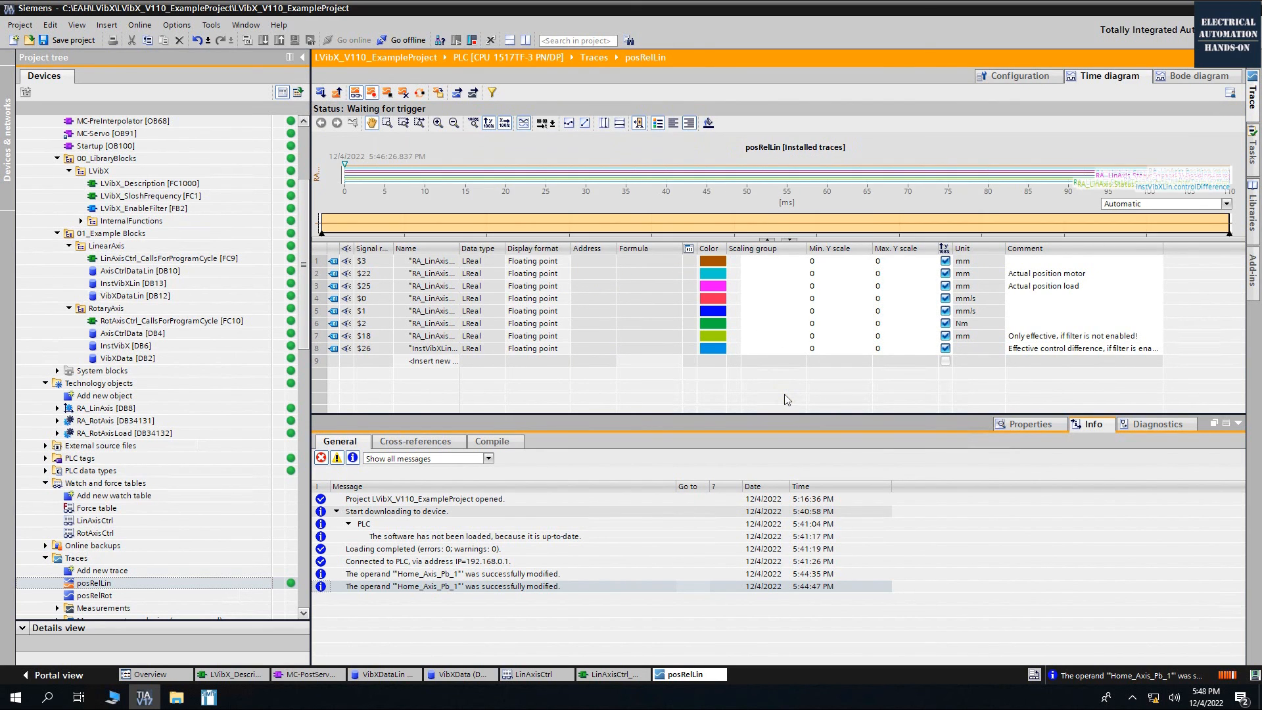
{"action": "left_click_drag", "start_coordinate": [749, 459], "coordinate": [754, 615]}
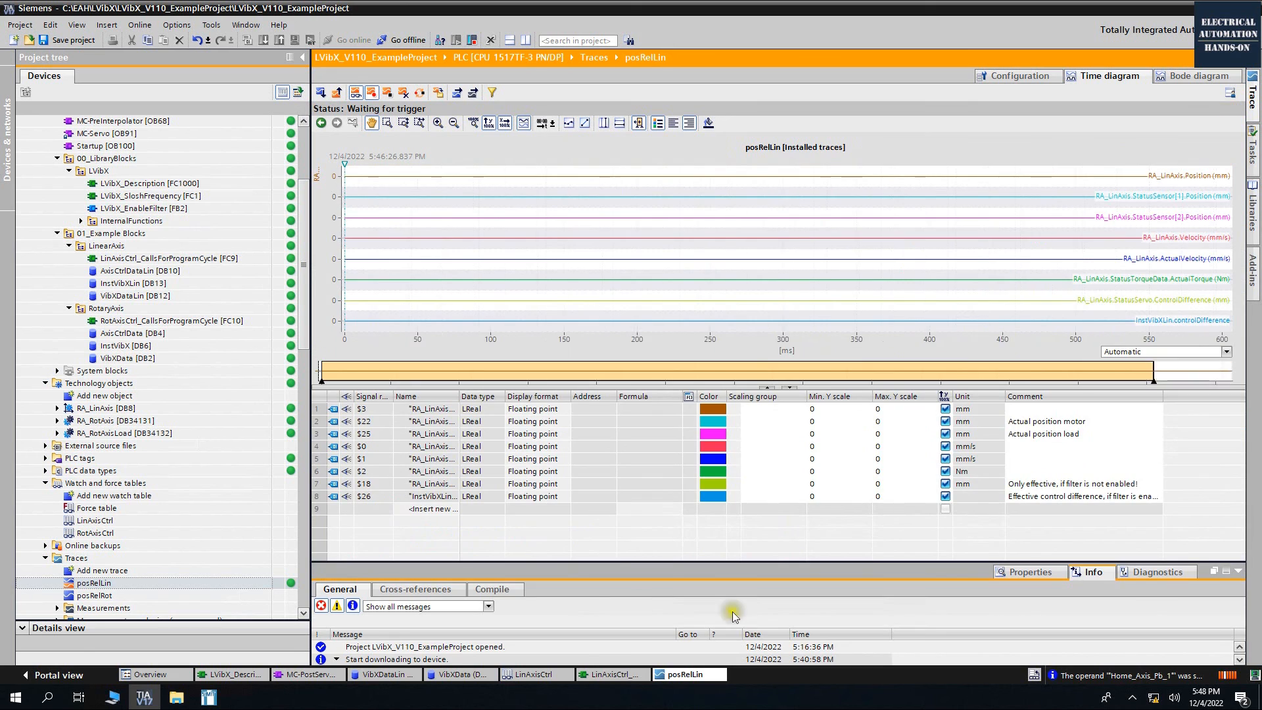
Run a positioning move by modifying "AxisCtrlDataLin".executePositioning to TRUE in the LinAxisCtrl watch table, and reset it to FALSE
{"action": "left_click", "coordinate": [544, 673]}
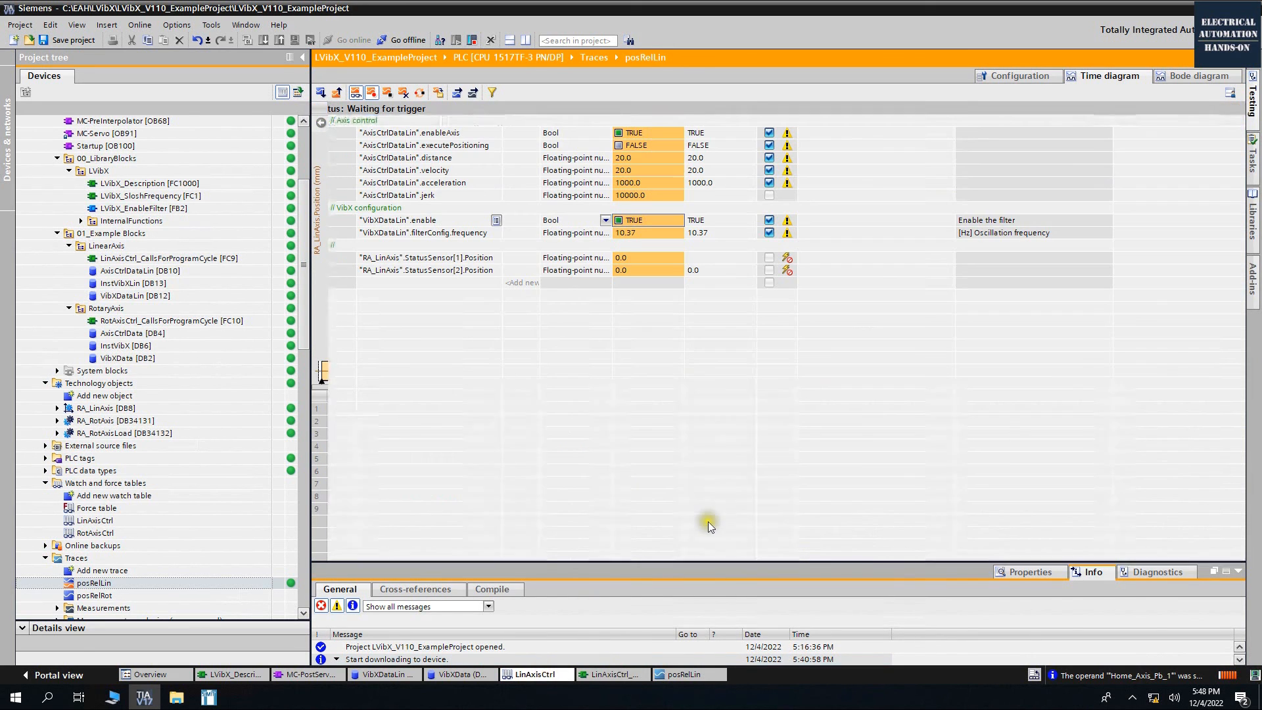
{"action": "right_click", "coordinate": [629, 147]}
{"action": "left_click", "coordinate": [847, 164]}
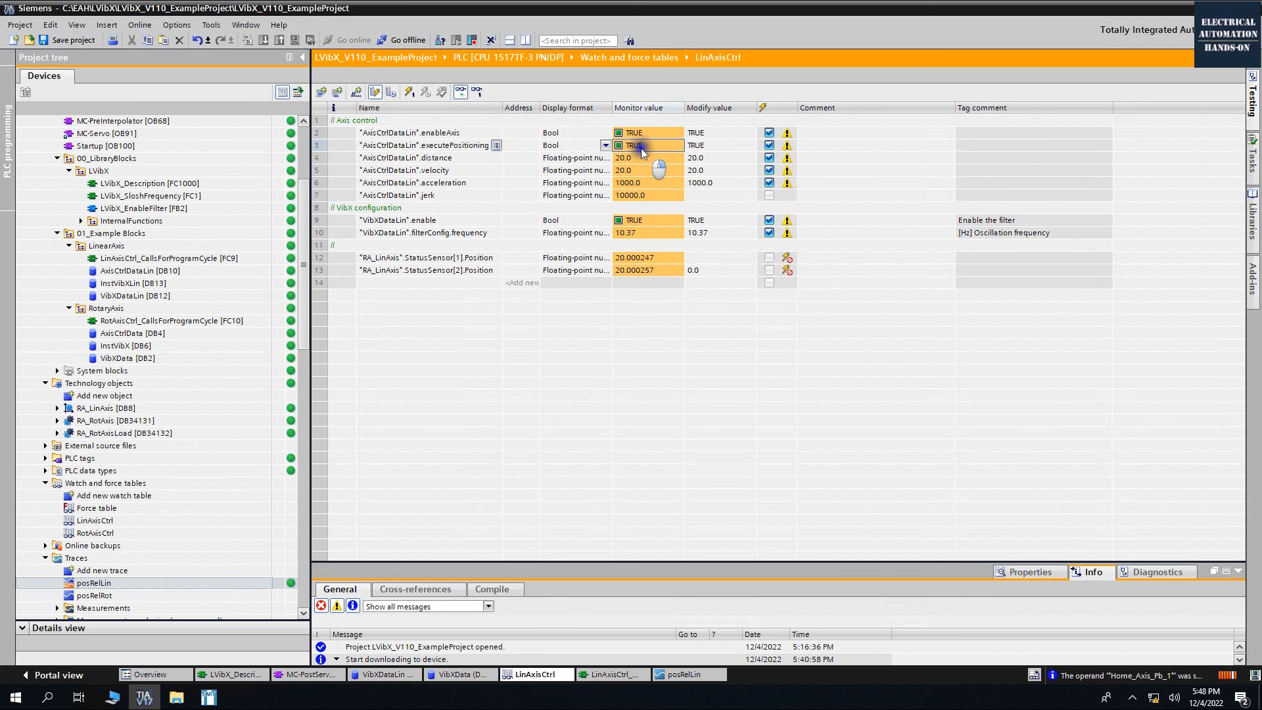
{"action": "right_click", "coordinate": [641, 148]}
{"action": "mouse_move", "coordinate": [756, 156]}
{"action": "left_click", "coordinate": [854, 156]}
Display only the StatusSensor[1] and StatusSensor[2] position signals in the posRelLin time diagram, overlaid in one scaling group
{"action": "left_click", "coordinate": [1202, 59]}
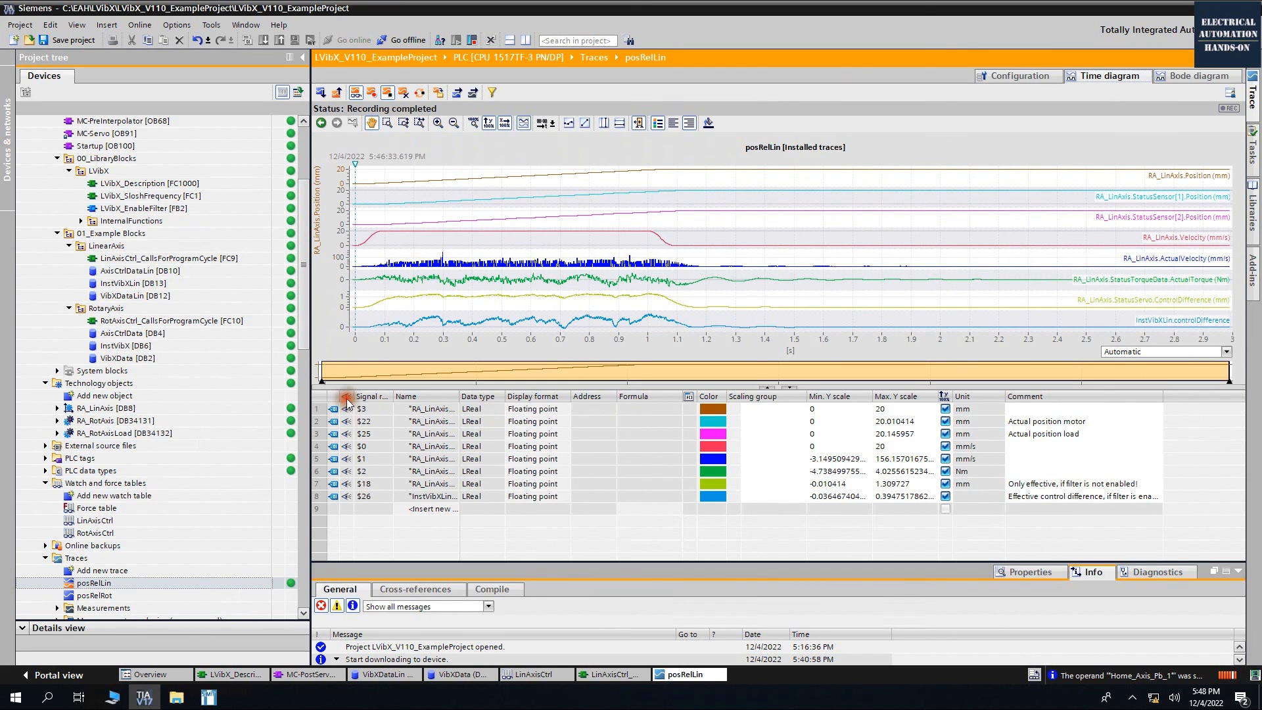
{"action": "left_click", "coordinate": [346, 398]}
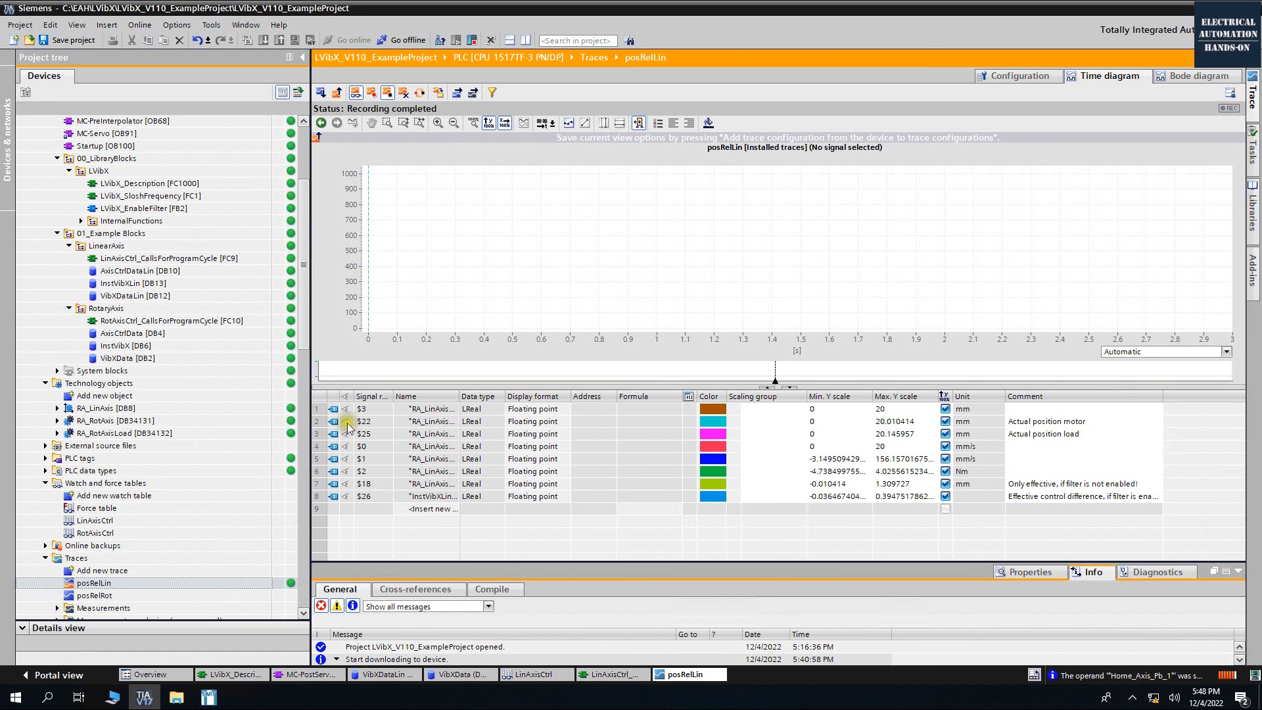
{"action": "left_click_drag", "start_coordinate": [459, 397], "coordinate": [564, 397]}
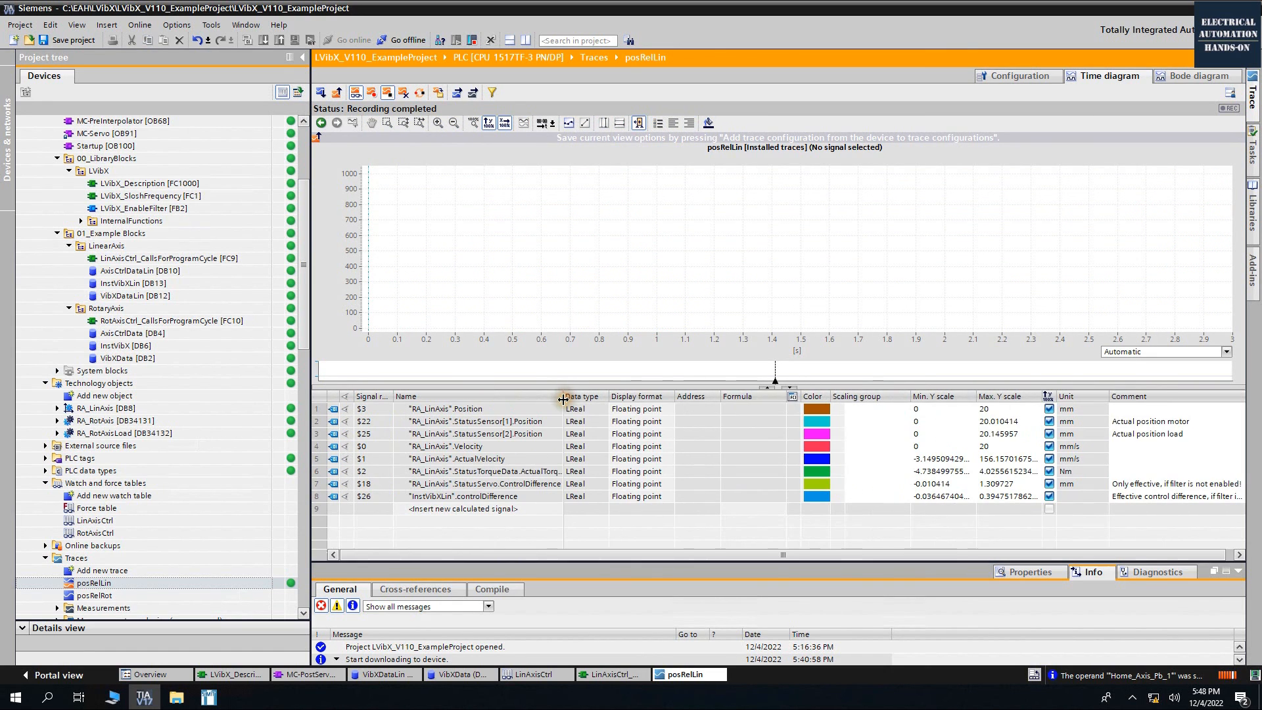
{"action": "left_click", "coordinate": [346, 421]}
{"action": "left_click", "coordinate": [347, 434]}
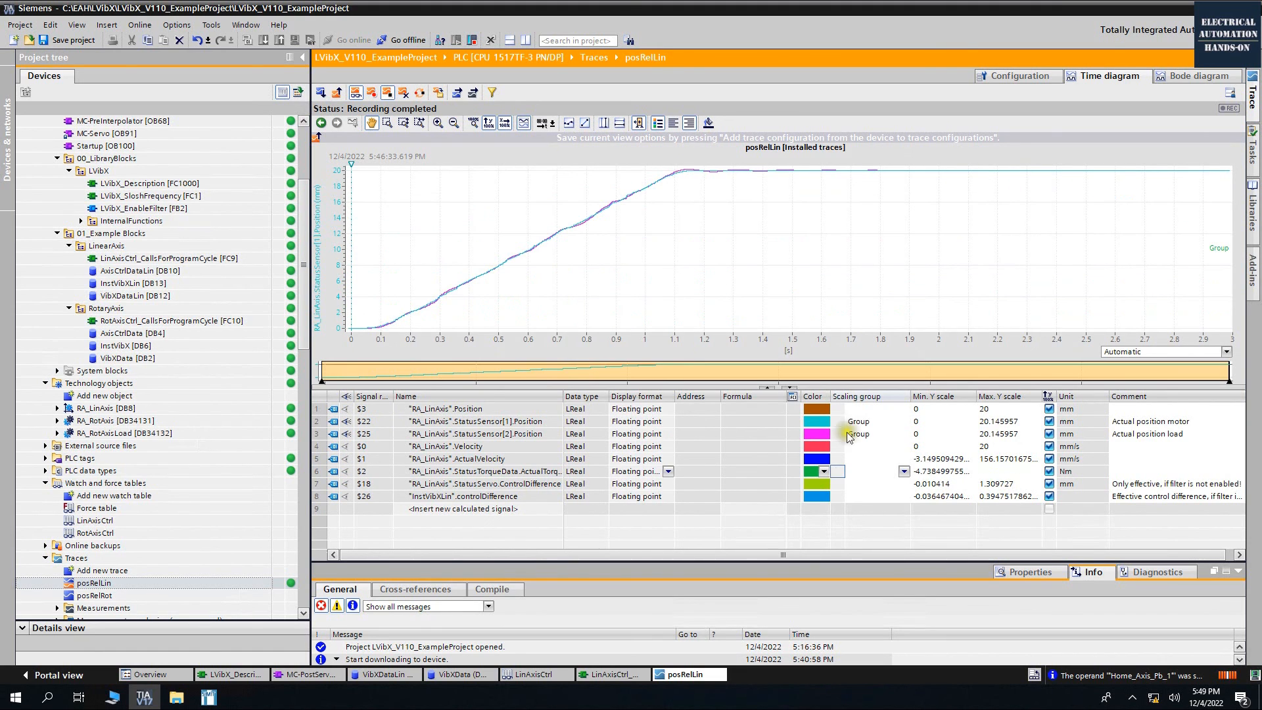
{"action": "left_click", "coordinate": [844, 424]}
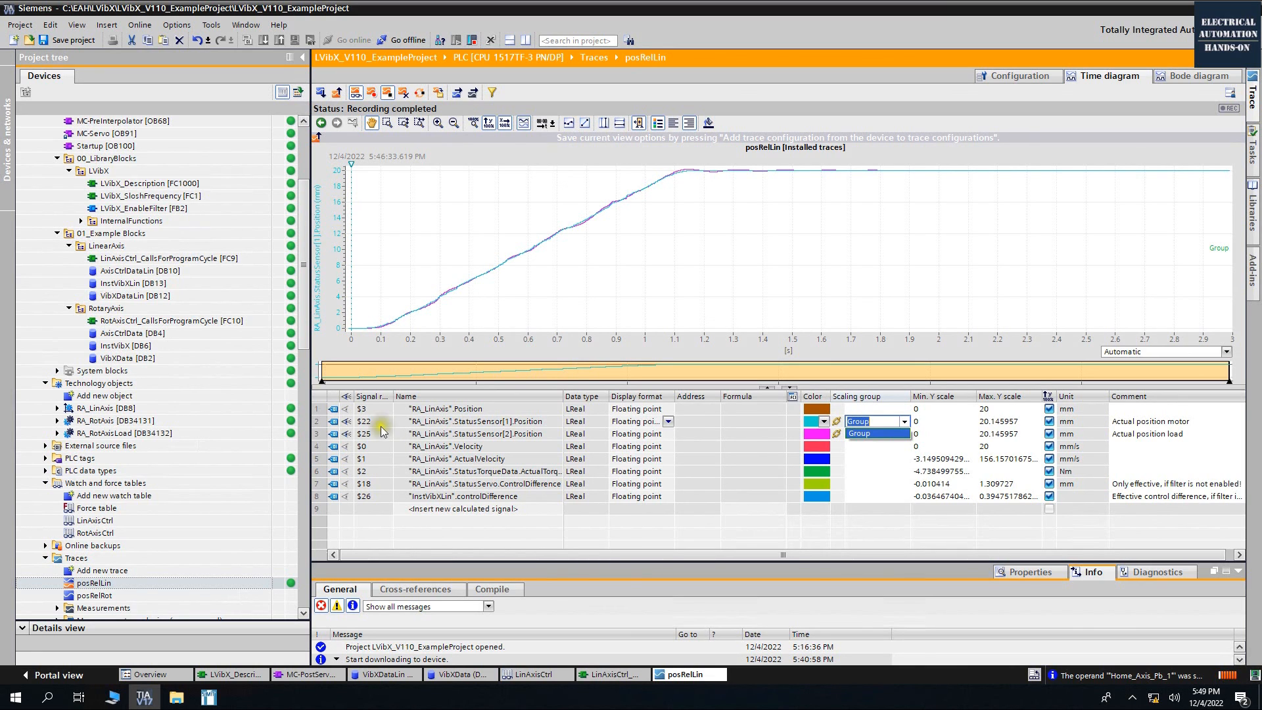
Add StatusTorqueData.ActualTorque below the grouped position signals and enlarge the settling phase from about 1.15 to 1.6 s
{"action": "left_click", "coordinate": [349, 472]}
{"action": "left_click", "coordinate": [347, 471]}
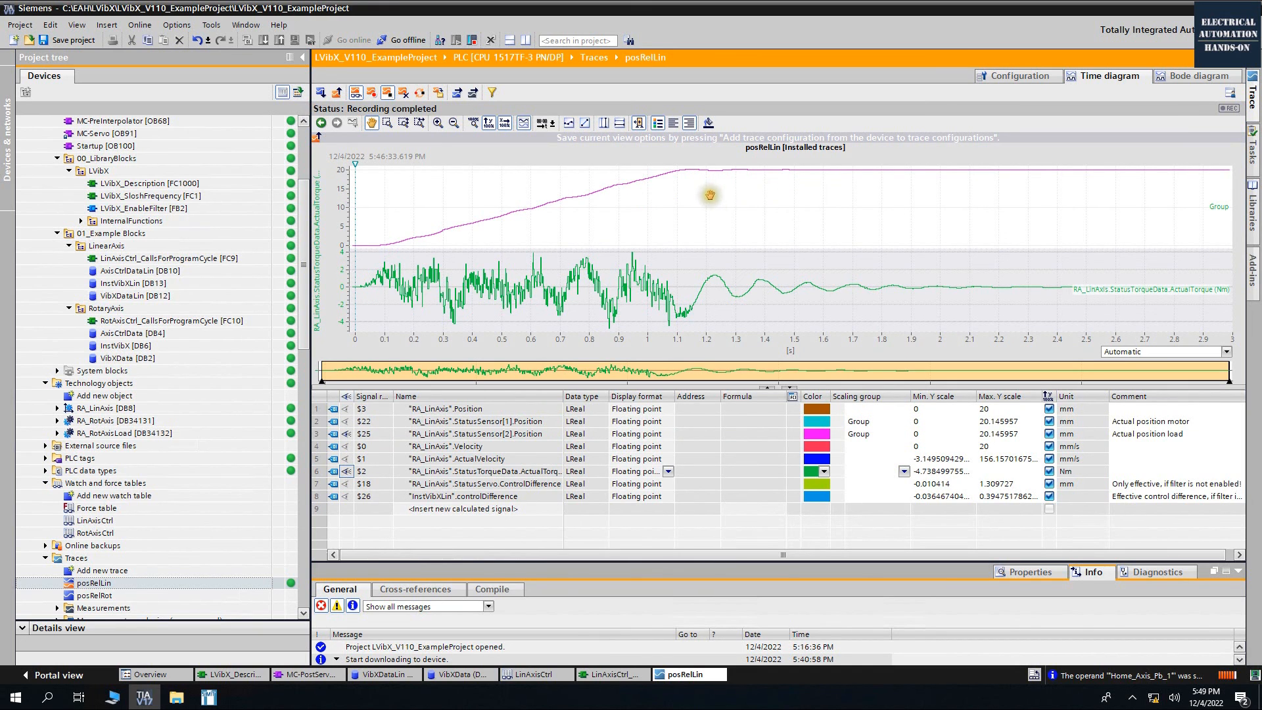
{"action": "left_click", "coordinate": [346, 421]}
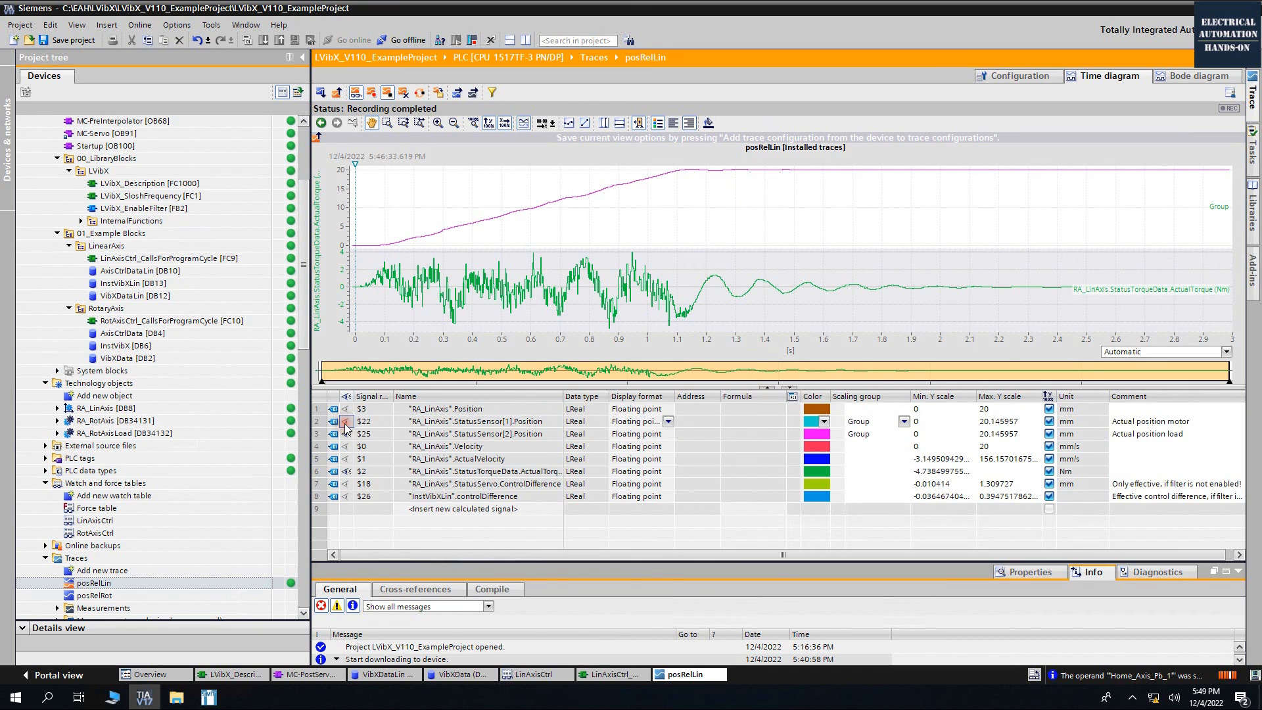
{"action": "left_click_drag", "start_coordinate": [678, 221], "coordinate": [624, 193]}
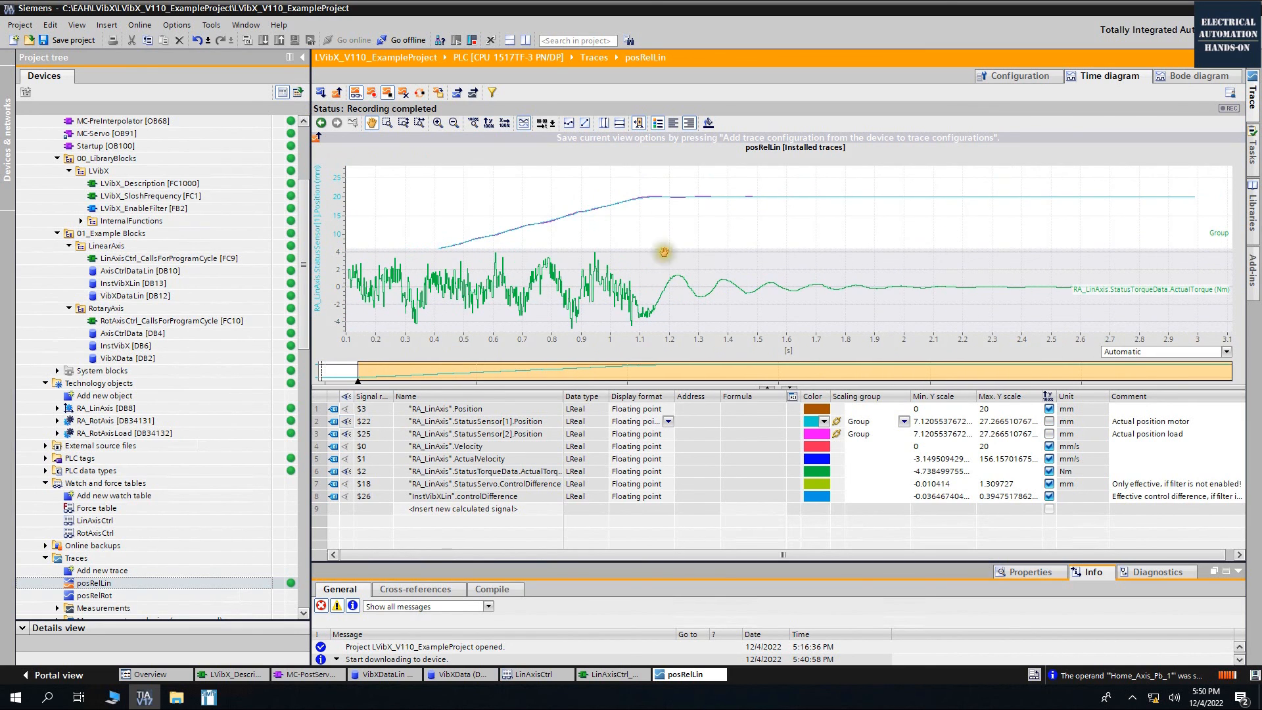
{"action": "left_click", "coordinate": [387, 122]}
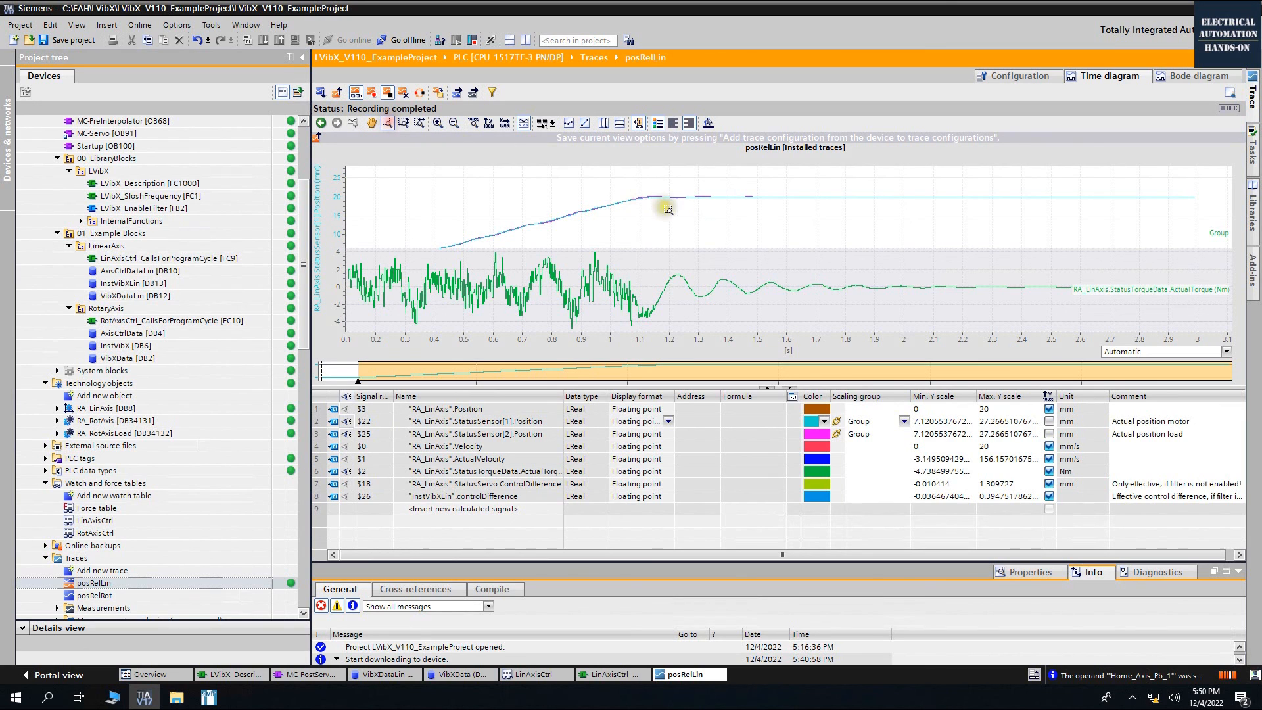
{"action": "left_click_drag", "start_coordinate": [655, 196], "coordinate": [789, 224]}
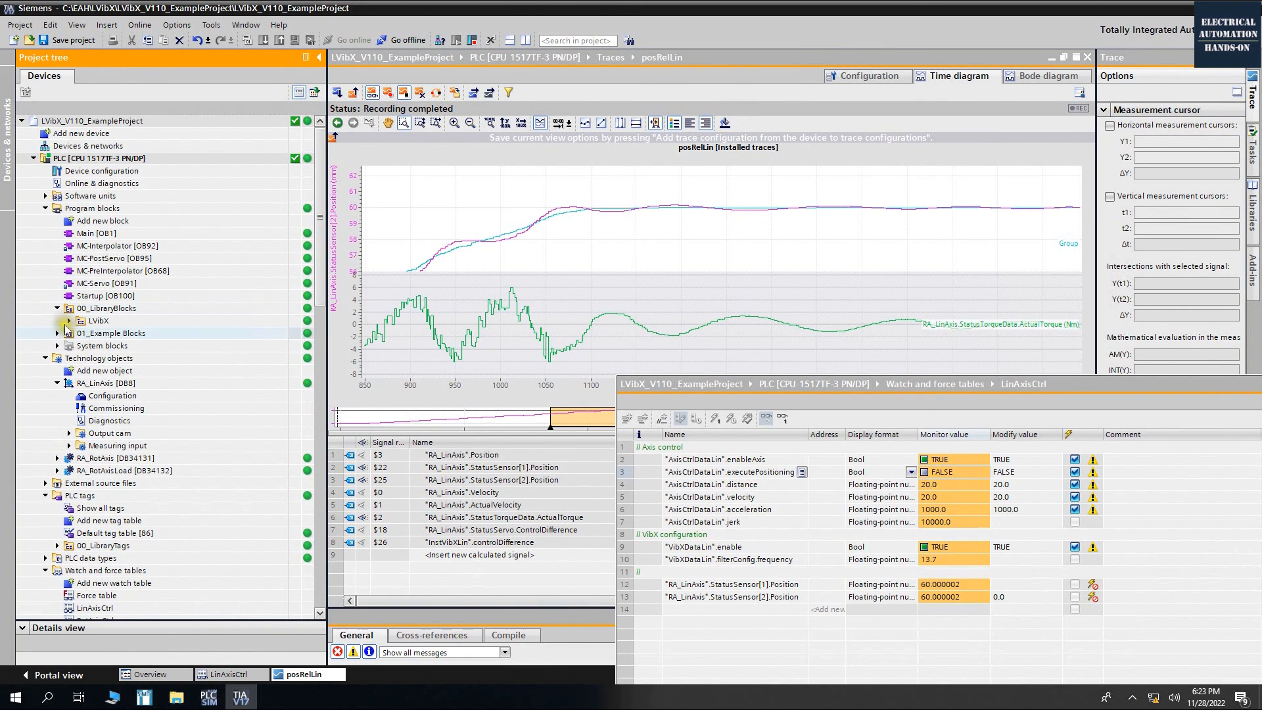
Expand the LVibX library group and its InternalFunctions folder in the project tree to view the contained blocks
{"action": "left_click", "coordinate": [68, 321]}
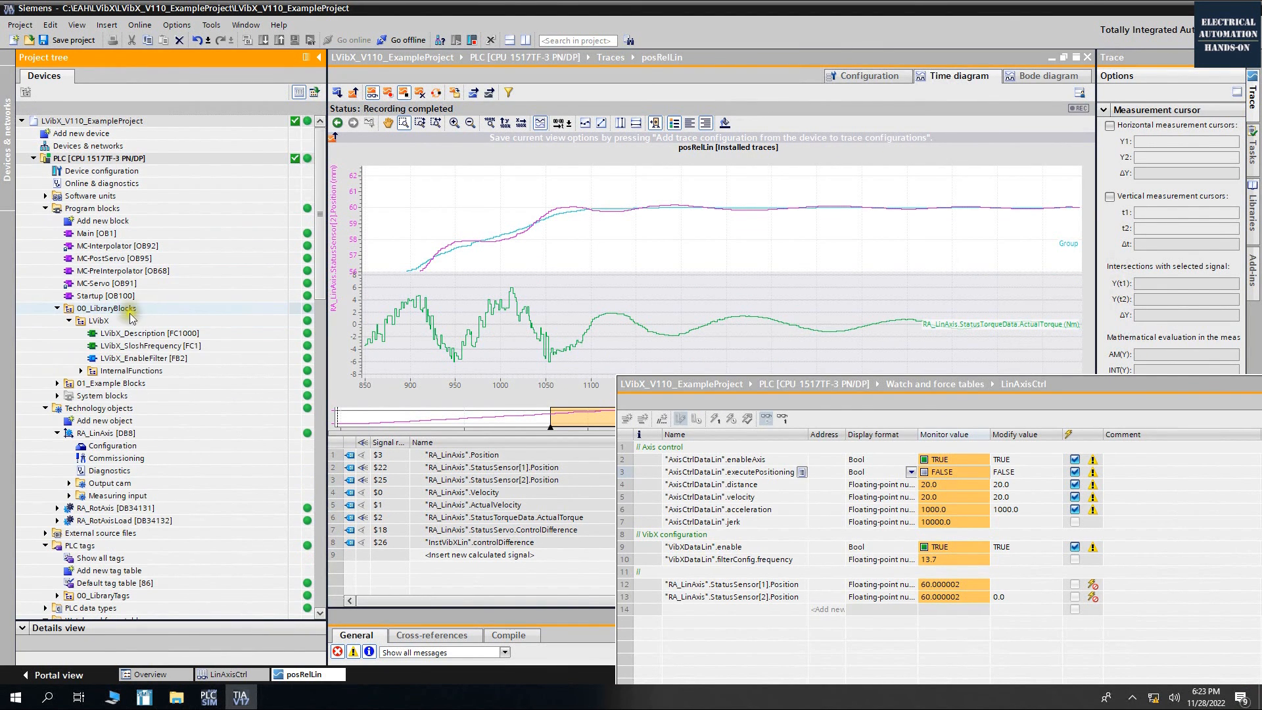
{"action": "left_click", "coordinate": [81, 371]}
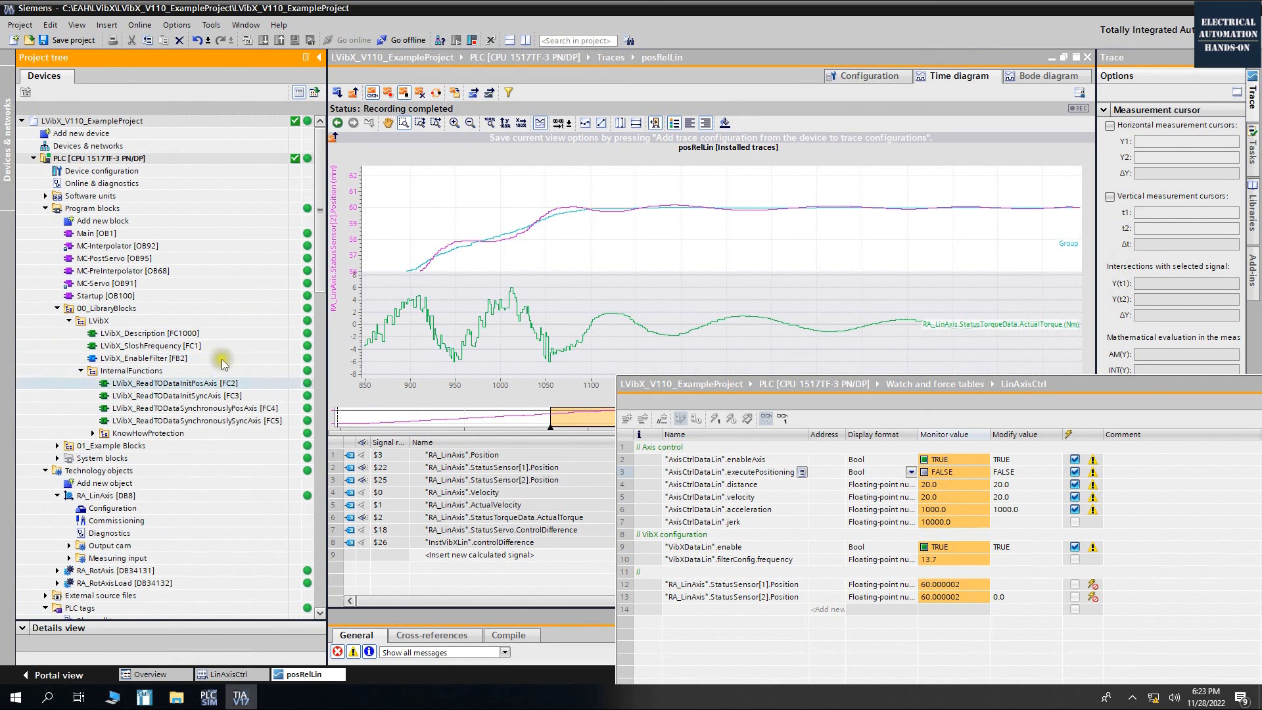
{"action": "left_click", "coordinate": [139, 372]}
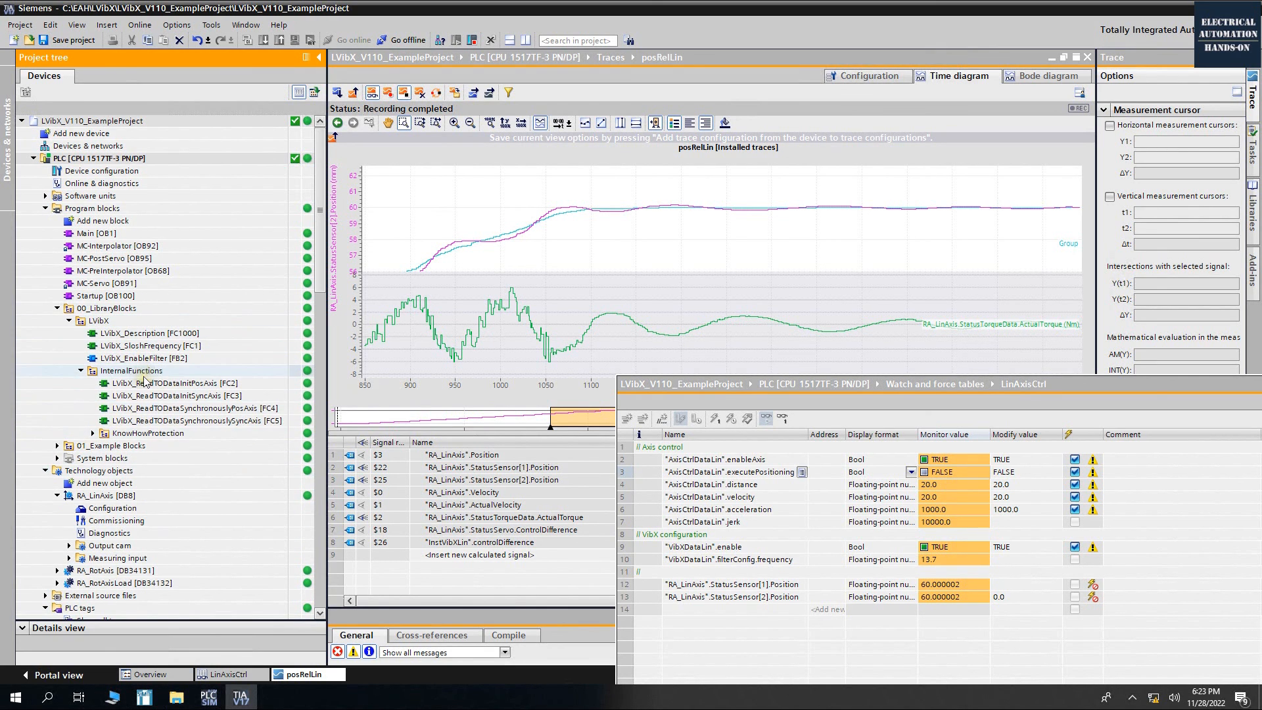
Switch to the LoadOscillator_V101 project in SIMIT and open the RA_LinAxis chart to examine the PROFIdrive2 block and its sensor connections
{"action": "left_click", "coordinate": [139, 346]}
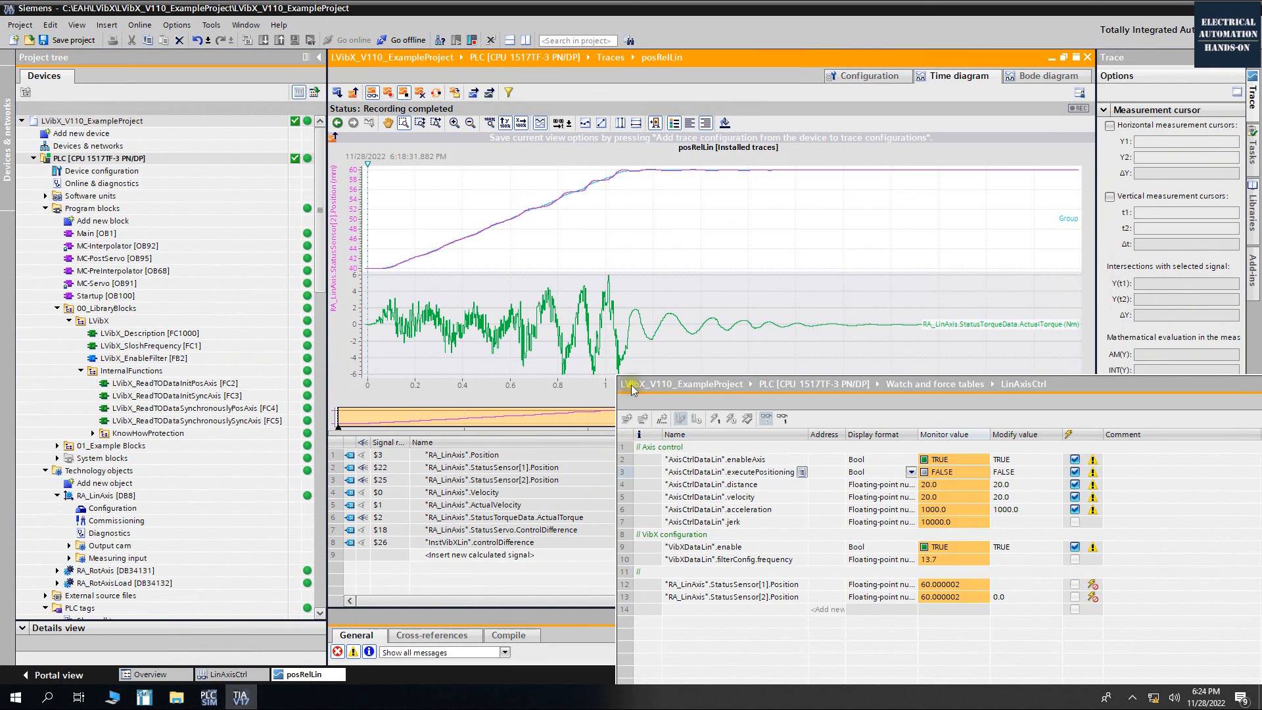
{"action": "left_click", "coordinate": [145, 697]}
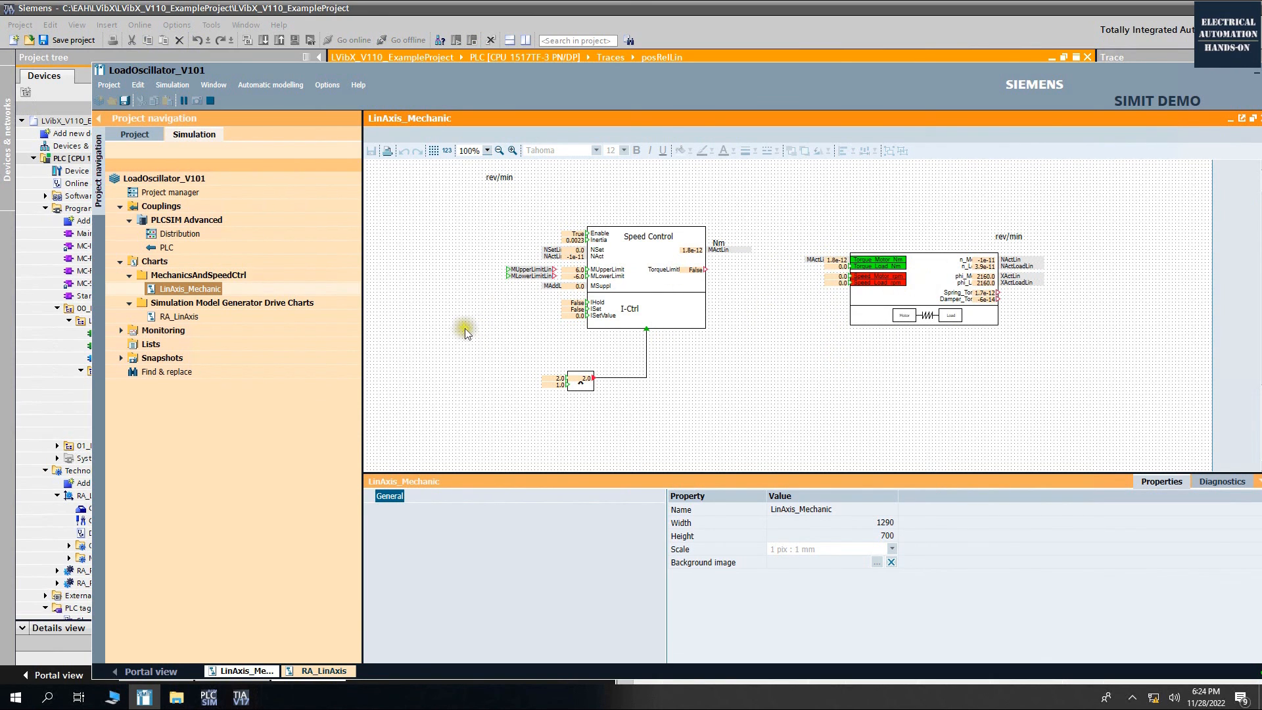
{"action": "double_click", "coordinate": [178, 316]}
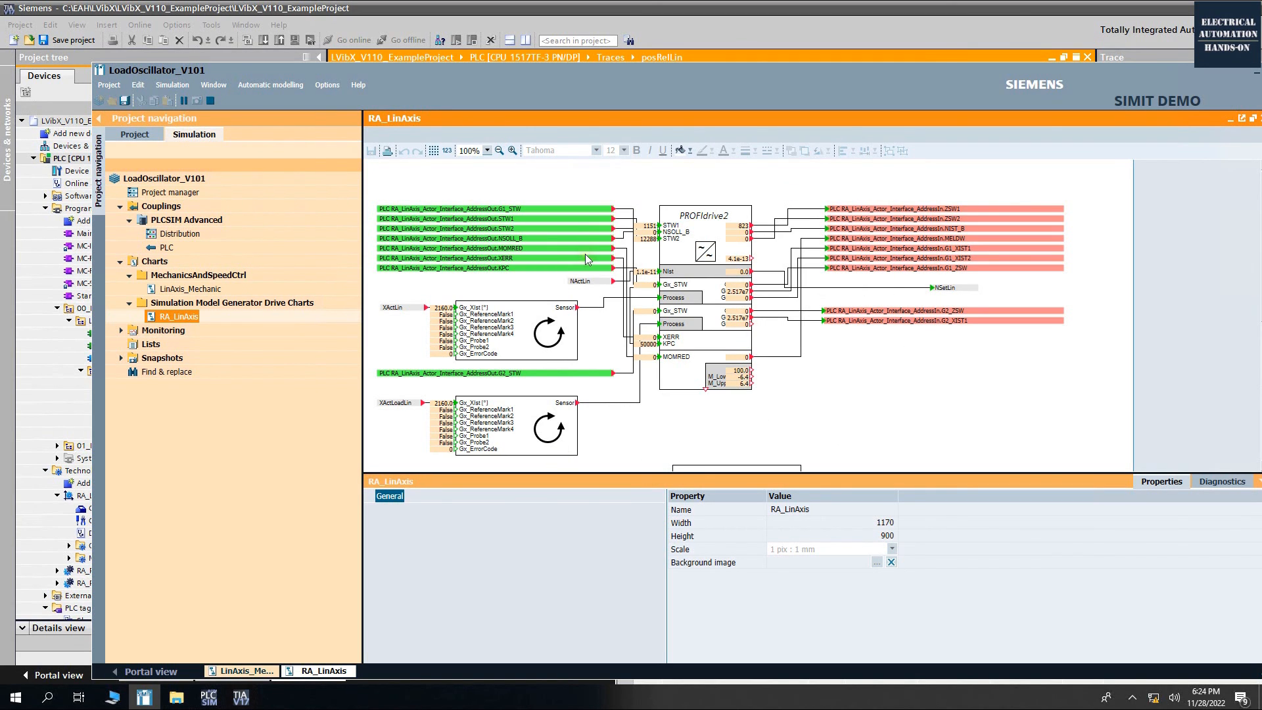
{"action": "left_click", "coordinate": [641, 404]}
{"action": "left_click", "coordinate": [687, 410]}
{"action": "left_click", "coordinate": [656, 298]}
Open the LinAxis_Mechanic chart and examine the Speed Control block and the TwoMassSystemLinAxis drive train component
{"action": "double_click", "coordinate": [188, 289]}
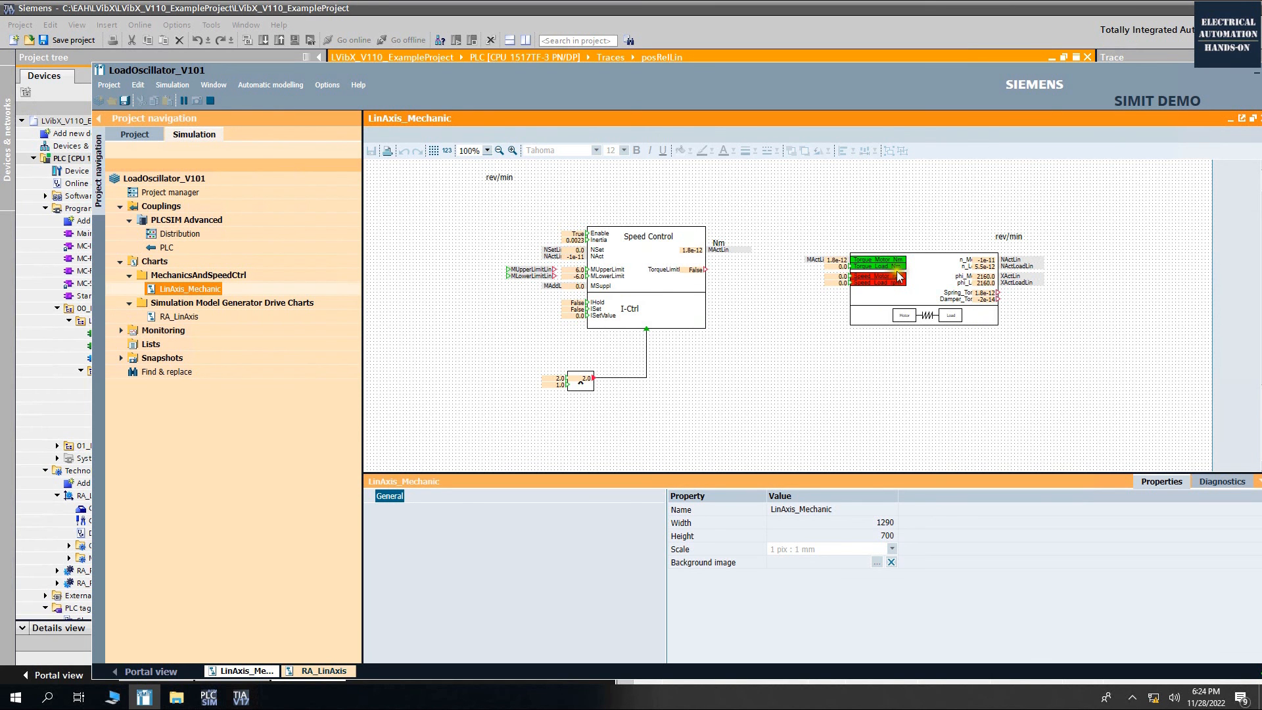
{"action": "mouse_move", "coordinate": [918, 267]}
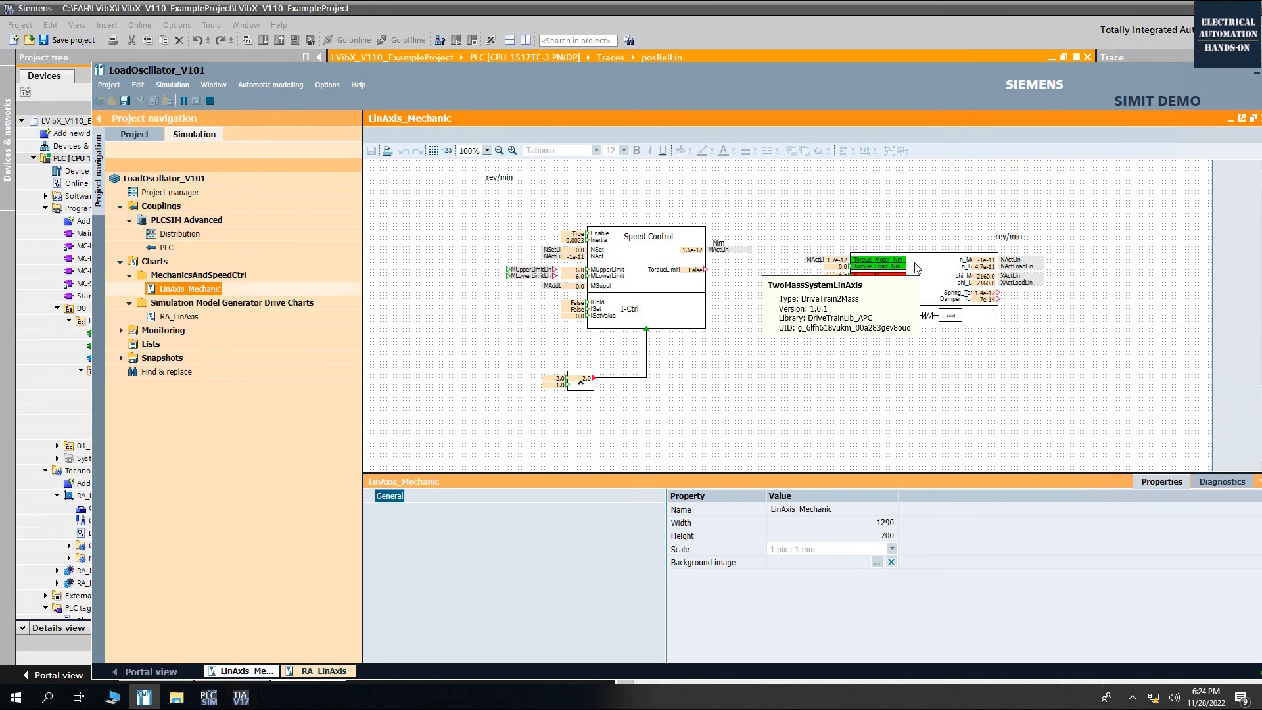
{"action": "left_click", "coordinate": [957, 377]}
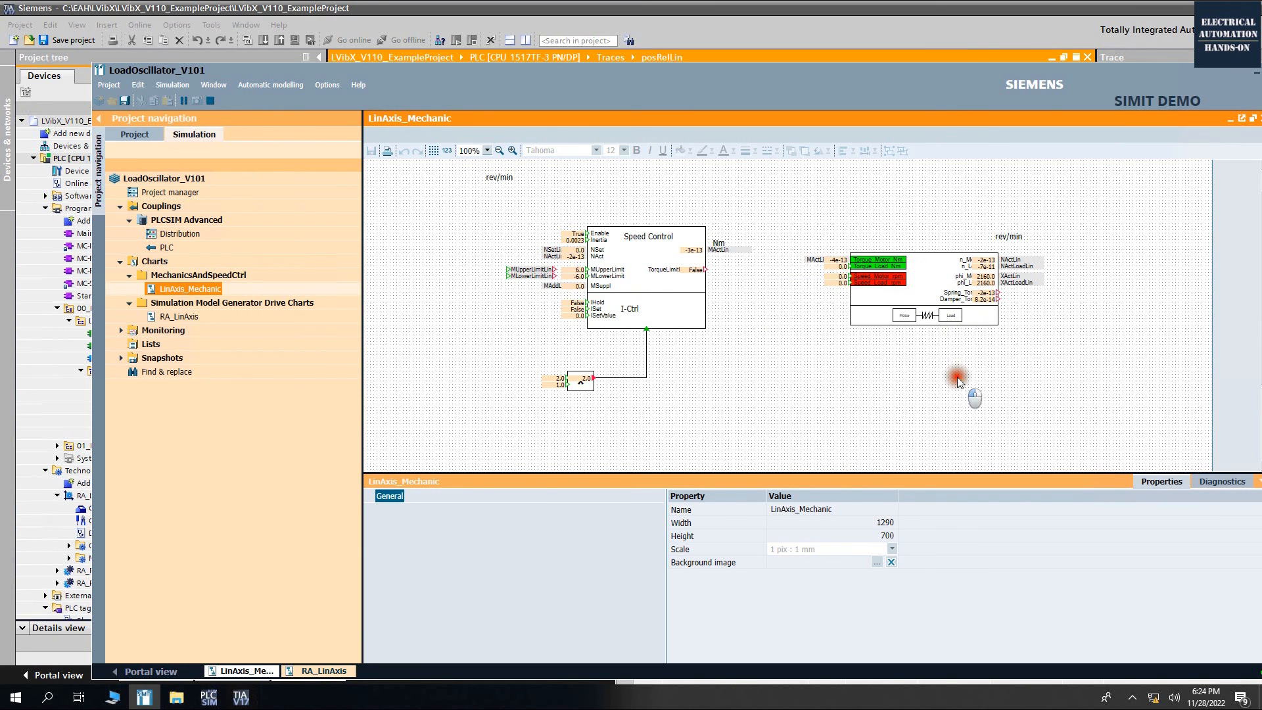
{"action": "left_click", "coordinate": [835, 412]}
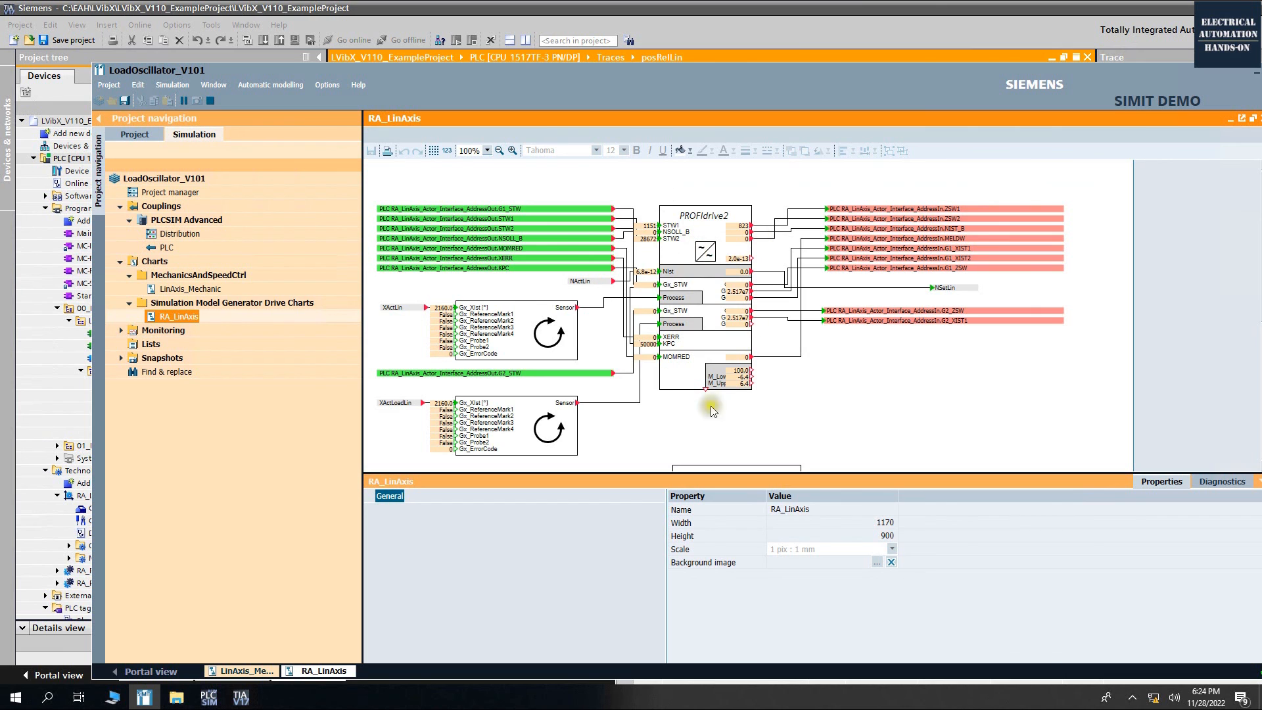
{"action": "double_click", "coordinate": [190, 288]}
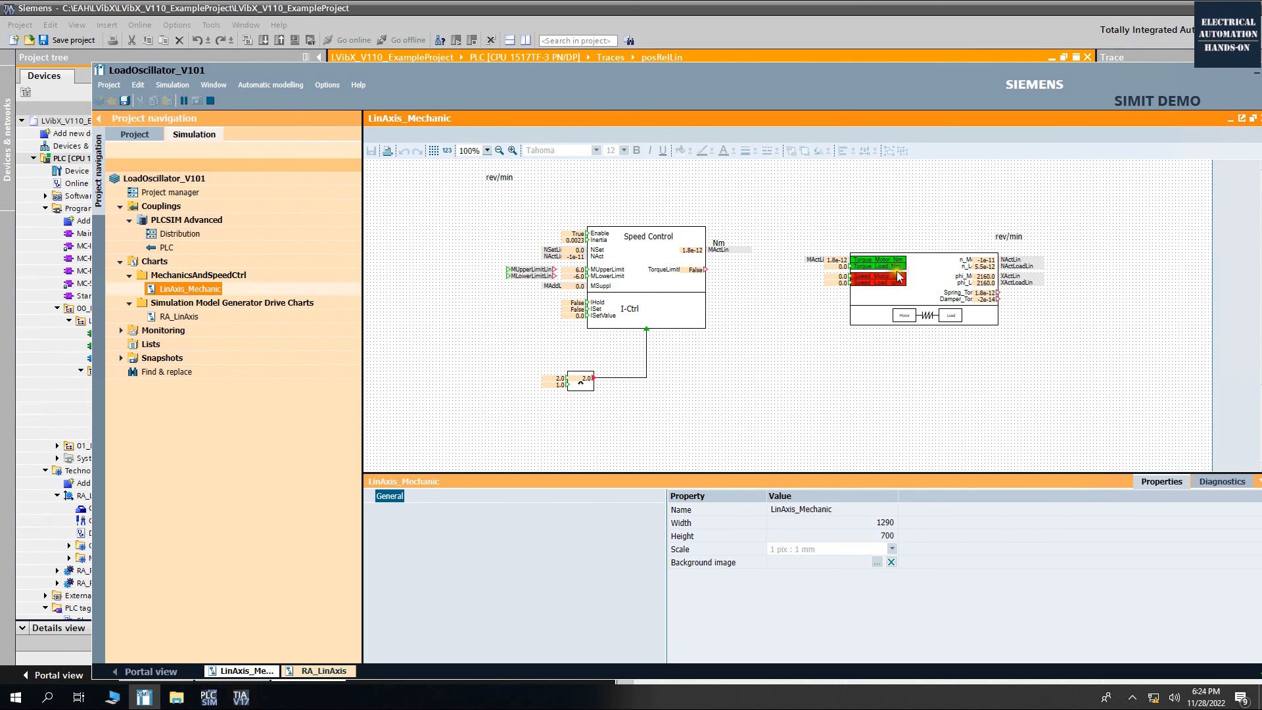
{"action": "mouse_move", "coordinate": [917, 267]}
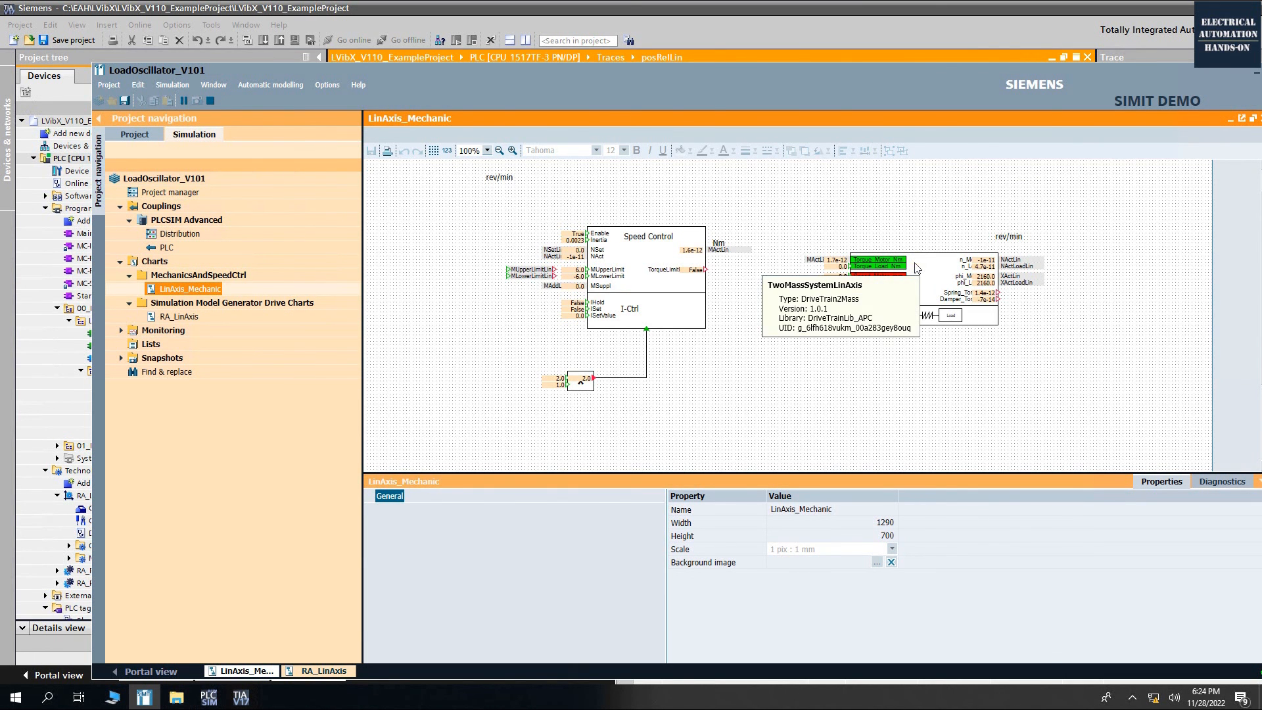
{"action": "left_click", "coordinate": [957, 376]}
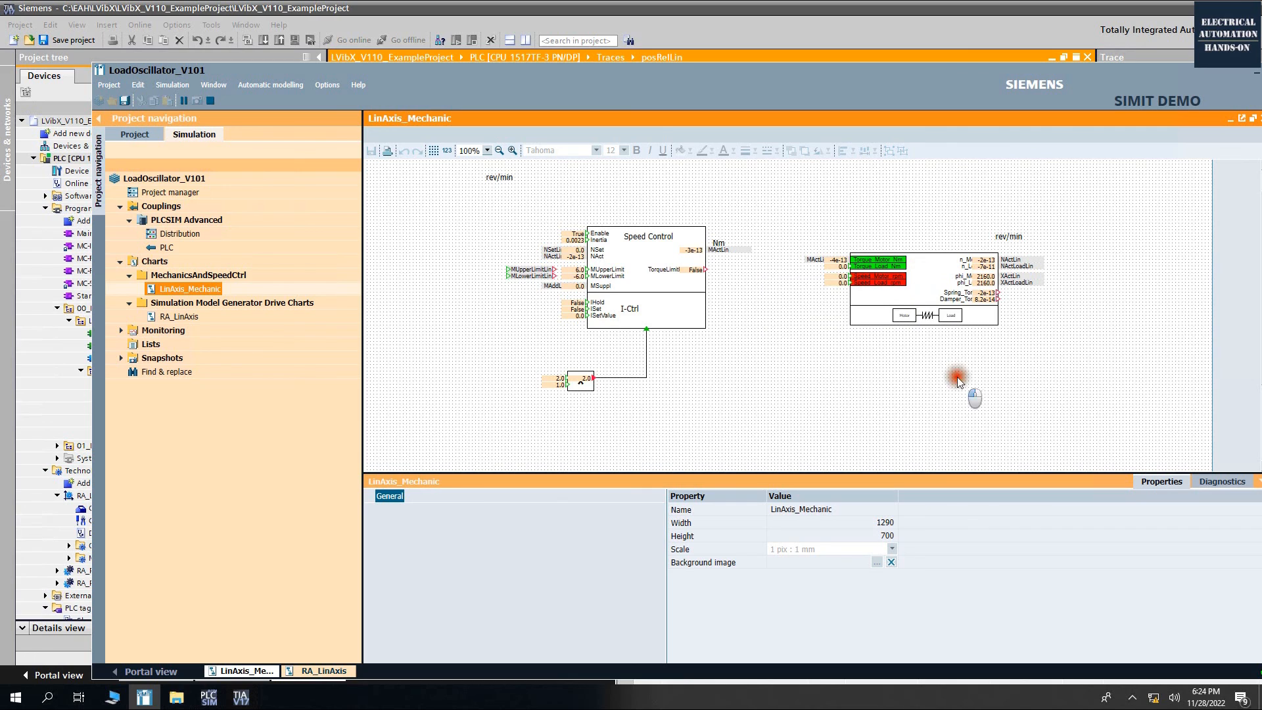
{"action": "left_click", "coordinate": [836, 414]}
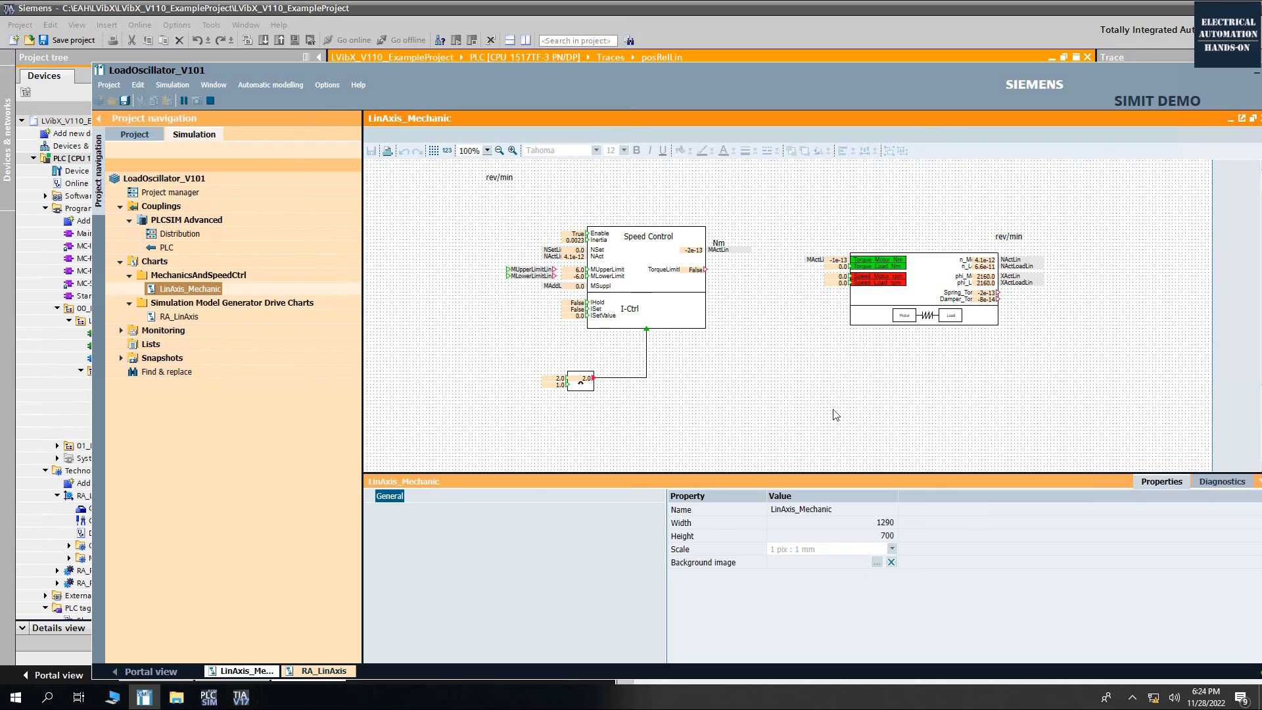